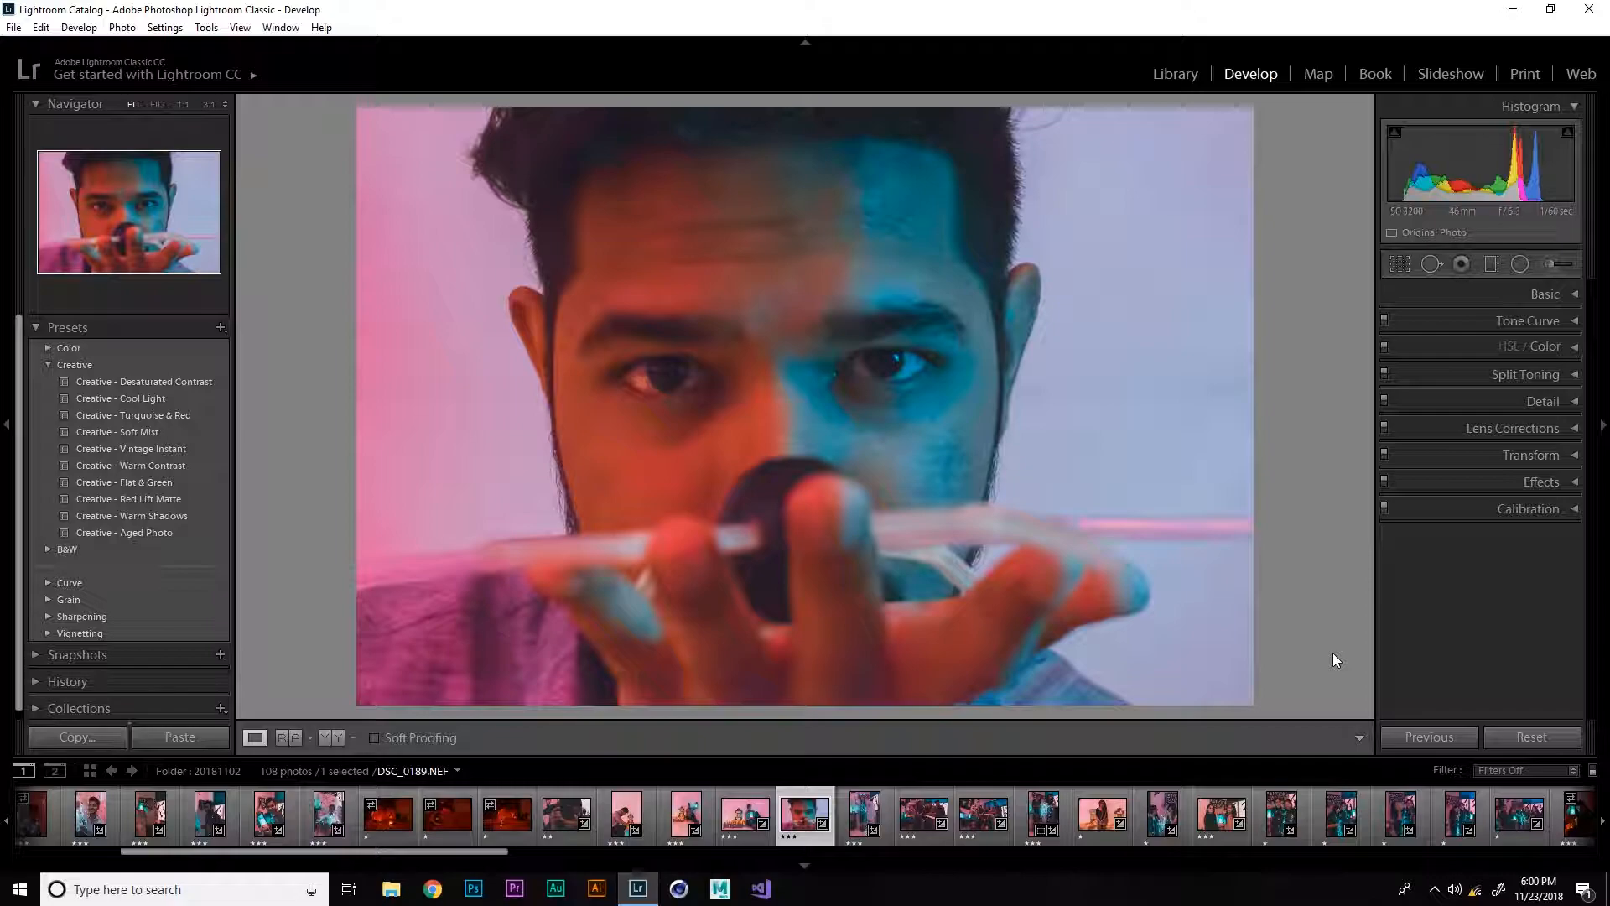
click(47, 365)
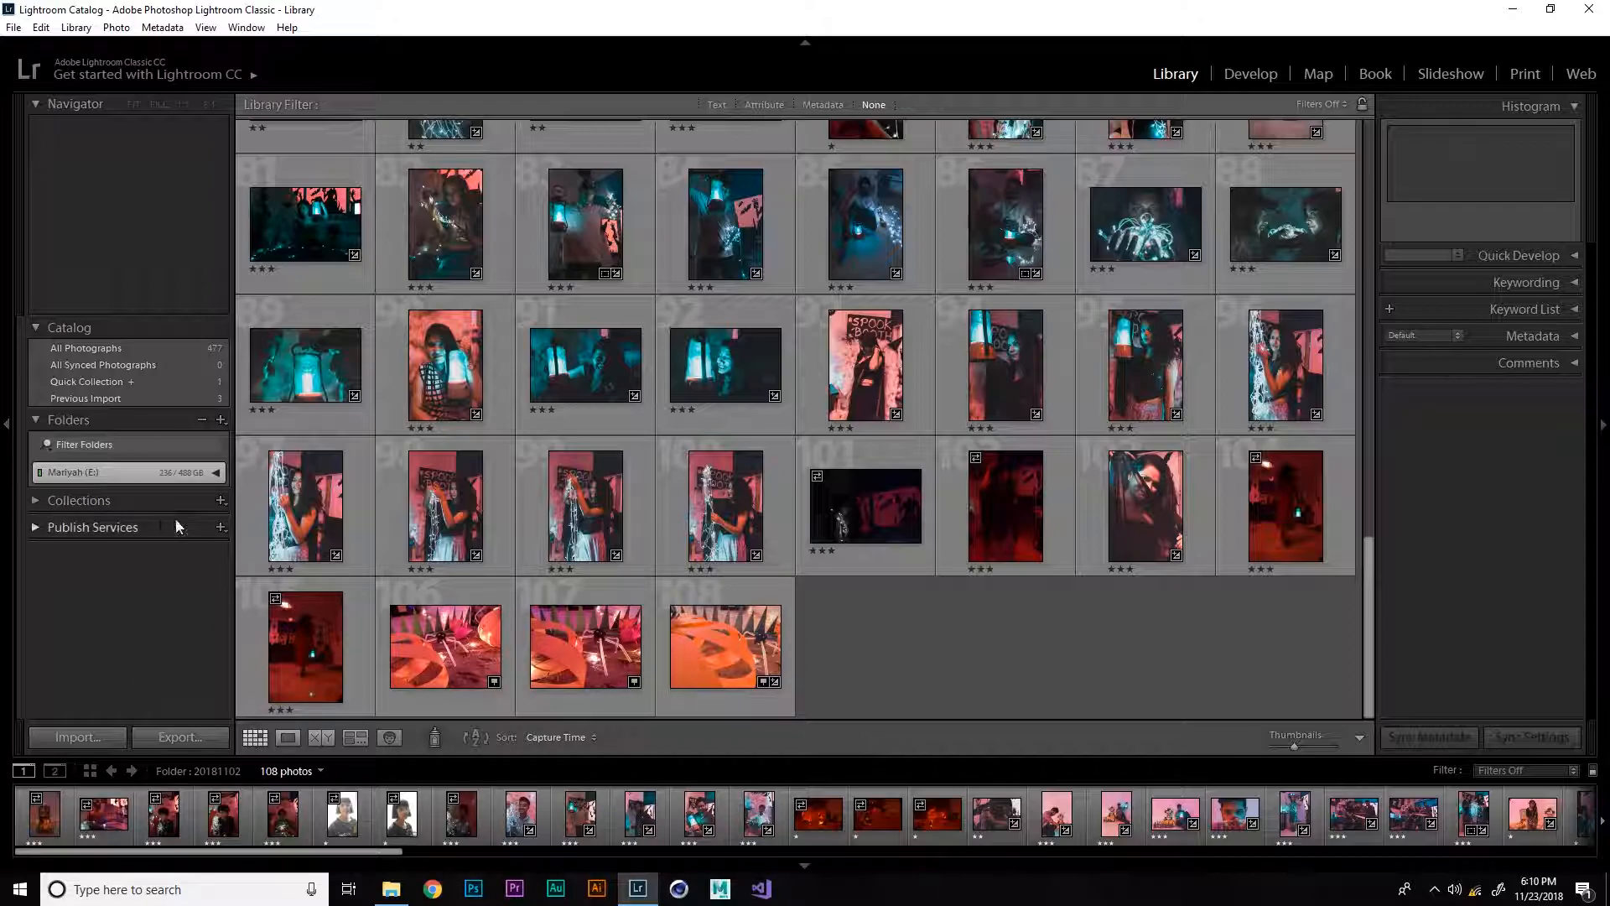
Switch to File Explorer, browse to Photography > RAW > 20181118 on drive E to view its DNG files, and return to Lightroom
click(391, 889)
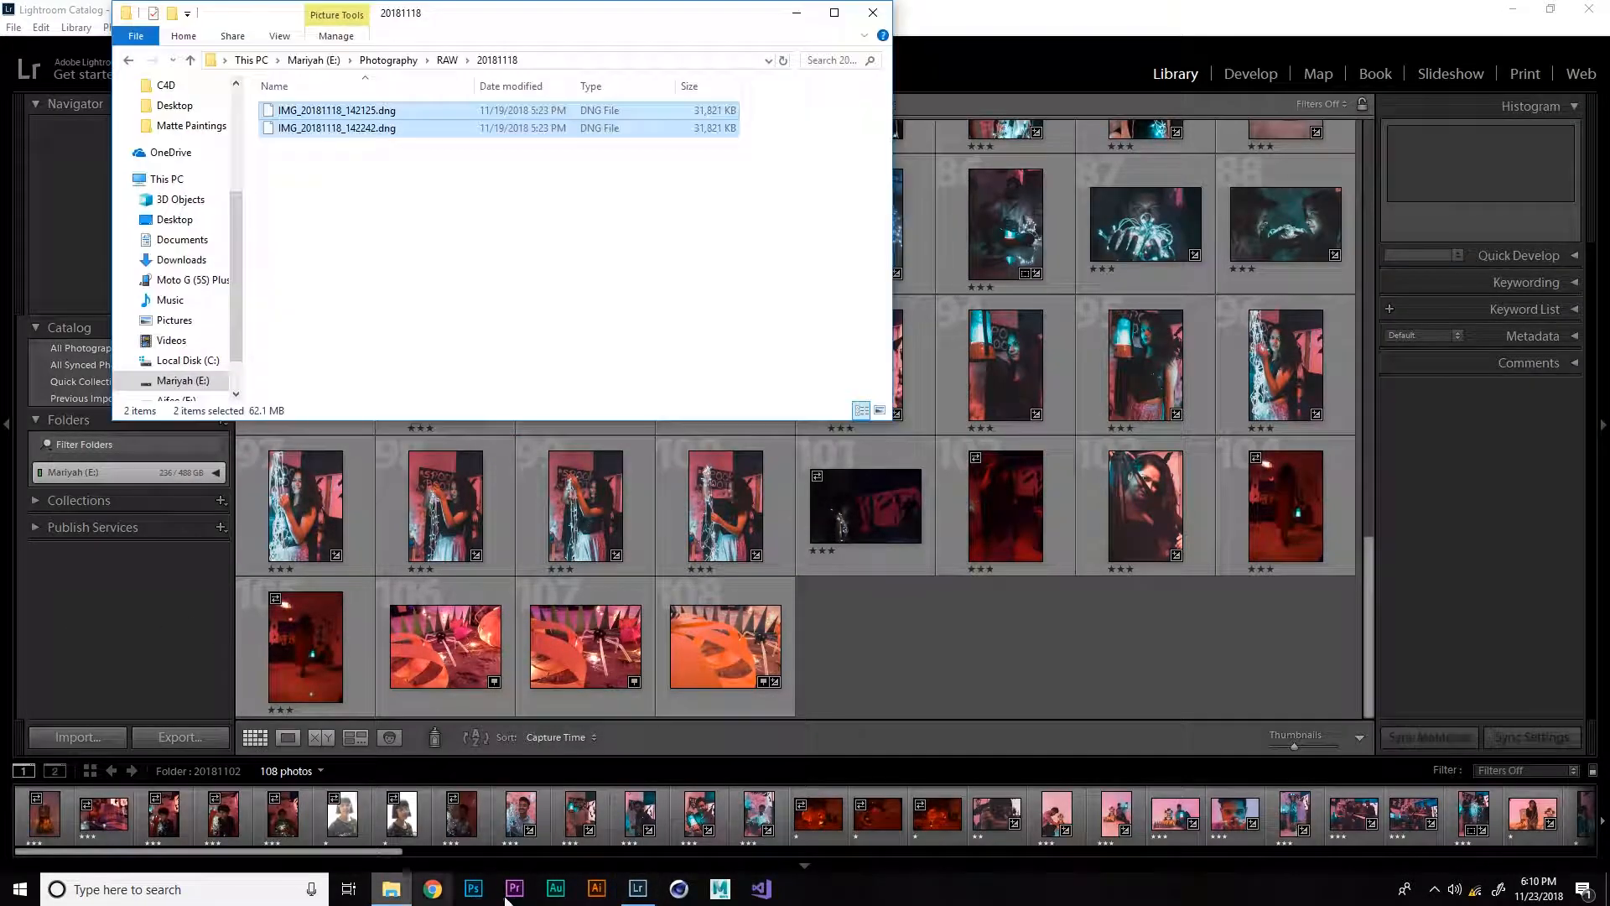
click(392, 61)
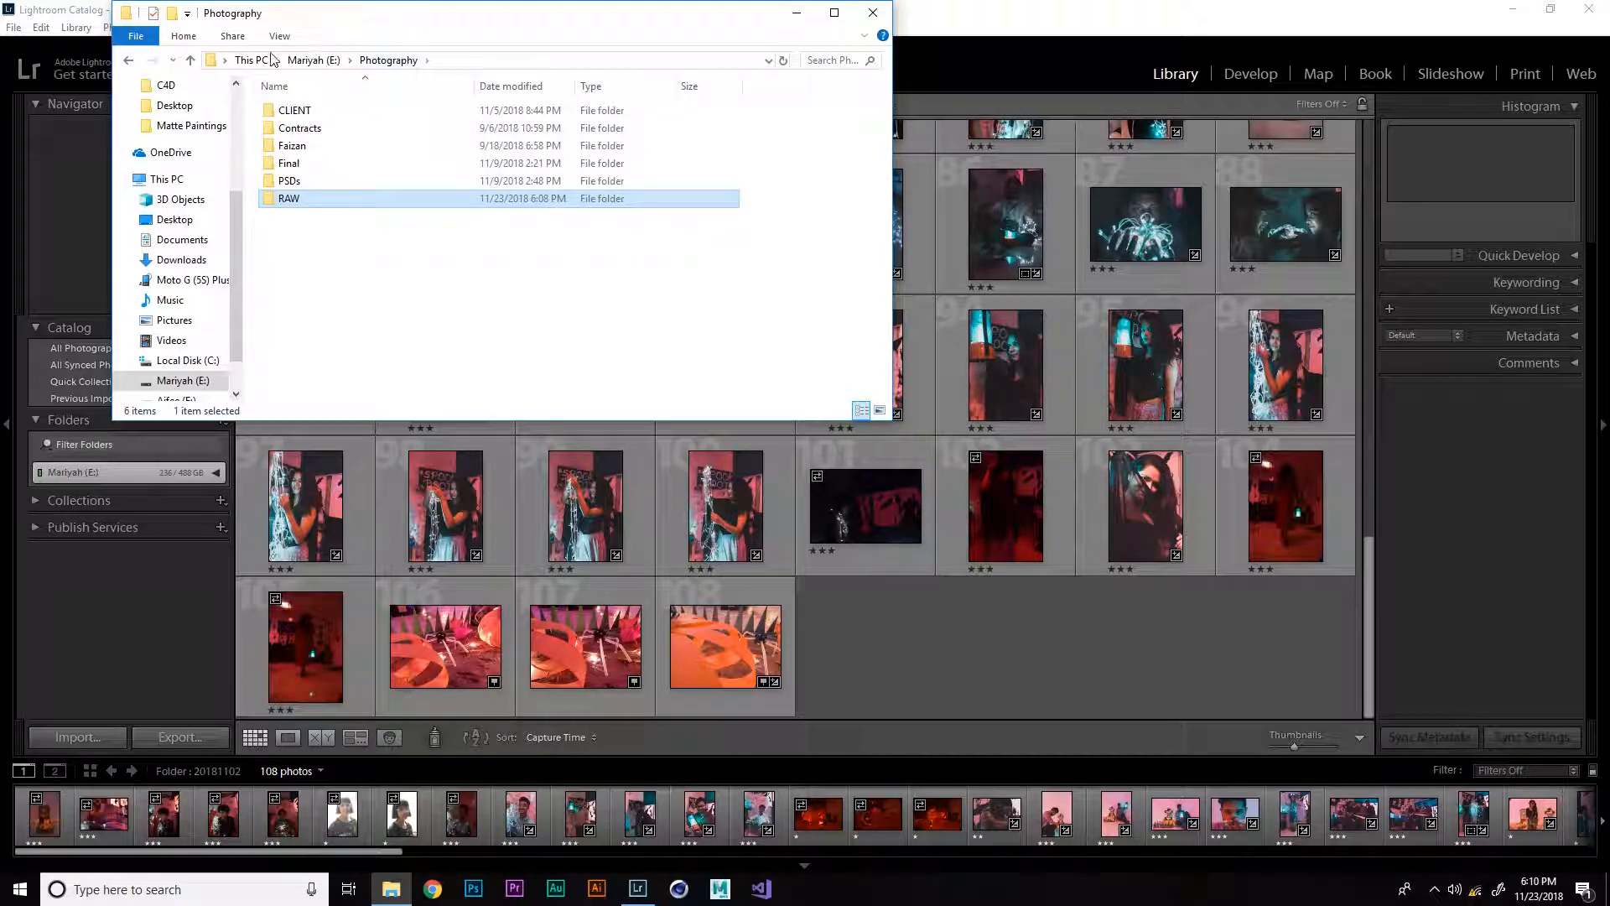
double_click(291, 198)
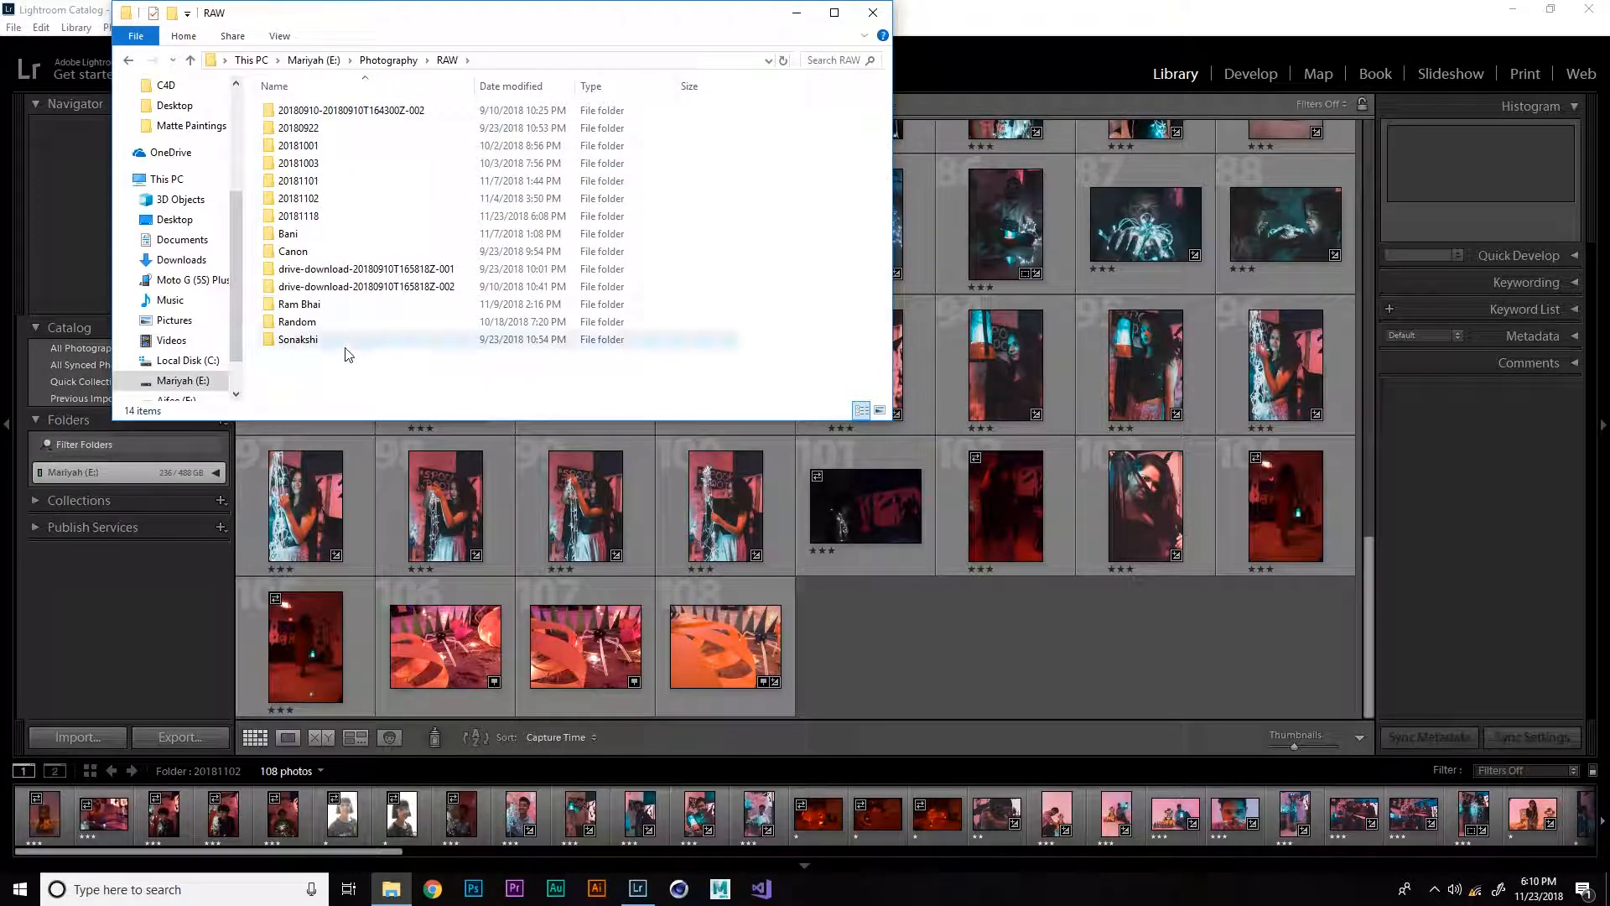
double_click(325, 217)
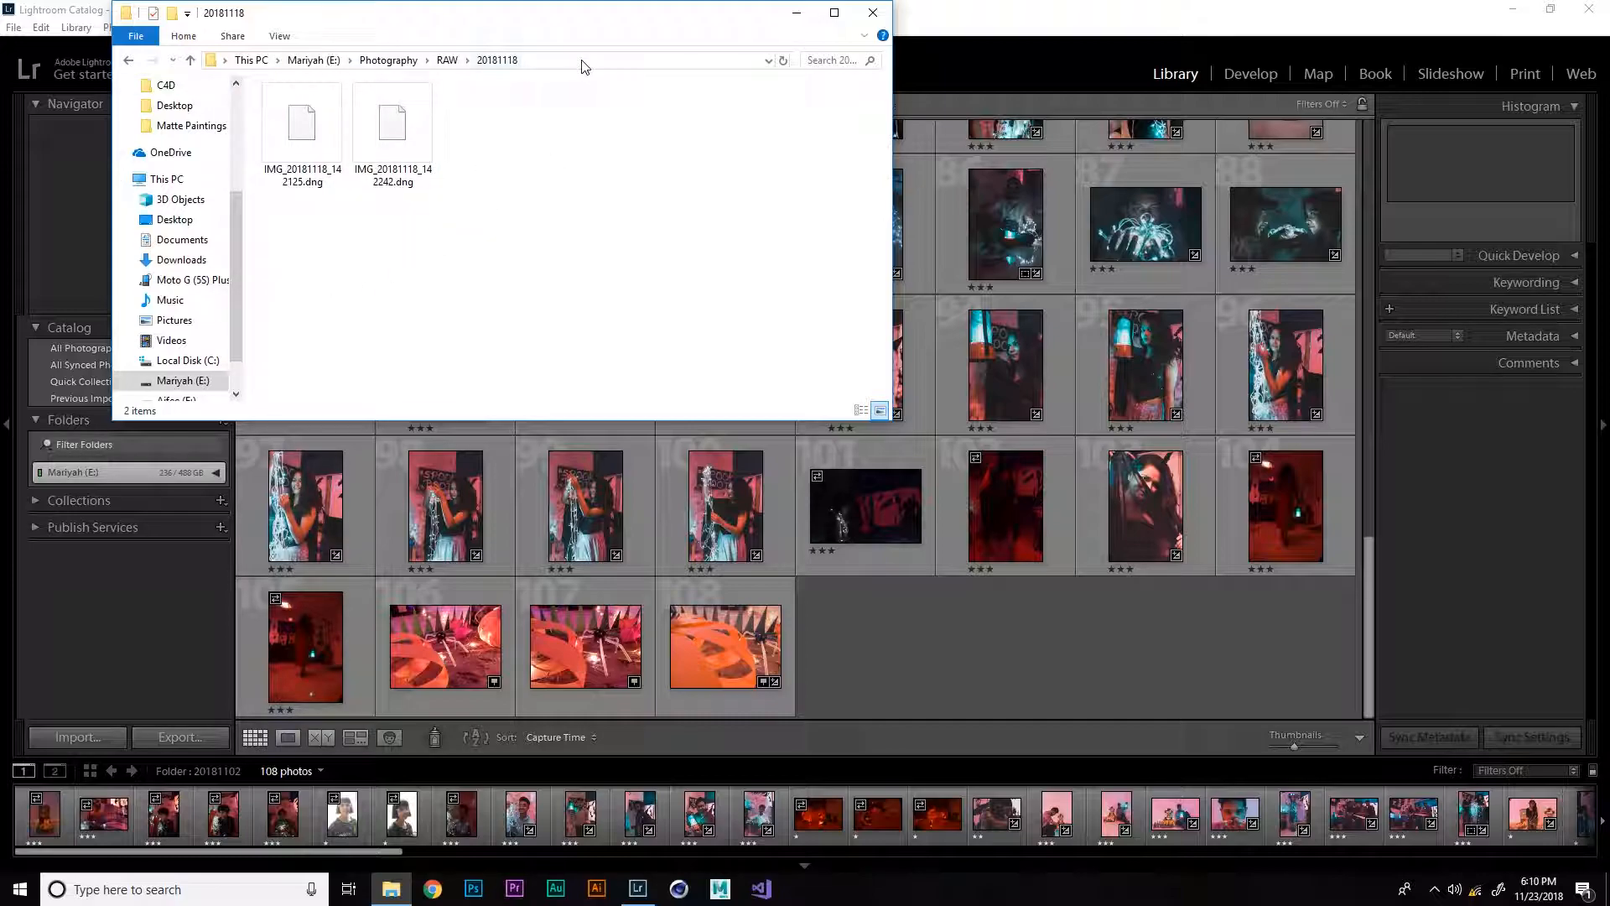
click(93, 547)
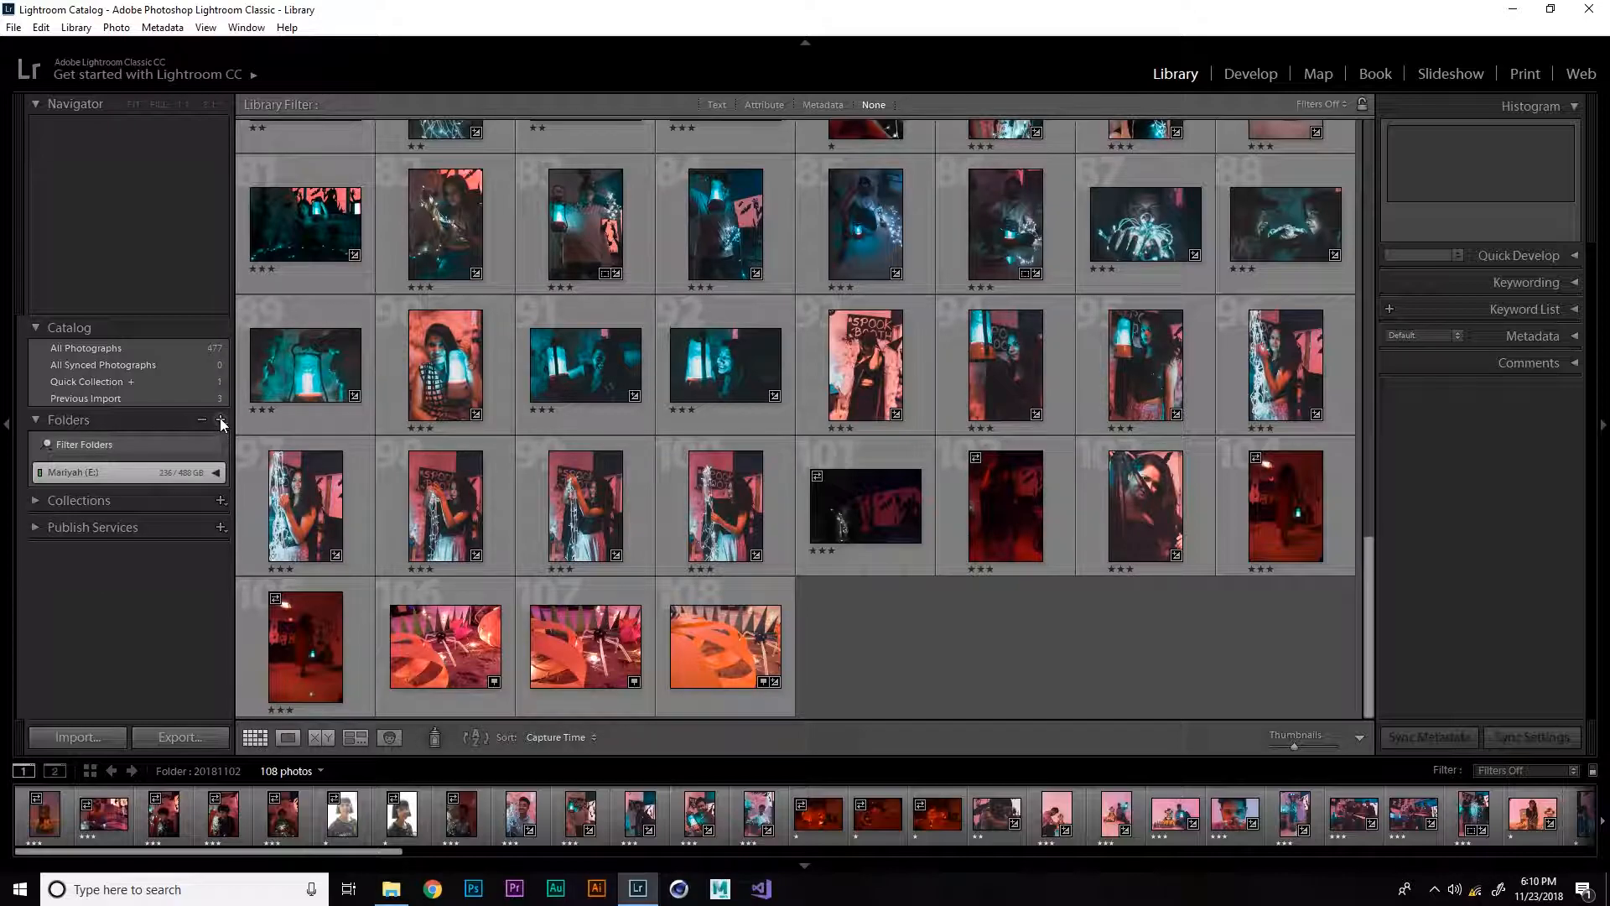
Add the Photography > RAW > 20181118 folder from drive E to the catalog and import both of its DNG photos
click(216, 472)
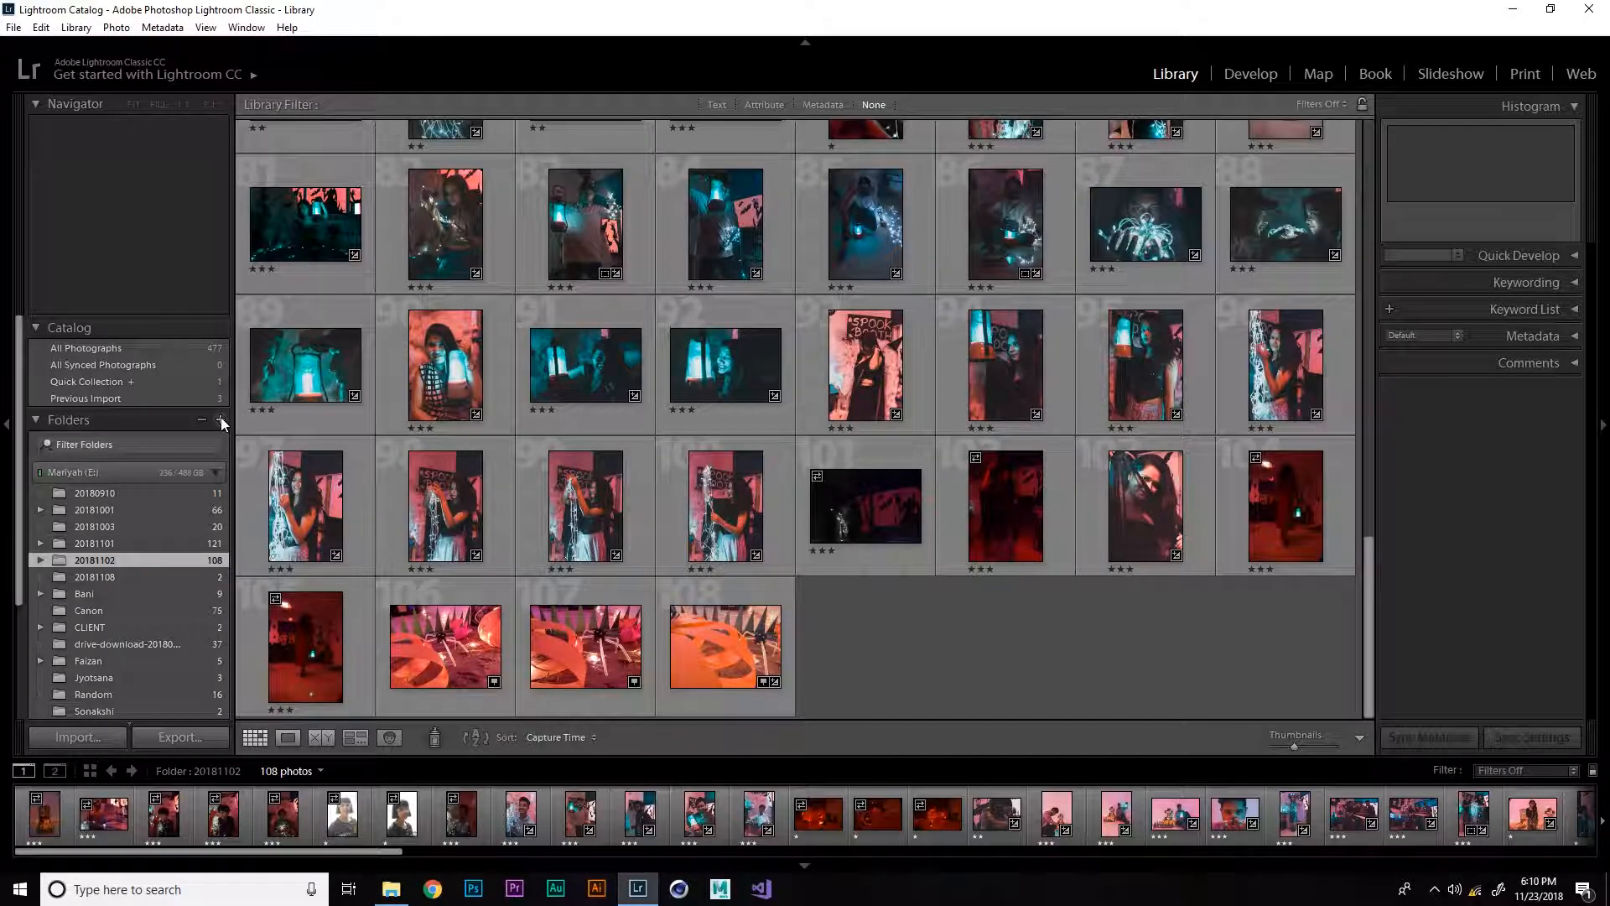
click(221, 421)
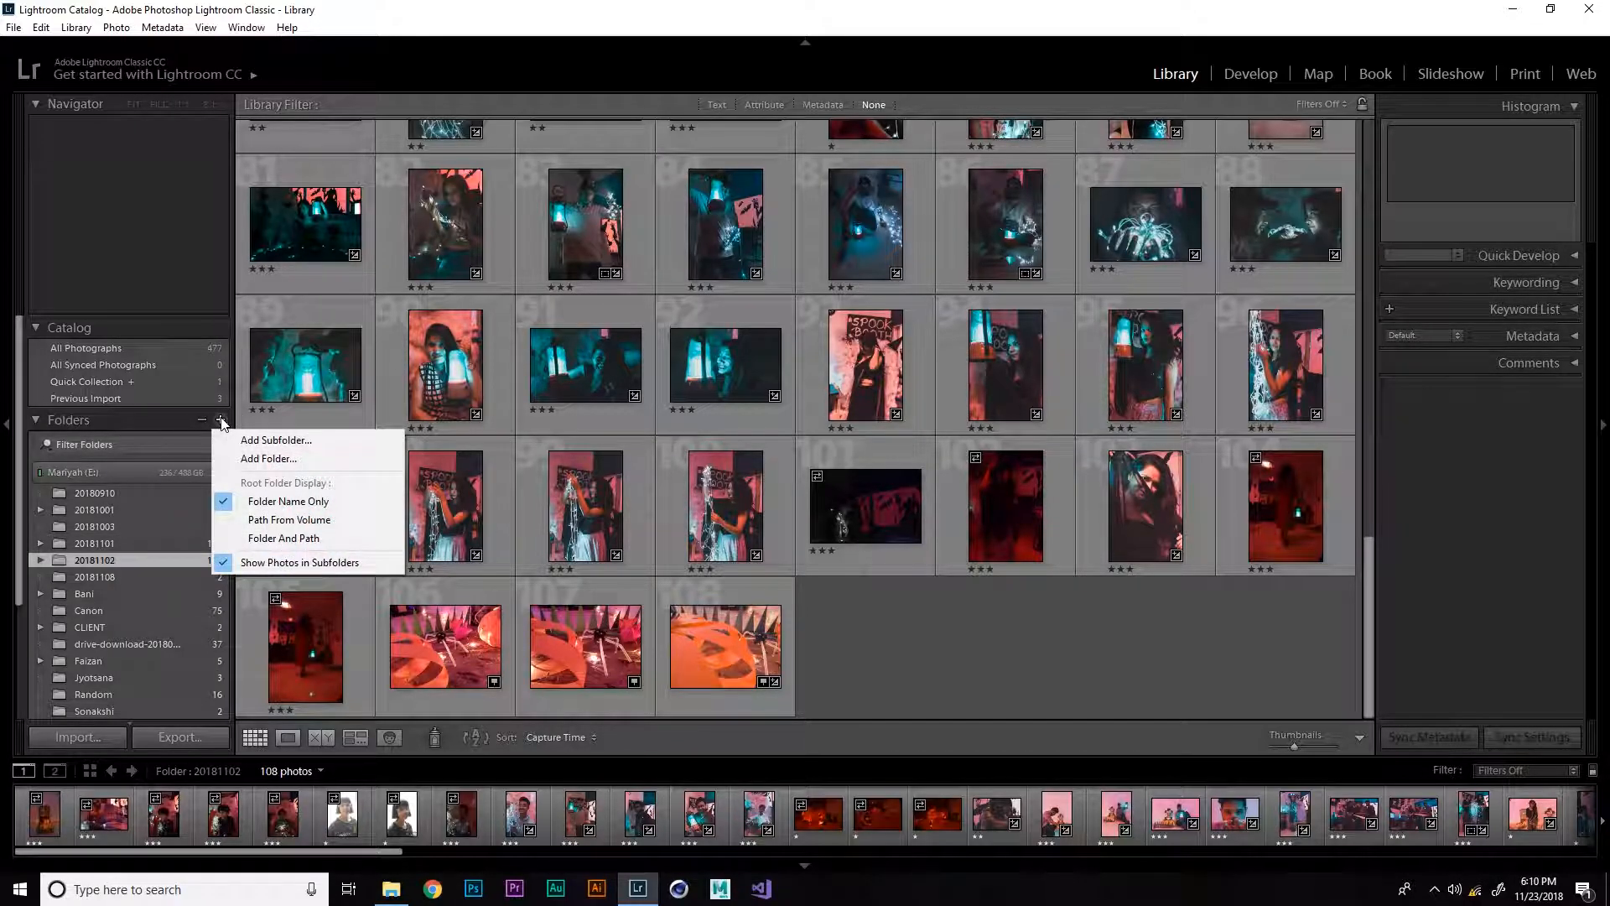
click(231, 458)
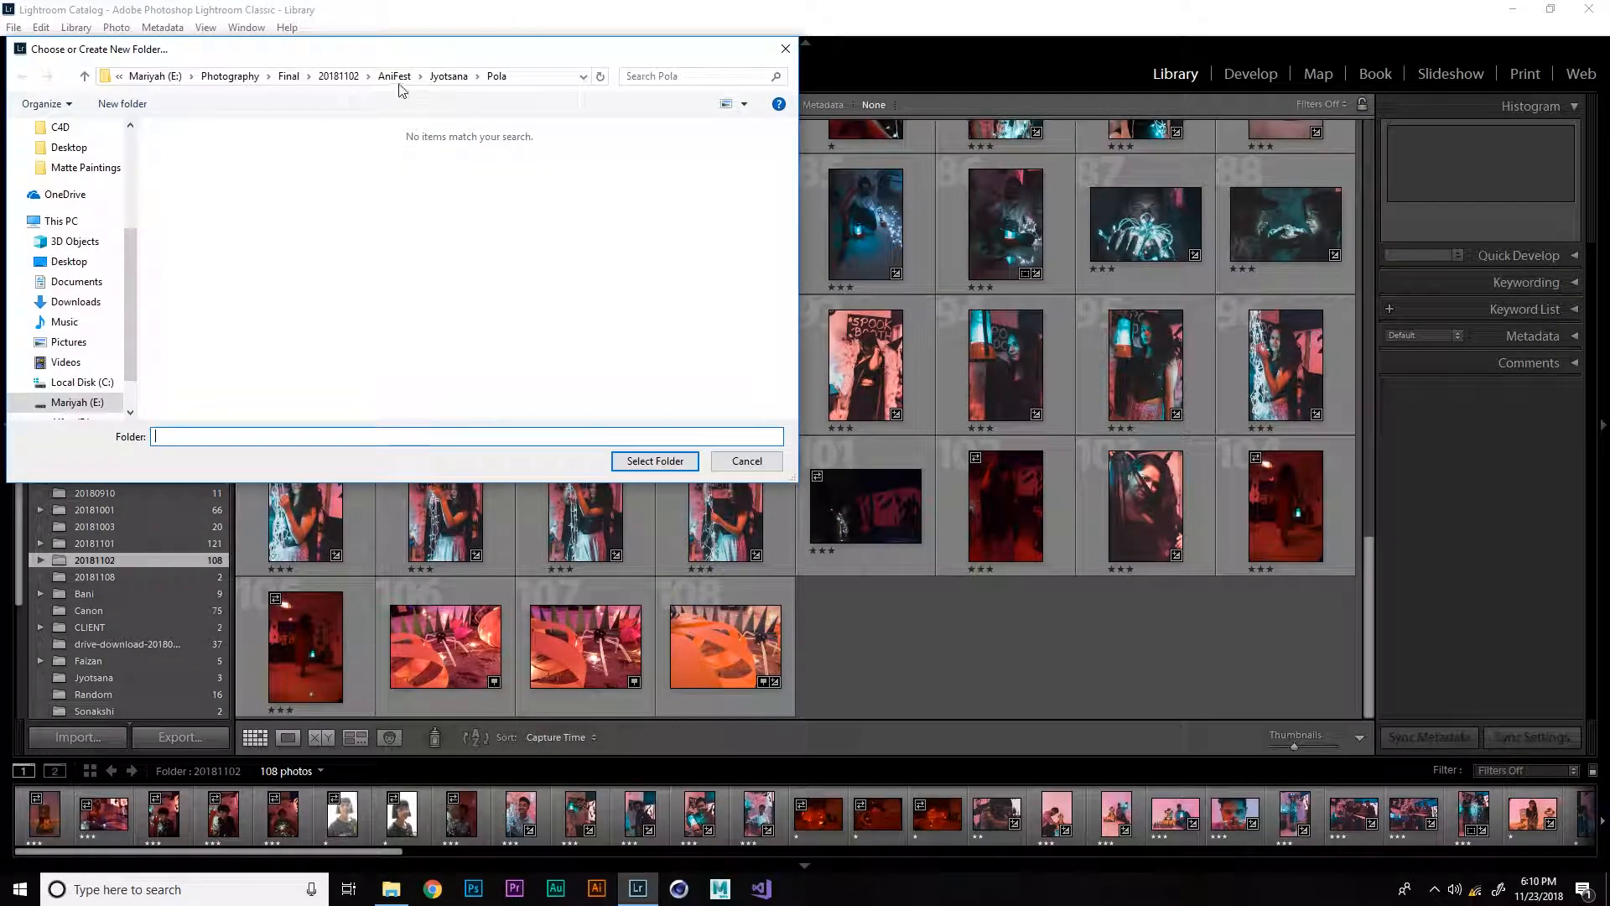
click(207, 81)
double_click(197, 241)
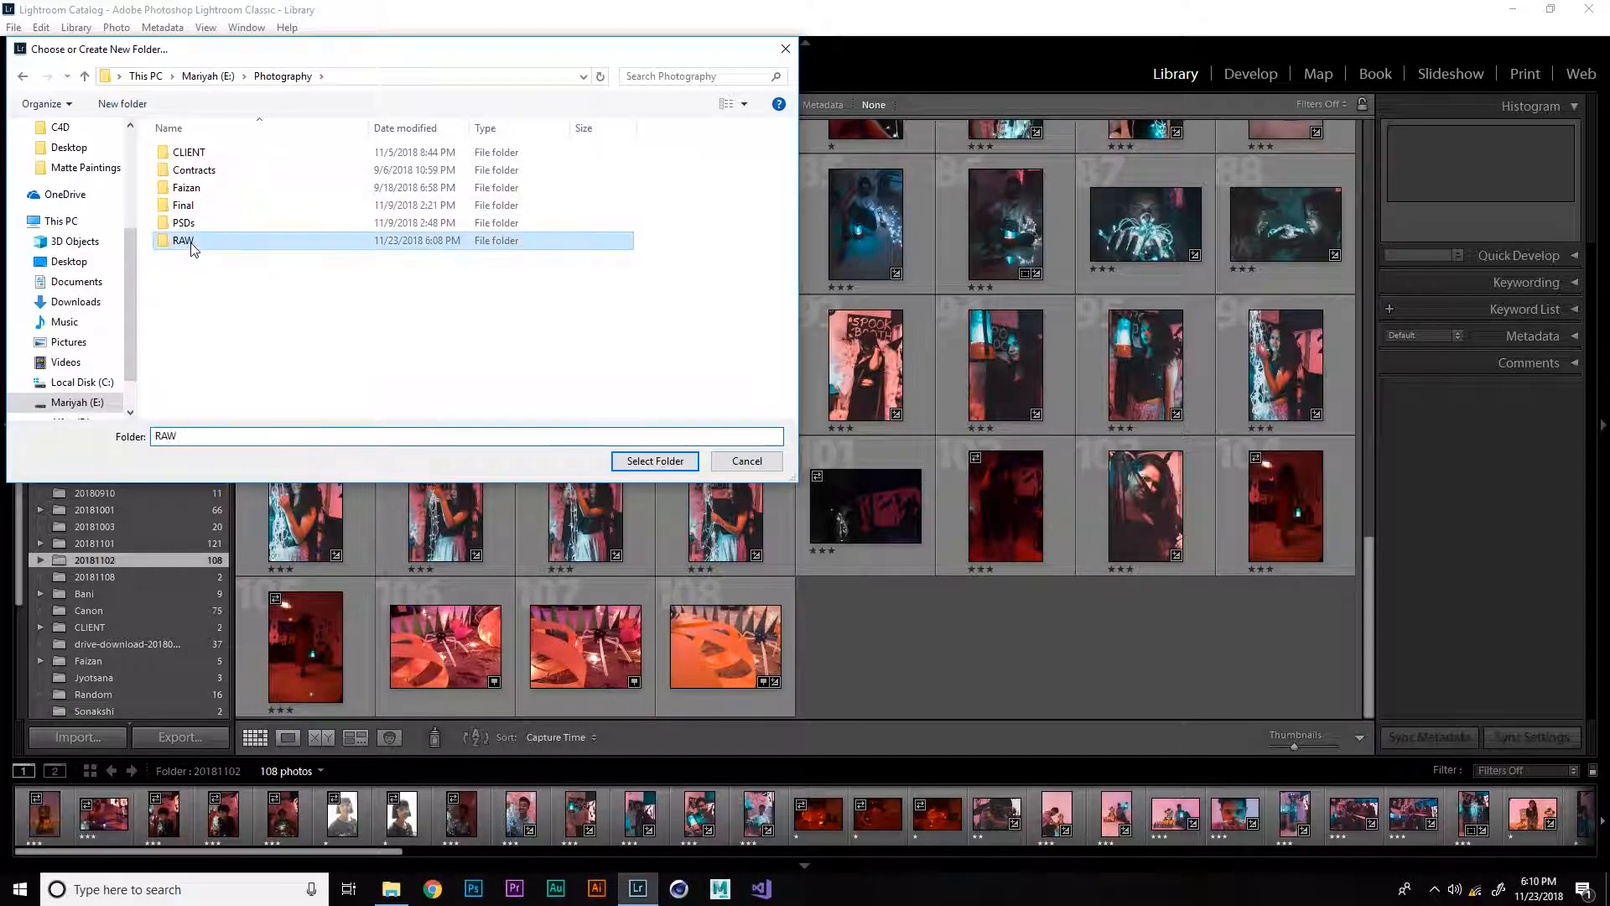
click(215, 262)
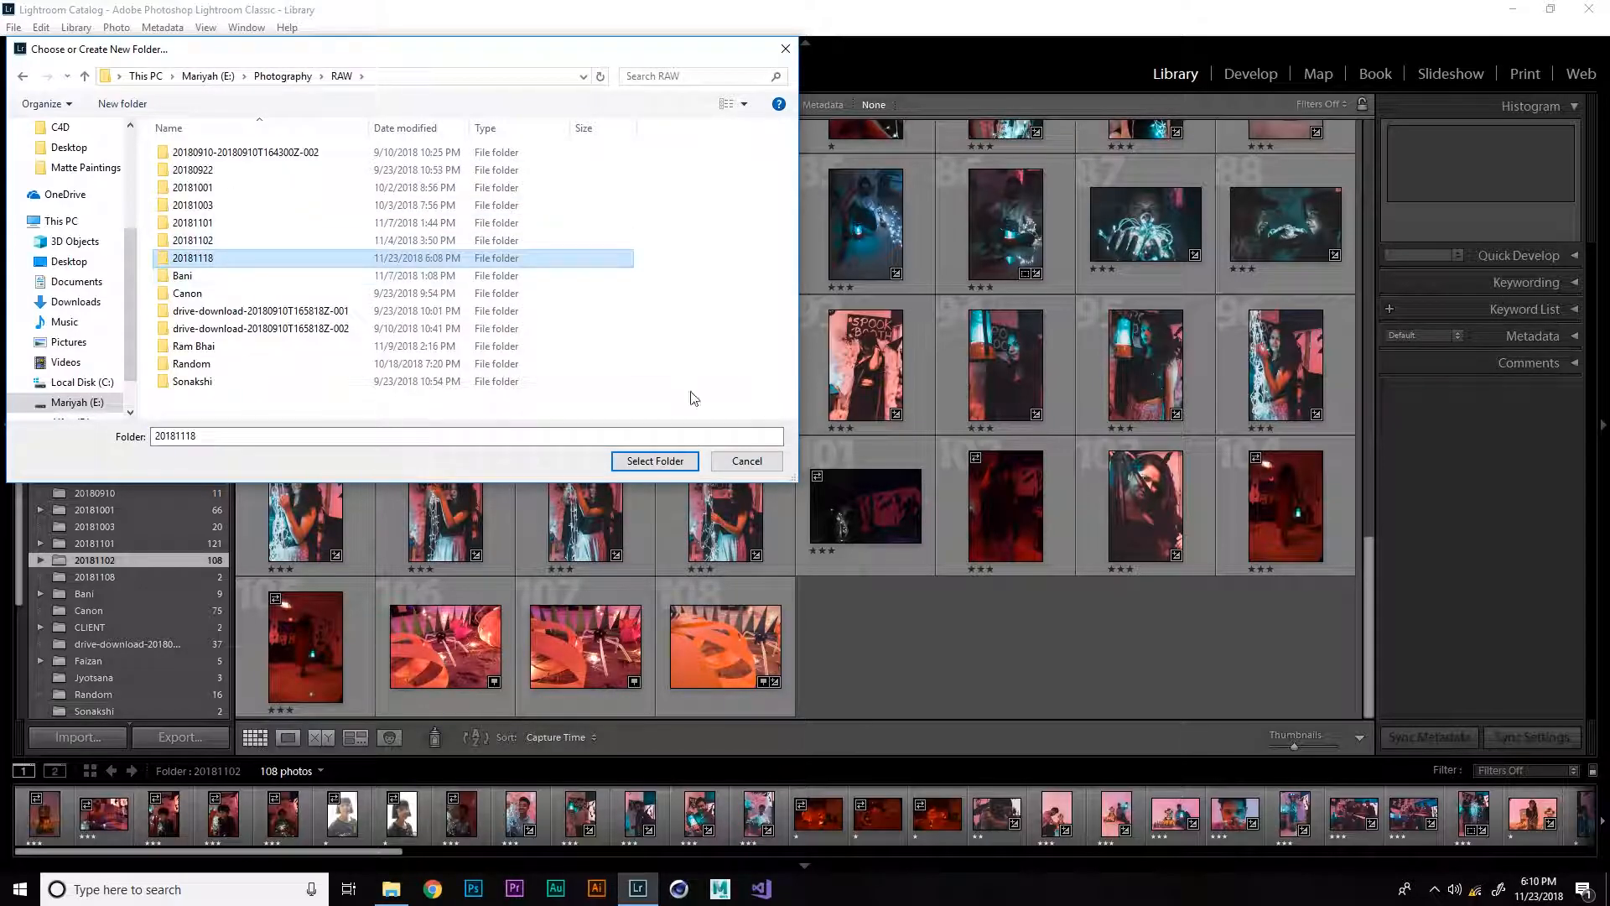
click(653, 463)
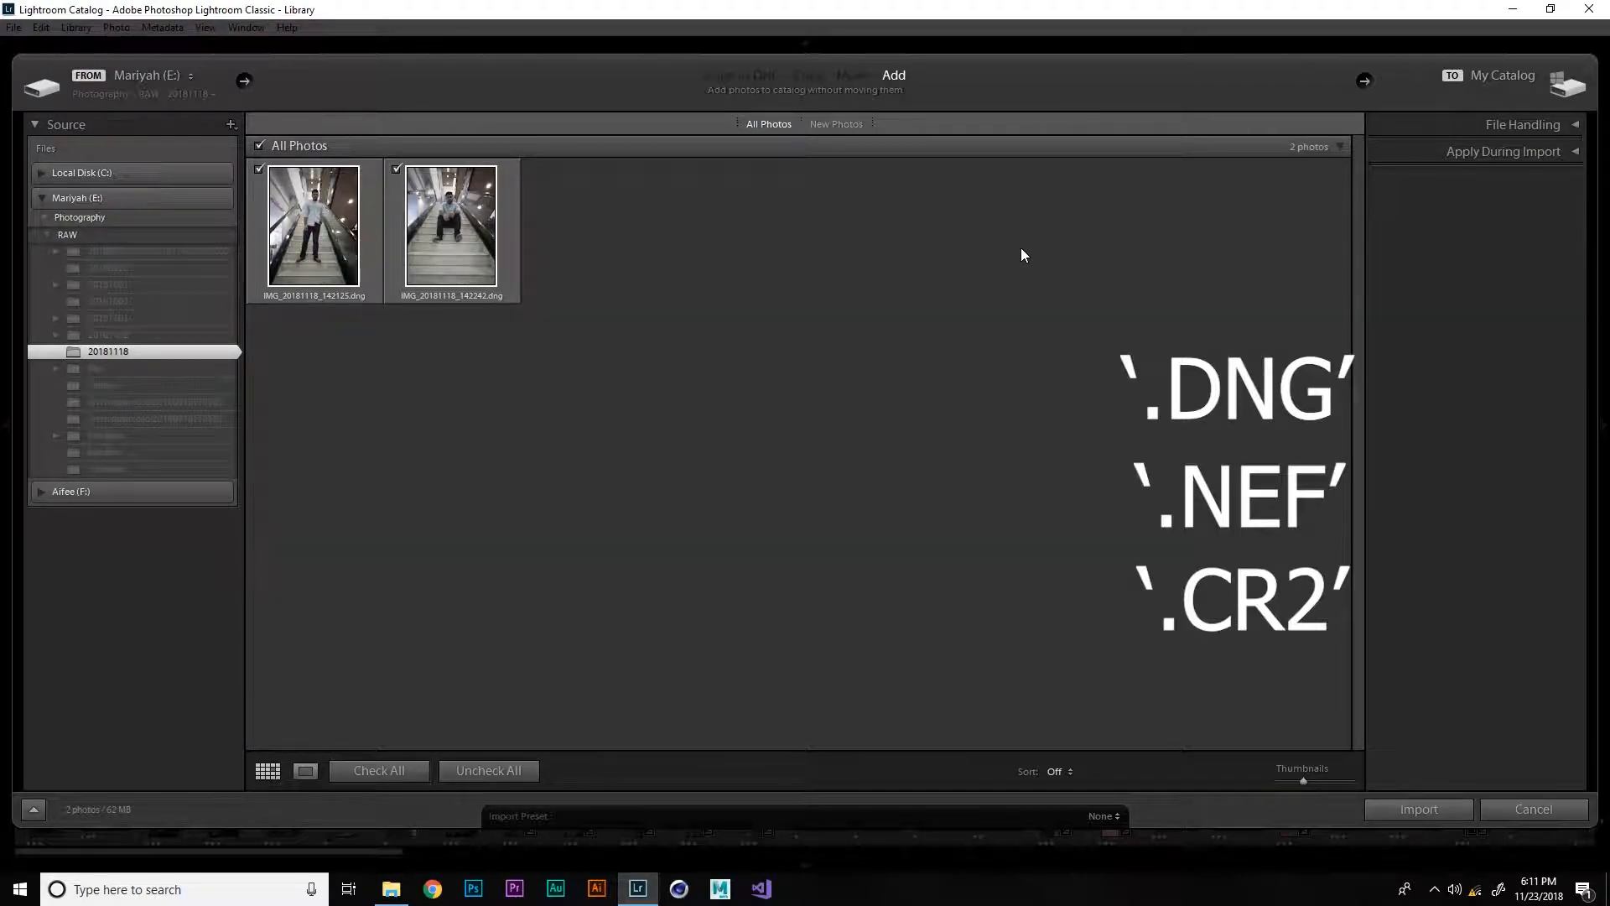
click(1425, 807)
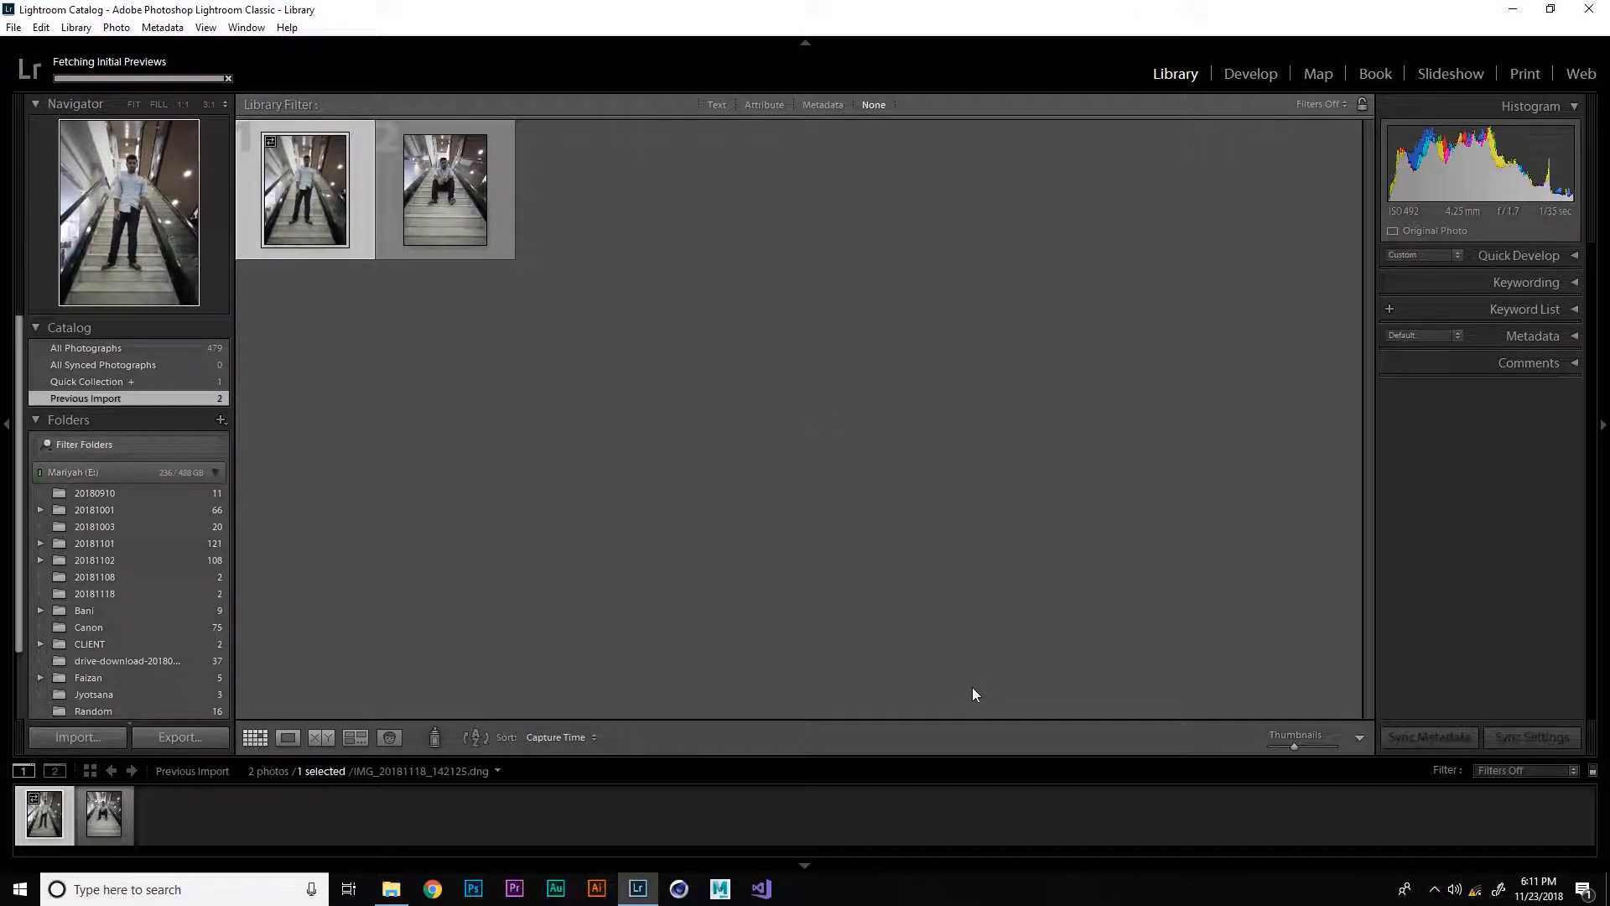
Open the imported standing-pose photo and inspect several areas of it at 1:1 magnification
click(355, 315)
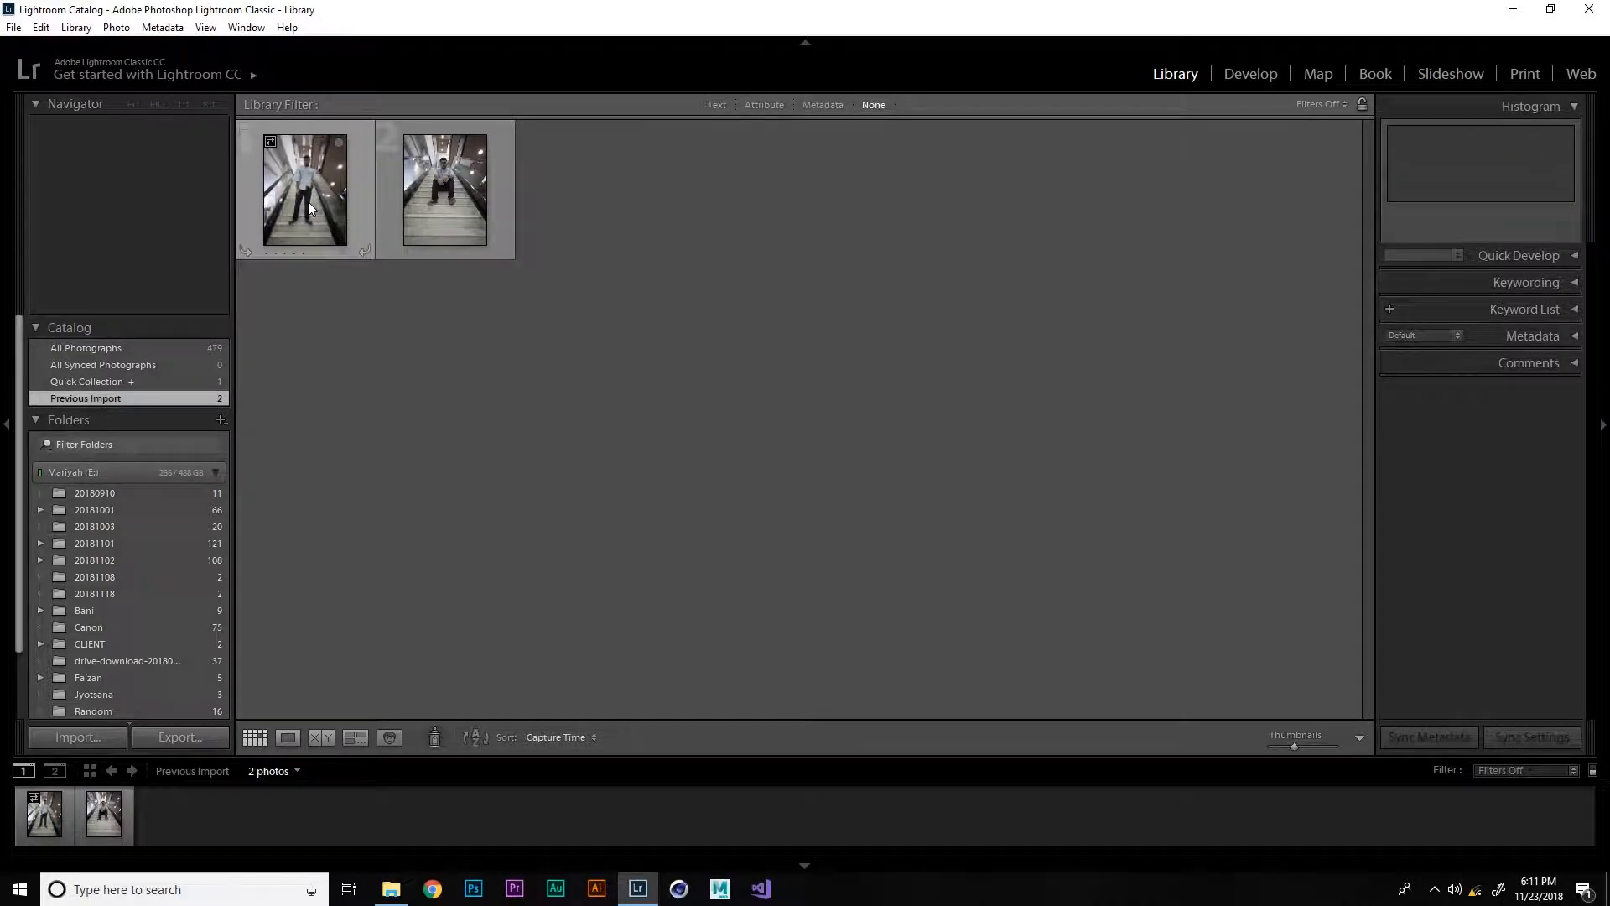
double_click(308, 208)
click(799, 178)
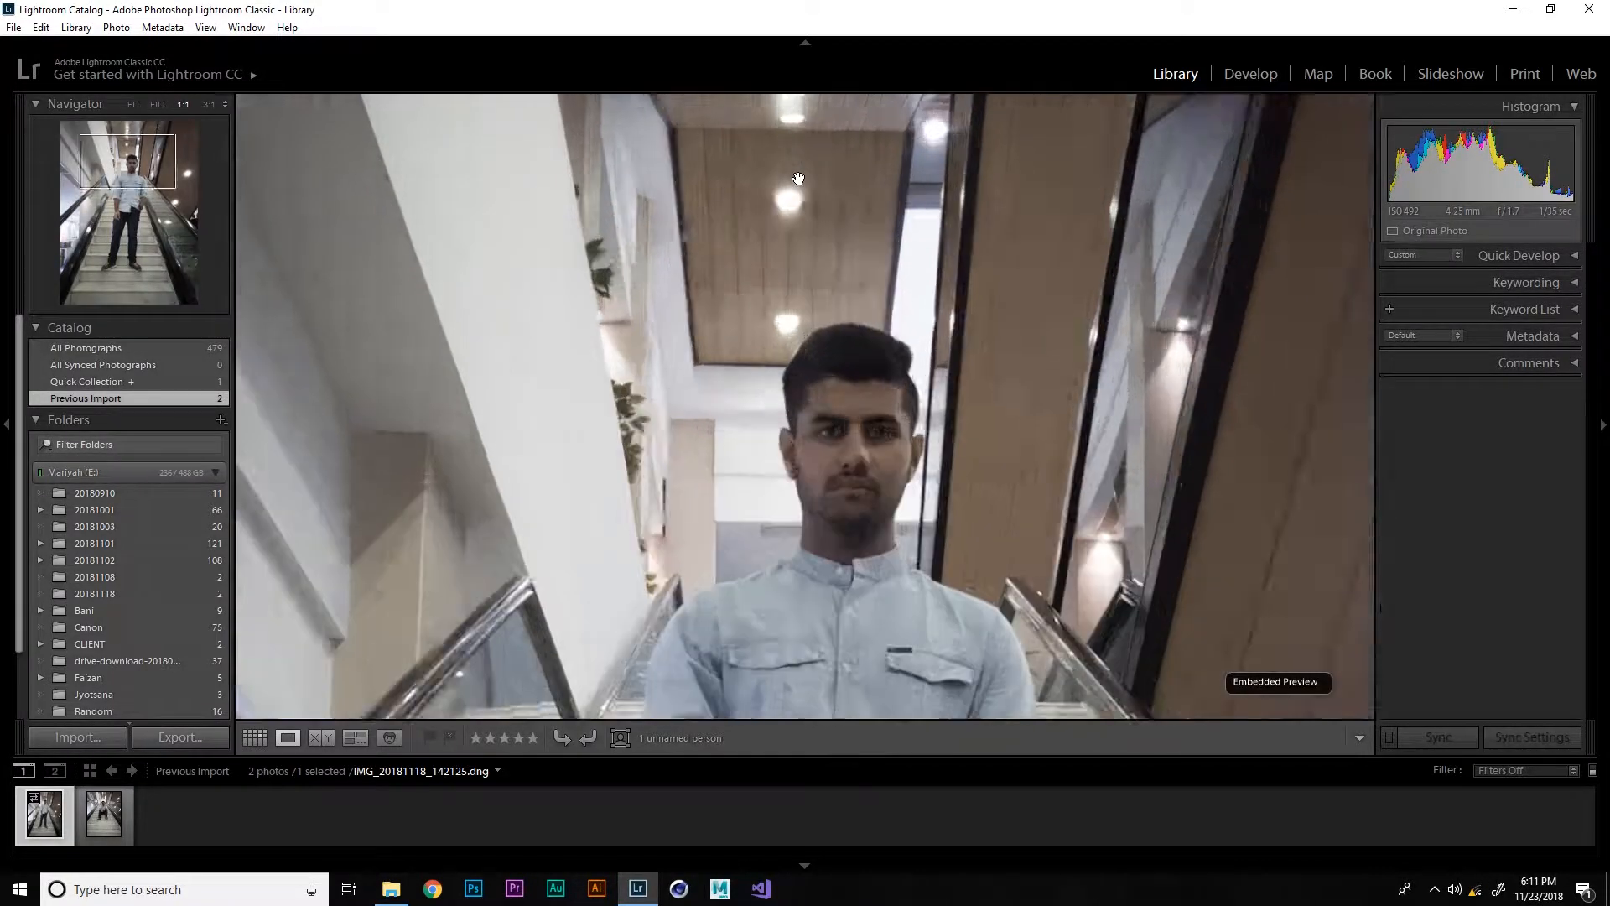
click(785, 214)
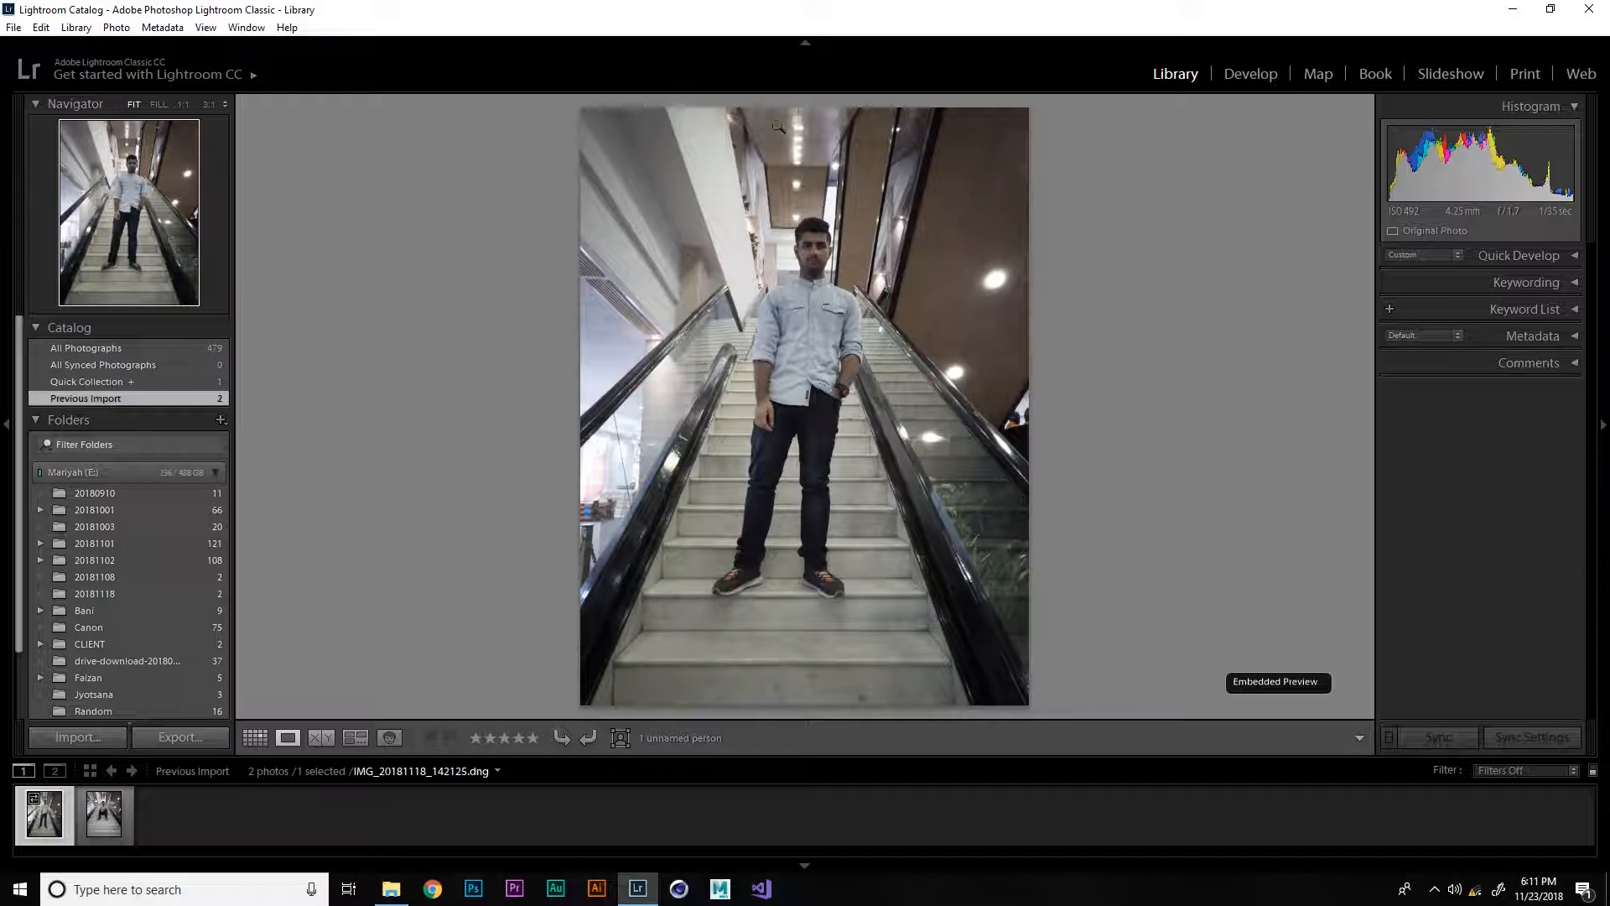
click(1002, 277)
drag(944, 374, 893, 271)
click(587, 462)
drag(629, 514, 769, 478)
click(773, 483)
Display the 20181118 folder as a thumbnail grid and open IMG_20181118_142125.dng in the enlarged single-photo view
click(110, 595)
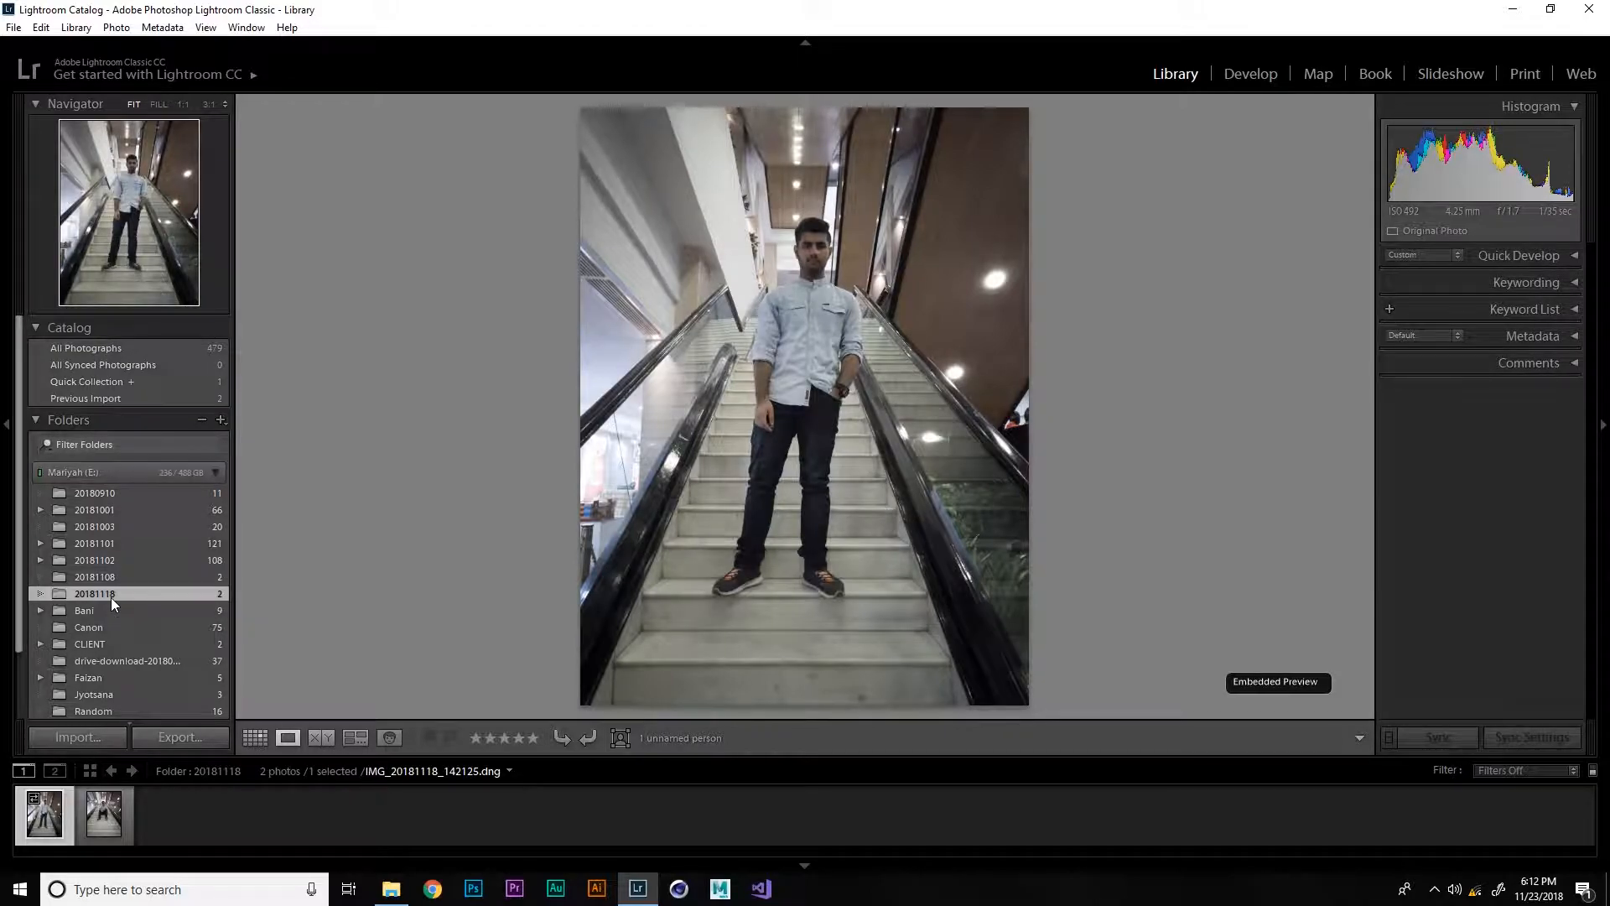
click(255, 738)
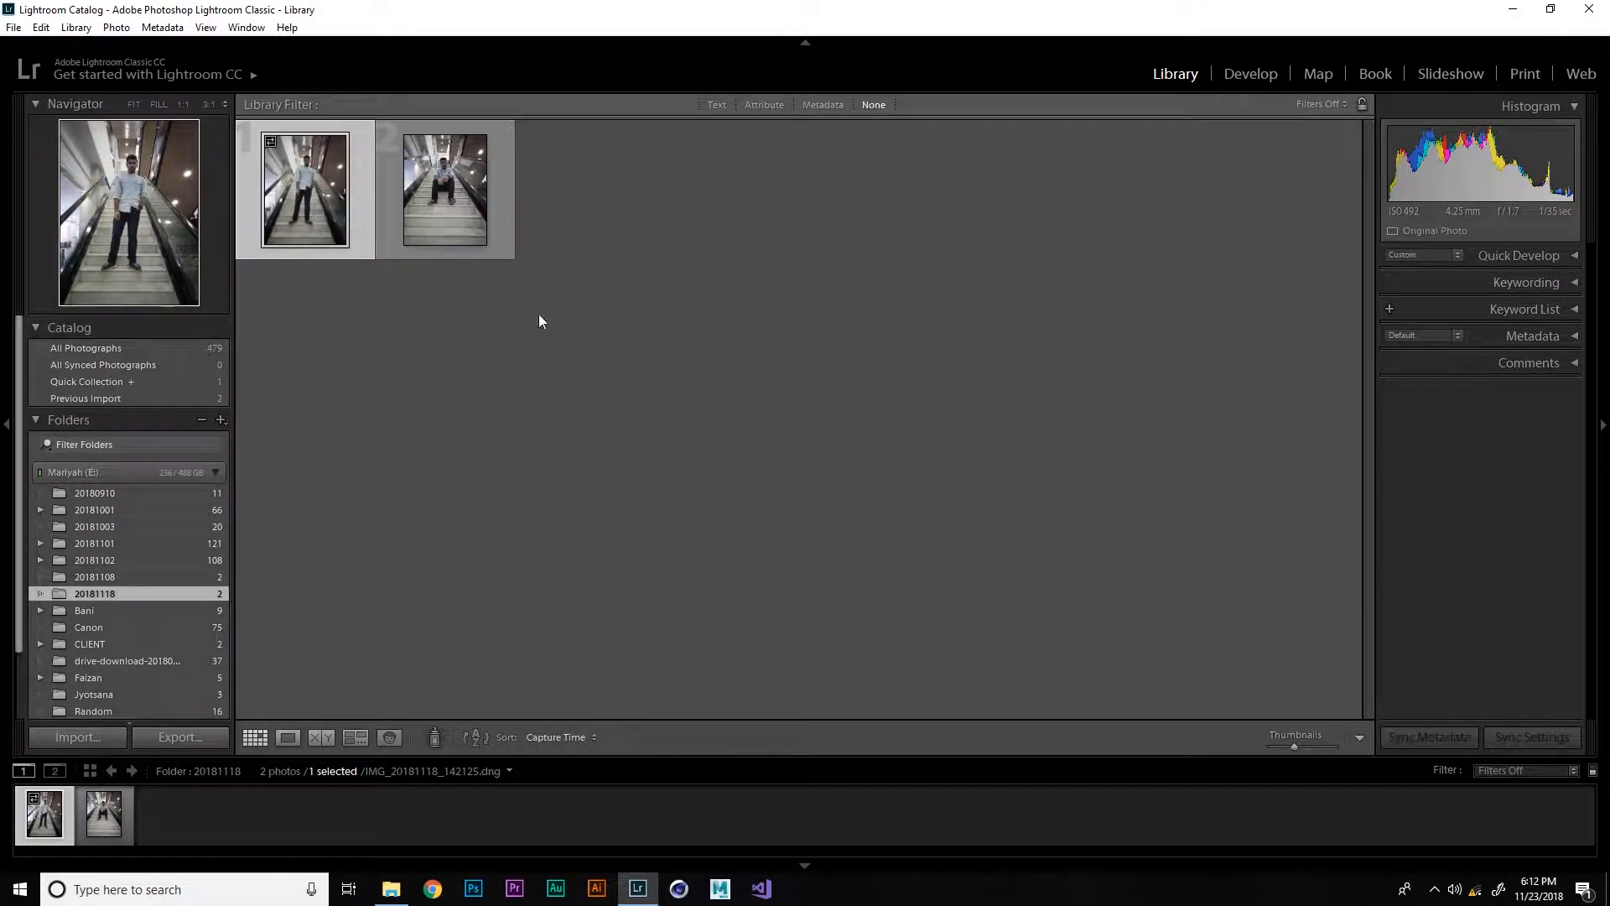
click(470, 343)
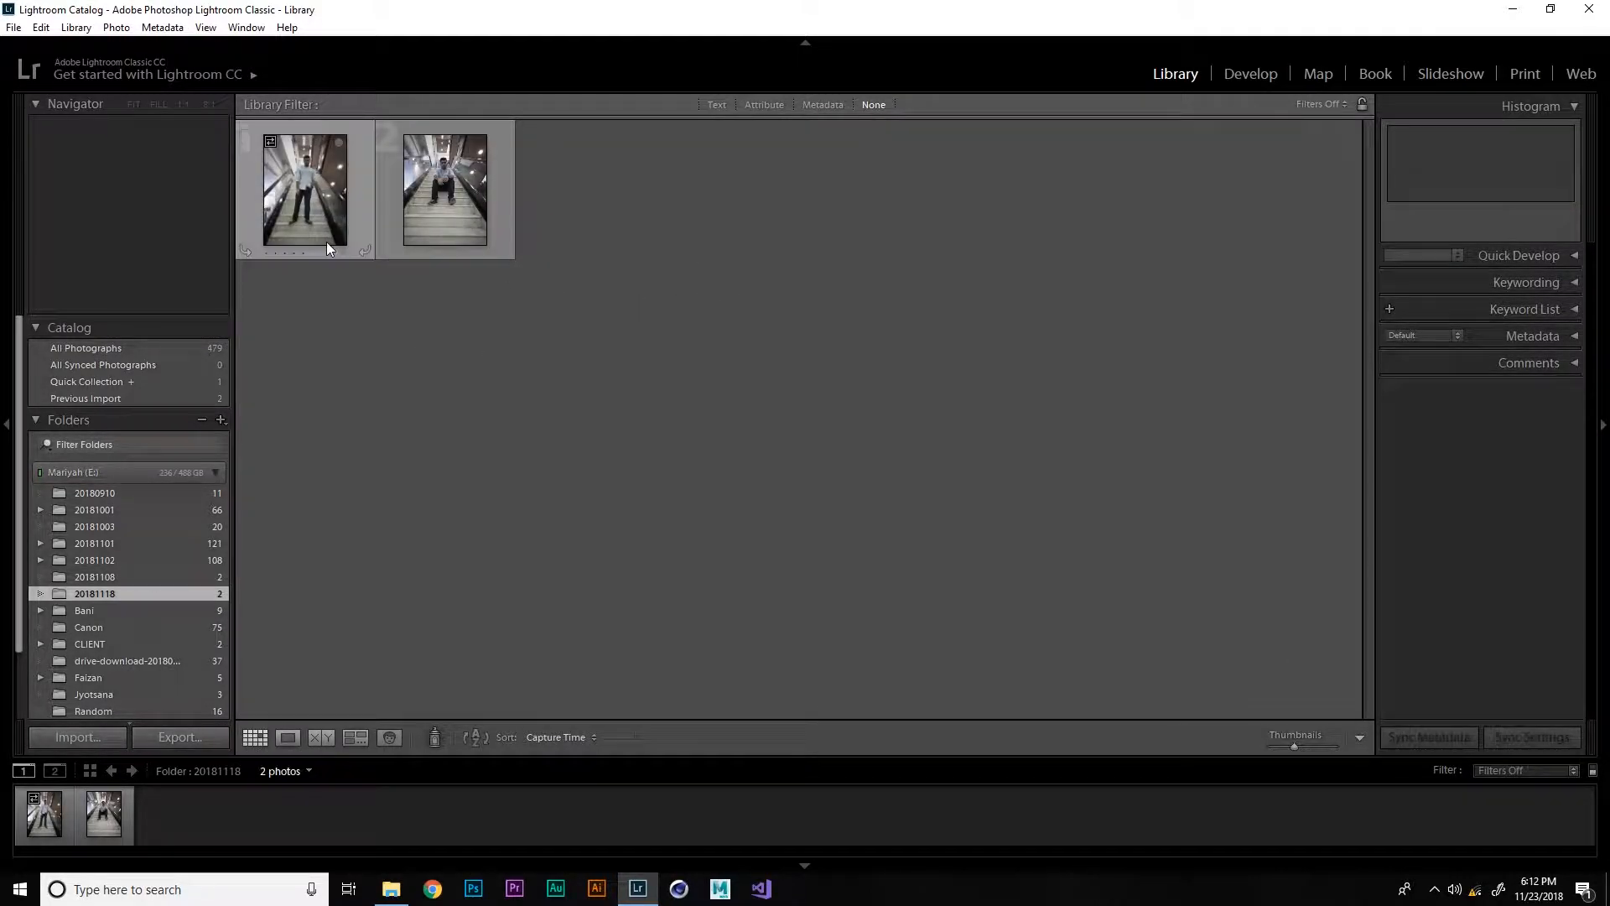
double_click(311, 221)
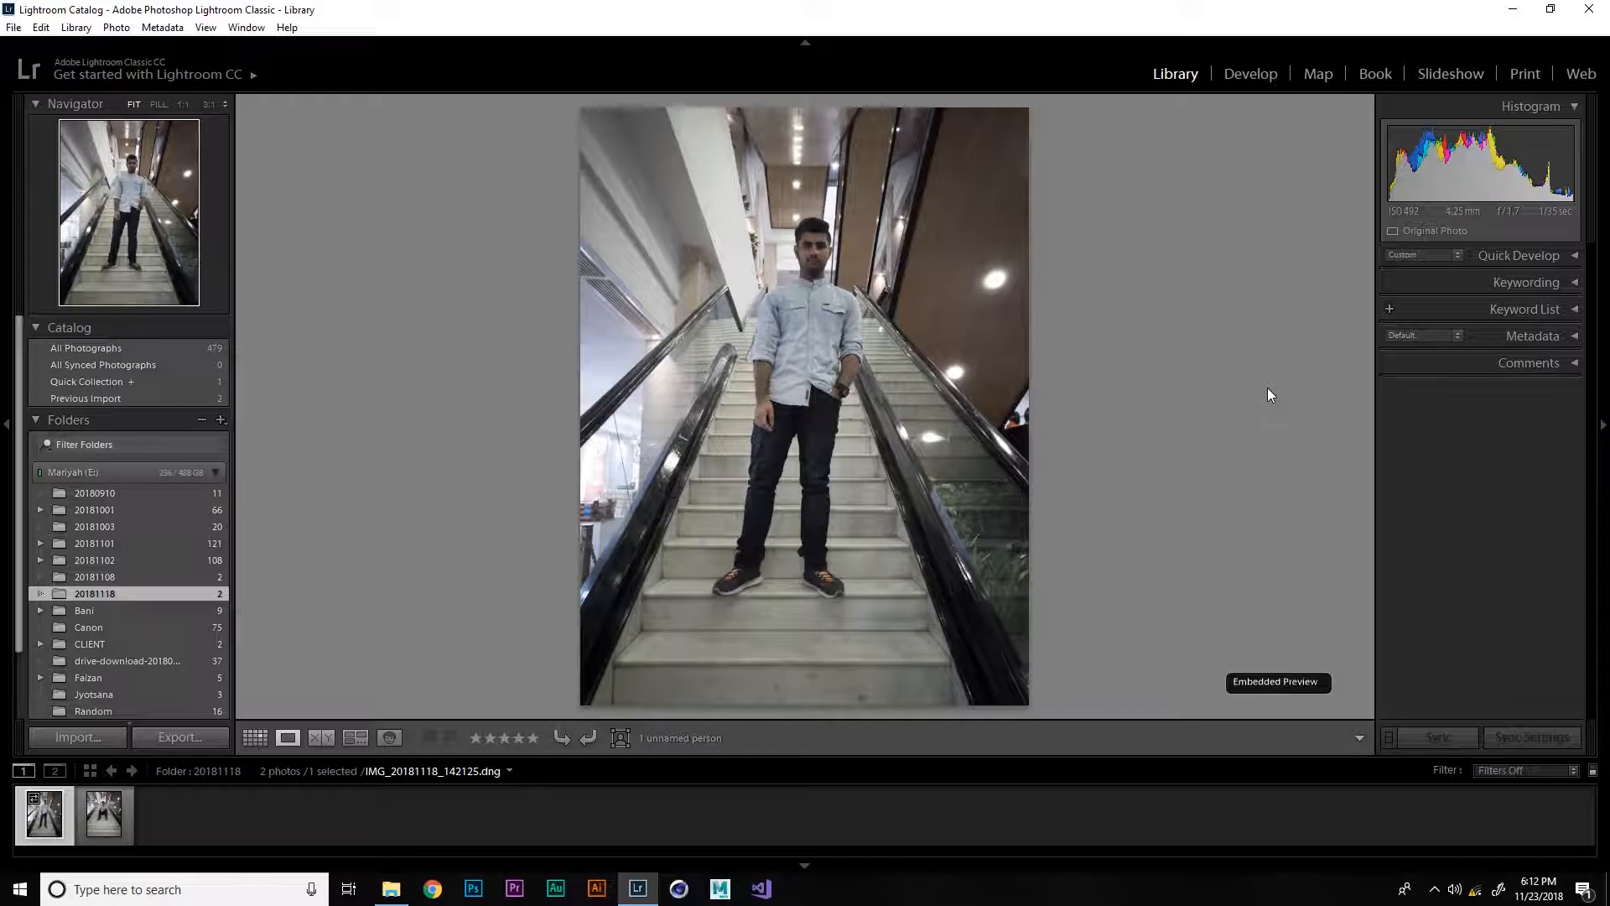
Look over the Quick Develop options and open the photo in the Develop module with the Basic adjustments expanded
click(1563, 257)
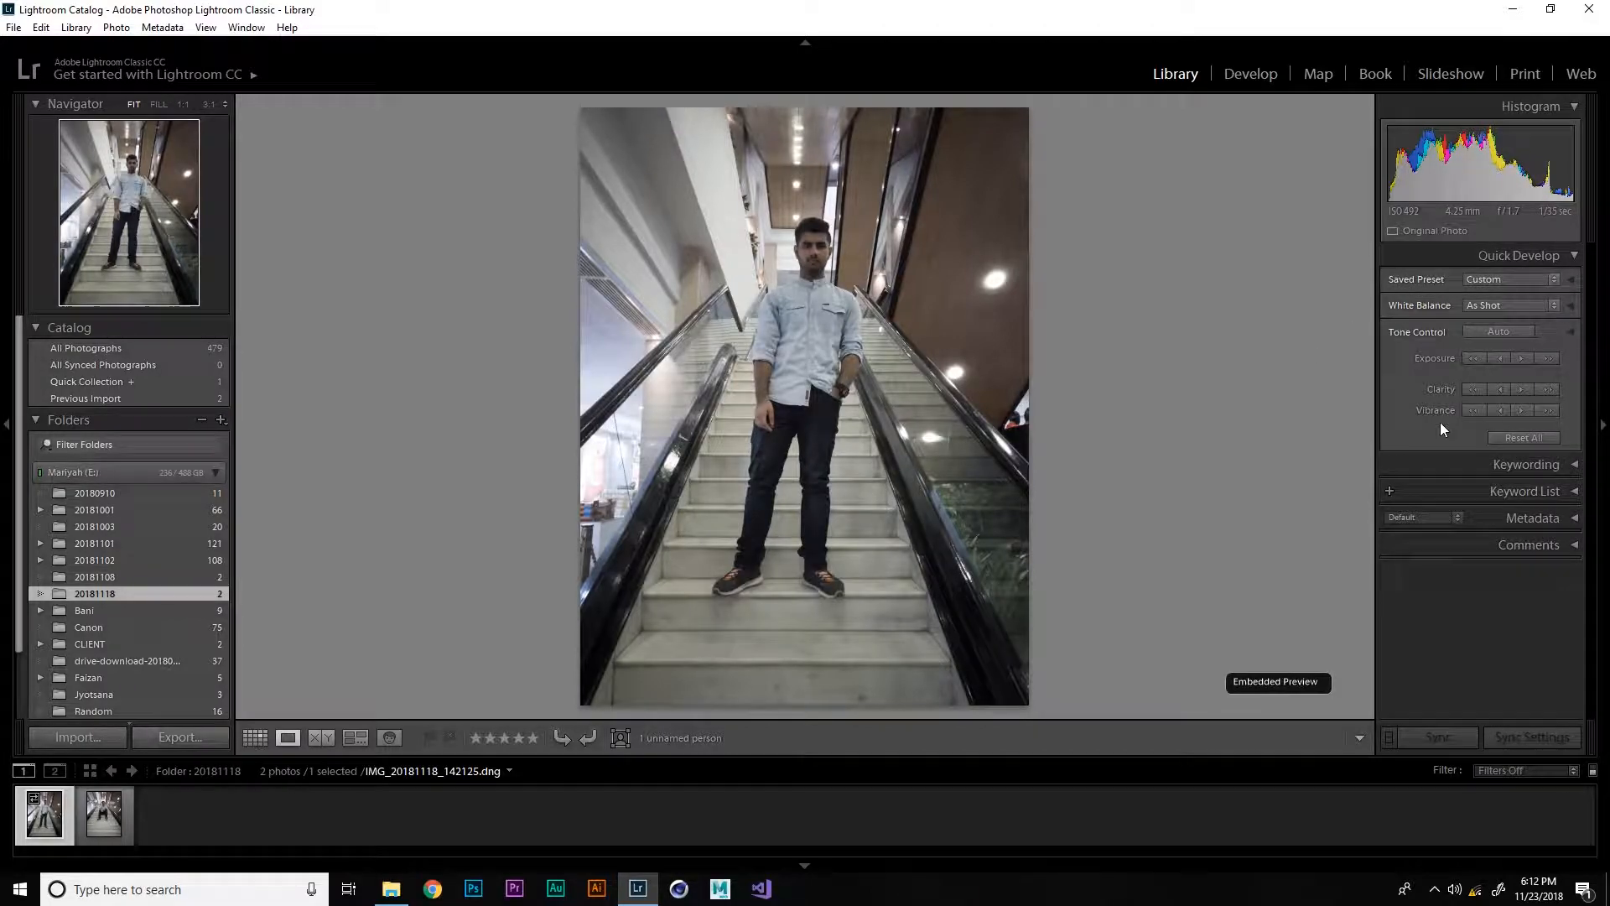
click(1528, 255)
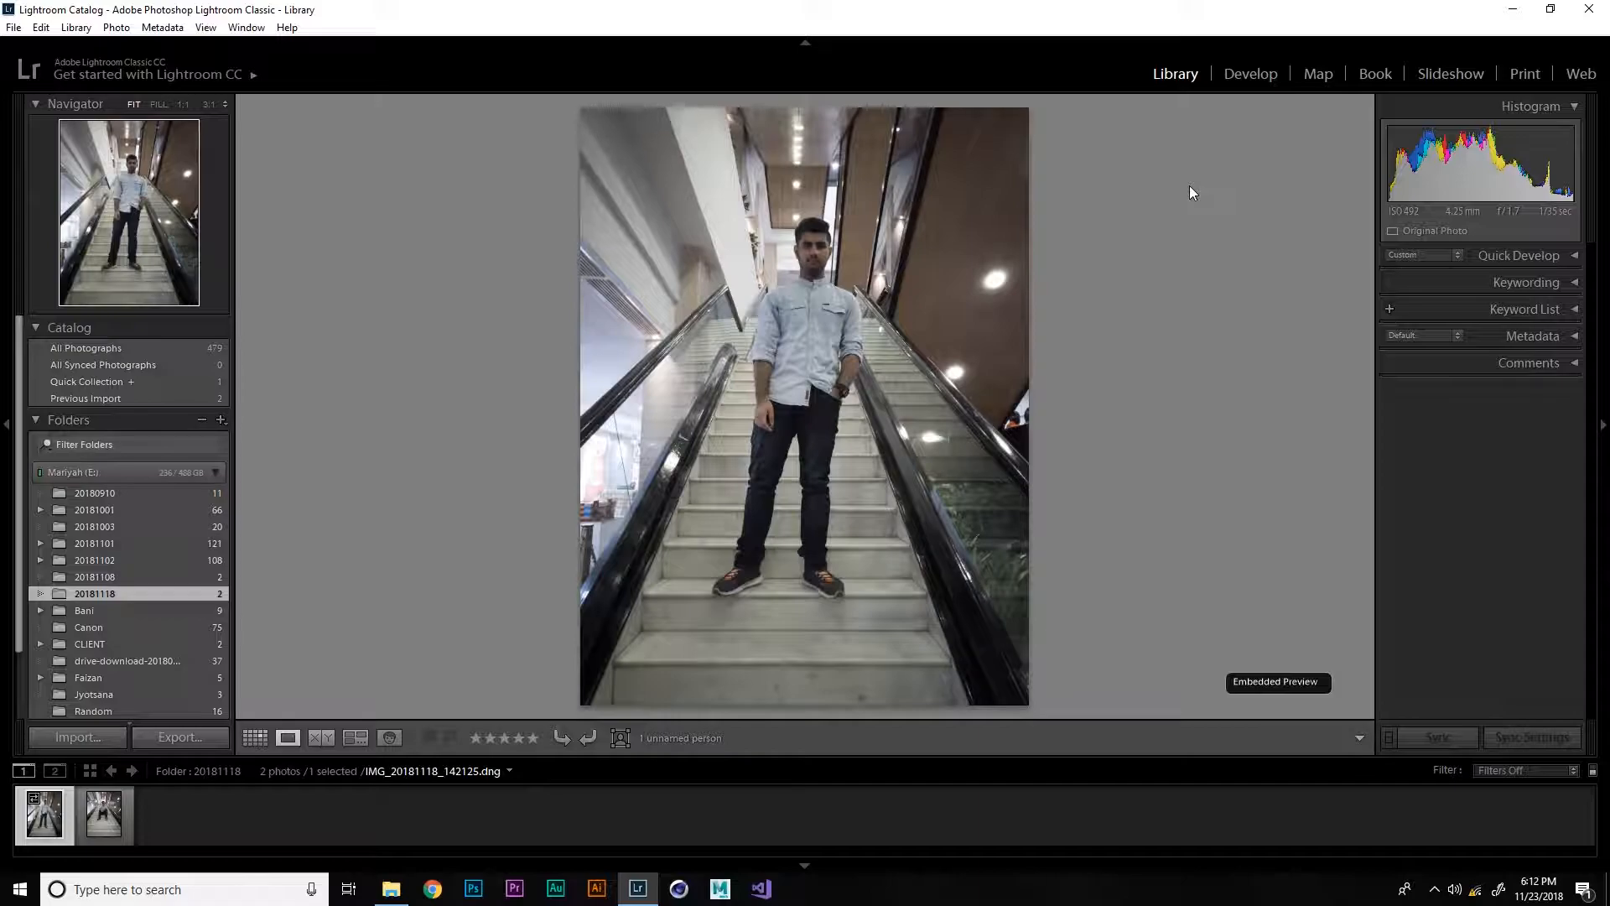
click(1242, 80)
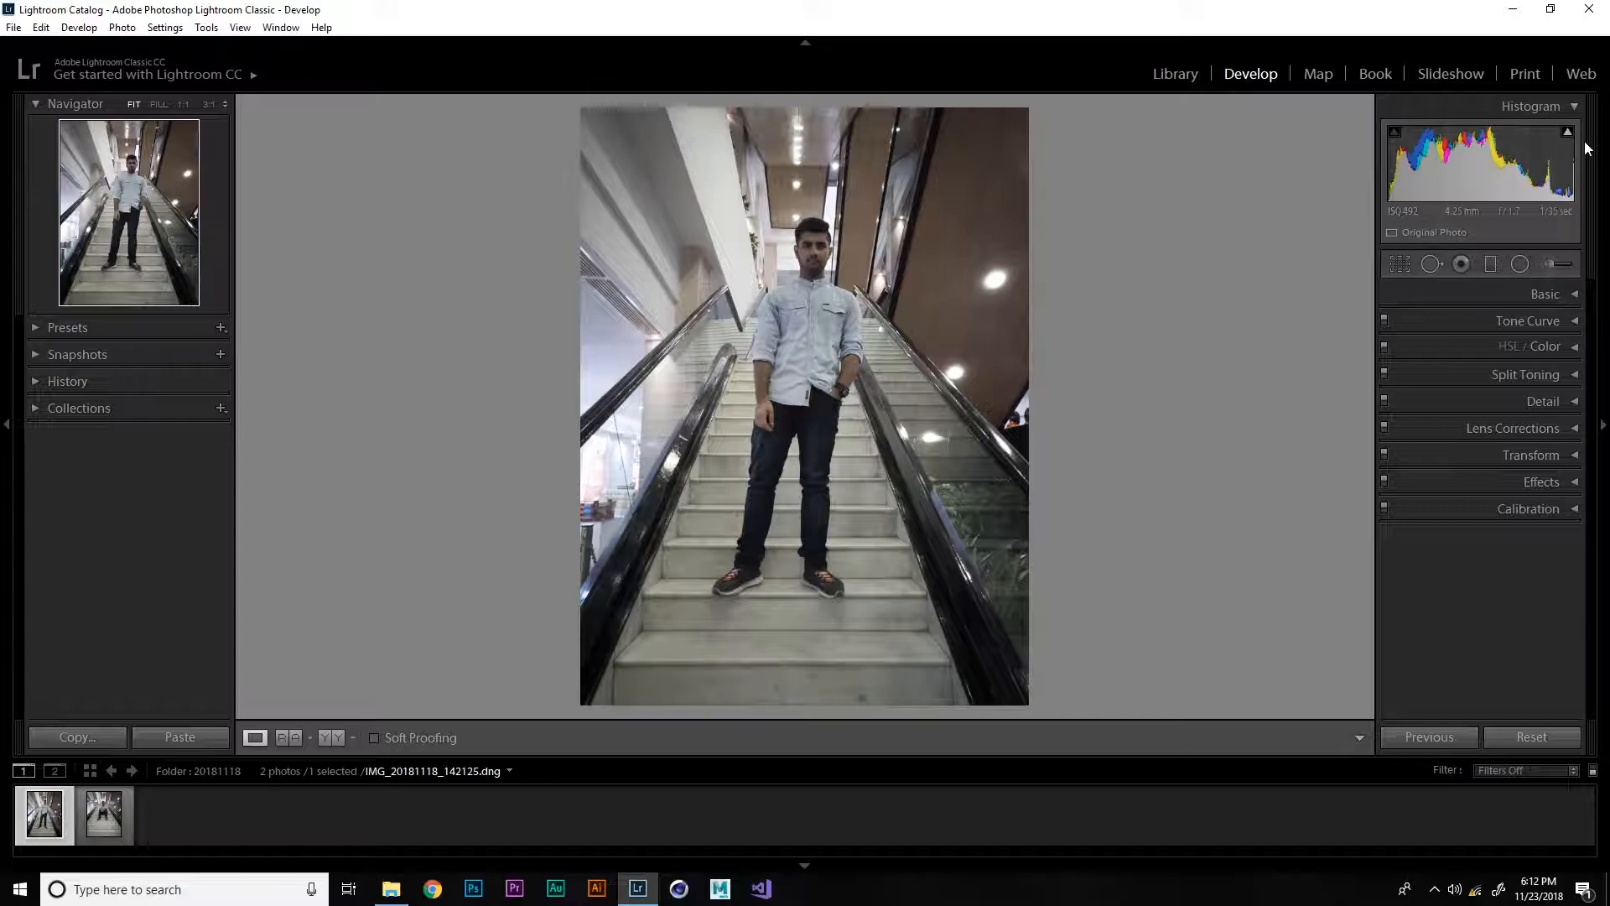
mouse_move(1568, 137)
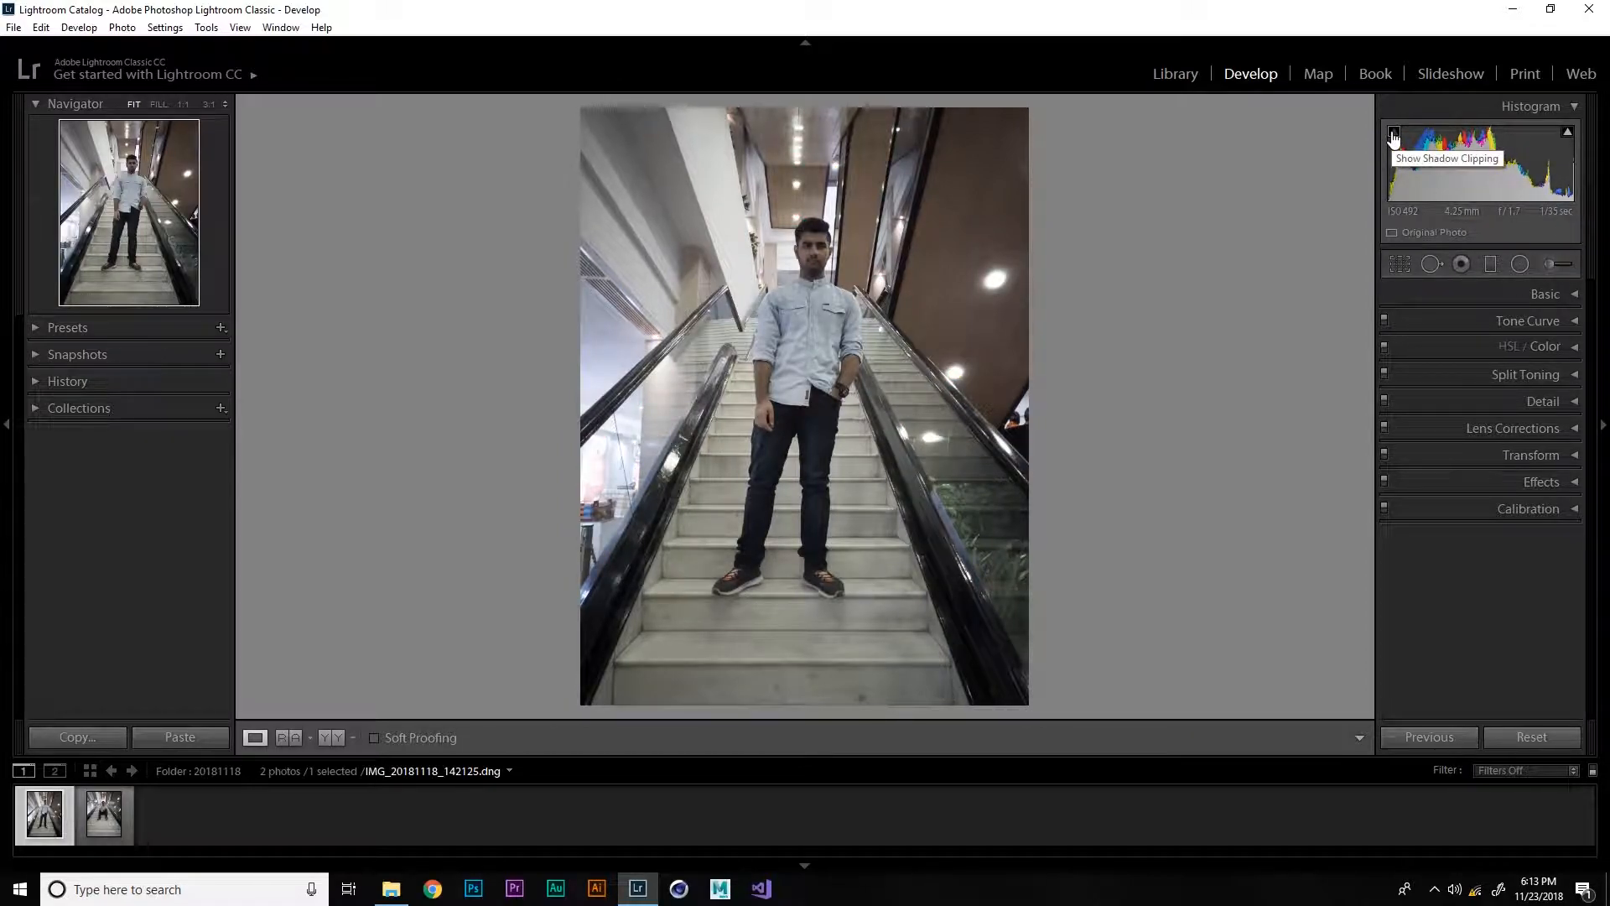
click(1548, 294)
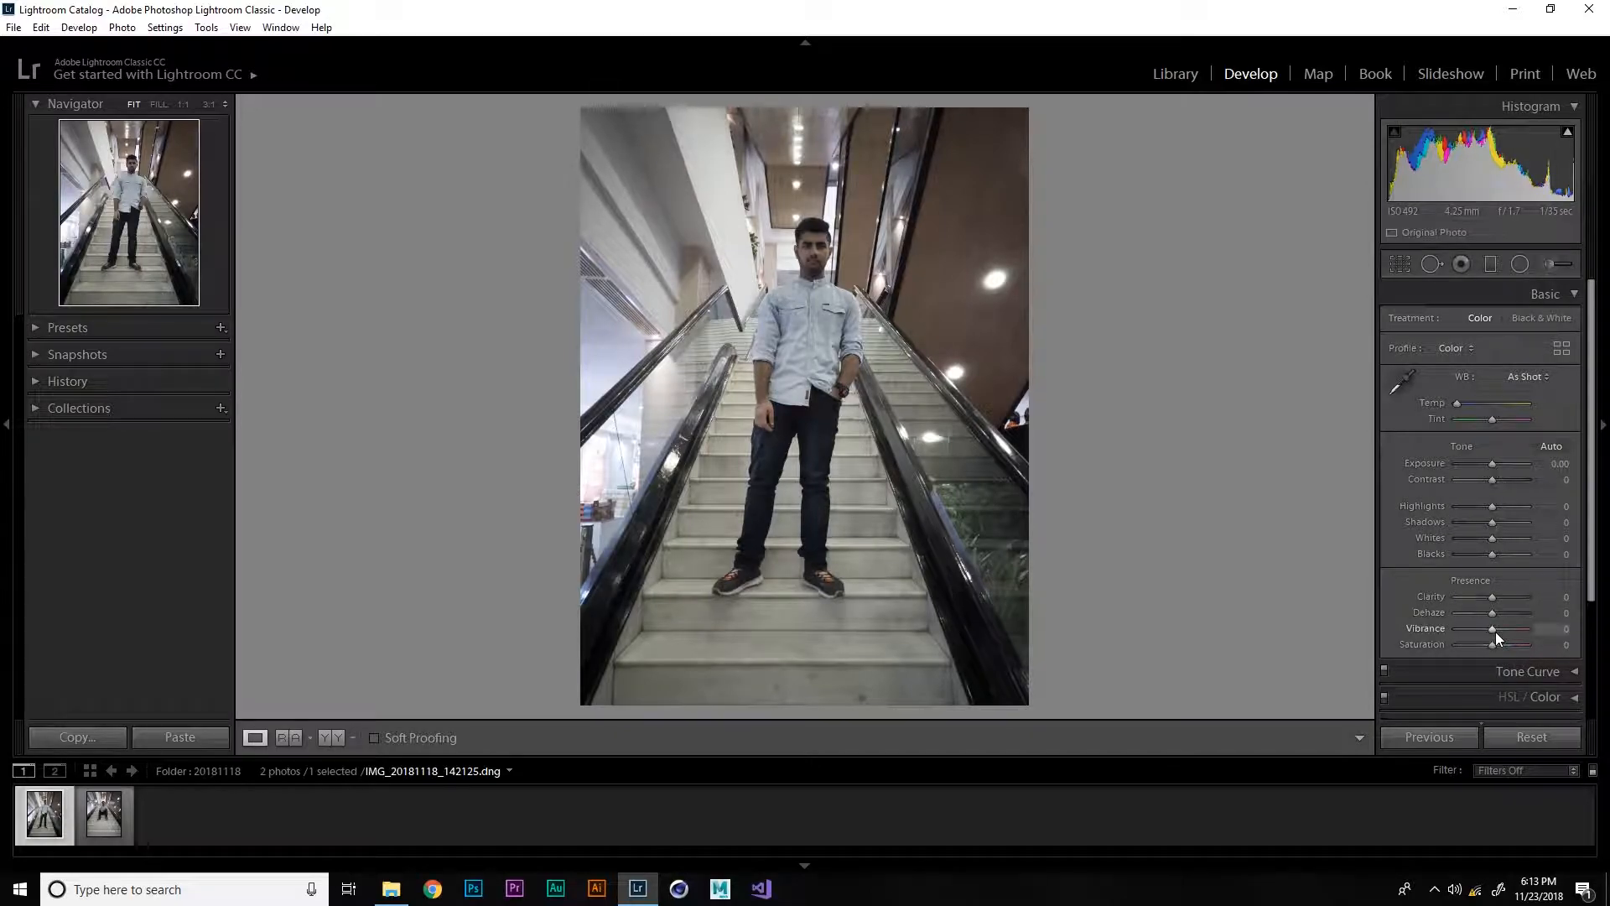
Try Vibrance at +100 and Saturation at +100 on the photo, undoing each change after viewing it
drag(1492, 629, 1528, 639)
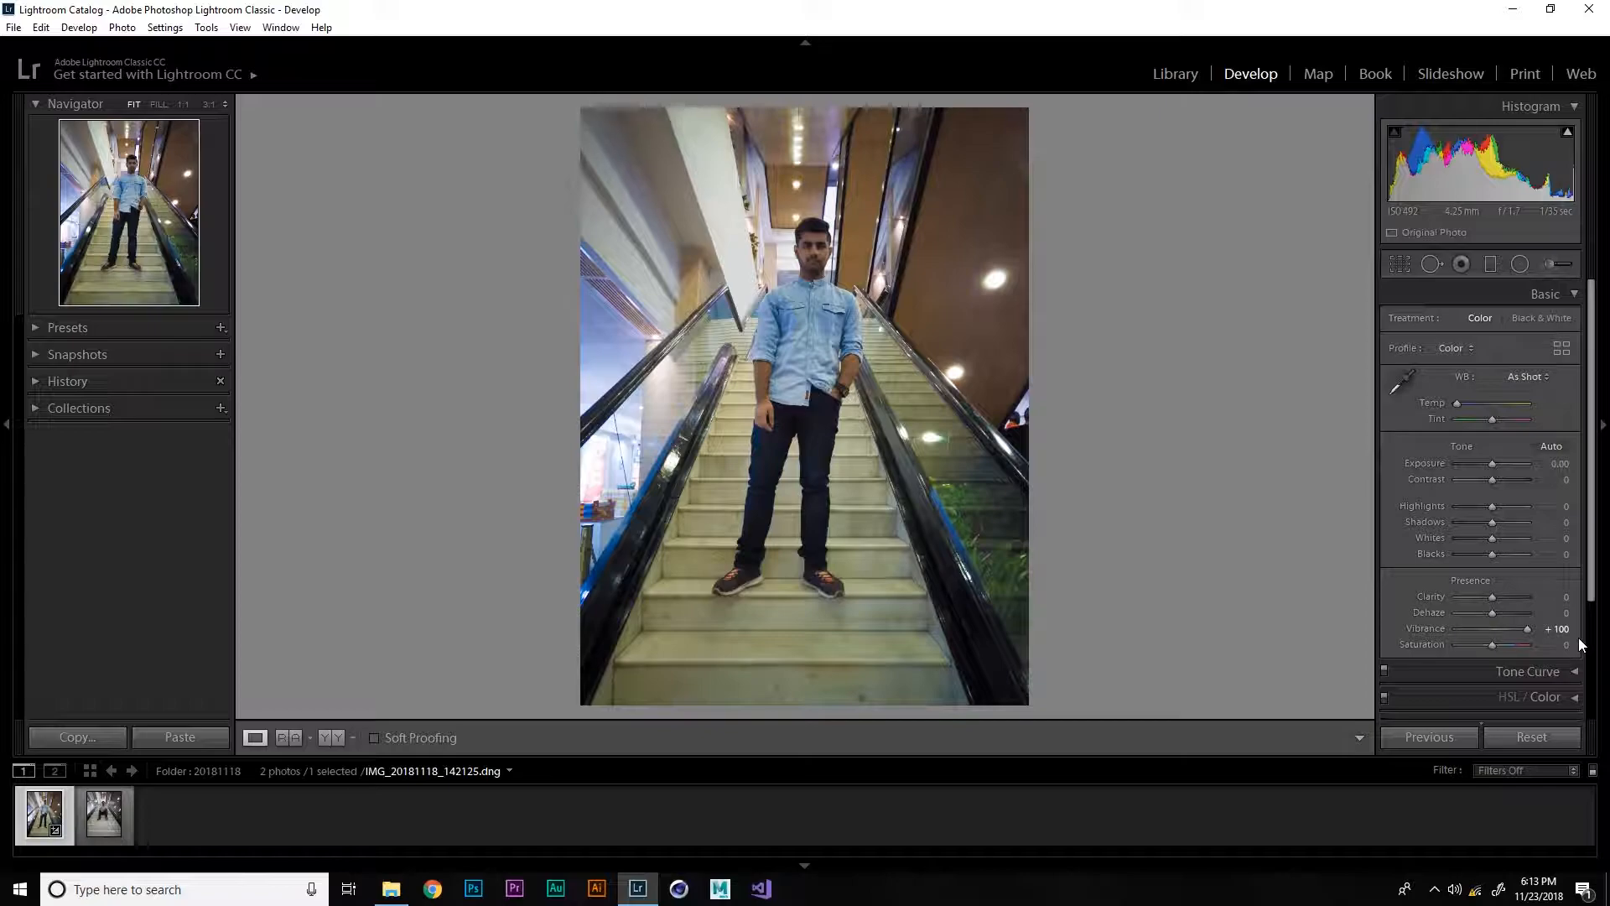
key(ctrl+z)
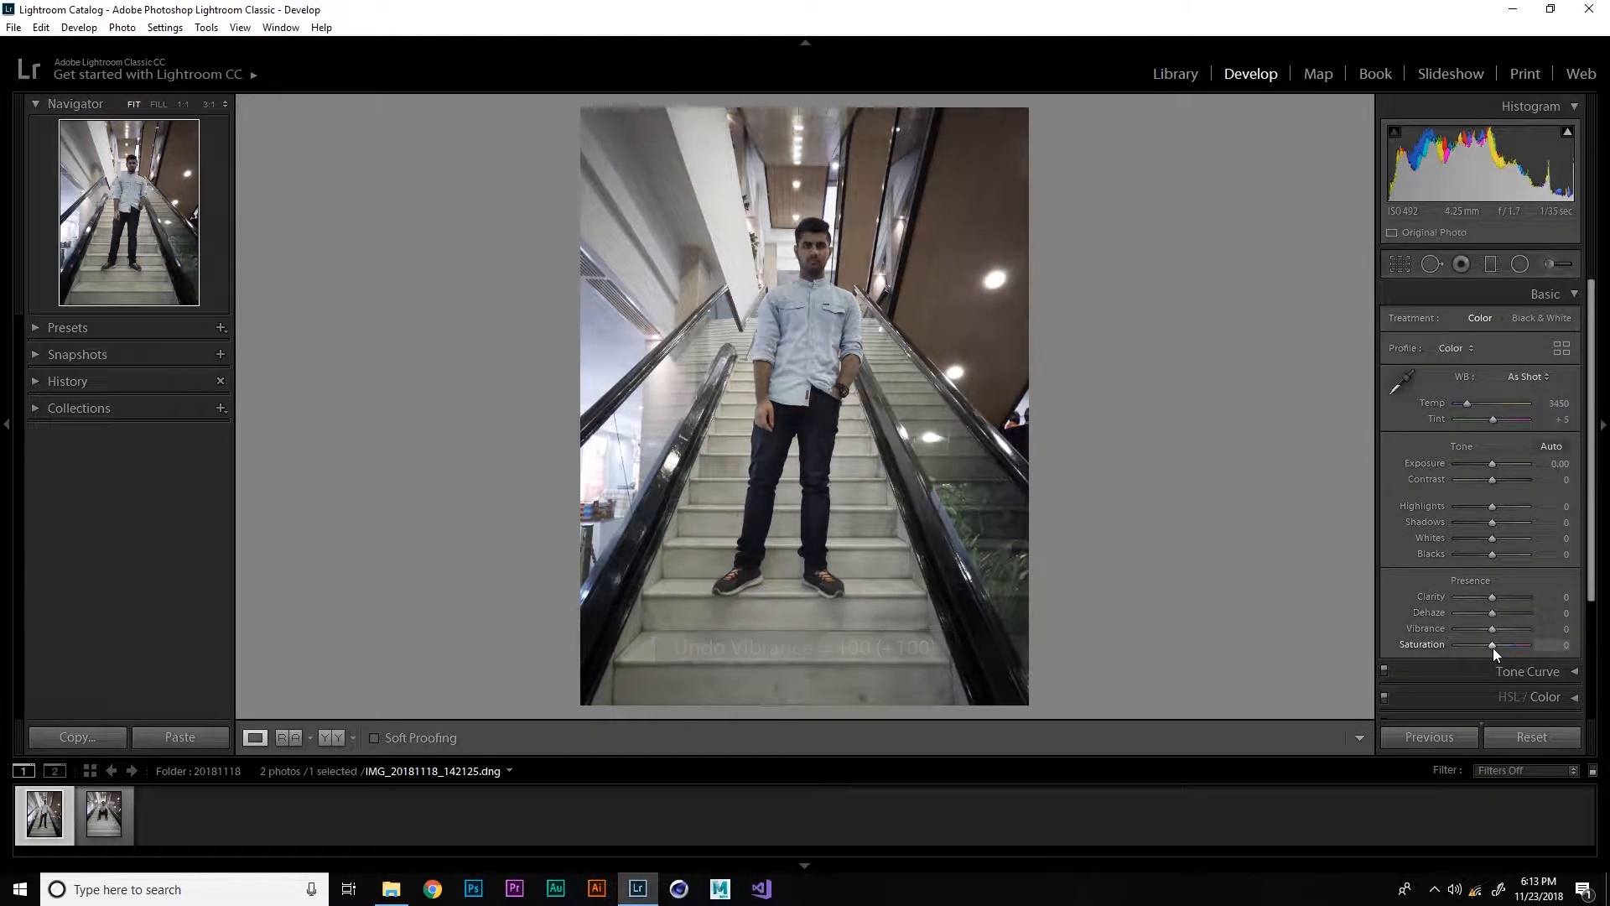
drag(1492, 648, 1569, 666)
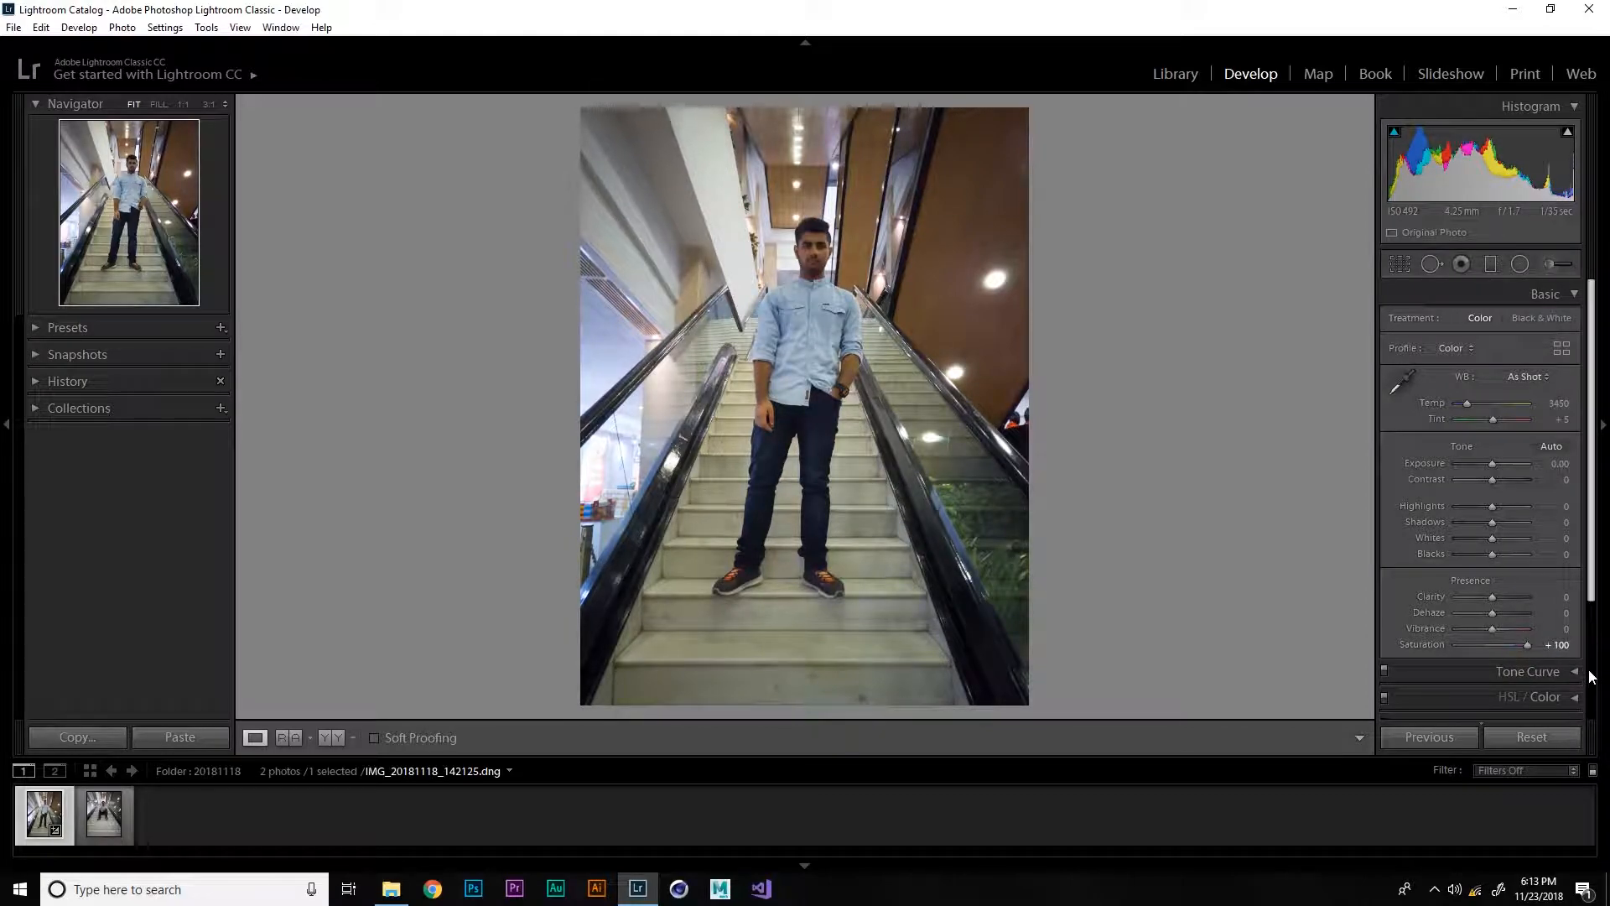
key(ctrl+z)
Try Clarity at +100, undo it, and try Dehaze at -57 and -33 before undoing that as well
drag(1493, 595, 1550, 635)
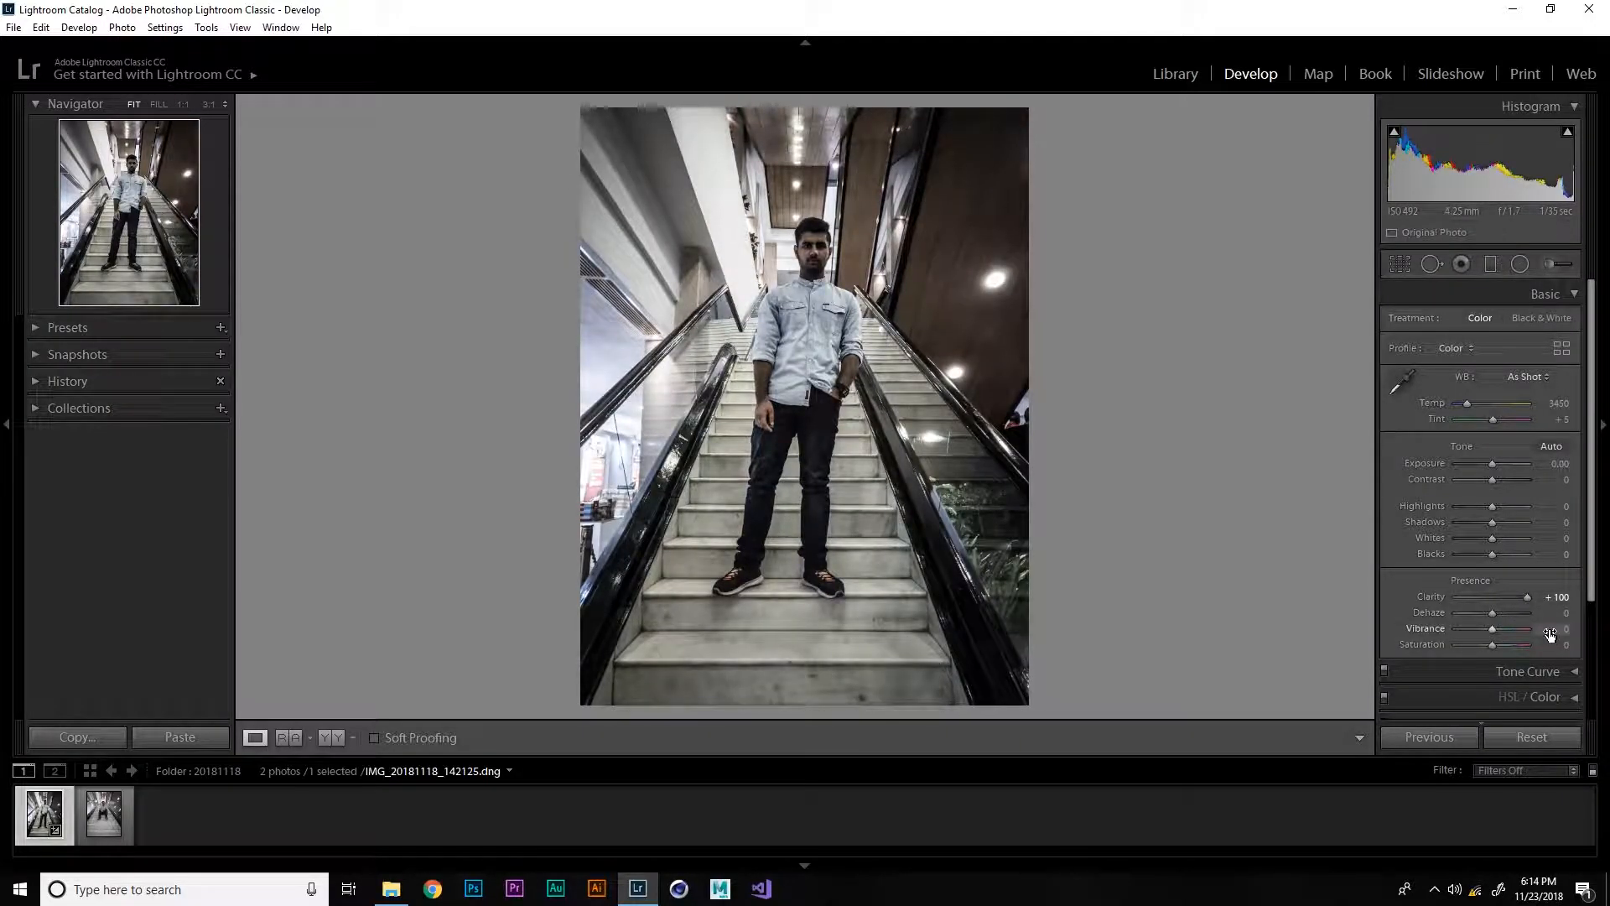
key(ctrl+z)
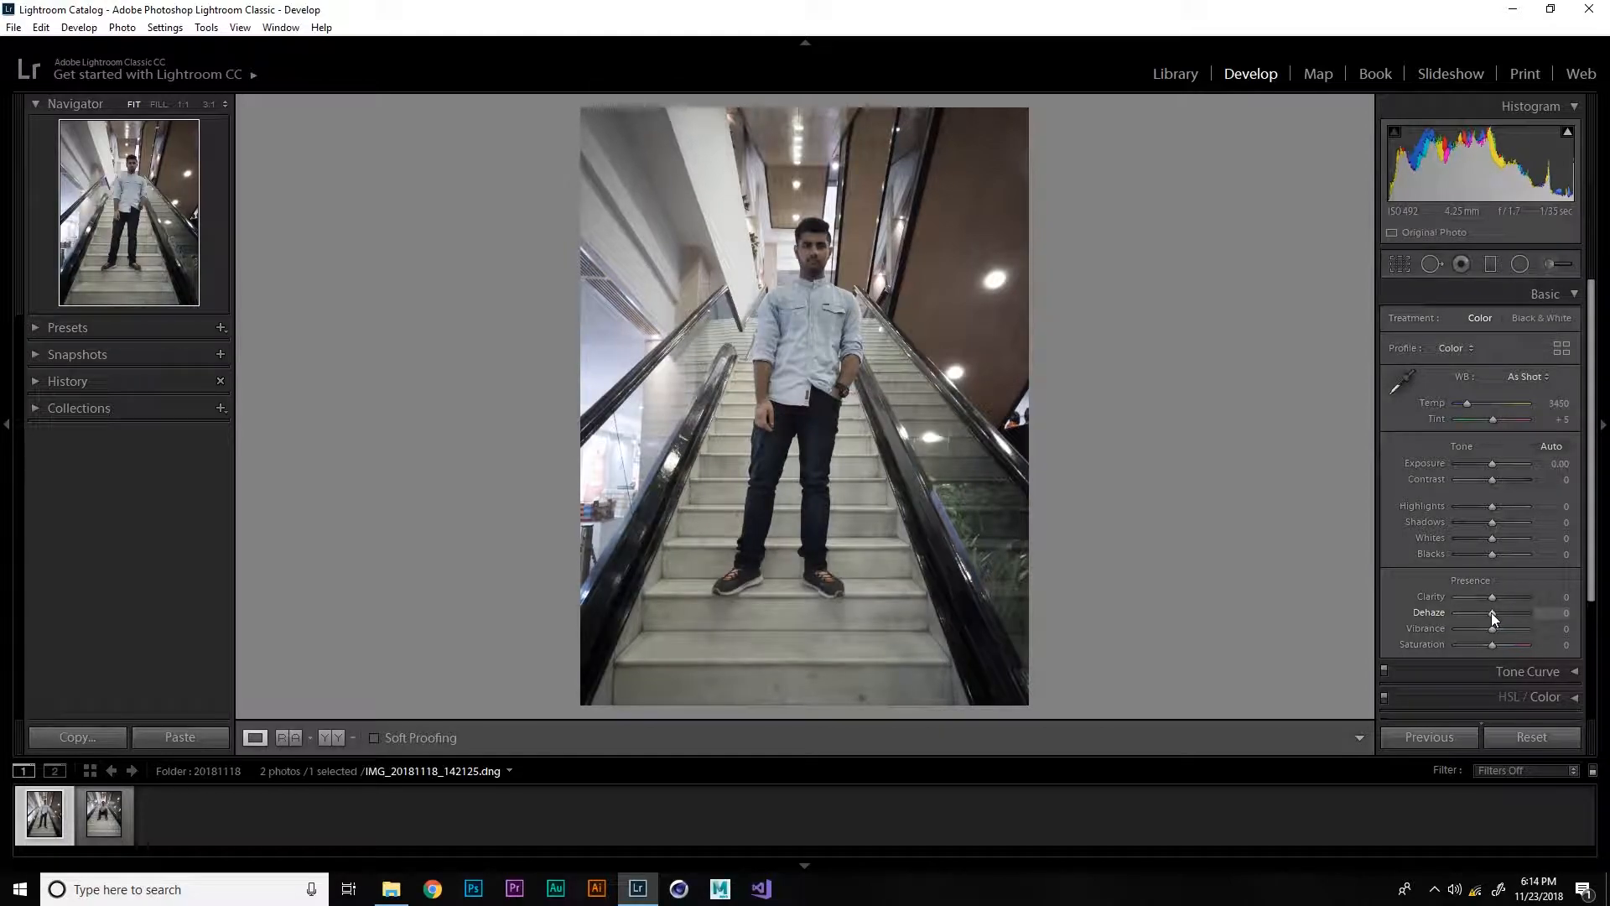
mouse_move(1492, 612)
mouse_down()
mouse_move(1525, 616)
mouse_move(1472, 612)
mouse_up()
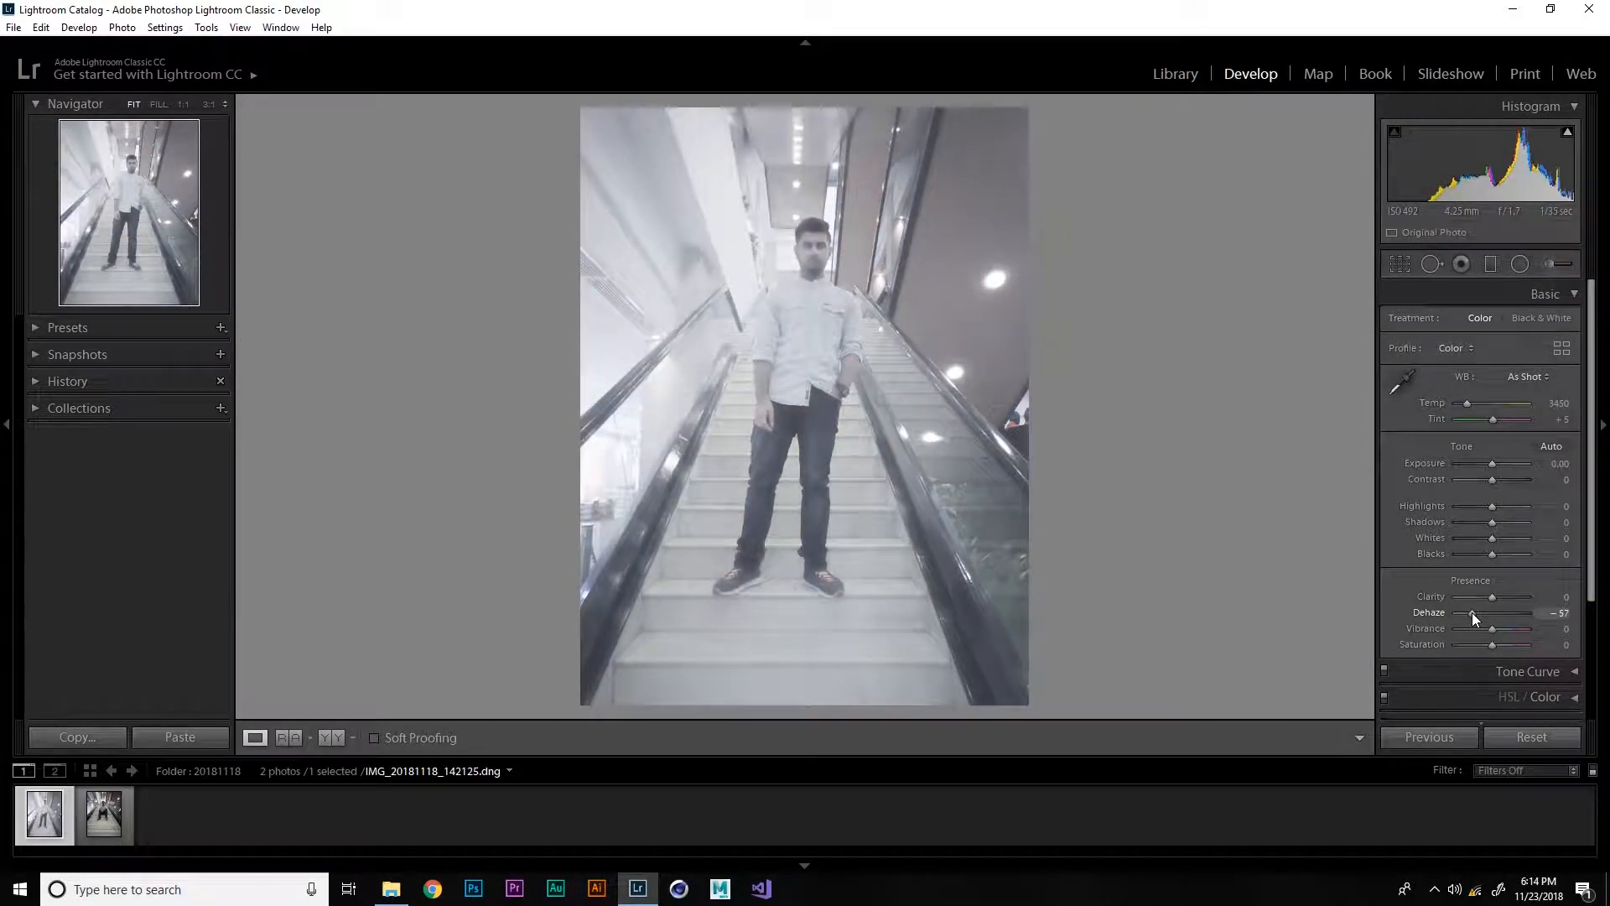
drag(1472, 612, 1481, 616)
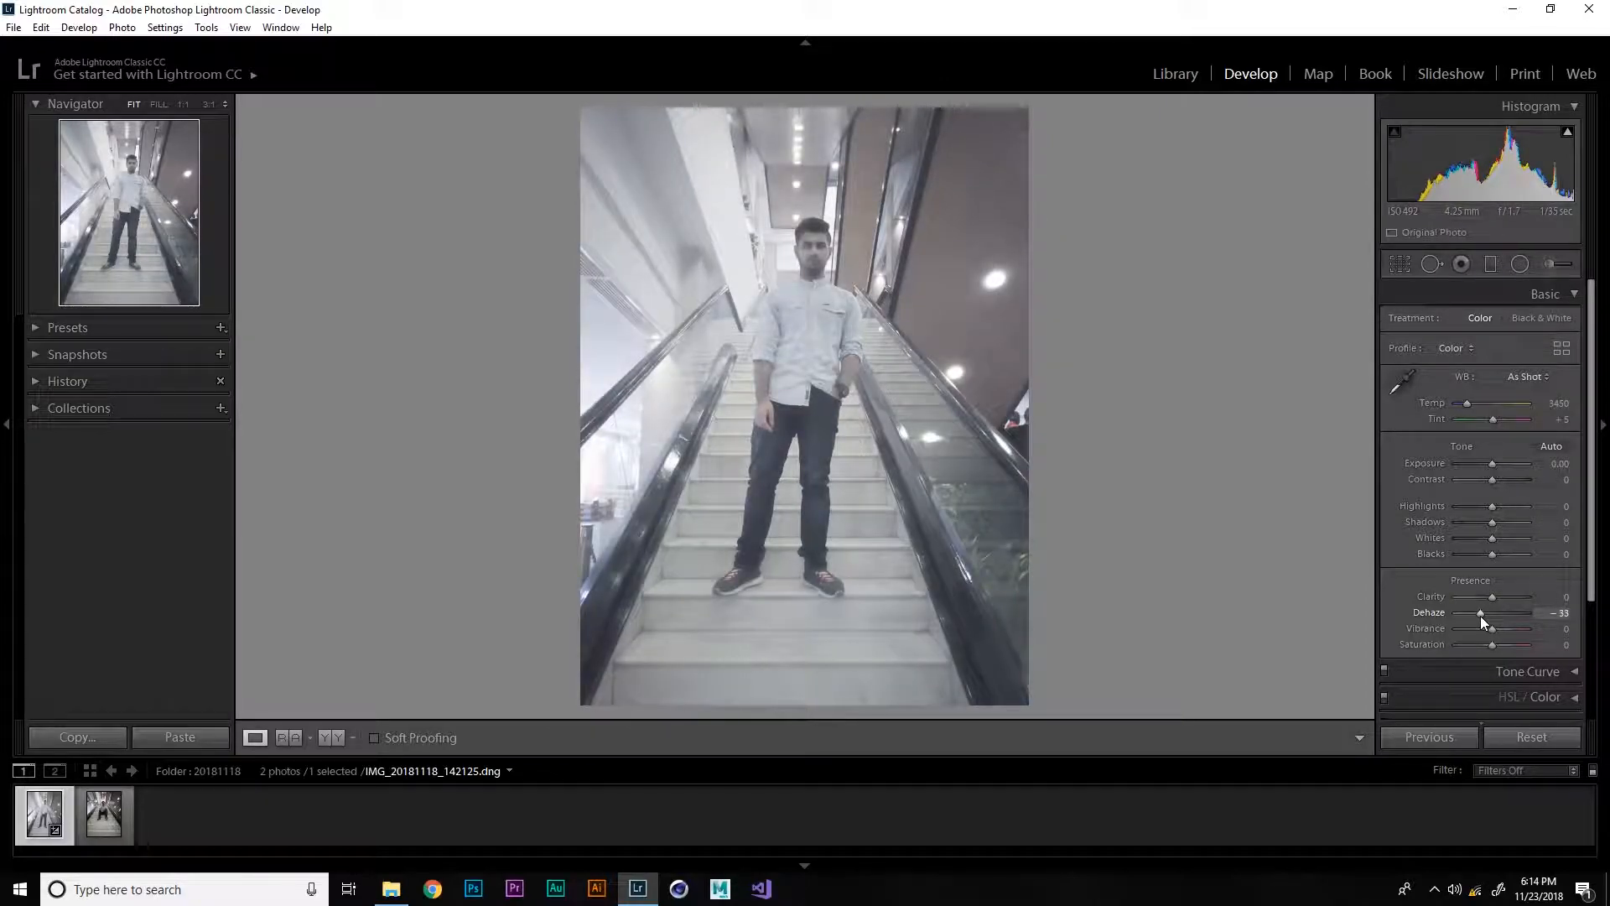
key(ctrl+z)
Try negative Clarity on the photo at -100 and -12, and reset Clarity to 0
drag(1491, 597, 1446, 596)
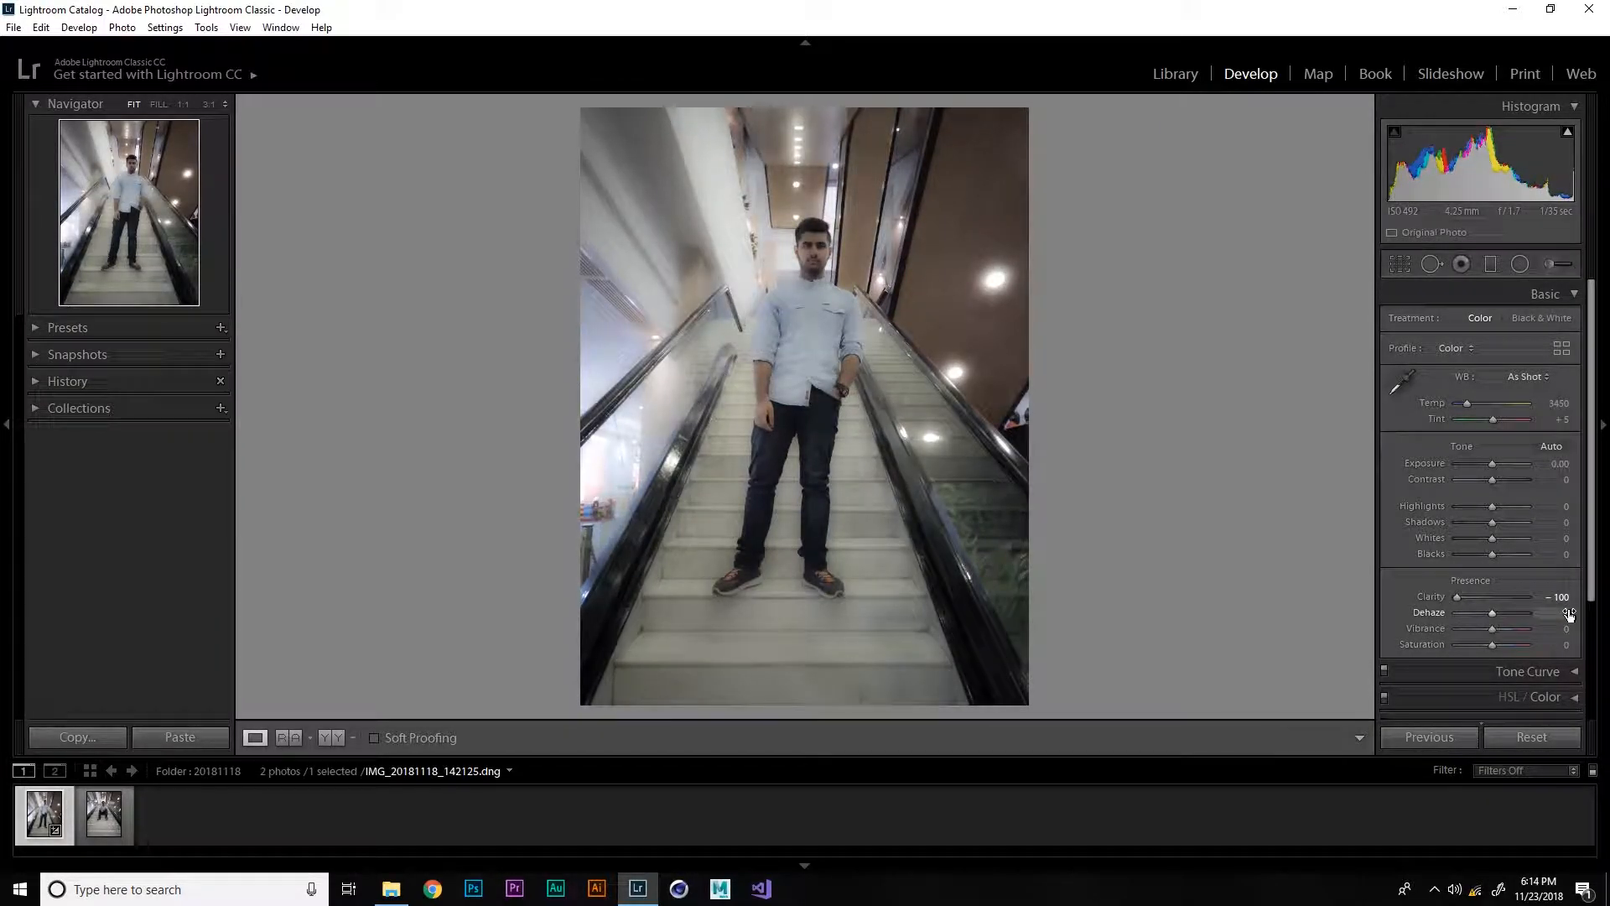
drag(1558, 599, 1582, 599)
drag(1467, 597, 1488, 599)
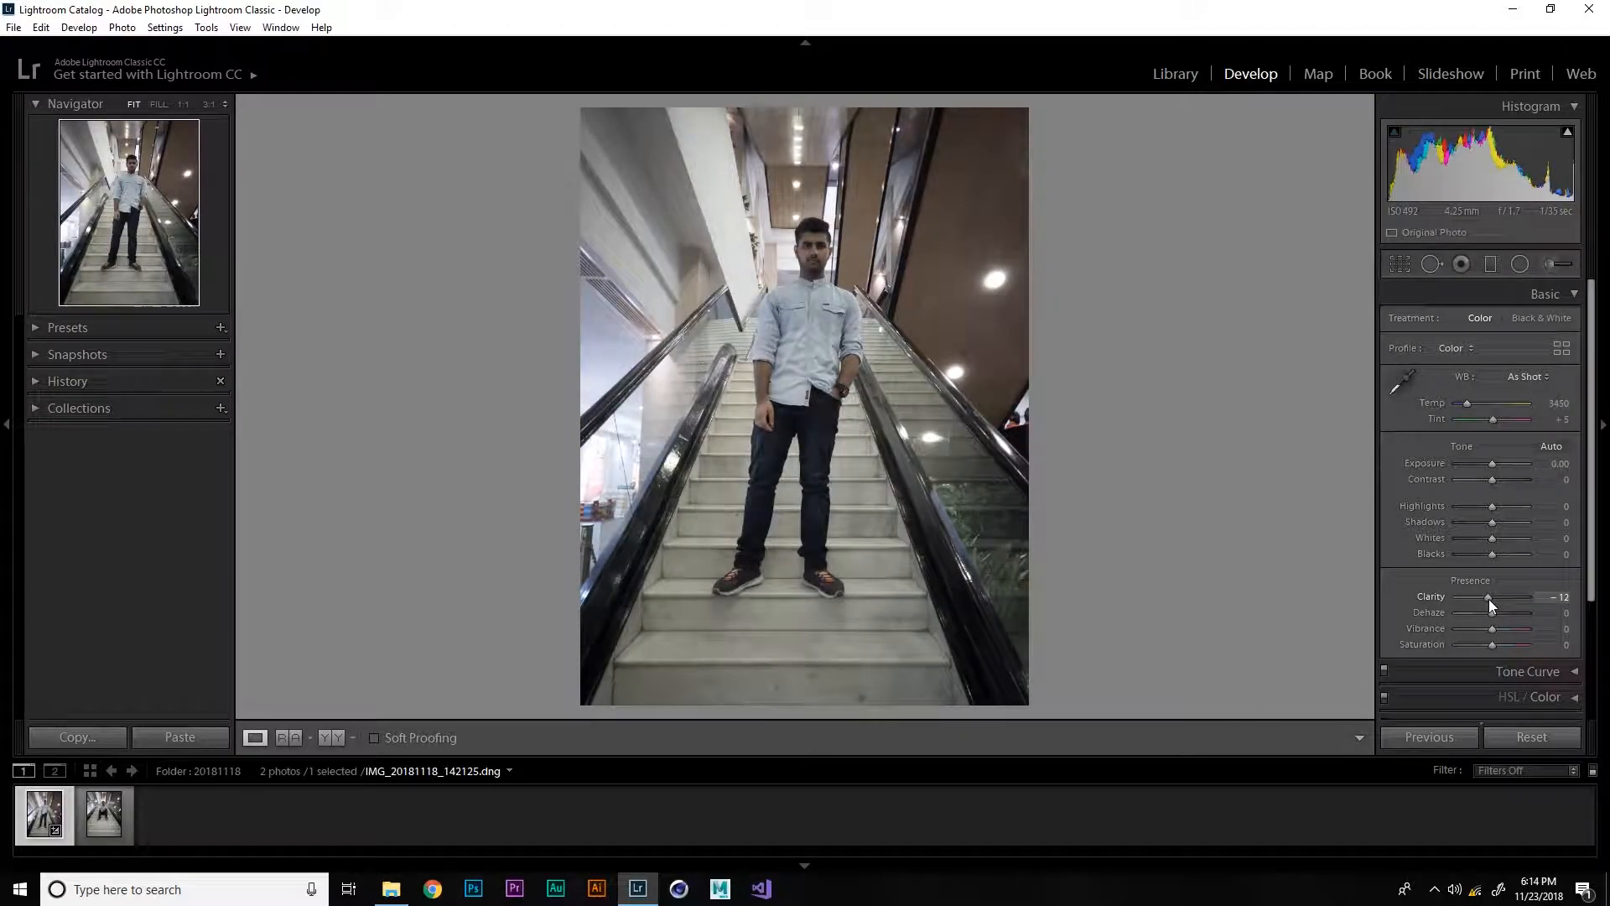
click(1558, 597)
text(0)
key(Return)
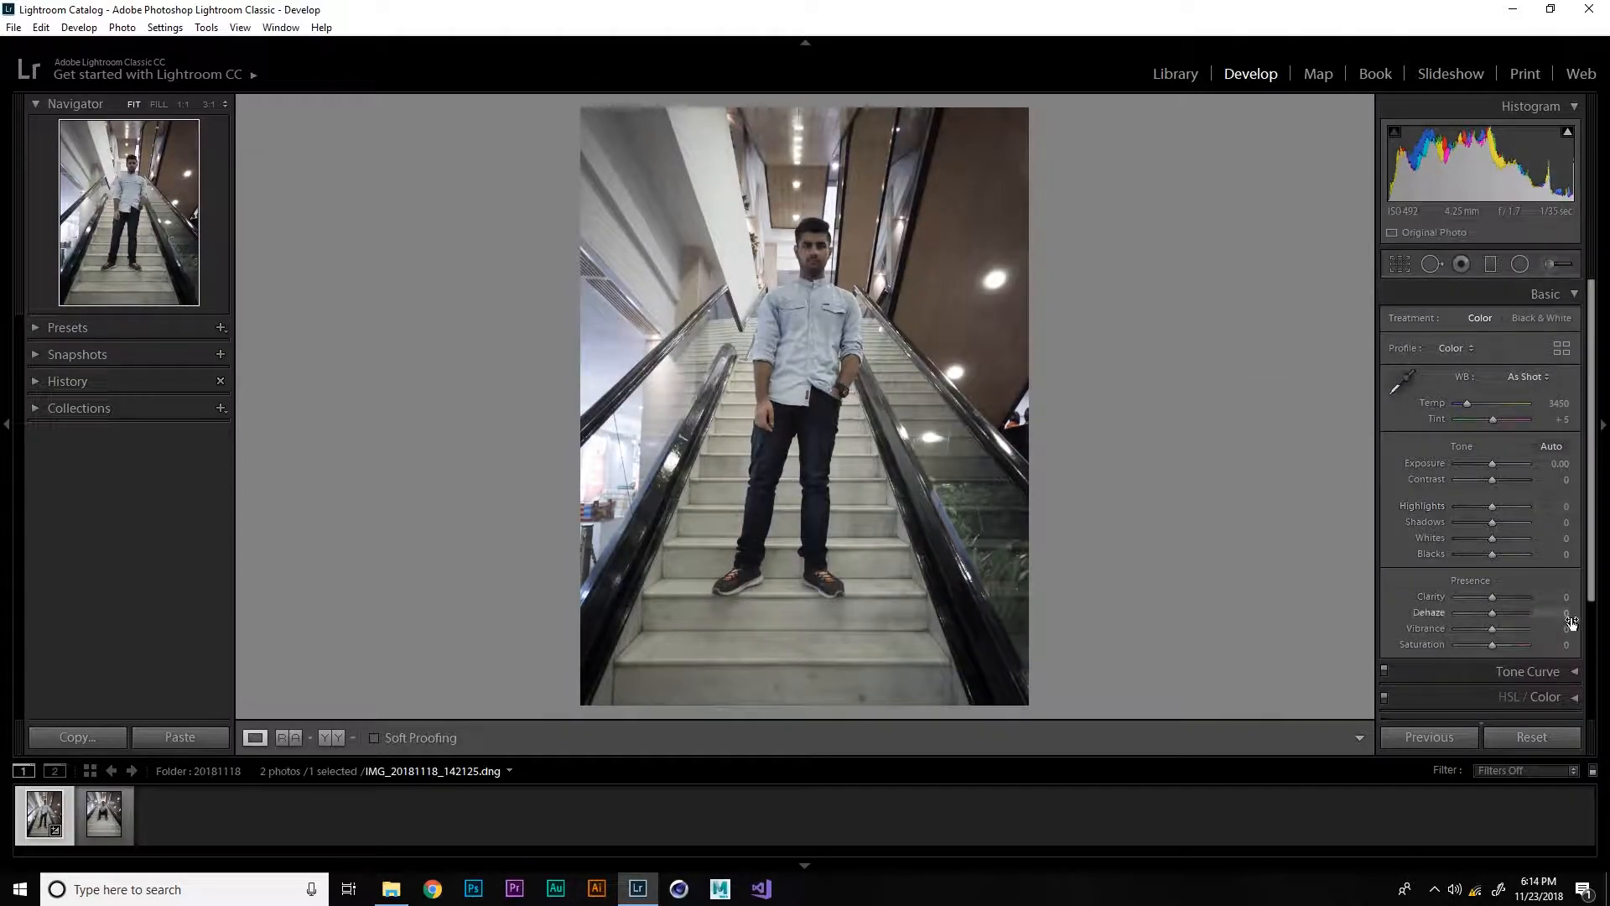
Try an Exposure of 3.3 on the photo and set Exposure back to 0
click(1558, 464)
text(3.3)
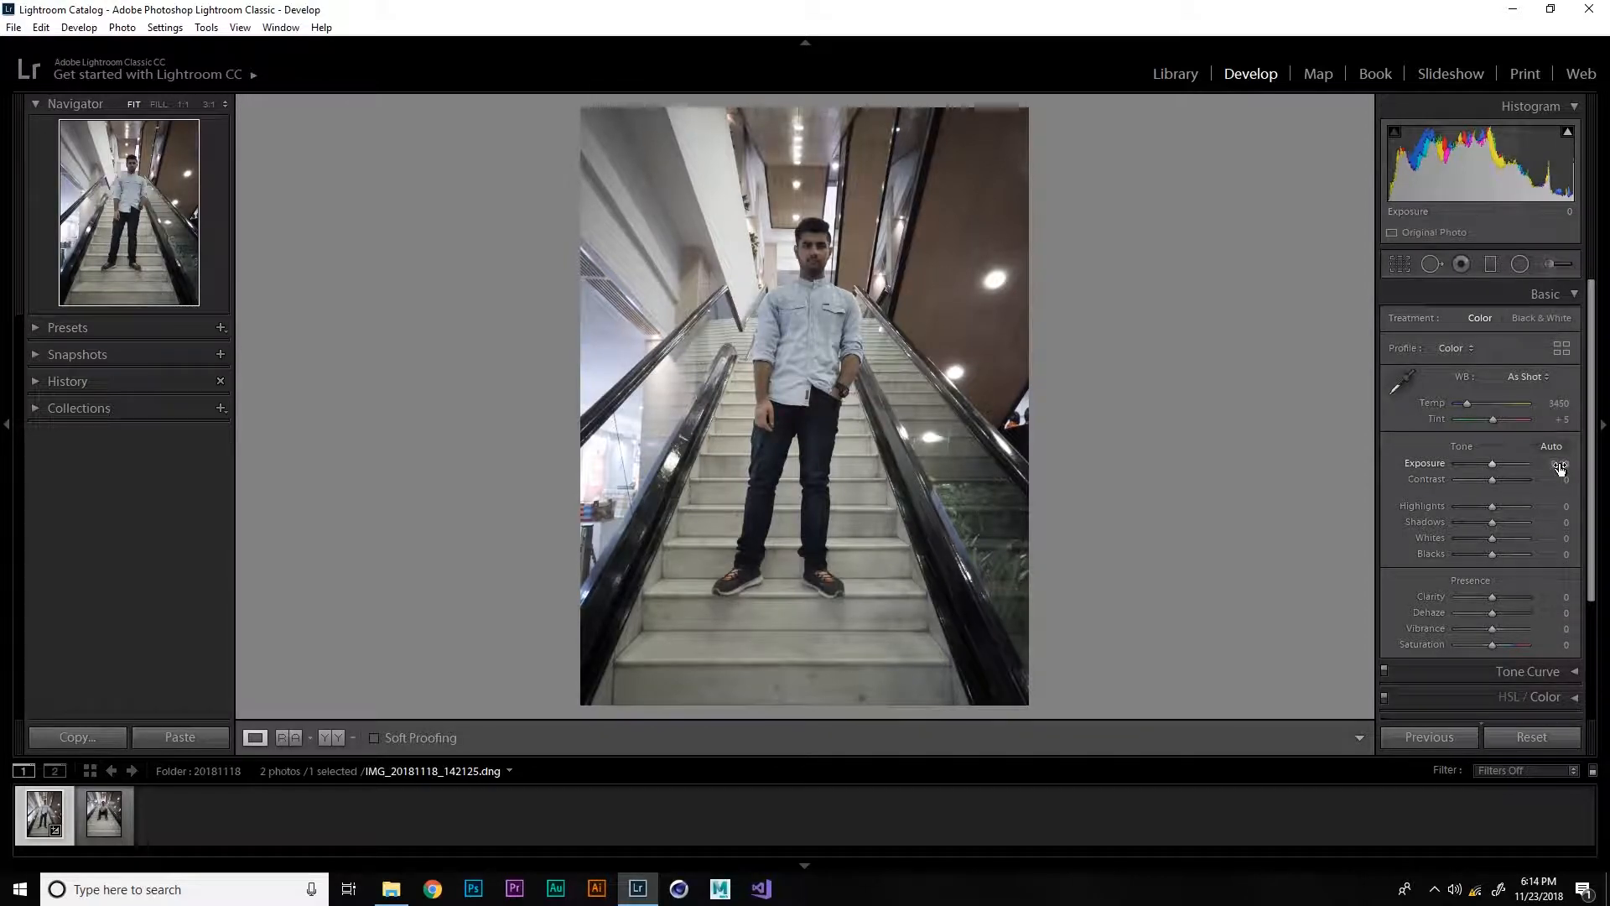
key(Return)
mouse_move(1580, 464)
mouse_down()
mouse_move(1543, 464)
mouse_move(1573, 462)
mouse_up()
click(1560, 463)
text(0)
key(Return)
Apply the automatic tone adjustments to the escalator portrait
click(1552, 447)
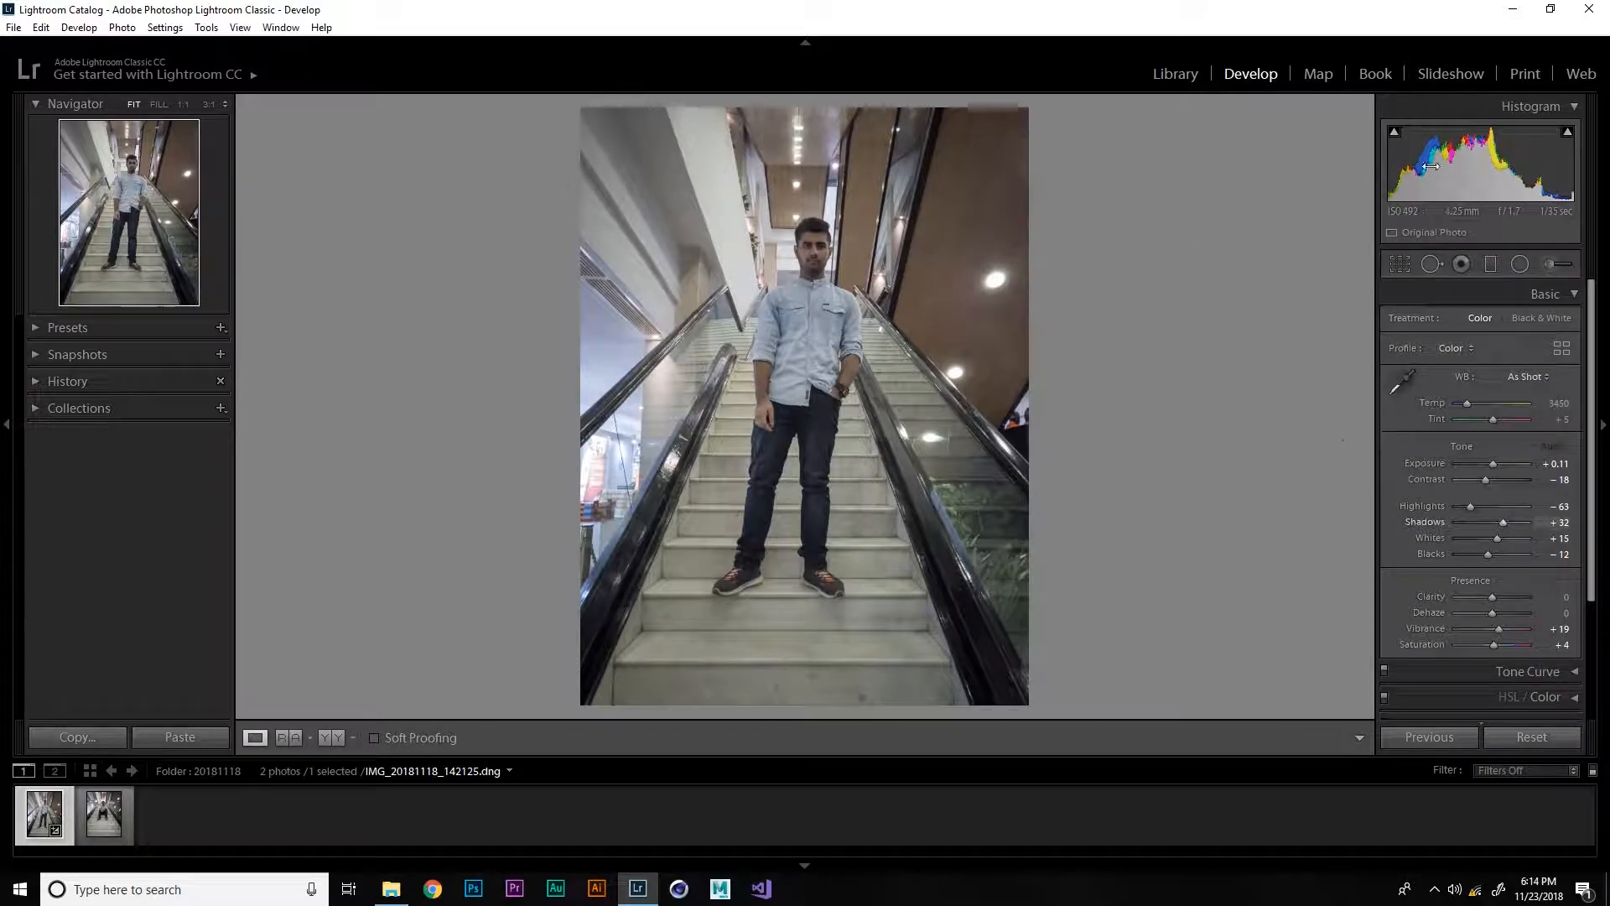
mouse_move(1570, 143)
click(1546, 381)
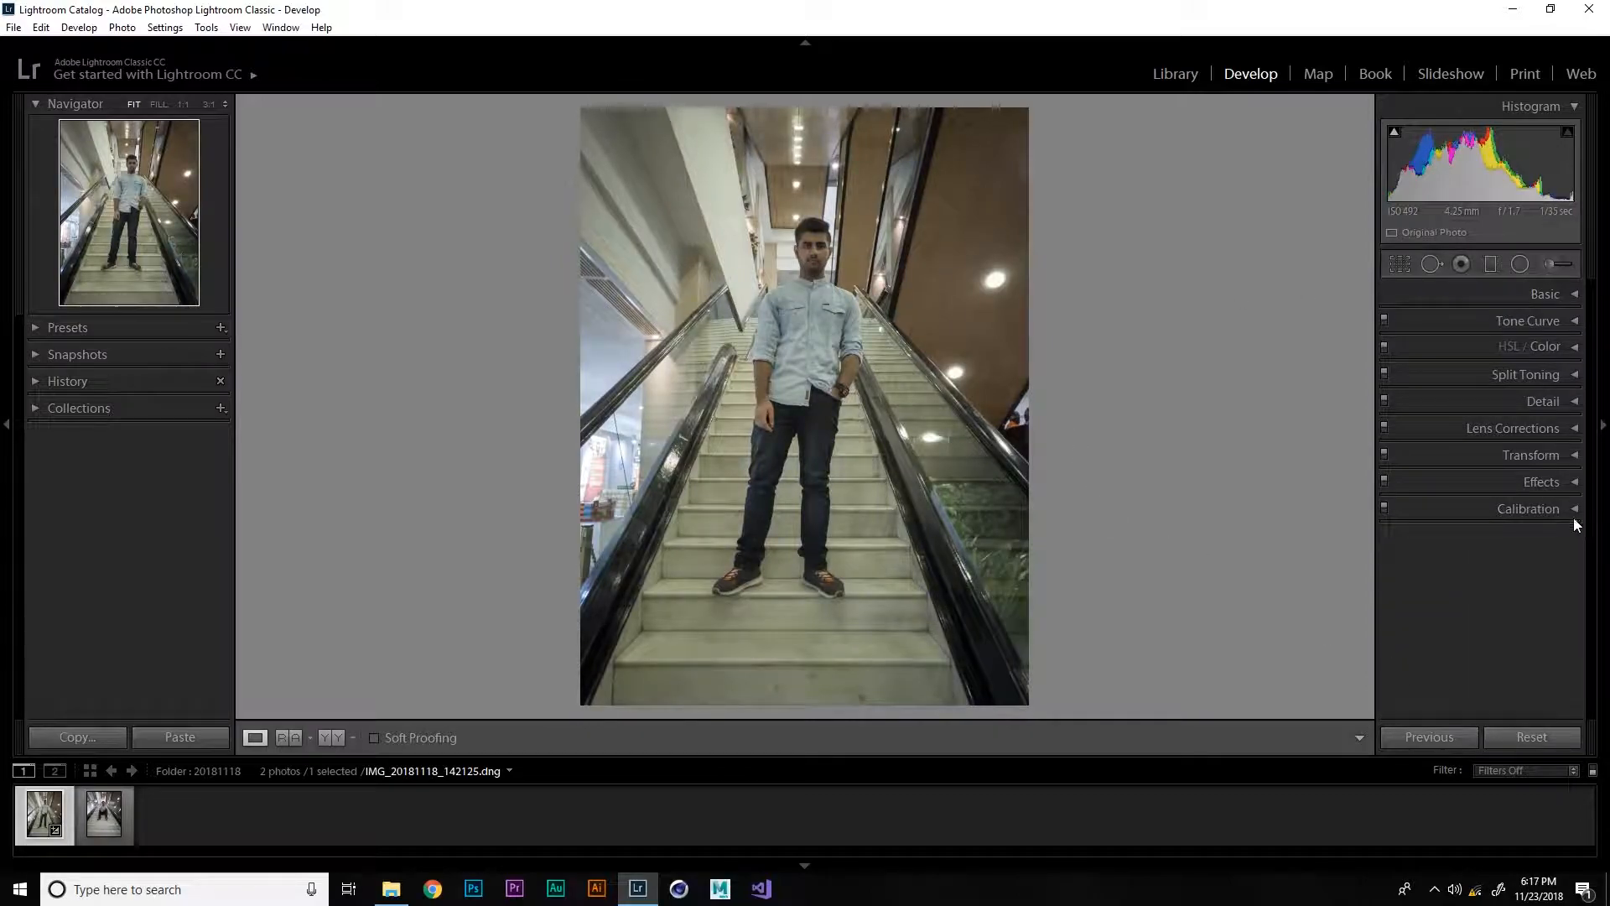
Turn on Remove Chromatic Aberration in the lens corrections, trying Enable Profile Corrections and switching it off again
click(1572, 430)
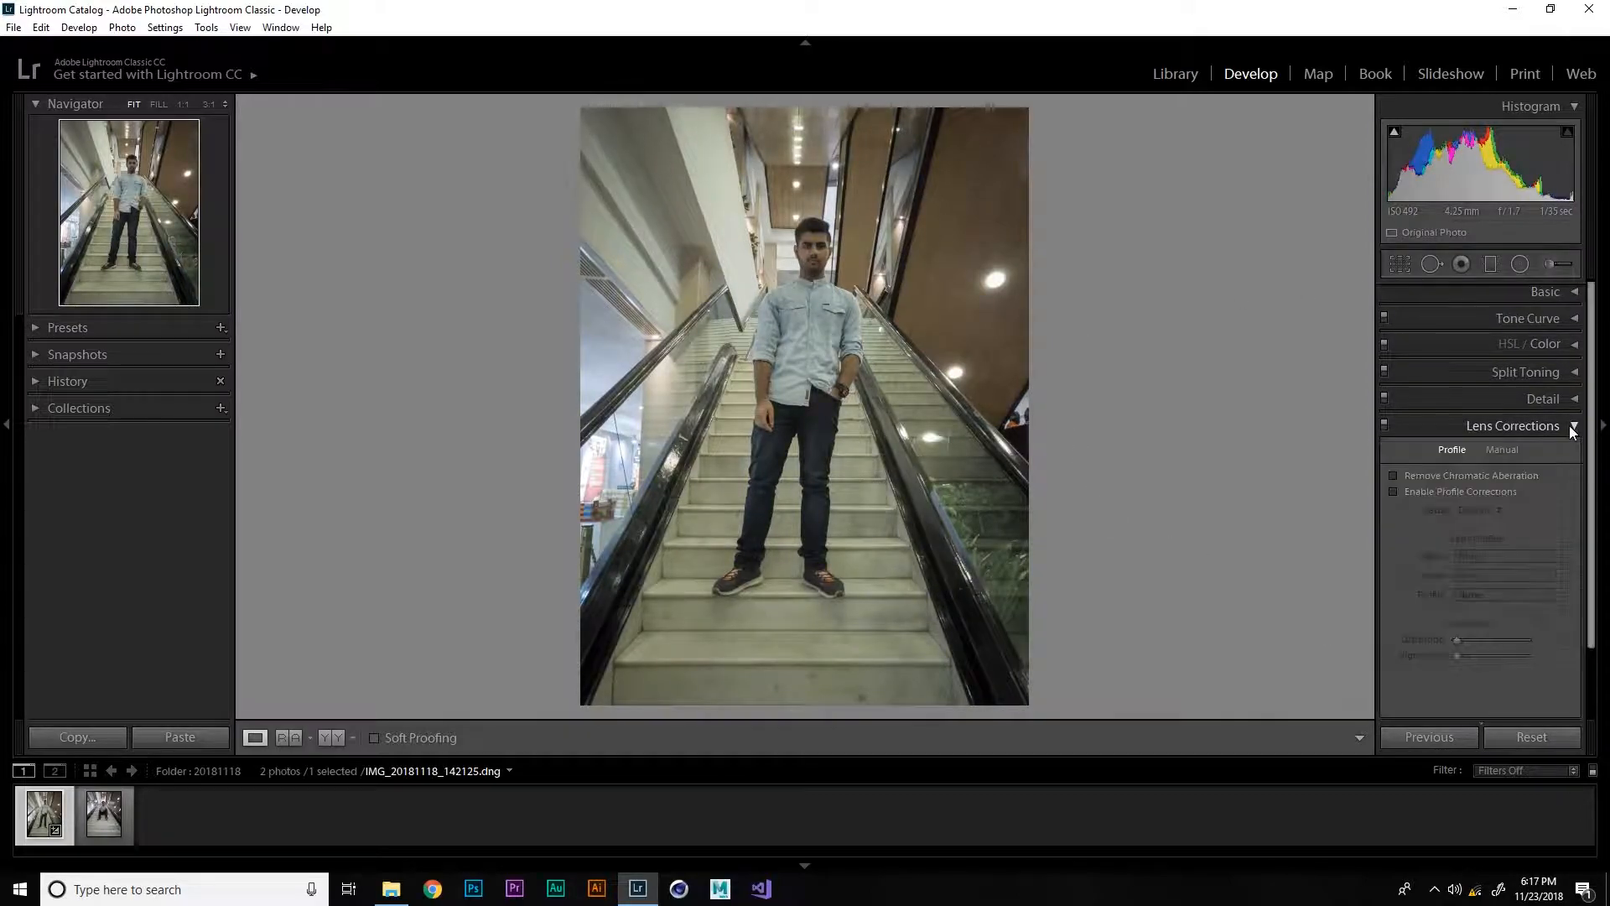
click(1430, 477)
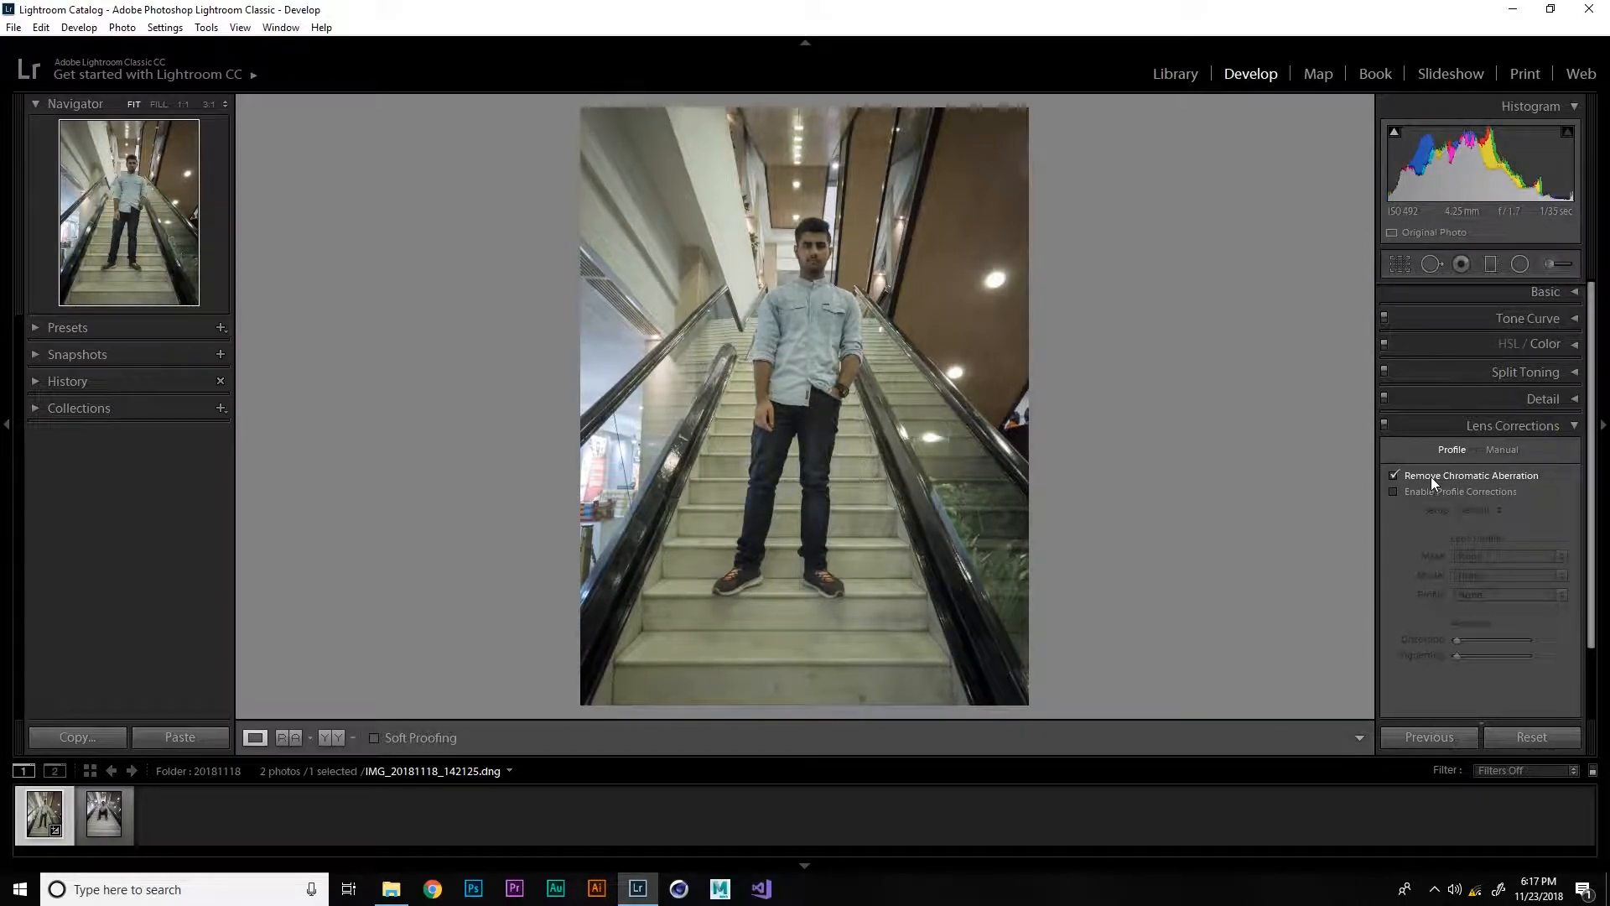
click(1396, 491)
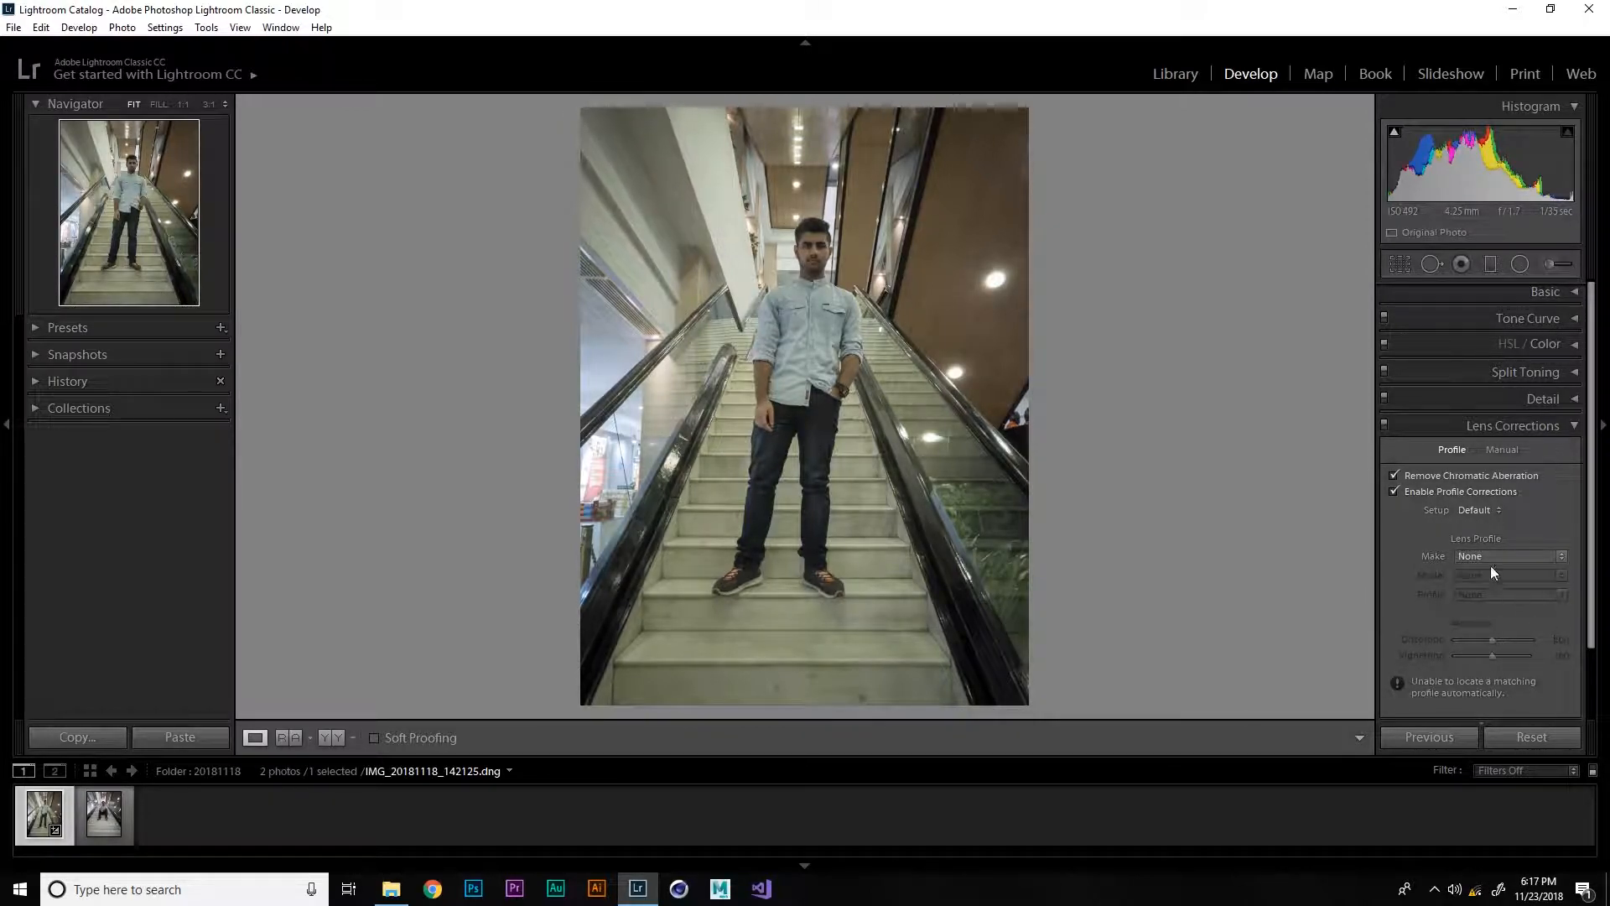
click(1395, 491)
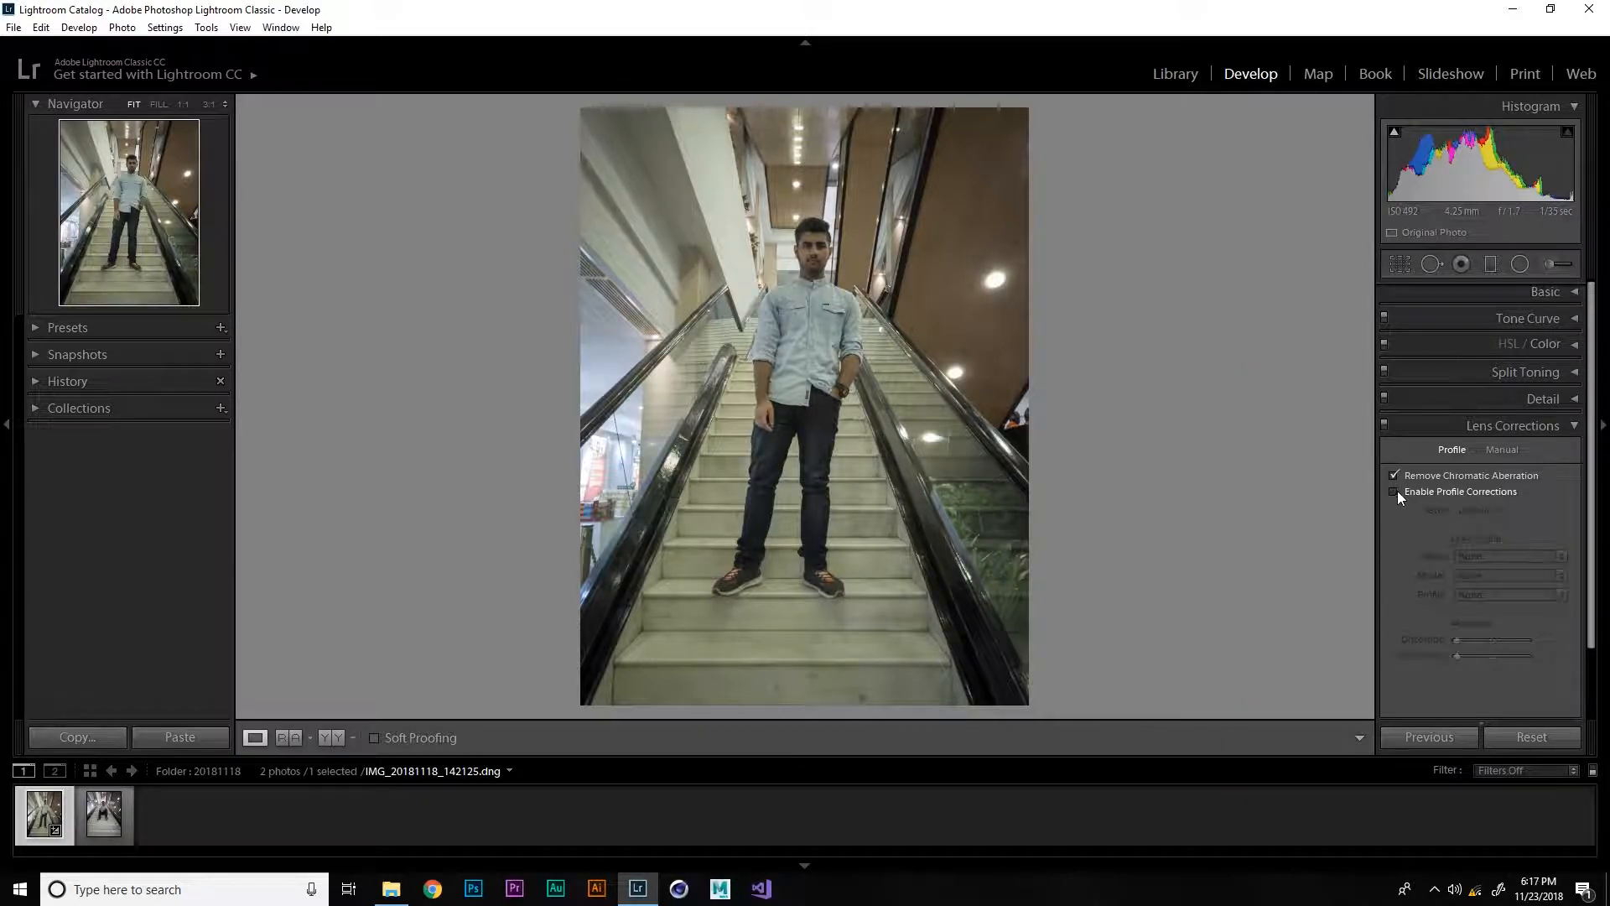
Try the lens profile corrections once more, switch them off and close the Lens Corrections settings
click(1513, 425)
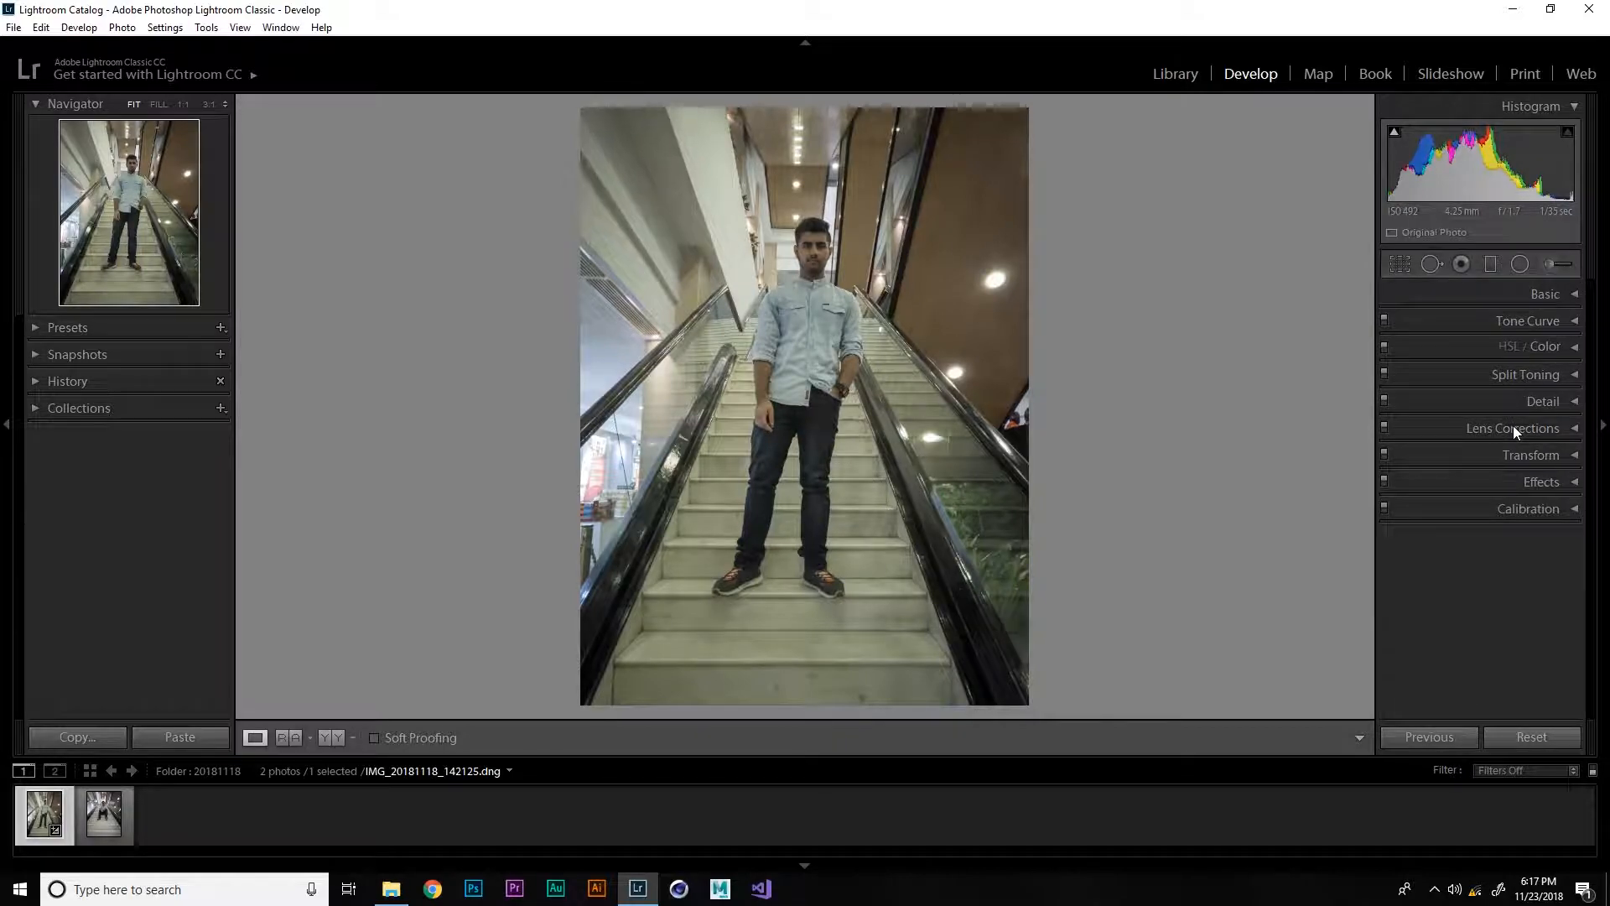
click(1513, 425)
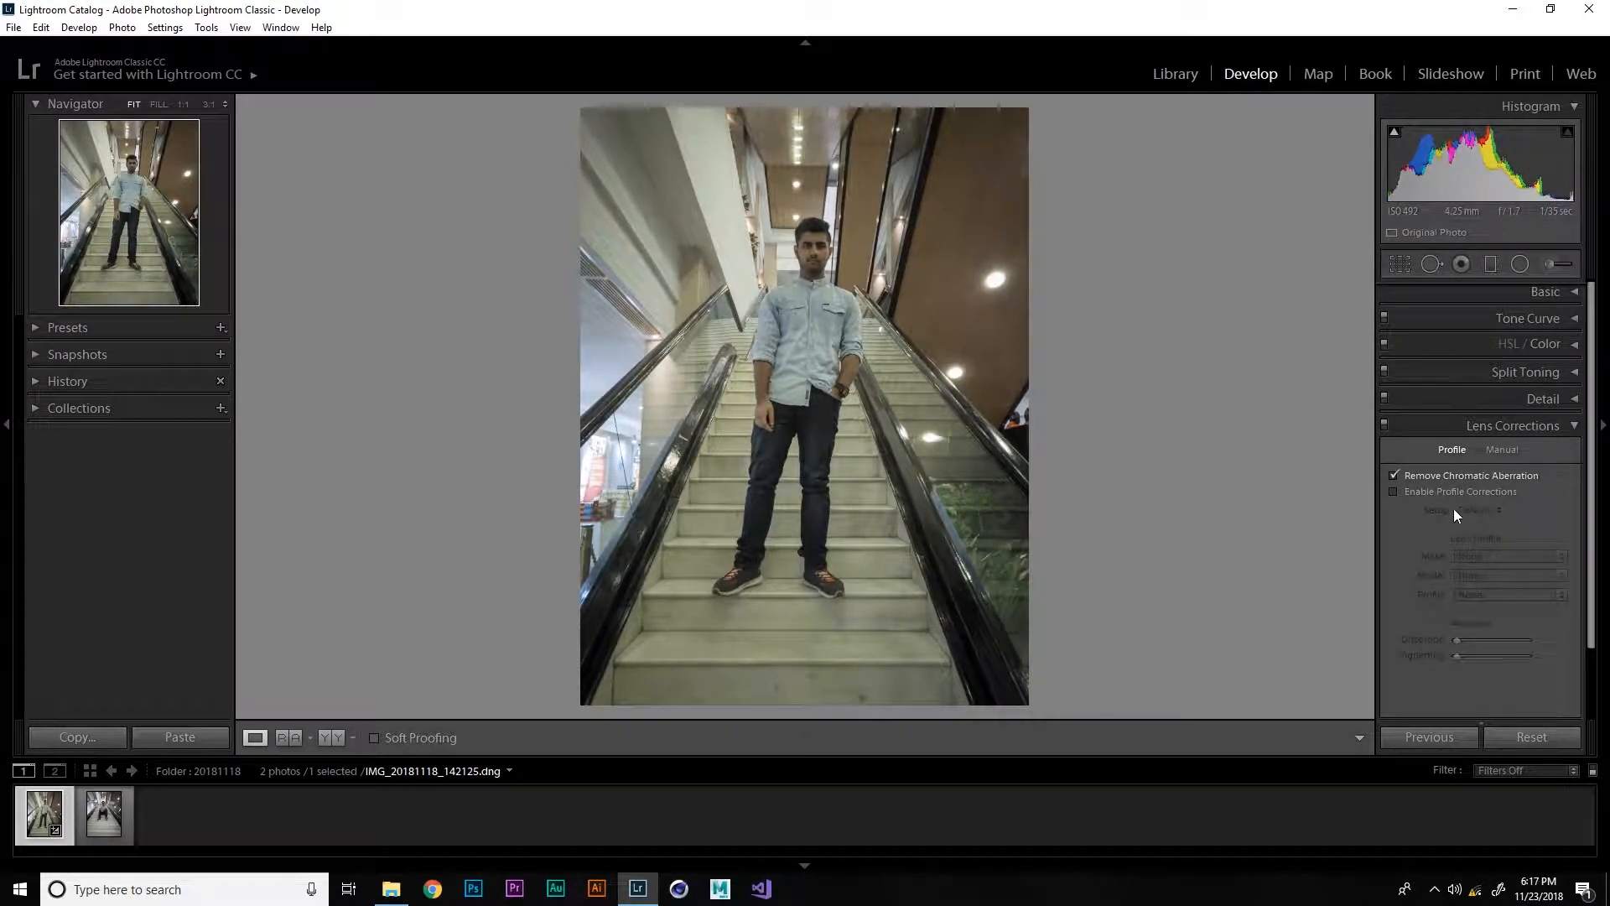
click(1393, 492)
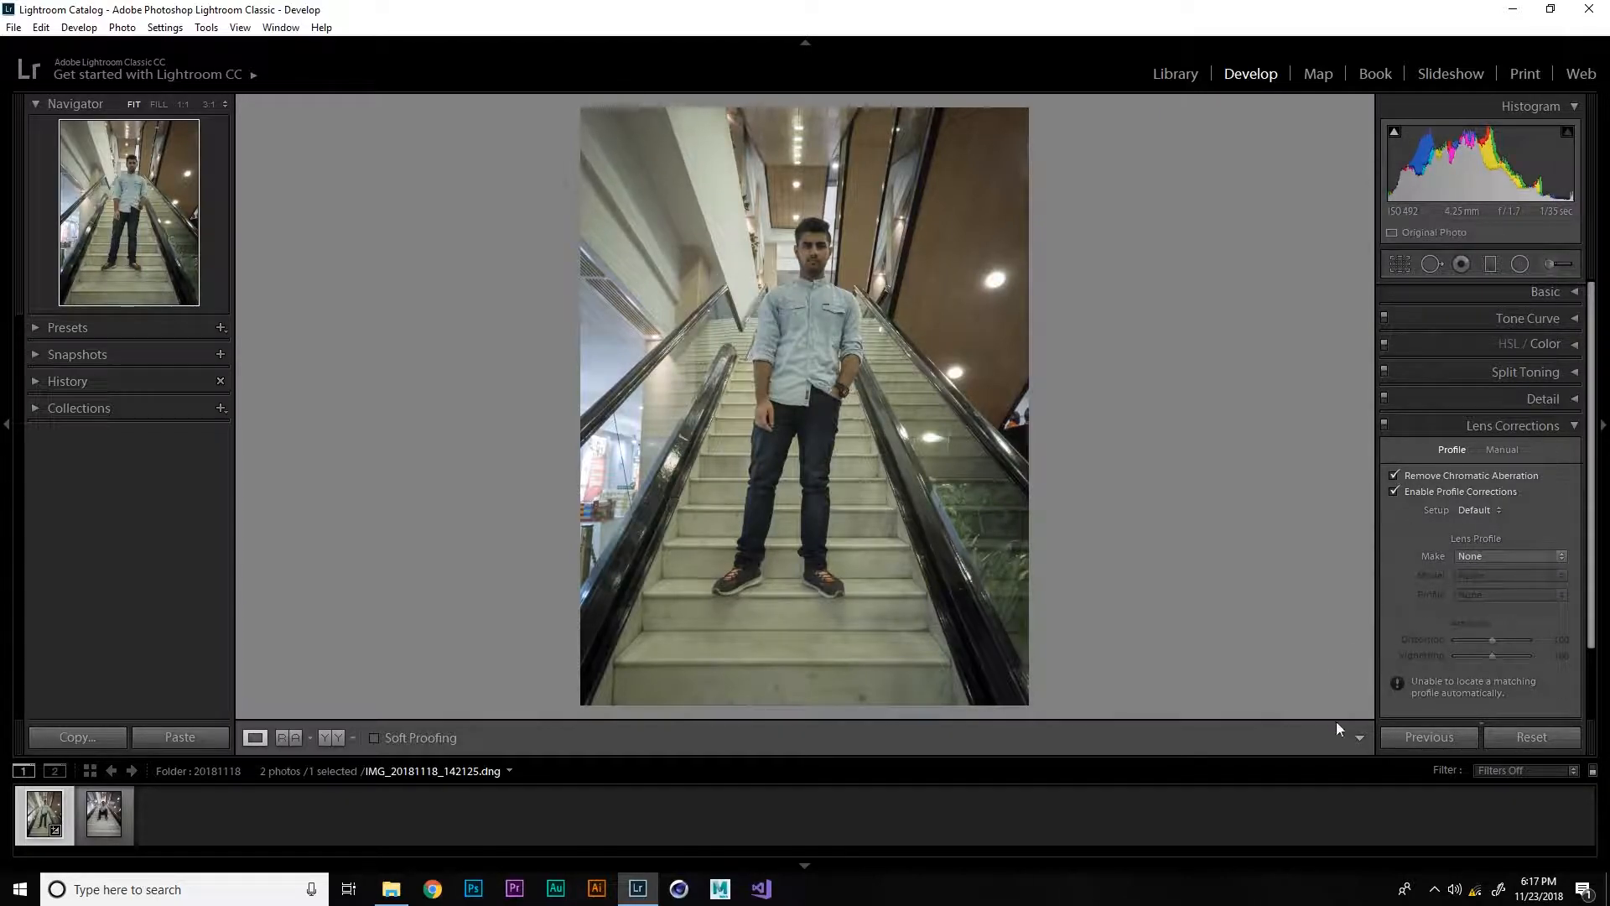
click(1393, 493)
click(1498, 426)
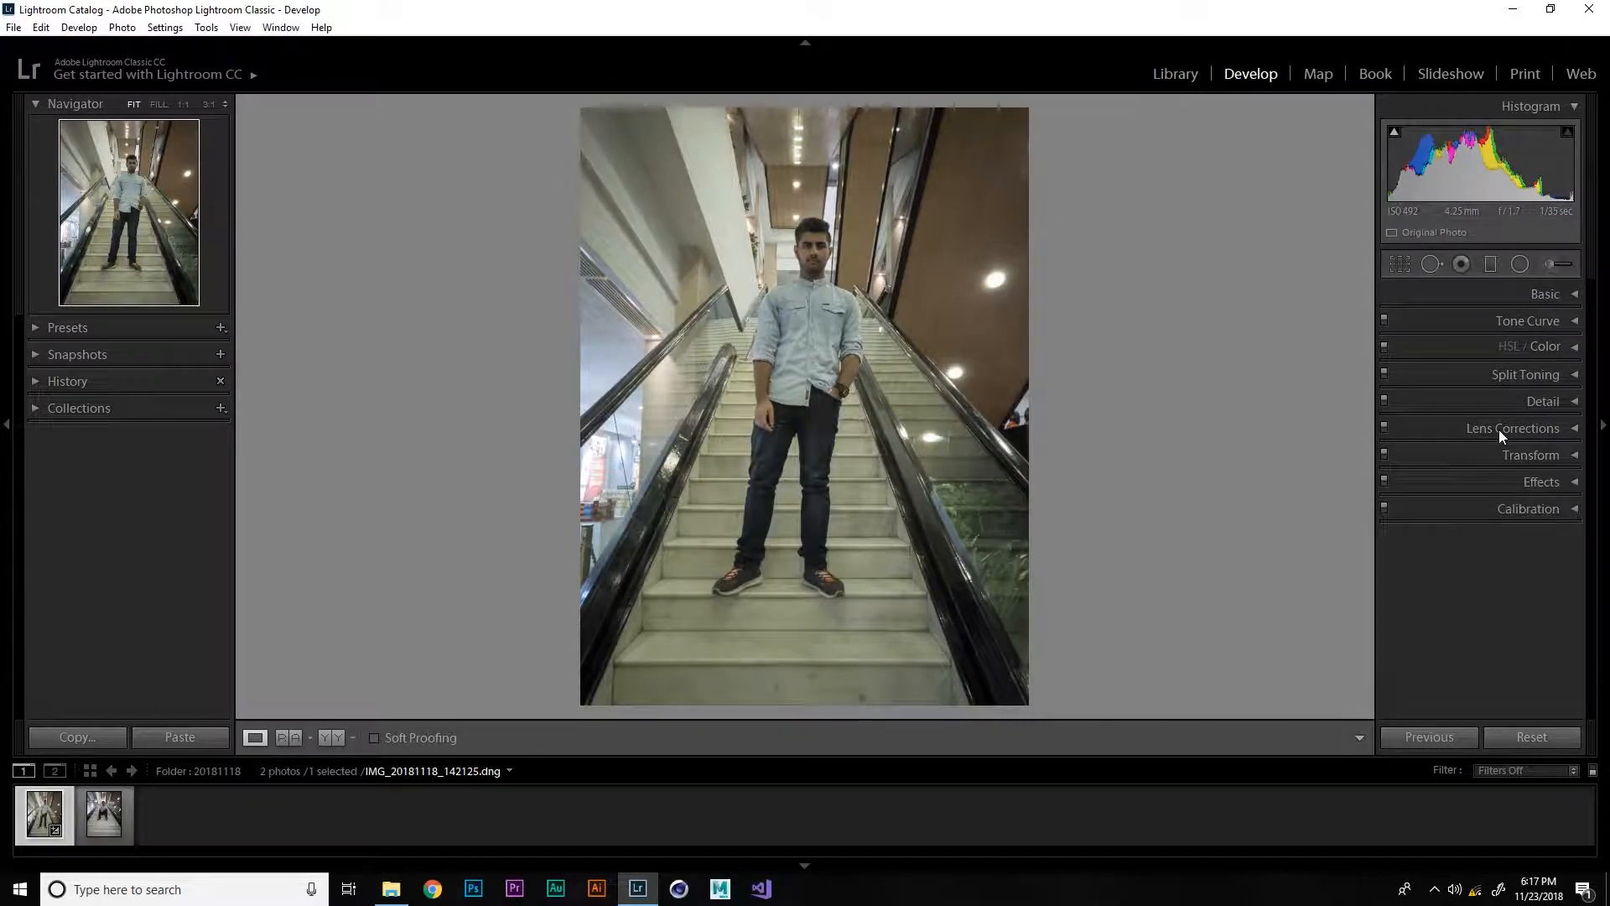
Open the Detail settings and move the detail preview over the man's shirt to examine its texture
click(1539, 412)
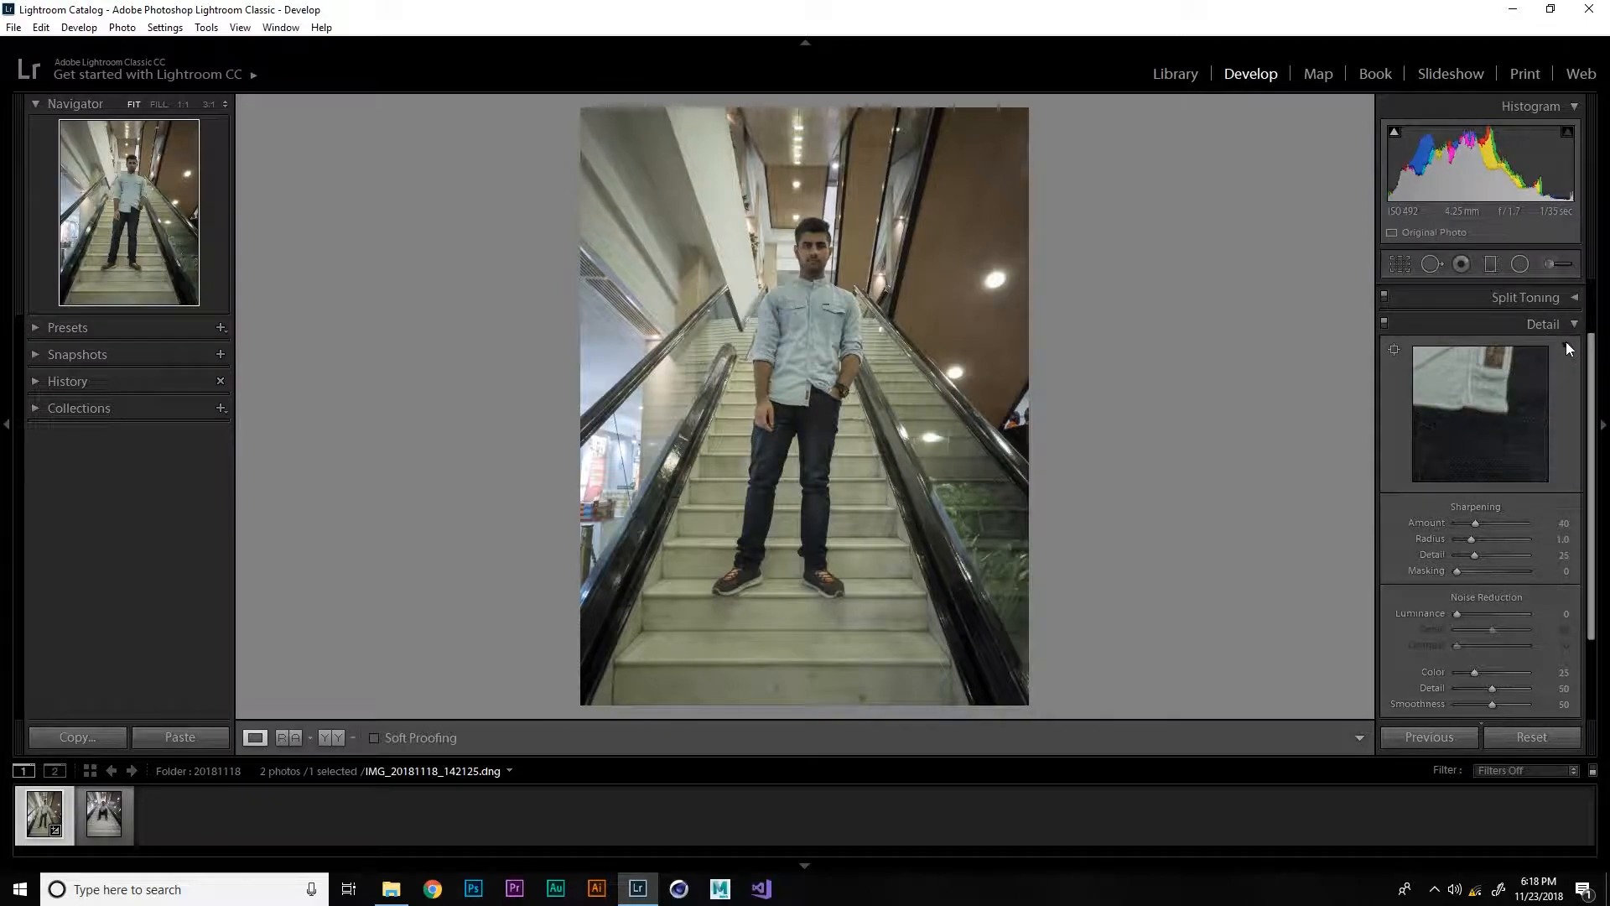
click(1549, 324)
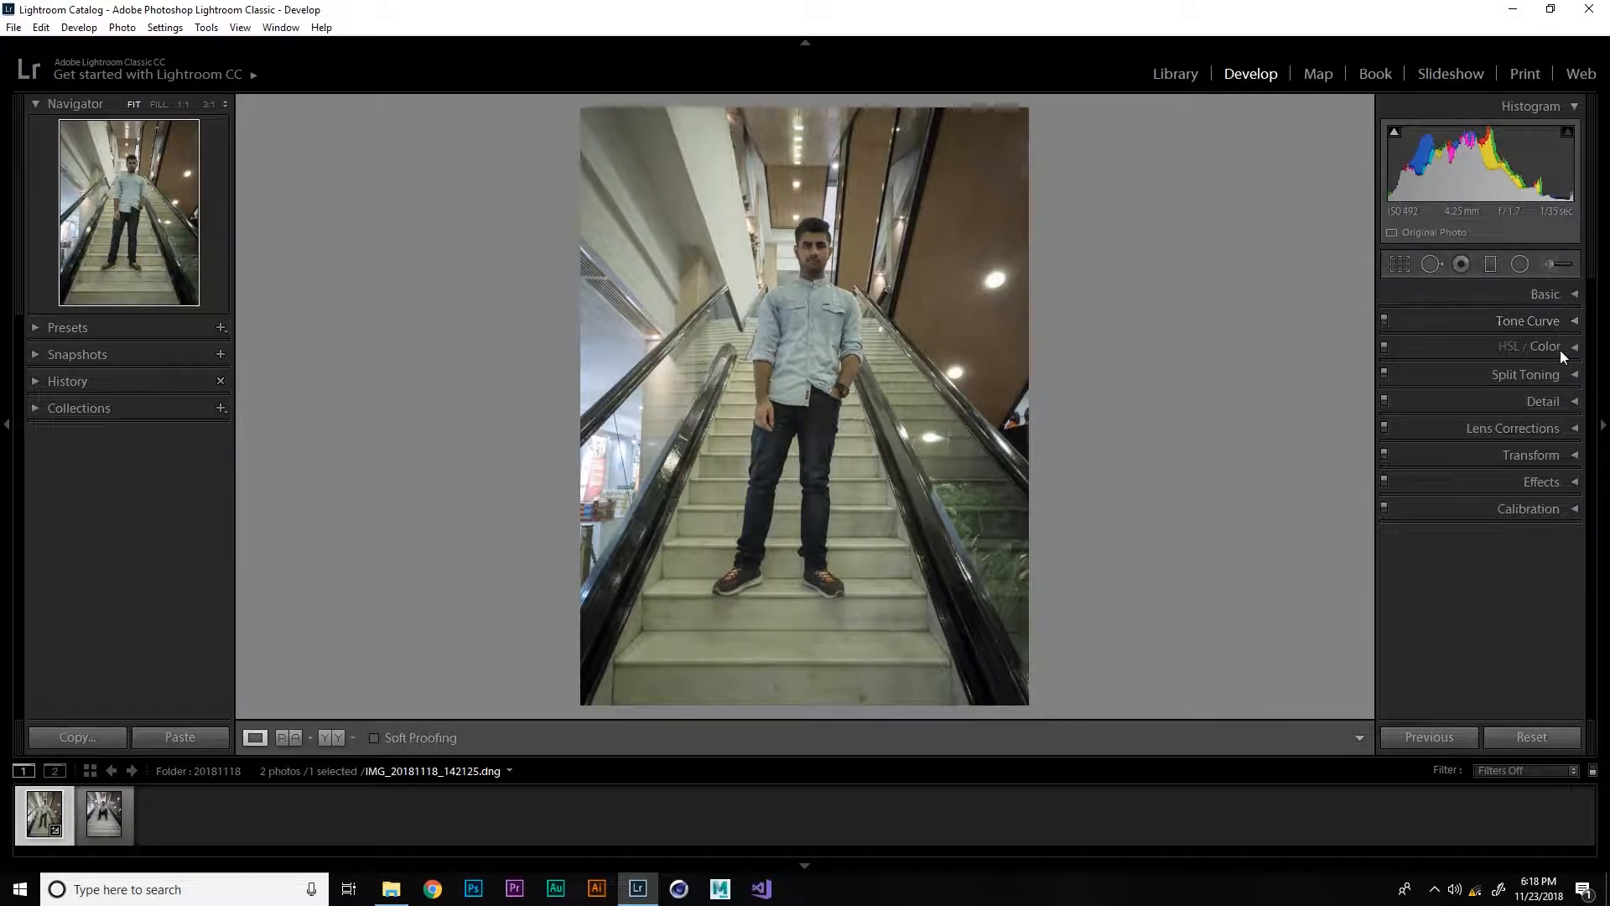
click(1548, 400)
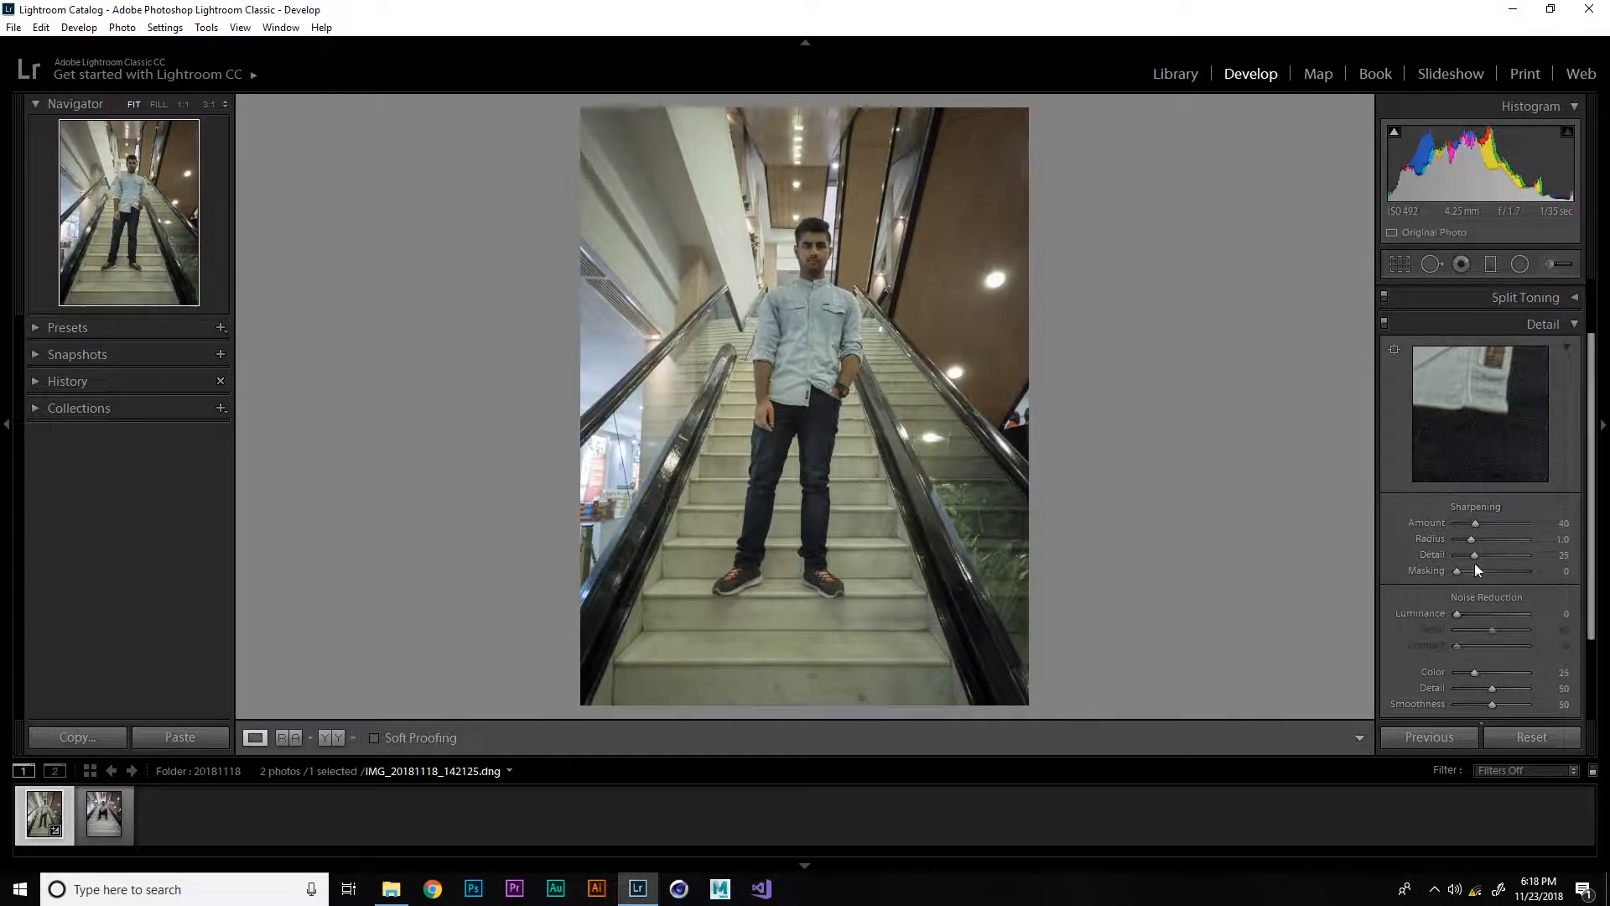
drag(1504, 416, 1417, 482)
drag(1393, 573, 1389, 583)
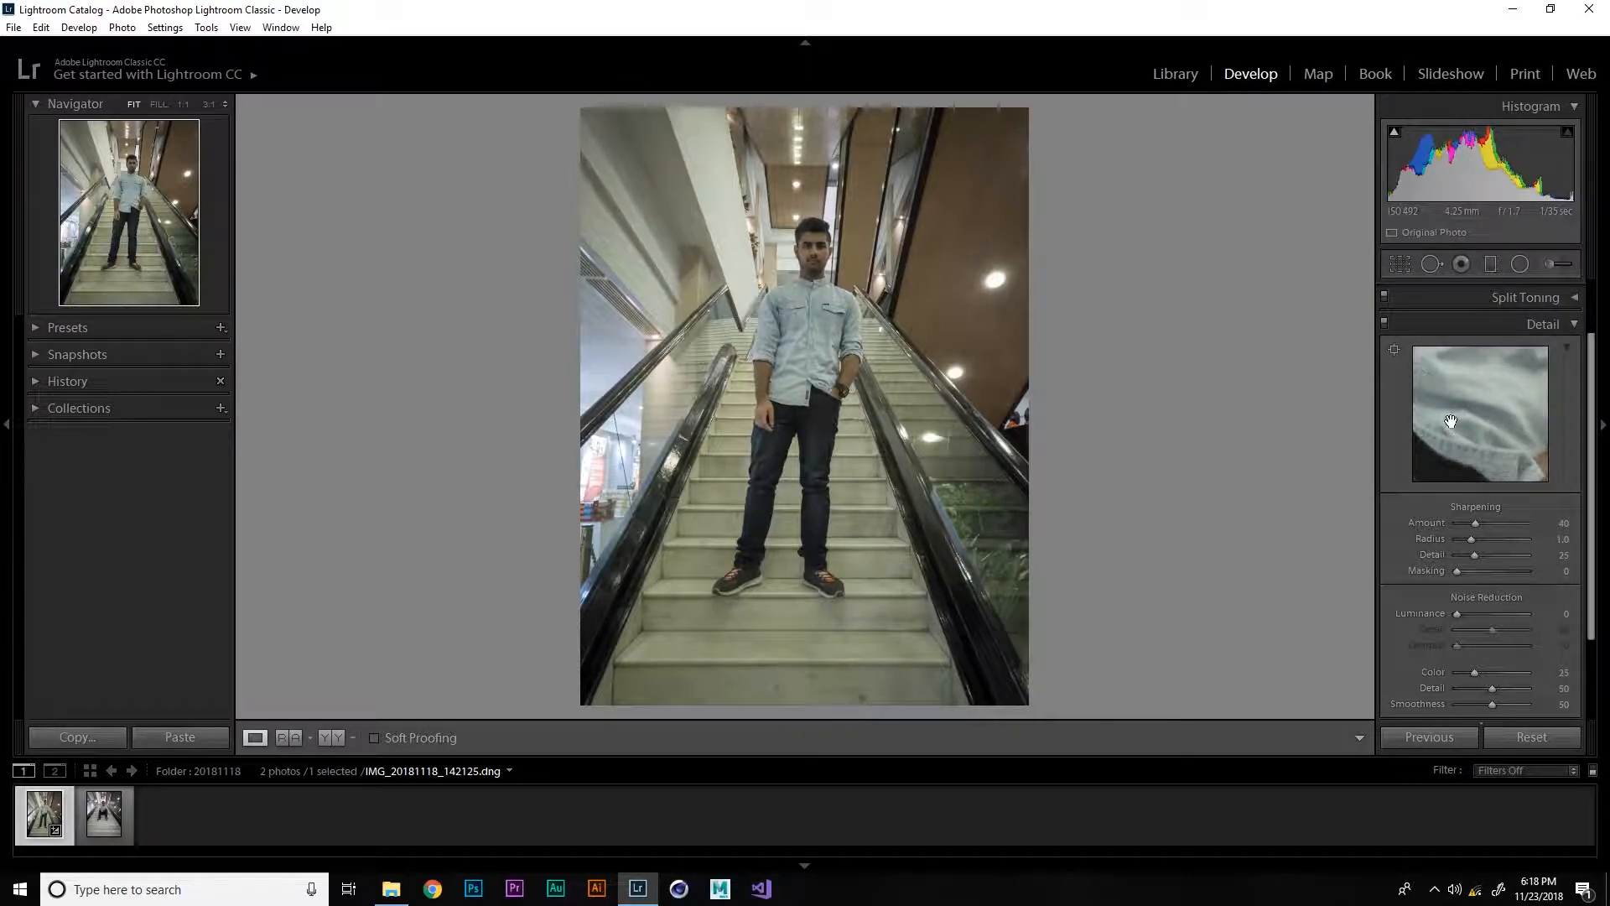
drag(1449, 426, 1538, 485)
drag(1482, 414, 1423, 424)
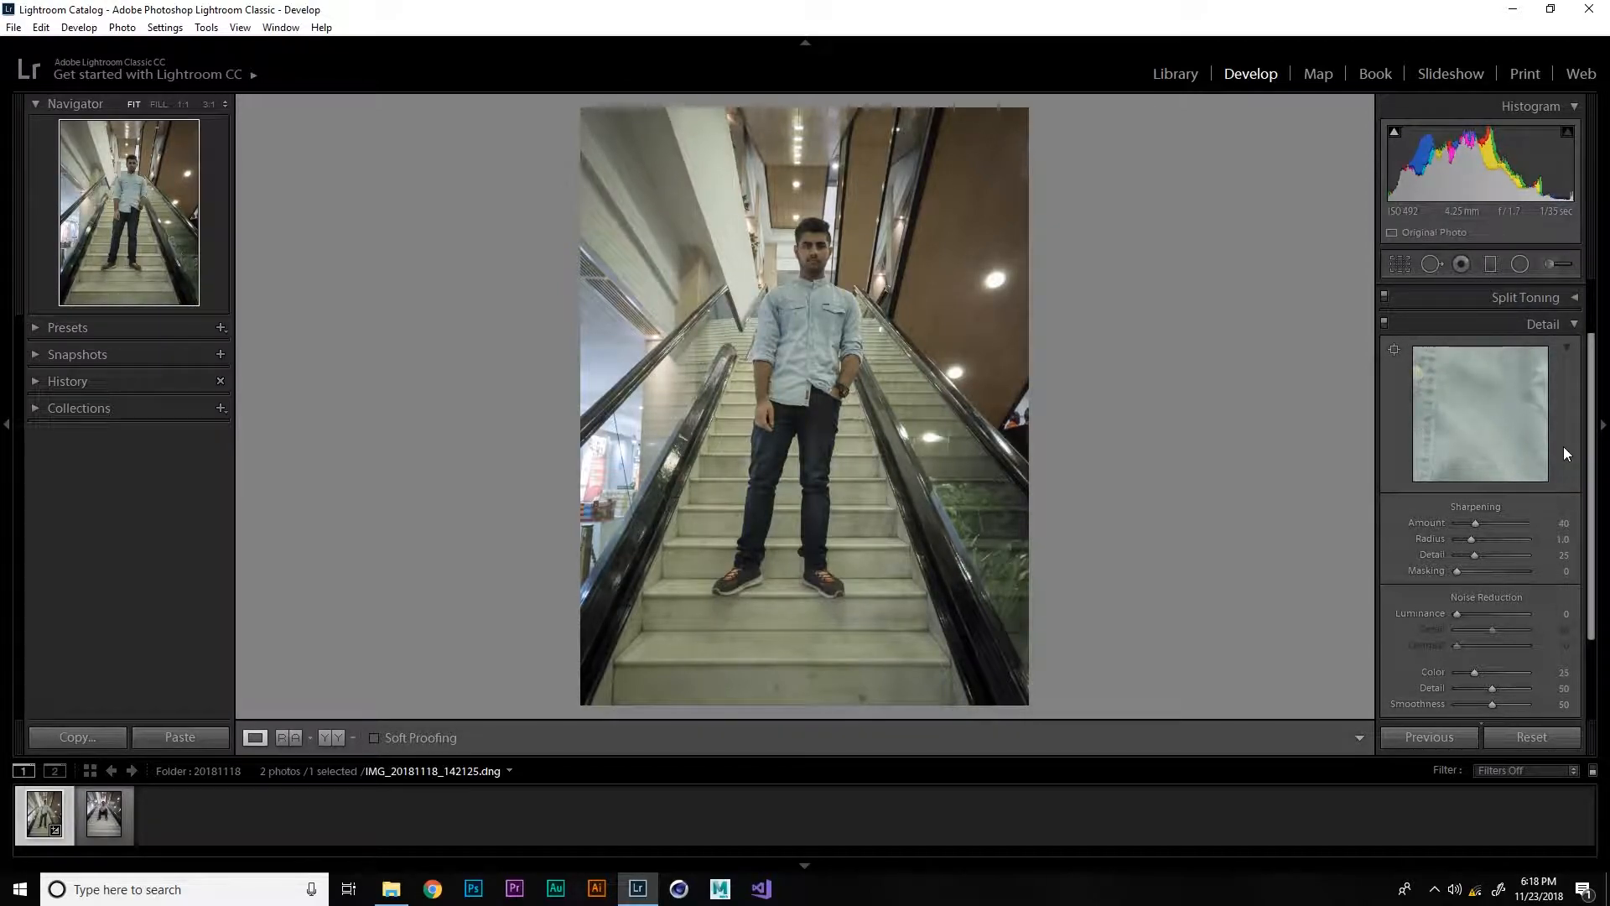
Magnify the photo to 3:1 on the man's face to examine the noise in the skin
click(873, 324)
drag(871, 322, 823, 495)
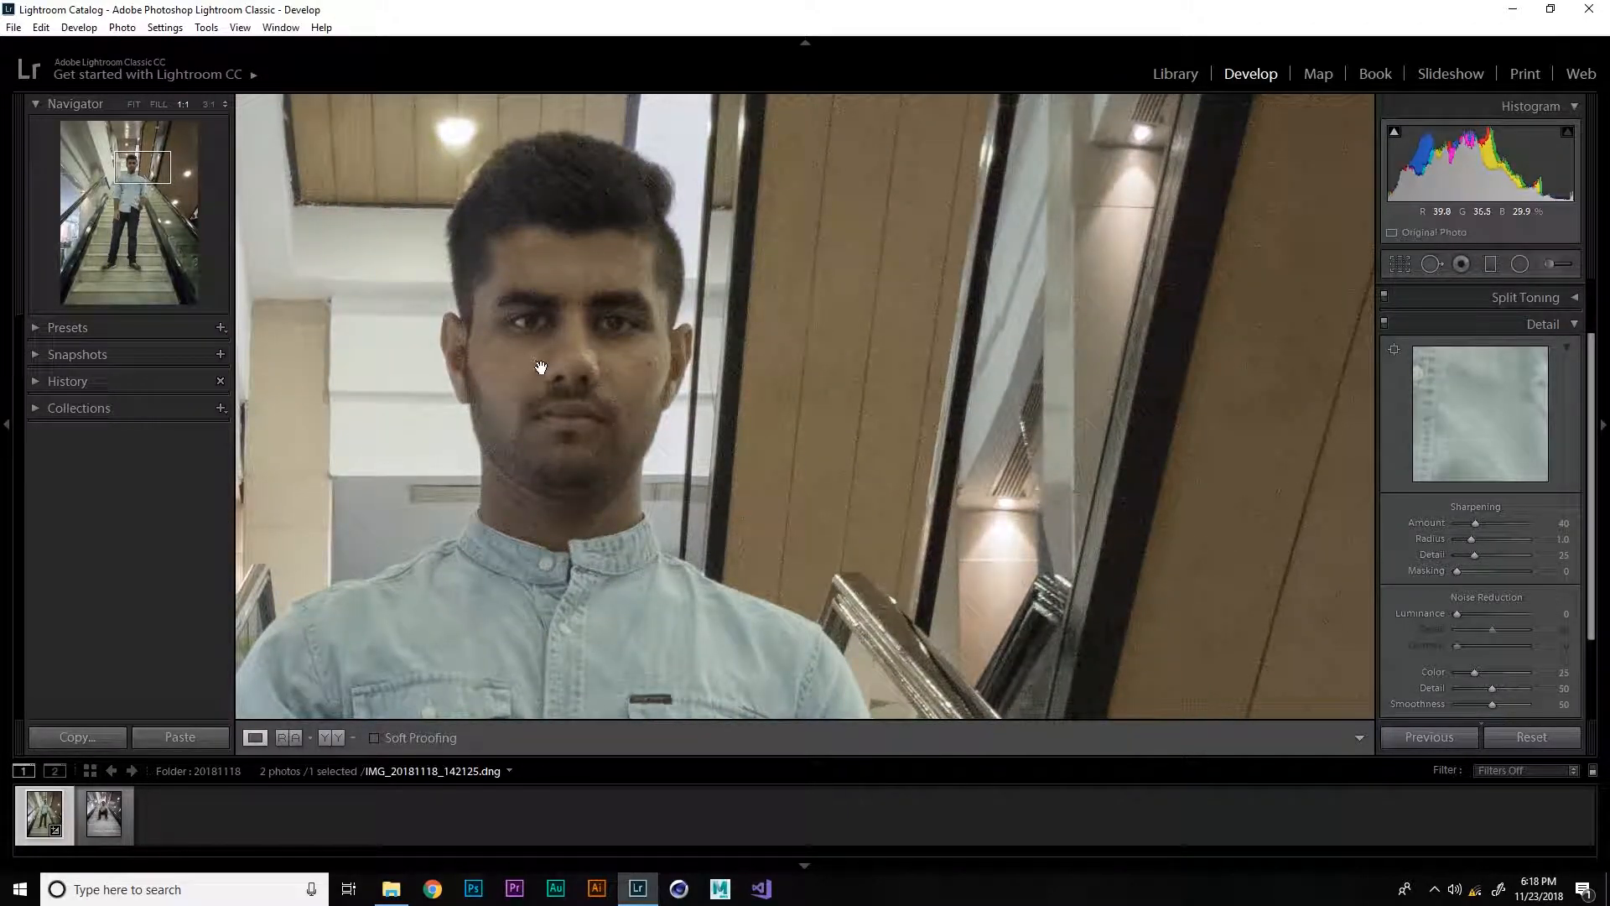
key(ctrl+equal)
click(430, 316)
click(800, 250)
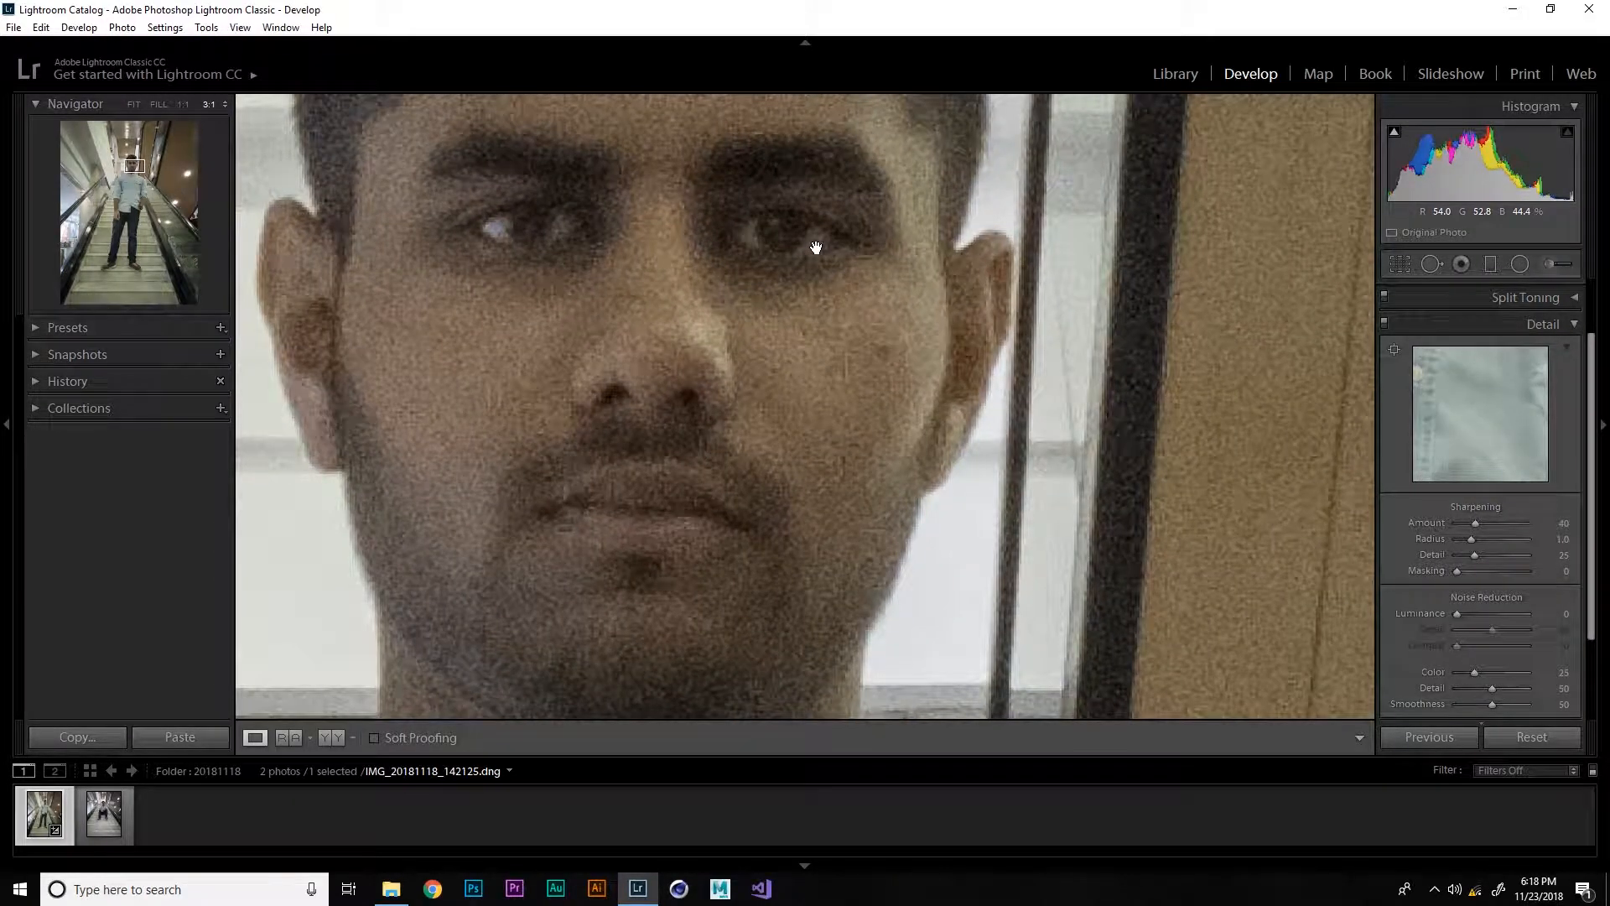
drag(702, 331, 826, 314)
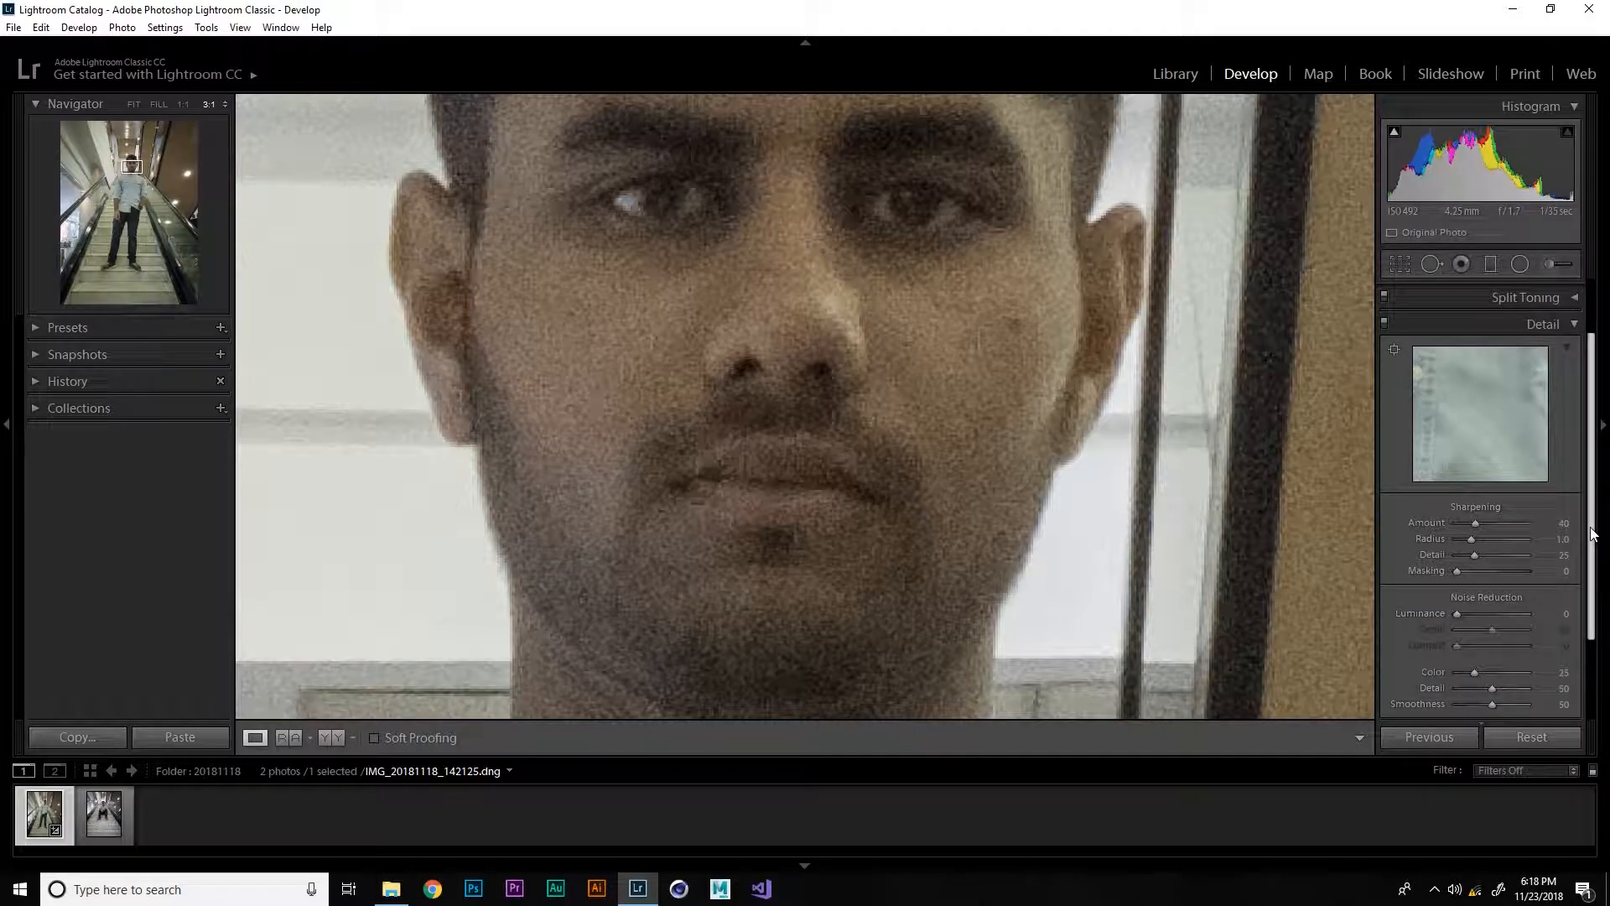
Try Luminance noise reduction at 50 and compare the face up close with the whole photo
scroll(1492, 595, down, 2)
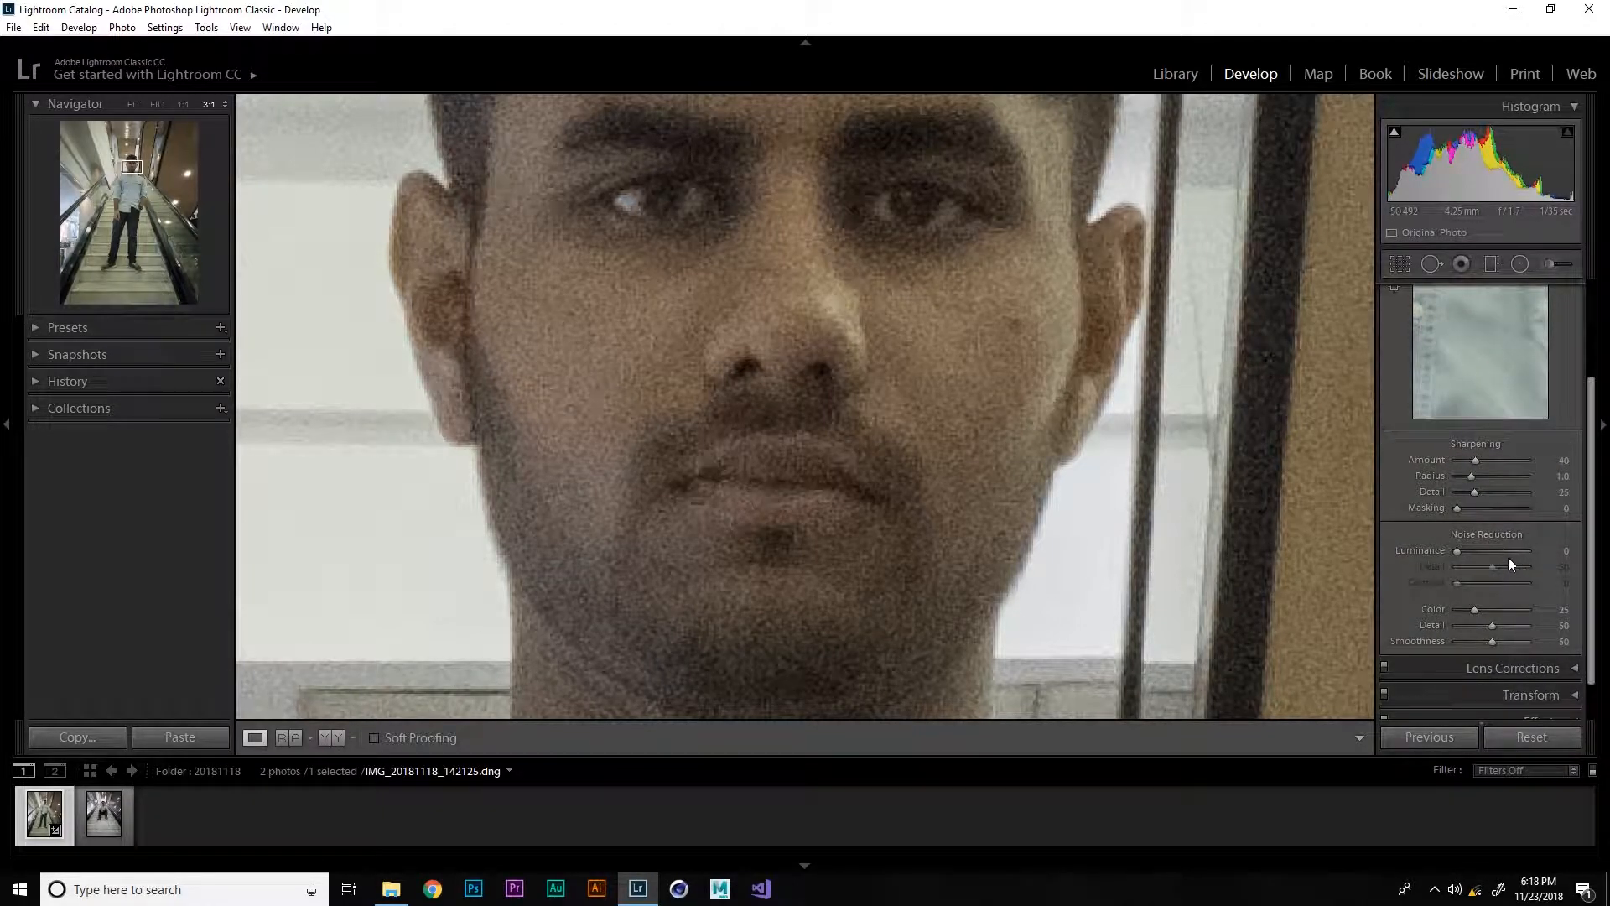
drag(1454, 553, 1477, 555)
click(868, 481)
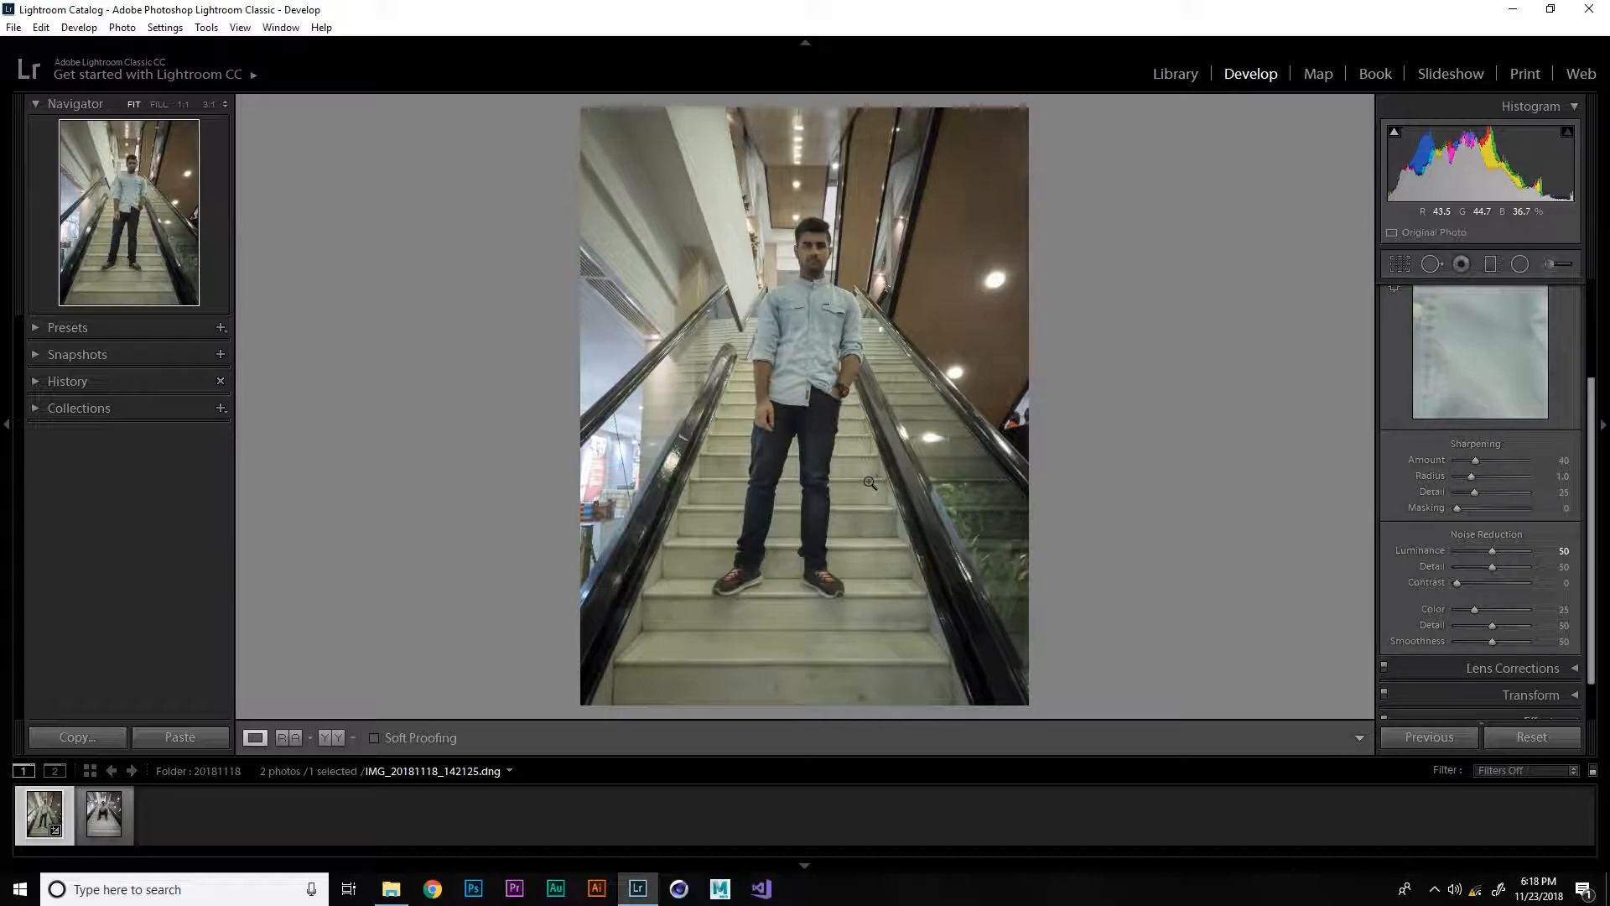
click(808, 241)
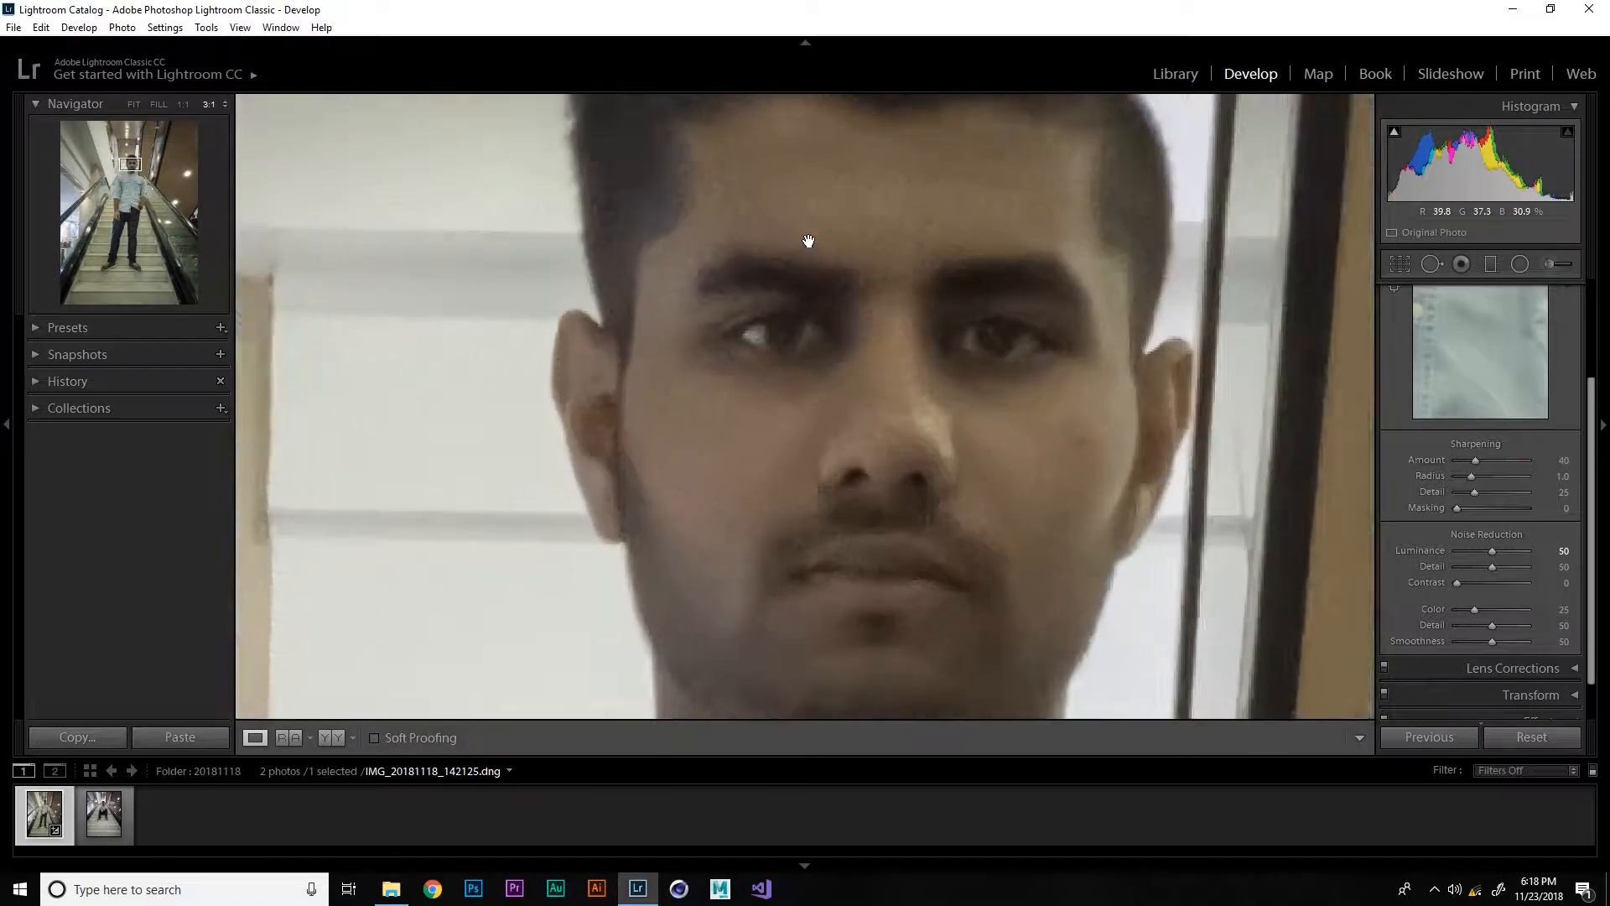
click(808, 241)
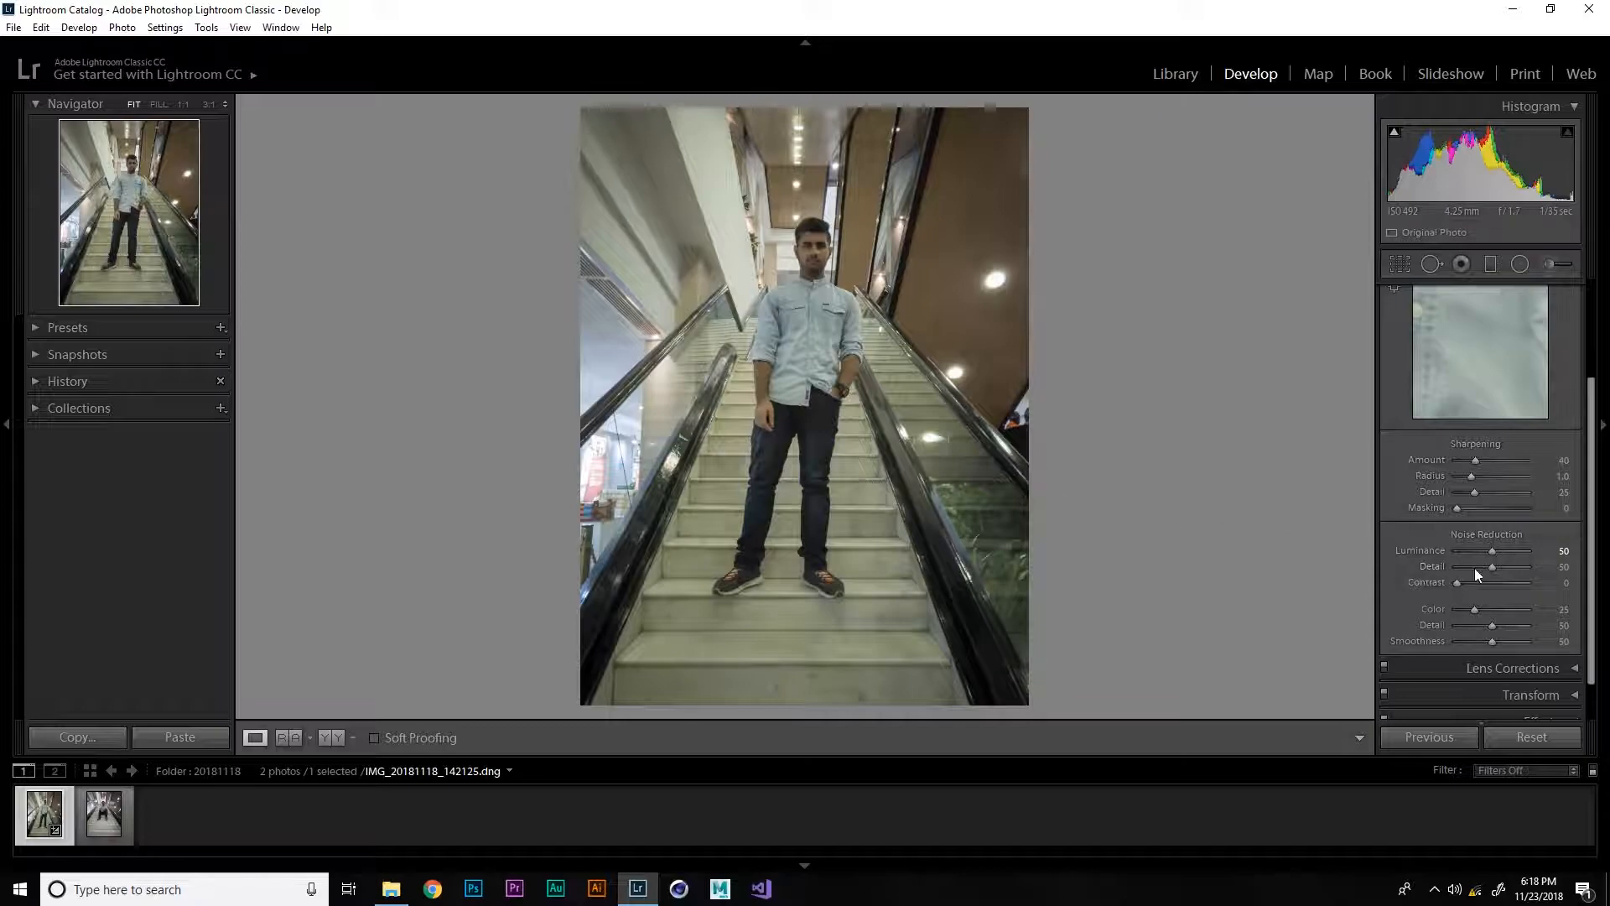
Set the Luminance noise reduction to 30
click(1566, 551)
text(30)
key(Return)
Try a stronger Color noise reduction and different Sharpening settings, undoing each change
drag(1475, 610, 1511, 616)
key(ctrl+z)
drag(1477, 461, 1543, 510)
drag(1548, 510, 1549, 510)
key(ctrl+z)
Try noise reduction Contrast at 18 with the detail preview on the shoulder, reset it to 0 and close the Detail settings
mouse_move(1476, 340)
mouse_down()
mouse_move(1498, 377)
mouse_move(1521, 371)
mouse_move(1483, 352)
mouse_move(1492, 331)
mouse_move(1506, 456)
mouse_move(1428, 457)
mouse_move(1473, 359)
mouse_up()
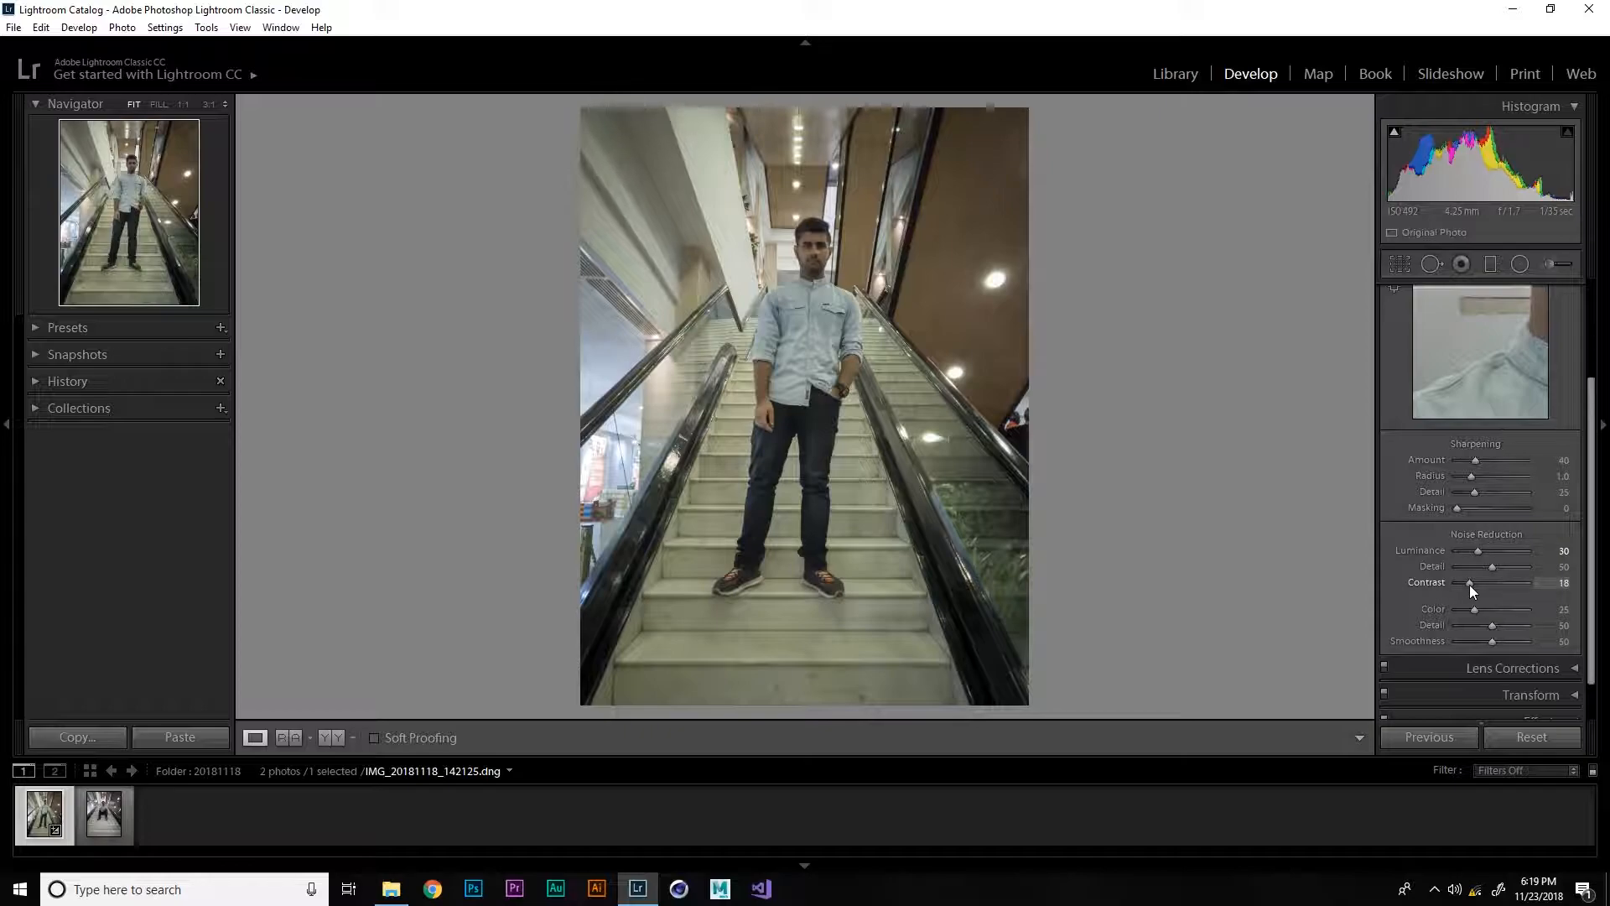
drag(1476, 587, 1468, 585)
double_click(1427, 592)
scroll(1575, 377, up, 2)
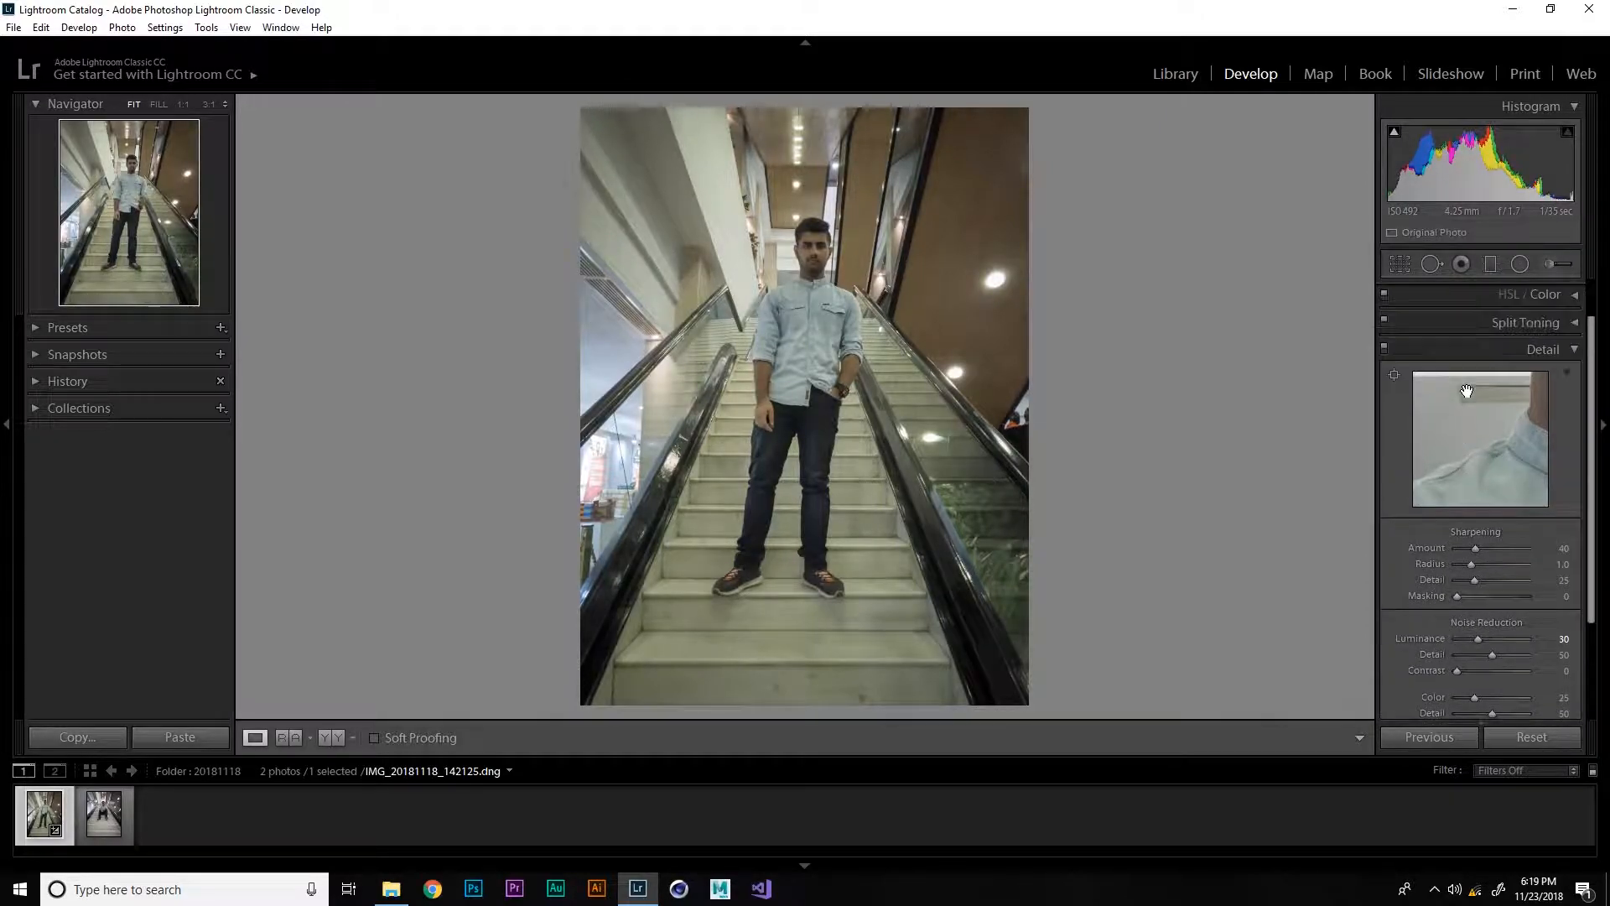
click(1574, 351)
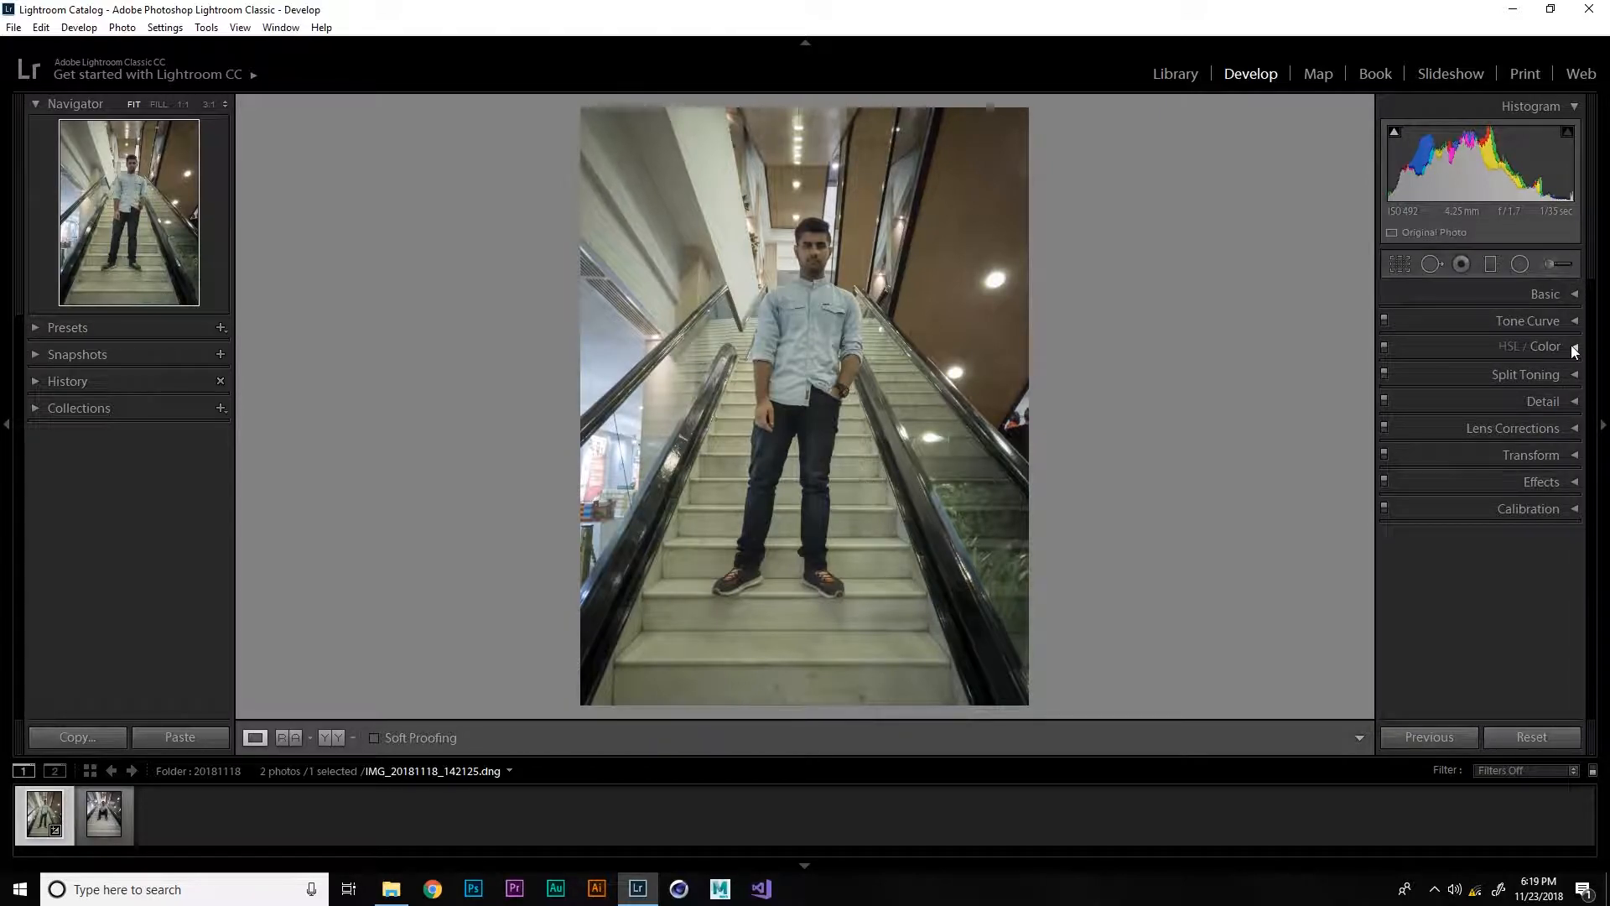
Open the Transform settings and try Scale at 150 and 50, undoing the scaling
click(1574, 455)
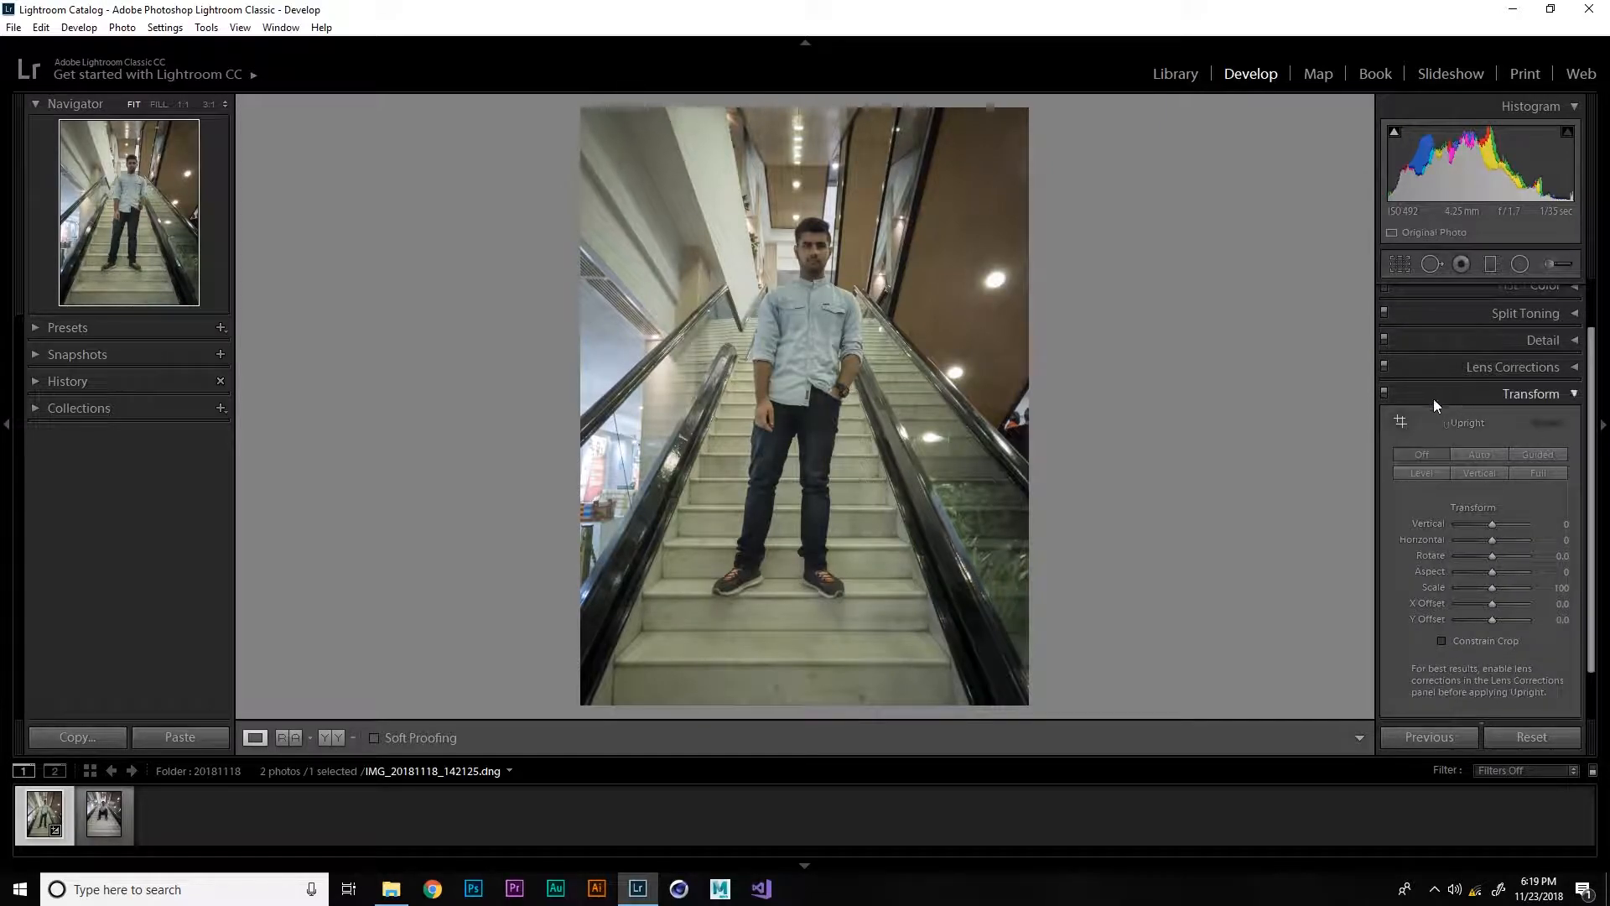
click(1493, 588)
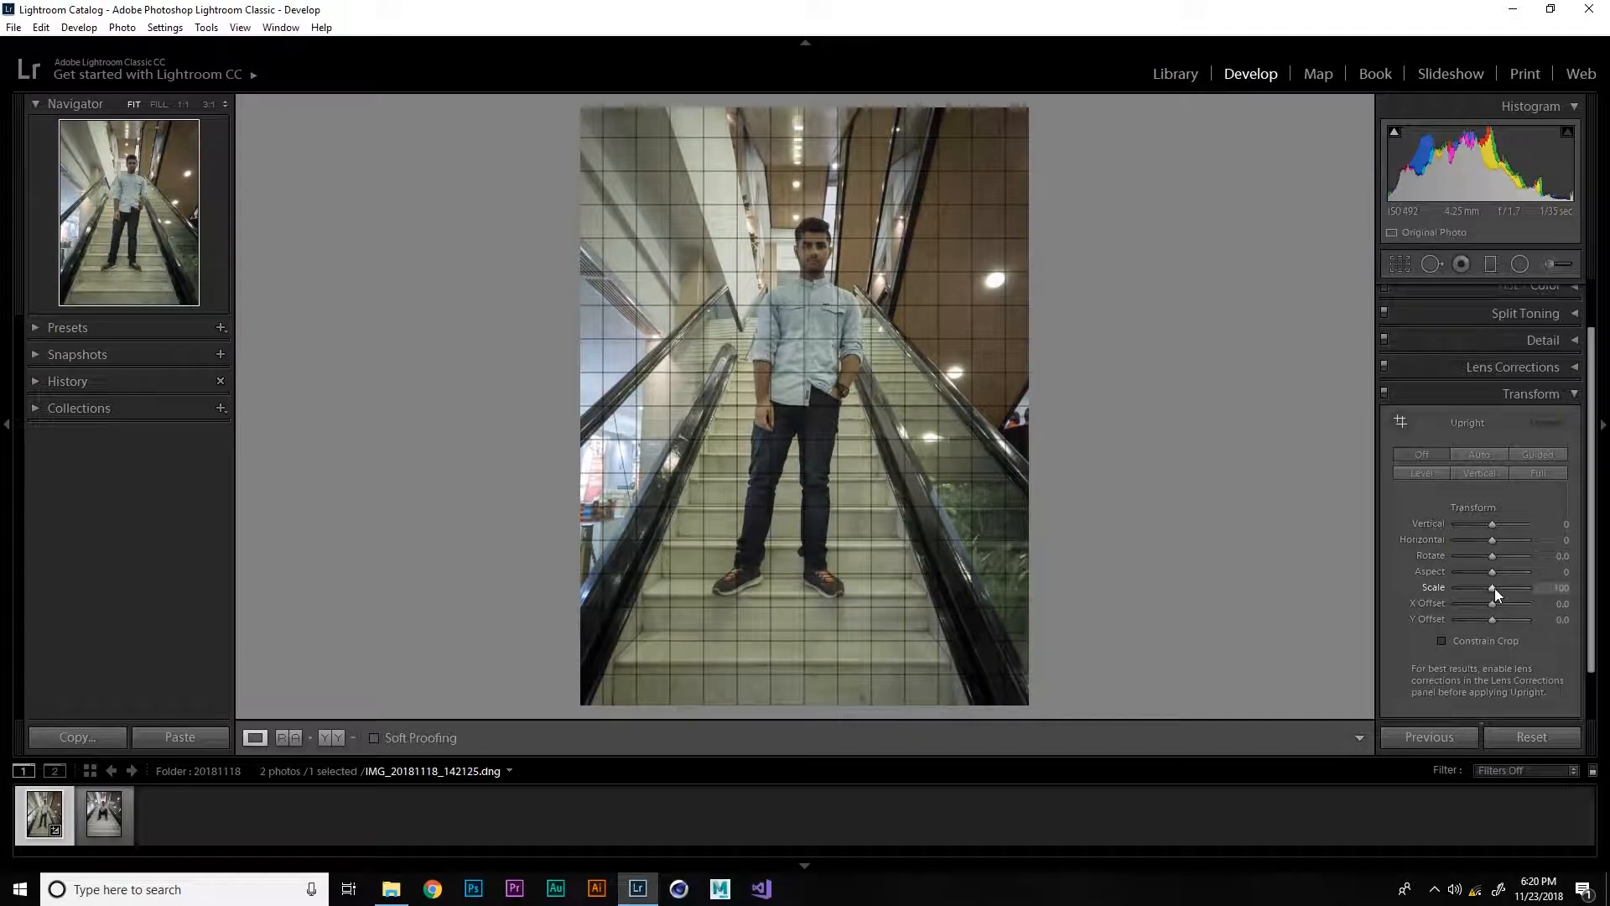
drag(1493, 587, 1543, 585)
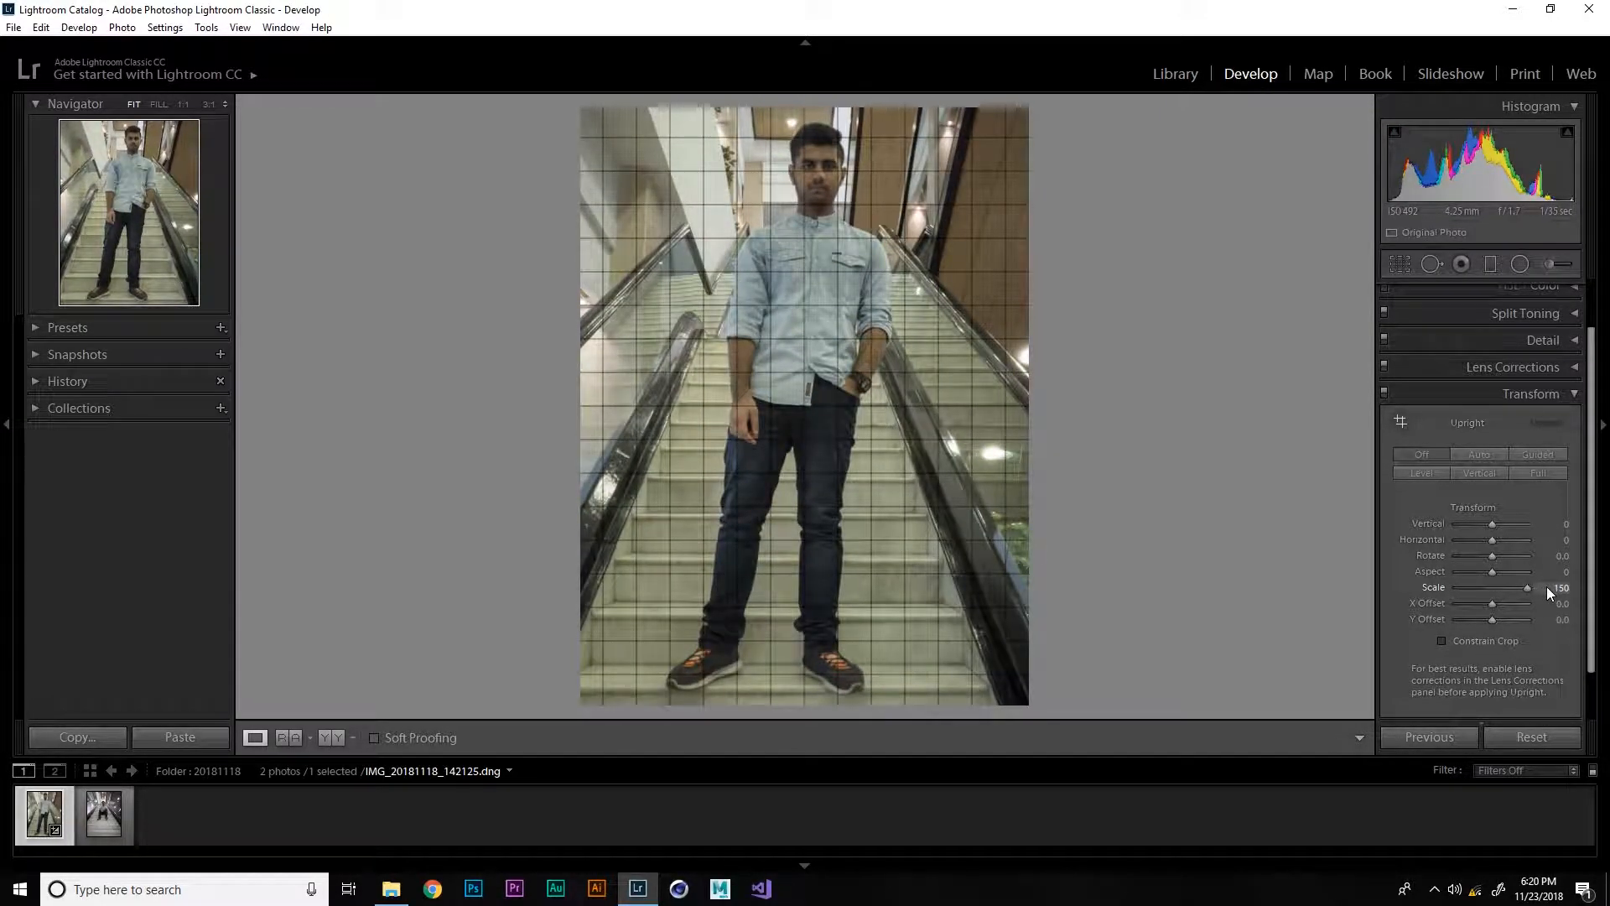
drag(1530, 589, 1437, 604)
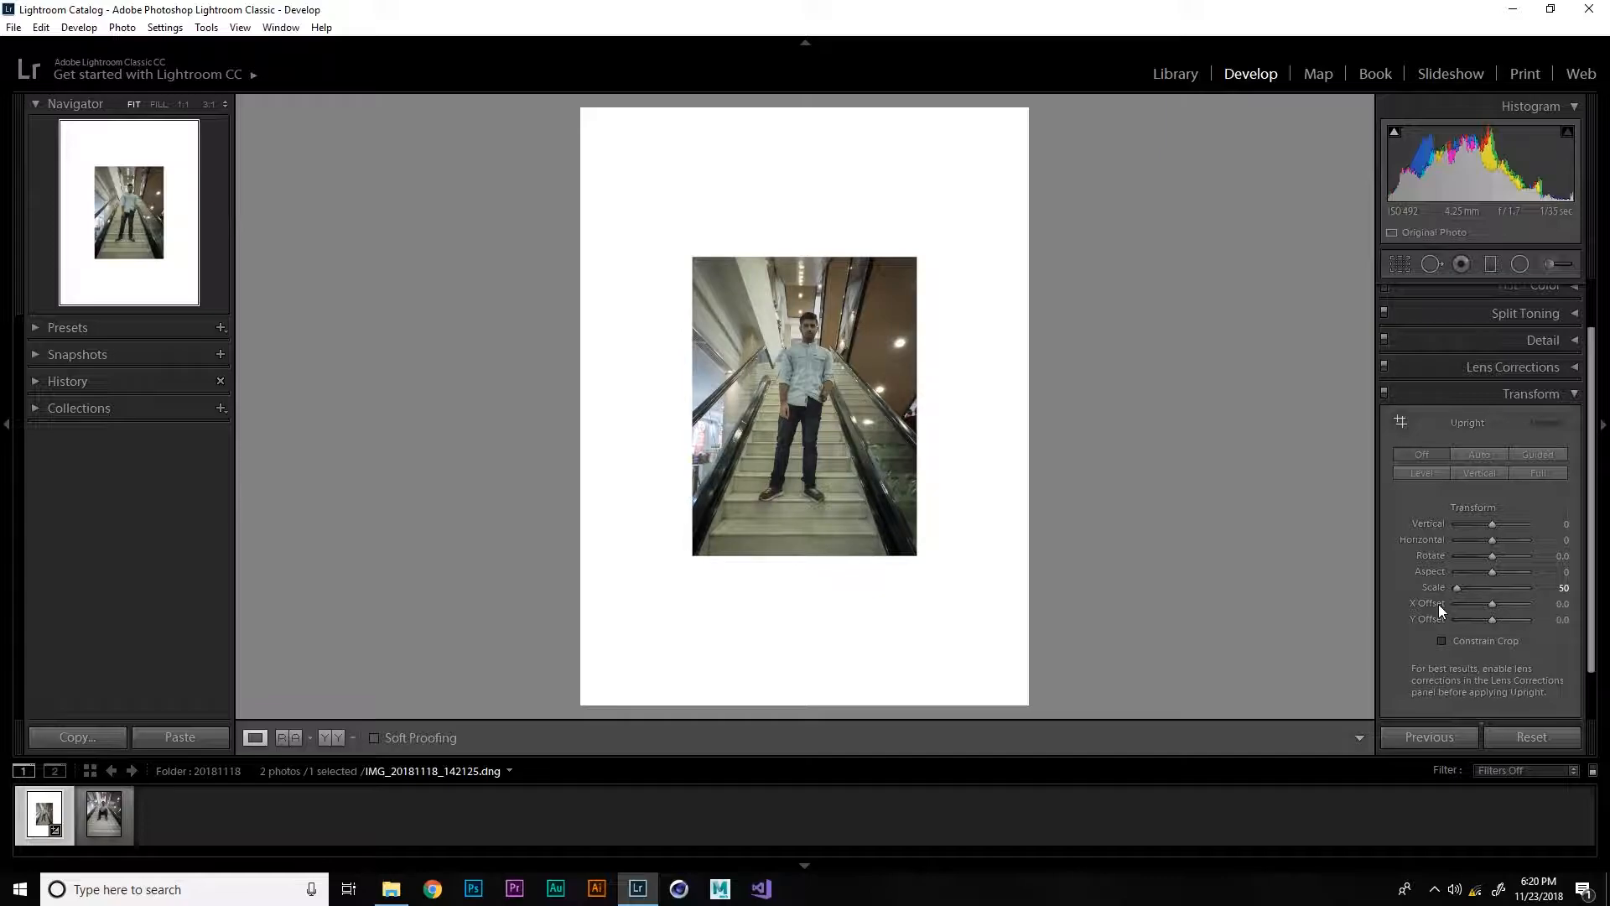
key(ctrl+z)
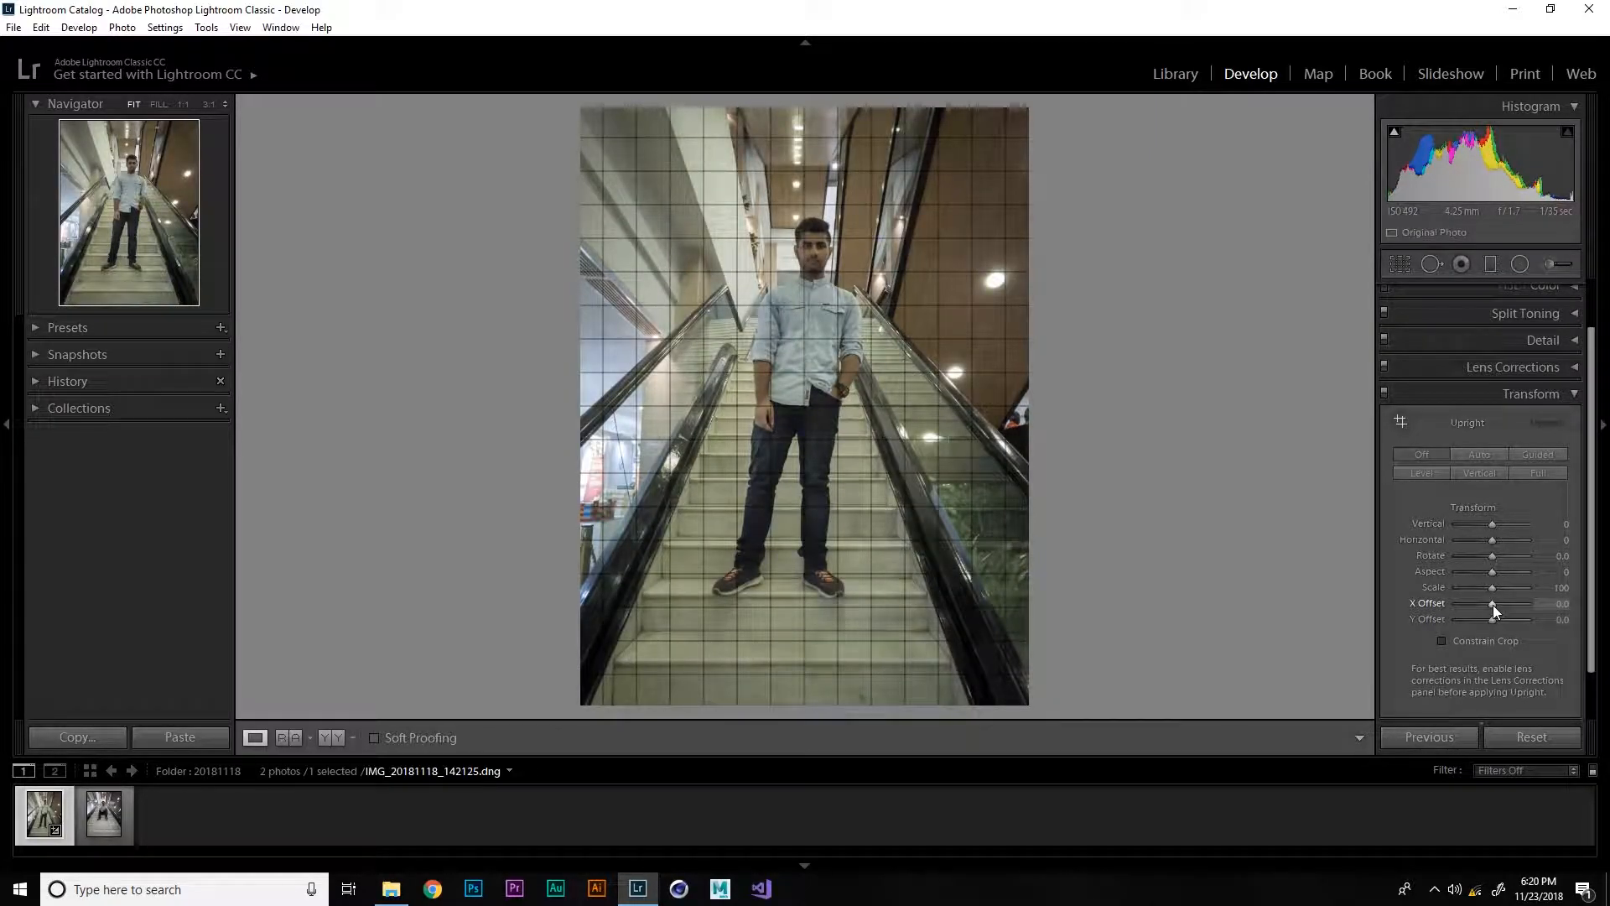
Try an X Offset of -45.2 with the Scale at 150 and 50, and reset the X Offset to 0
drag(1492, 605, 1552, 601)
click(1553, 587)
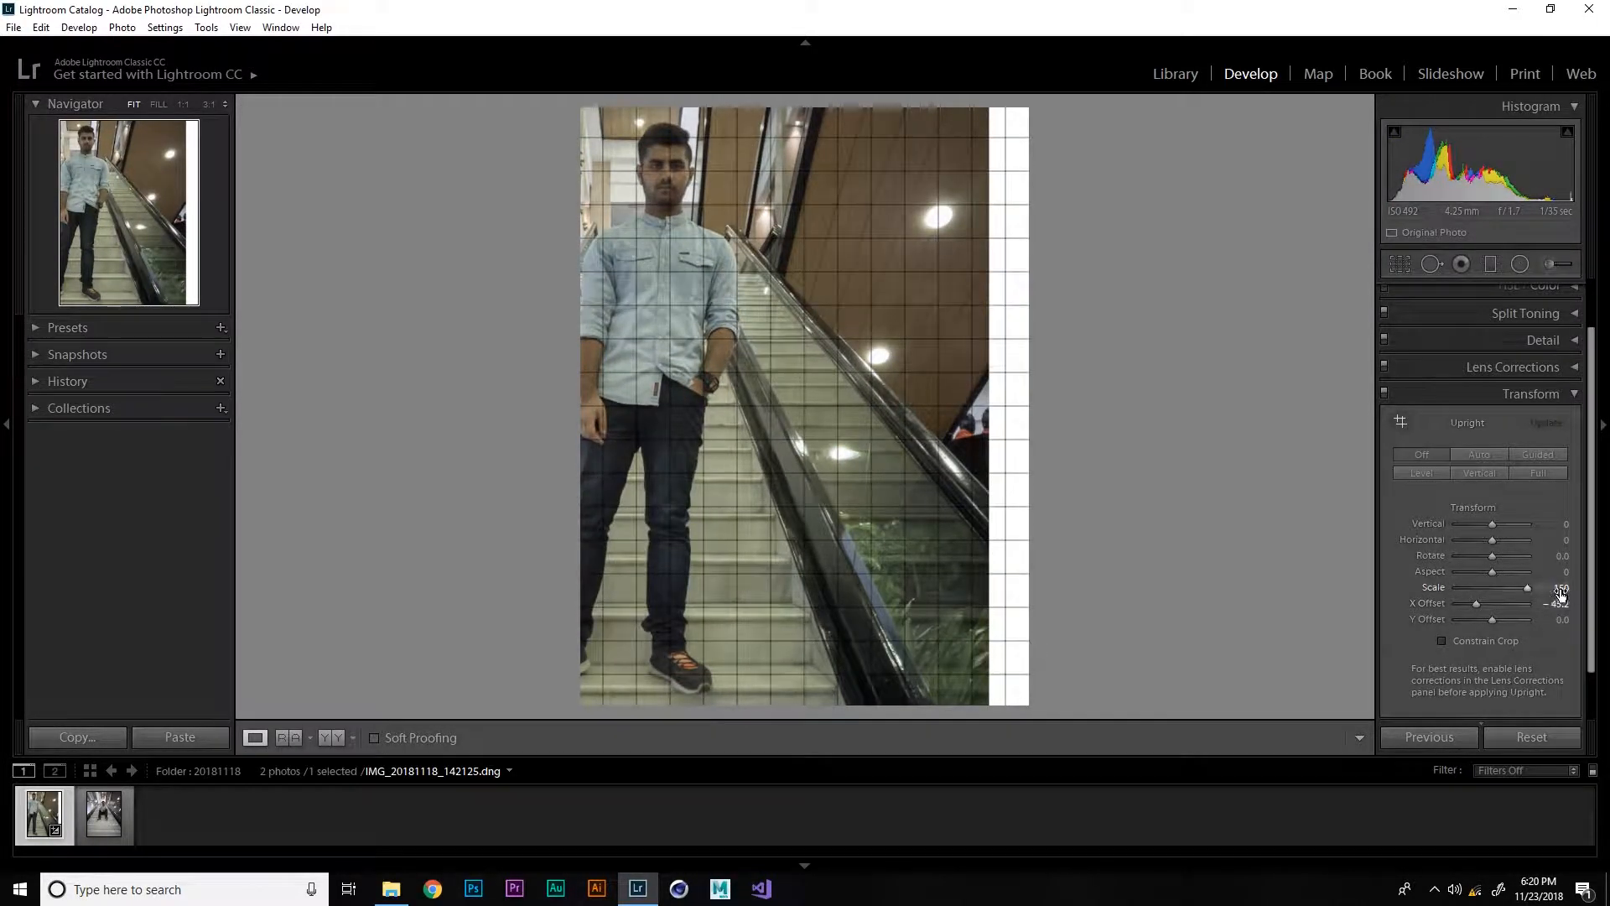
text(0)
click(1558, 605)
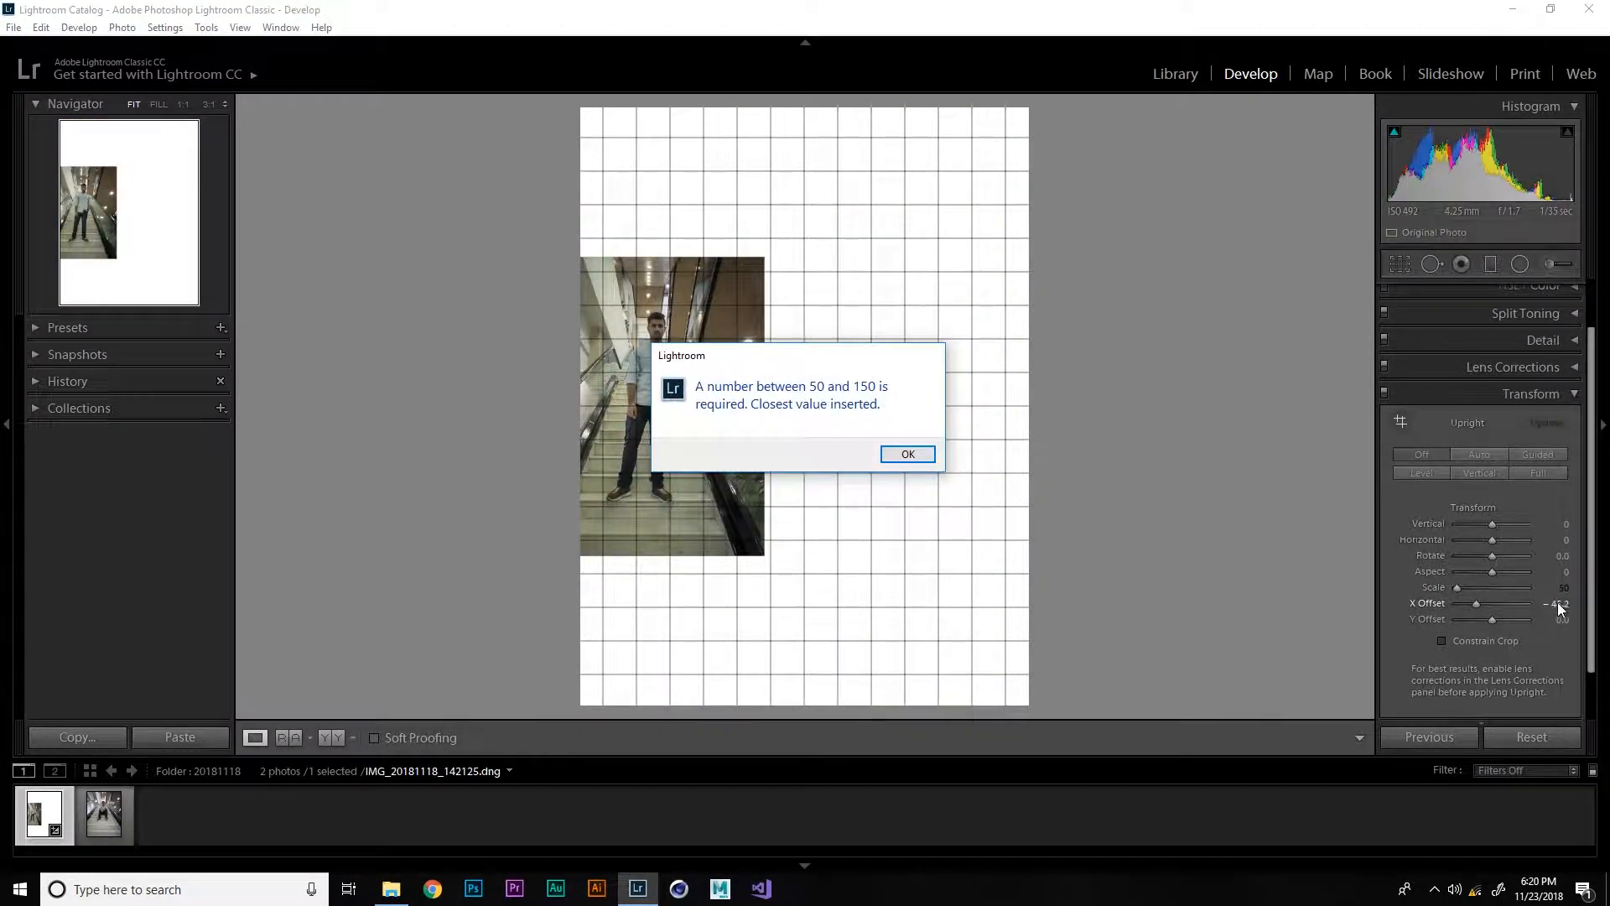
key(Return)
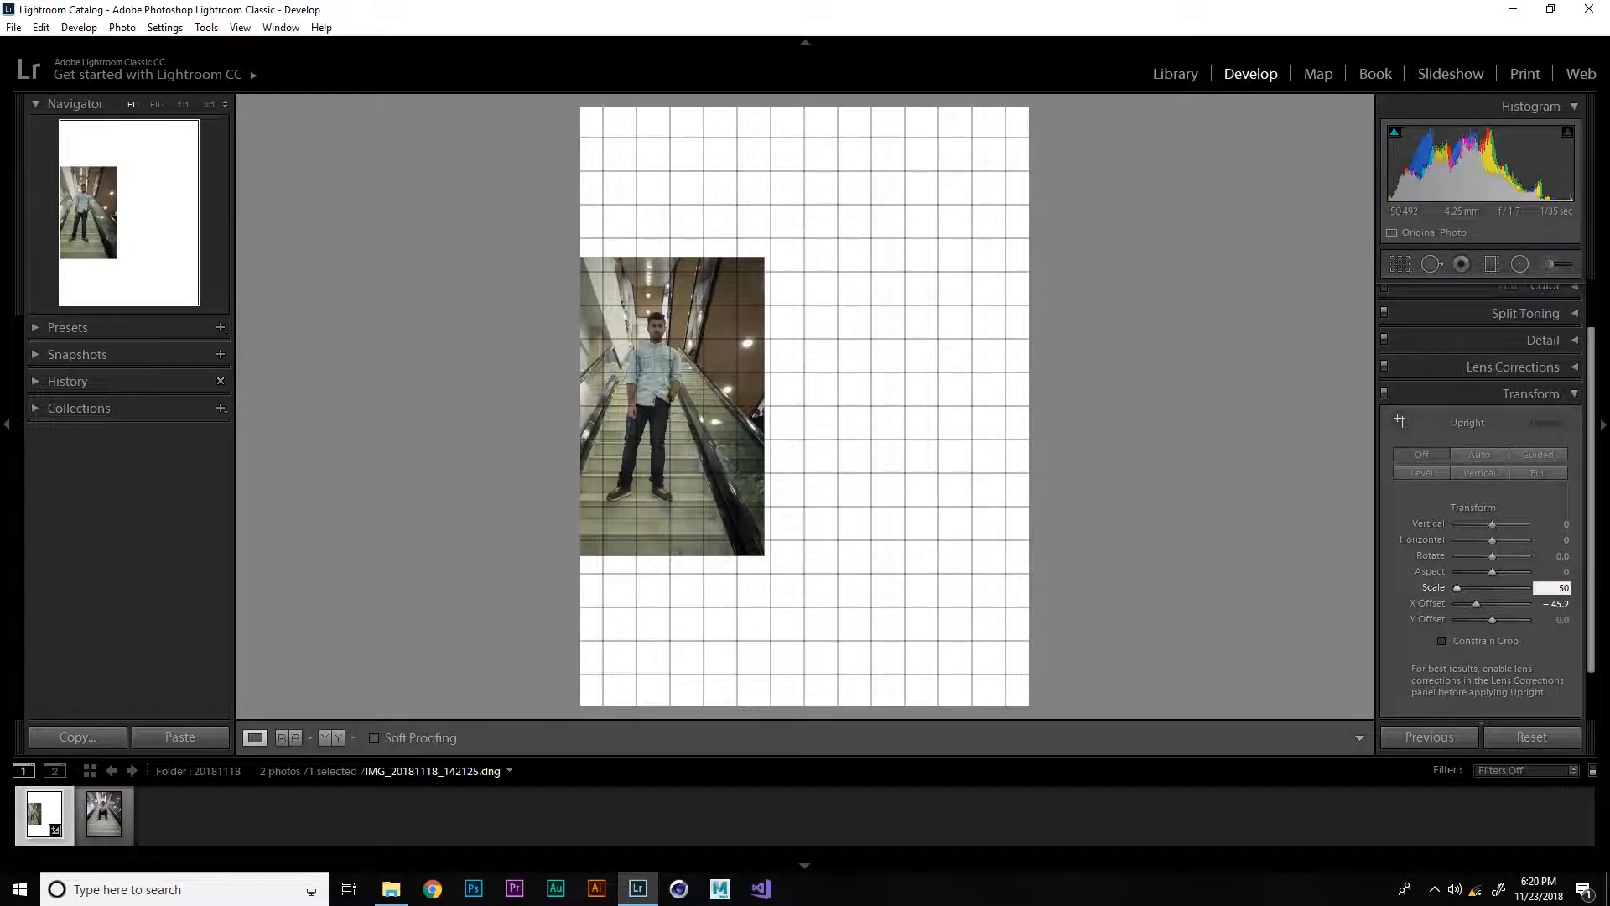
click(1563, 604)
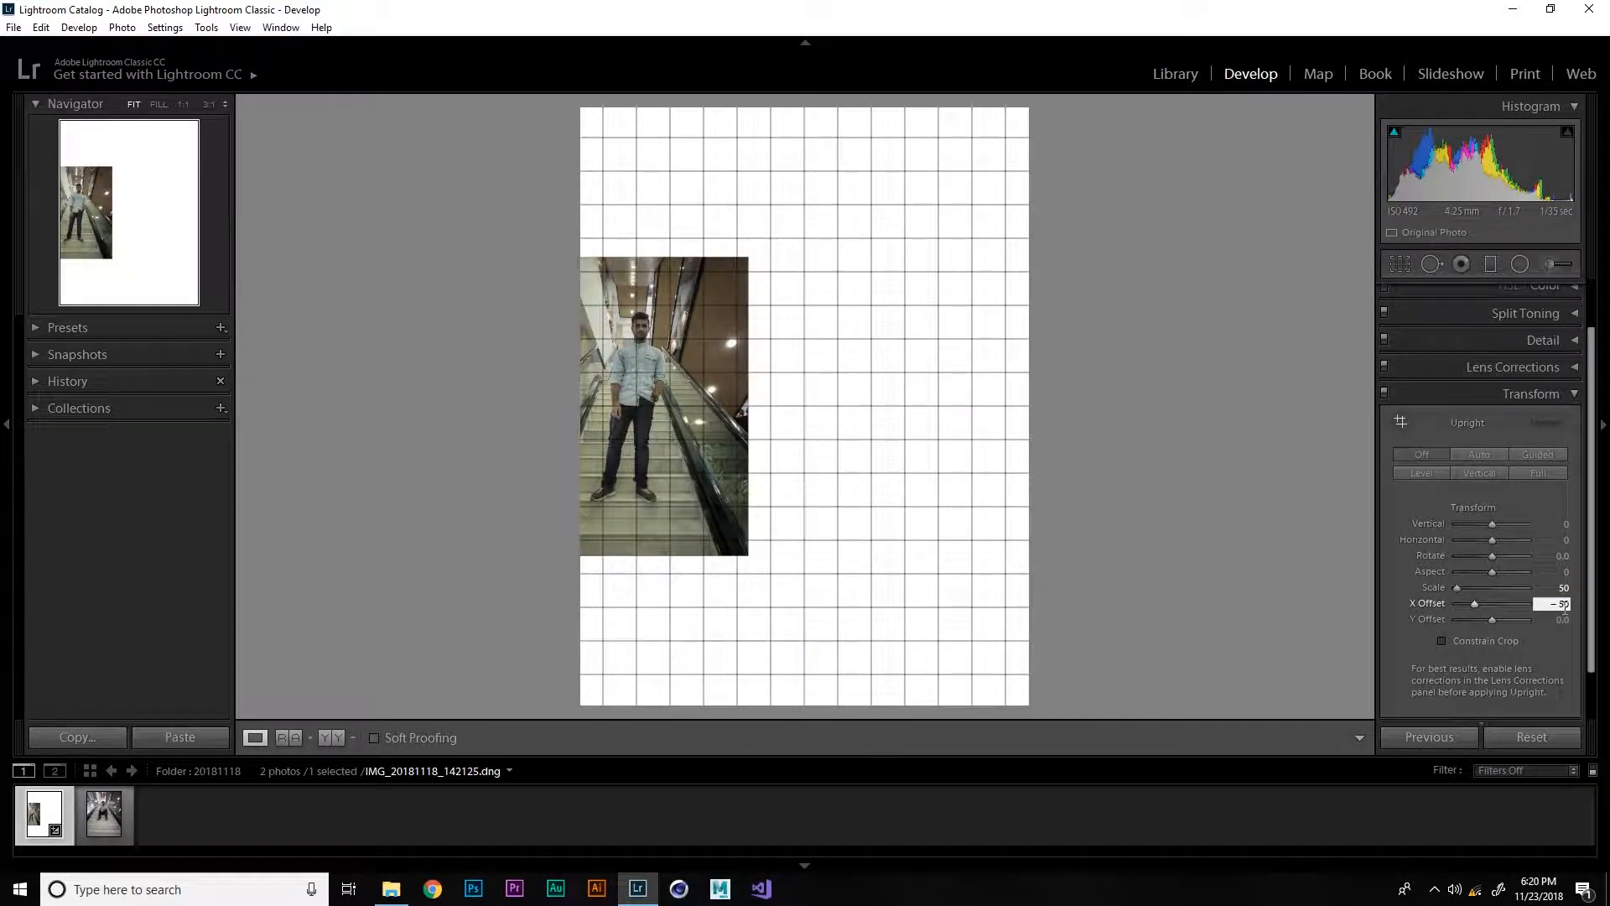
text(0)
key(Return)
key(backslash)
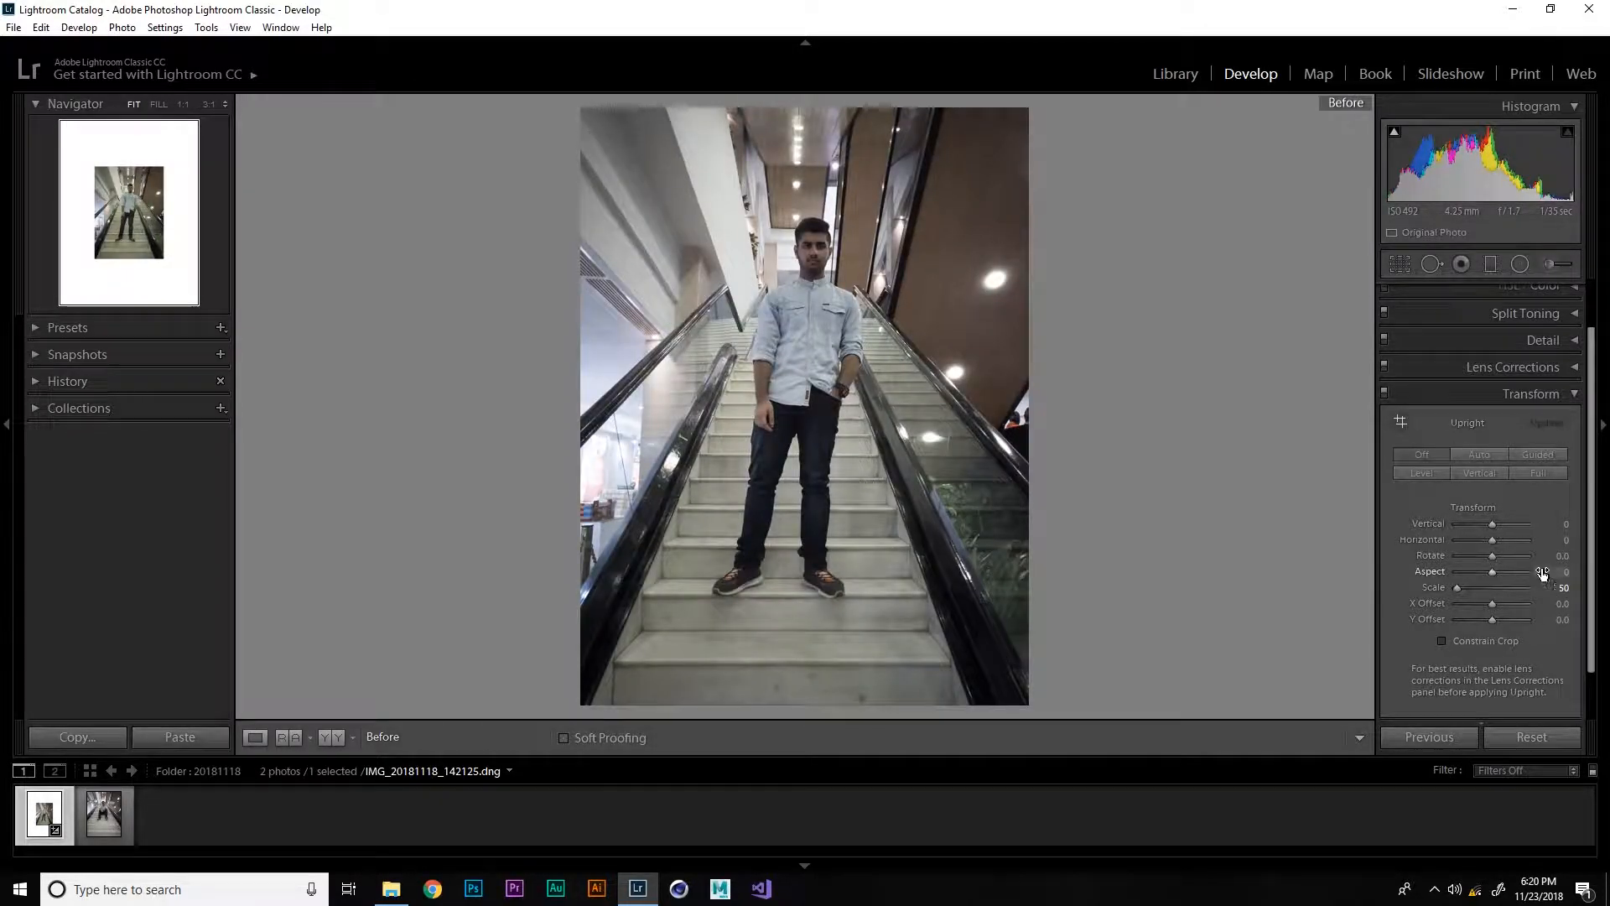
Try a negative Vertical transform, reset it to 0 and return the Scale to 100
mouse_move(1491, 525)
mouse_down()
mouse_move(1513, 531)
mouse_move(1476, 522)
mouse_move(1498, 530)
mouse_move(1466, 537)
mouse_move(1512, 553)
mouse_move(1463, 541)
mouse_move(1527, 571)
mouse_move(1476, 562)
mouse_move(1501, 555)
mouse_up()
click(1561, 524)
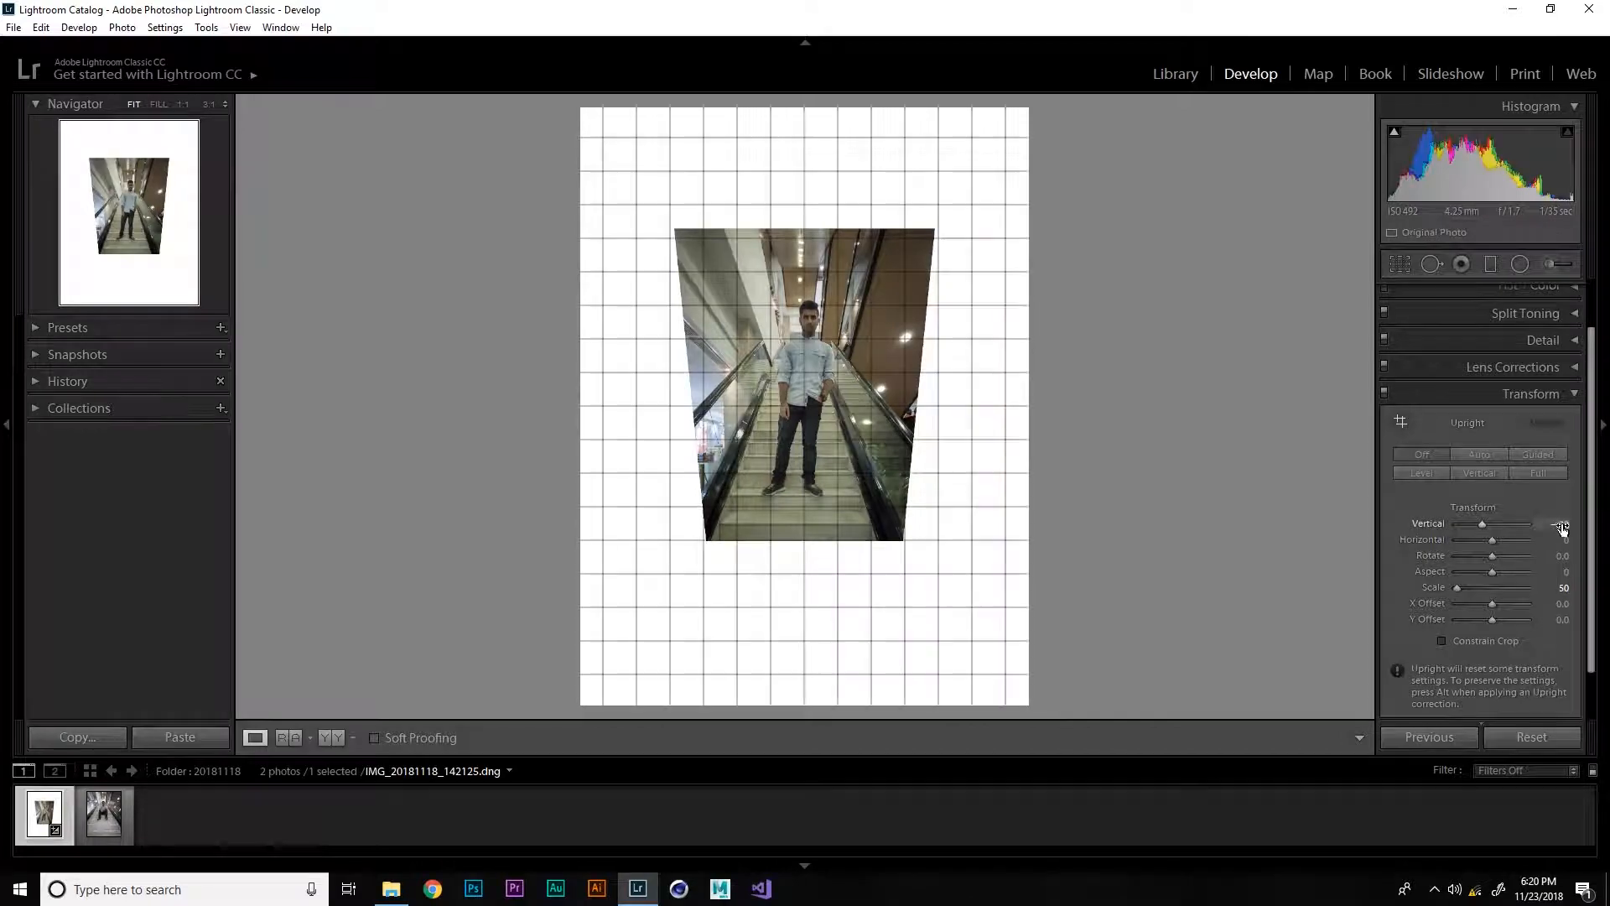
text(0)
key(Return)
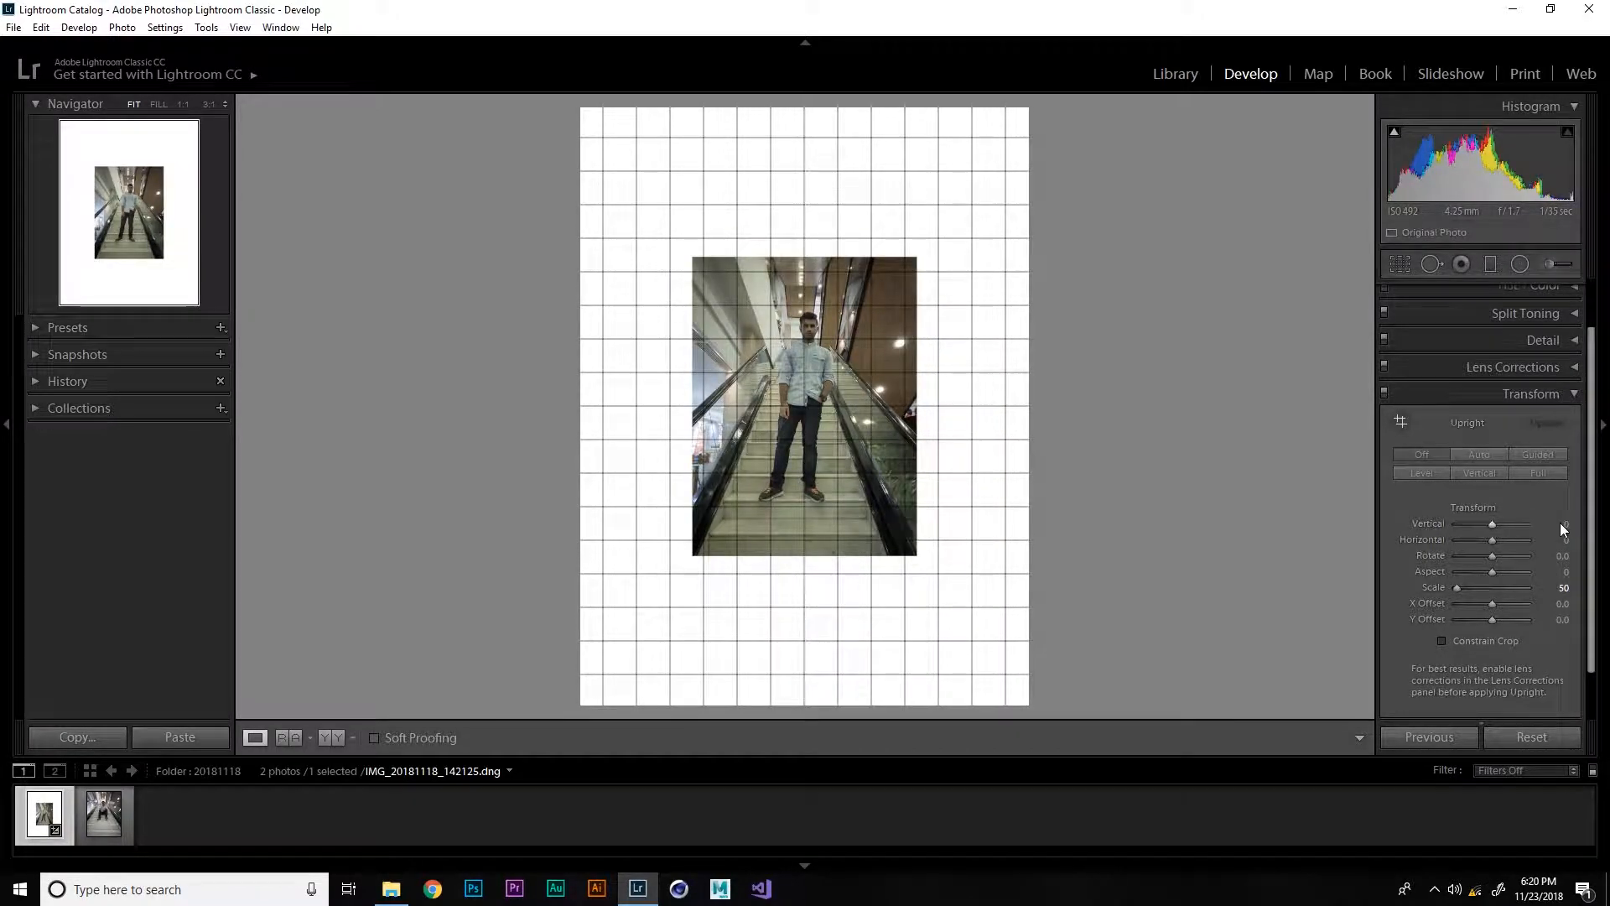
click(1564, 587)
text(100)
key(Return)
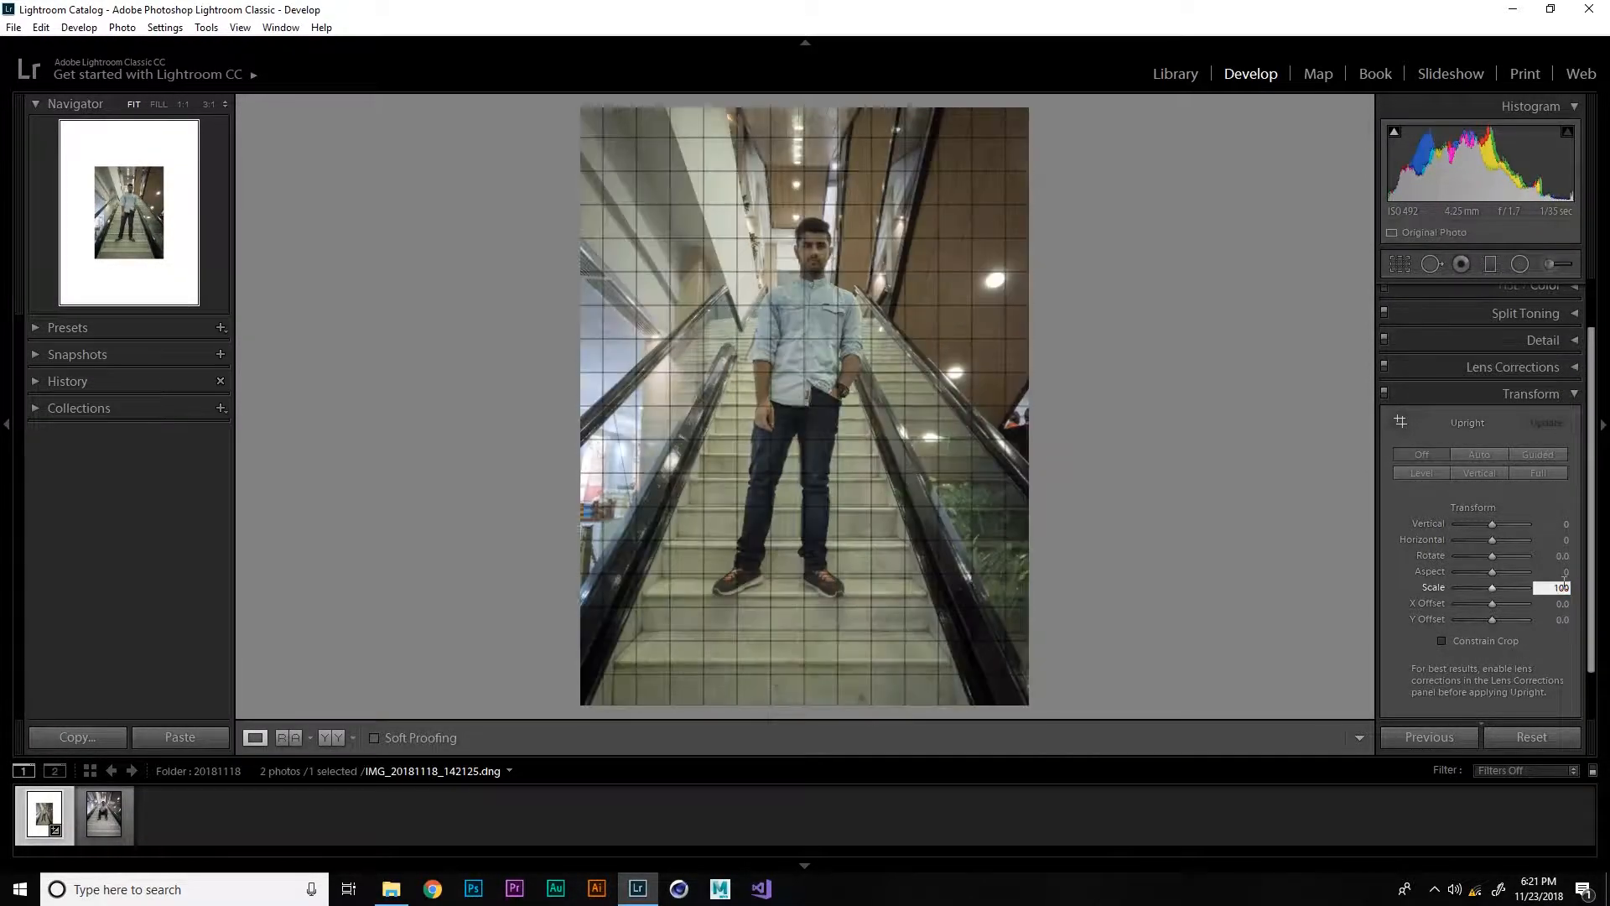
Try a negative Aspect of about -36 and reset it to 0
mouse_move(1491, 571)
mouse_down()
mouse_move(1427, 568)
mouse_move(1524, 577)
mouse_move(1492, 574)
mouse_up()
drag(1476, 571, 1484, 571)
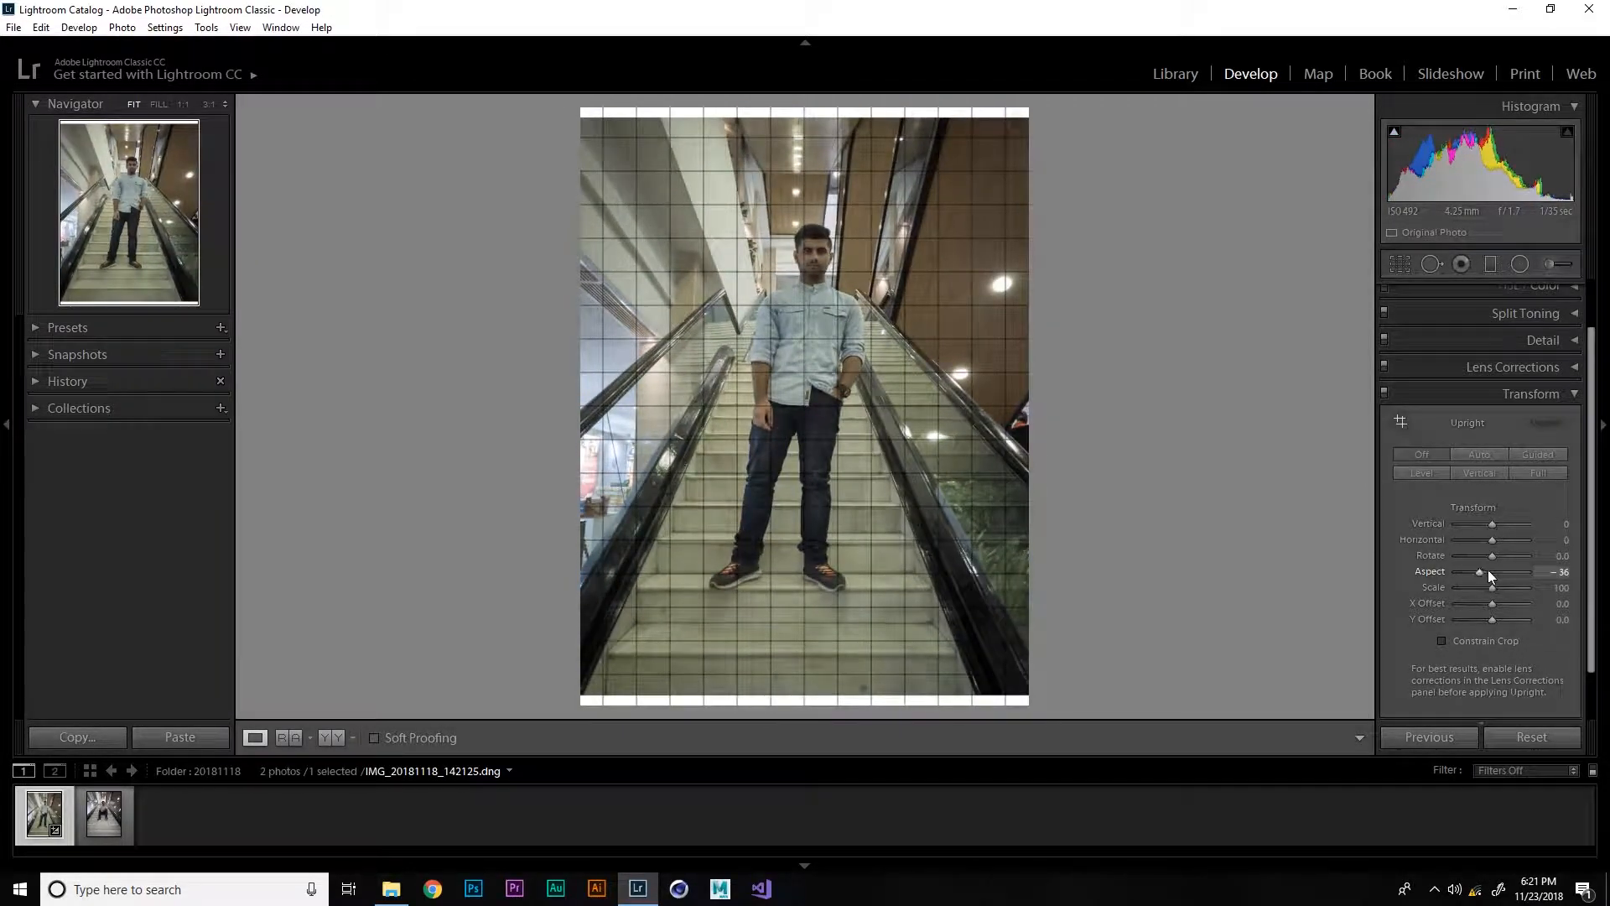
click(1563, 573)
text(0)
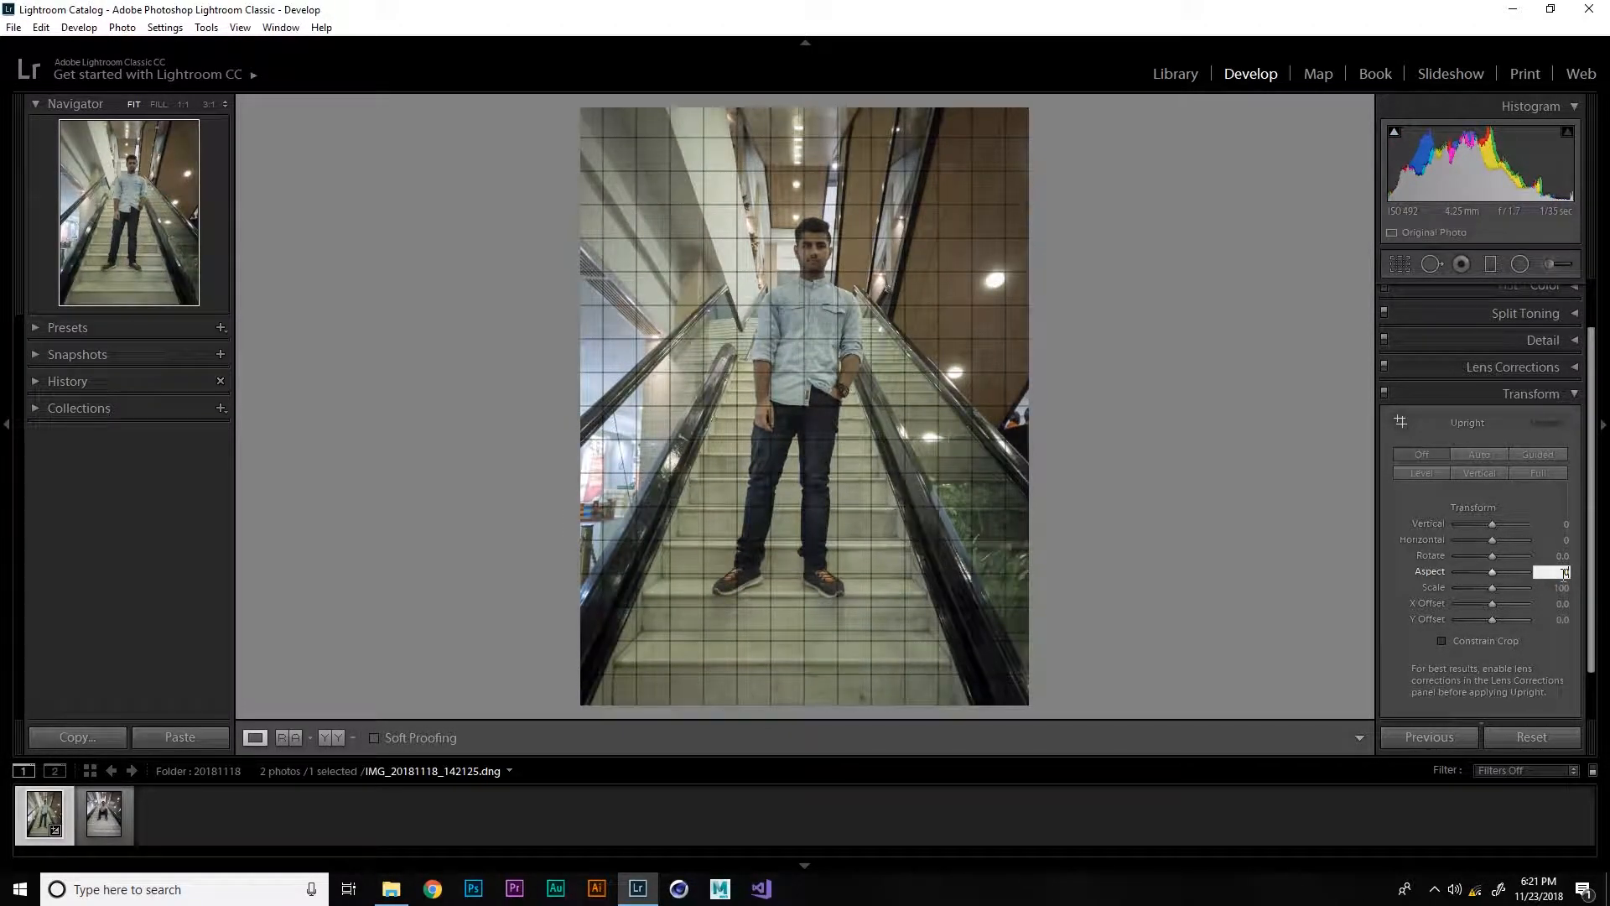
key(Return)
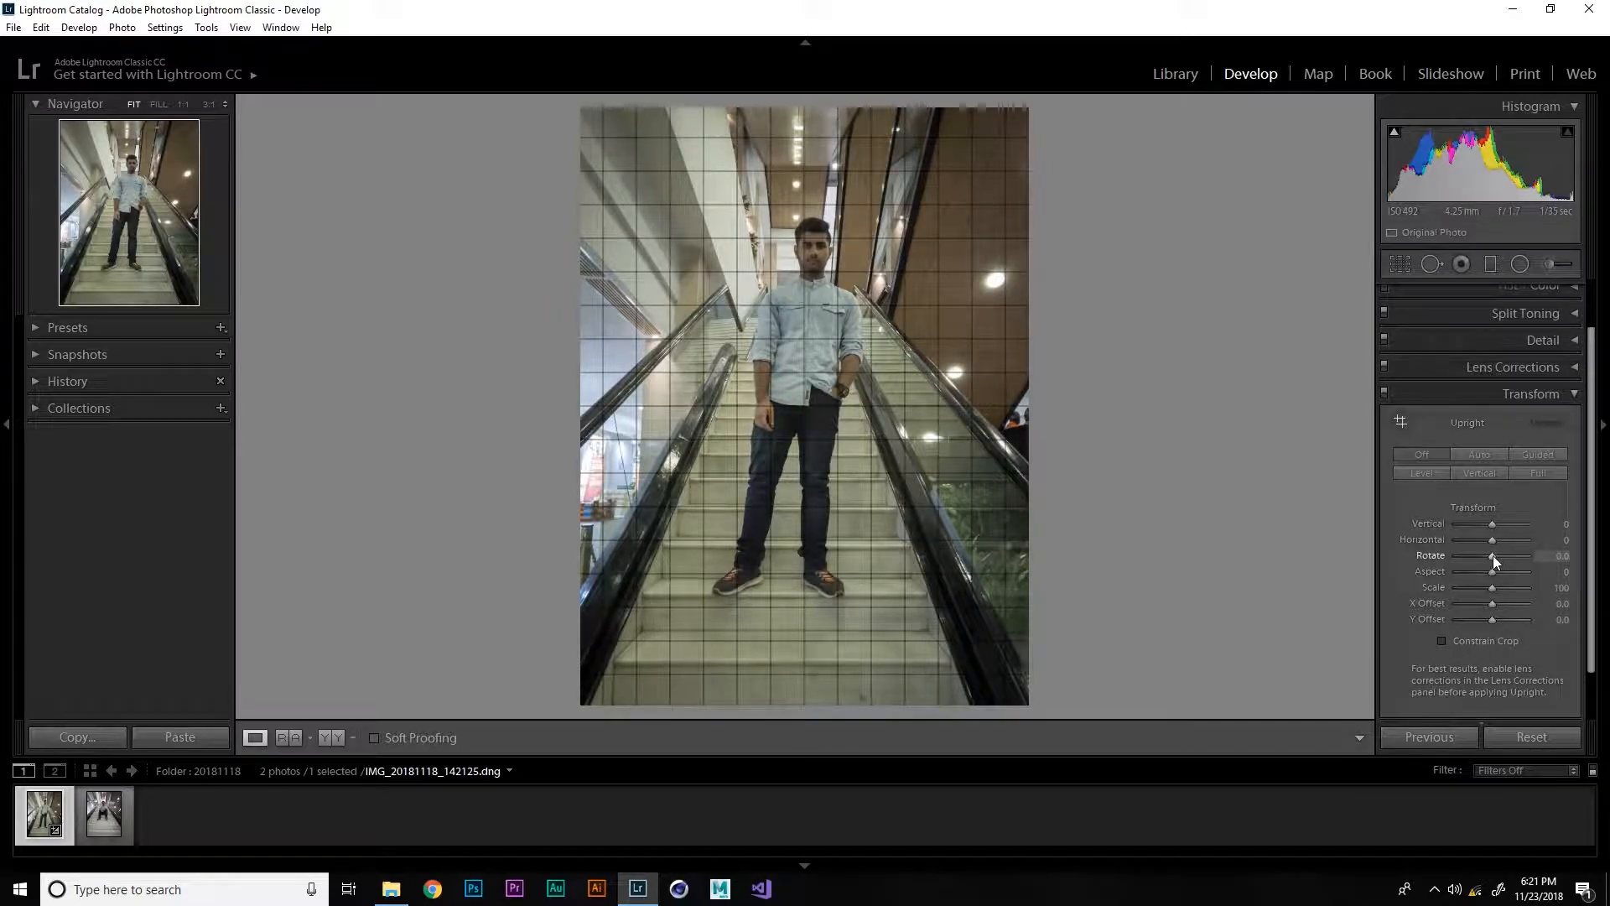
Try rotating the photo by -1.9, reset Rotate to 0 and close the Transform settings
mouse_move(1492, 555)
mouse_down()
mouse_move(1502, 583)
mouse_move(1485, 580)
mouse_up()
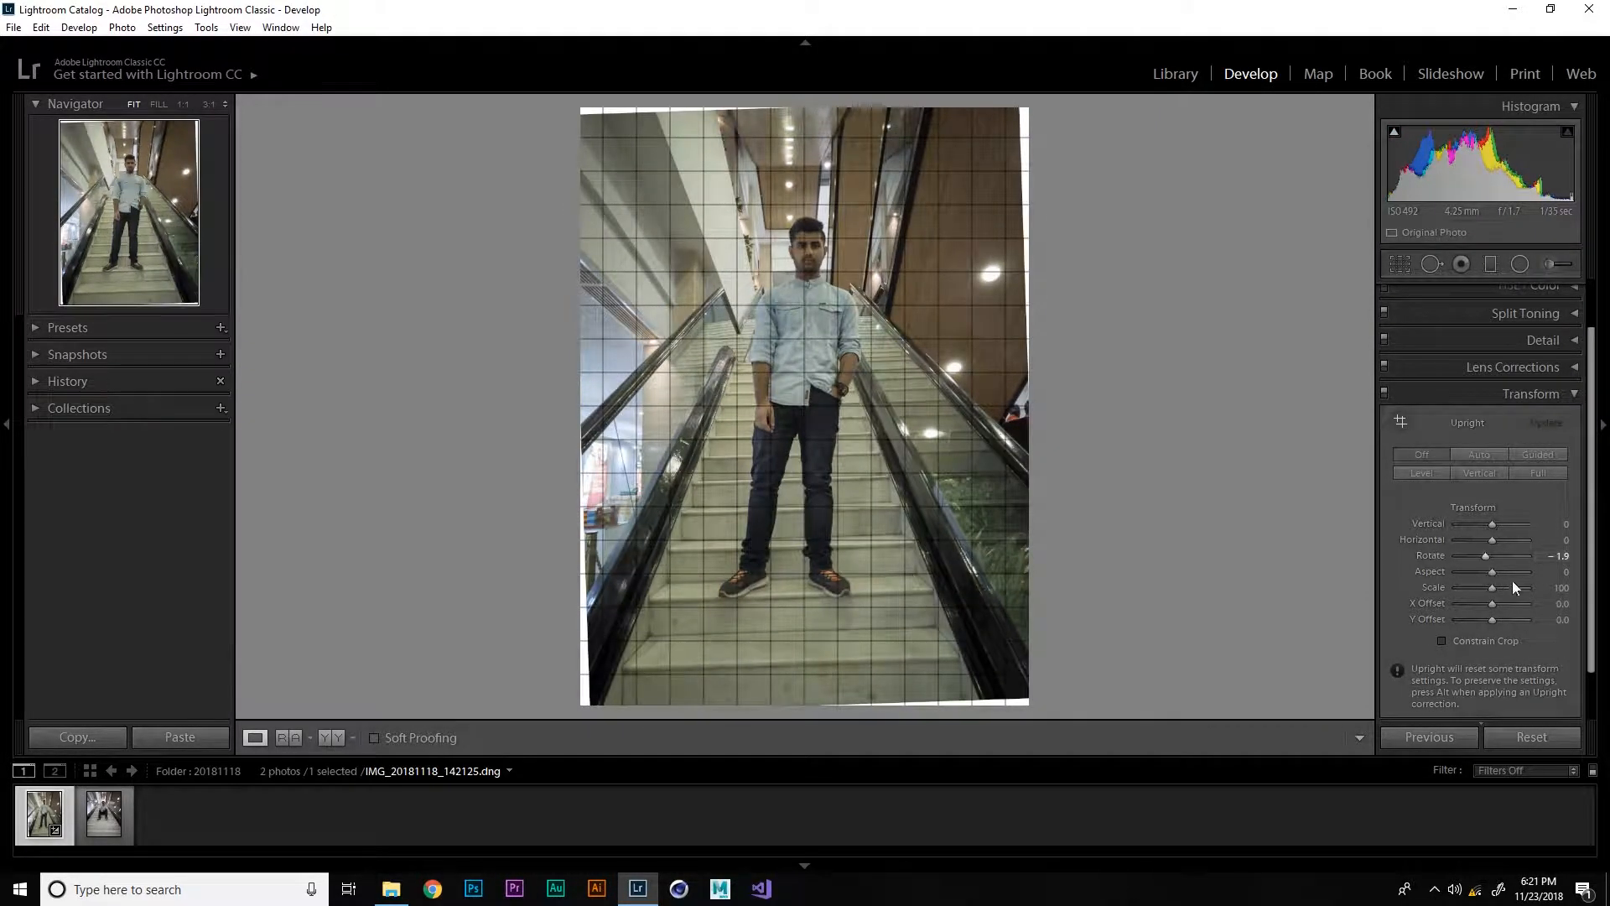
click(1563, 558)
text(0)
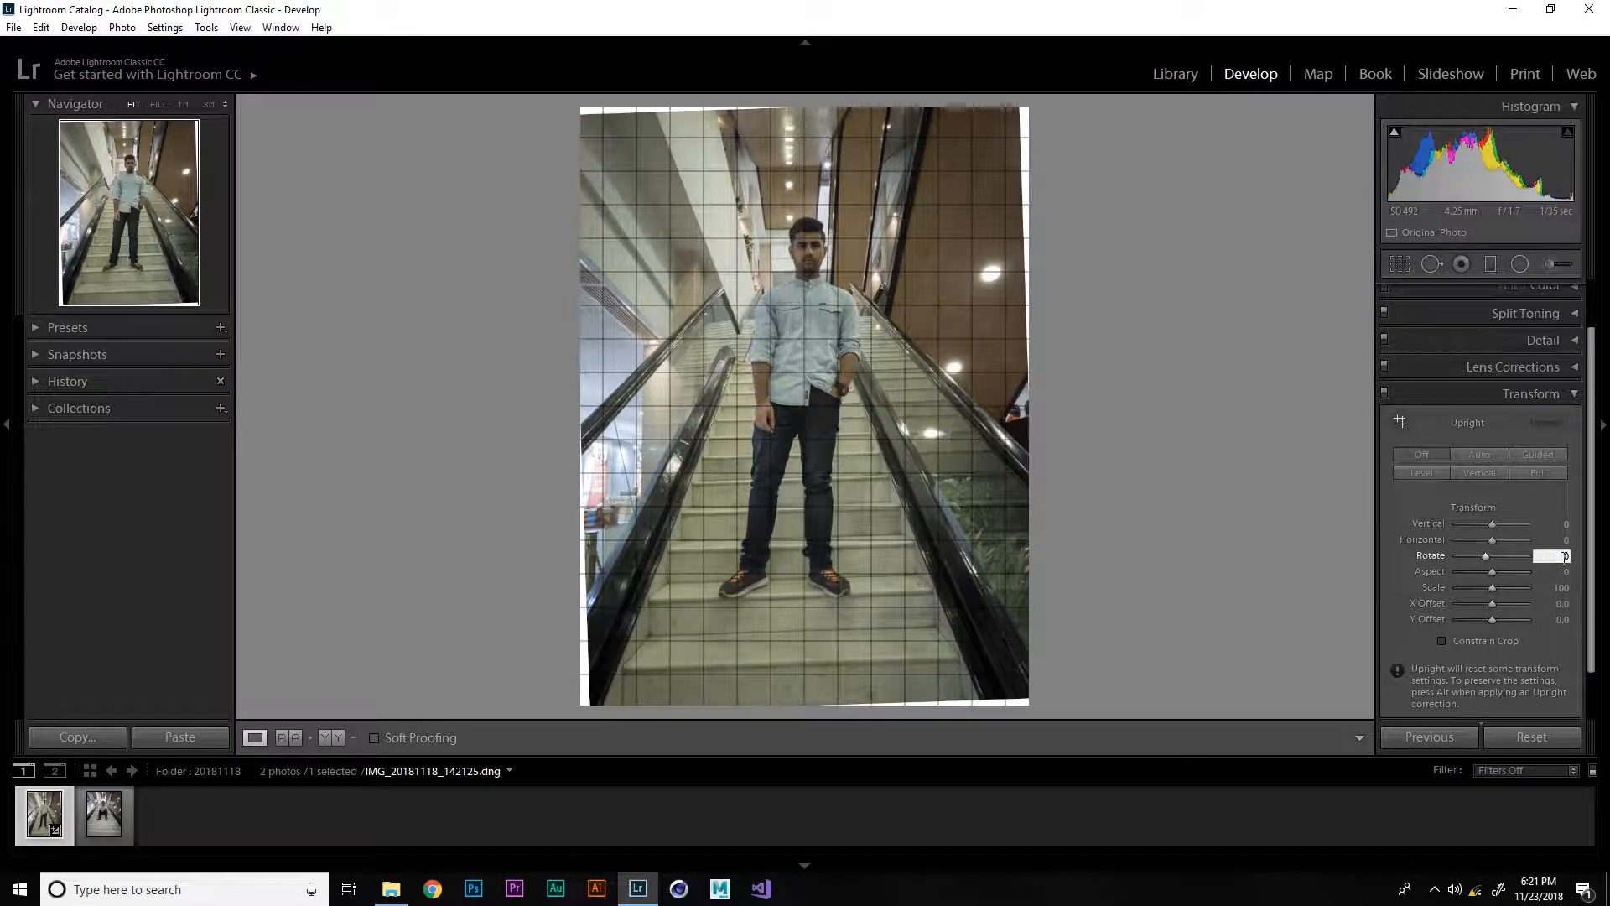
key(Return)
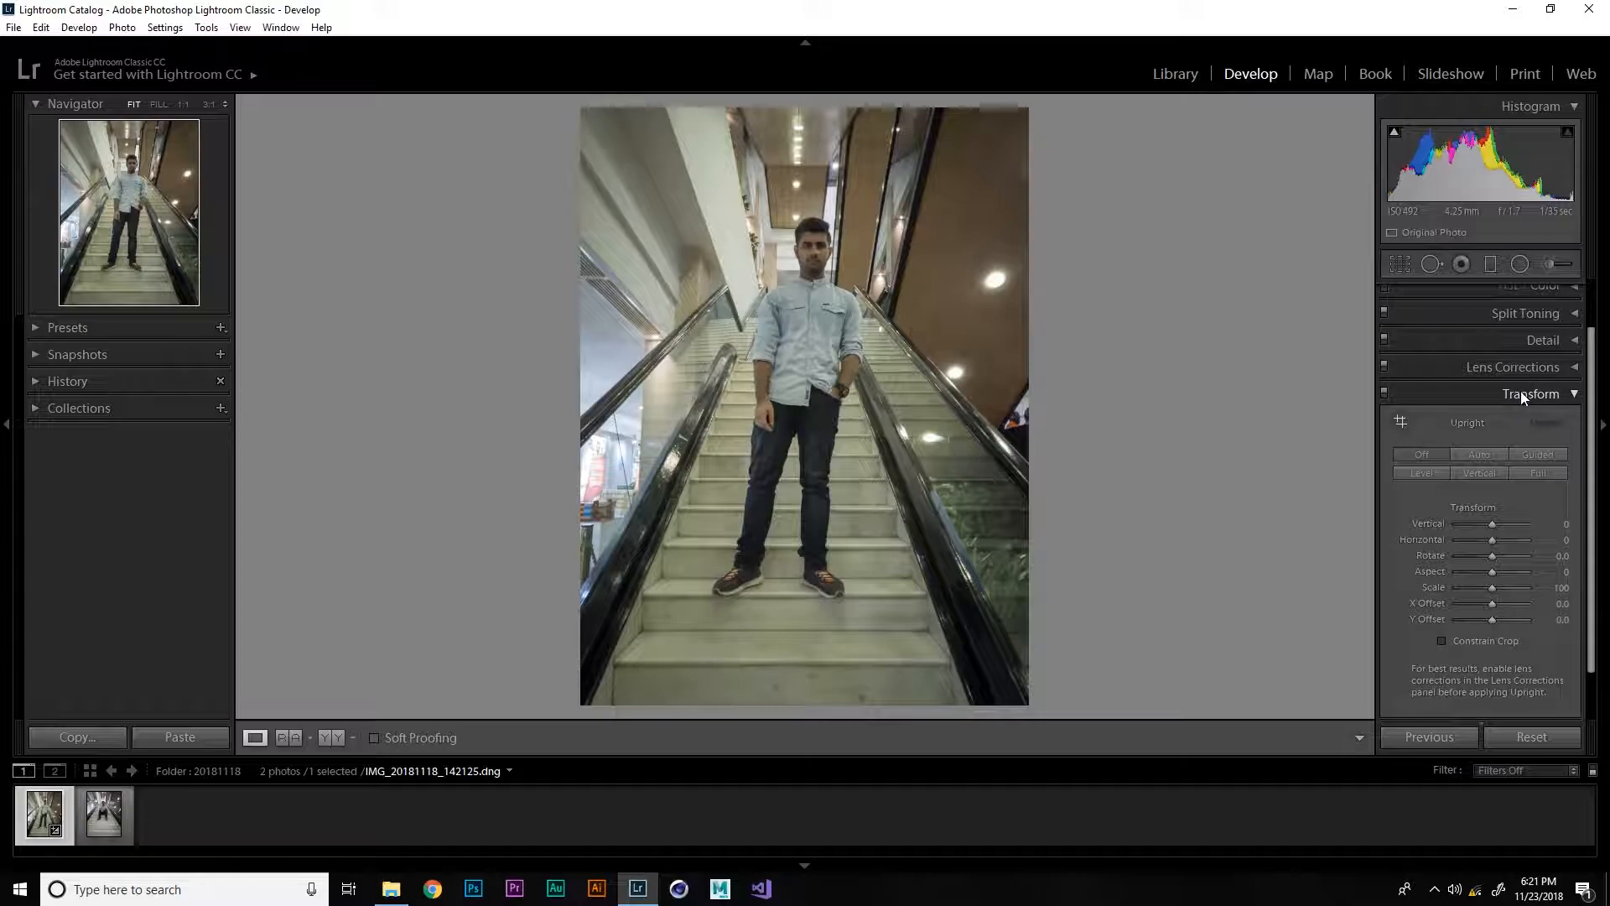
click(1521, 391)
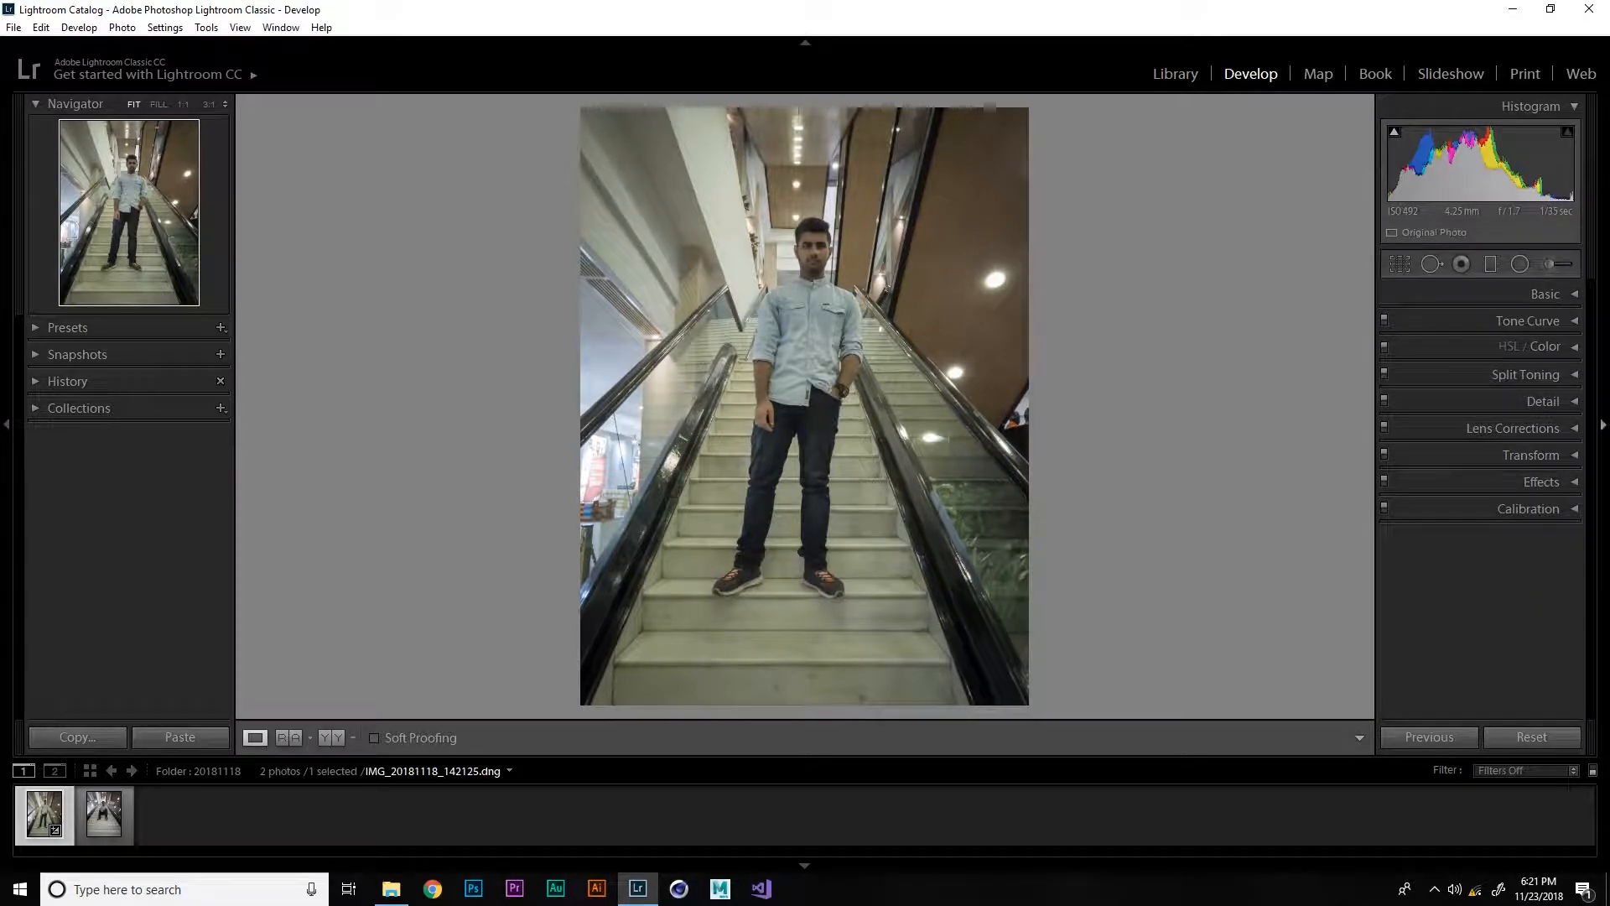
Open the Calibration settings and set the Blue Primary Hue to -69 and Saturation to +21
click(1556, 510)
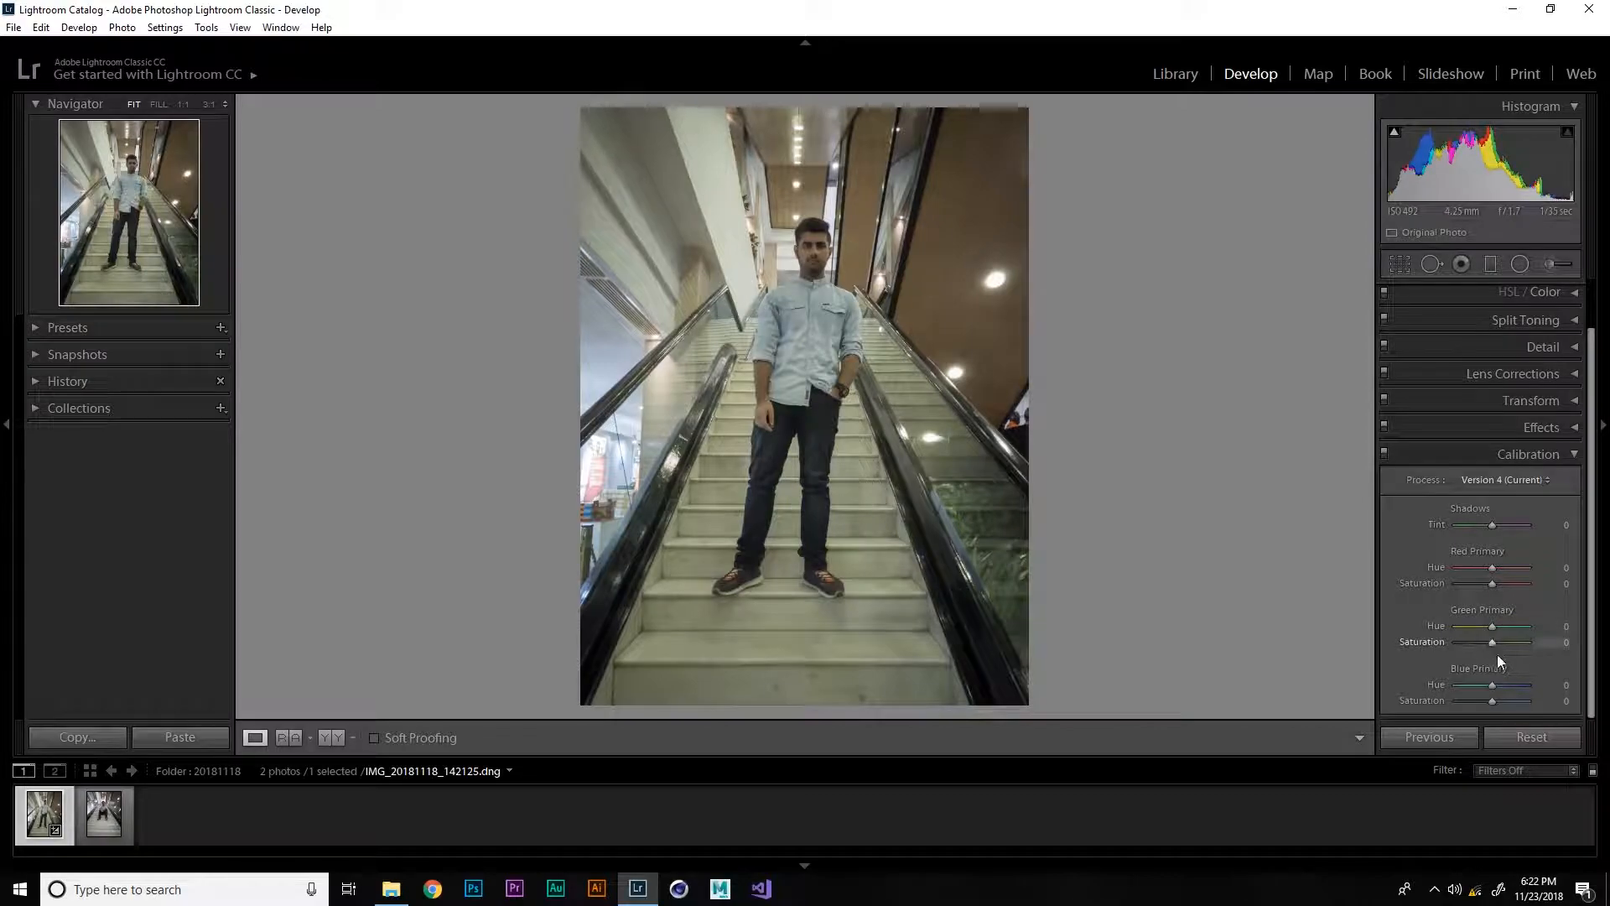
mouse_move(1492, 684)
mouse_down()
mouse_move(1434, 678)
mouse_move(1548, 701)
mouse_move(1471, 683)
mouse_move(1517, 696)
mouse_move(1488, 697)
mouse_up()
drag(1488, 697, 1475, 694)
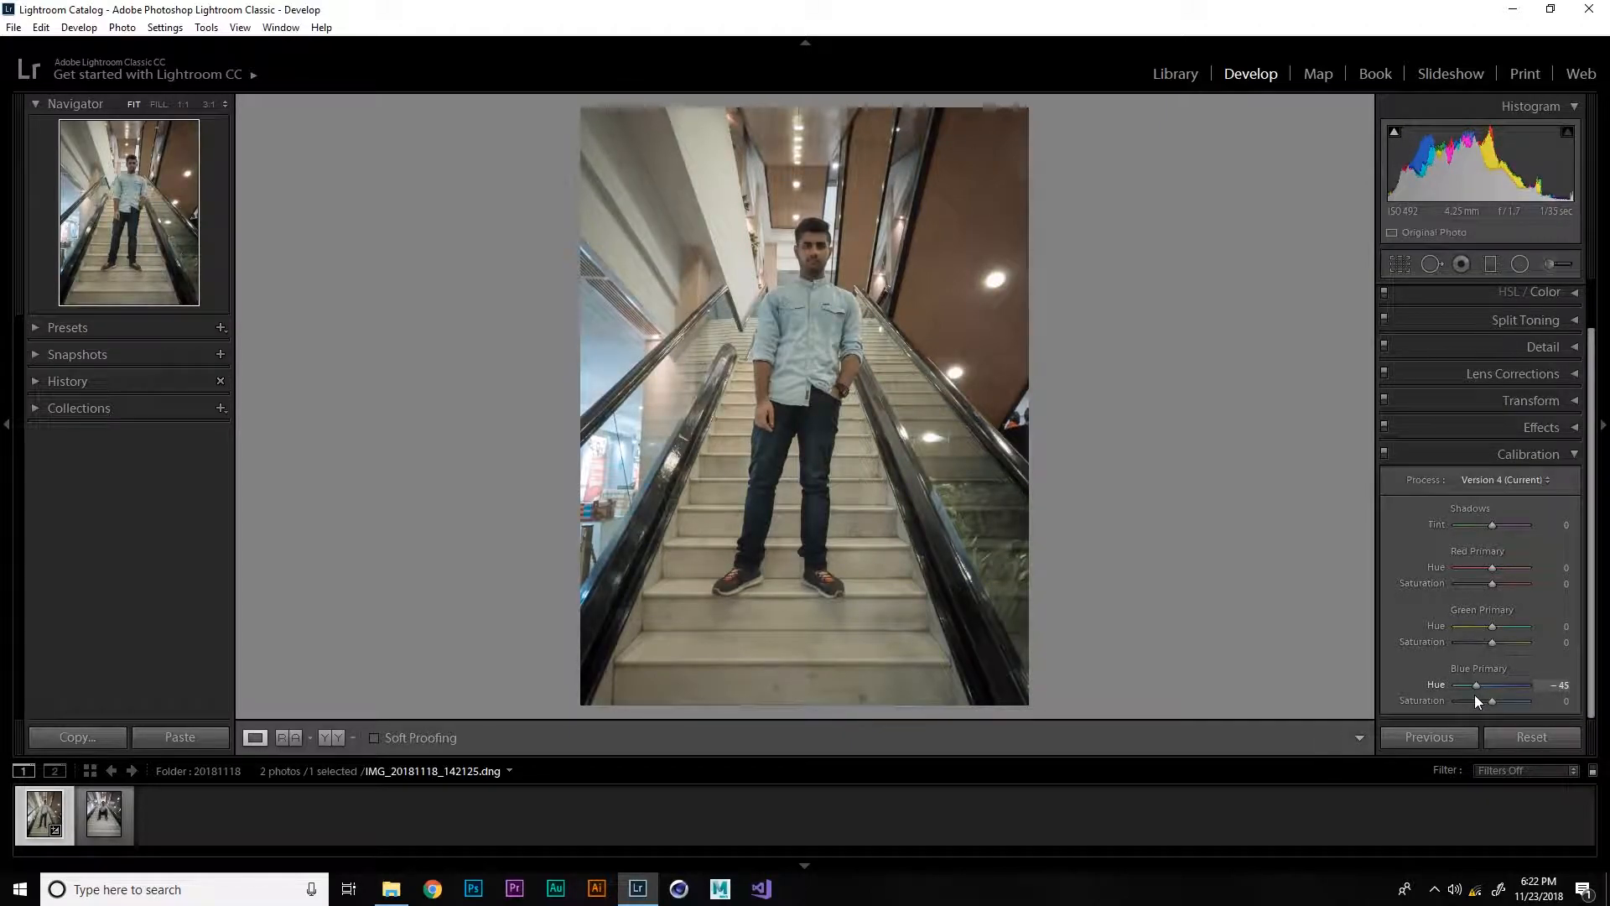
drag(1474, 694, 1471, 692)
drag(1471, 692, 1463, 696)
drag(1462, 696, 1465, 696)
mouse_move(1494, 702)
mouse_down()
mouse_move(1533, 704)
mouse_move(1501, 701)
mouse_up()
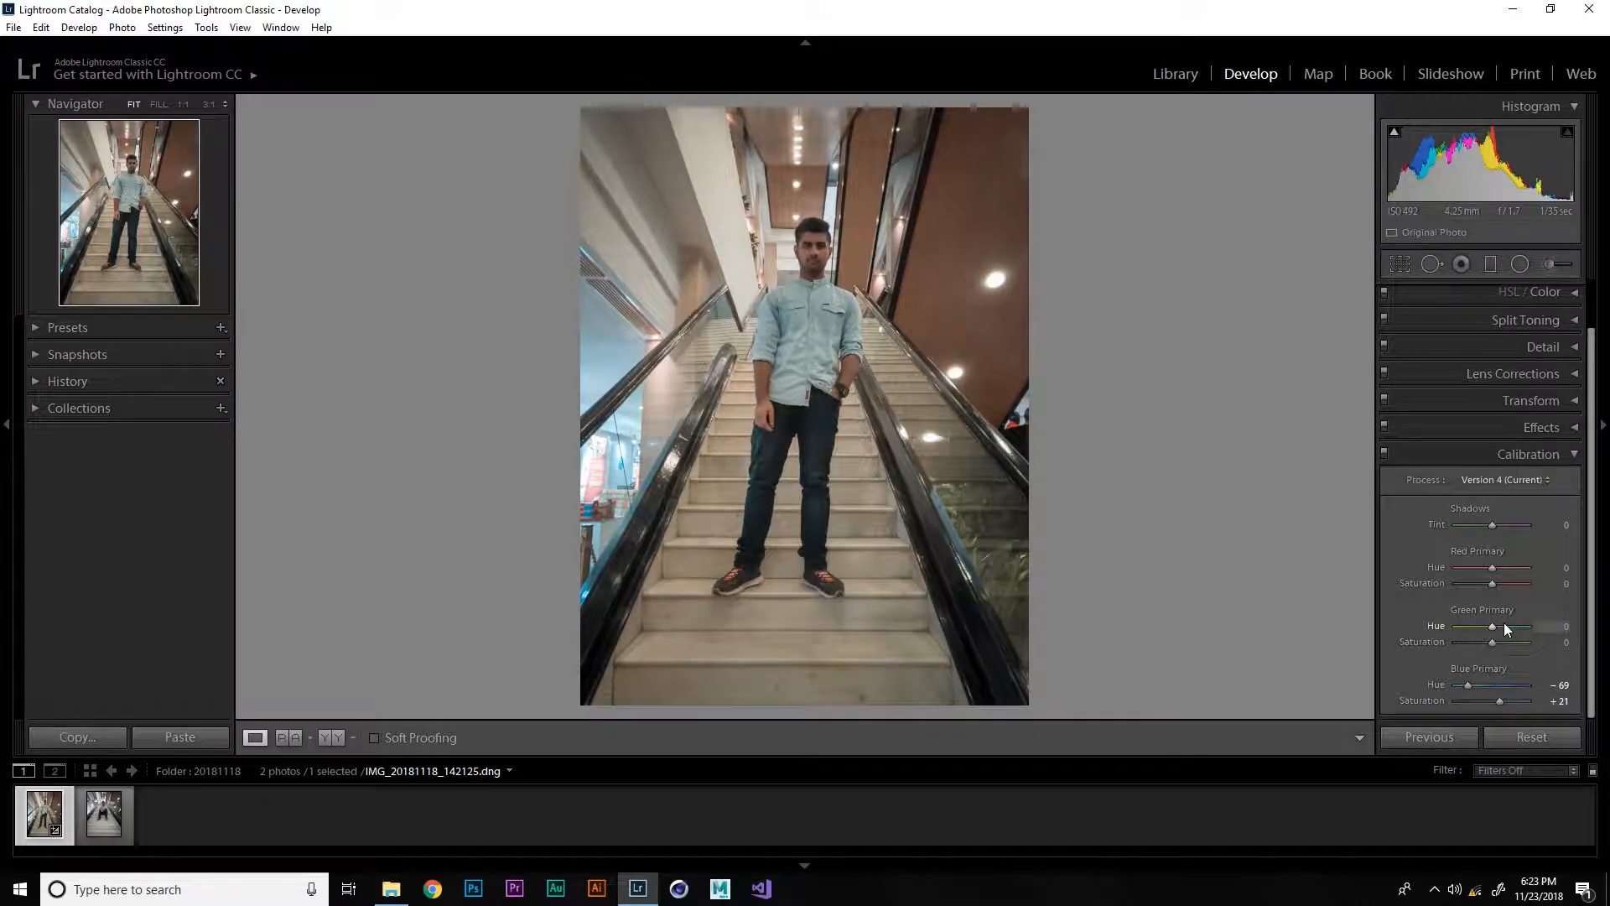
Inspect the plants beside the escalator up close and set the Green Primary Hue to -43 and Saturation to -33
click(1011, 574)
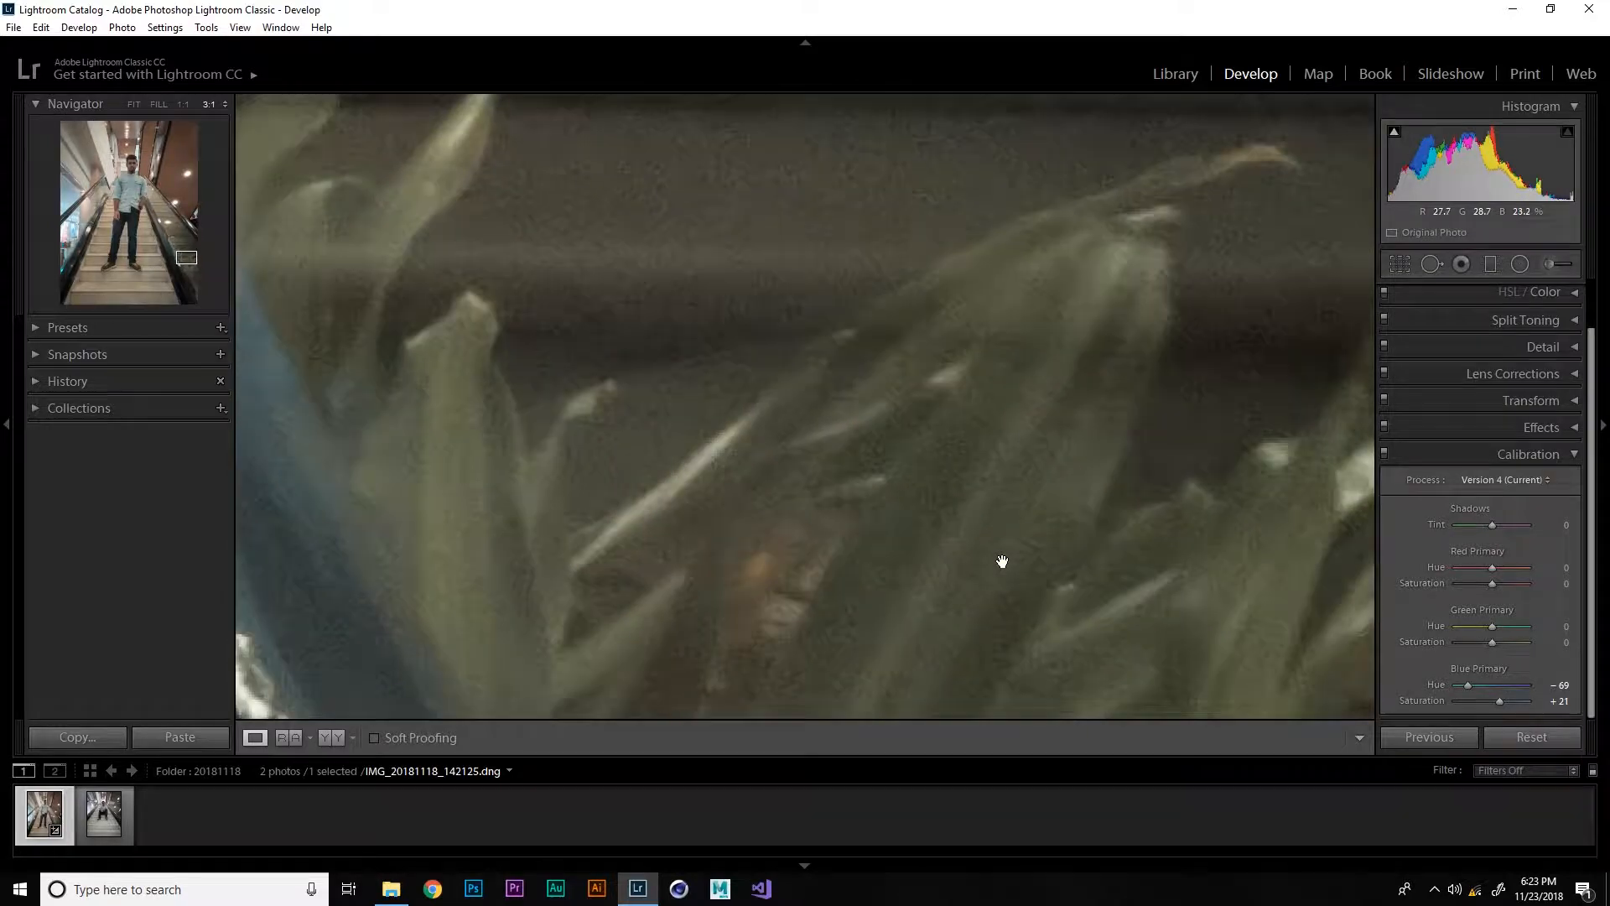
drag(863, 374, 991, 561)
click(991, 560)
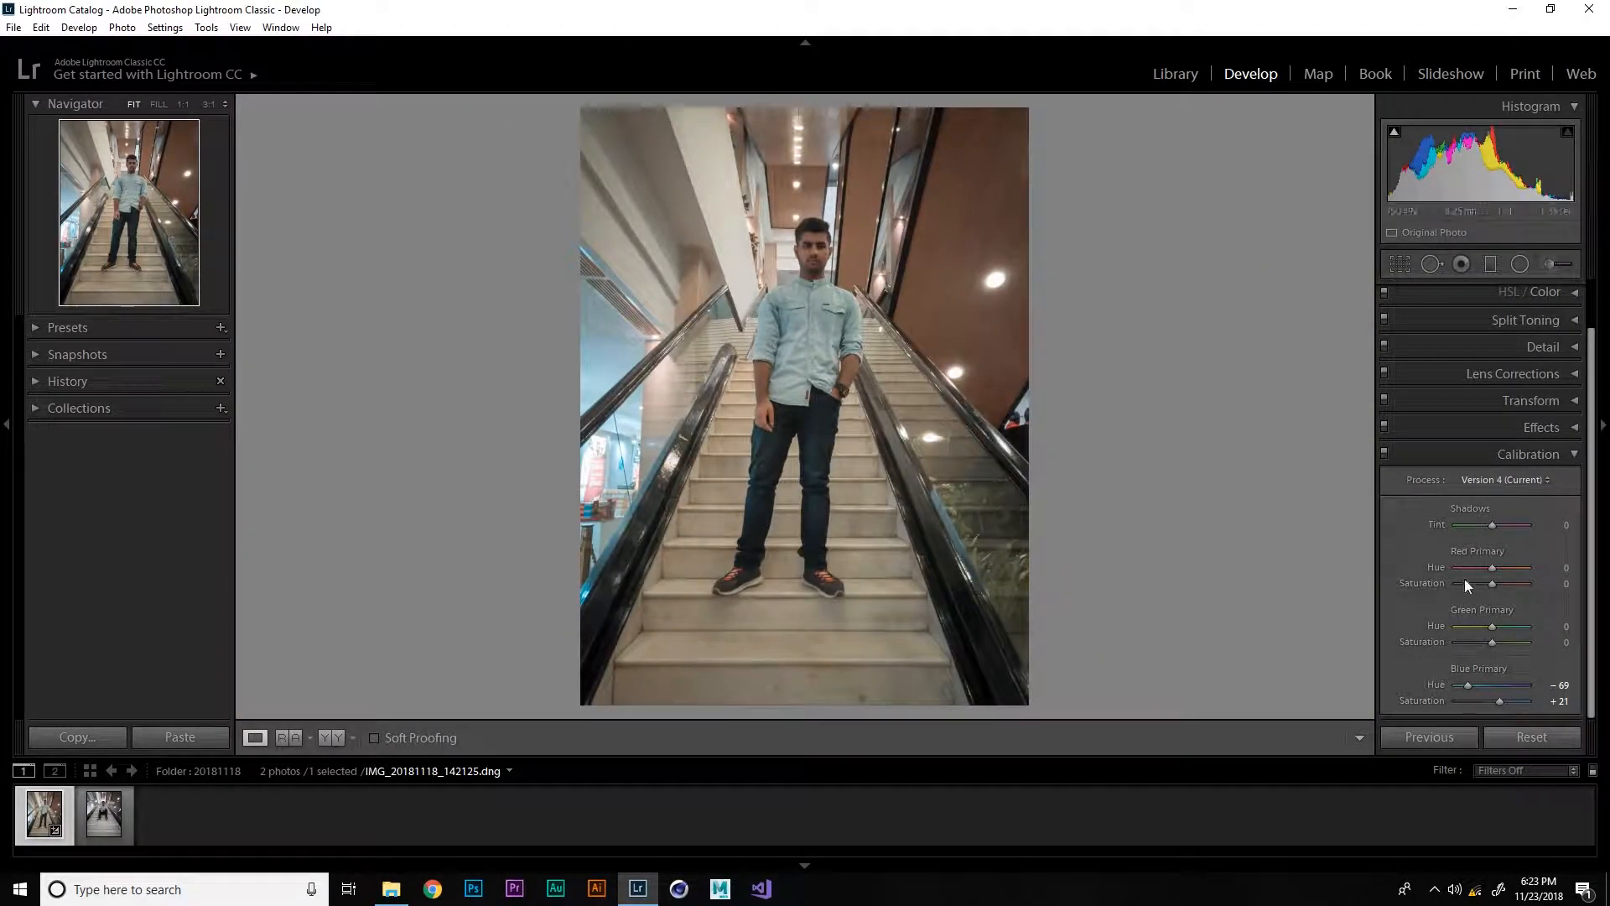
mouse_move(1492, 629)
mouse_down()
mouse_move(1466, 627)
mouse_move(1479, 642)
mouse_up()
Check the face up close, try Red Primary Saturation at -45 and reset it to 0
click(822, 246)
drag(822, 246, 546, 593)
drag(1491, 583, 1474, 584)
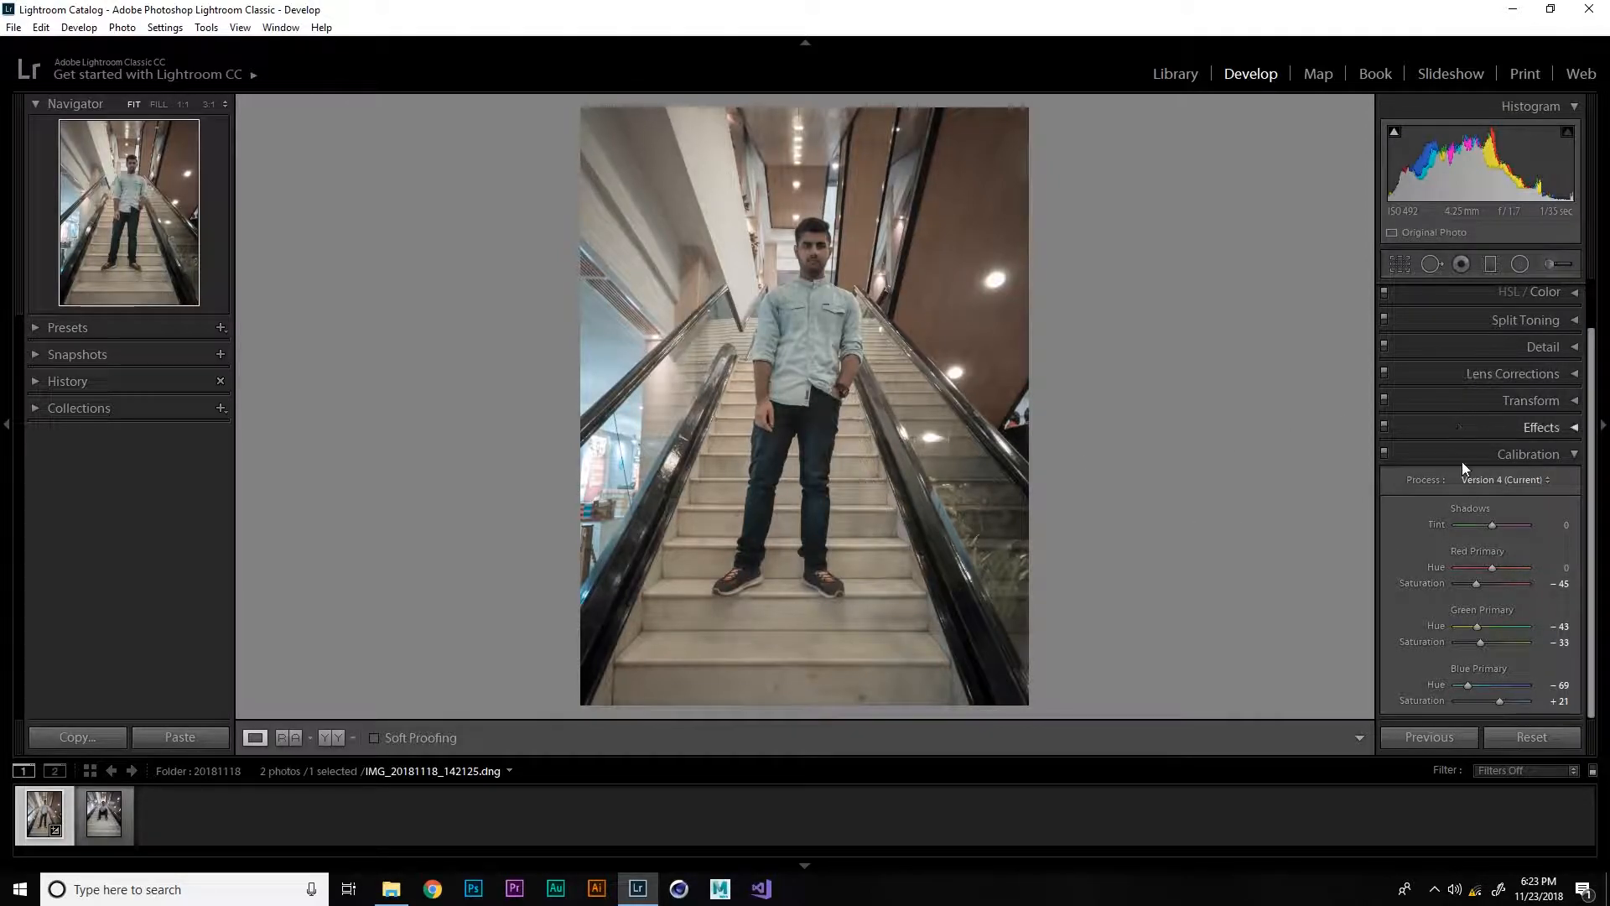
double_click(1429, 582)
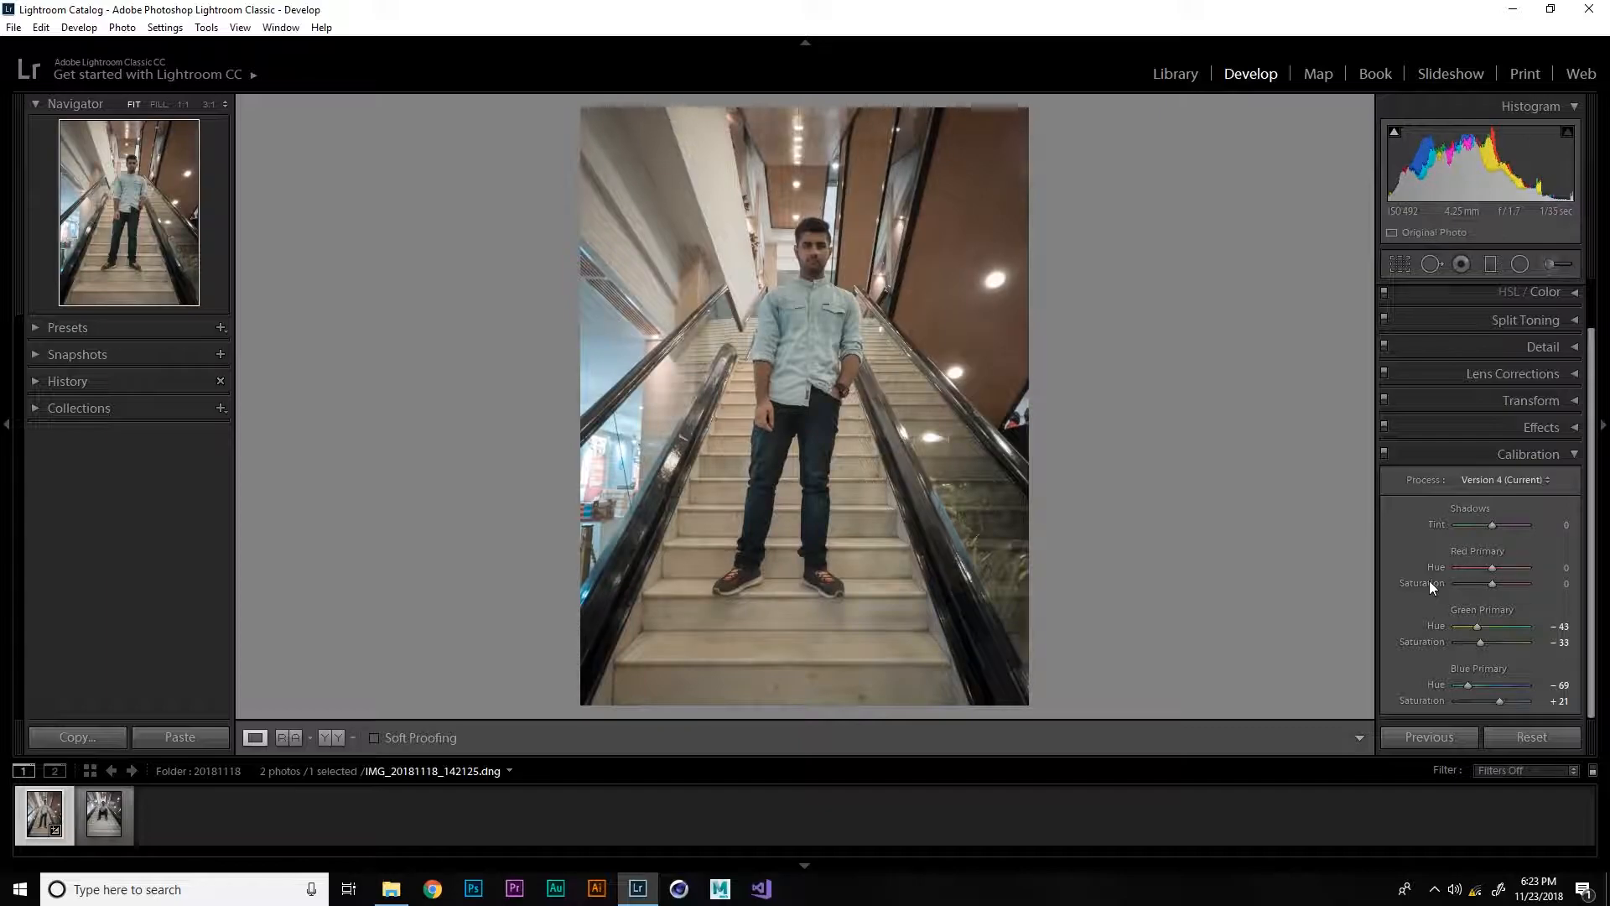
Set the Red Primary Saturation to -57 while viewing the shoe up close, and review the whole photo
drag(794, 605, 791, 528)
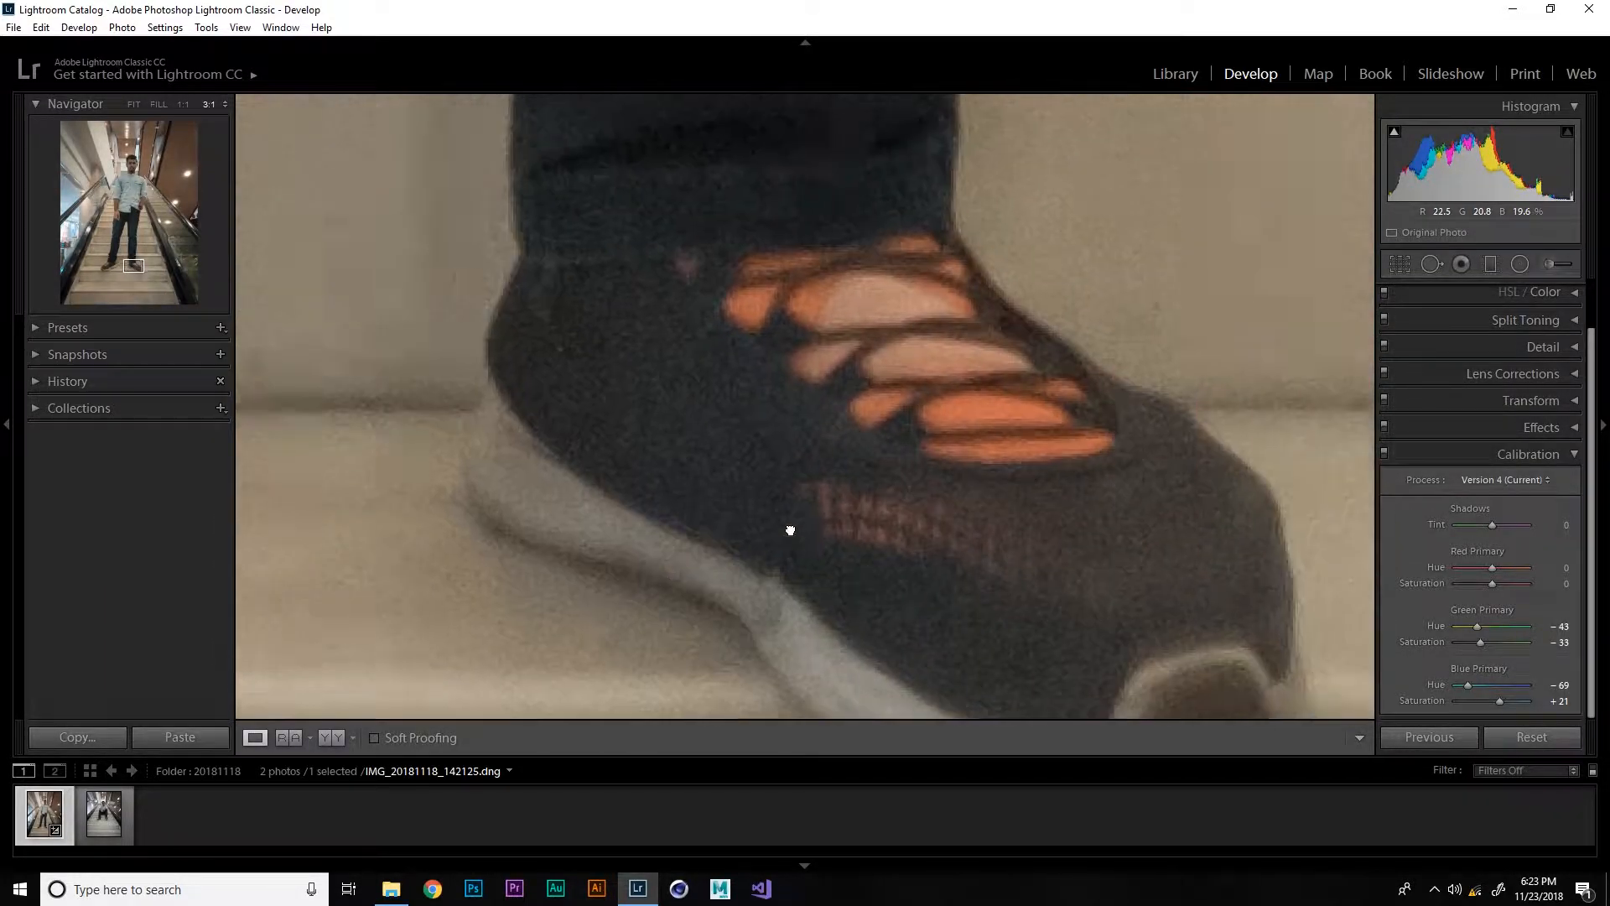
drag(1493, 584, 1473, 582)
click(1110, 513)
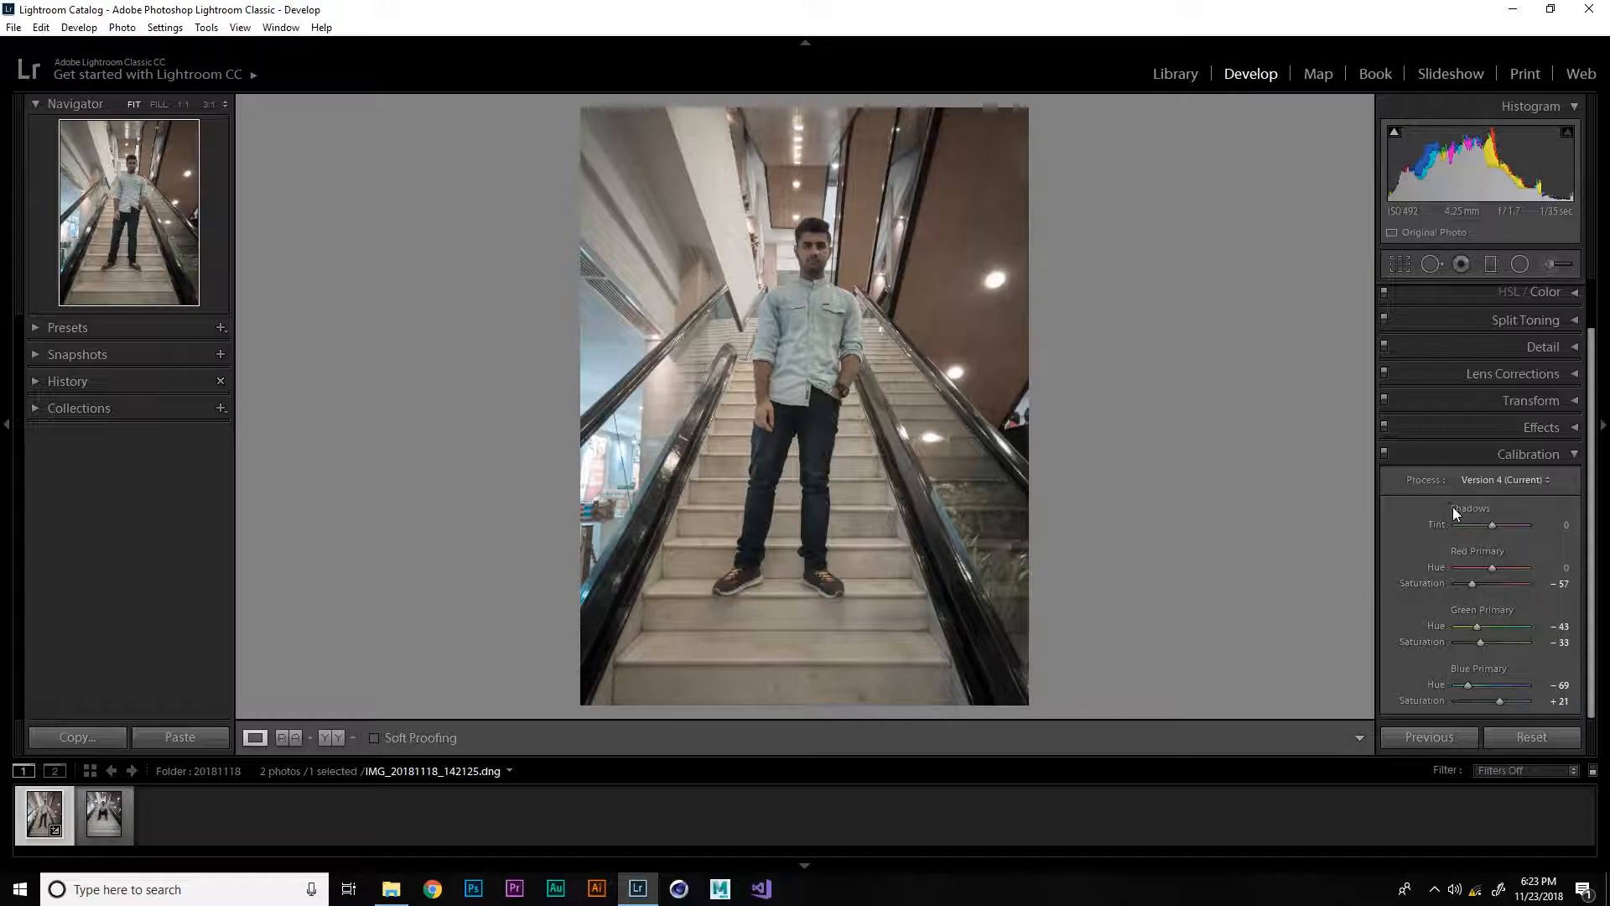
click(1599, 546)
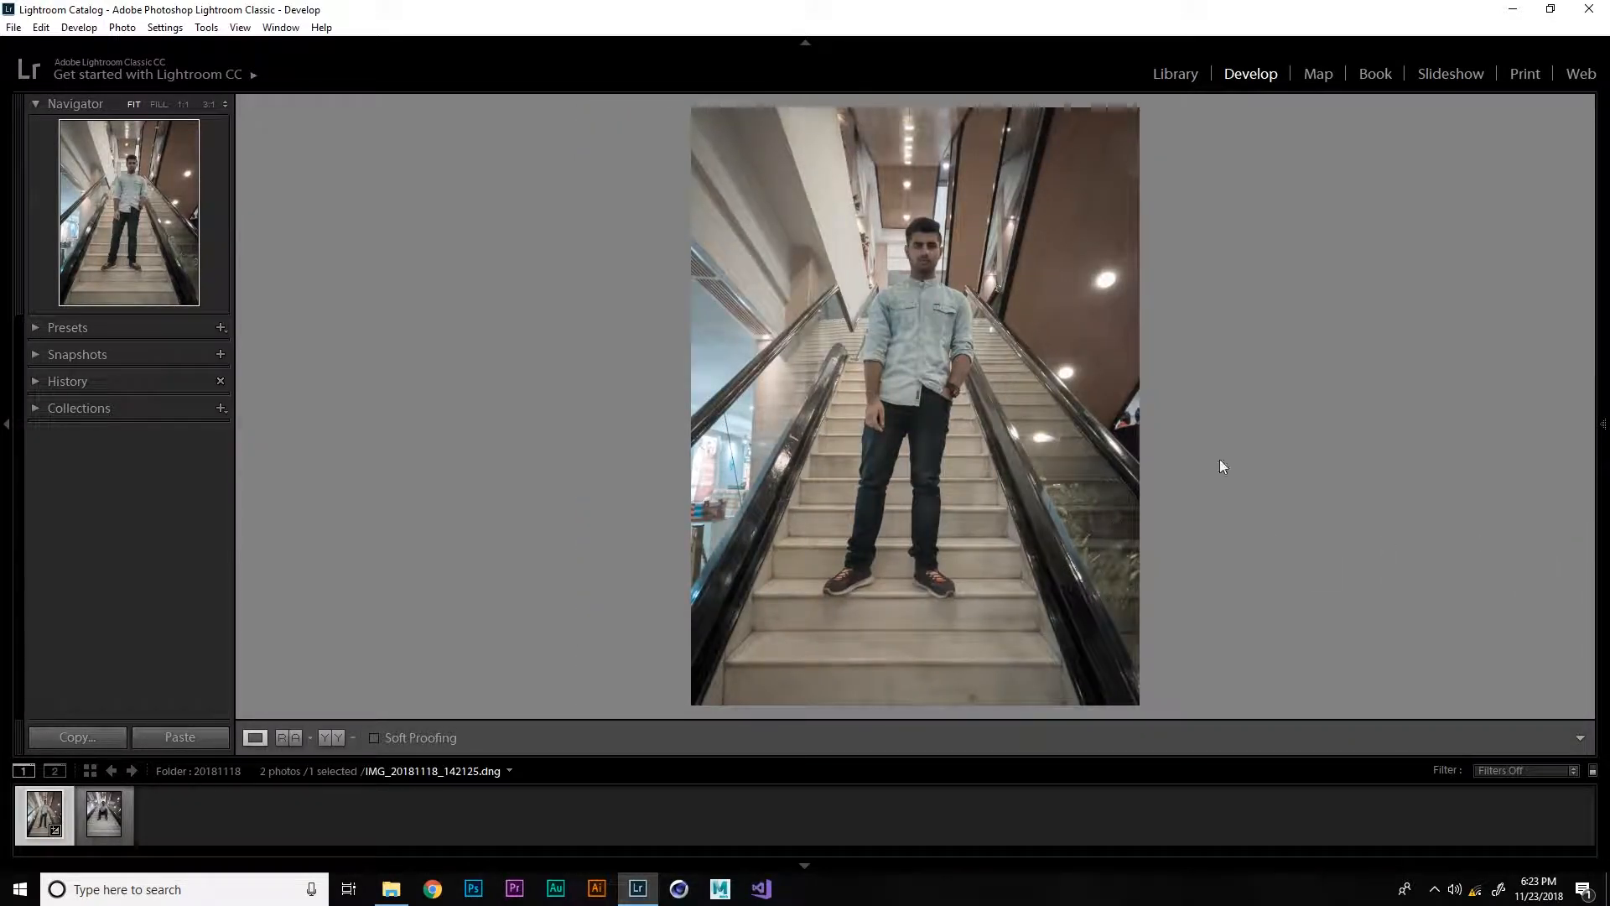
click(1604, 426)
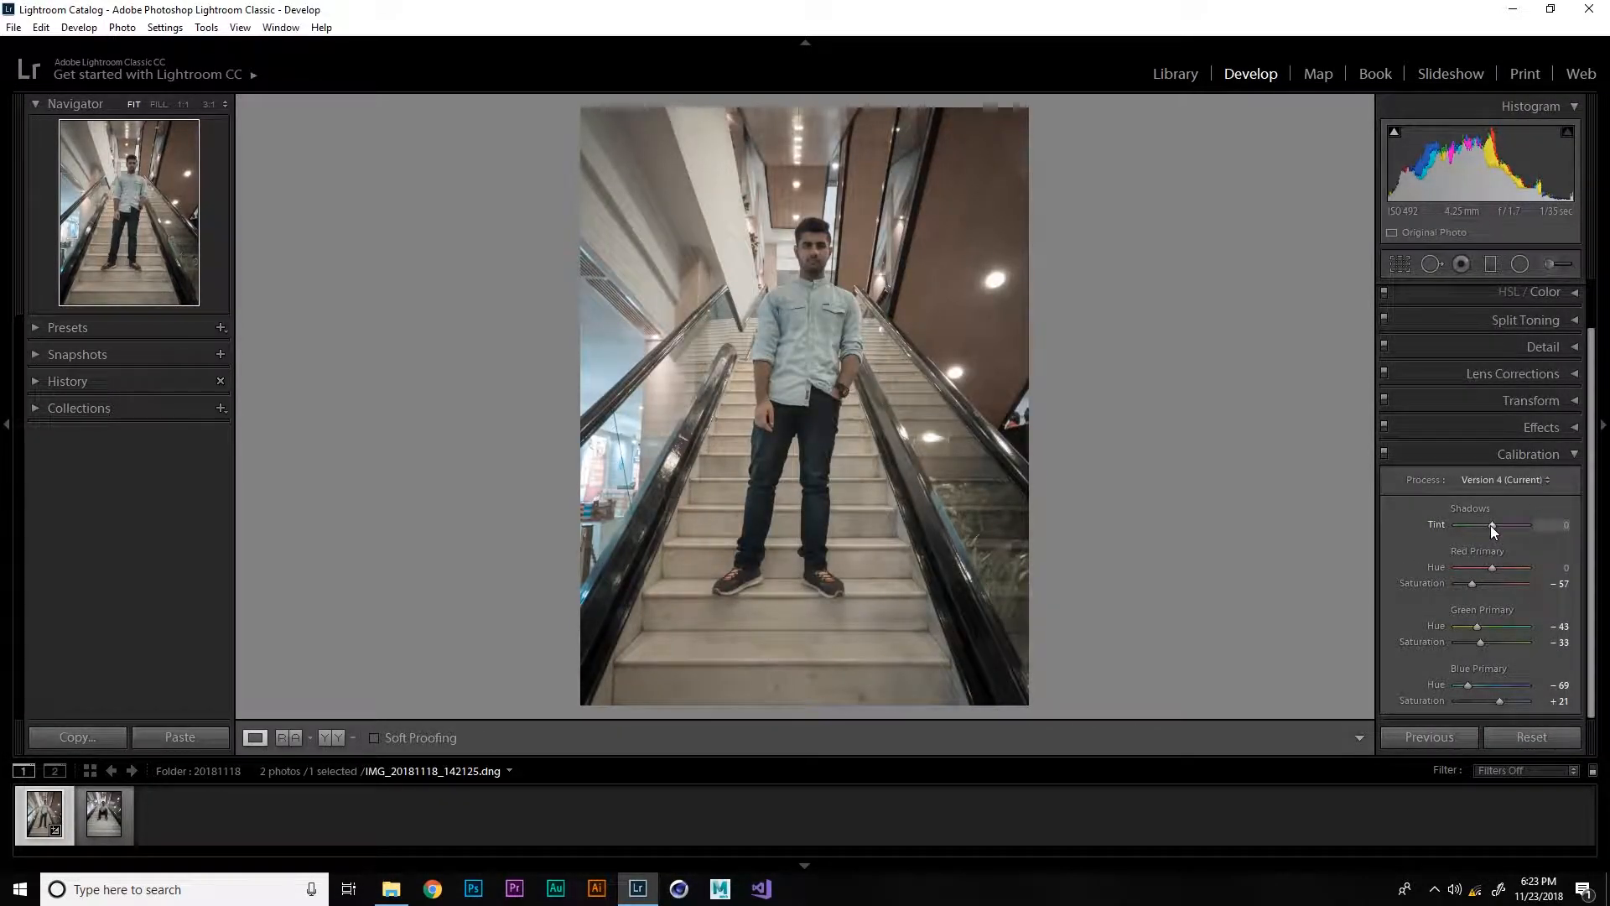
Compare positive and negative Shadows Tint, set it to -10 and close the Calibration settings
drag(1488, 525, 1511, 542)
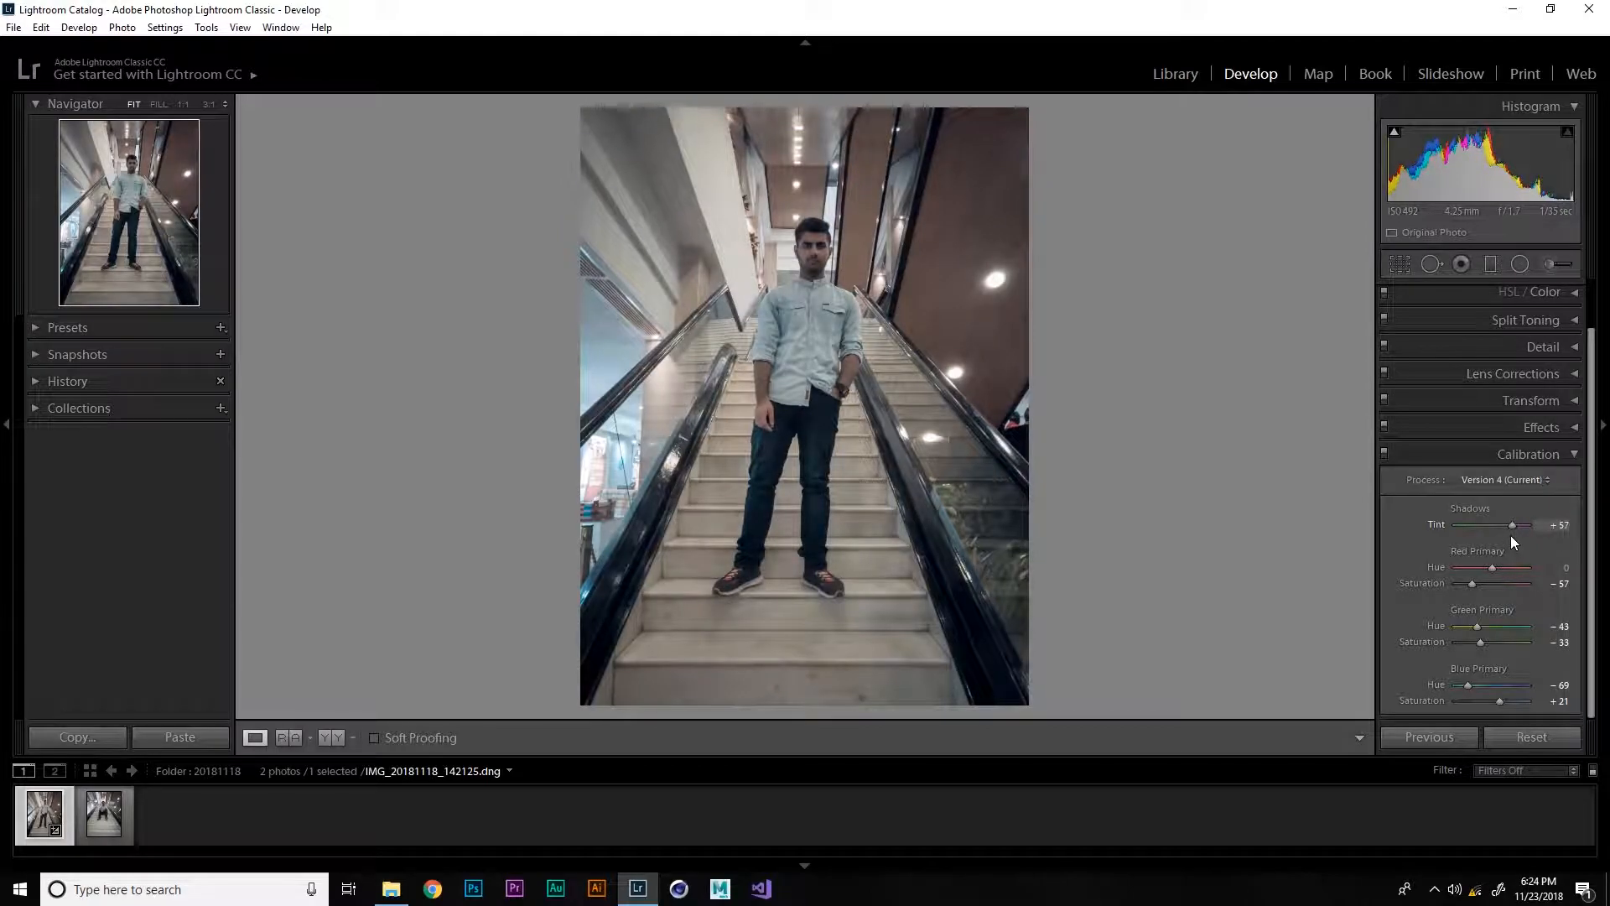
drag(1511, 536, 1482, 538)
click(1553, 525)
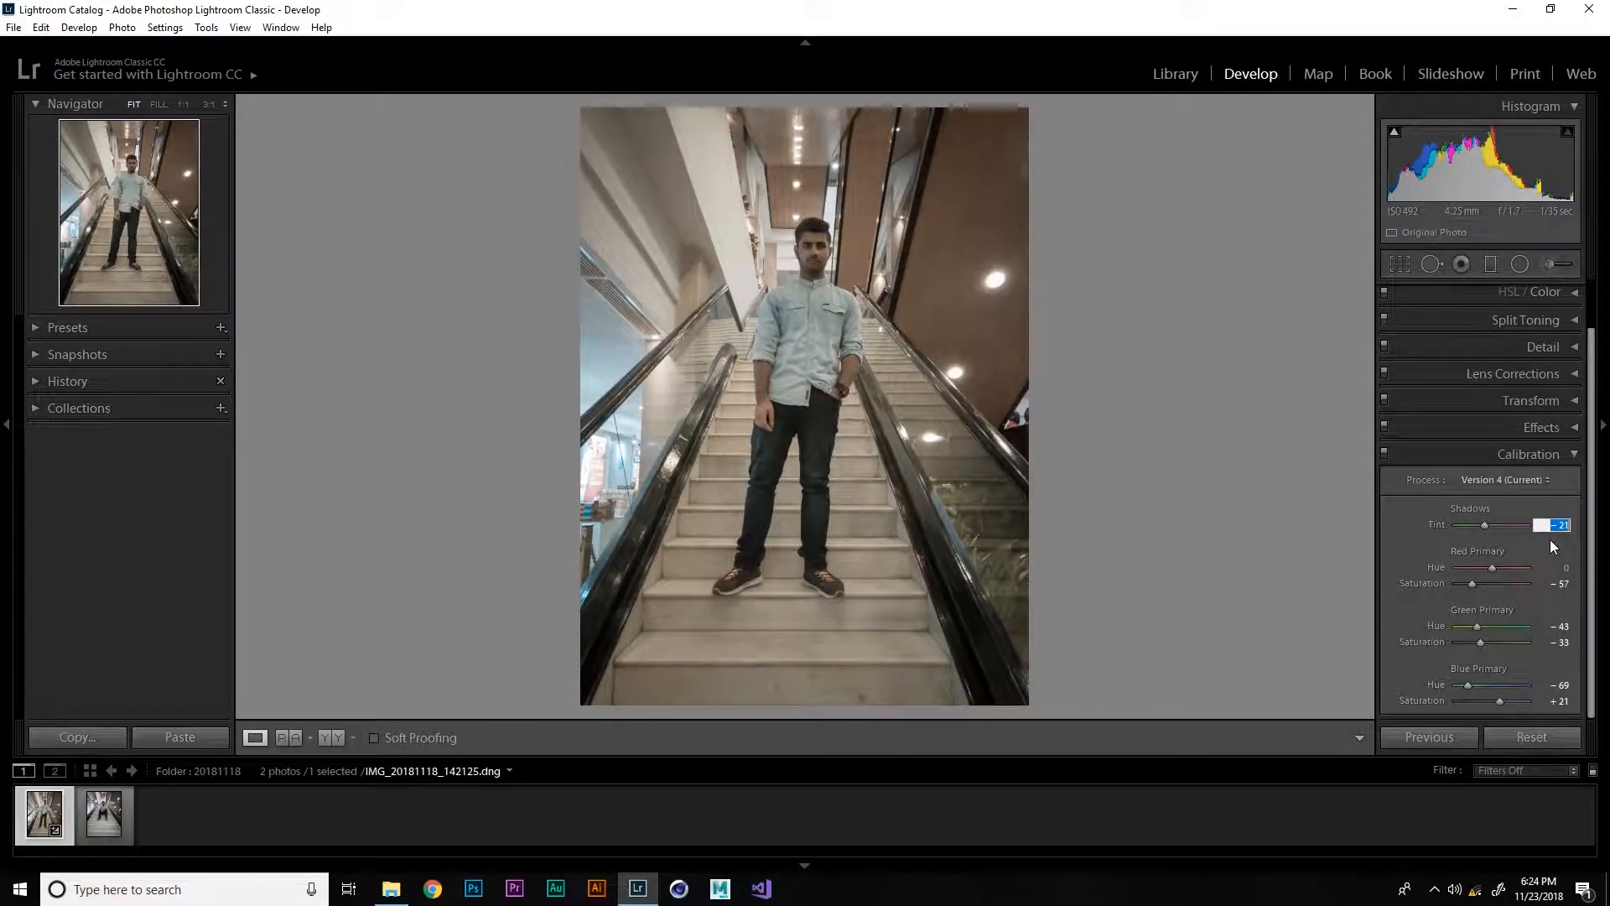
text(-10)
key(Return)
click(1560, 456)
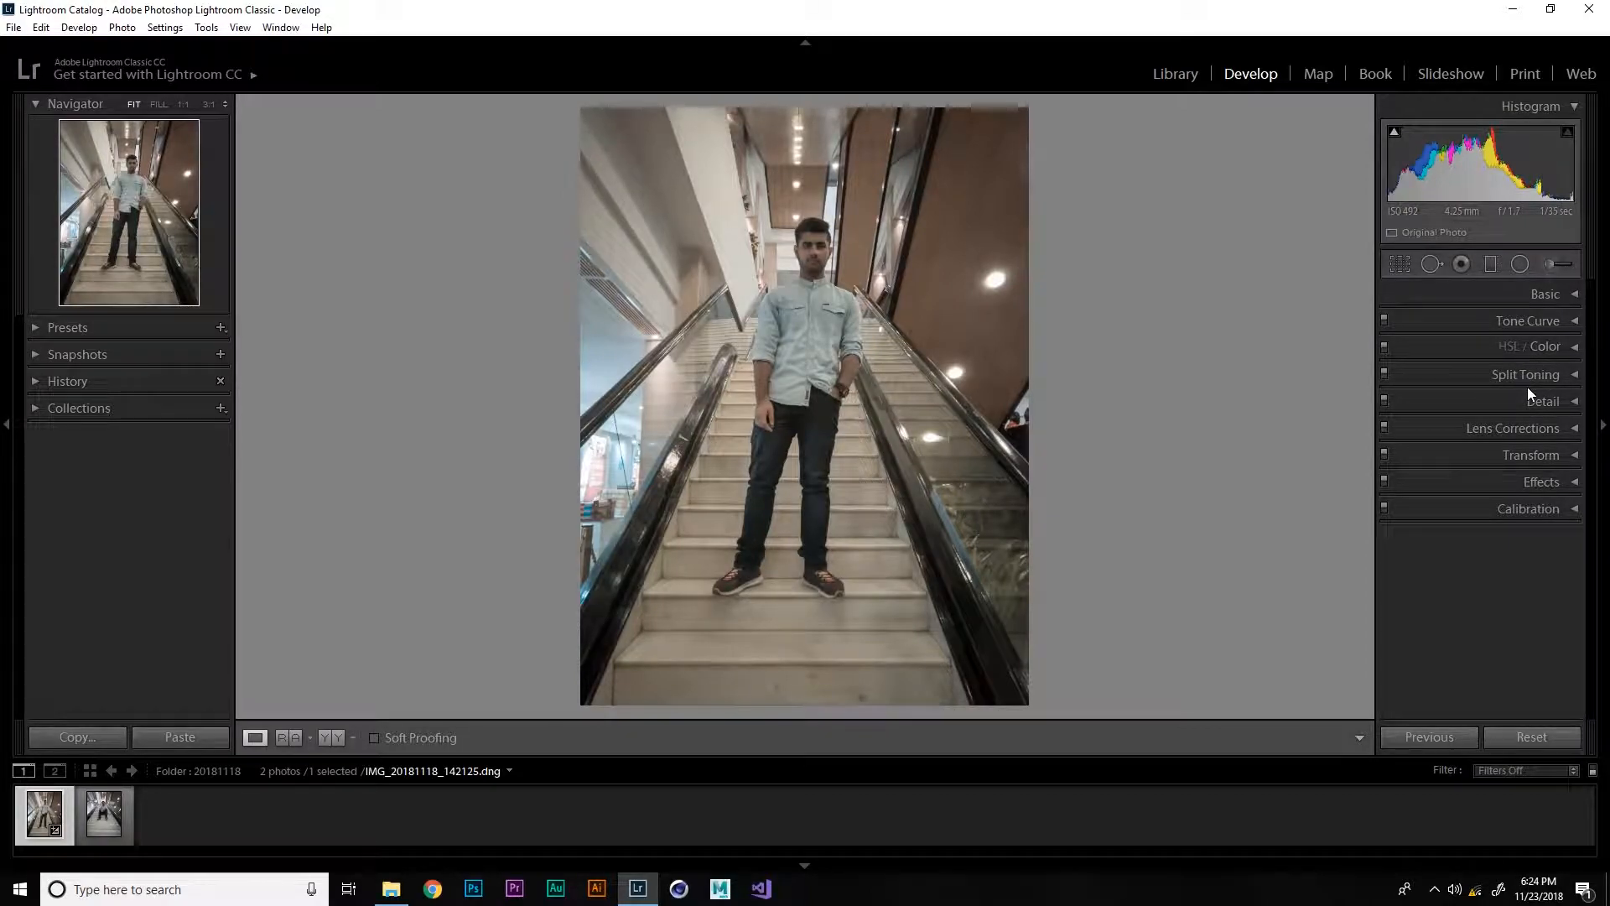
Open the HSL / Color settings and look through the Color view and the HSL Hue, Saturation and Luminance controls
click(1578, 347)
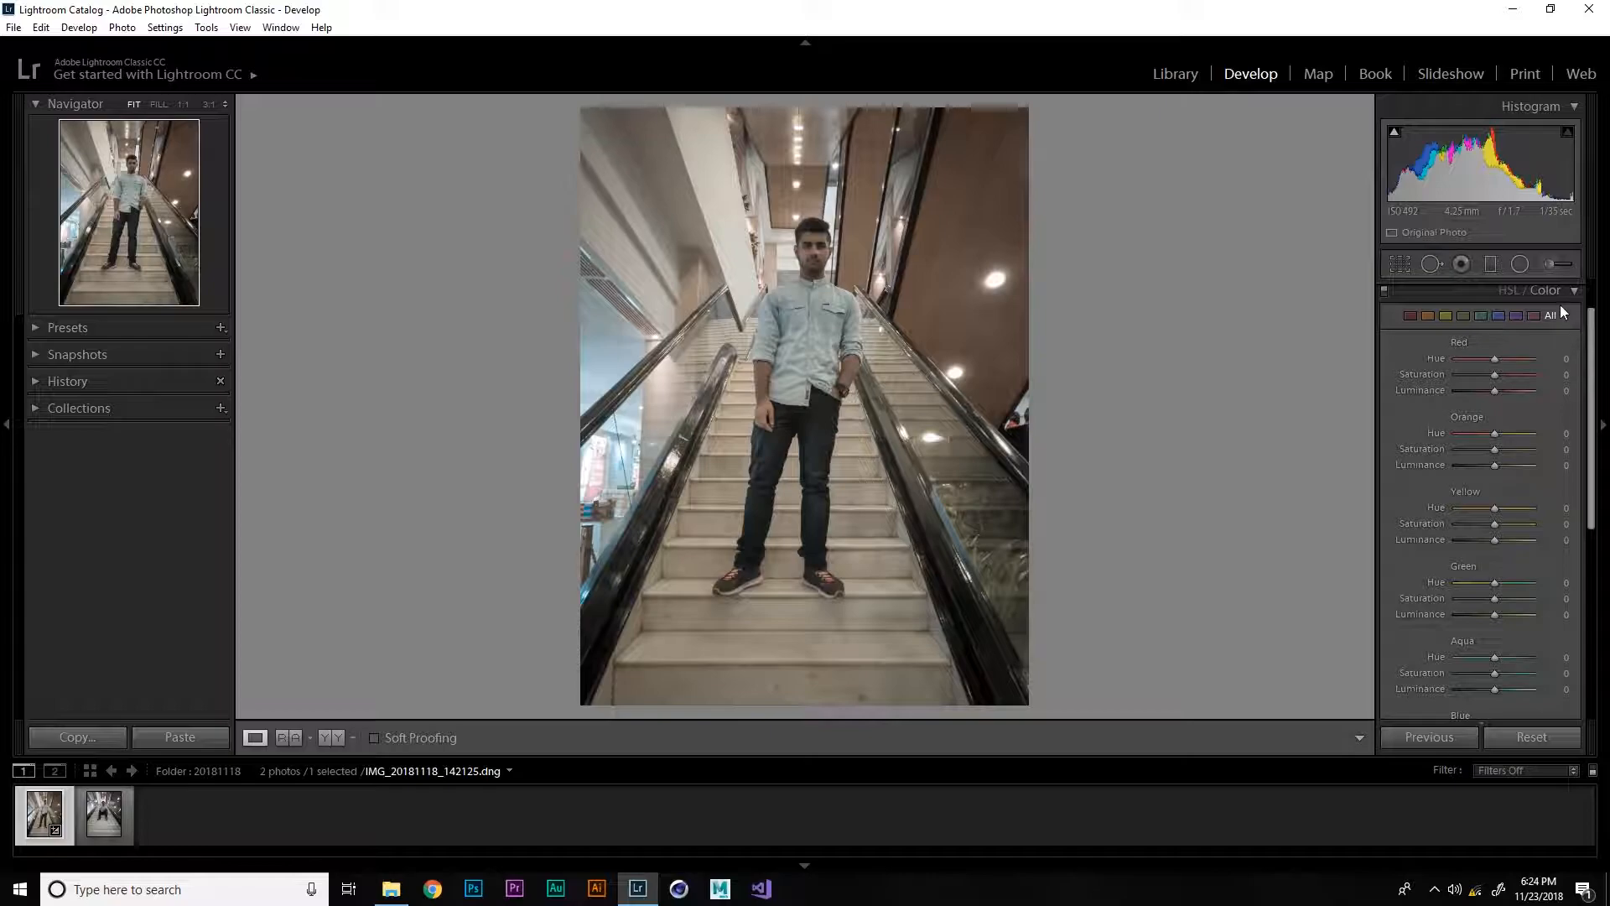
scroll(1509, 323, up, 1)
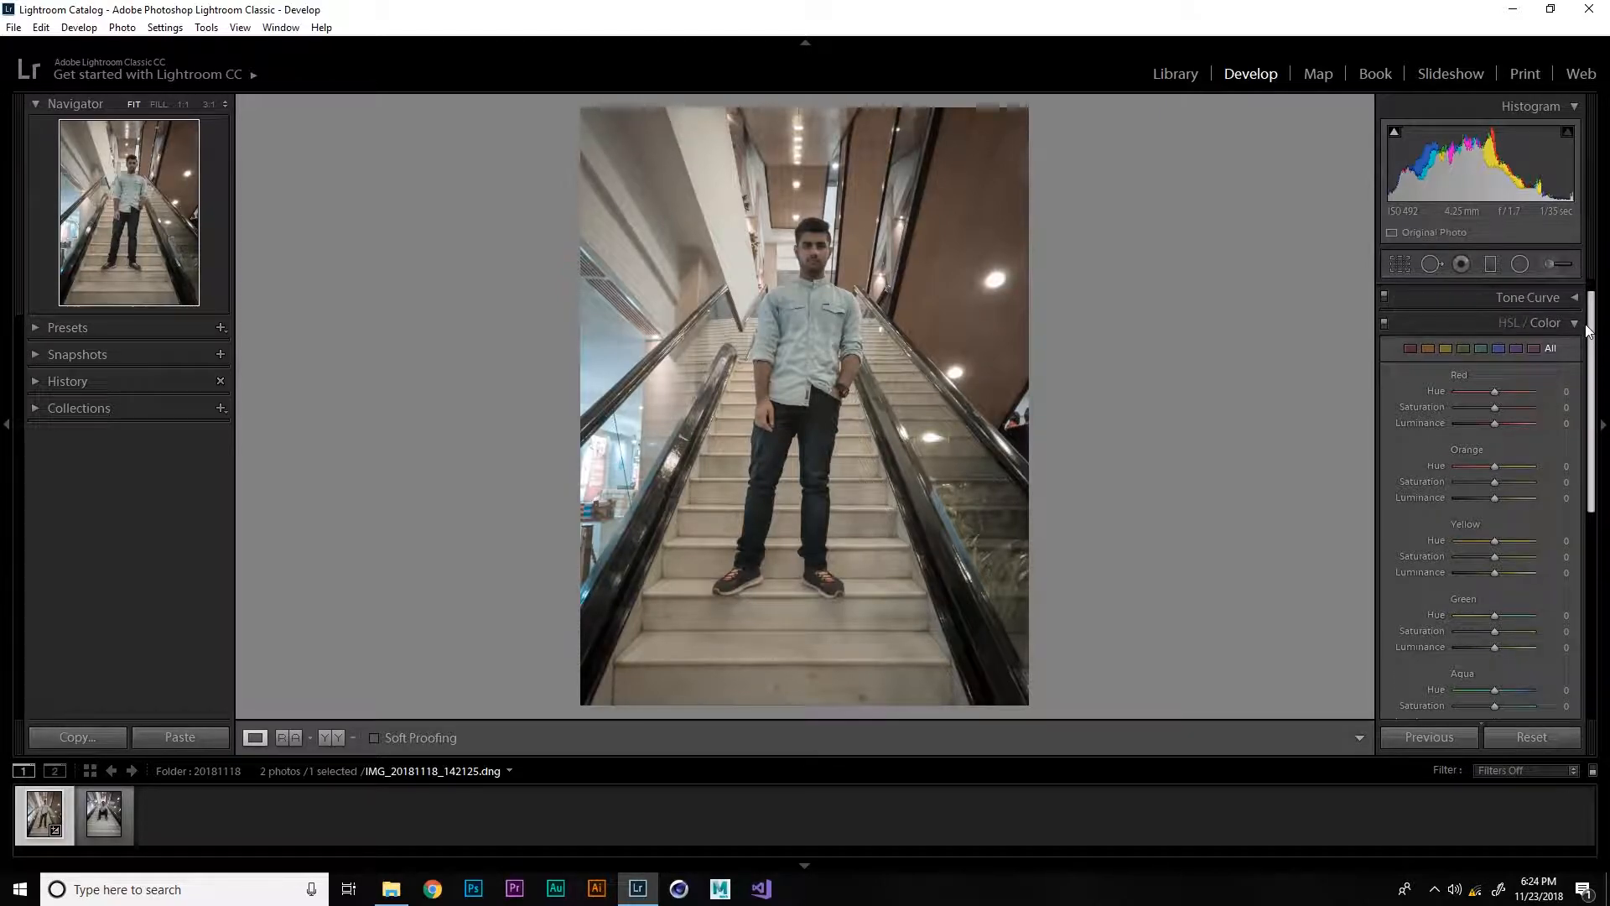
click(1507, 323)
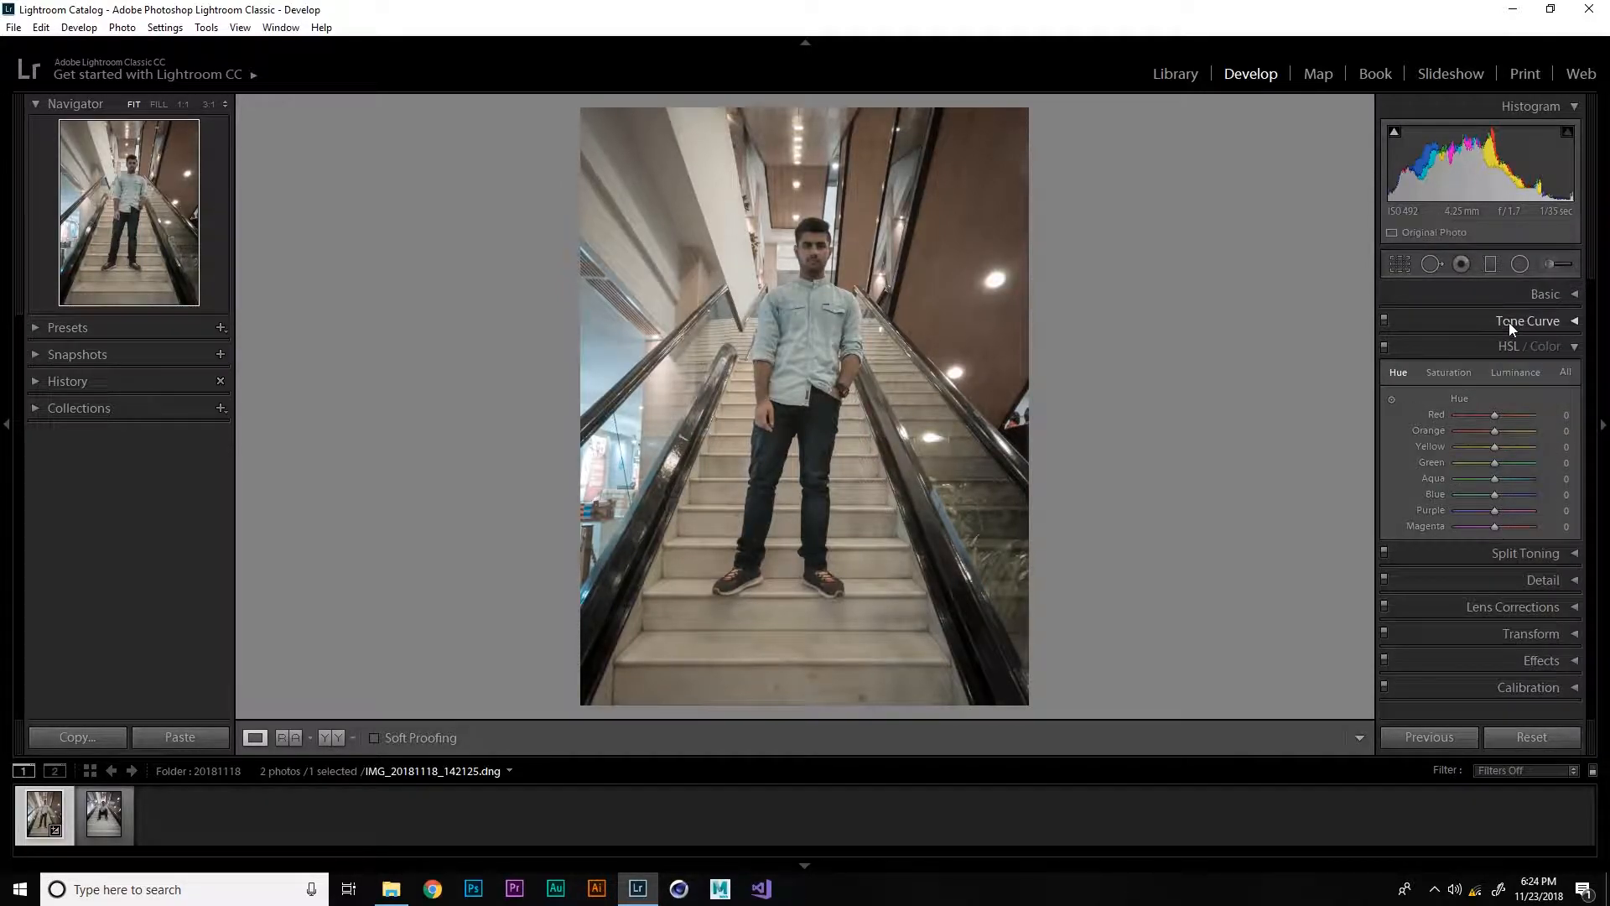
click(1547, 349)
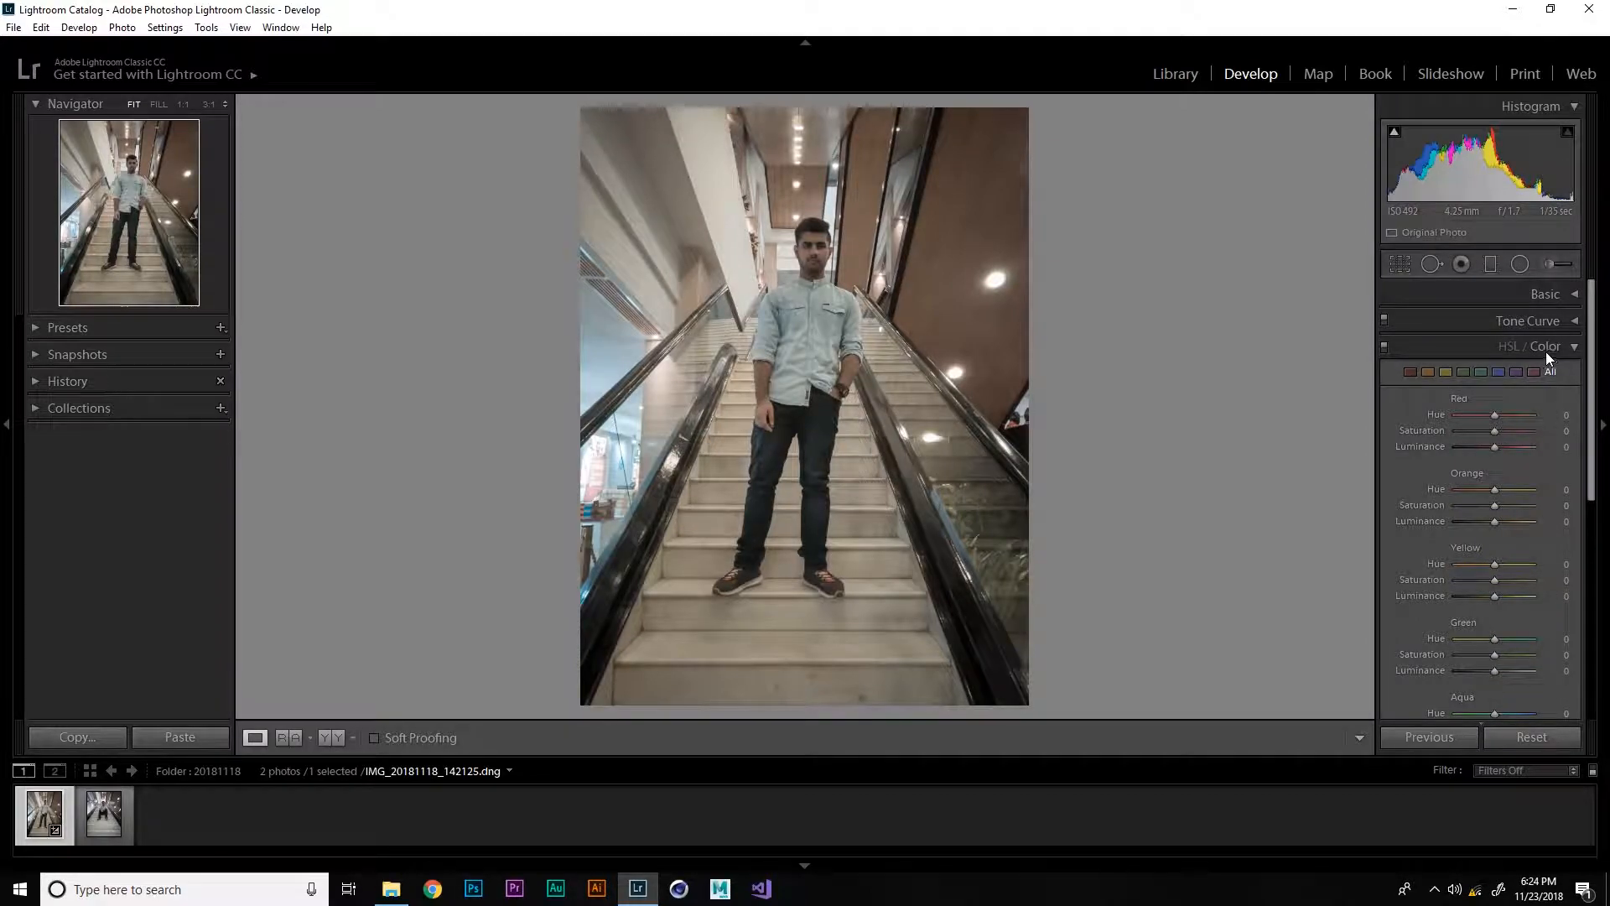
click(1509, 346)
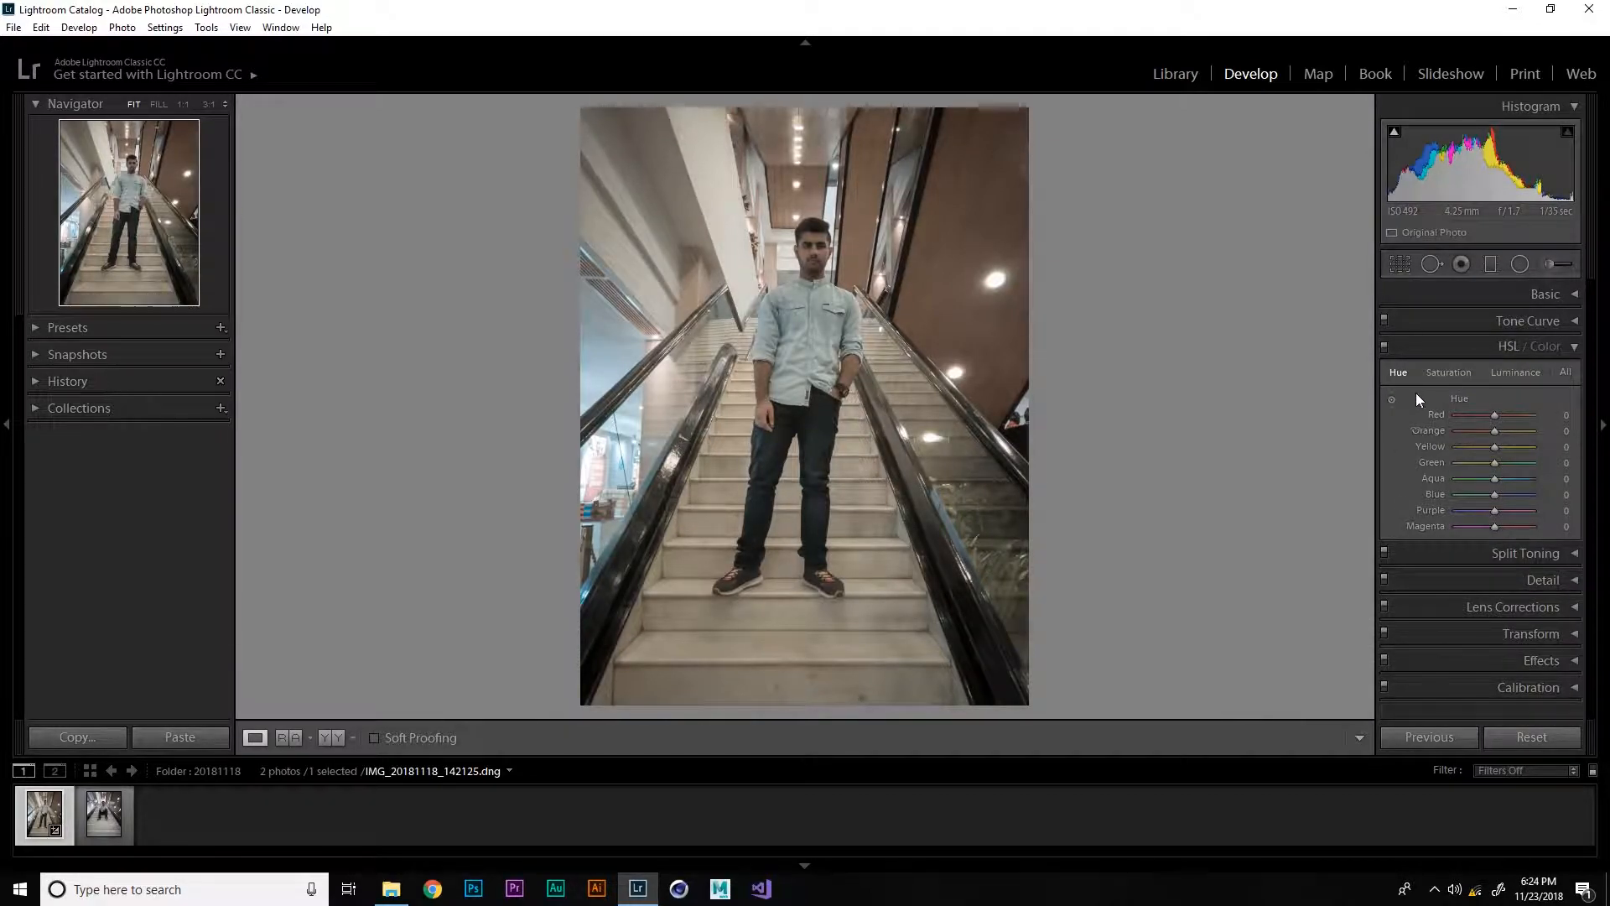
click(1457, 373)
click(1525, 373)
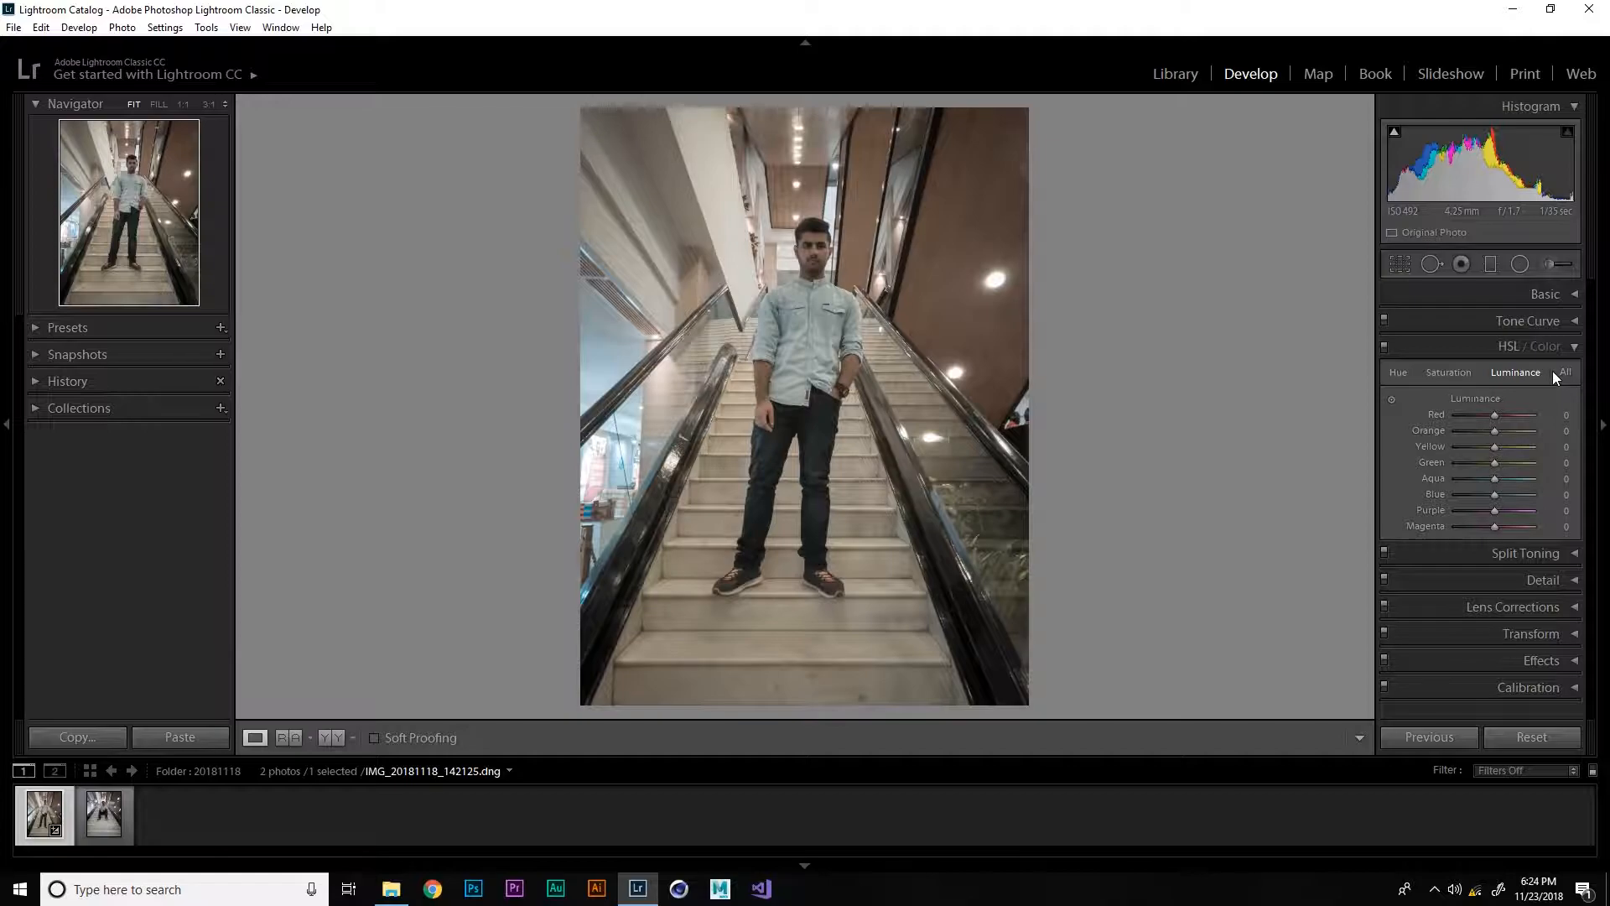
Display all HSL adjustments at once and switch to the Color view listing every colour's Hue, Saturation and Luminance
click(1564, 374)
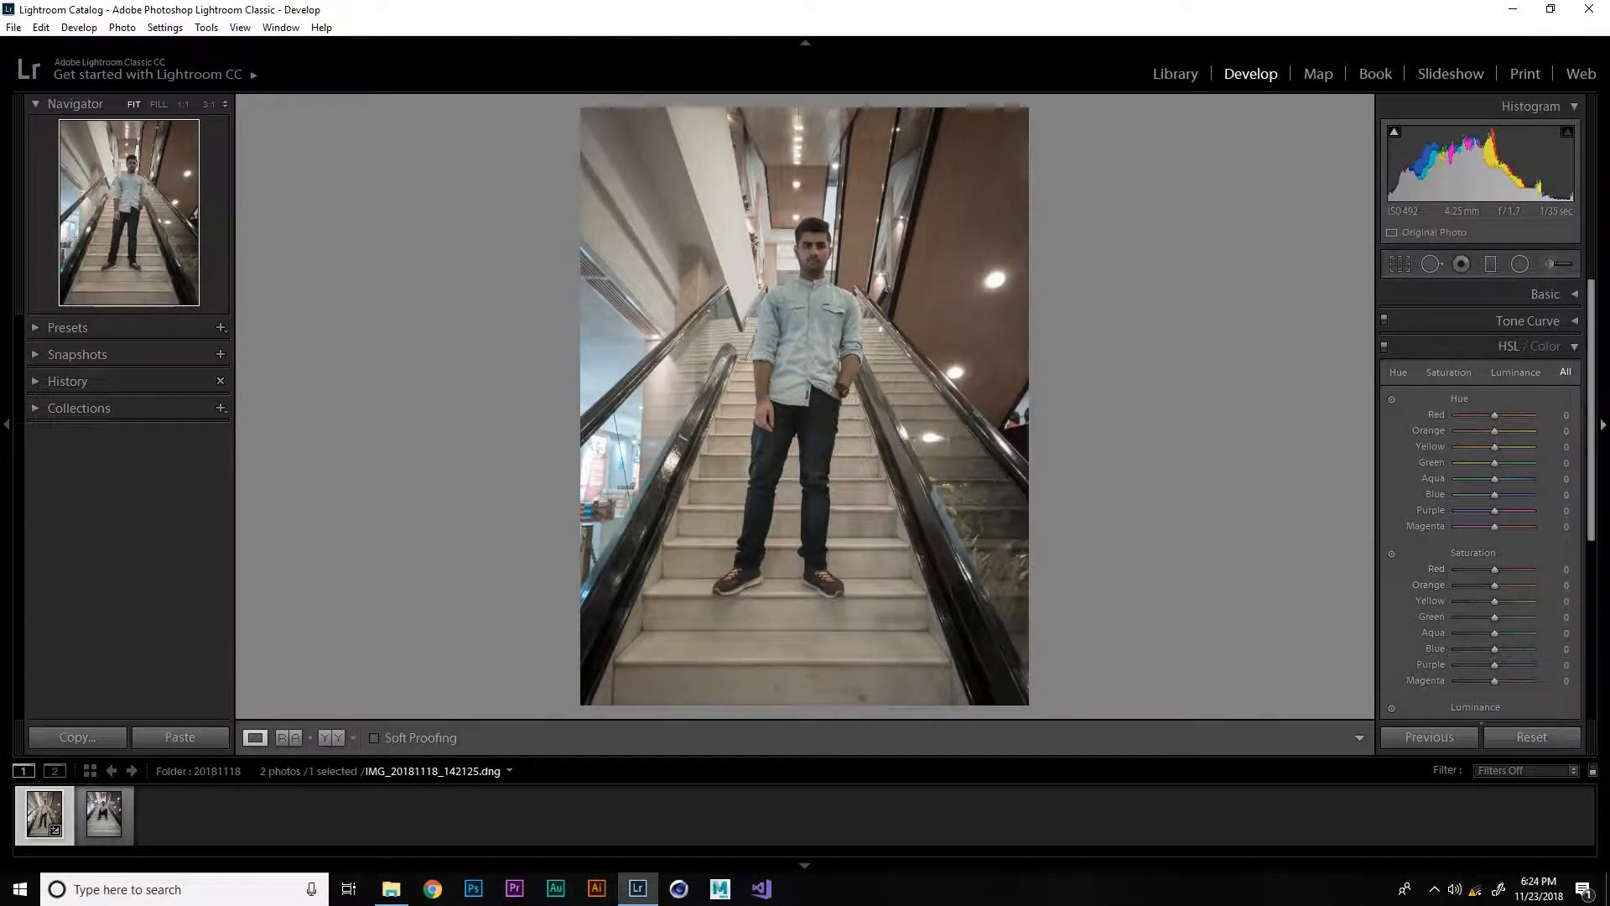
mouse_move(1592, 442)
mouse_down()
mouse_move(1606, 605)
mouse_move(1608, 438)
mouse_up()
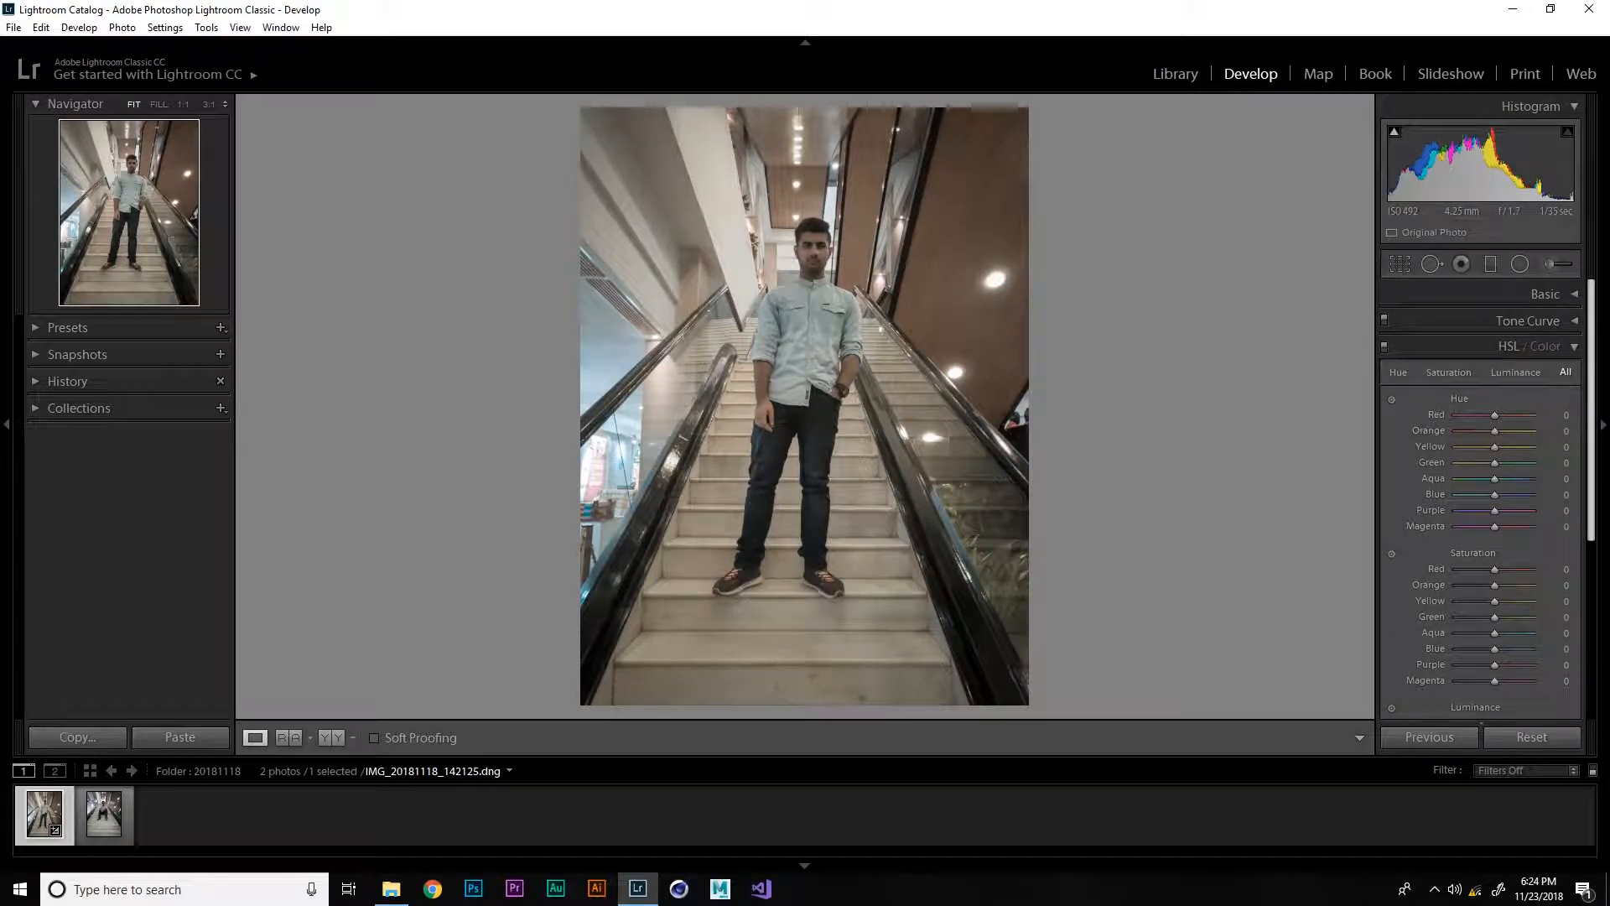
click(1547, 347)
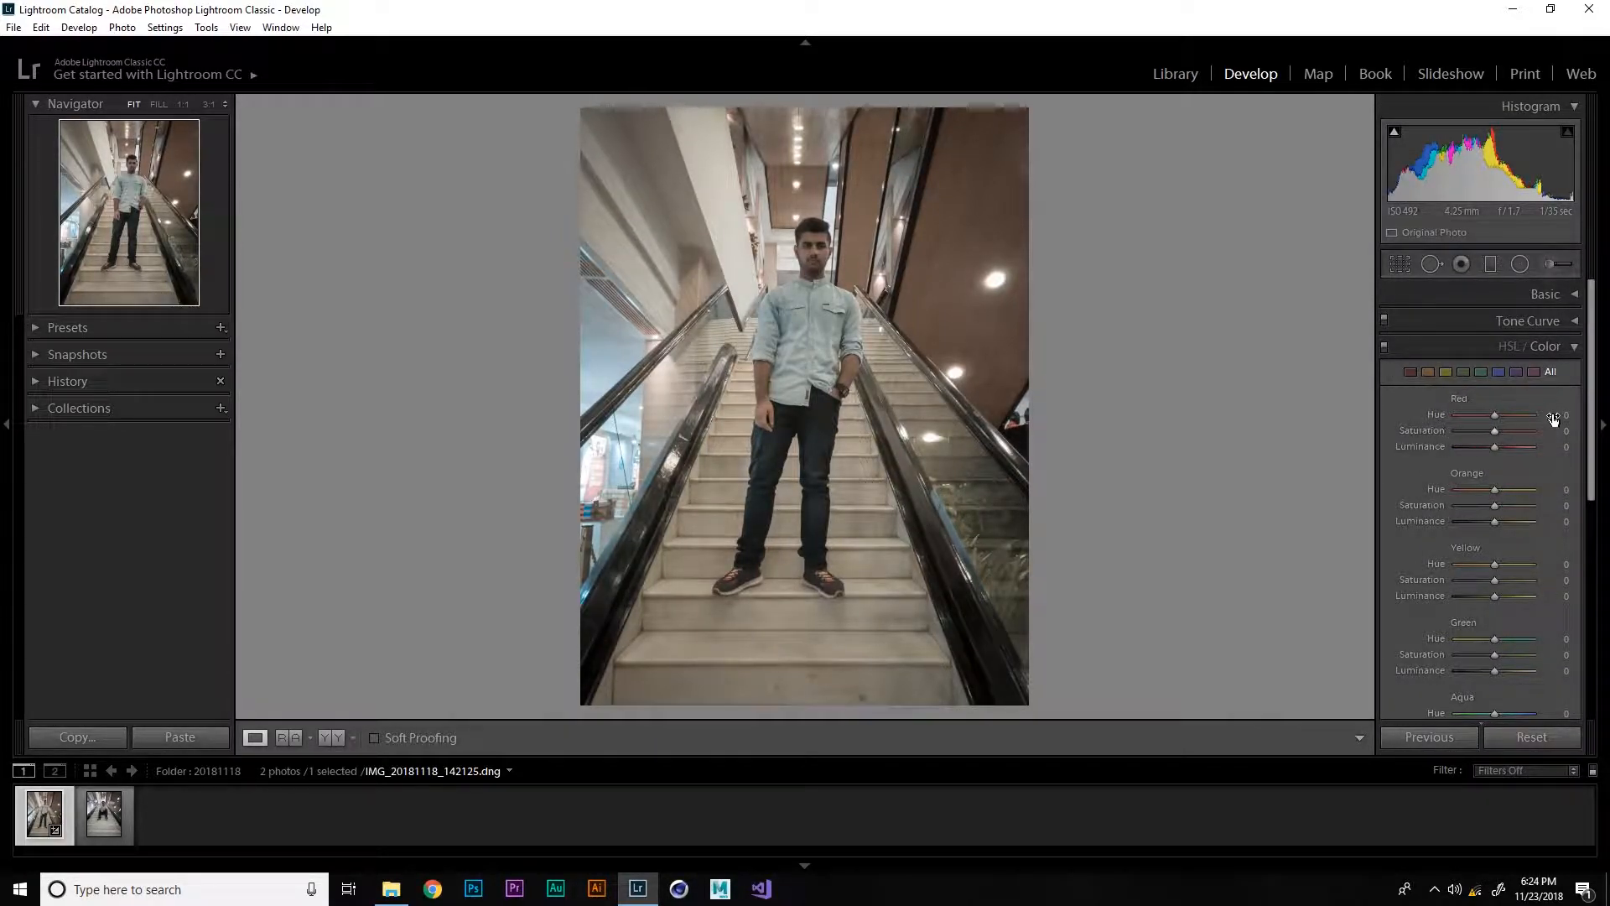
click(1597, 393)
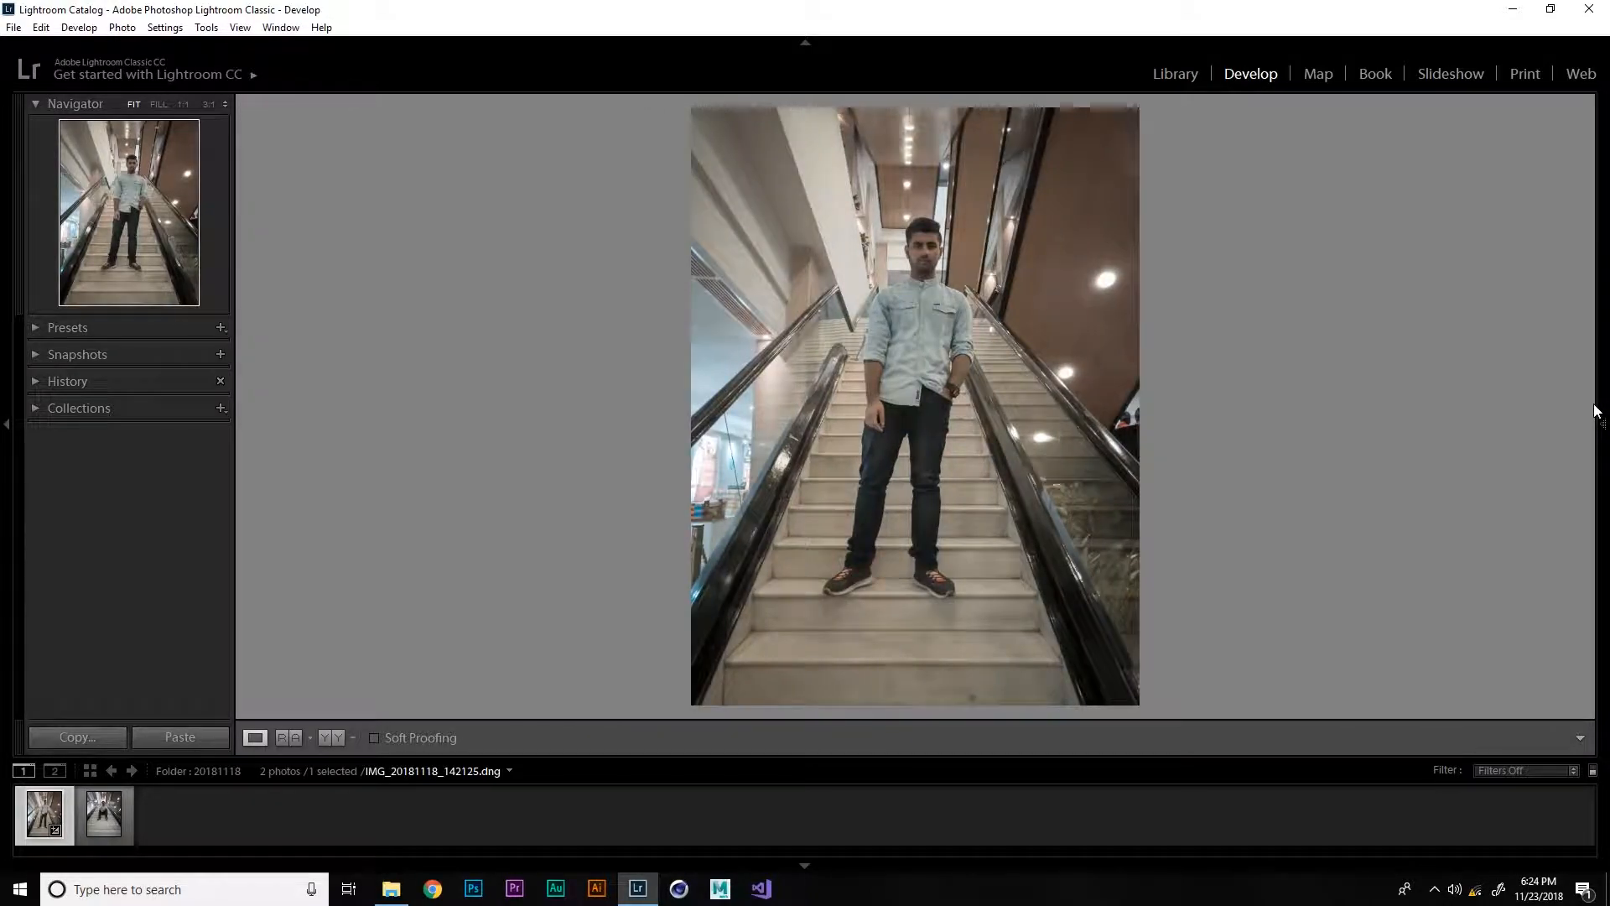
click(1603, 417)
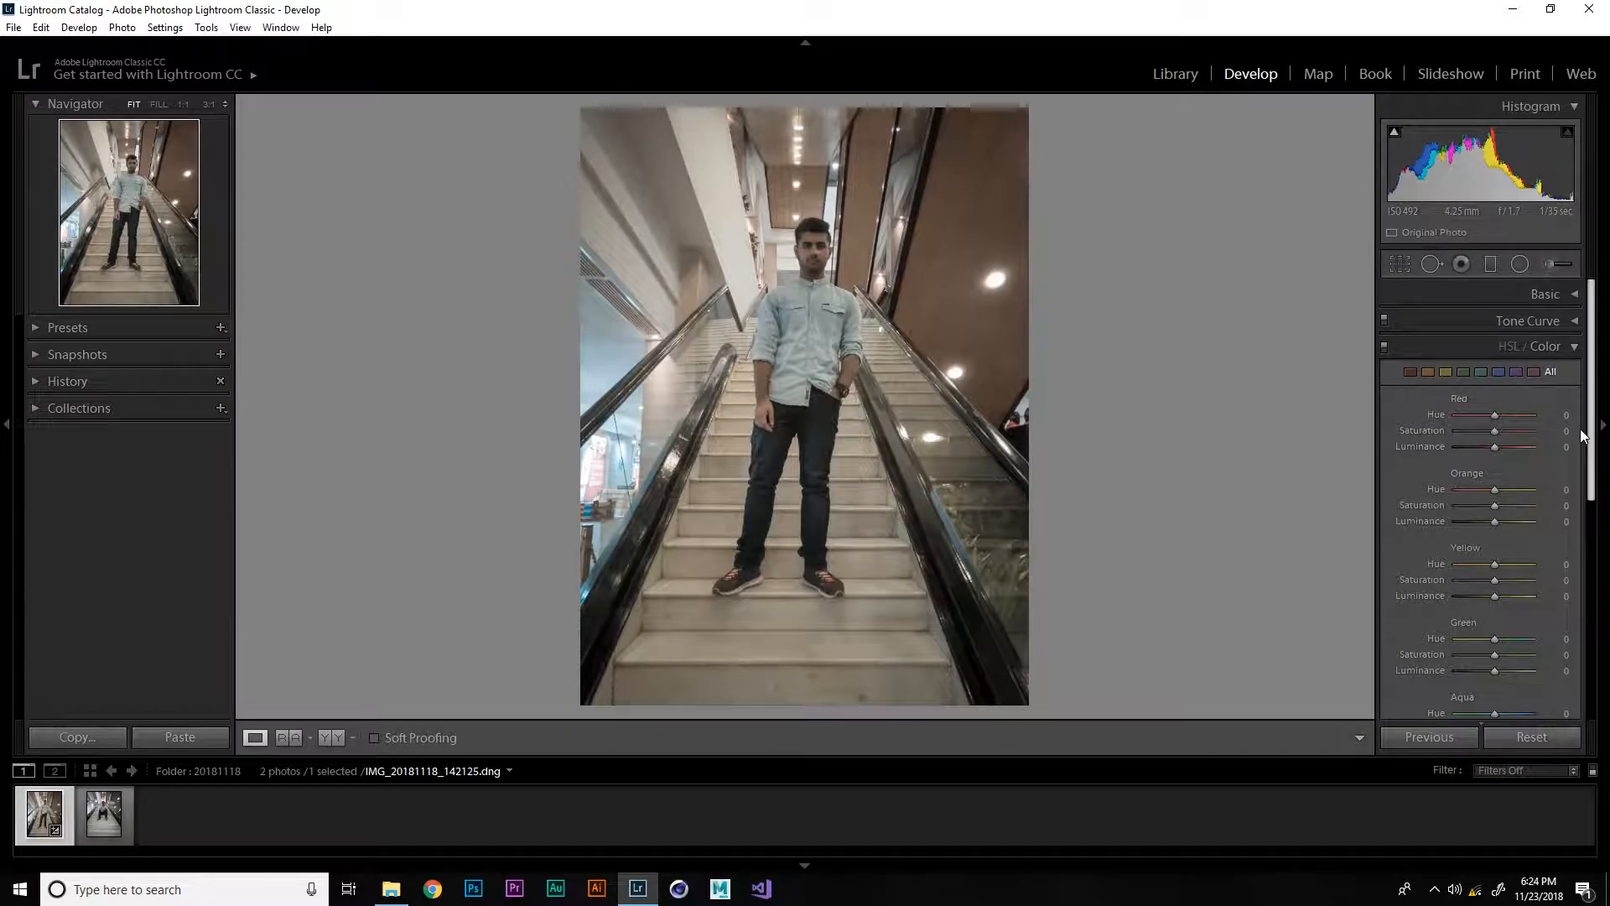
click(592, 478)
drag(545, 445, 572, 461)
click(573, 461)
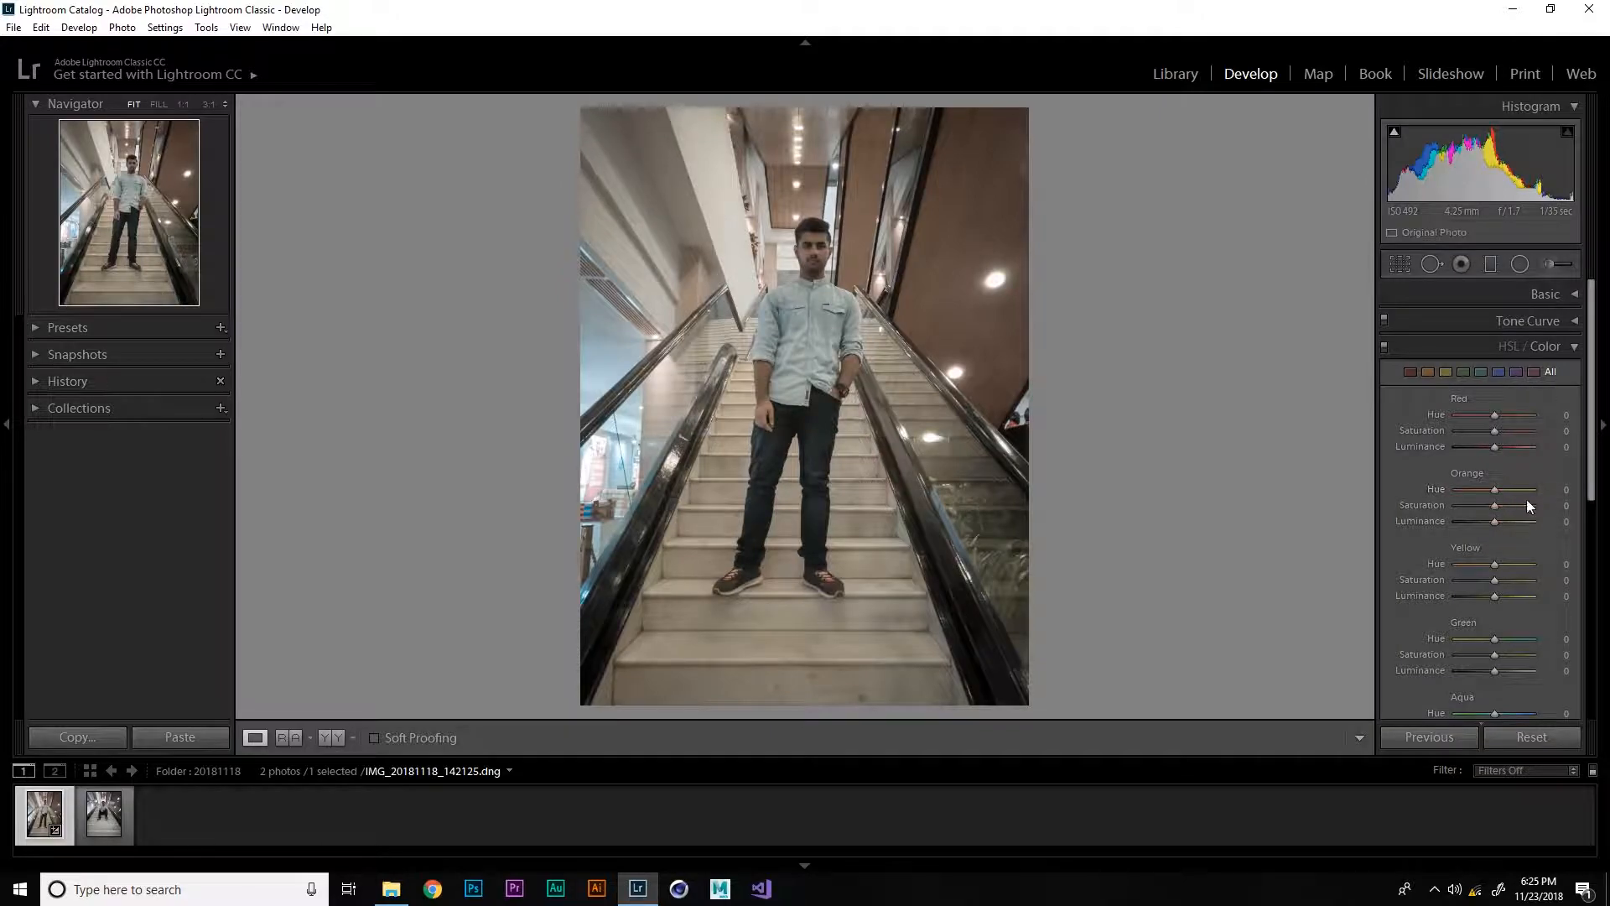
Try Orange Saturation at -100, reset it, and set it to +29
drag(1496, 505, 1442, 500)
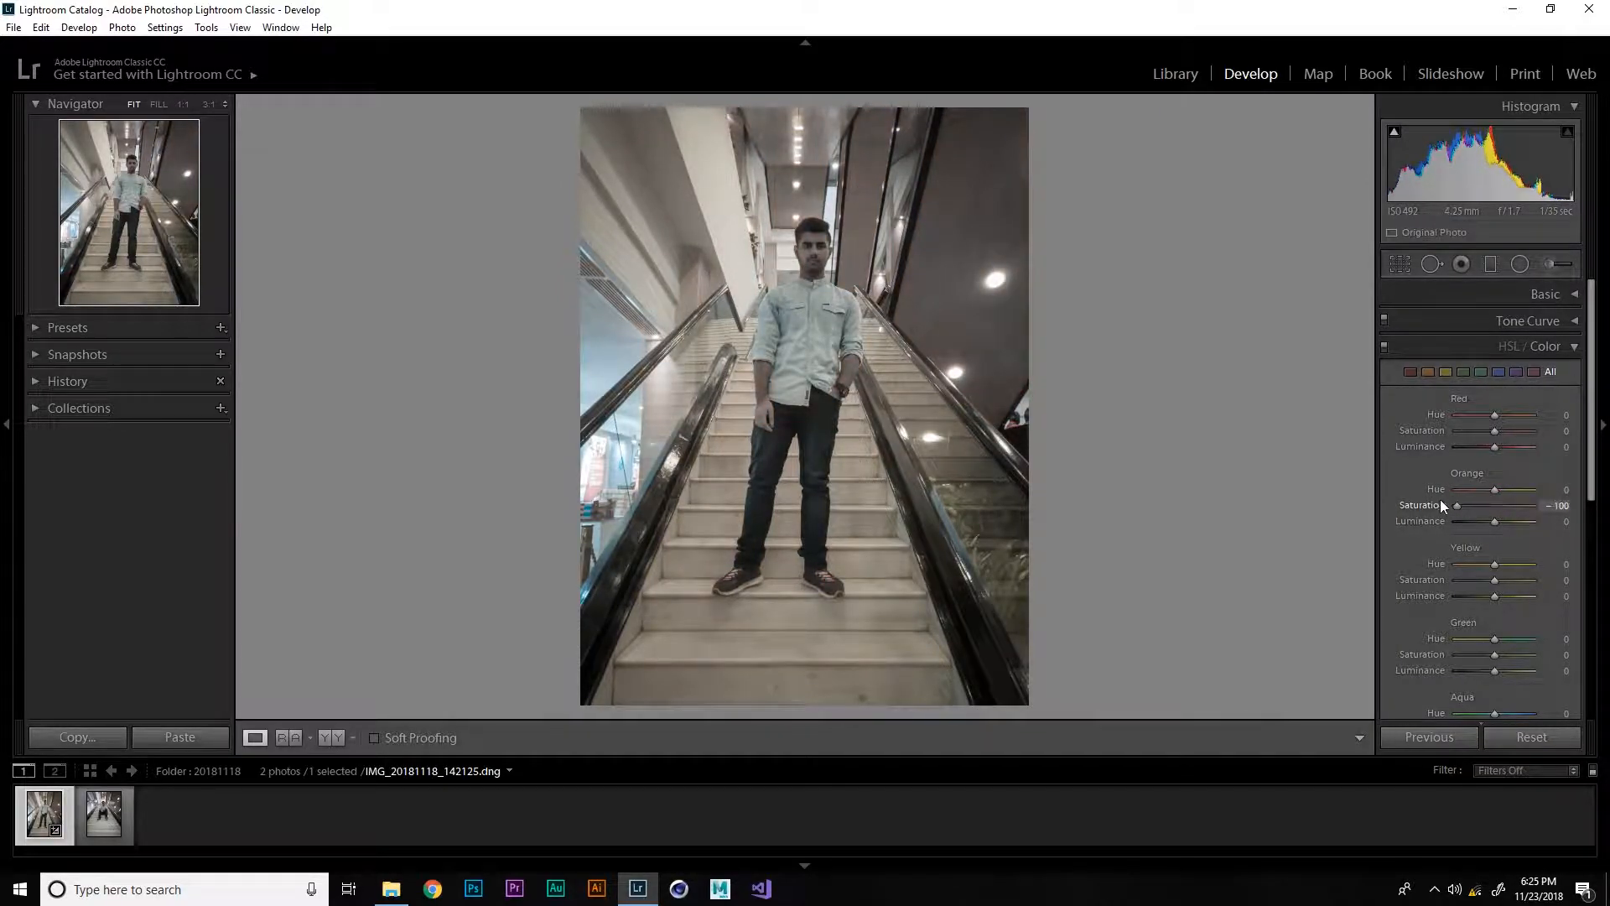
double_click(1419, 506)
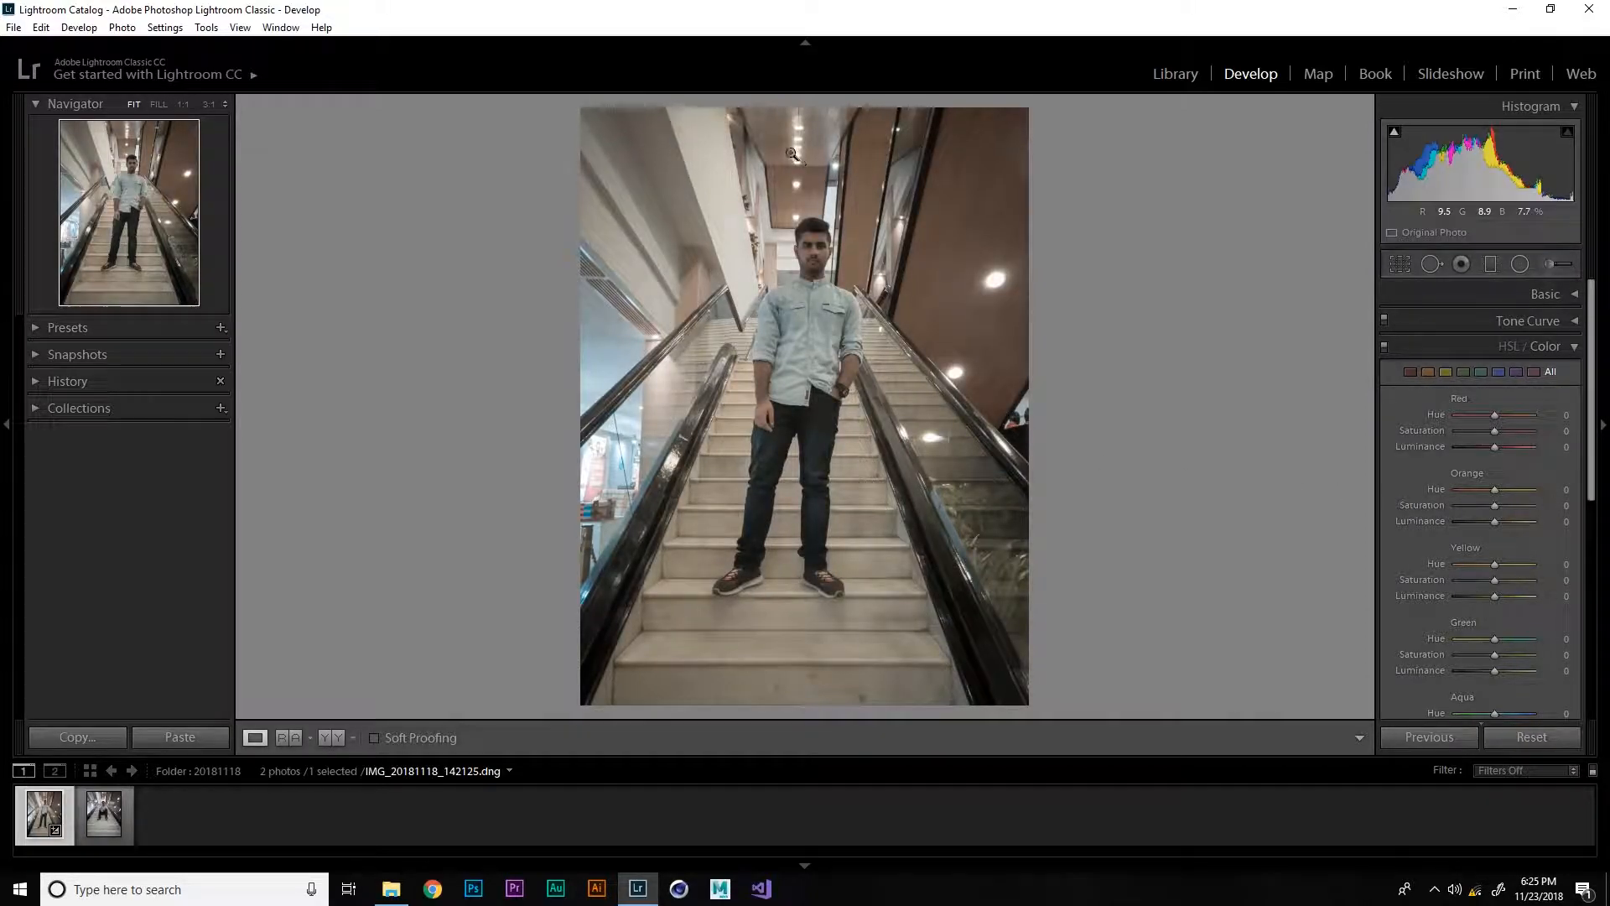
click(1506, 505)
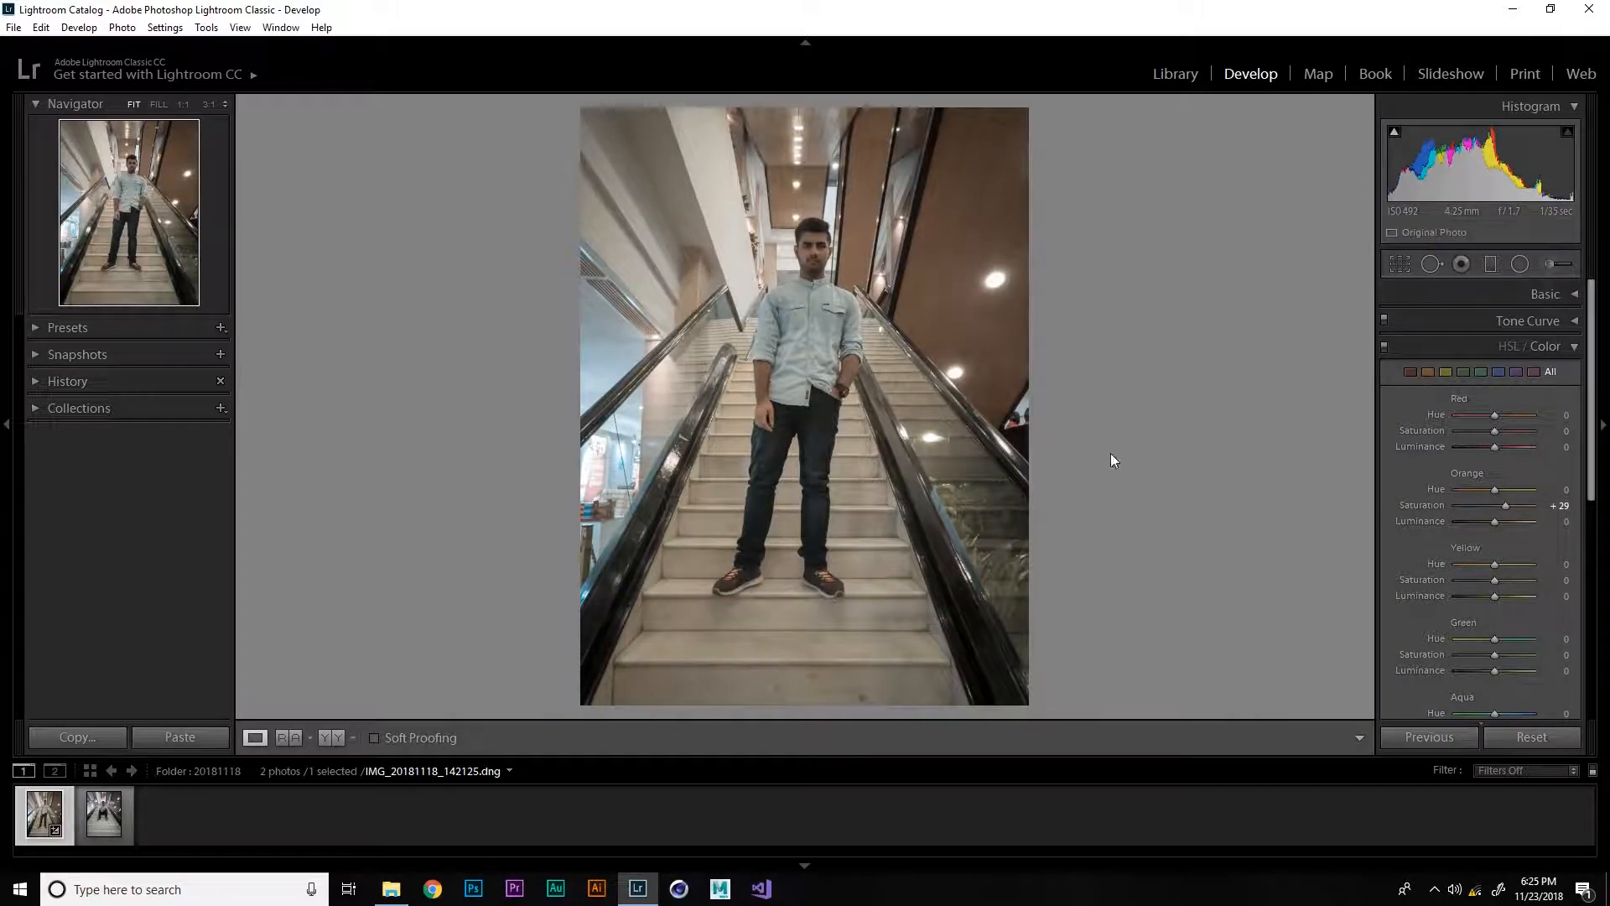
Try Yellow Saturation at -42 and settle on -33, and set Green Hue to -51 and Green Luminance to +36
scroll(1599, 505, down, 2)
drag(1599, 506, 1588, 540)
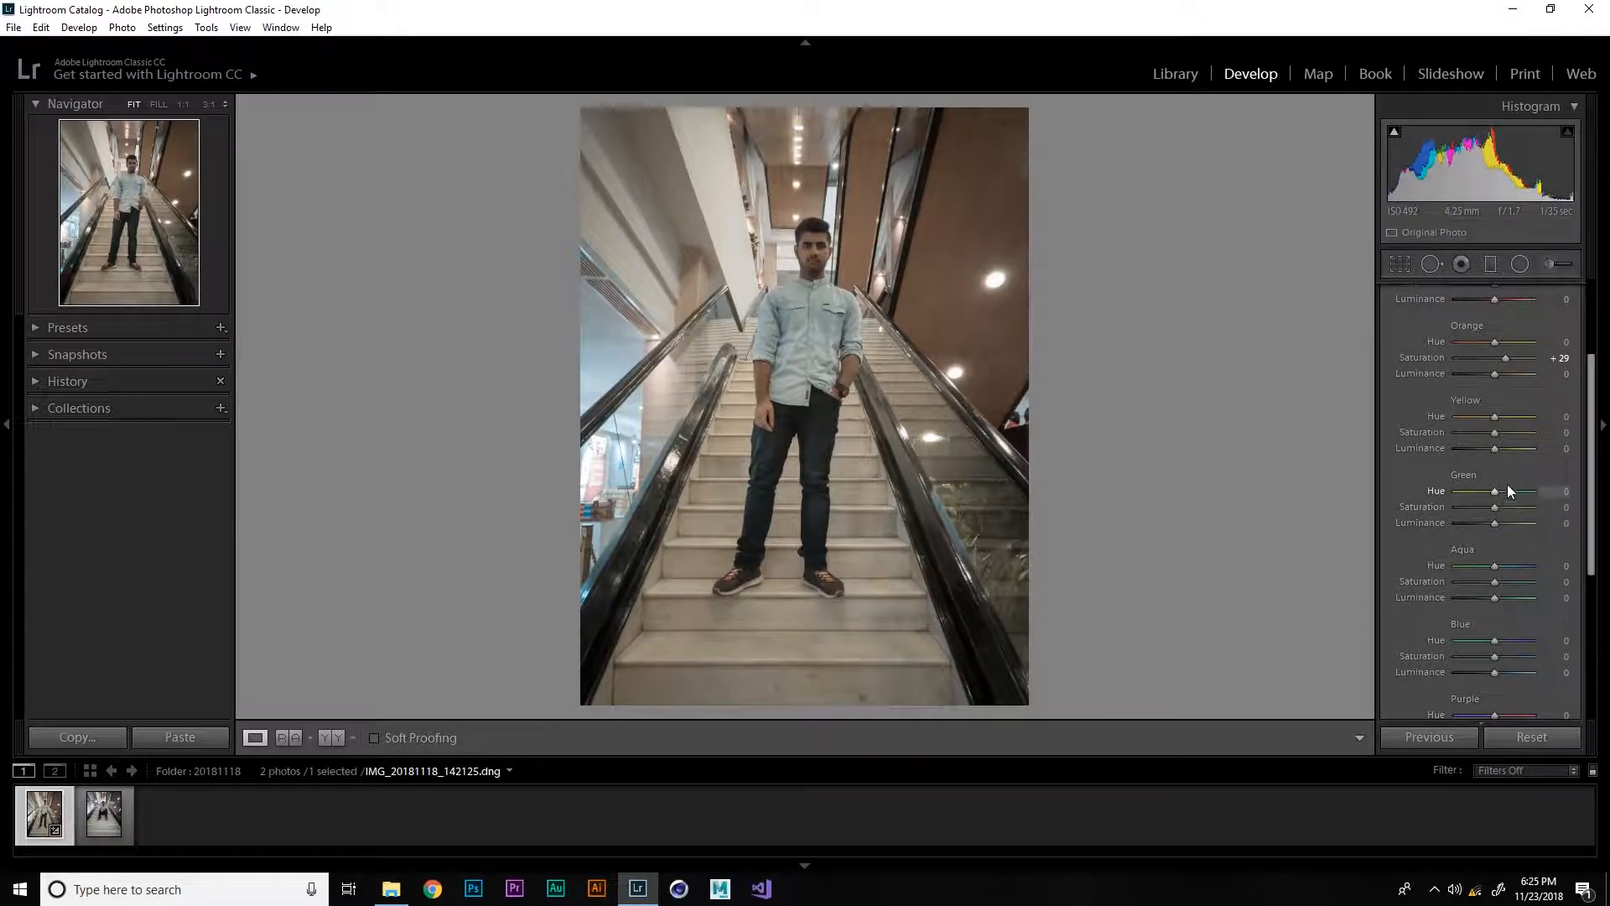
drag(1494, 432, 1477, 439)
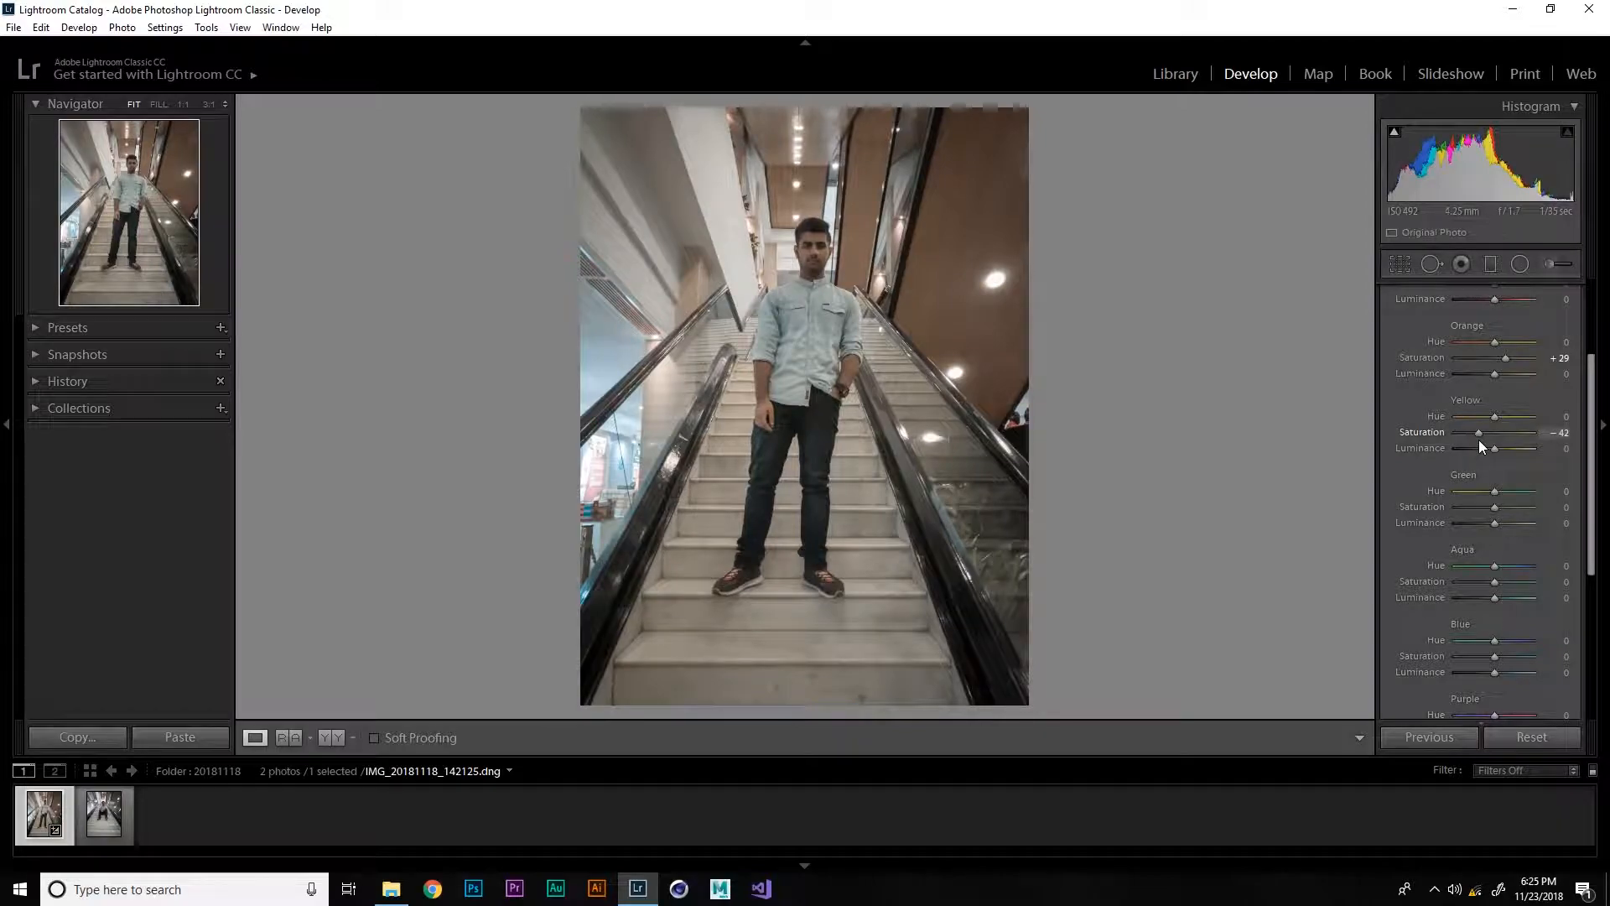
double_click(1429, 430)
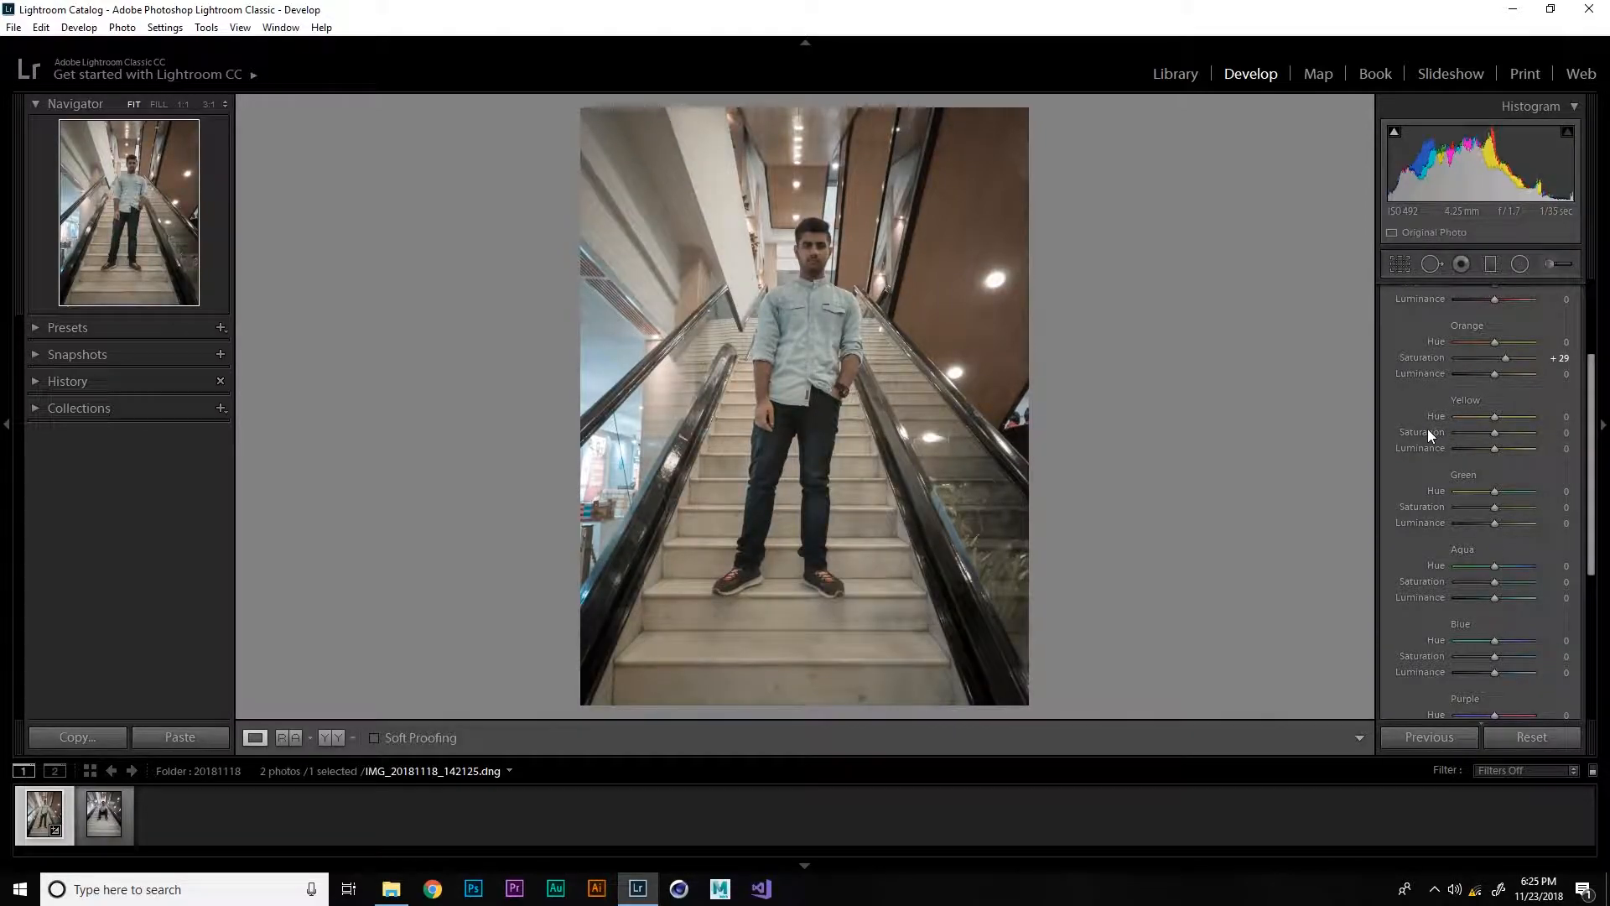
click(888, 638)
click(888, 637)
click(1481, 431)
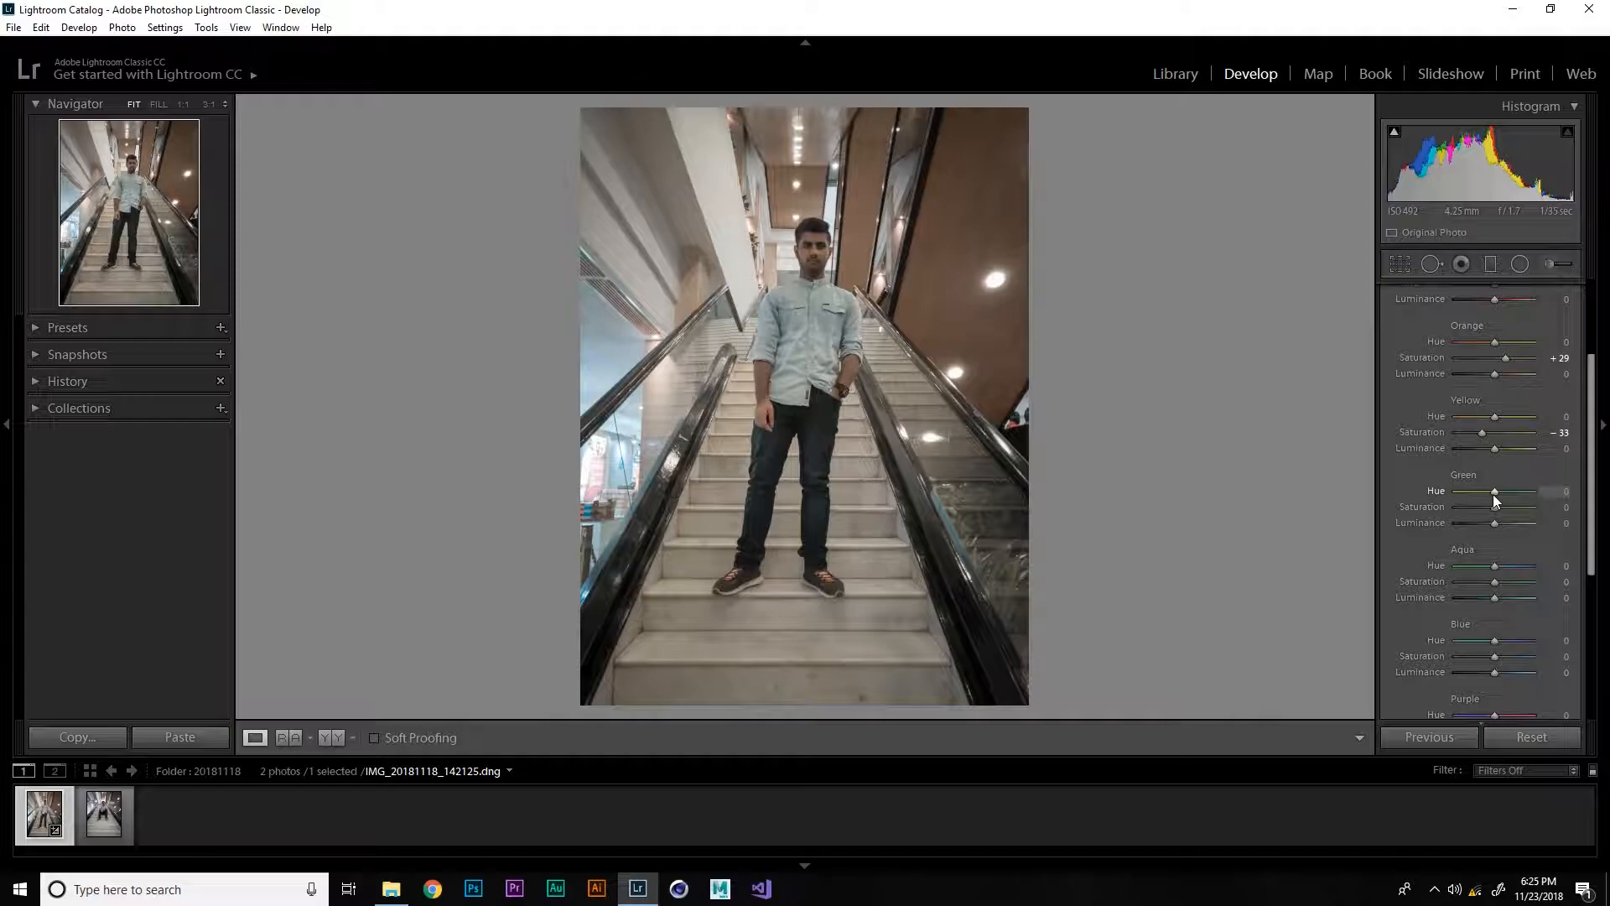
drag(1492, 495, 1511, 523)
Try a positive Blue Hue and reset it, and set Aqua Hue to +16 and Blue Hue to -91
drag(1591, 518, 1591, 598)
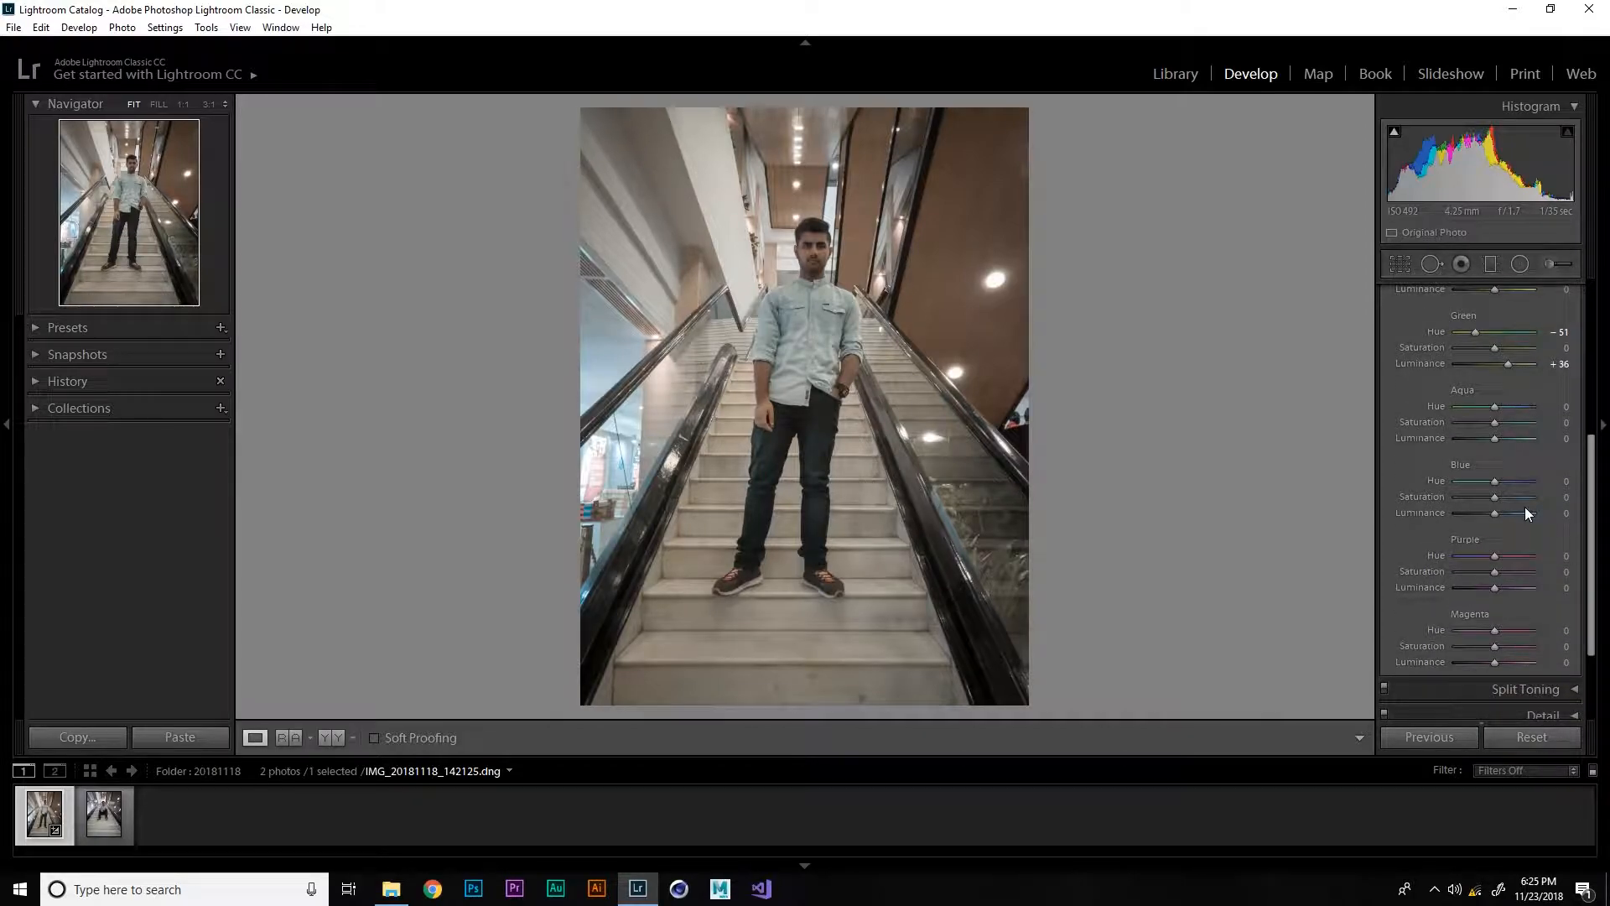
drag(1496, 481, 1504, 481)
double_click(1435, 480)
drag(1498, 405, 1501, 406)
drag(1496, 481, 1486, 480)
drag(1472, 478, 1462, 476)
Compare the shifted Blue Hue with its default by resetting it and undoing the reset twice
double_click(1435, 481)
key(ctrl+z)
double_click(1432, 481)
key(ctrl+z)
Set Purple Hue to +100, shift Magenta Hue to a positive value, and close the HSL / Color settings
scroll(1602, 549, down, 1)
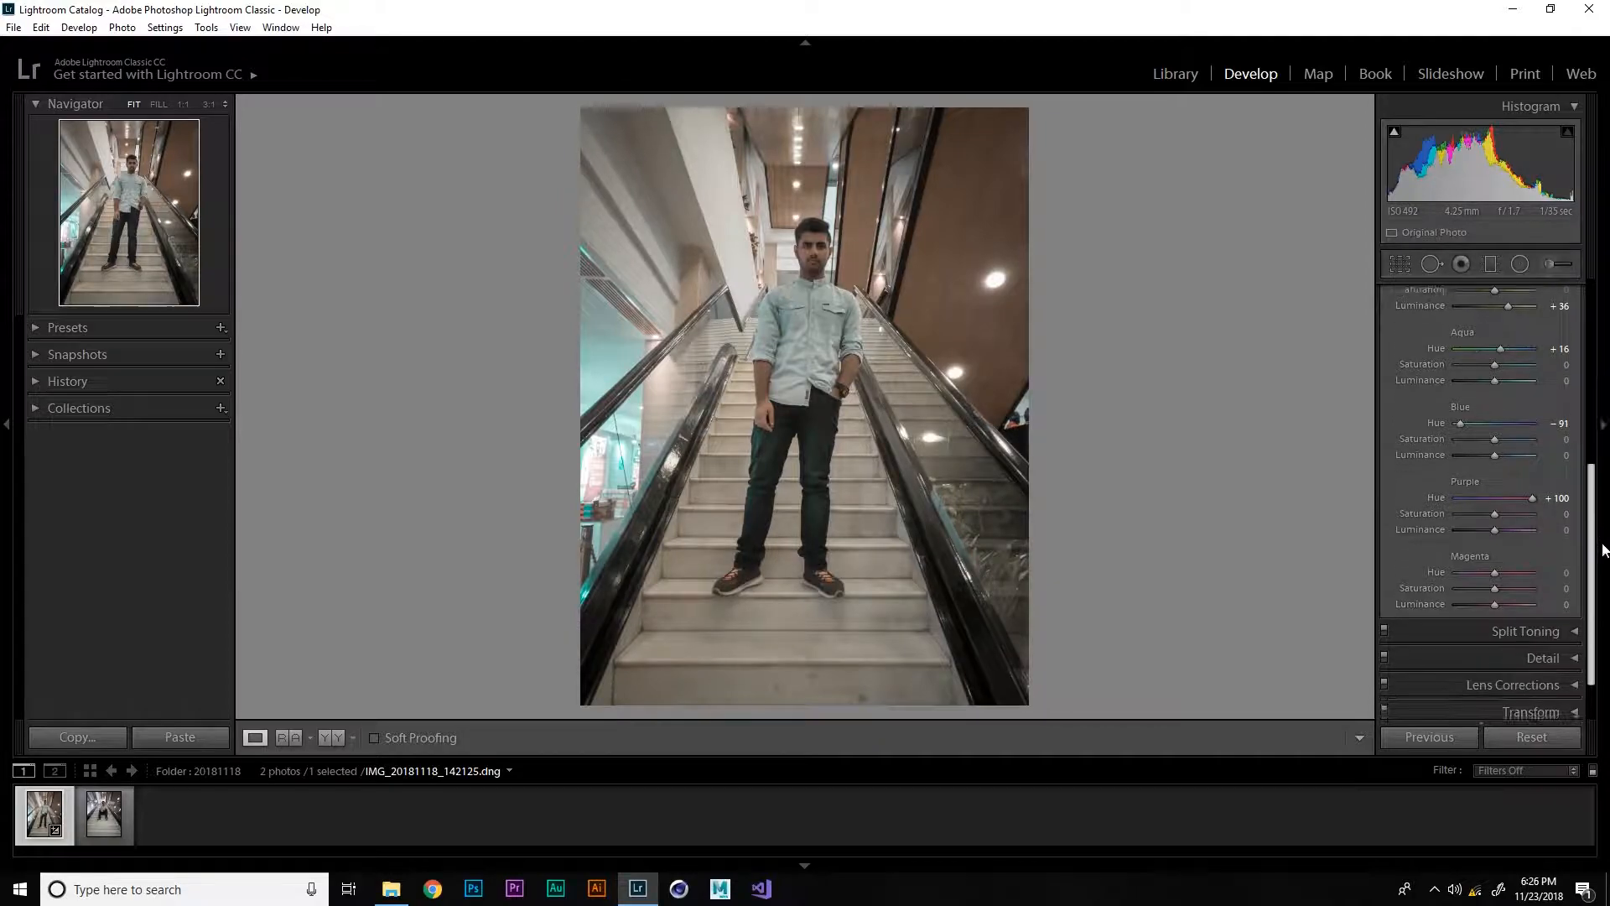
scroll(1602, 550, down, 1)
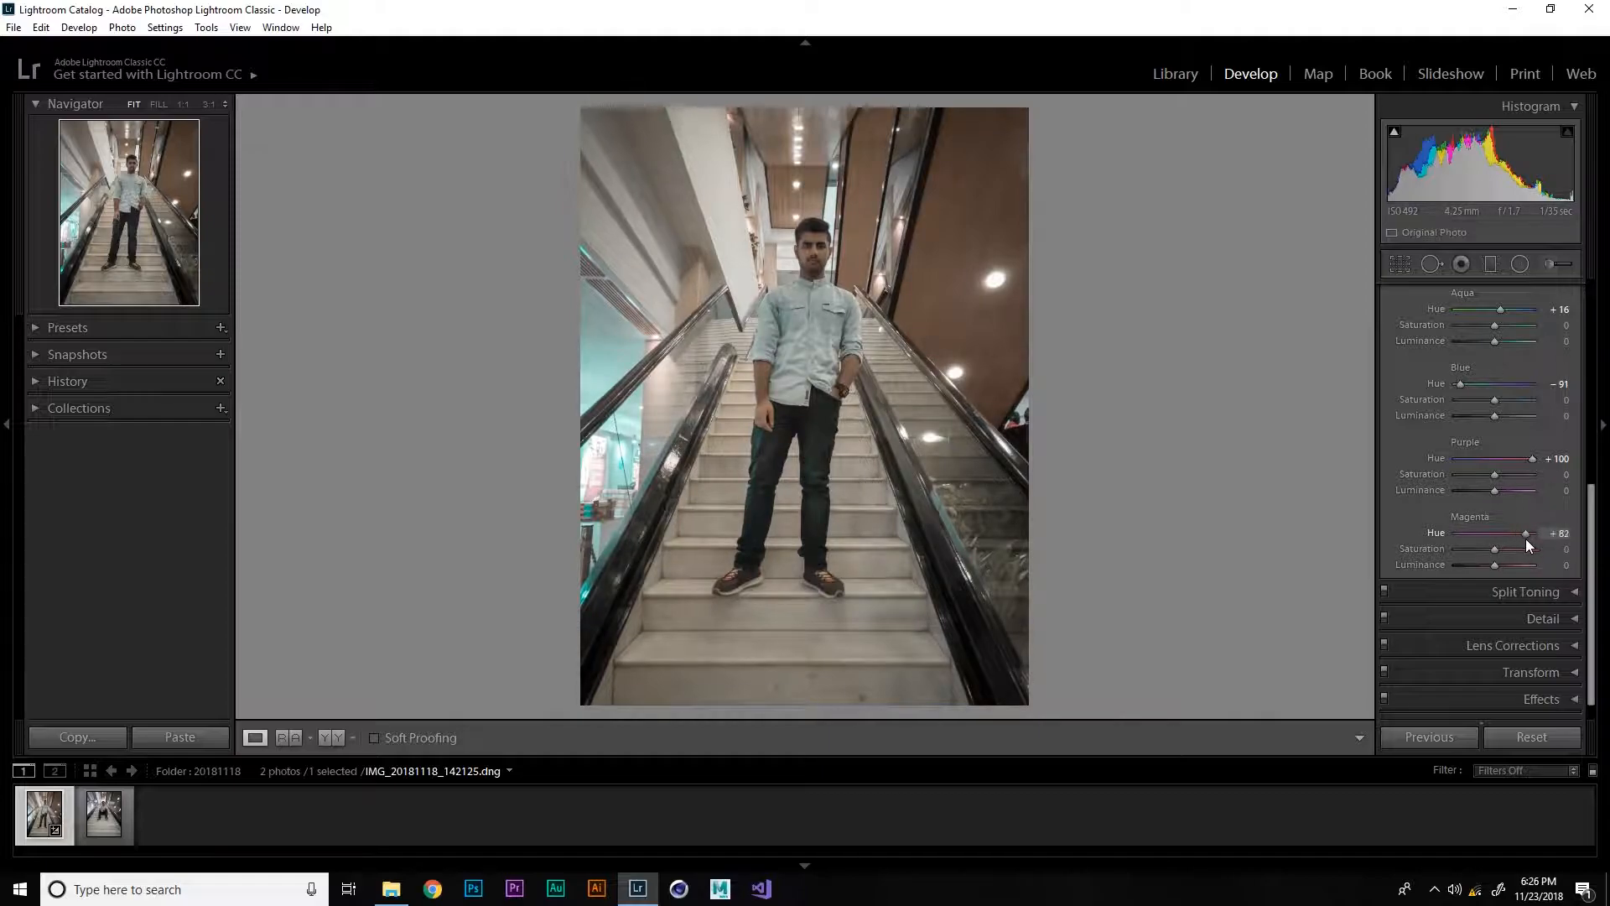
drag(1517, 537, 1508, 535)
drag(1592, 524, 1558, 295)
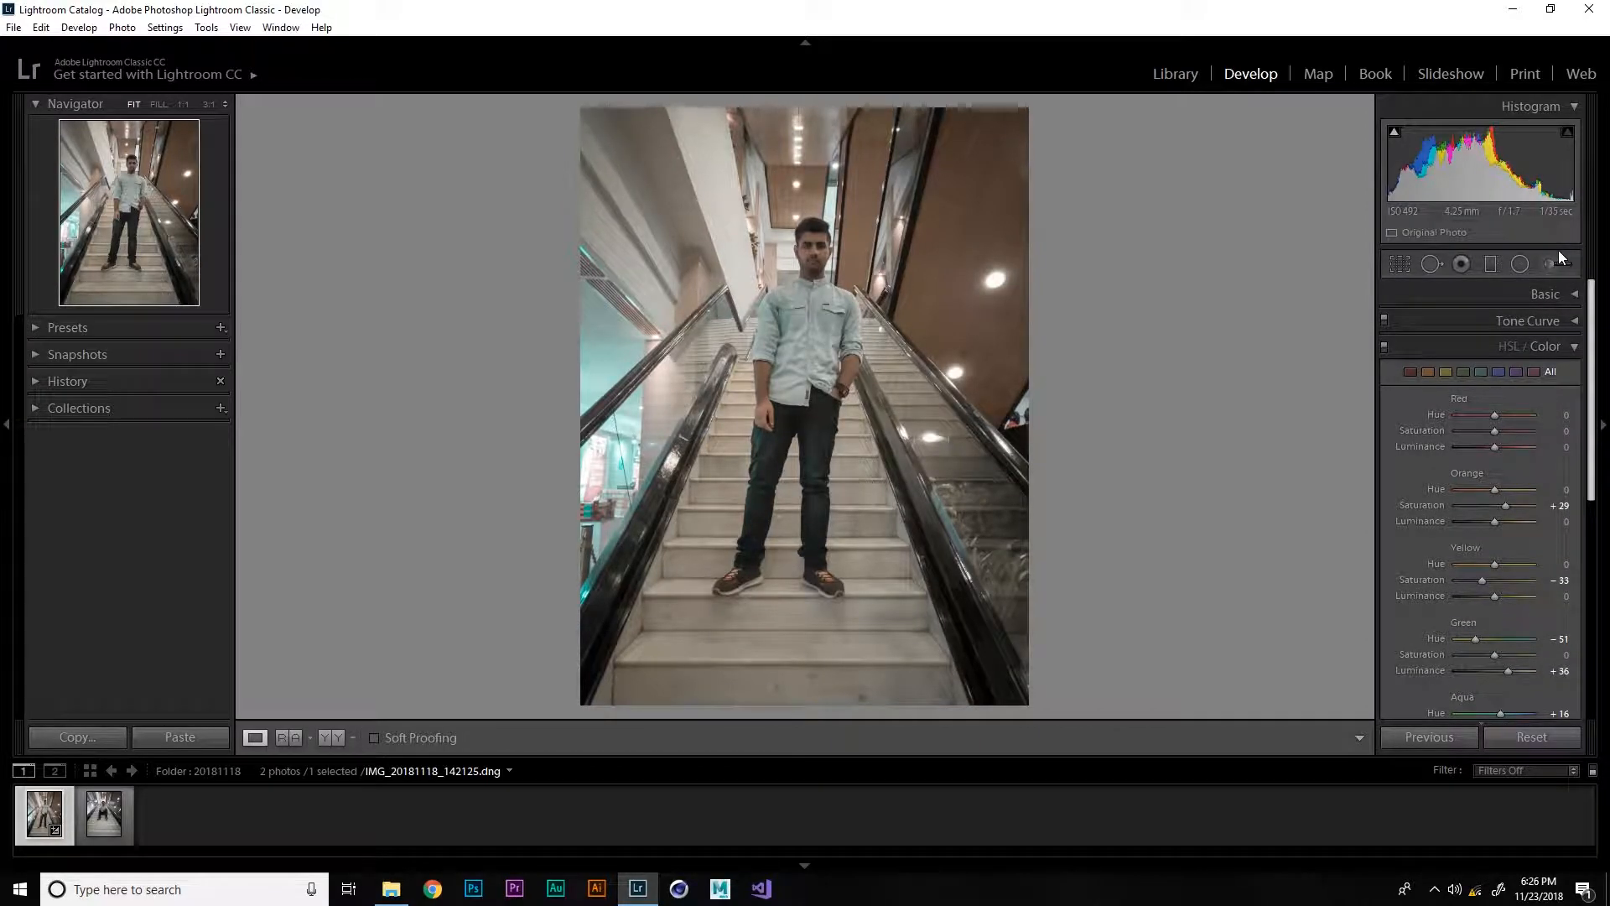
click(1545, 347)
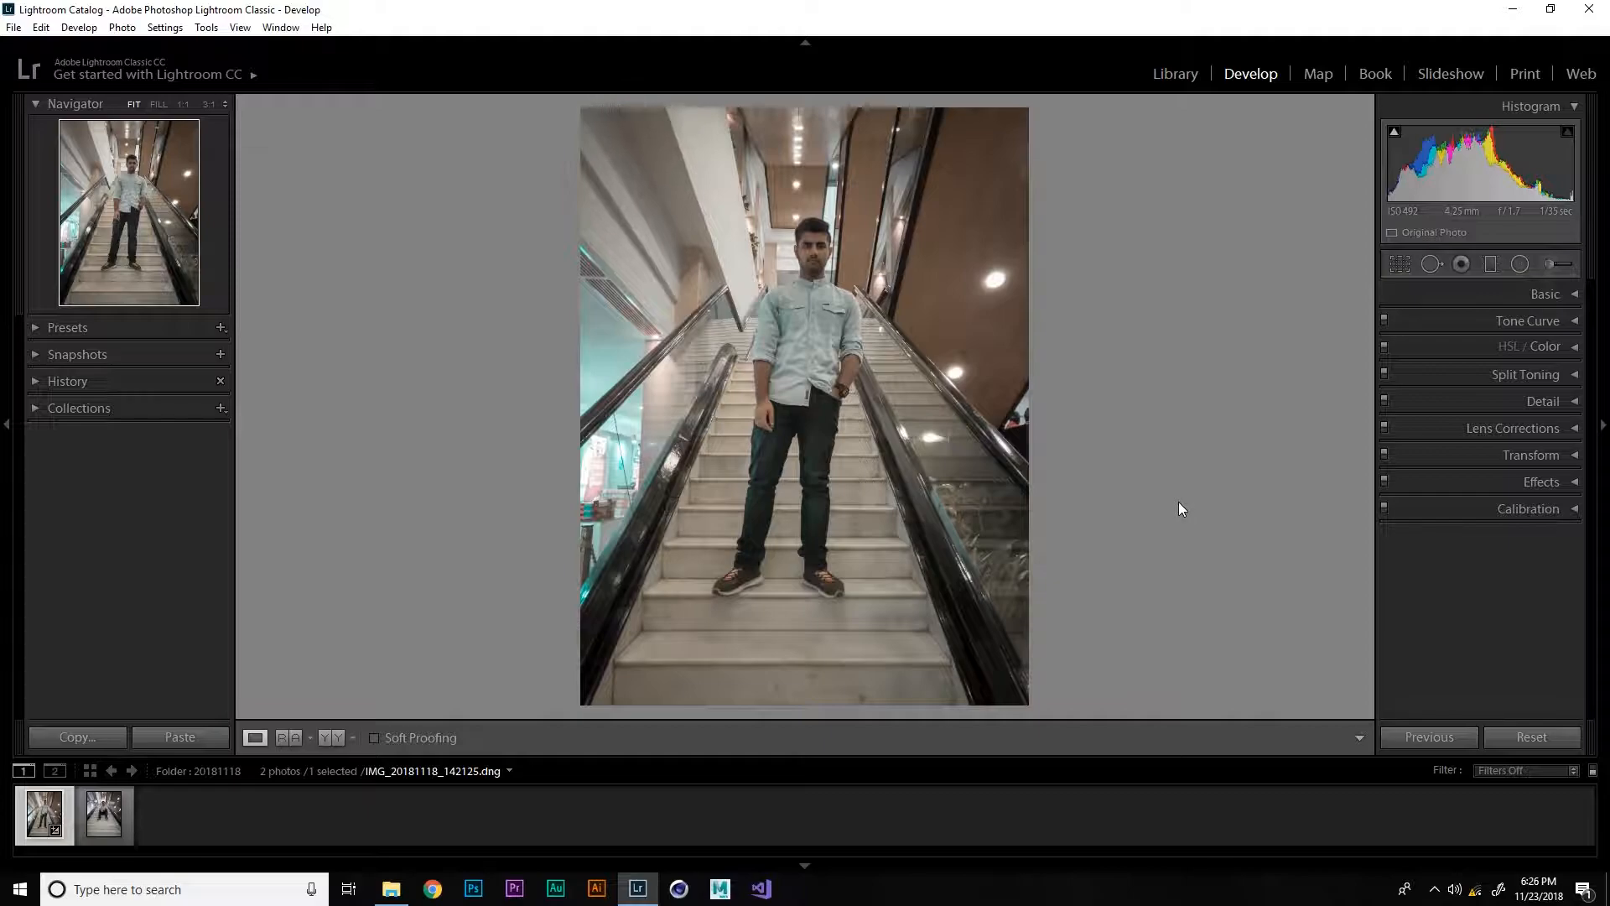
Compare the photo before and after side by side, checking the plants and the glass area up close
key(y)
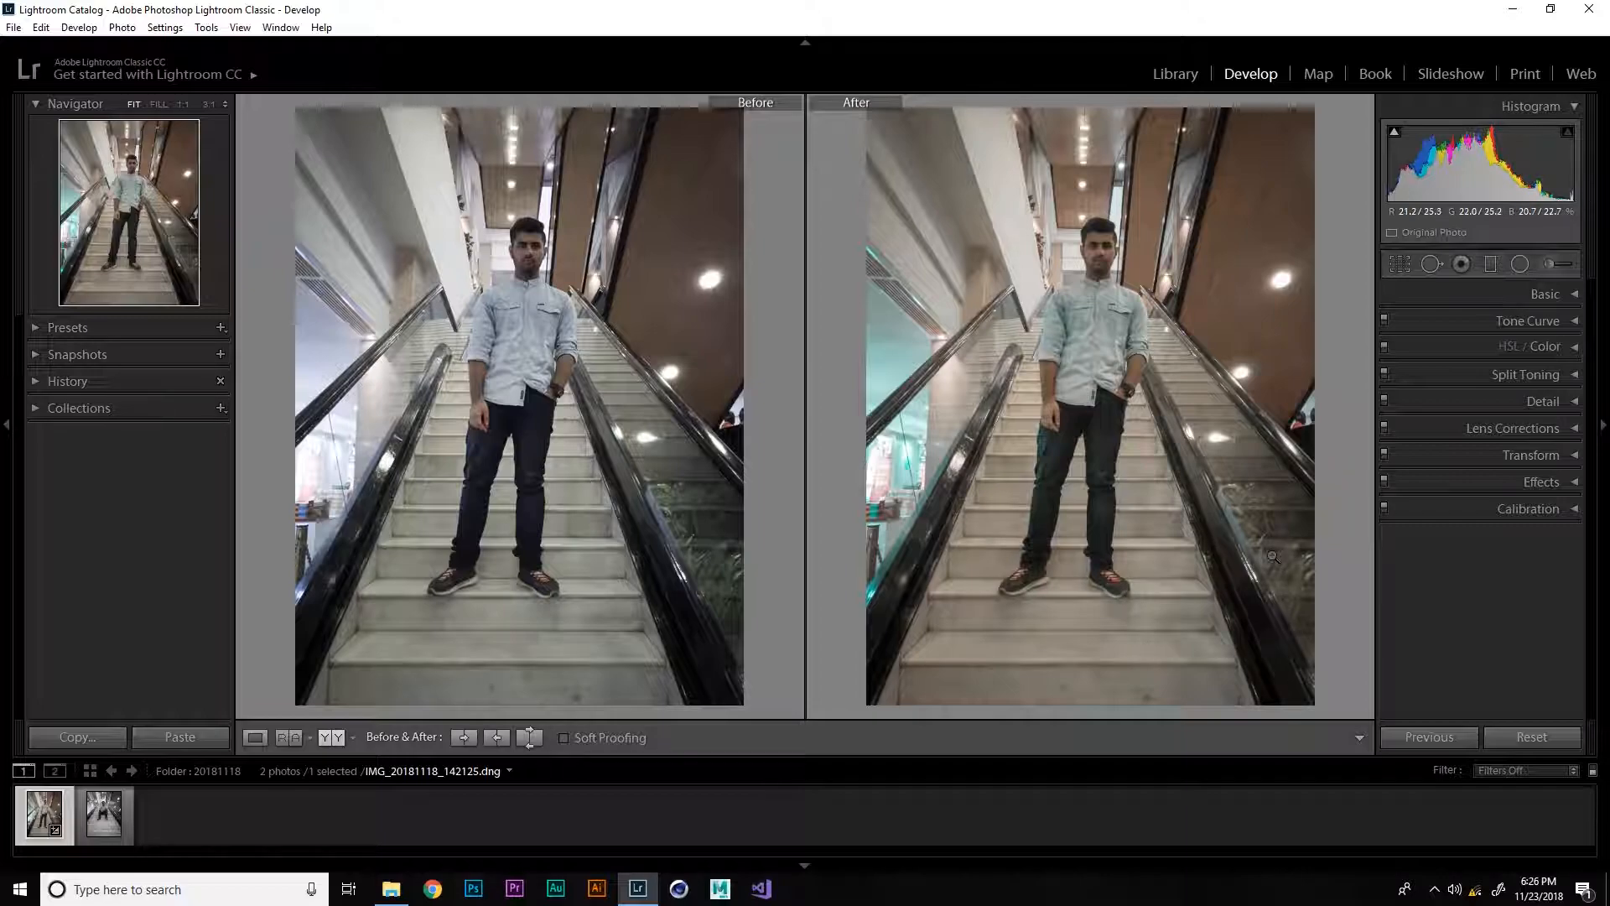
click(695, 544)
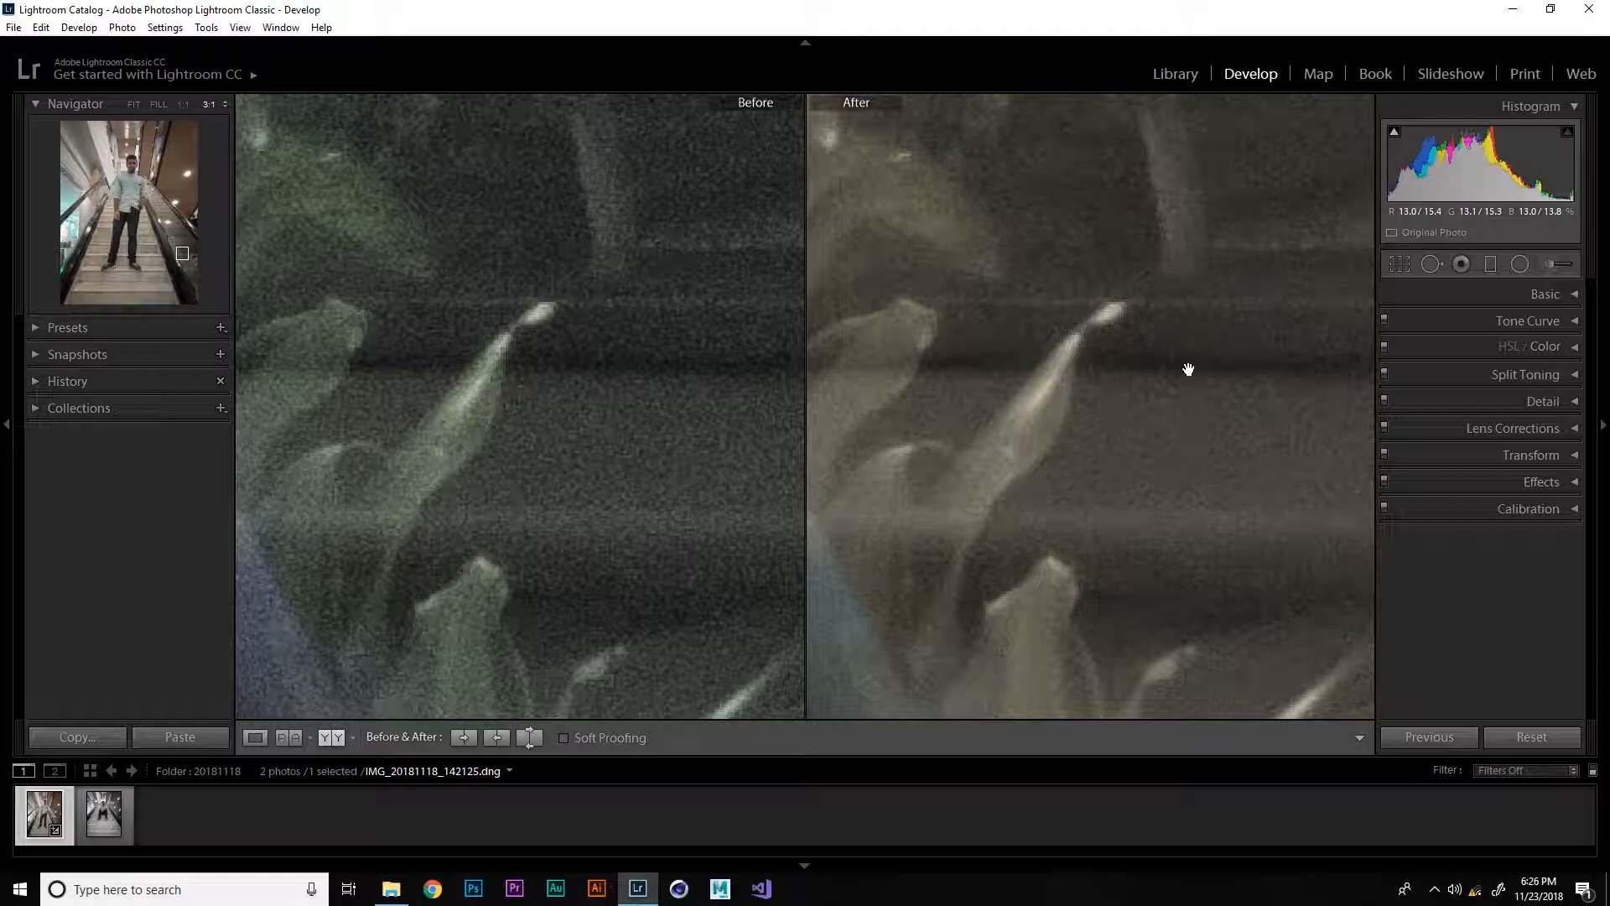
click(470, 391)
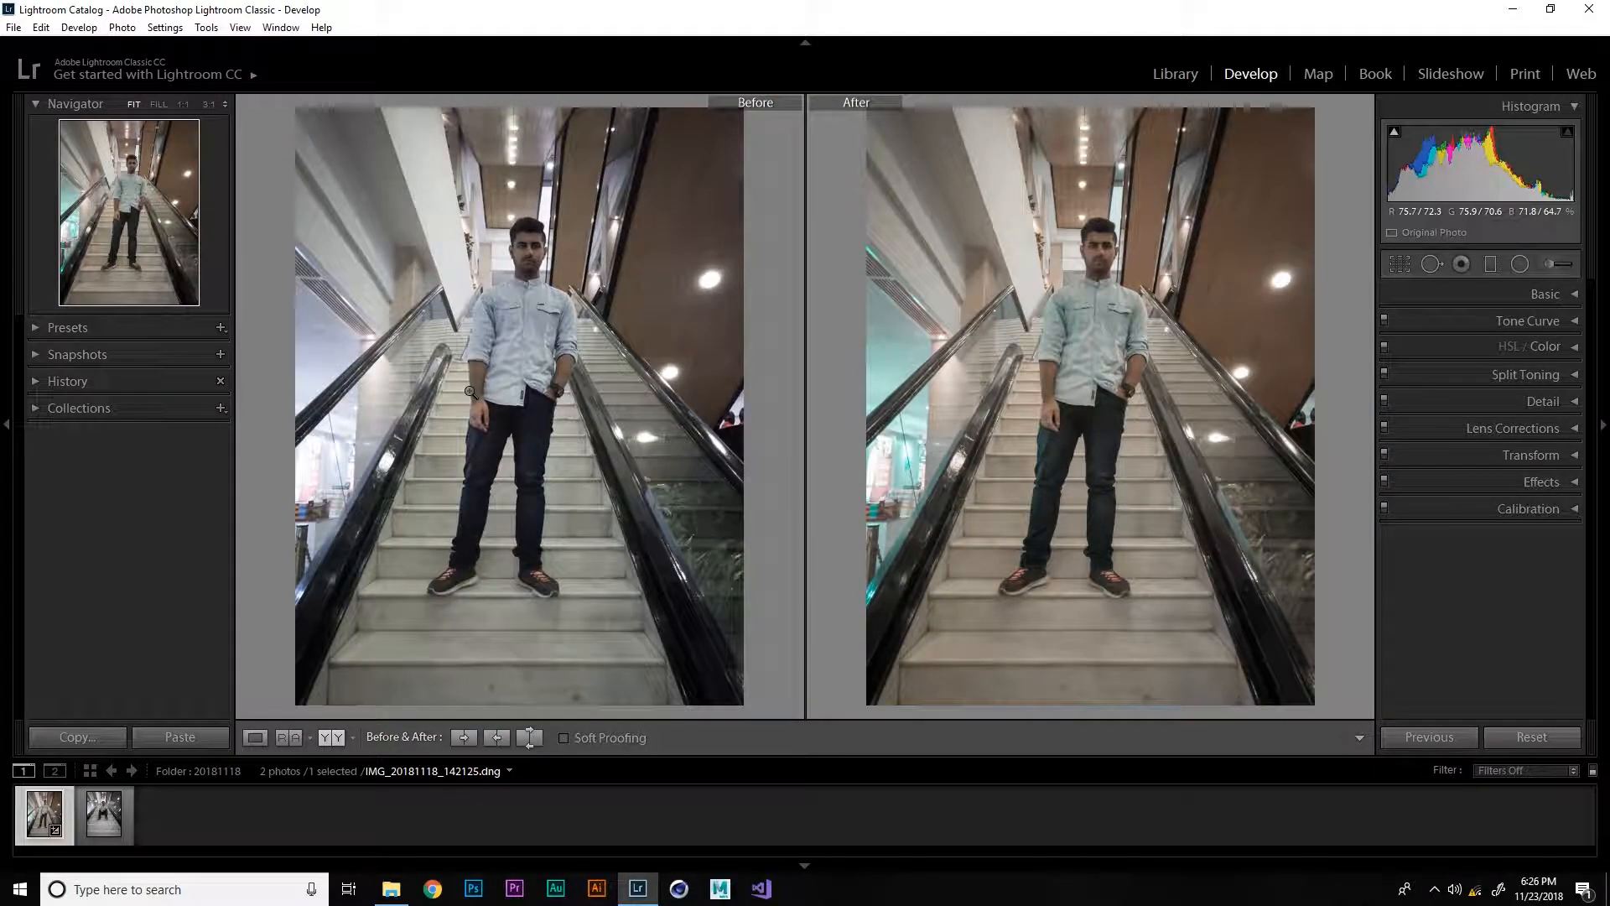
click(315, 445)
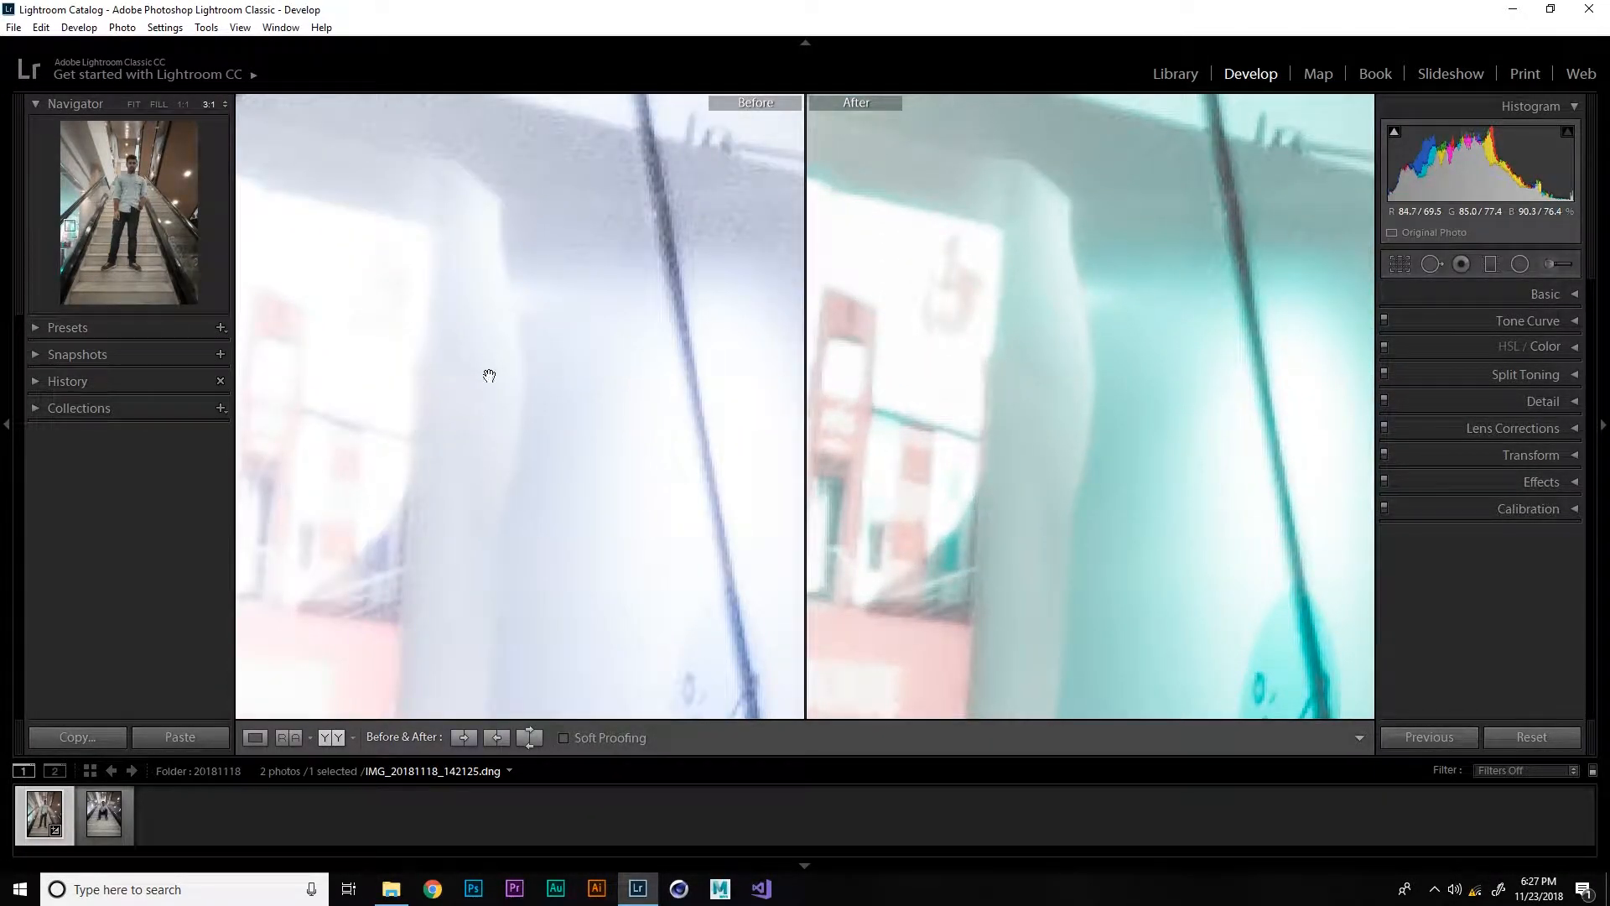
click(478, 408)
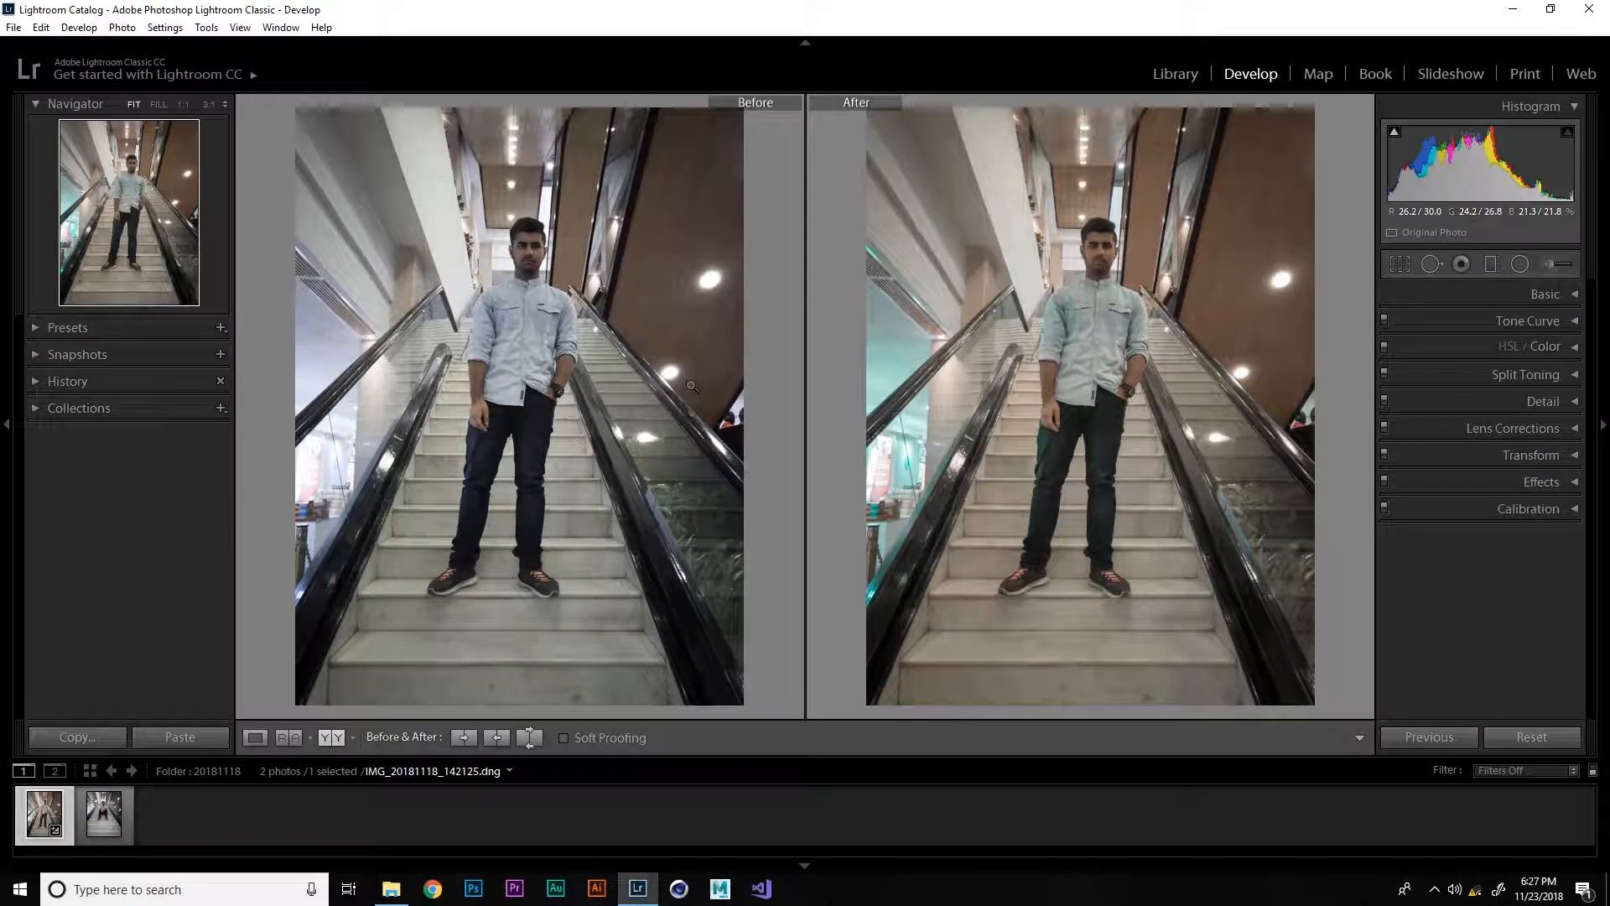
key(y)
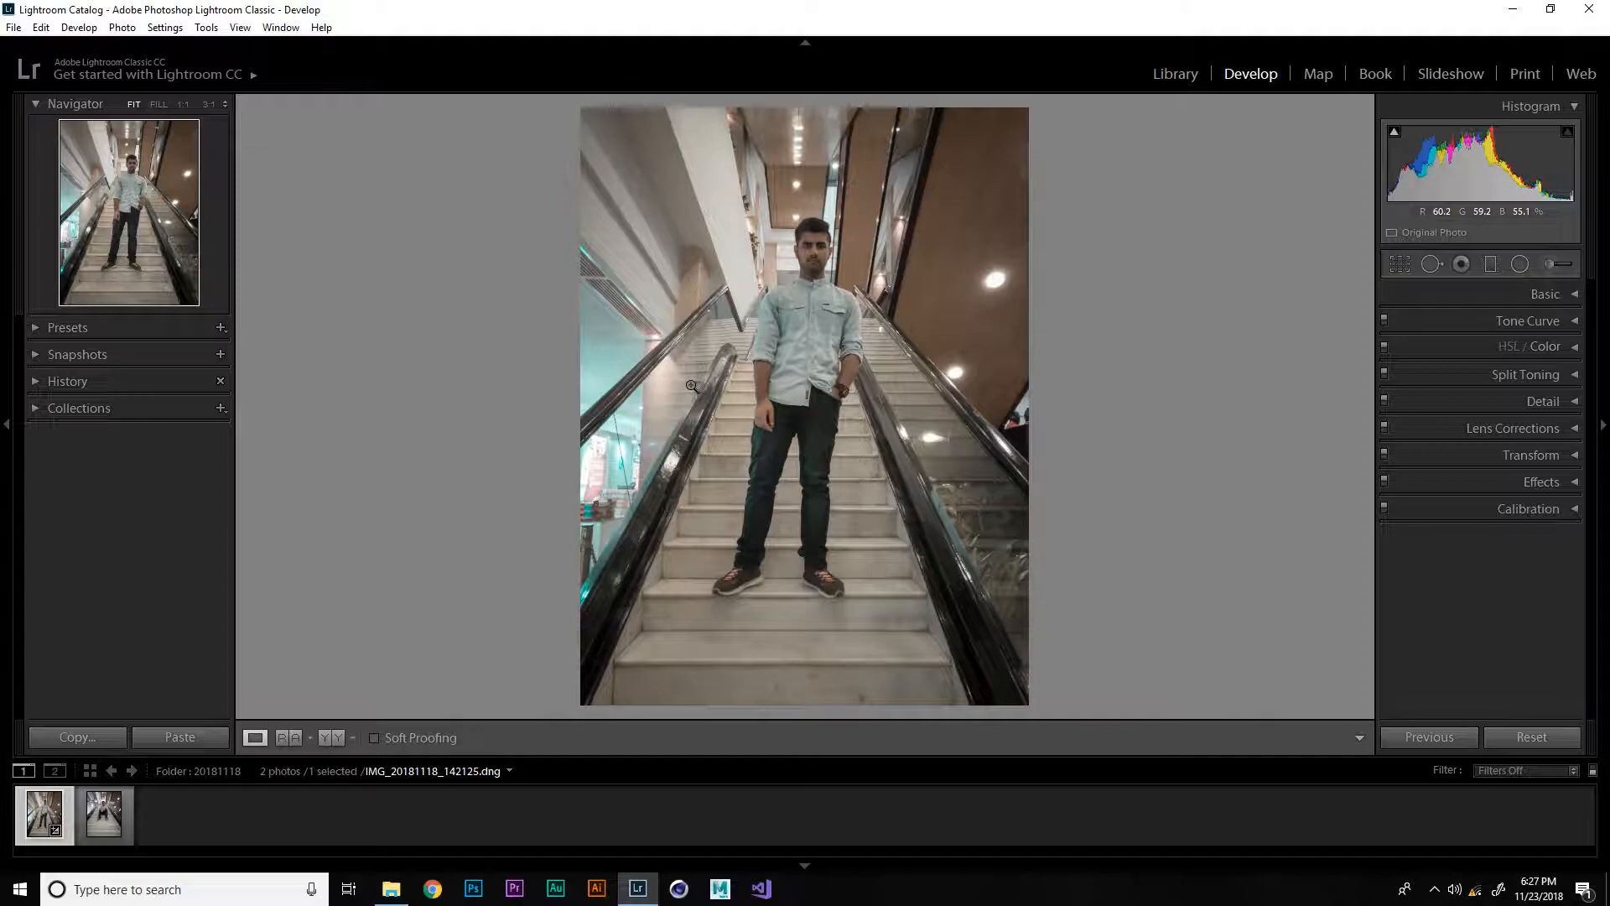
Compare the edit in the Left/Right, Left/Right Split, Top/Bottom and Top/Bottom Split before/after layouts, and return to the single photo view
click(335, 743)
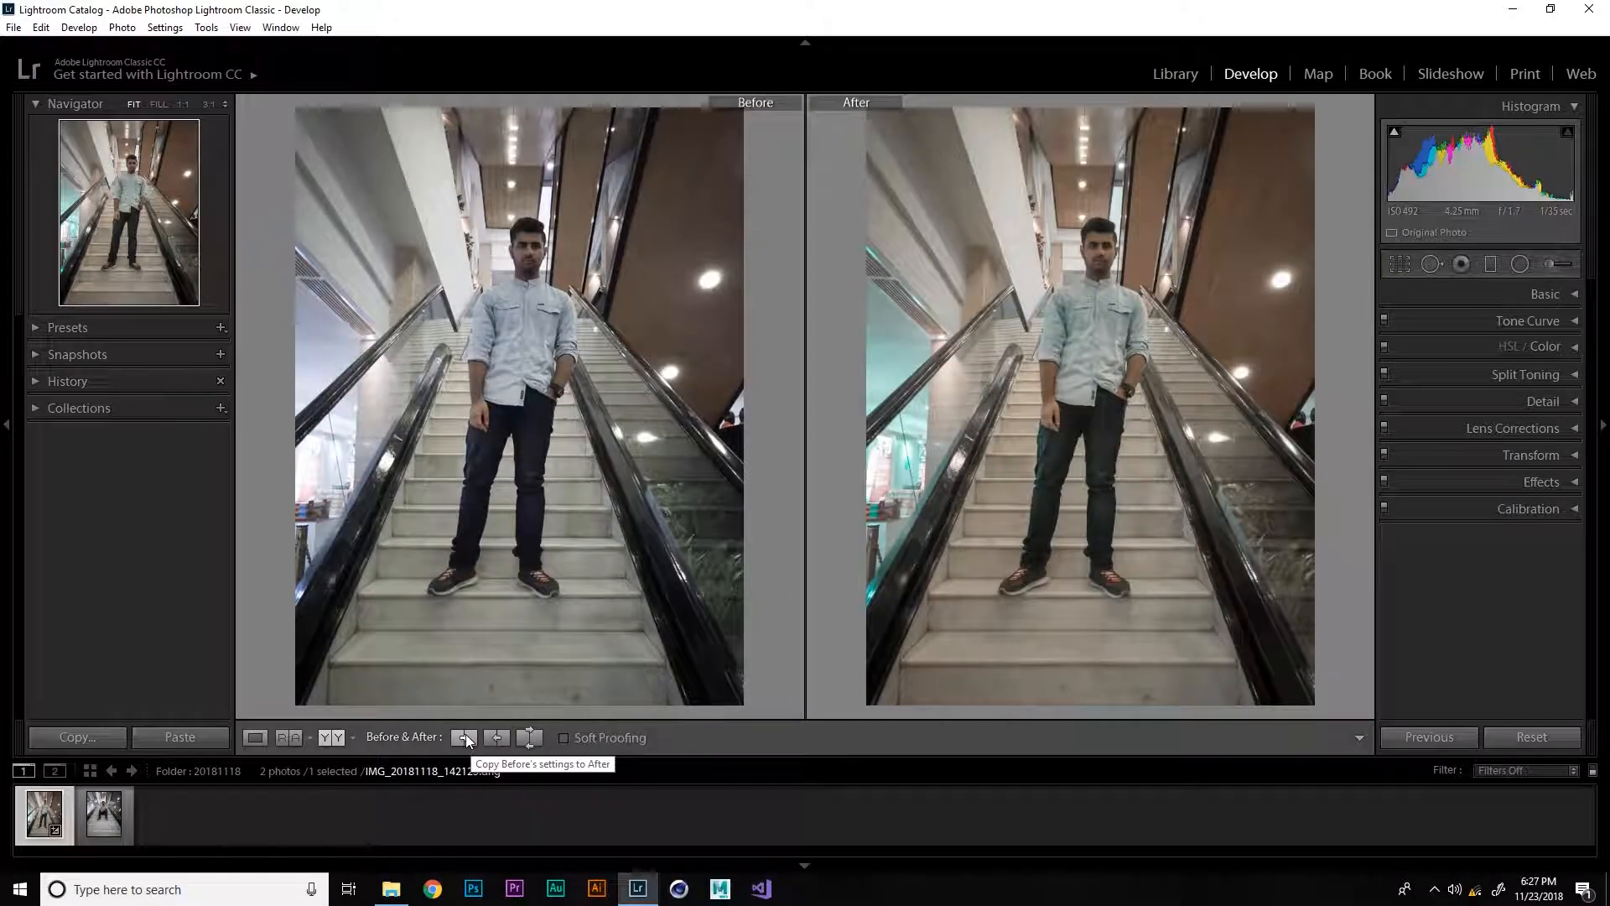
click(353, 737)
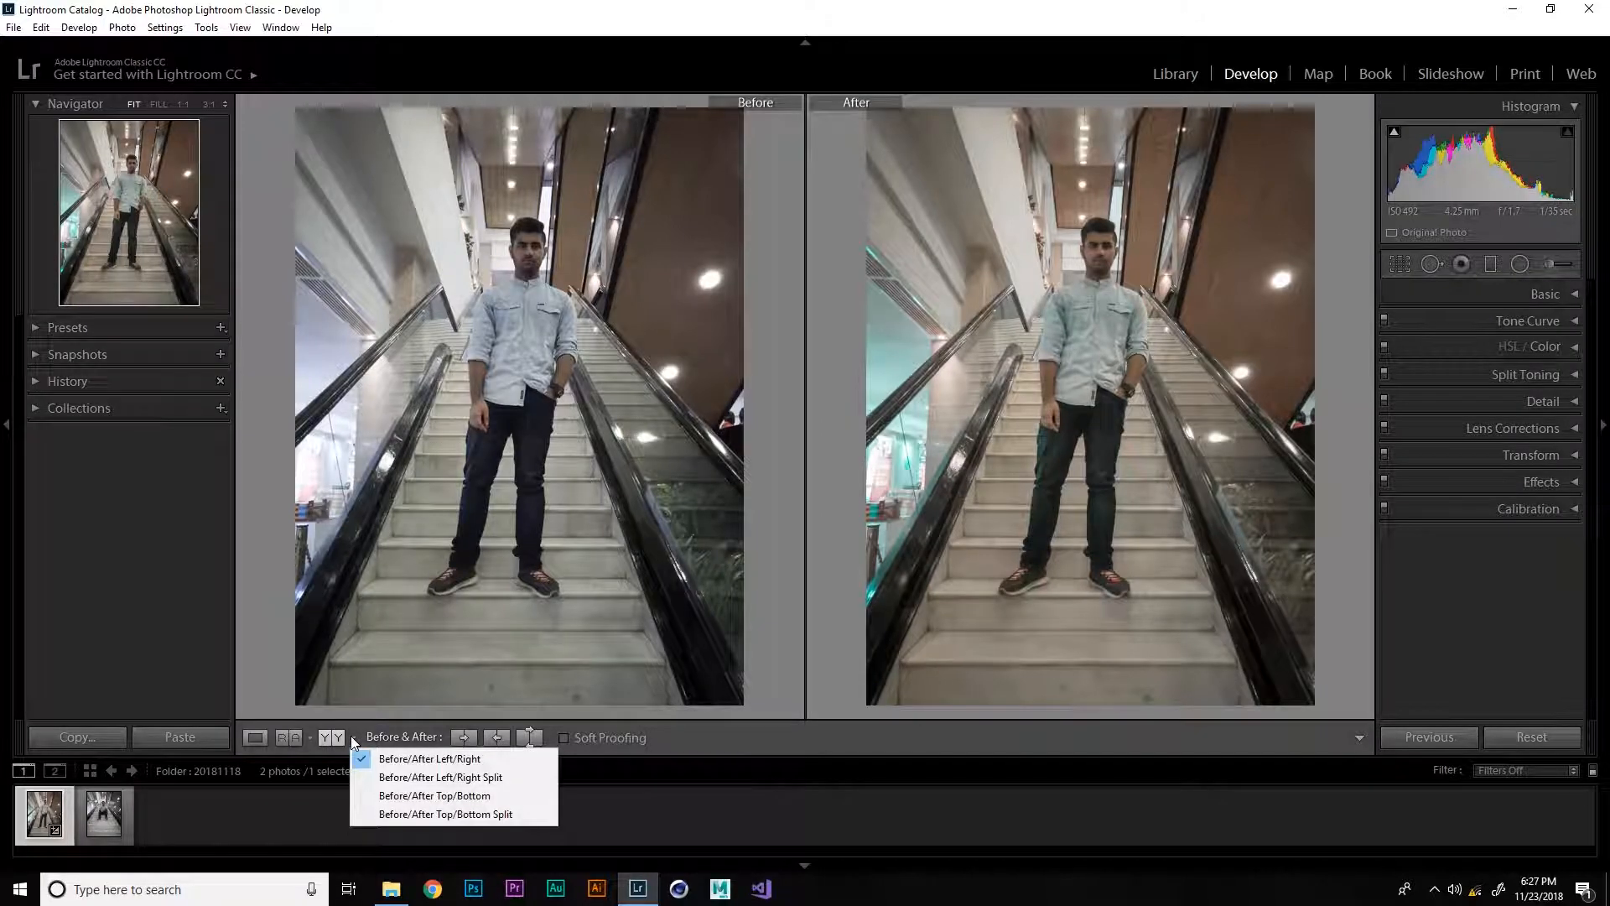
click(390, 776)
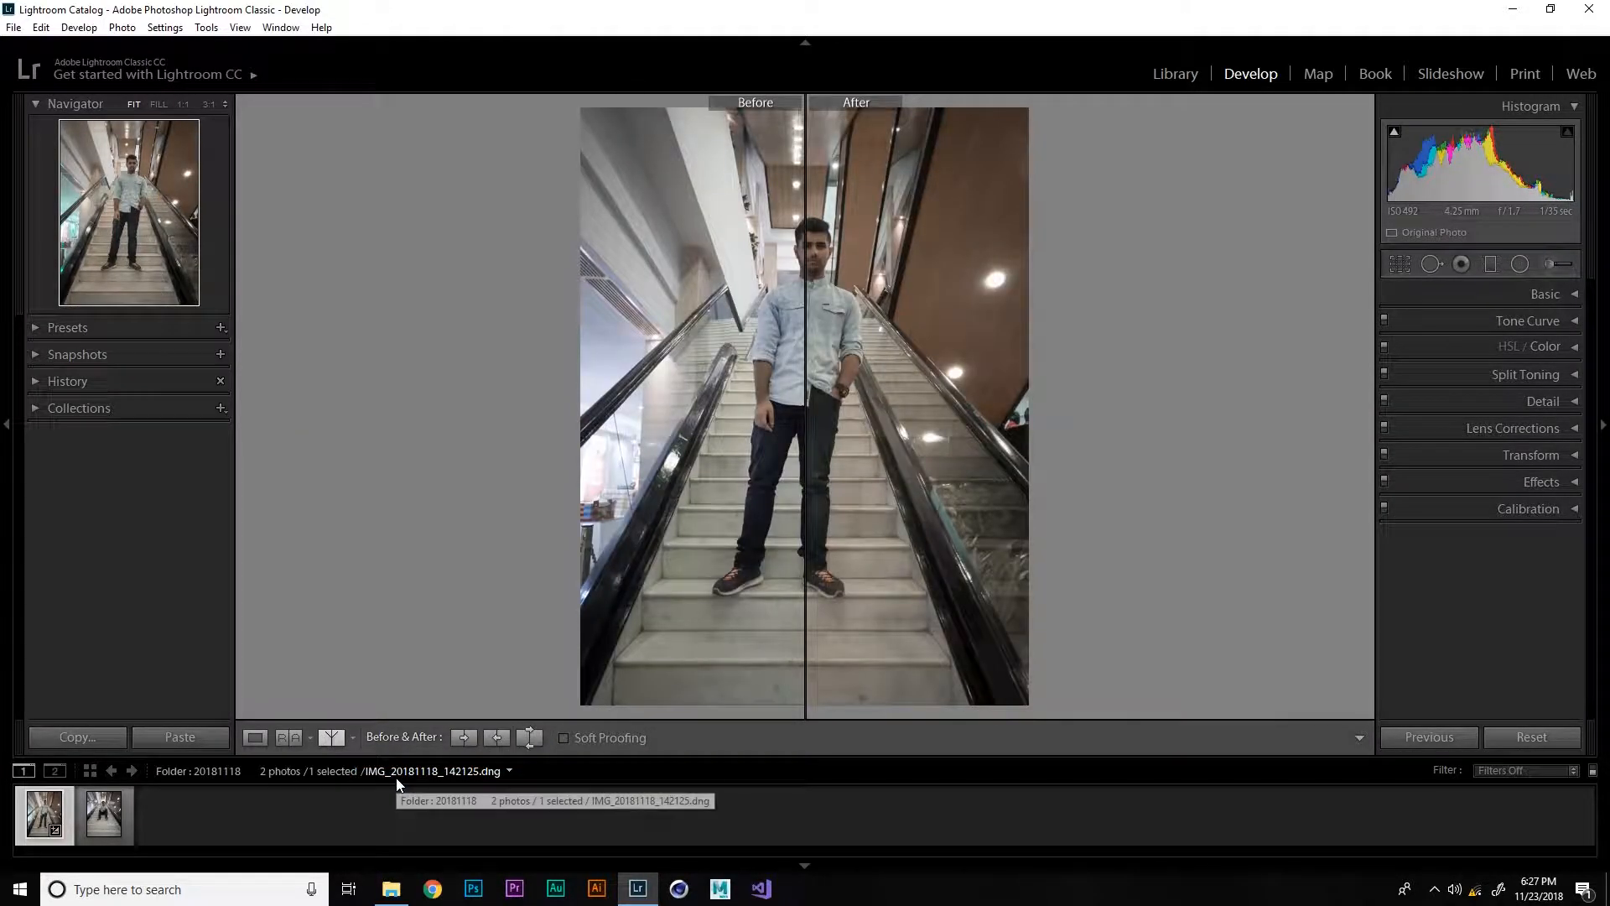
click(352, 738)
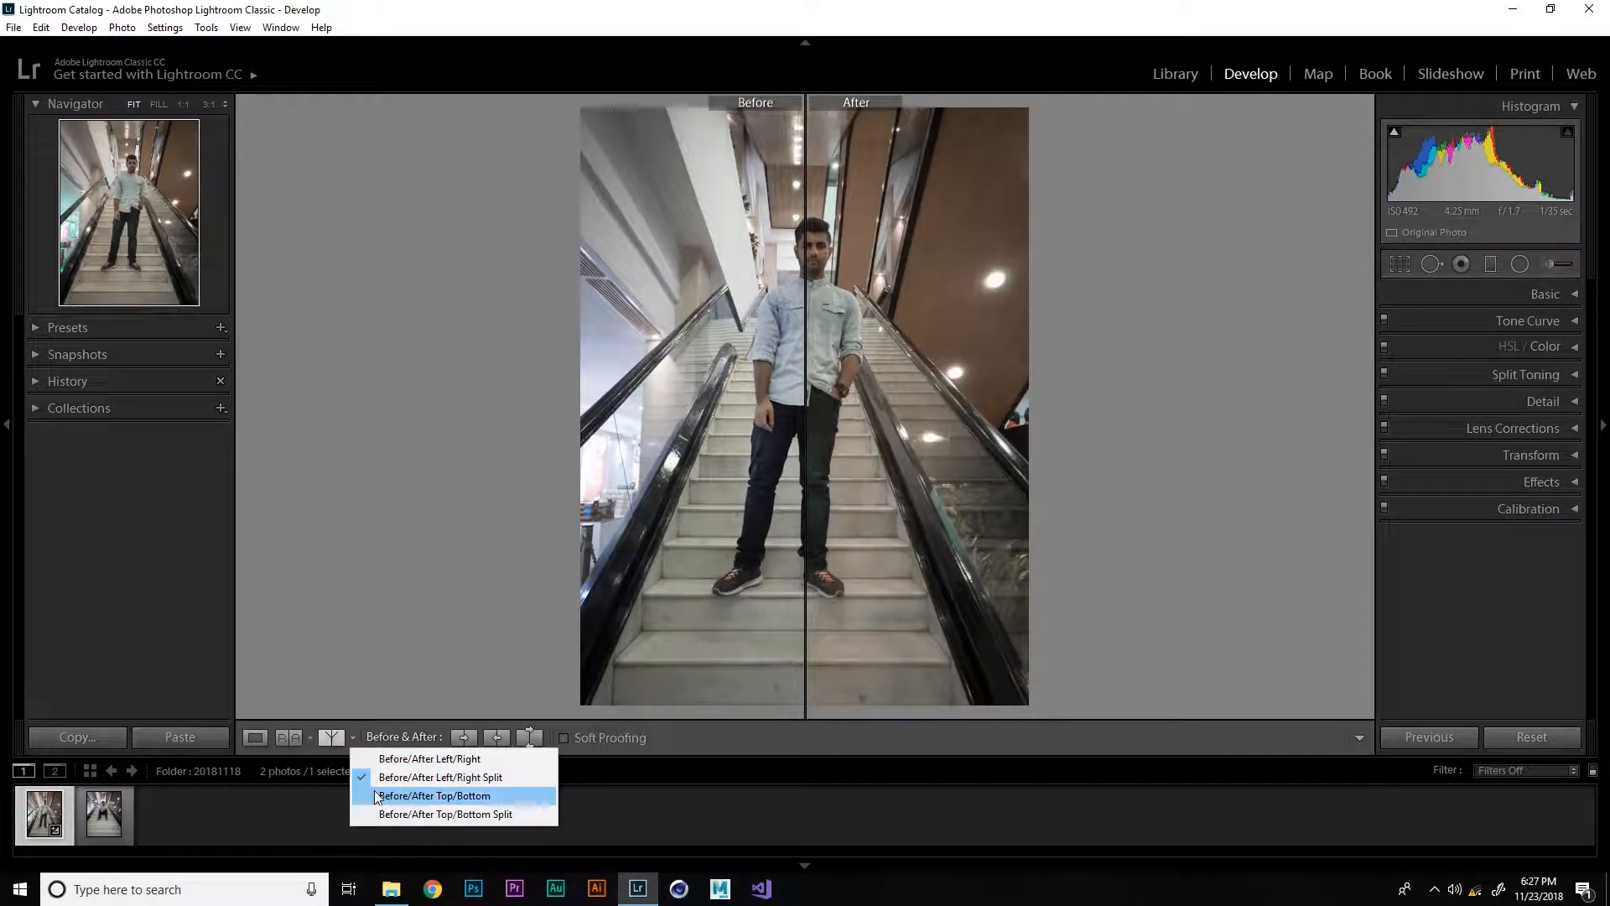
click(374, 790)
click(352, 737)
click(374, 797)
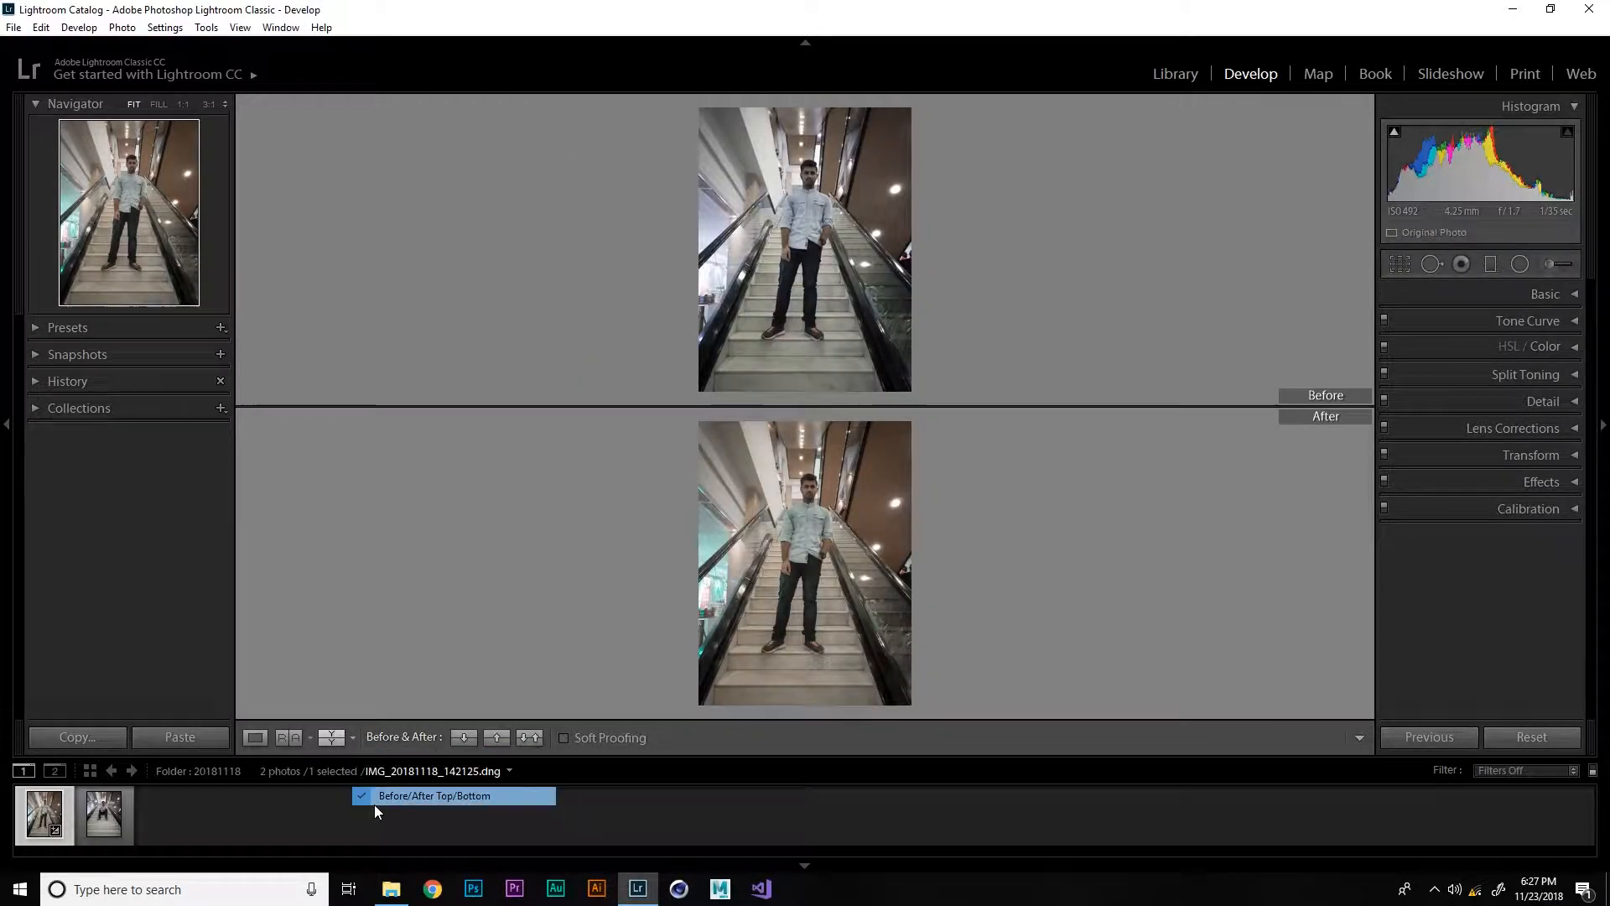
click(352, 737)
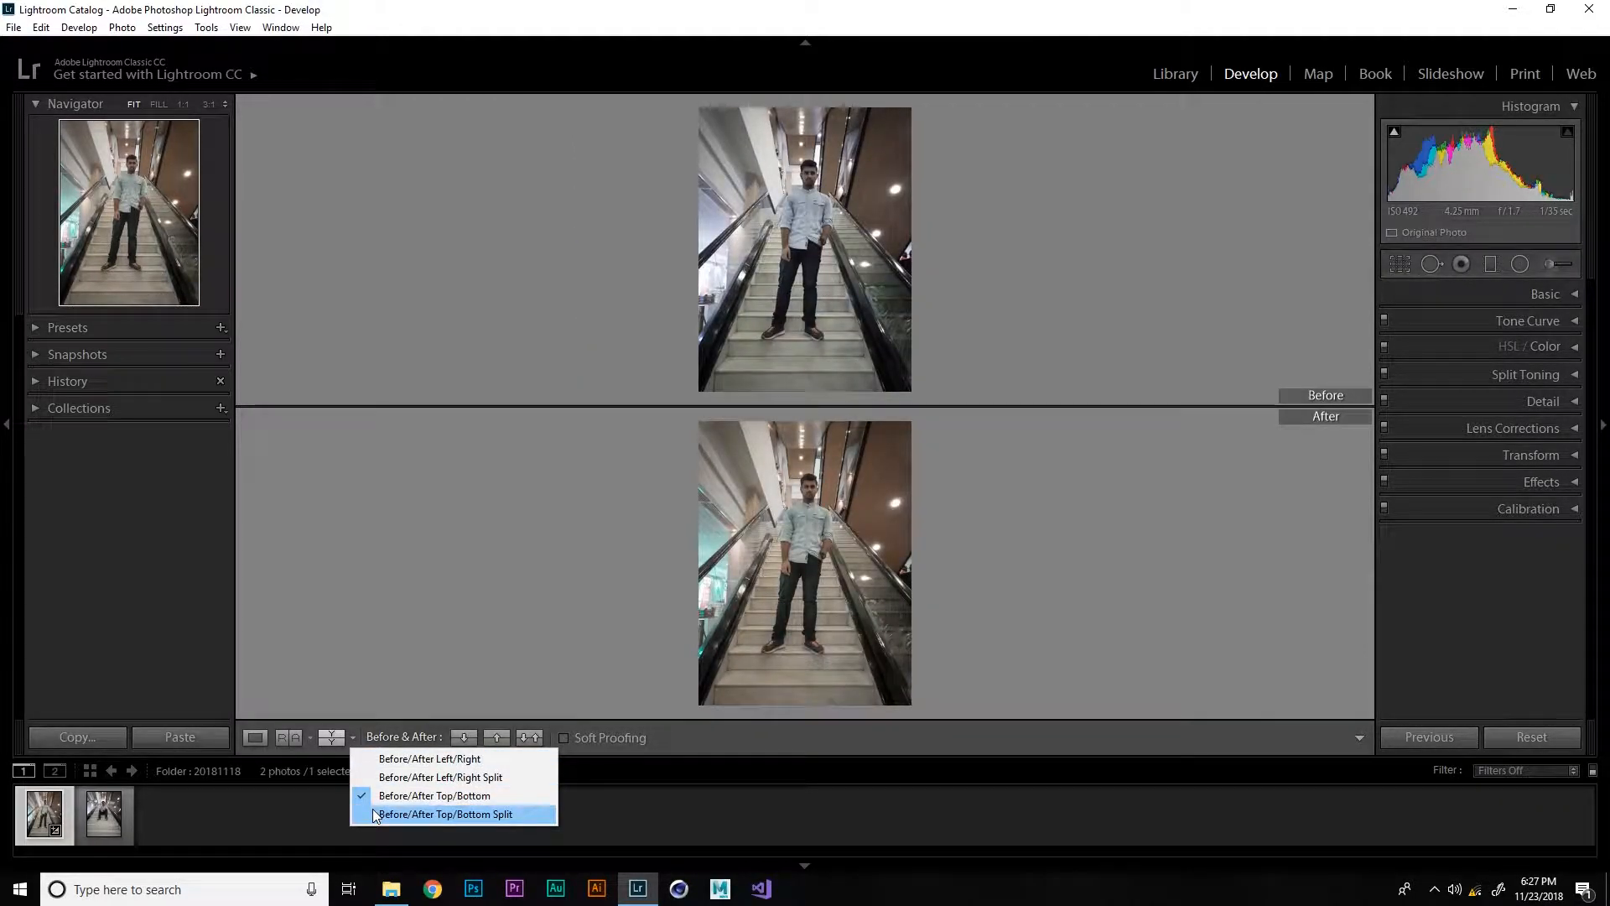
click(373, 808)
click(354, 741)
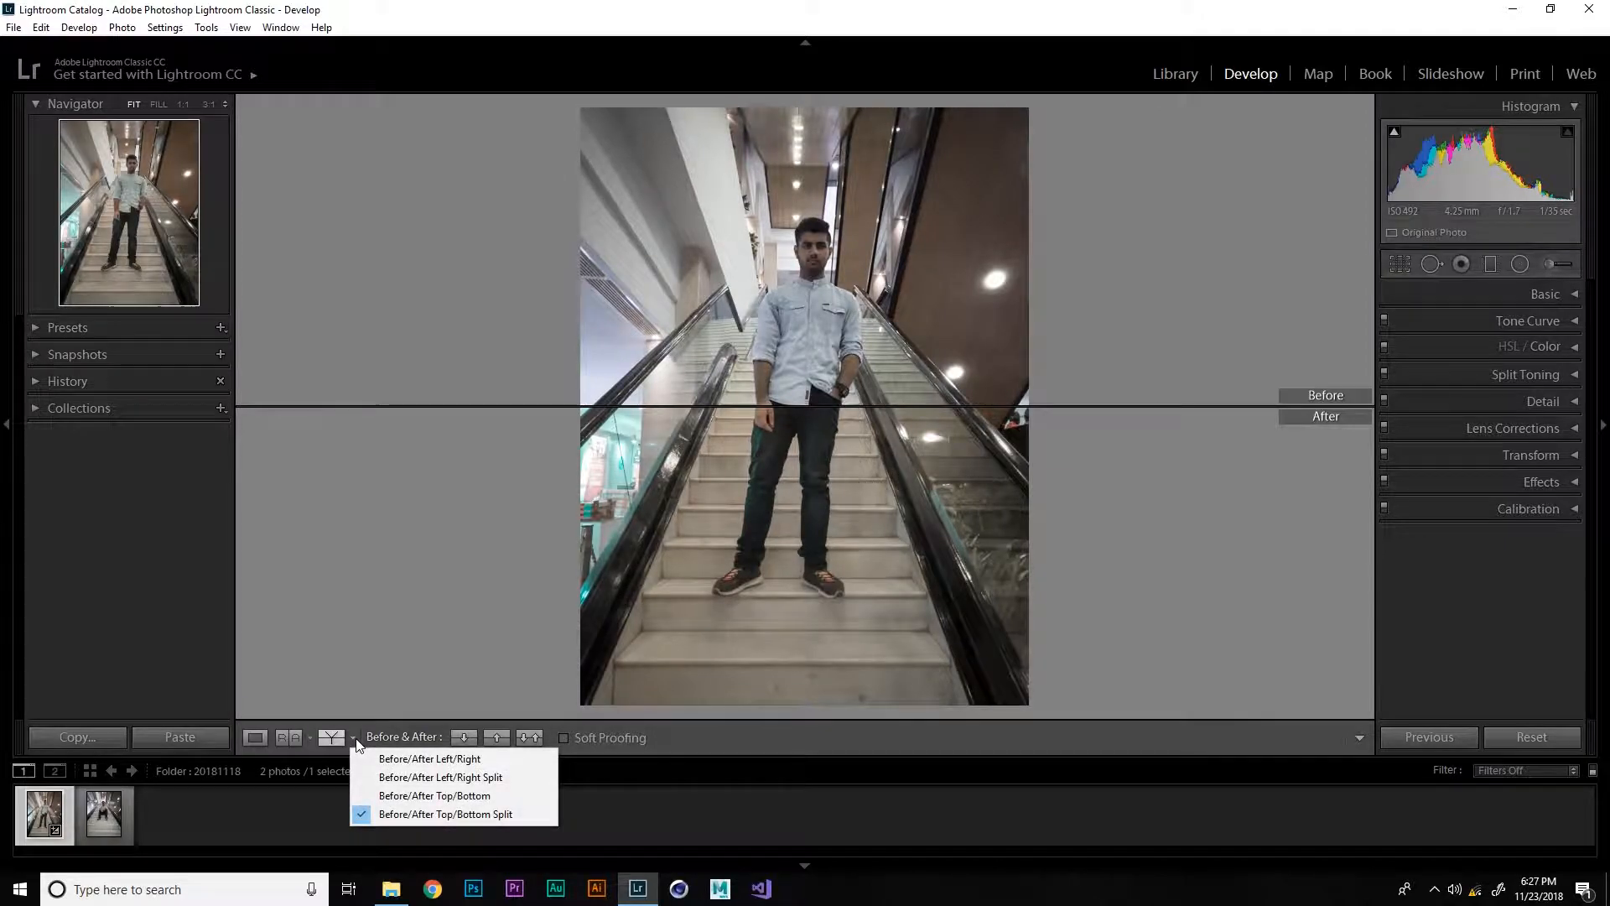
click(395, 756)
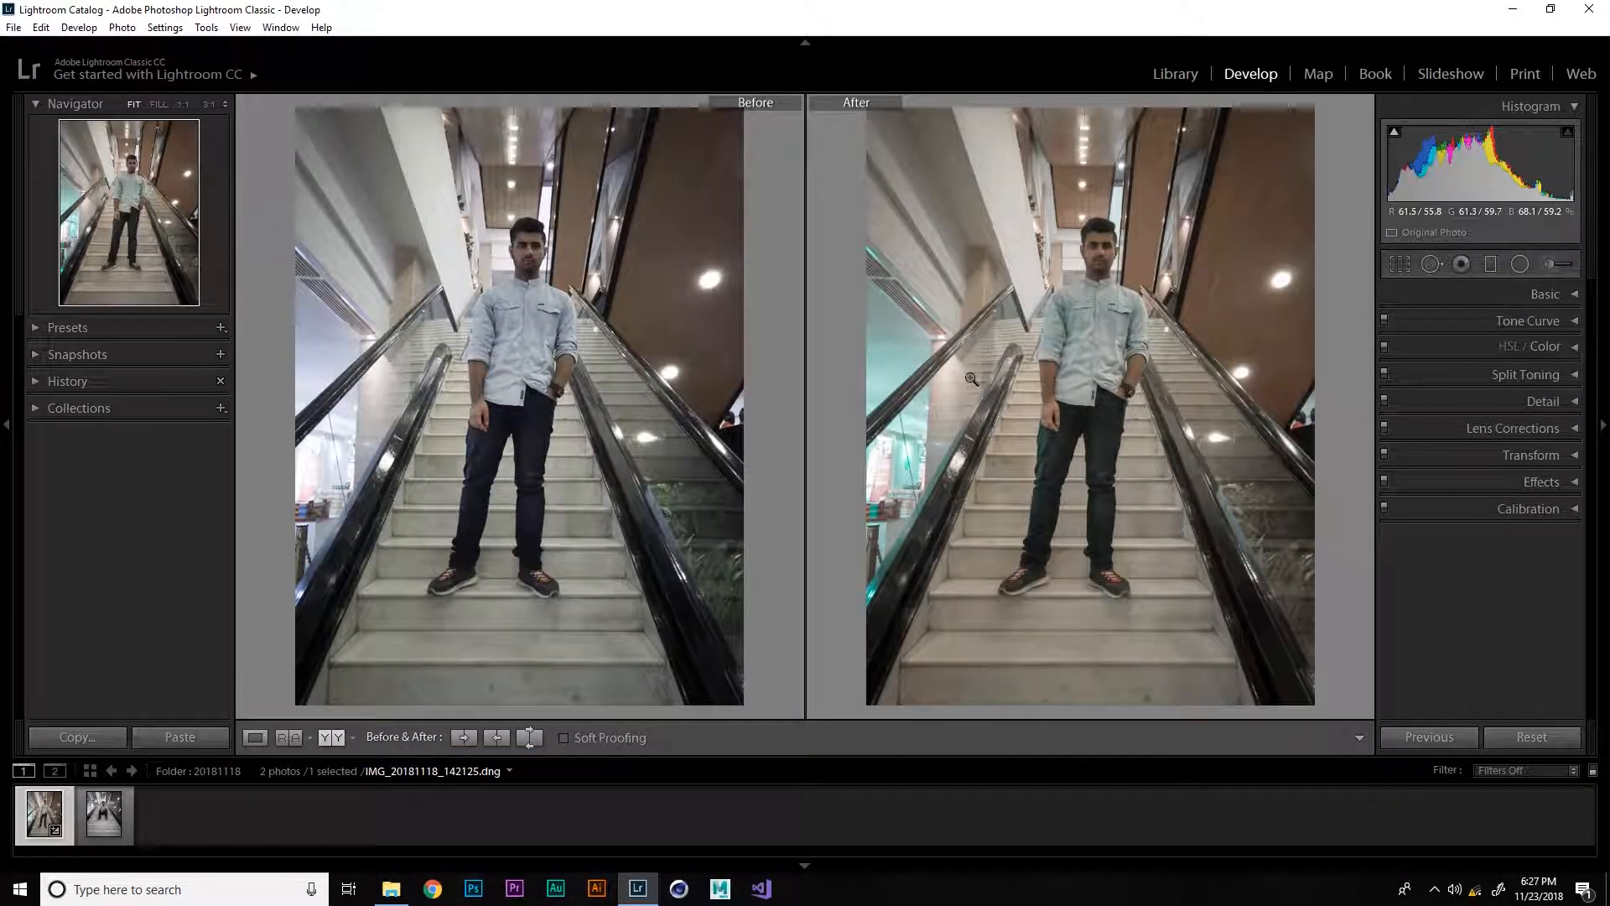
key(y)
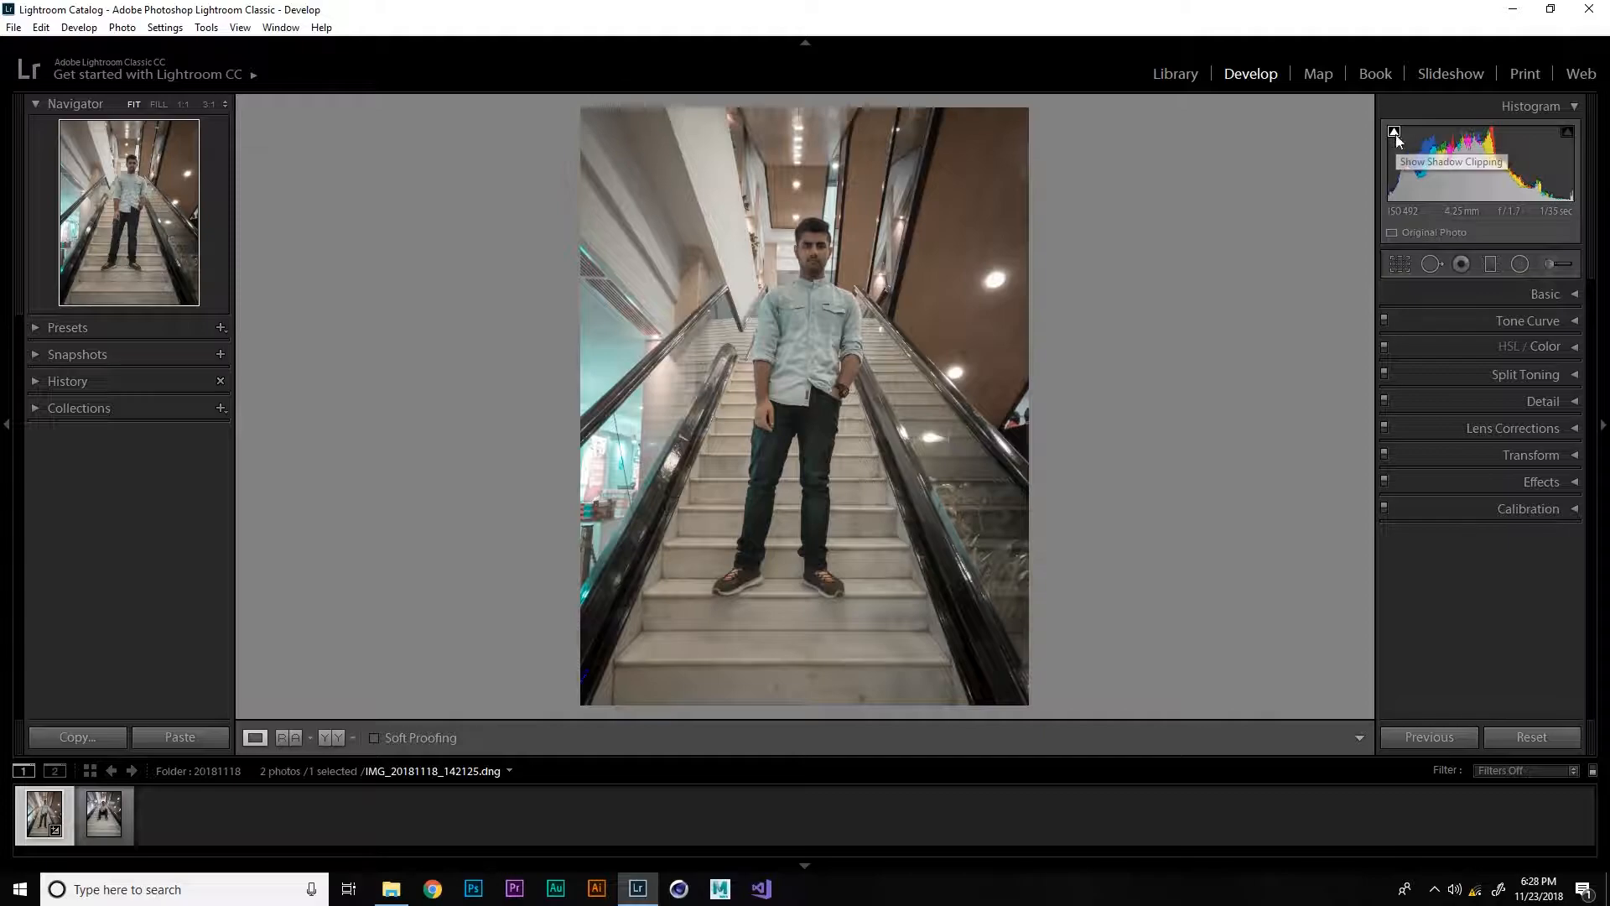
Check the photo for shadow clipping, try raising the Blacks directly in the histogram and undo that change
click(595, 671)
click(719, 276)
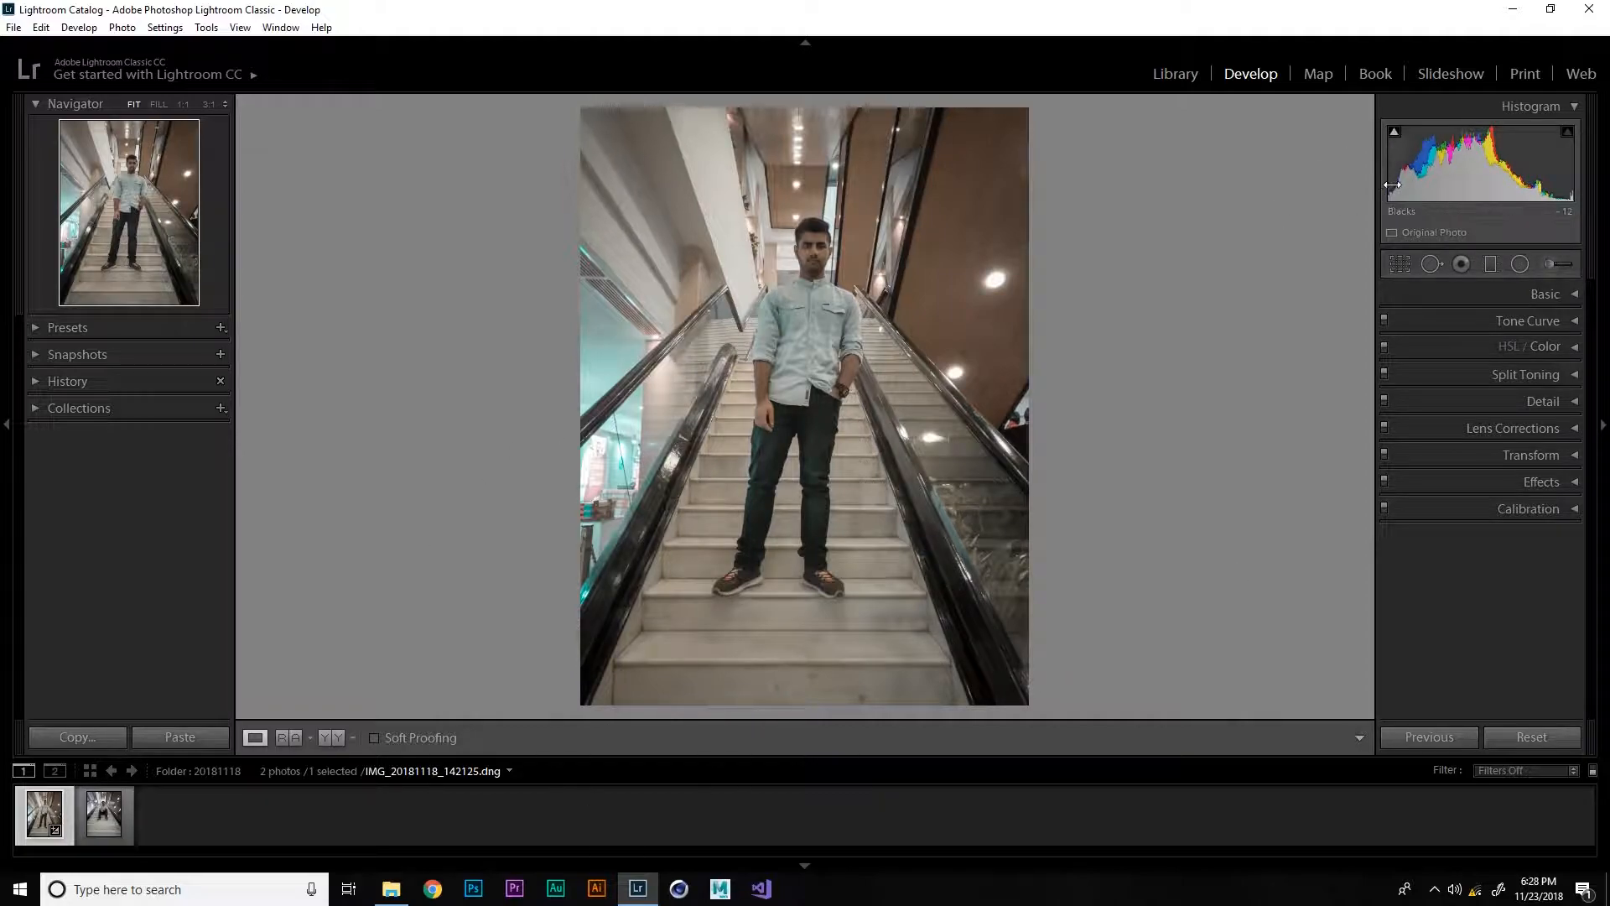
drag(1393, 184, 1417, 185)
key(ctrl+z)
Try a split tone with Highlights Hue 214 and Saturation 20, and Shadows Hue 21 and Saturation 8
click(1571, 379)
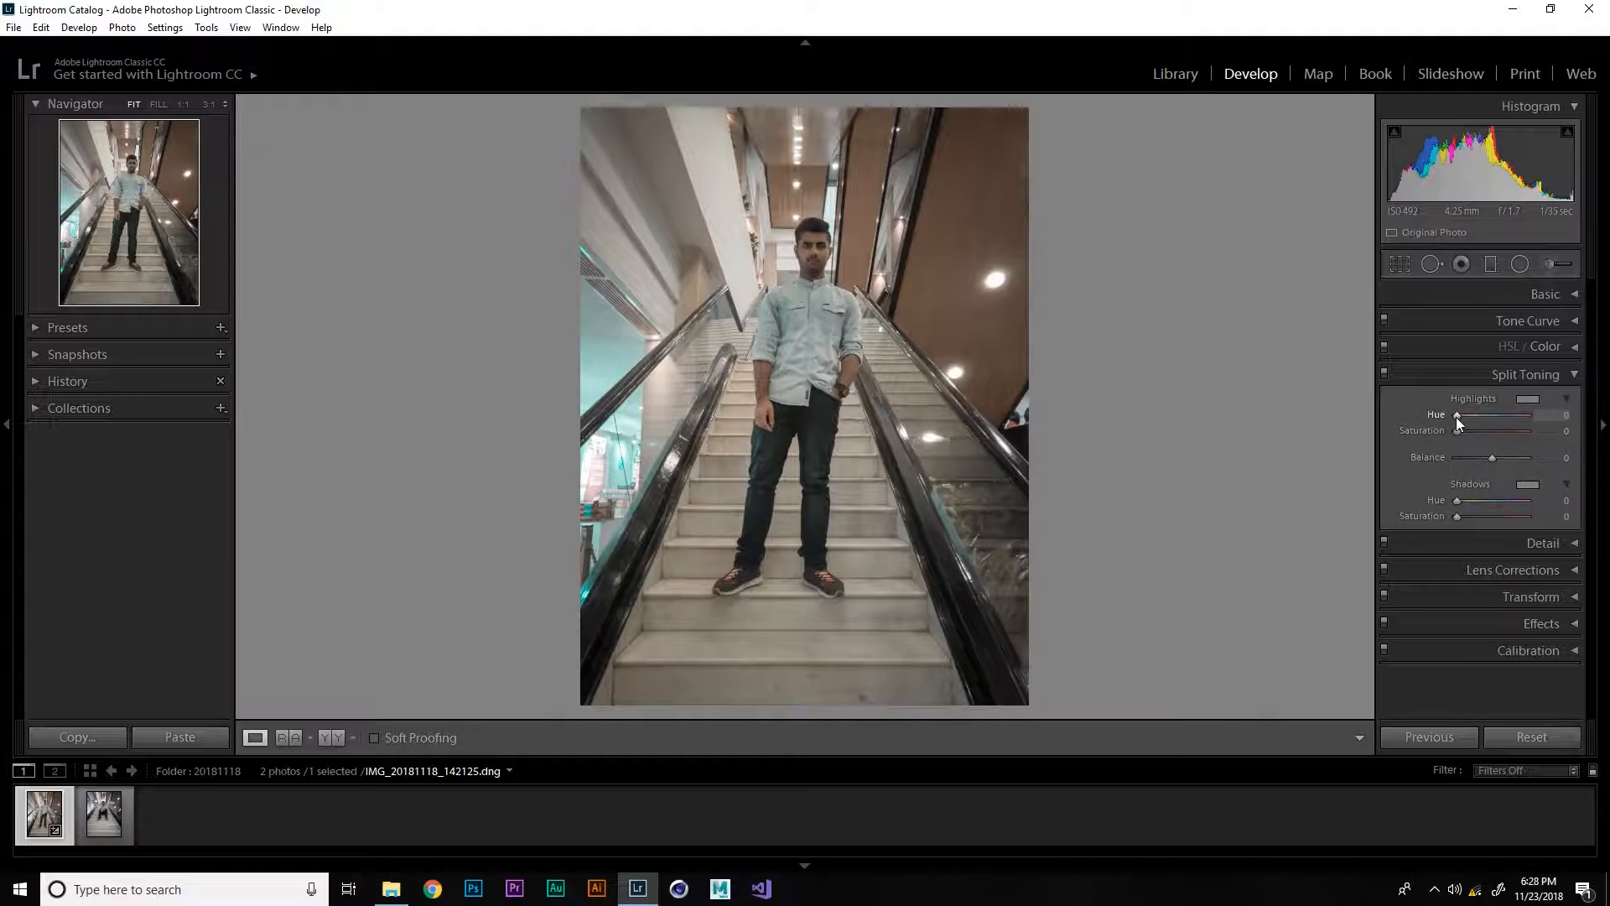
drag(1456, 416, 1494, 429)
drag(1457, 430, 1471, 433)
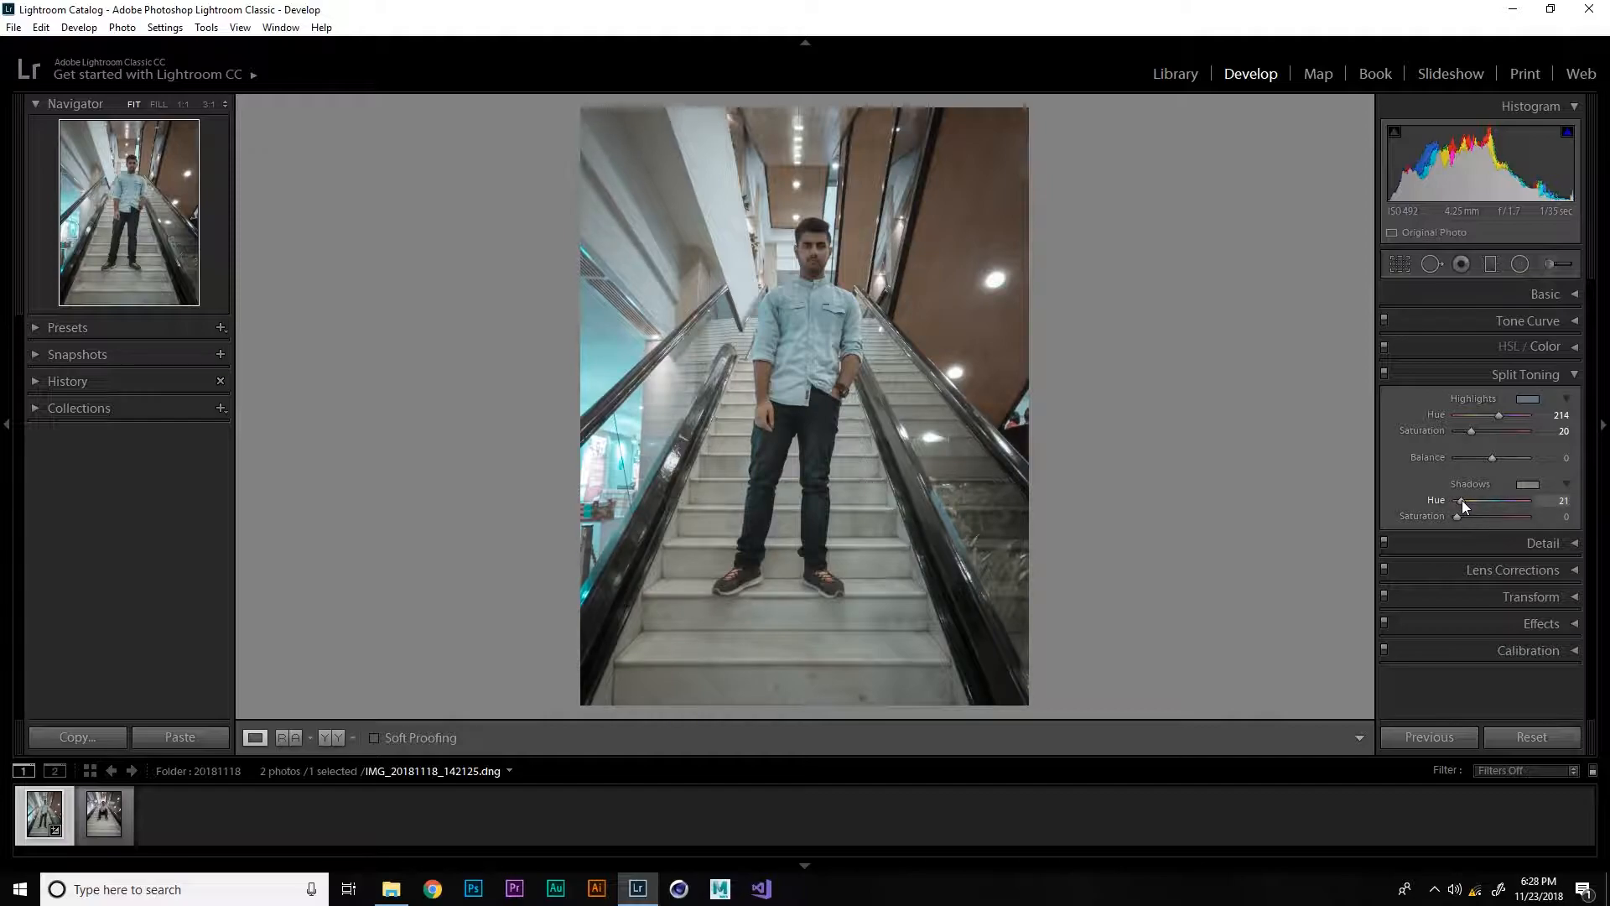
drag(1458, 517, 1462, 516)
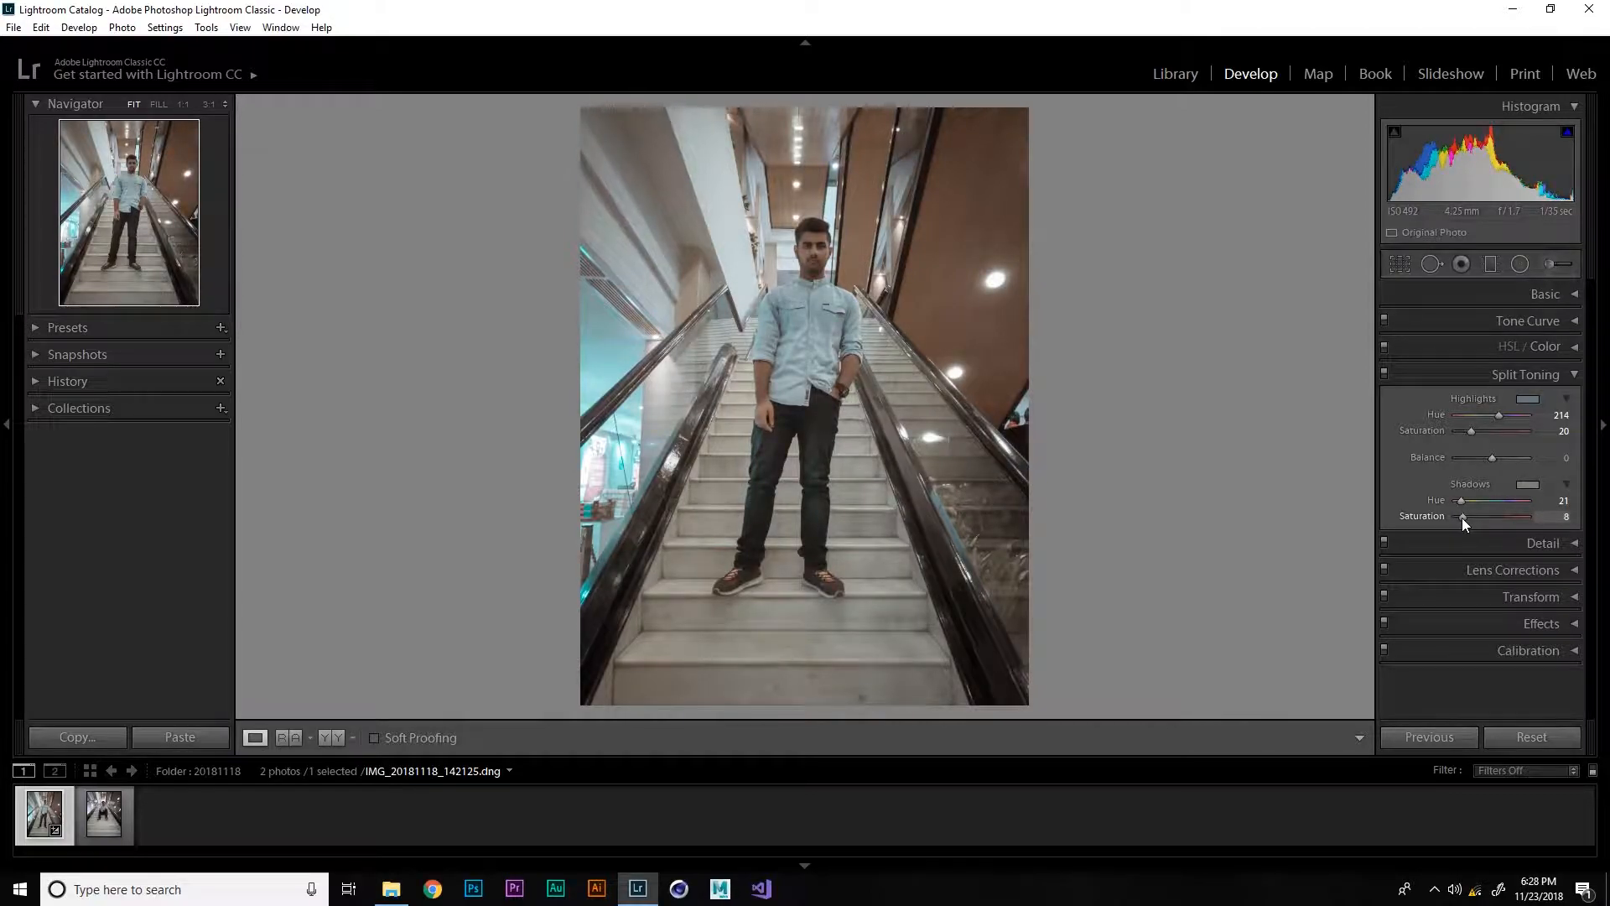
Reset the Split Toning hue and saturation of both Shadows and Highlights to their defaults and close the Split Toning settings
double_click(1462, 517)
double_click(1461, 503)
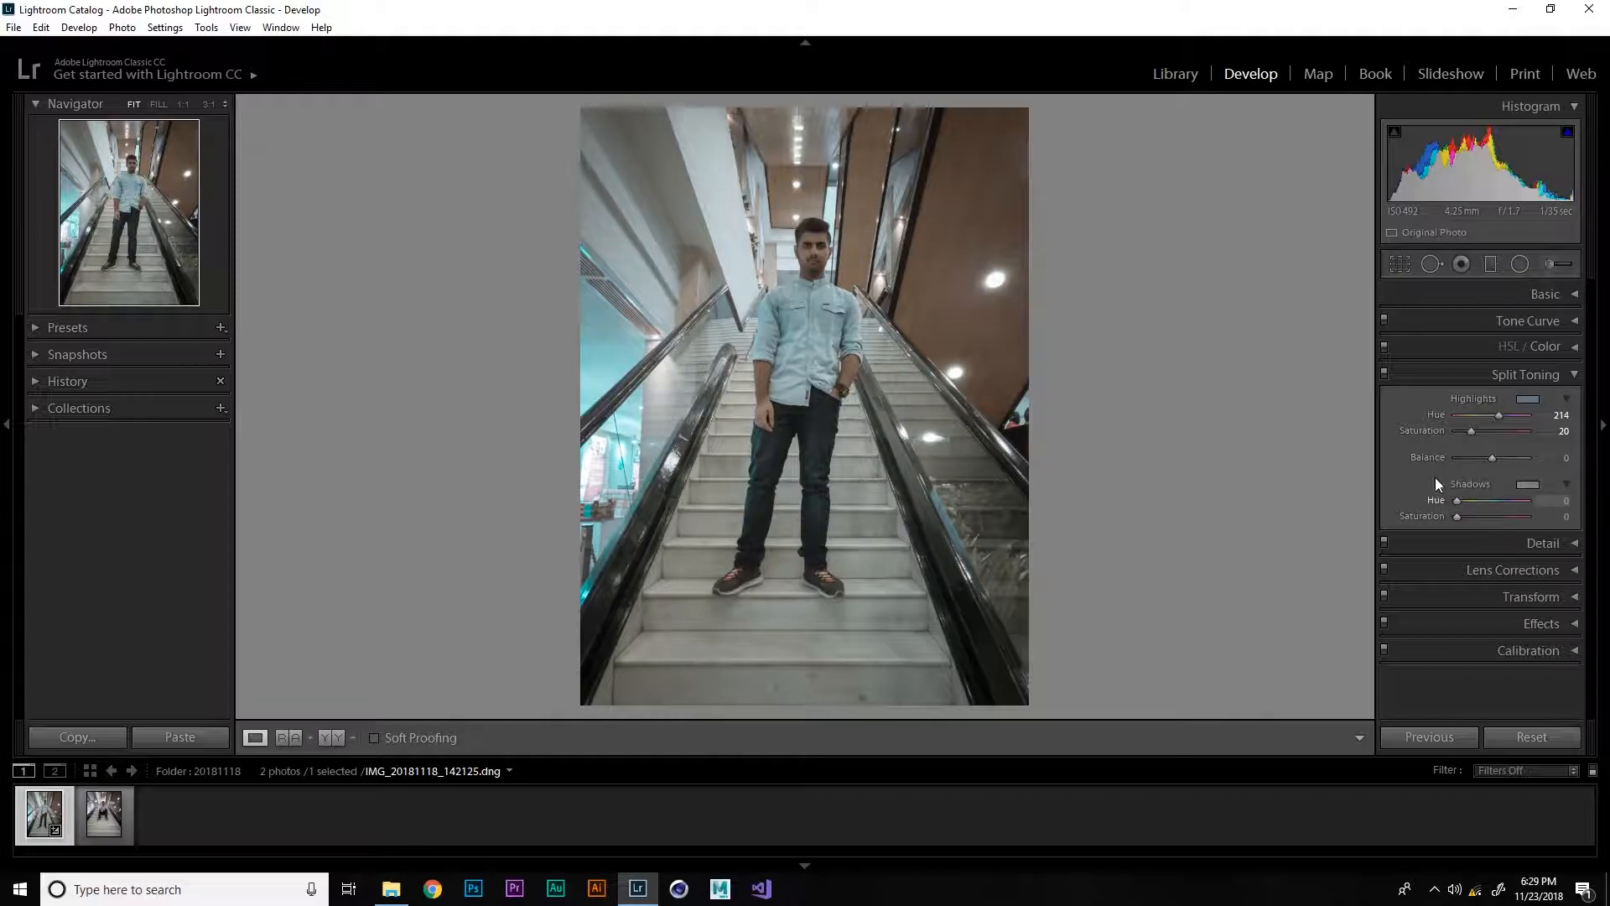
double_click(1472, 431)
double_click(1497, 413)
click(1424, 376)
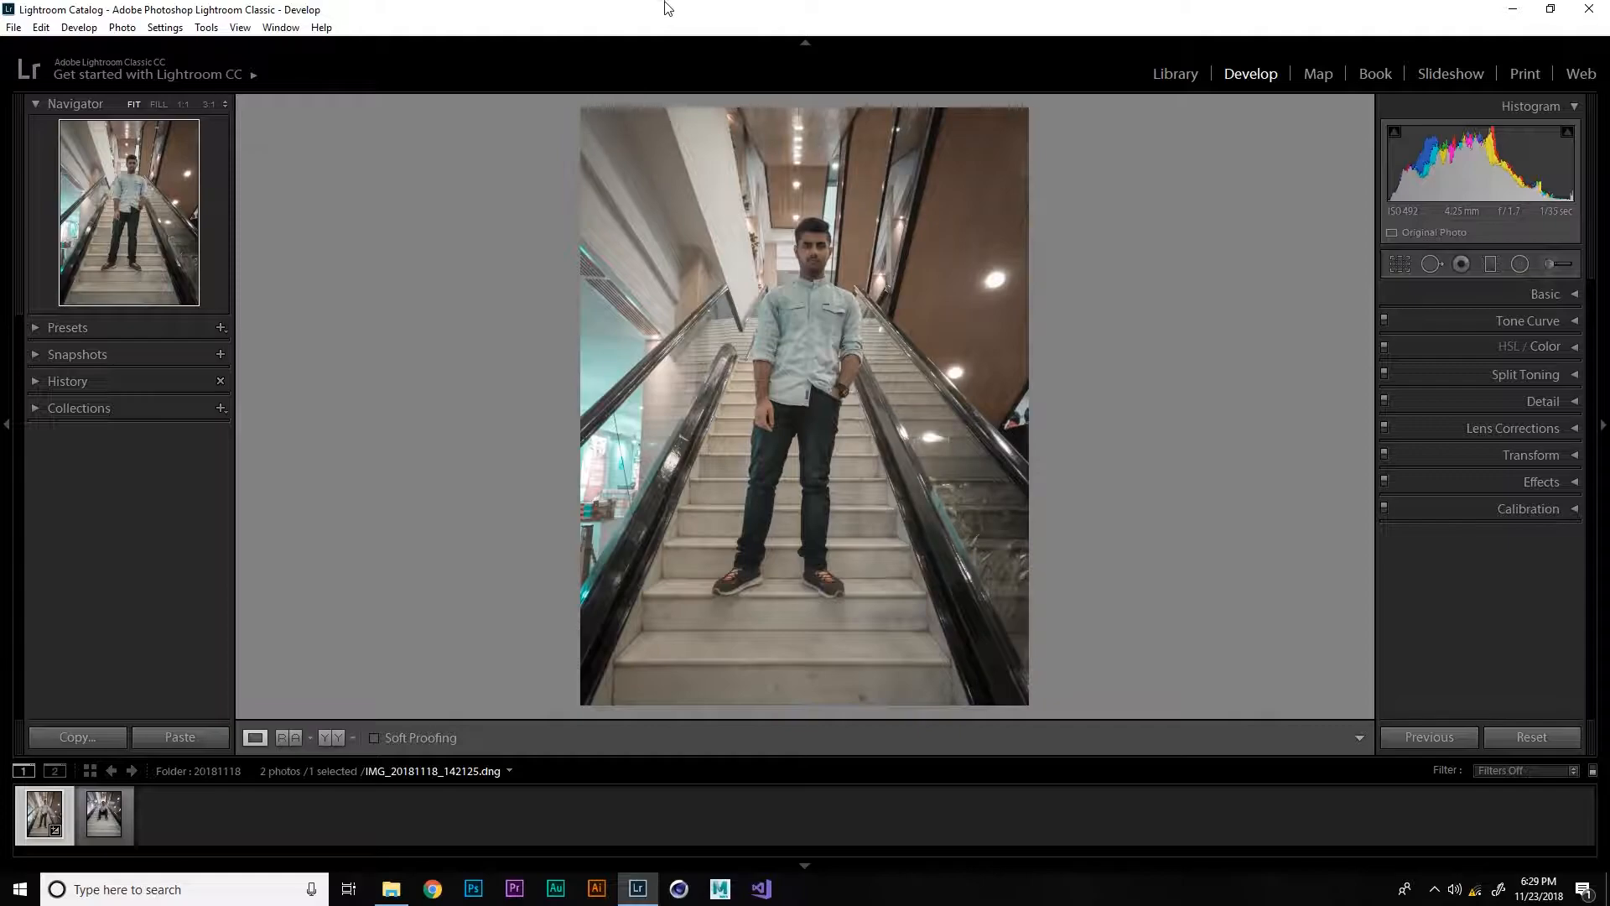
Open the Tone Curve settings, review the channel choices including the Red curve, and return to the RGB channel
click(1552, 325)
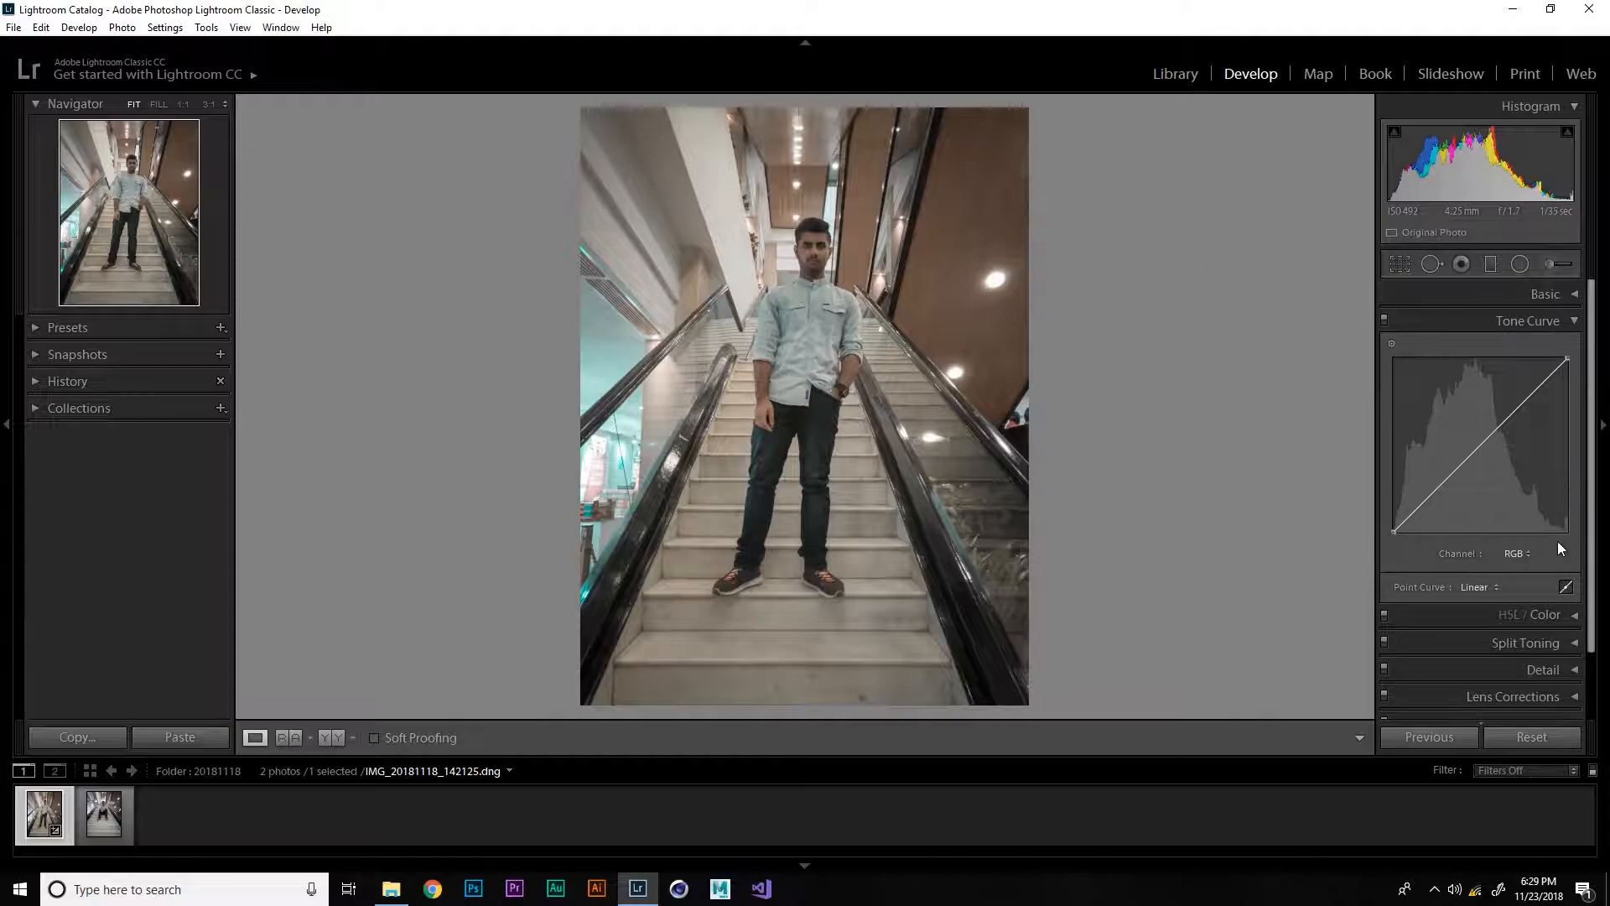
click(1518, 553)
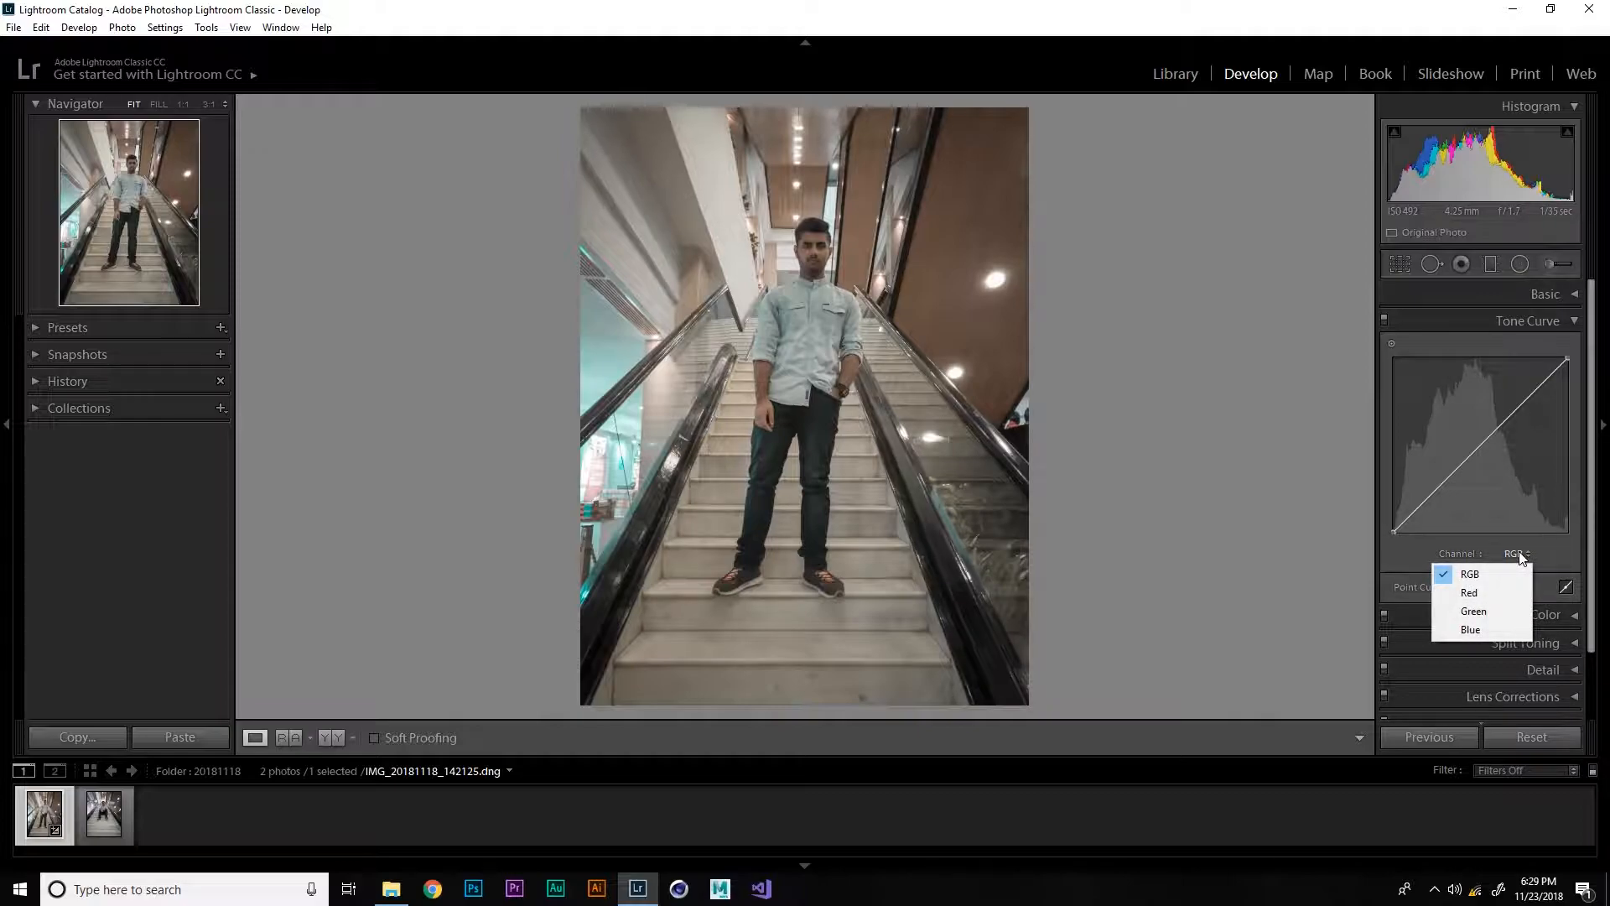
click(1543, 550)
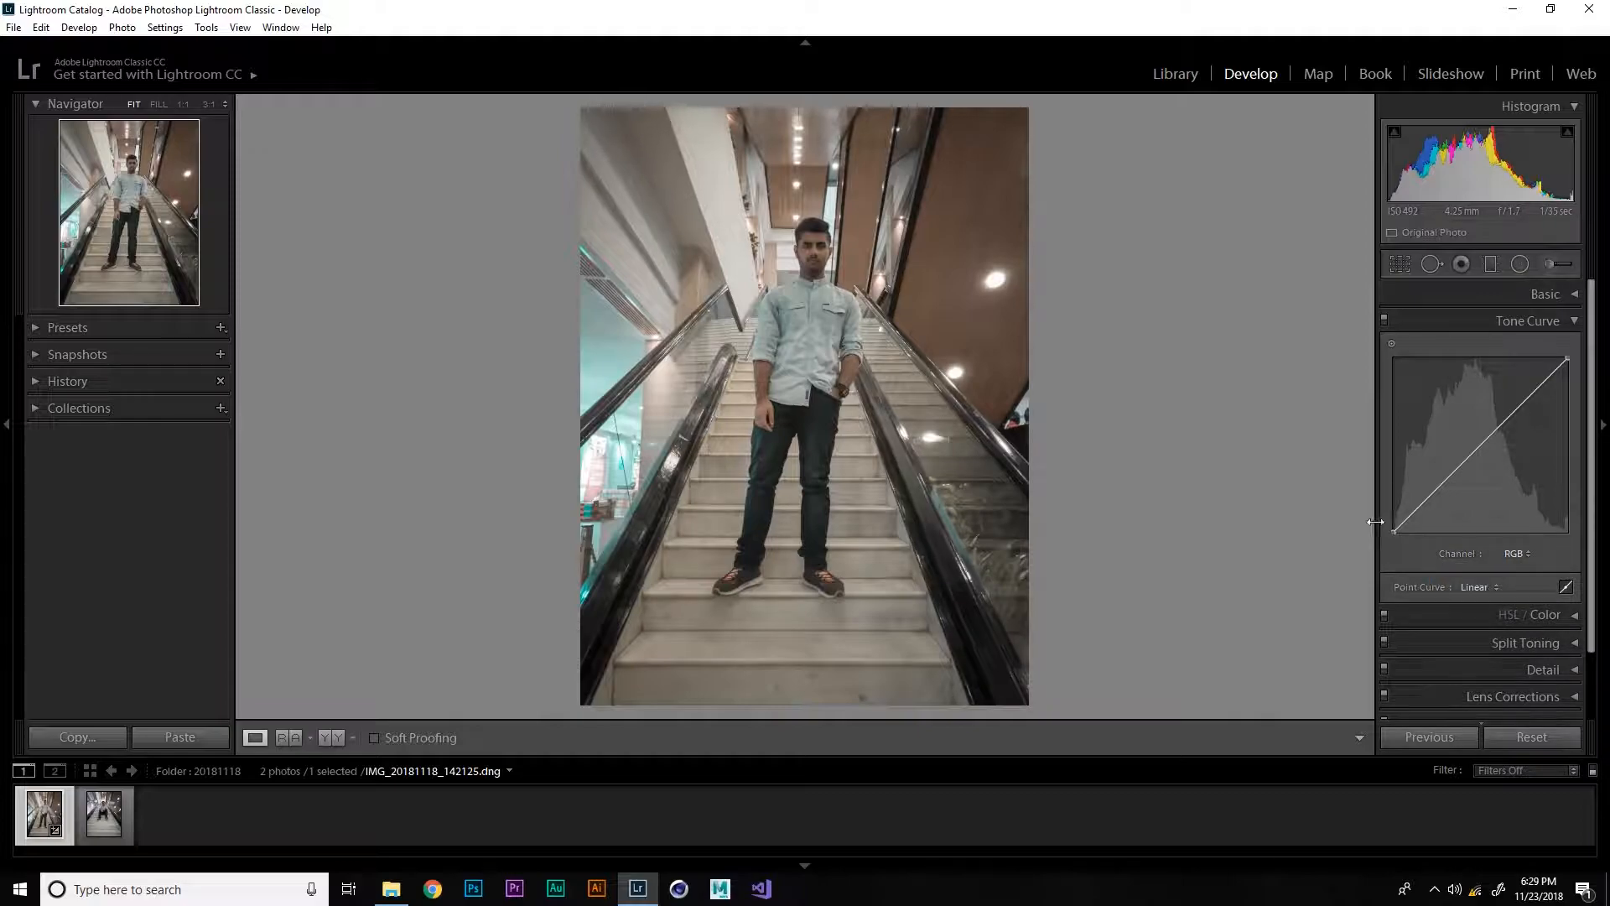
click(1510, 550)
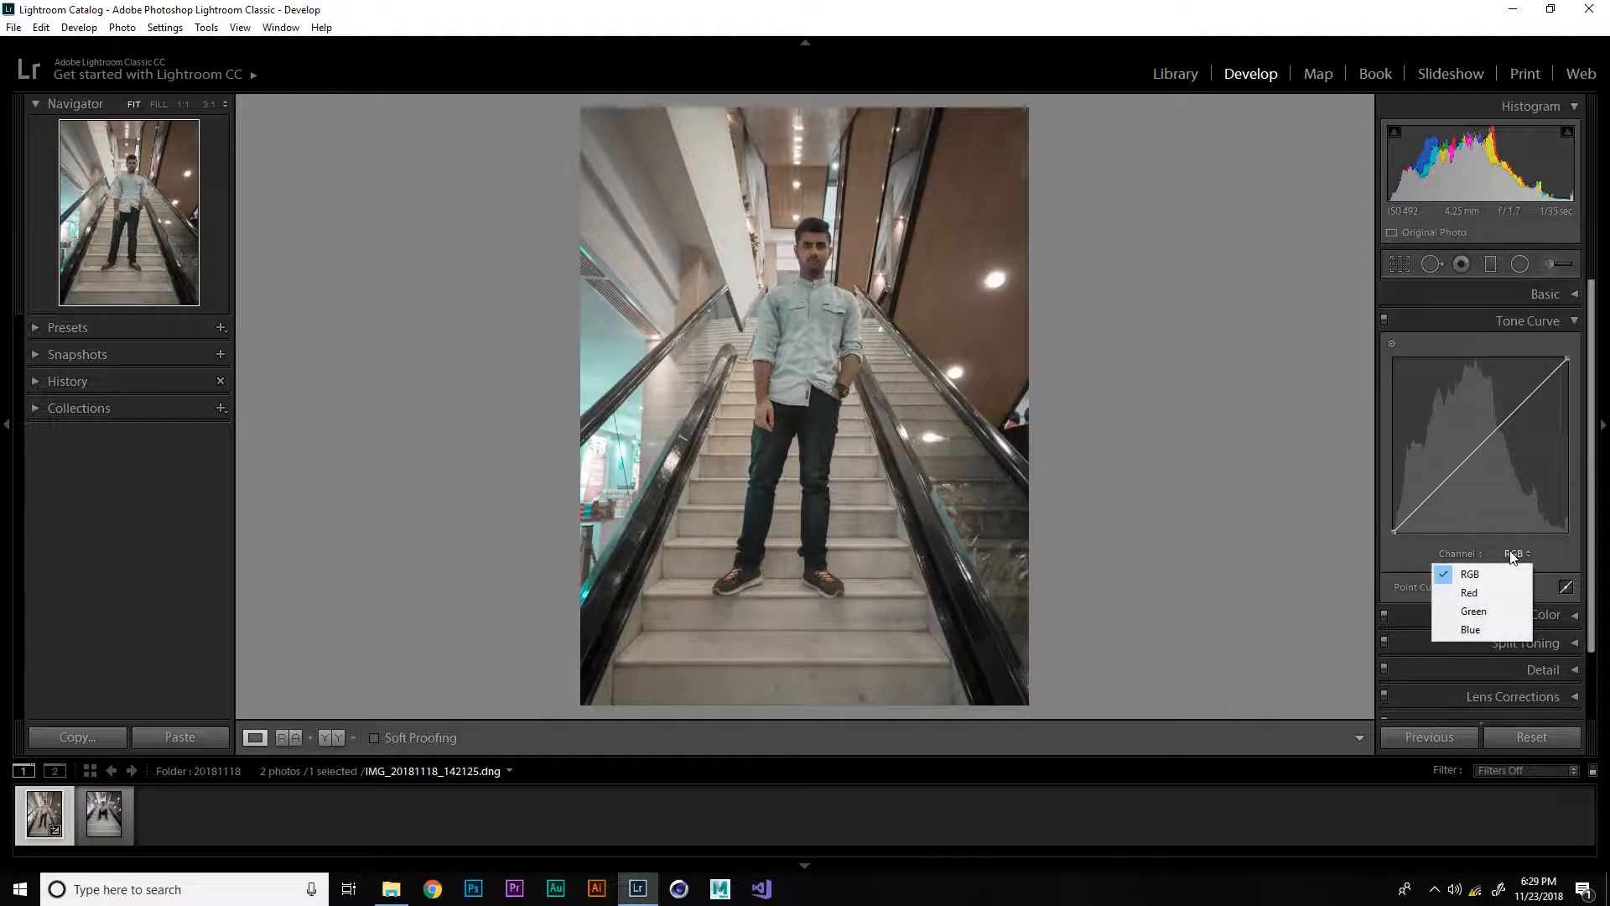
click(1491, 592)
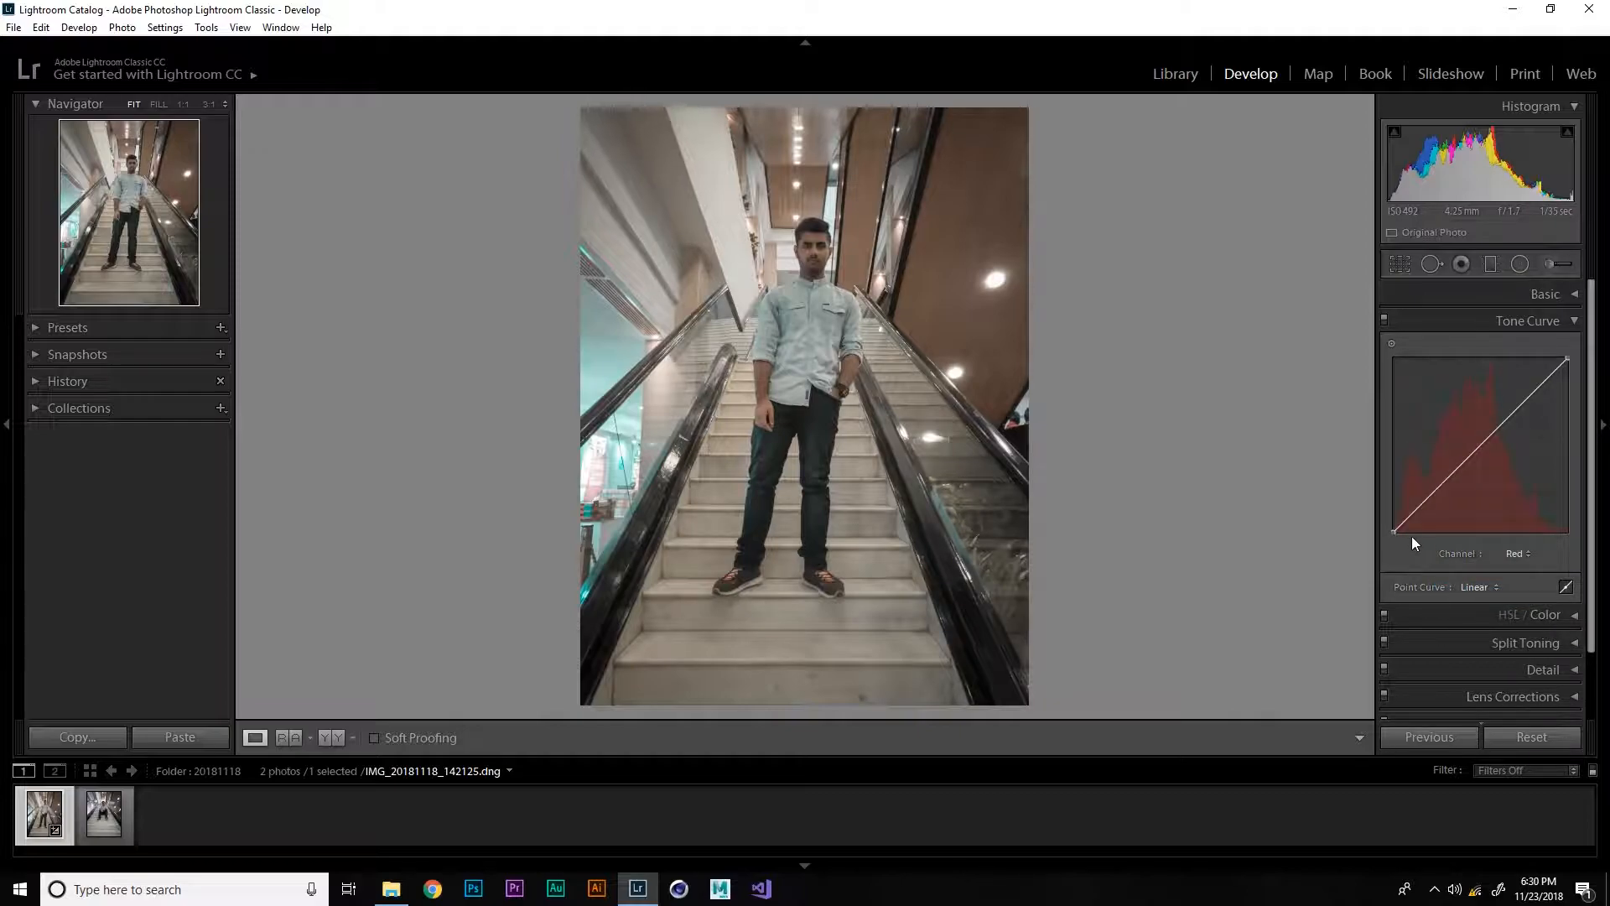
click(1531, 561)
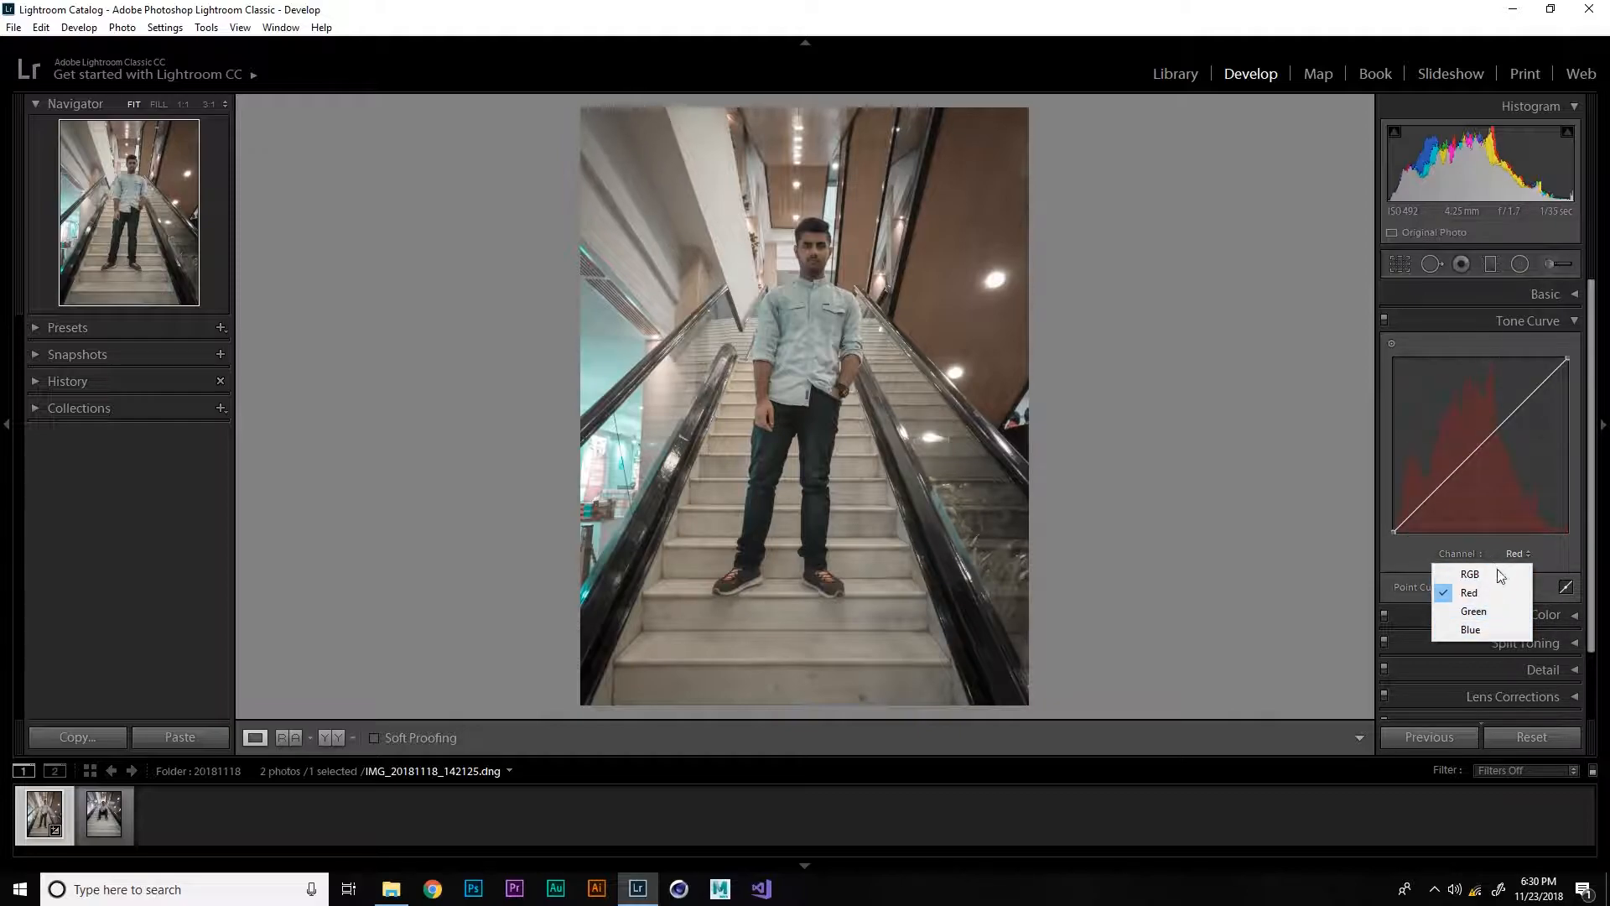
click(1500, 578)
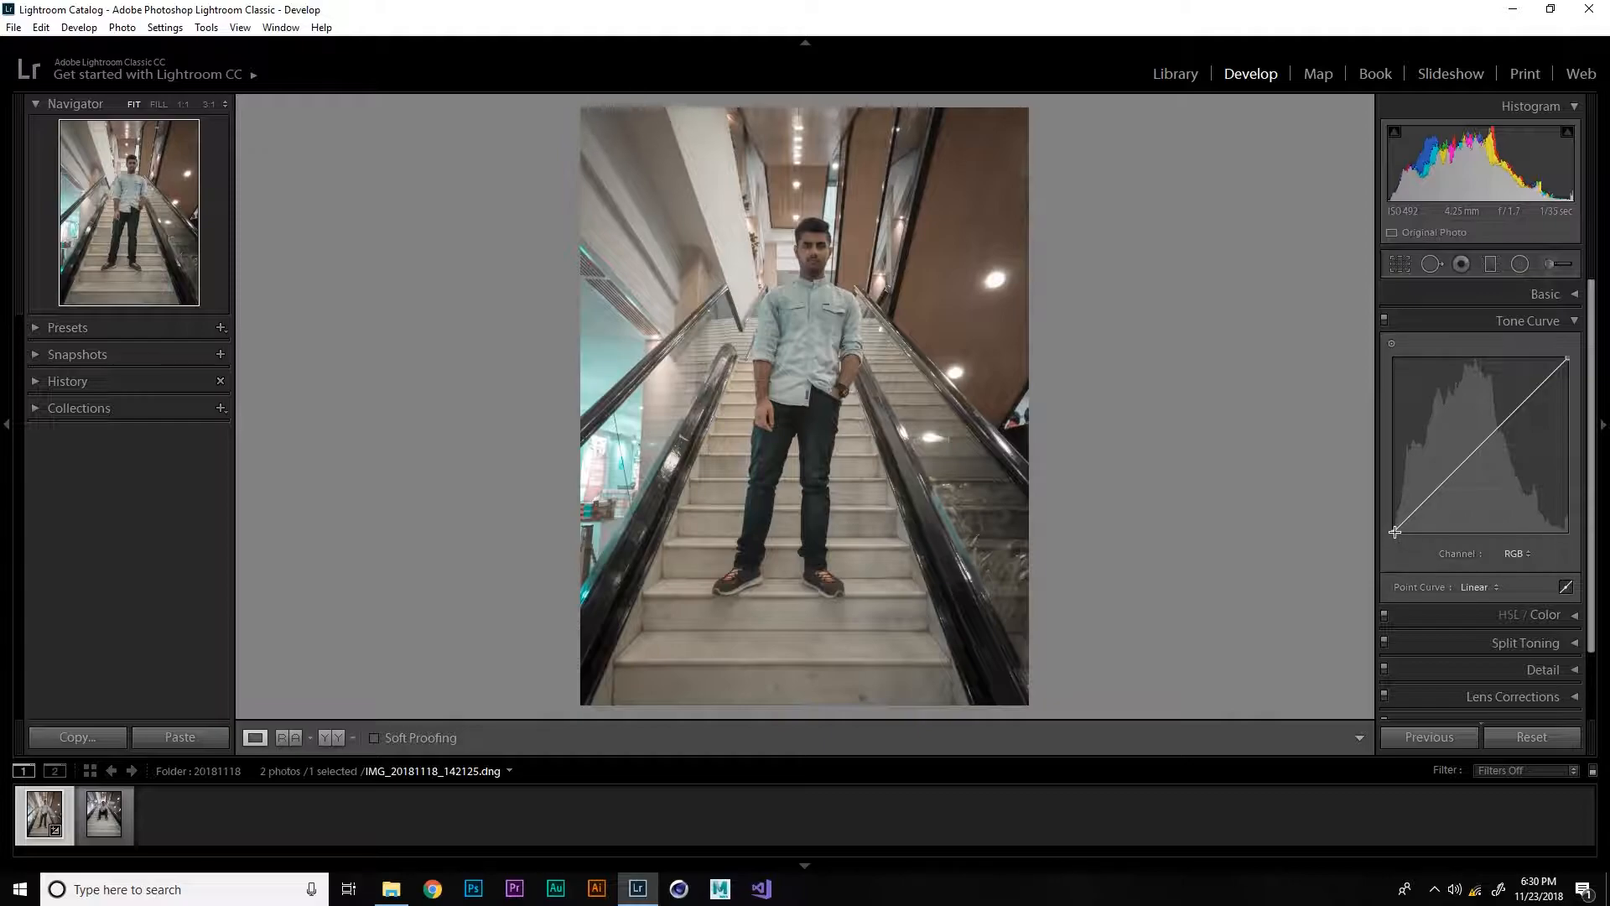
Shape a faded RGB S-curve with a raised black point, the white point at 87.5%, a lowered shadow point and a raised highlight point
drag(1394, 531, 1372, 510)
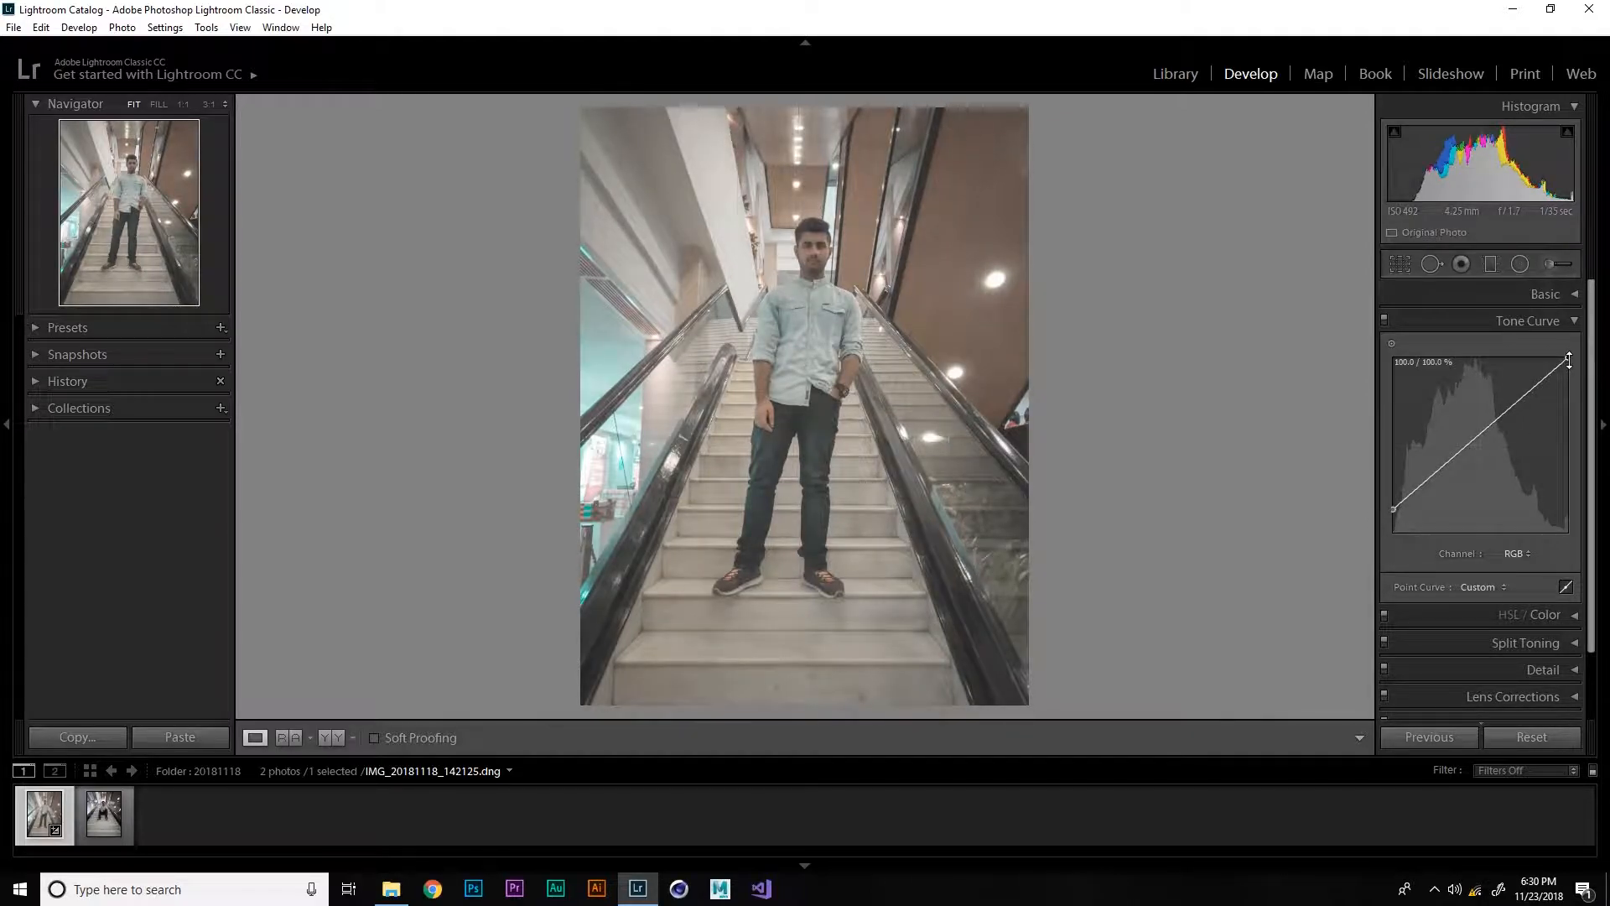
drag(1568, 361, 1597, 386)
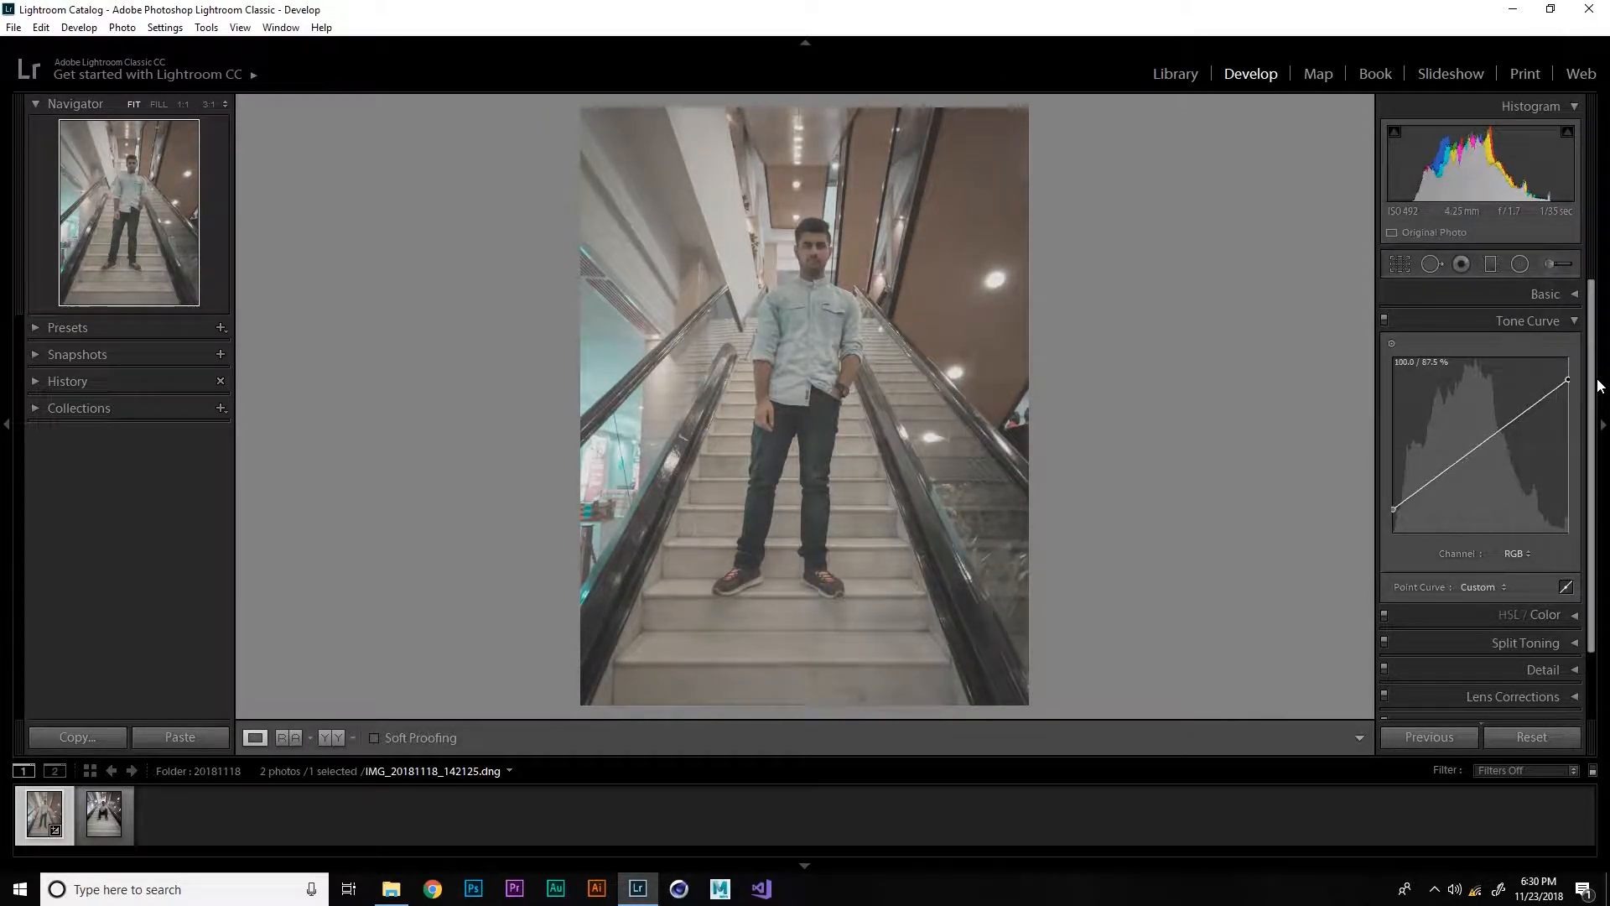
click(1438, 488)
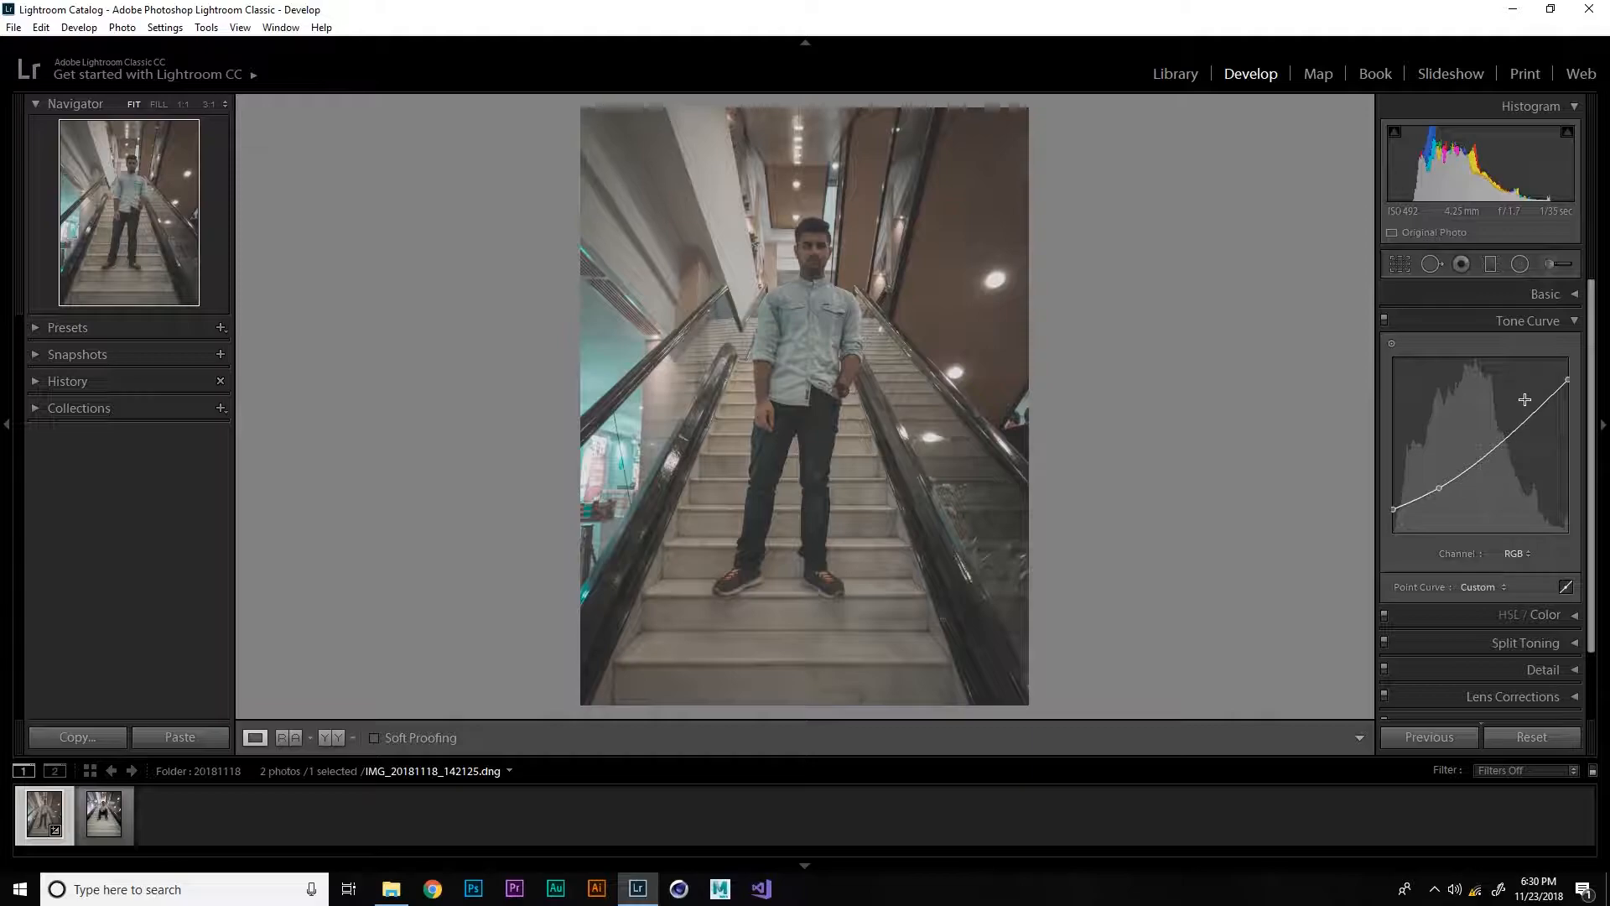
click(1525, 399)
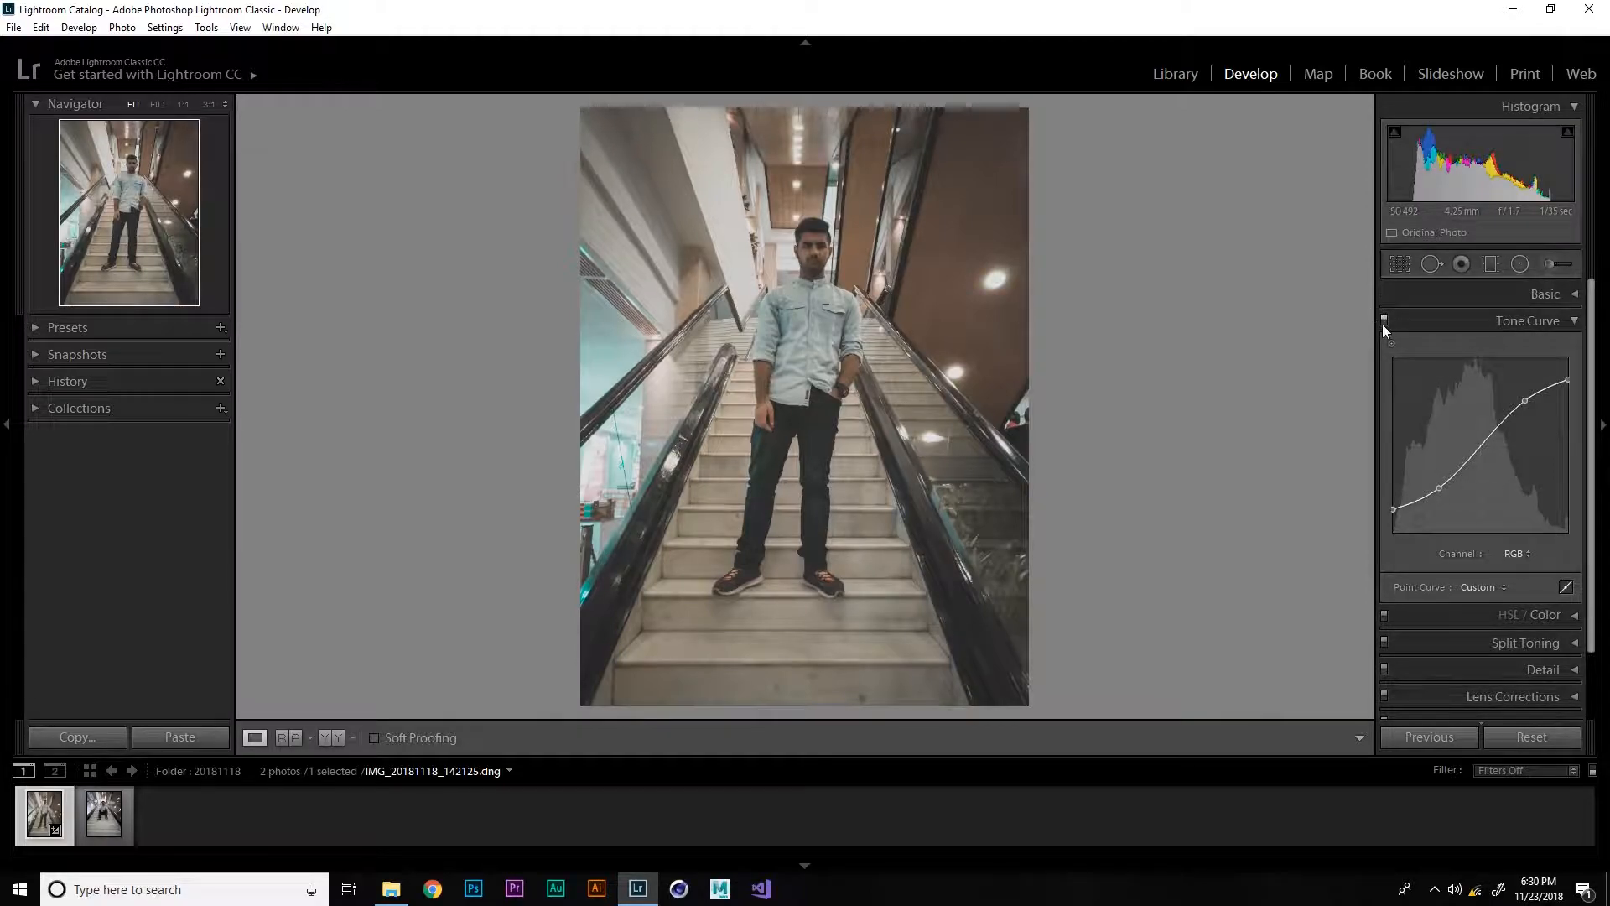
Compare the photo with and without the HSL / Color and Tone Curve adjustments, leaving both enabled, and close the Tone Curve settings
click(1384, 617)
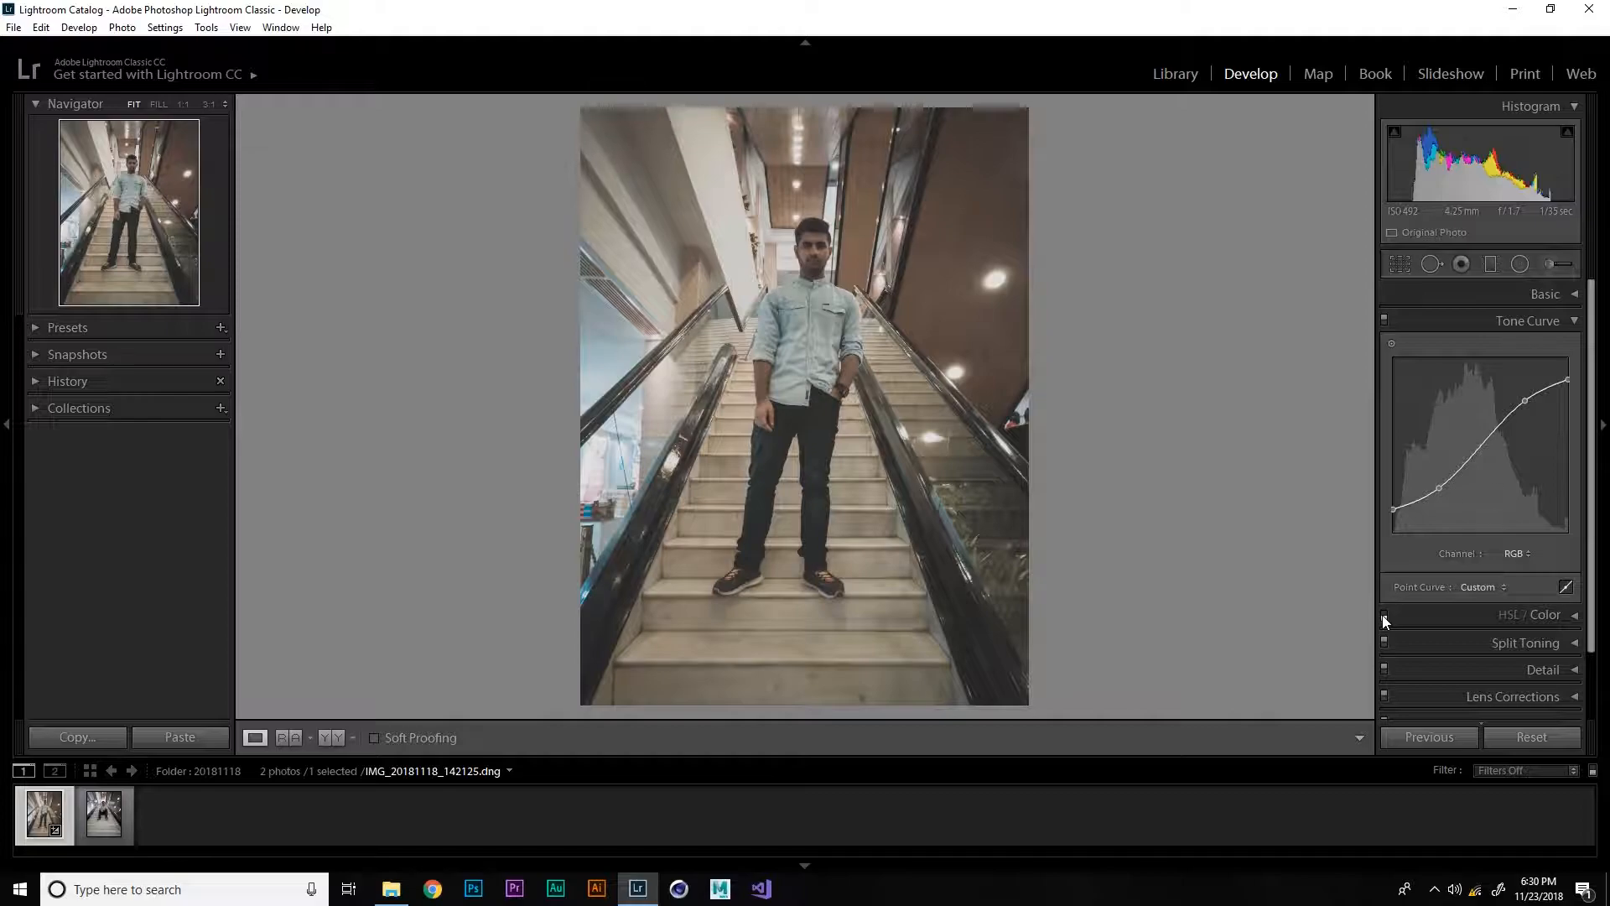
click(1384, 618)
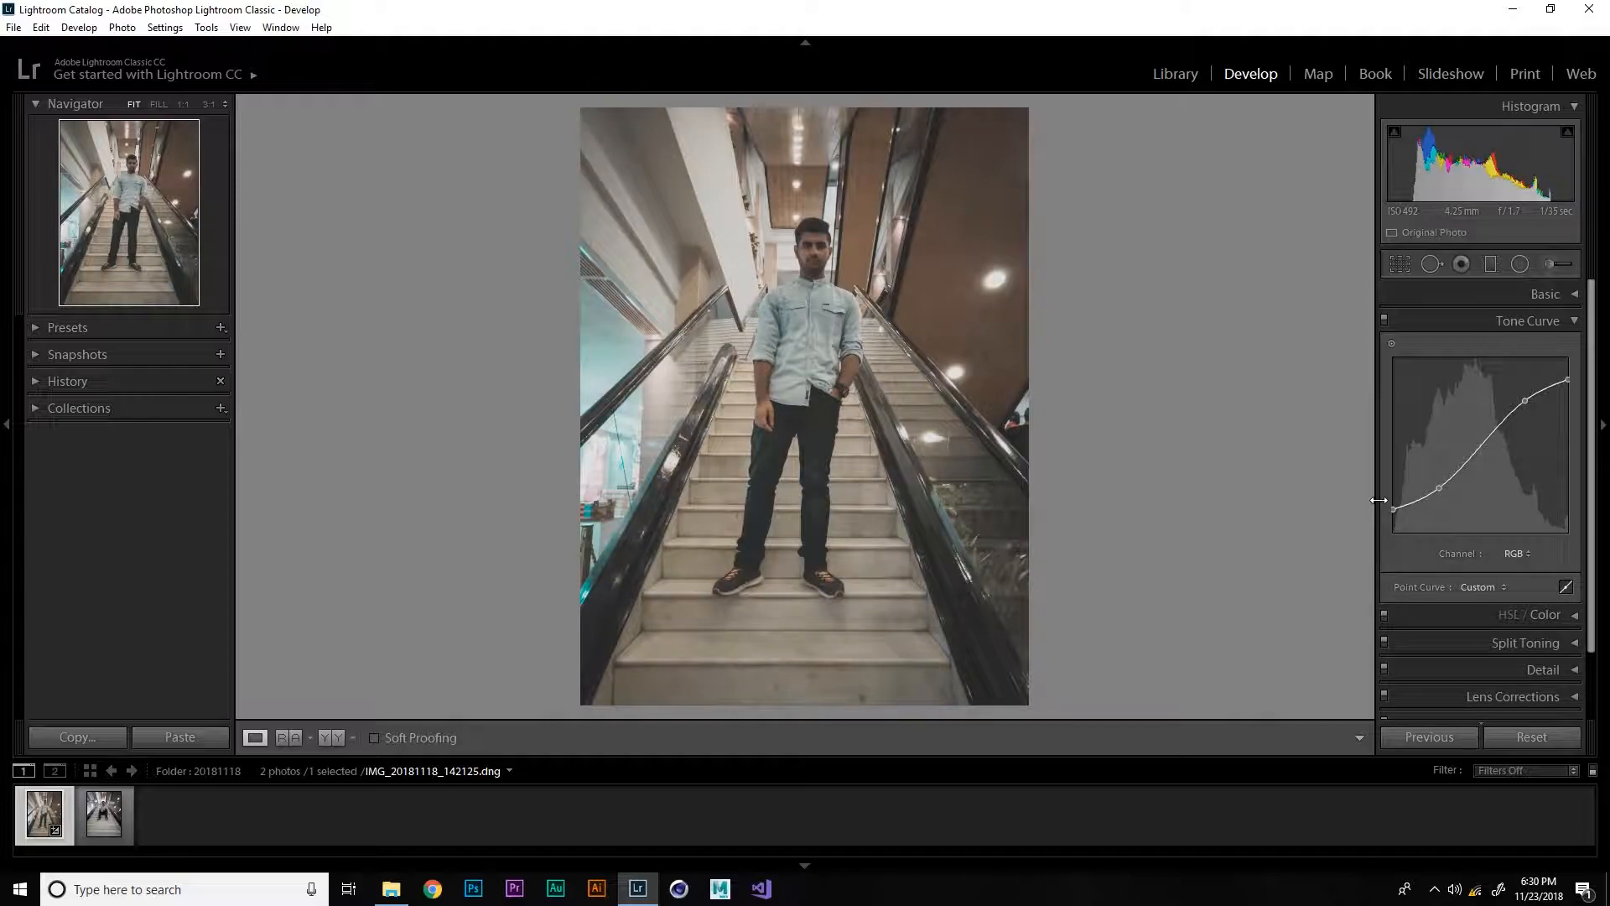
click(1384, 321)
click(1384, 319)
click(1384, 320)
click(1383, 320)
click(1556, 321)
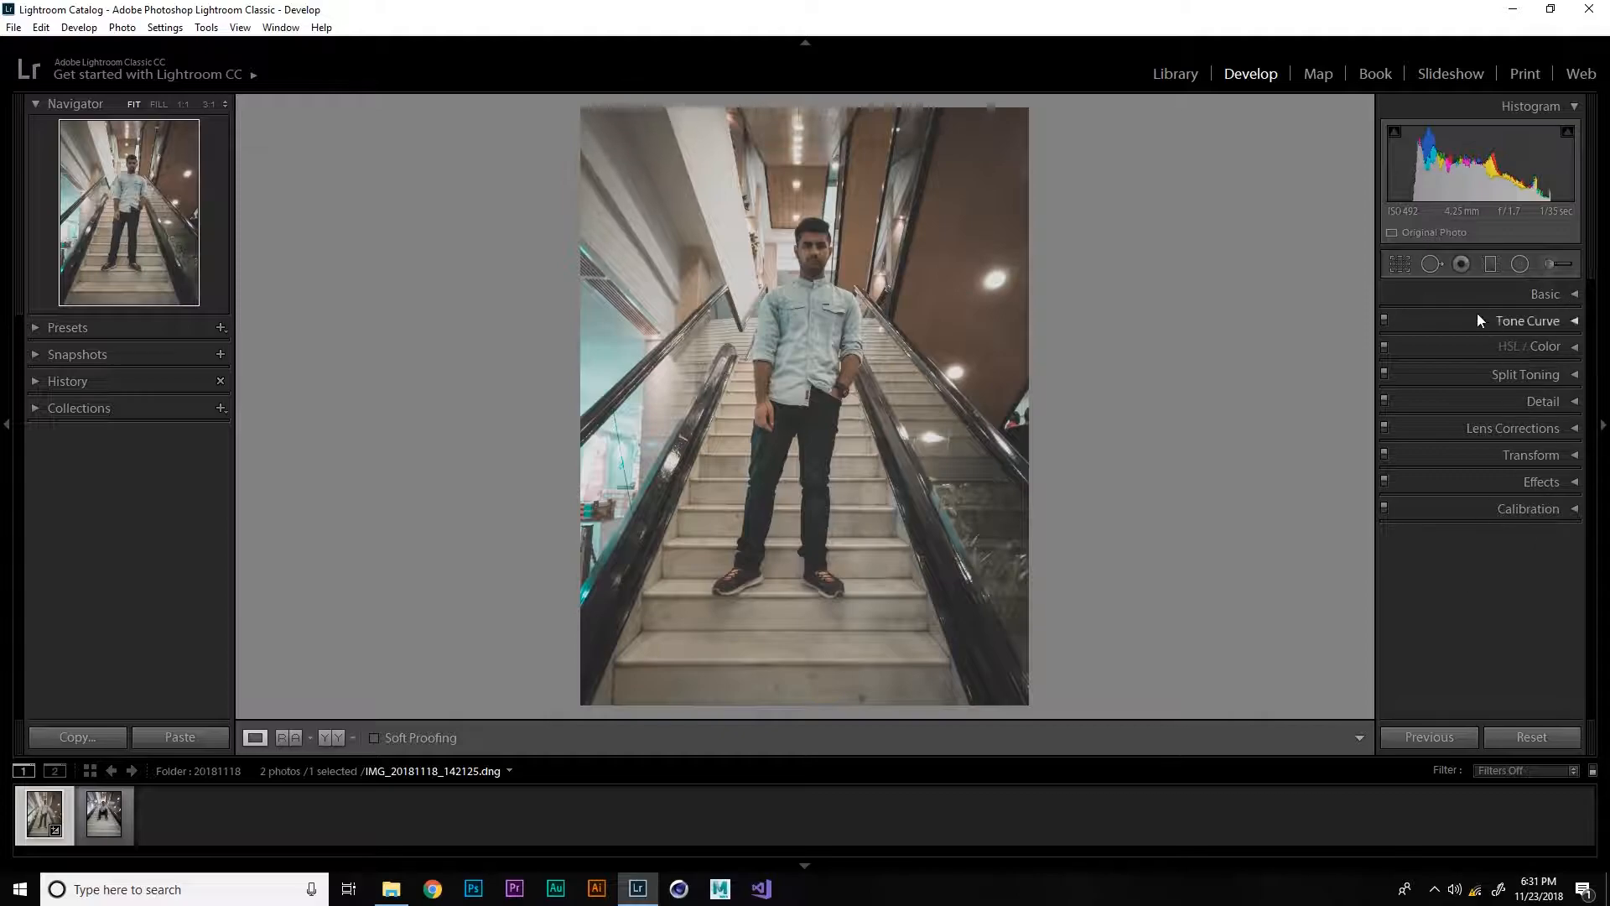
Preview the crop overlay, switch to the Spot Removal tool in Heal mode and bring the man's face into view at 3:1
click(1400, 265)
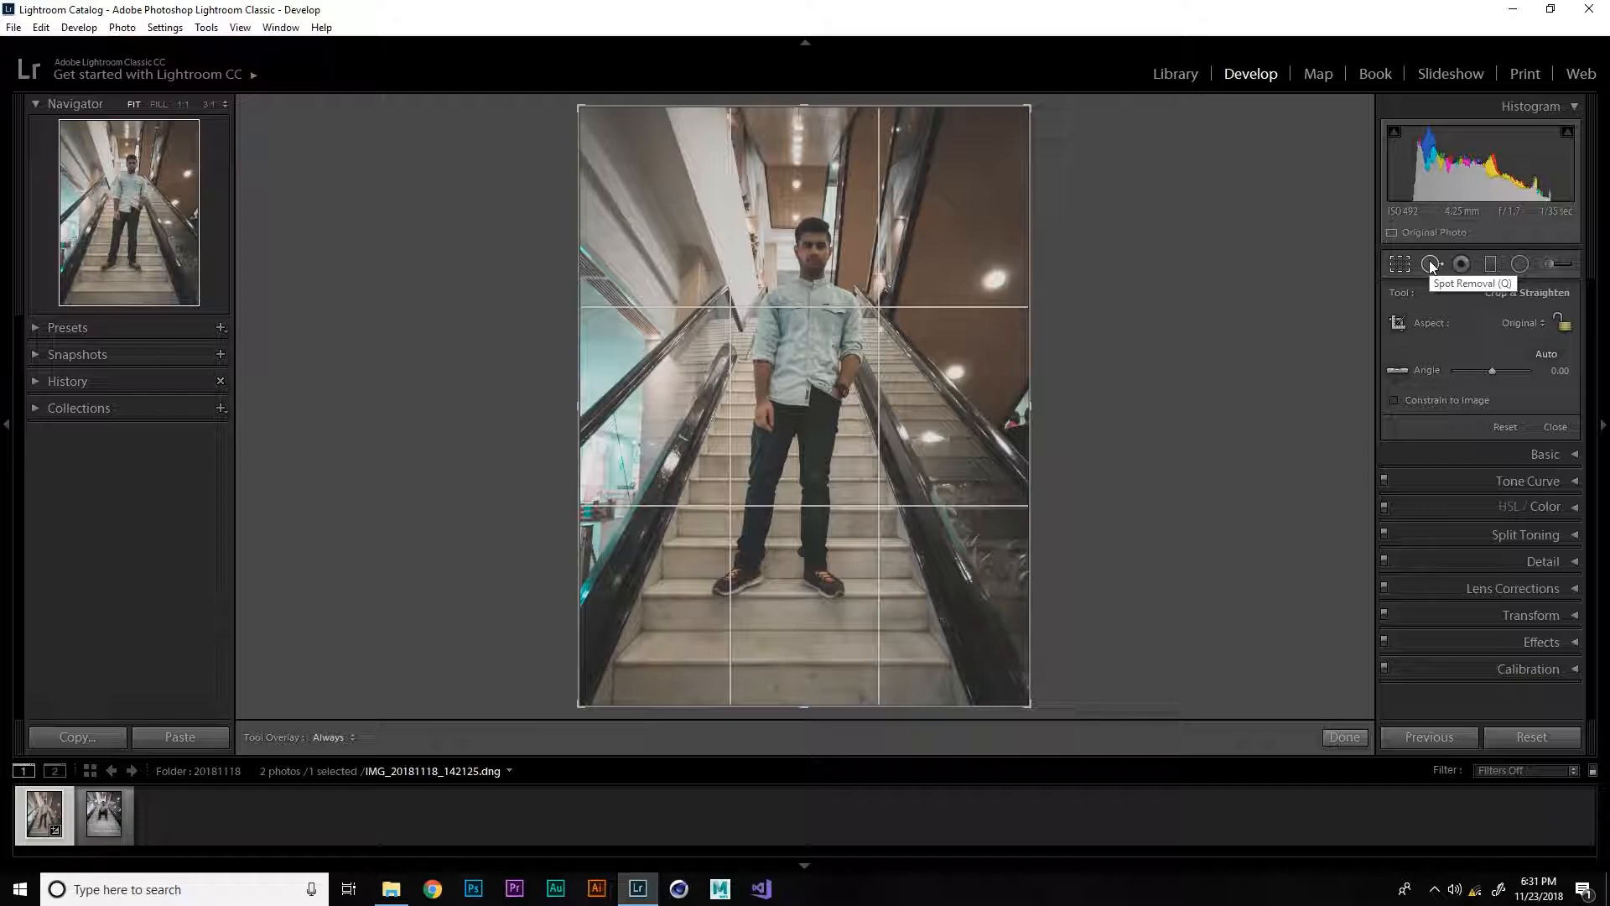
click(1430, 263)
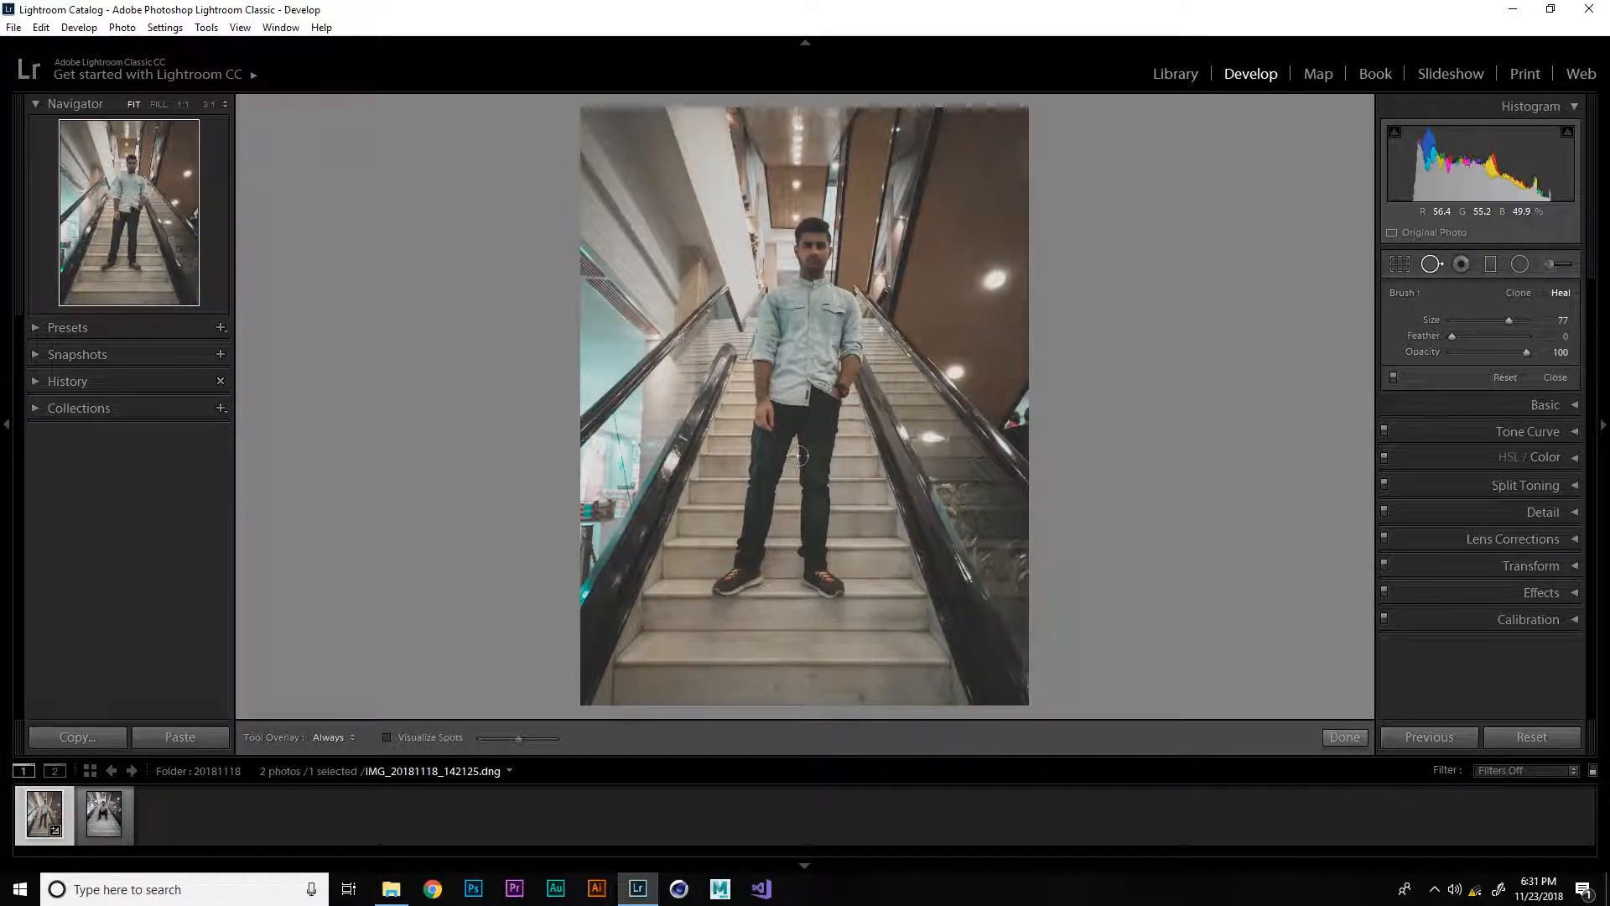
key(ctrl+equal)
key(ctrl+equal)
drag(1184, 234, 791, 755)
drag(1009, 394, 960, 872)
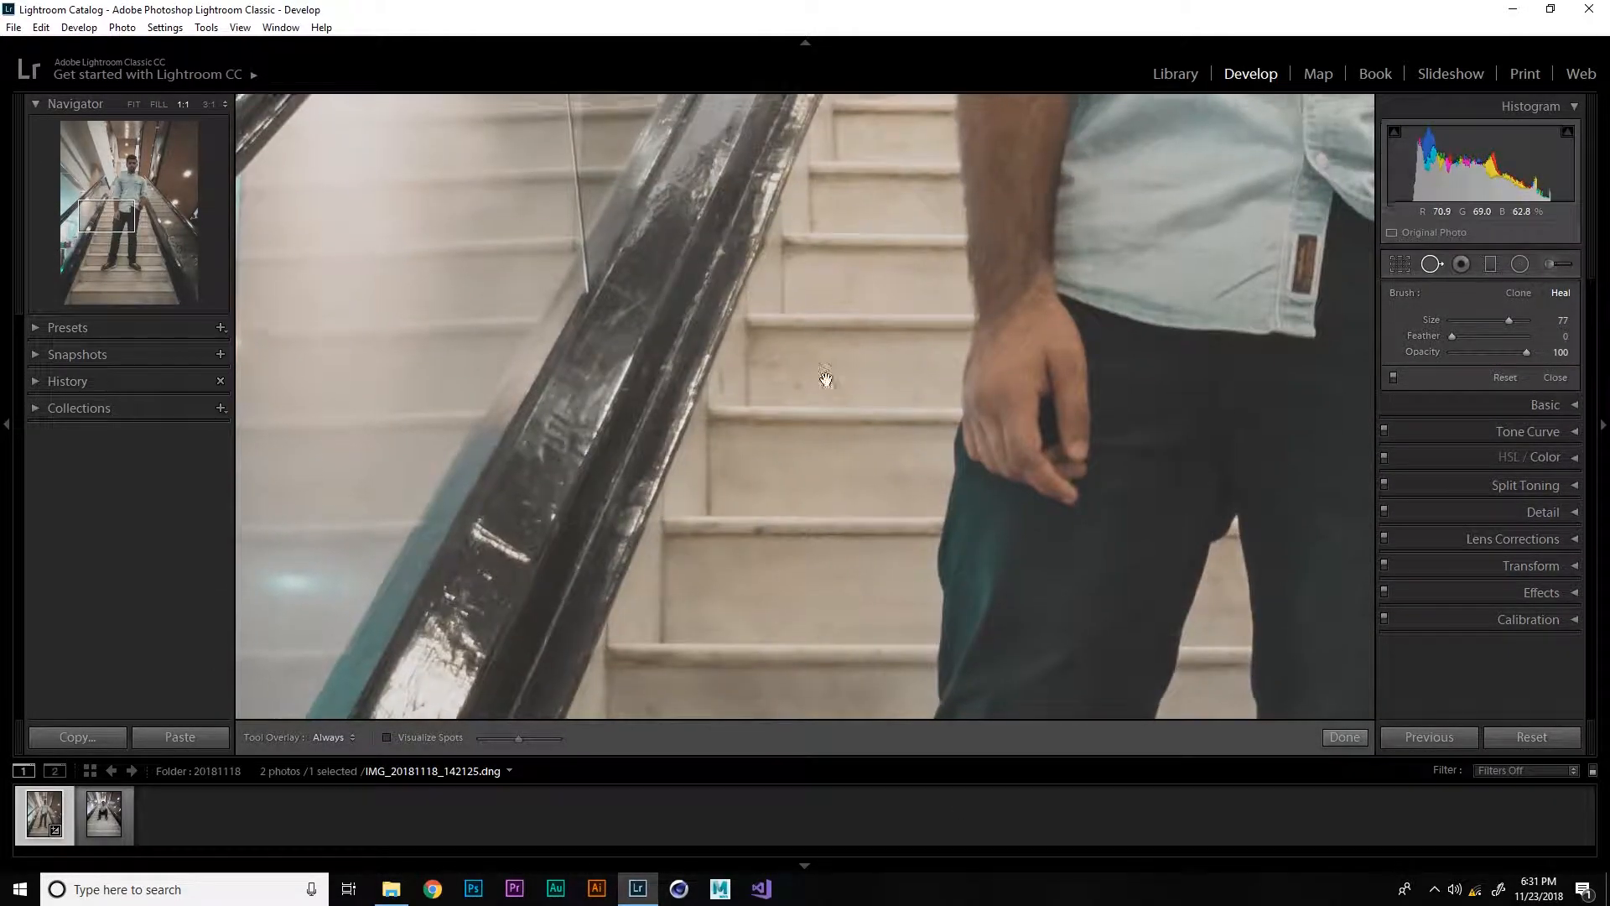
drag(827, 381, 781, 813)
drag(1019, 256, 708, 662)
mouse_move(718, 497)
mouse_down()
mouse_move(717, 550)
mouse_move(646, 654)
mouse_up()
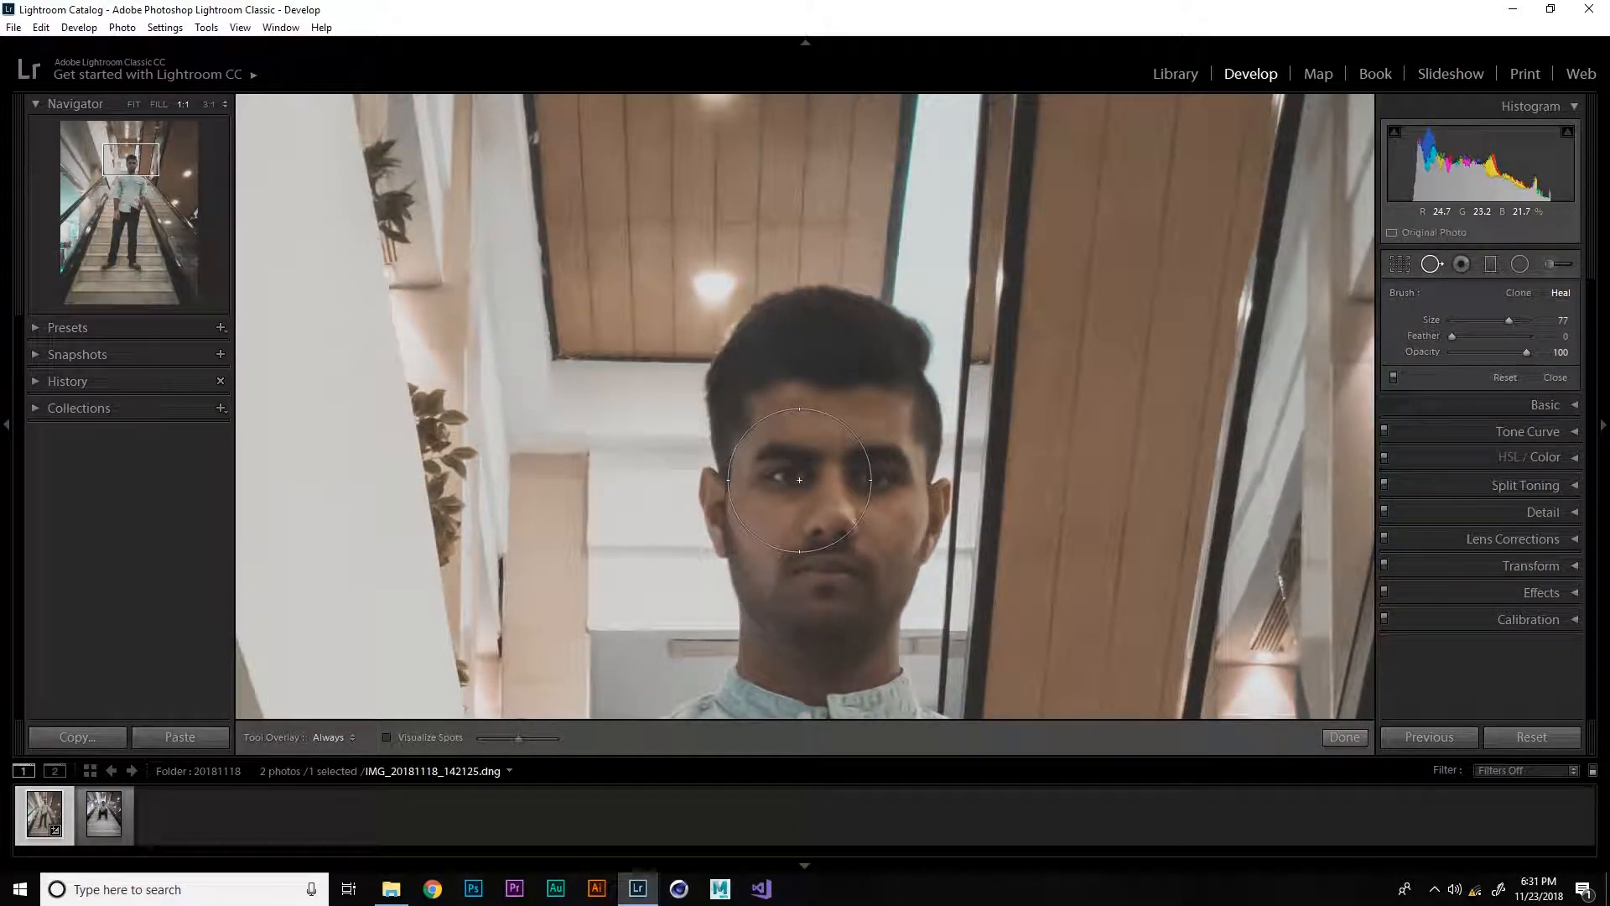
key(ctrl+minus)
key(ctrl+equal)
key(ctrl+equal)
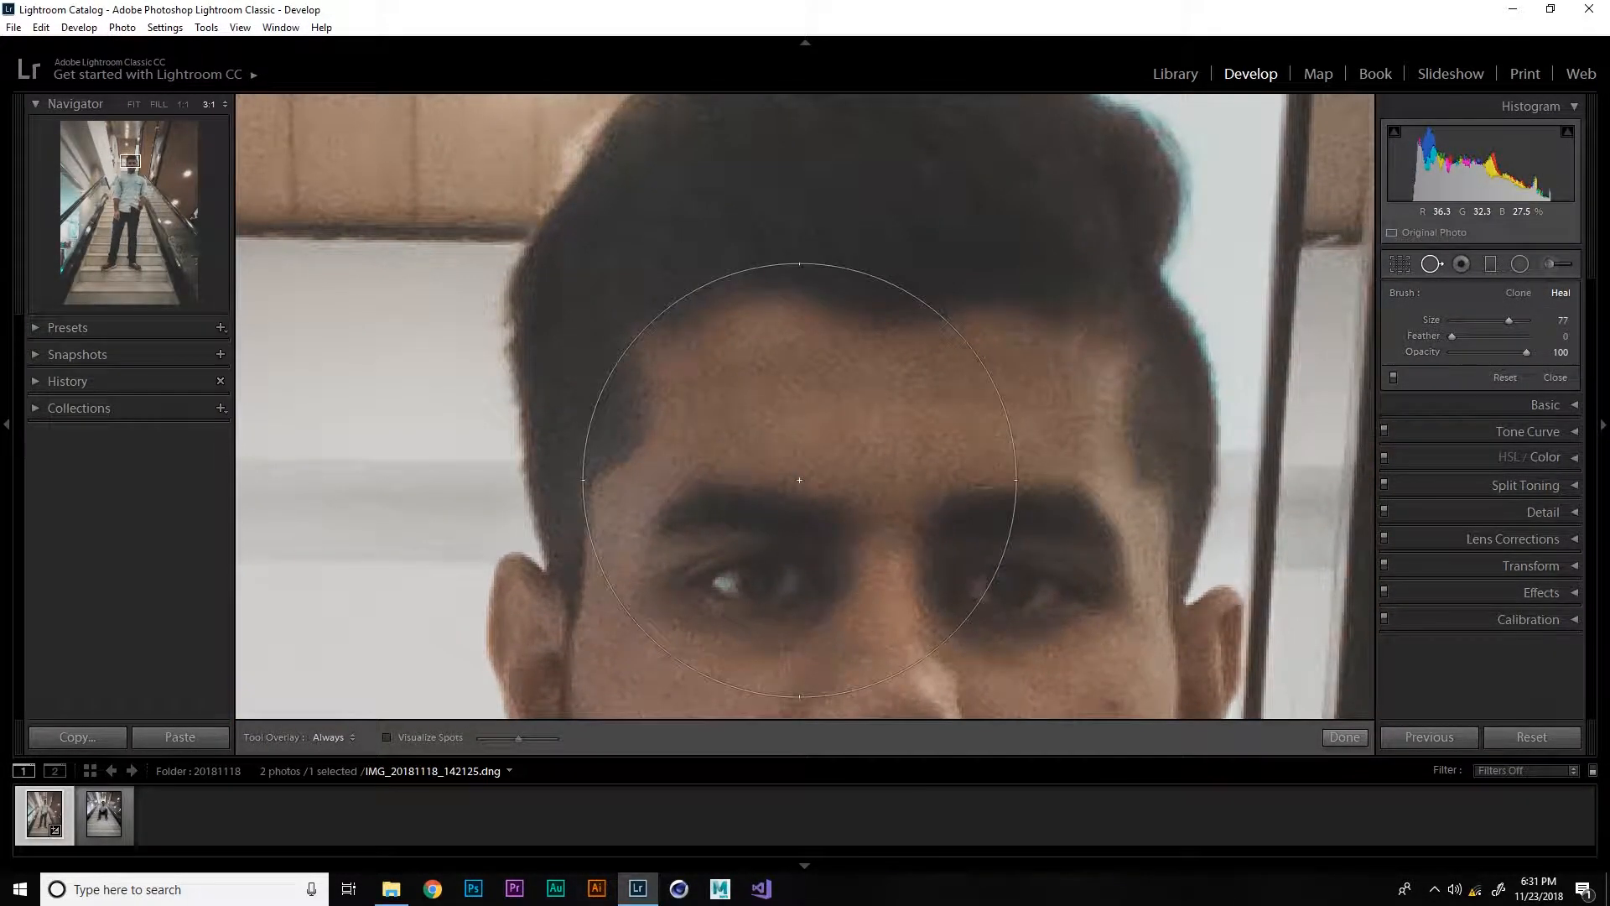
drag(827, 522, 844, 258)
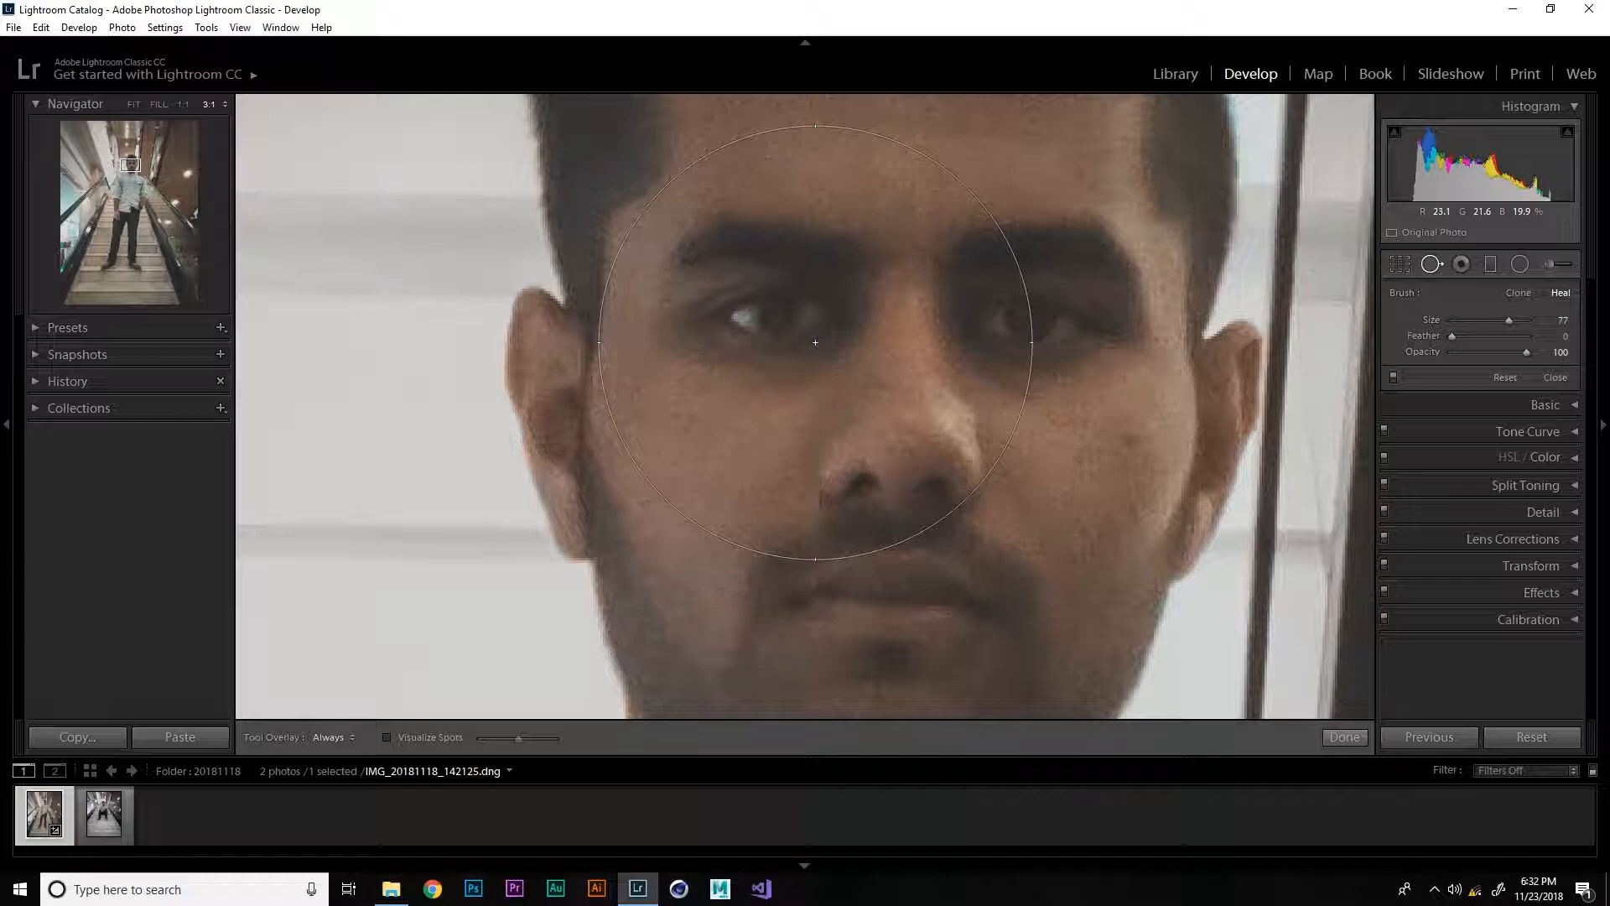
Reduce the Spot Removal healing brush to size 57
key(bracketleft)
key(bracketleft)
key(bracketleft)
key(bracketleft)
key(bracketleft)
key(bracketleft)
key(bracketleft)
key(bracketleft)
key(bracketleft)
key(bracketleft)
key(bracketleft)
key(q)
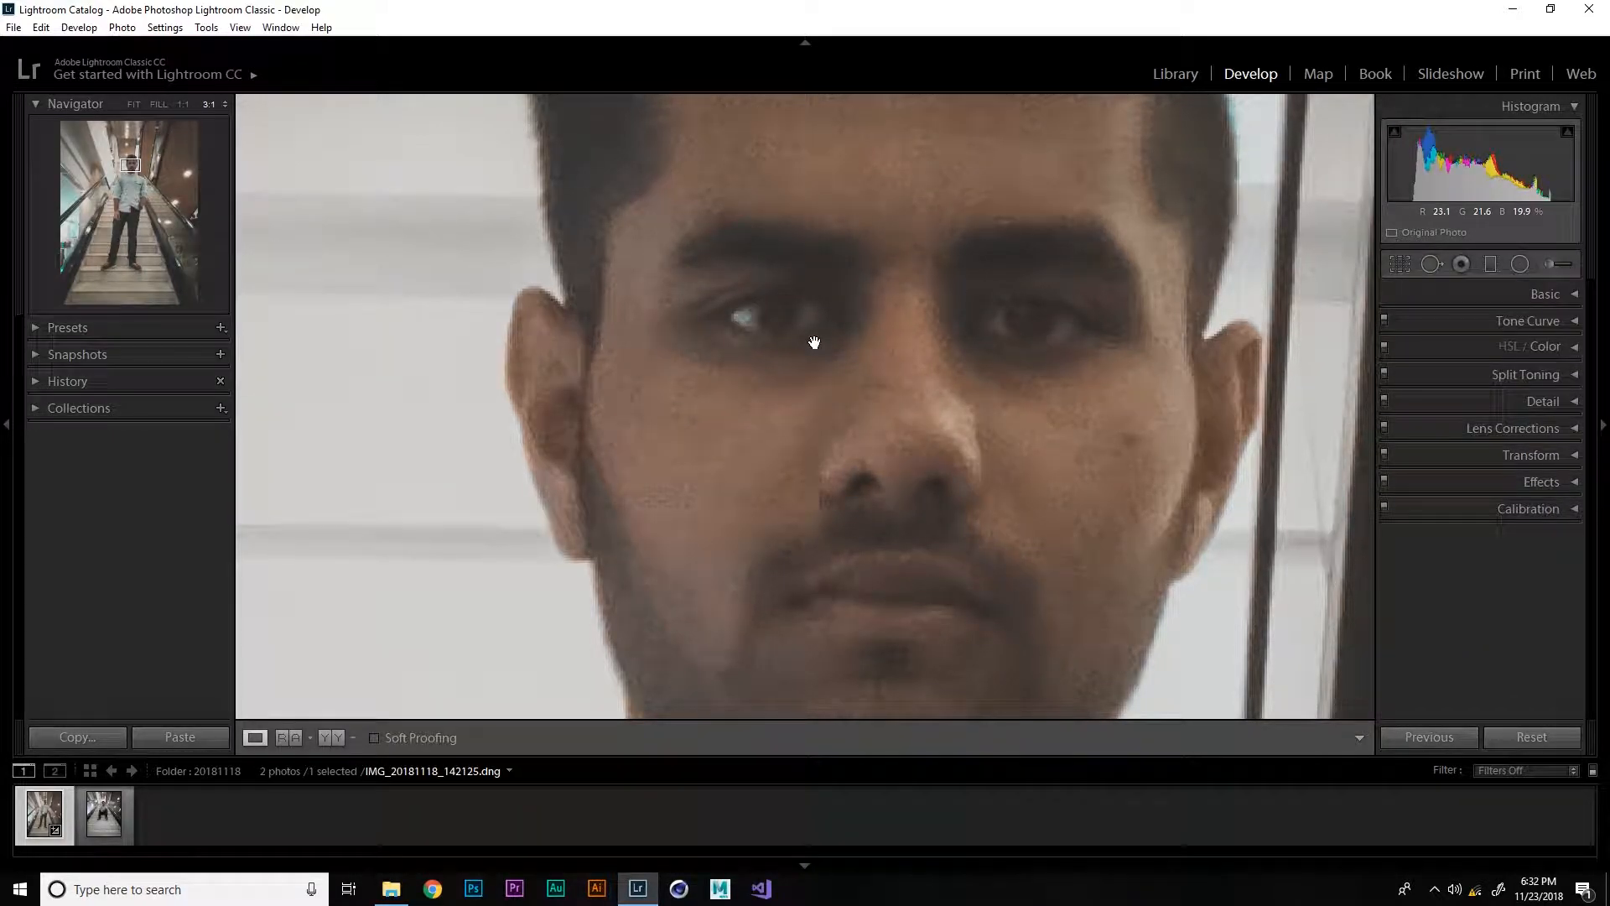
click(1431, 265)
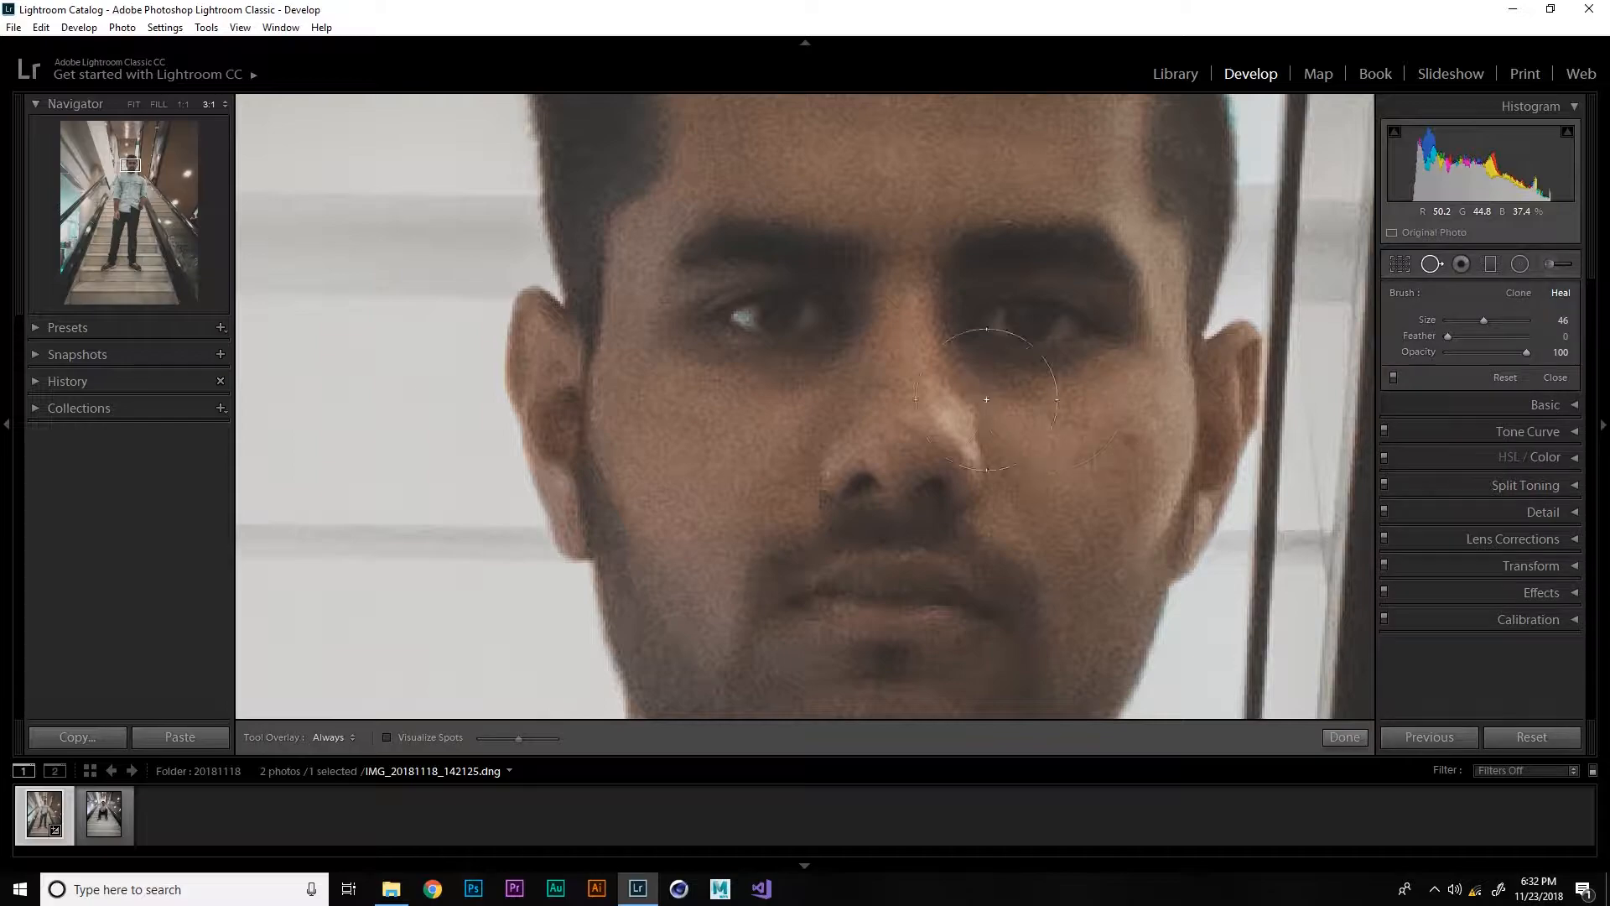
key(bracketleft)
key(bracketleft)
key(bracketleft)
key(bracketleft)
key(bracketright)
key(bracketright)
key(bracketright)
key(bracketright)
key(bracketright)
key(bracketright)
key(bracketright)
key(bracketright)
Try healing the man's eye on the left of the photo with two overlapping spots, and undo the second spot
click(783, 353)
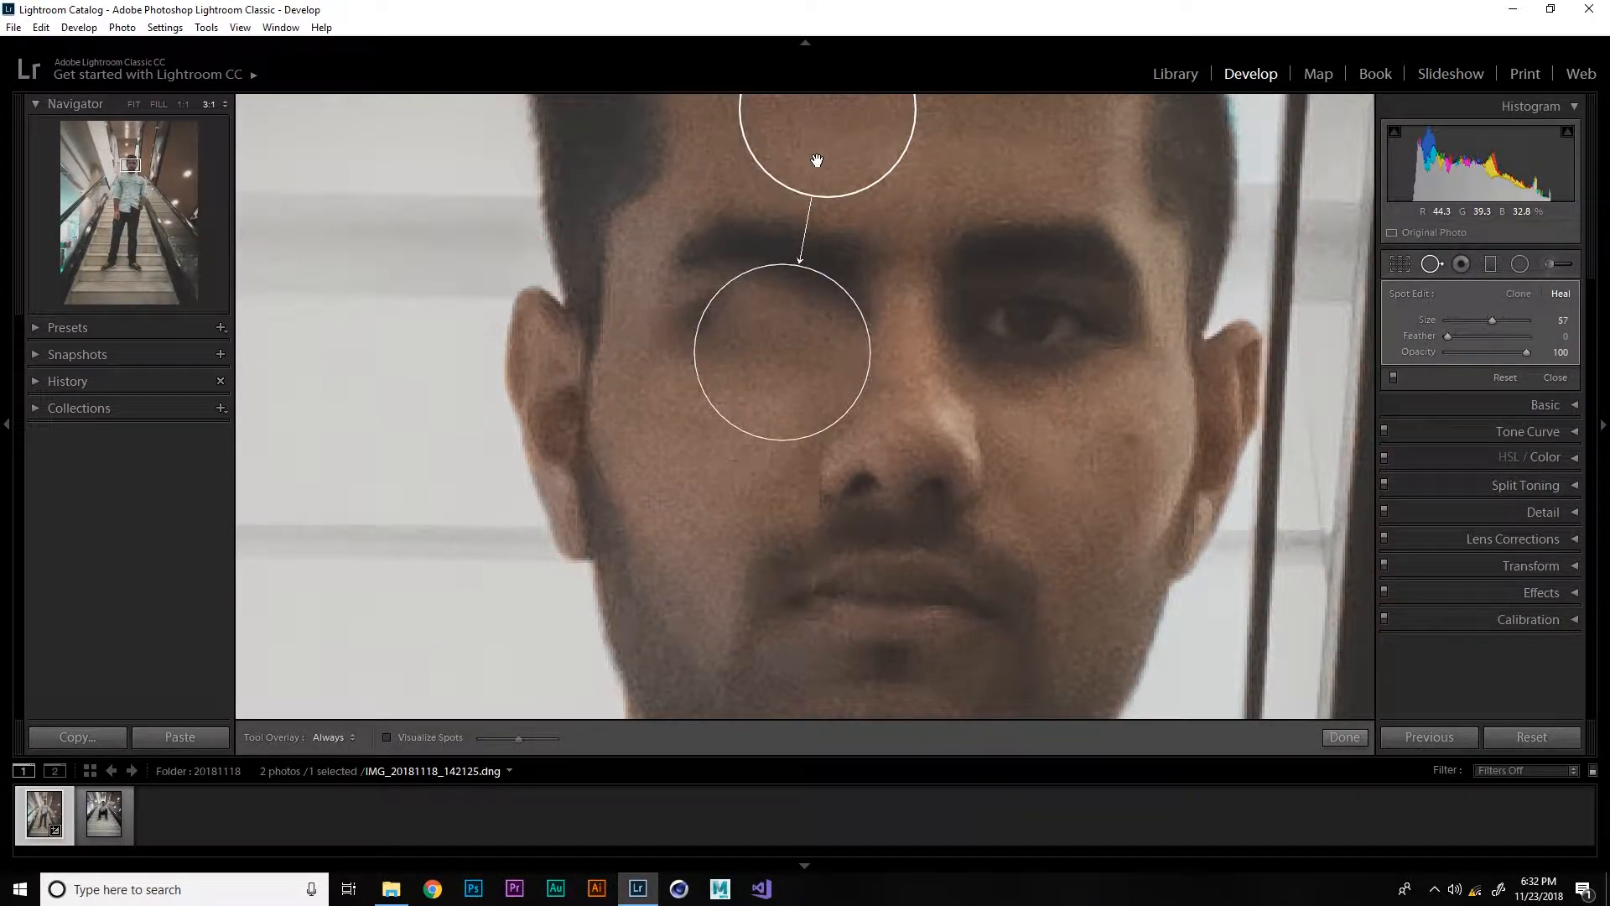
mouse_move(1187, 430)
mouse_down()
mouse_move(996, 646)
mouse_move(1071, 587)
mouse_up()
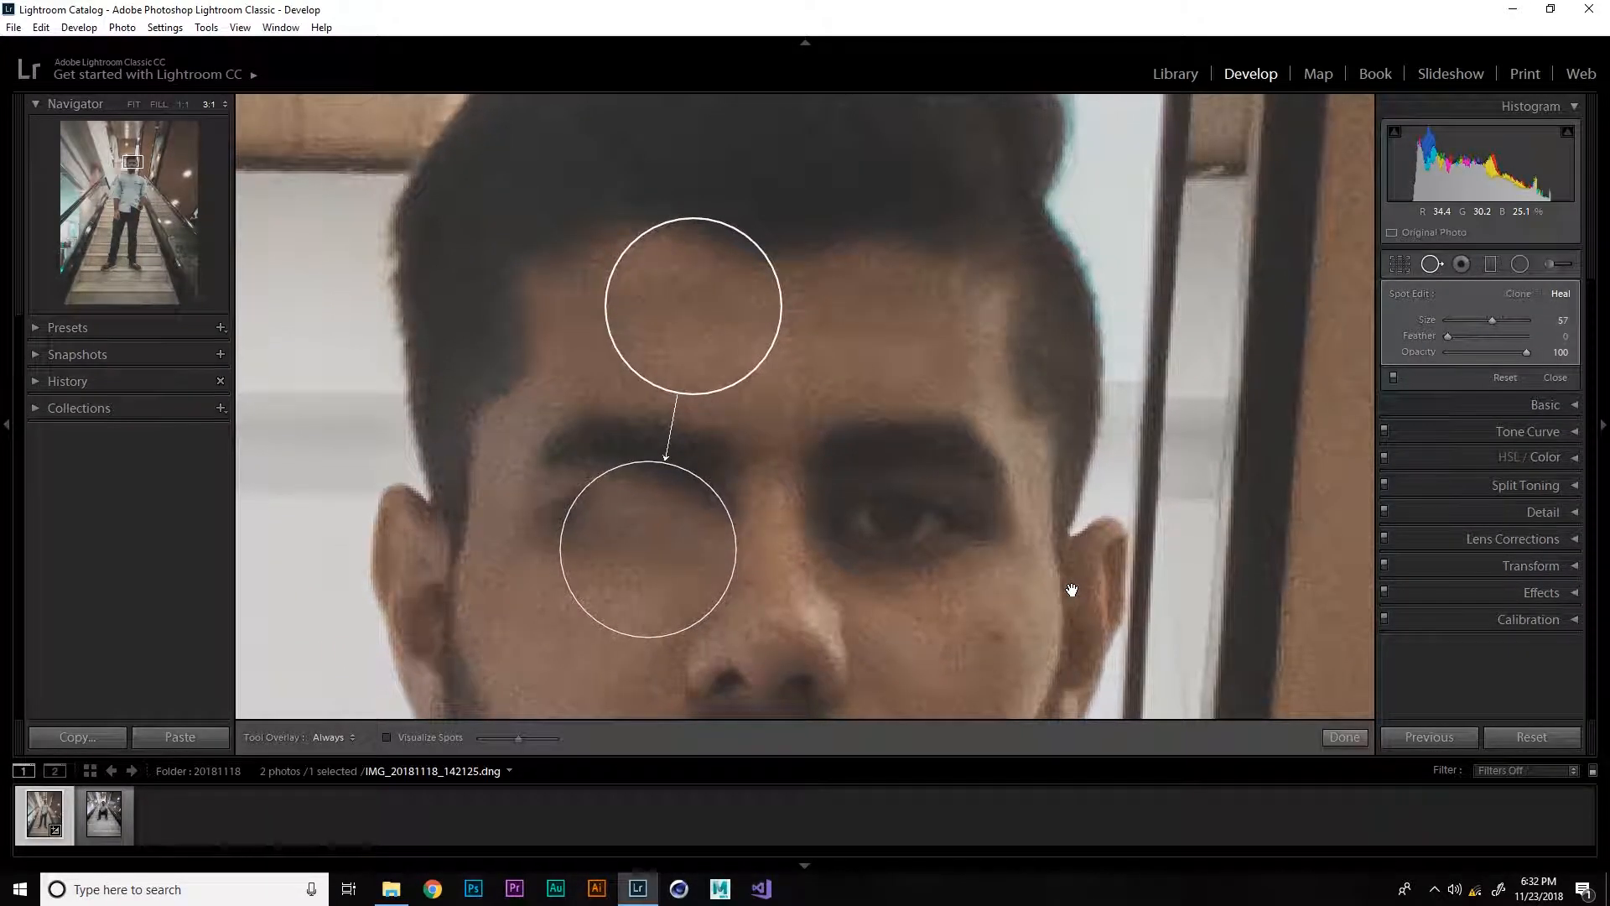
click(555, 559)
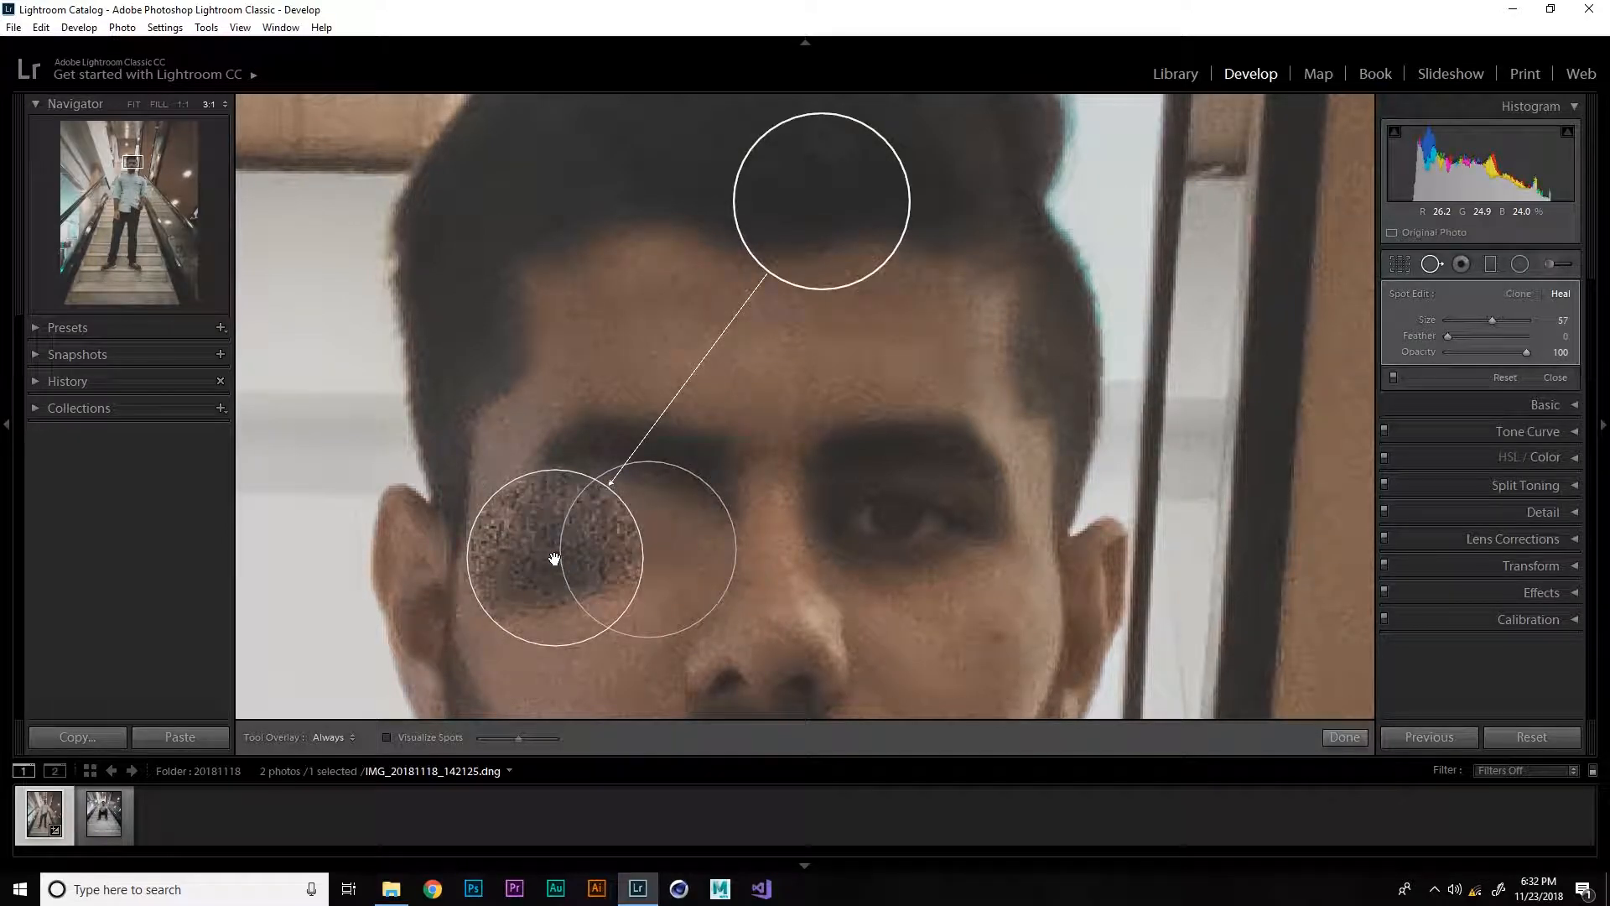
key(ctrl+z)
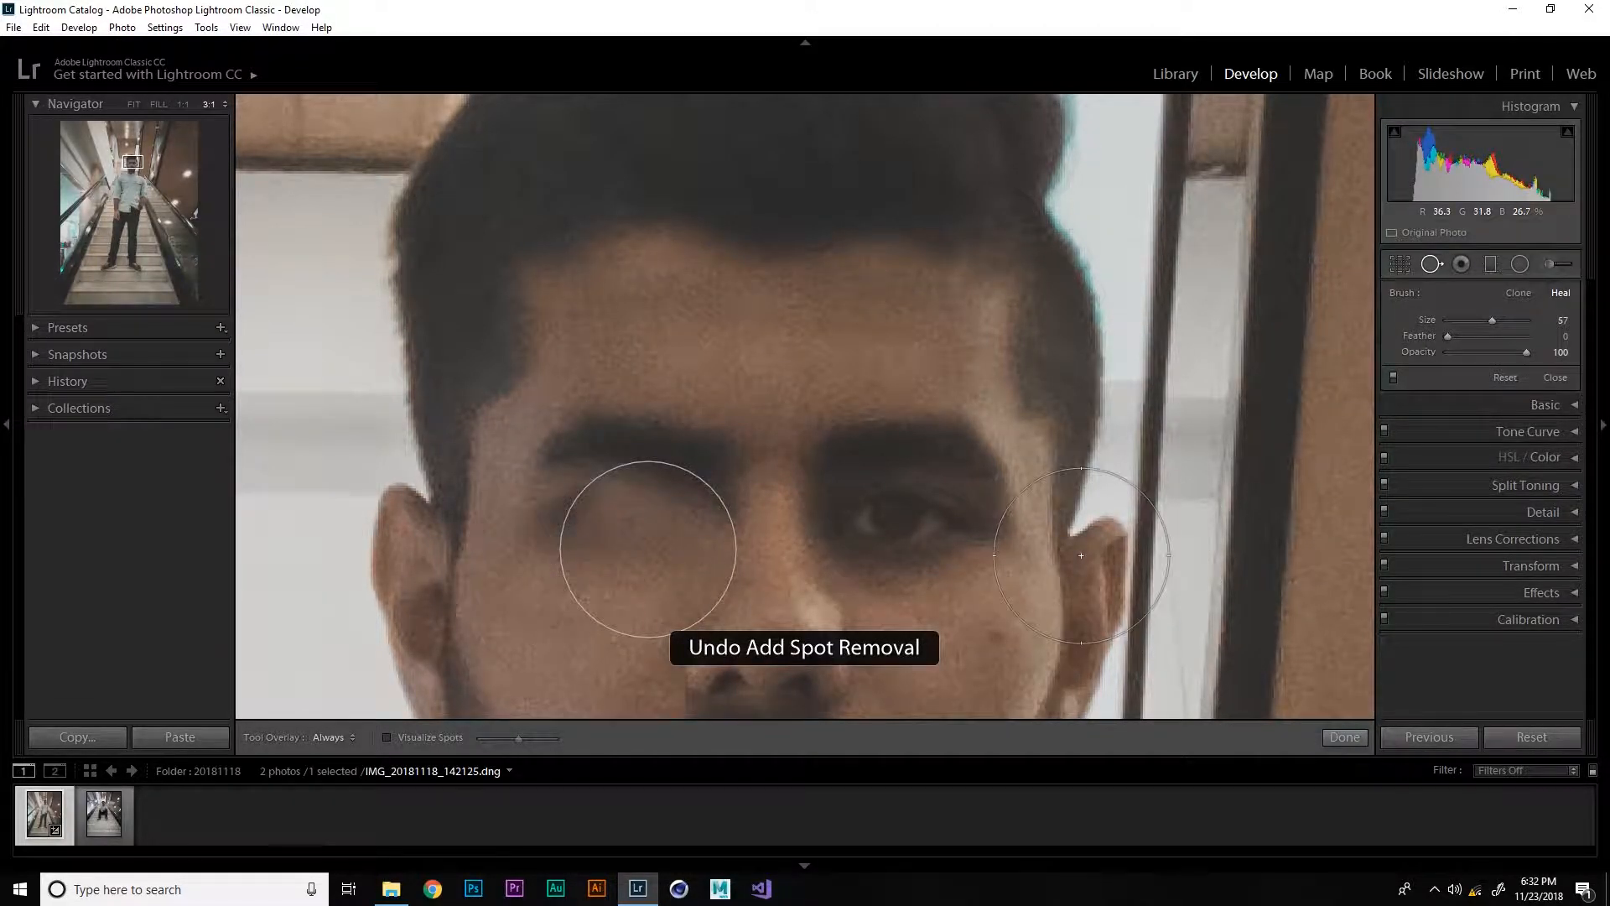
Try a healing spot over the man's other eye, and delete the healing spots on both eyes
click(912, 545)
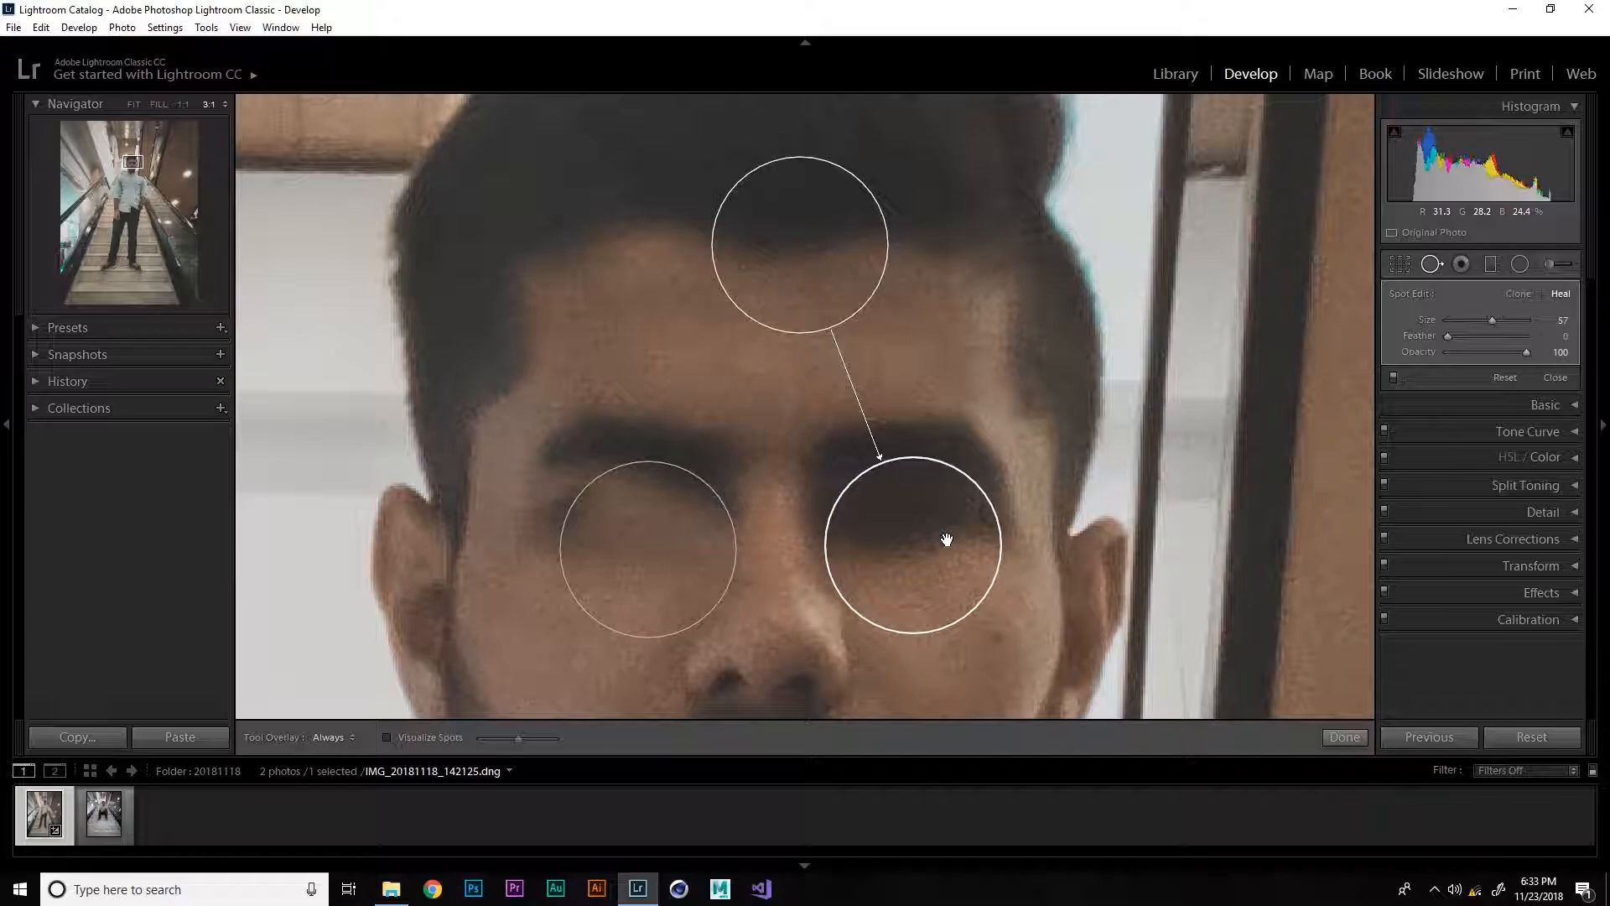
key(Delete)
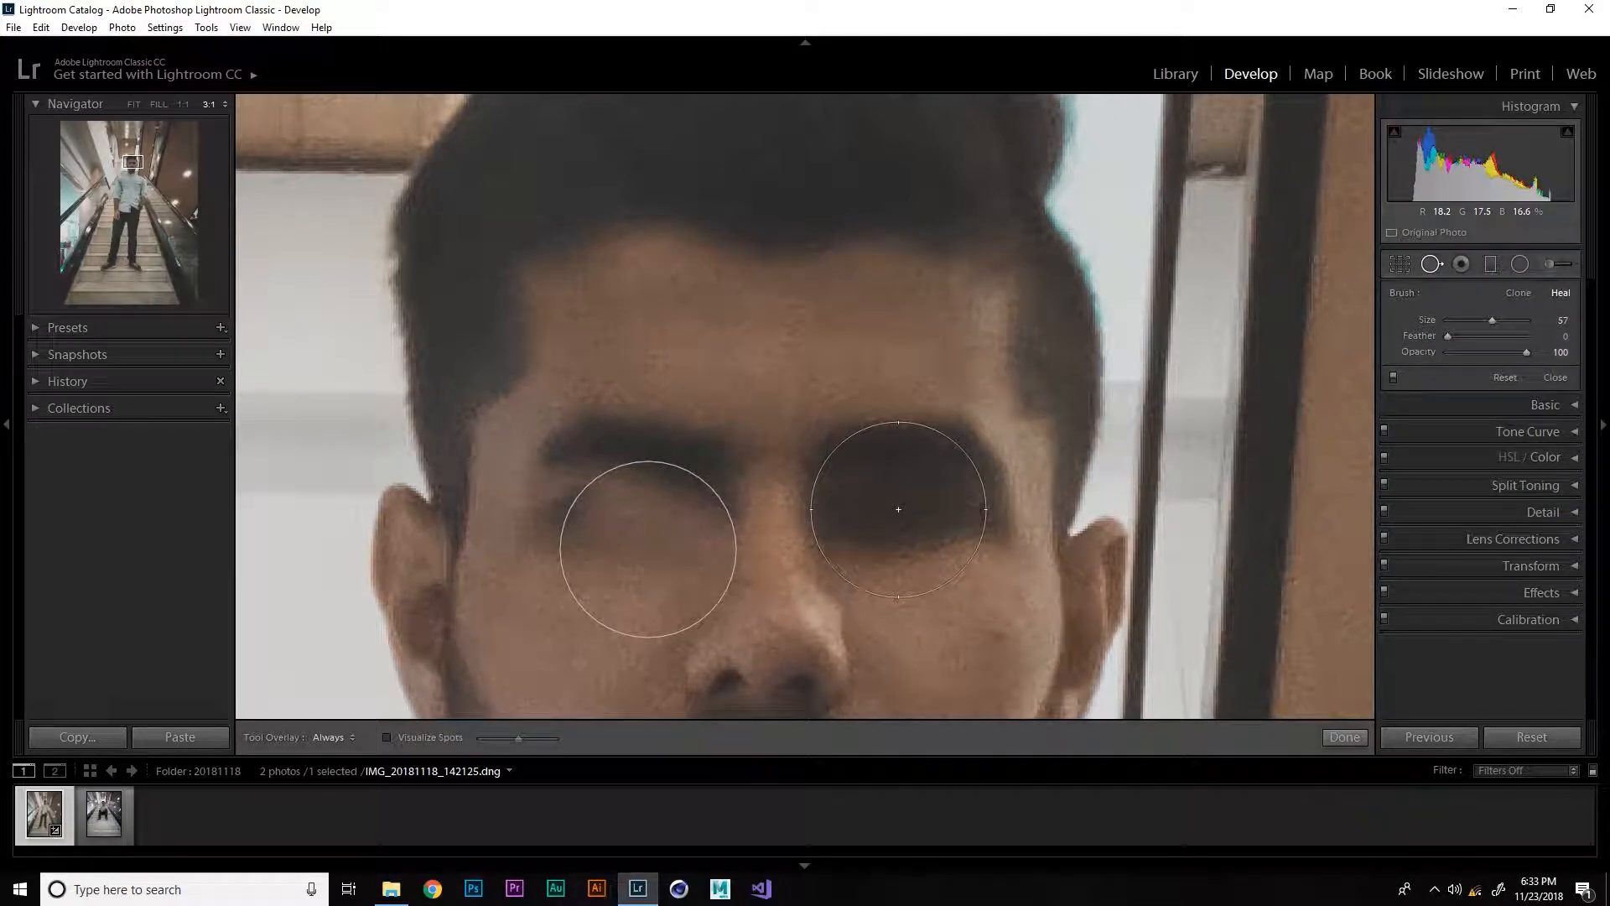
click(649, 549)
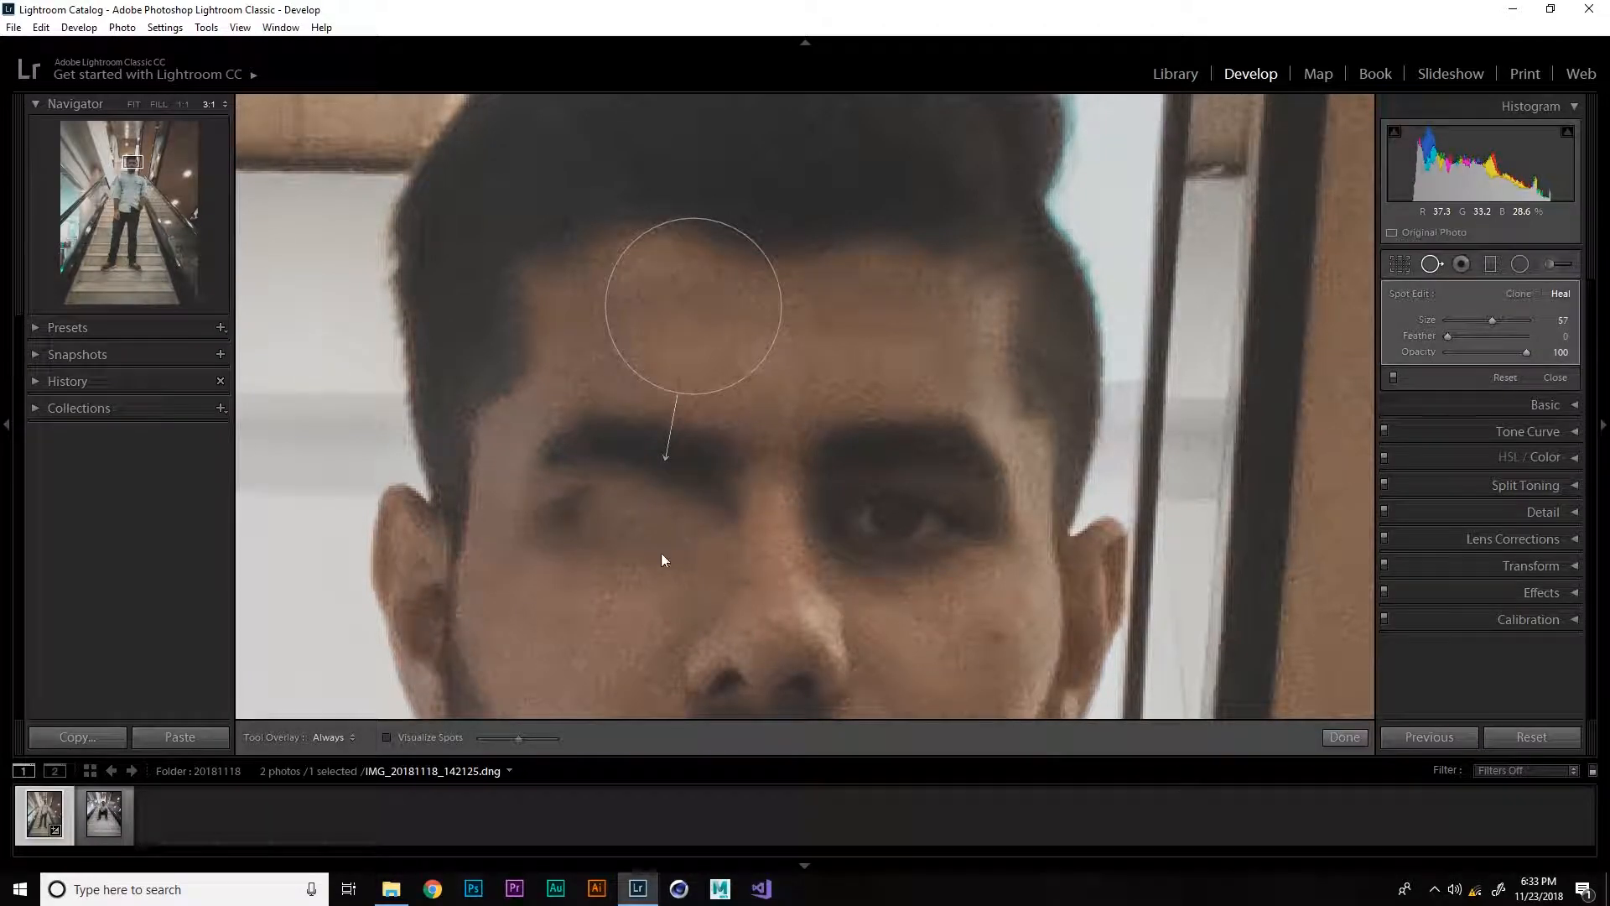
key(Delete)
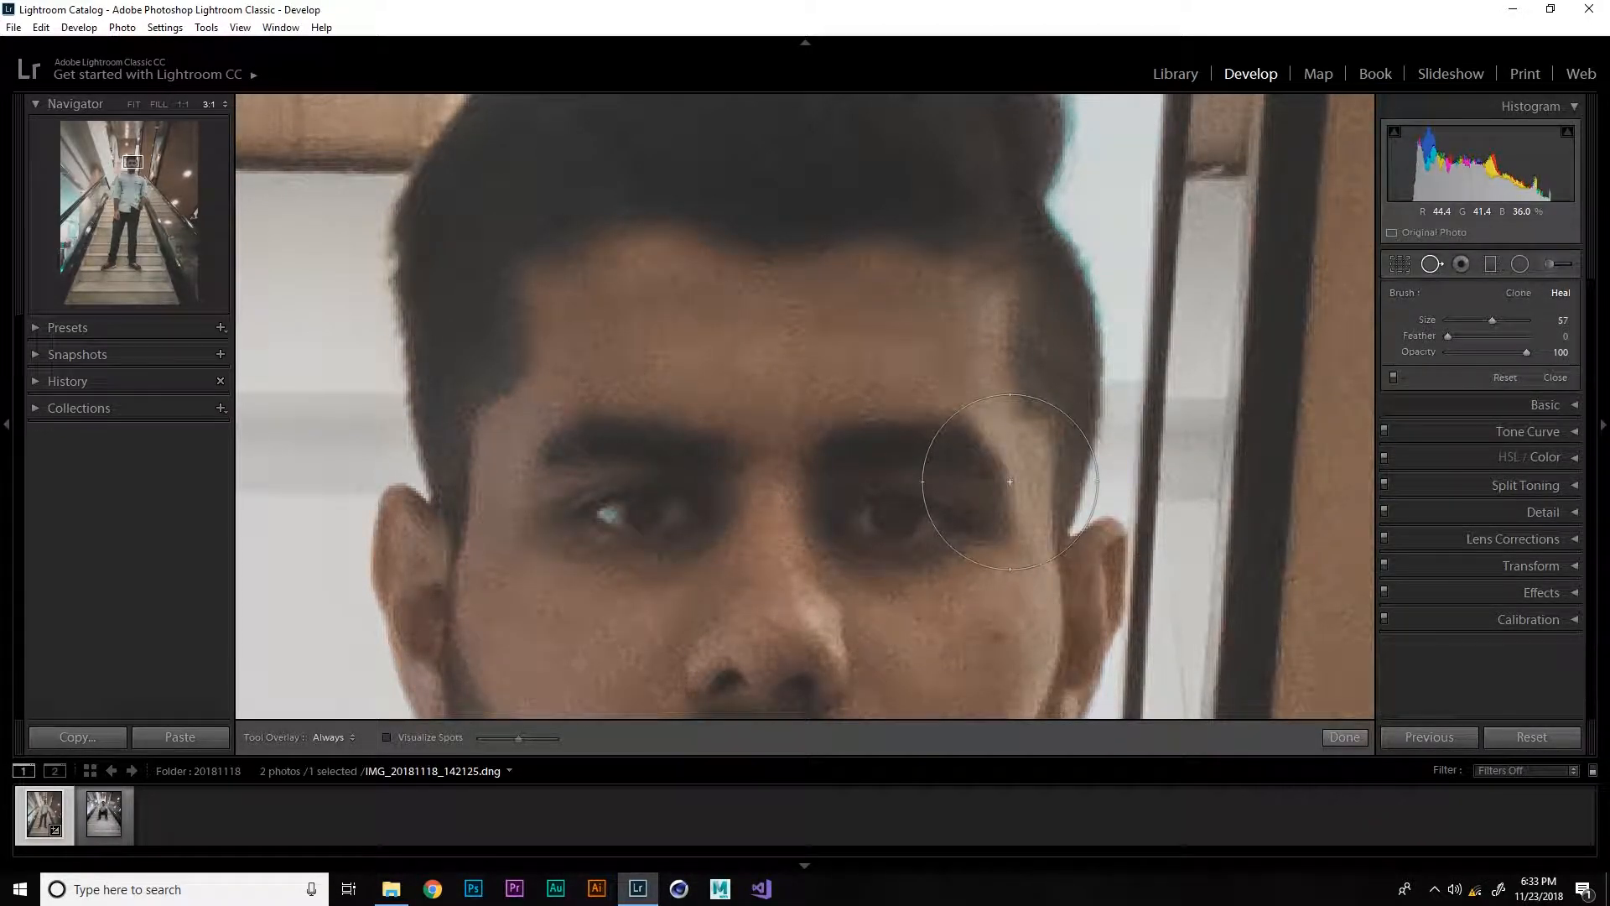
Close the Spot Removal tool, expand the histogram and fit the whole photo in view
key(ctrl+0)
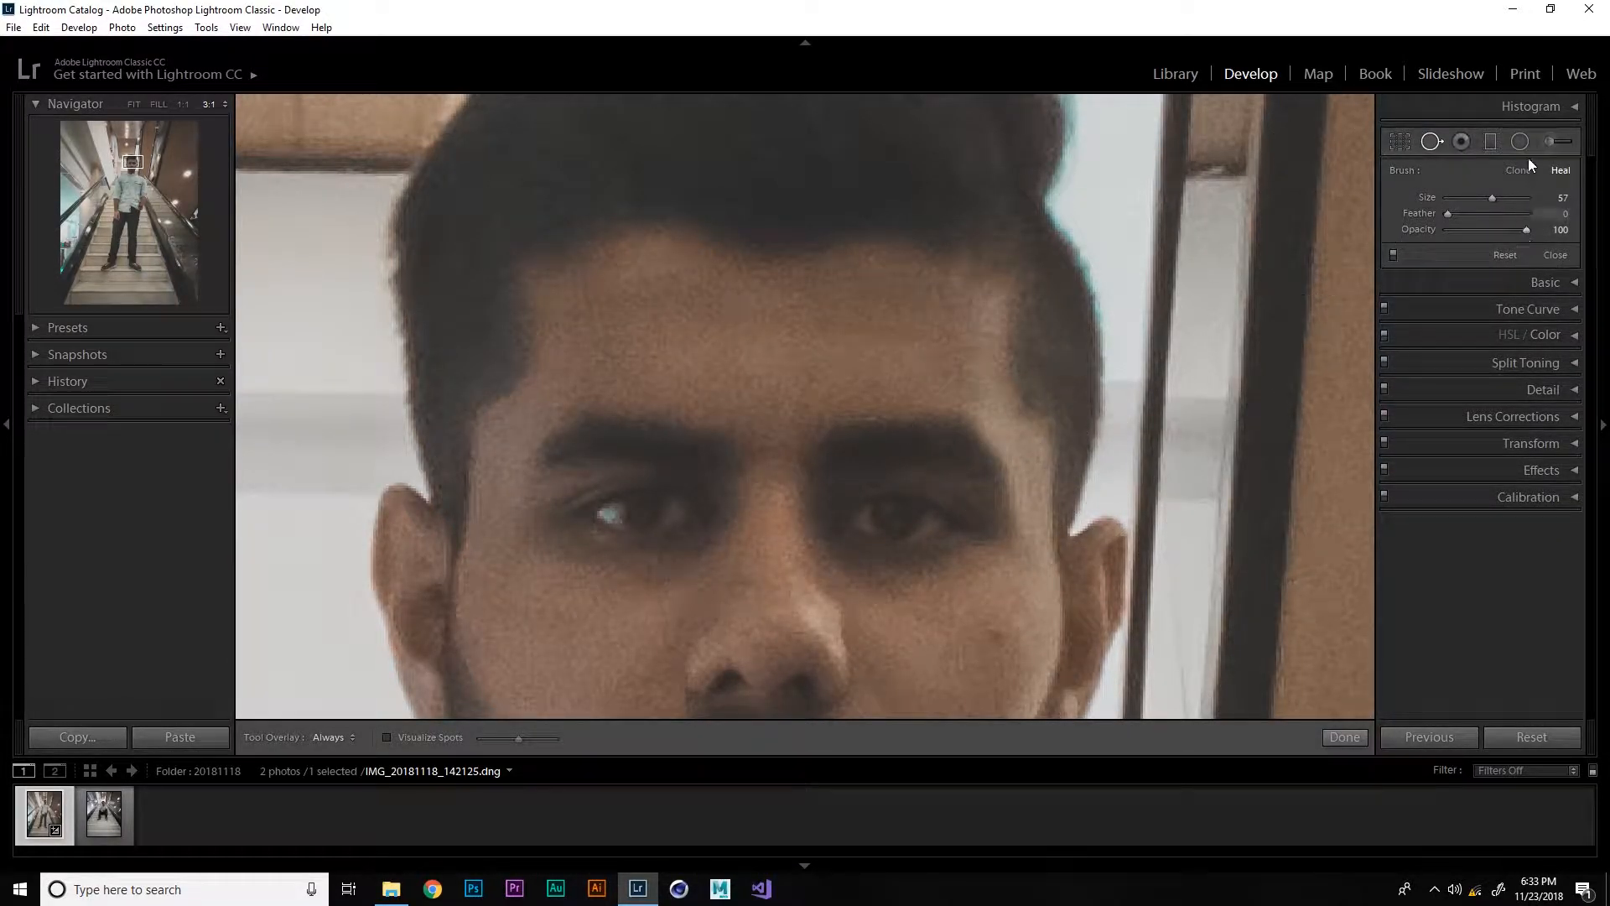
key(q)
click(891, 331)
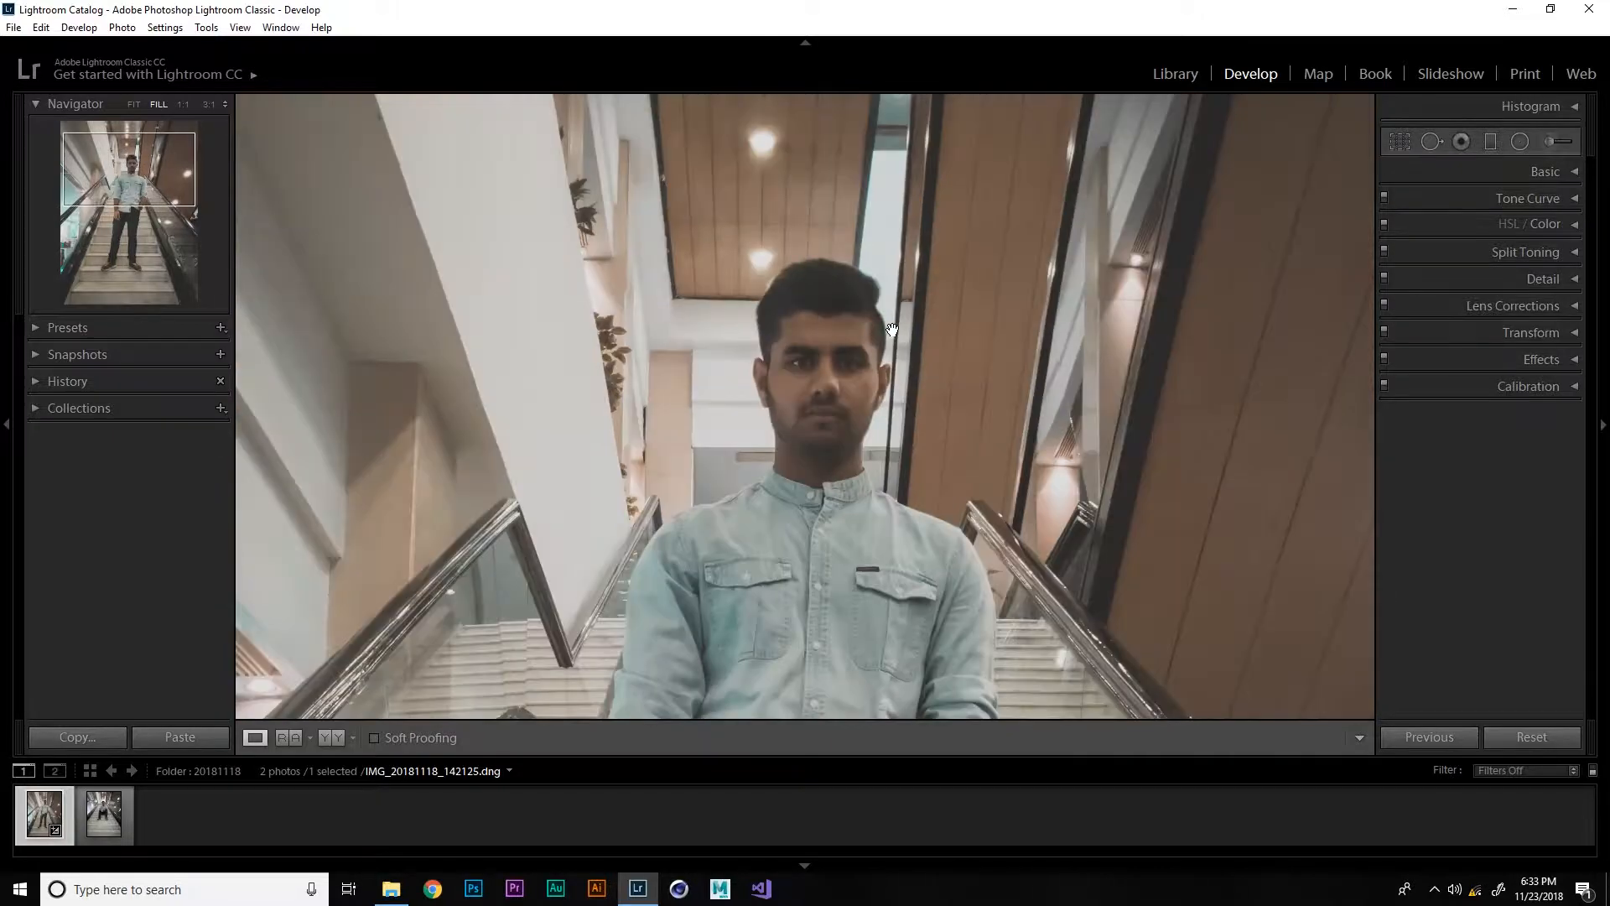
click(1576, 106)
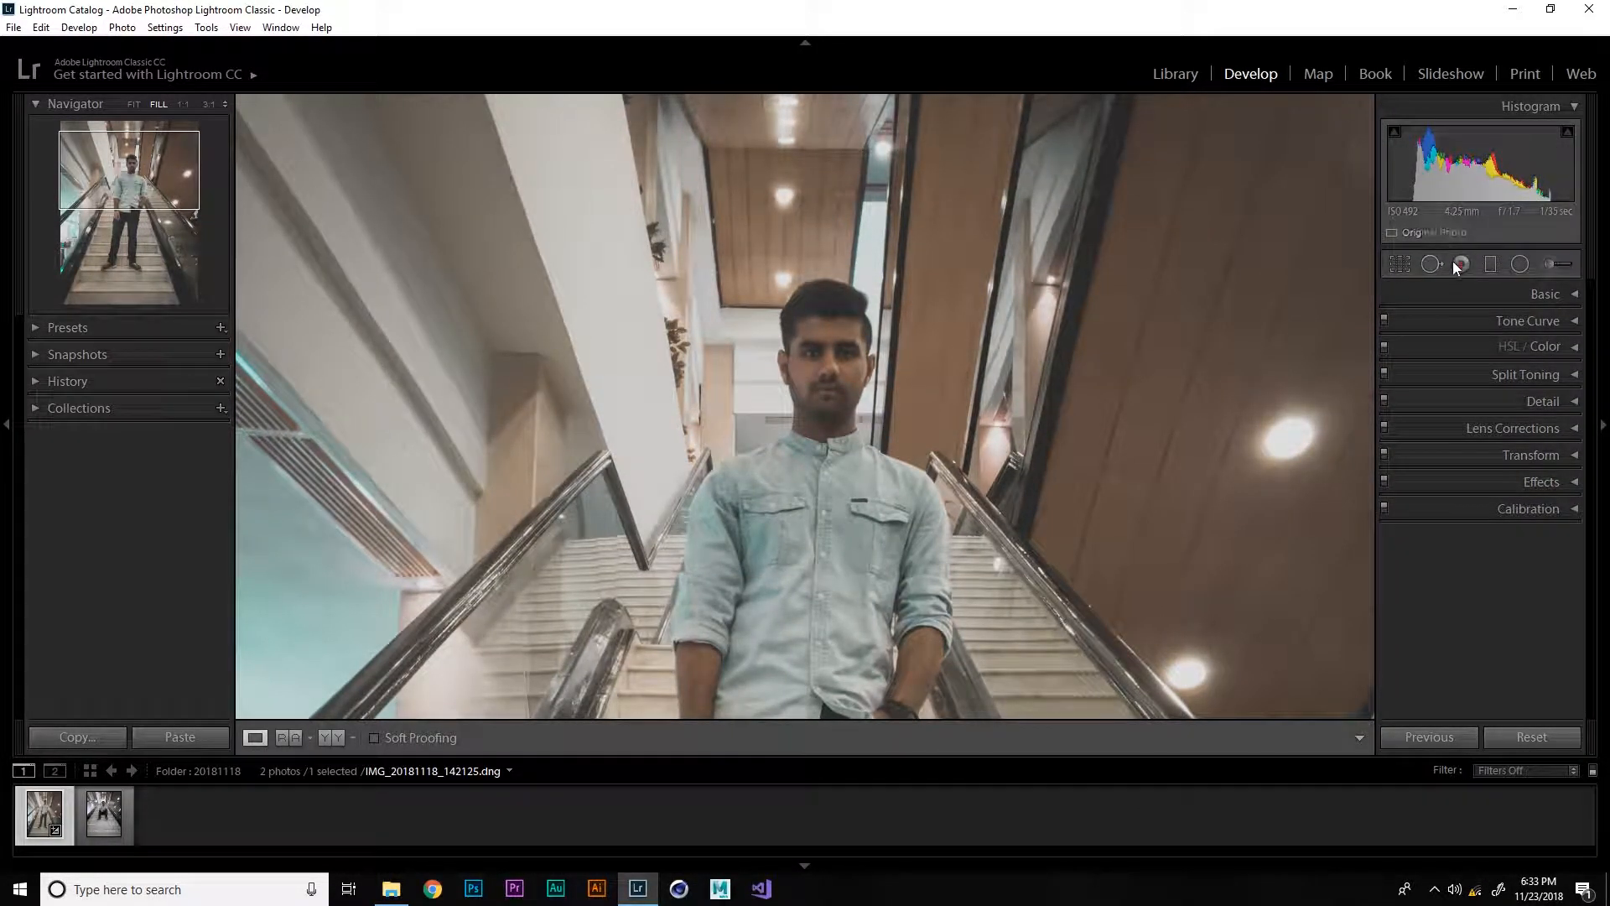
click(973, 390)
click(972, 390)
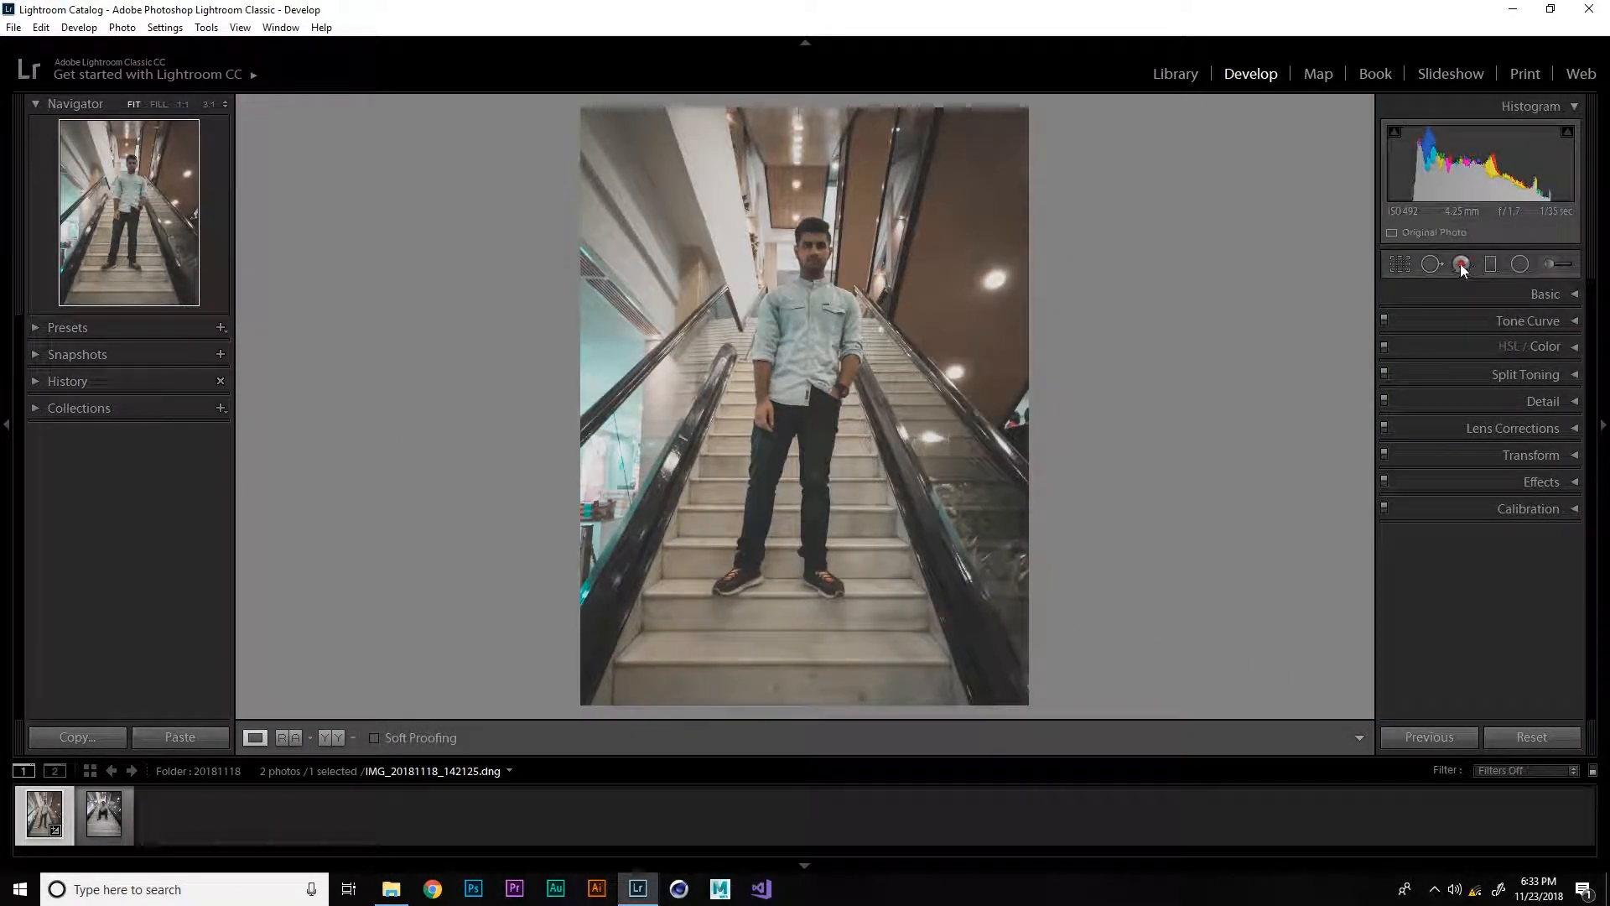
Try a Red Eye correction over the man's eye on the right of the photo at 3:1 zoom
click(1461, 264)
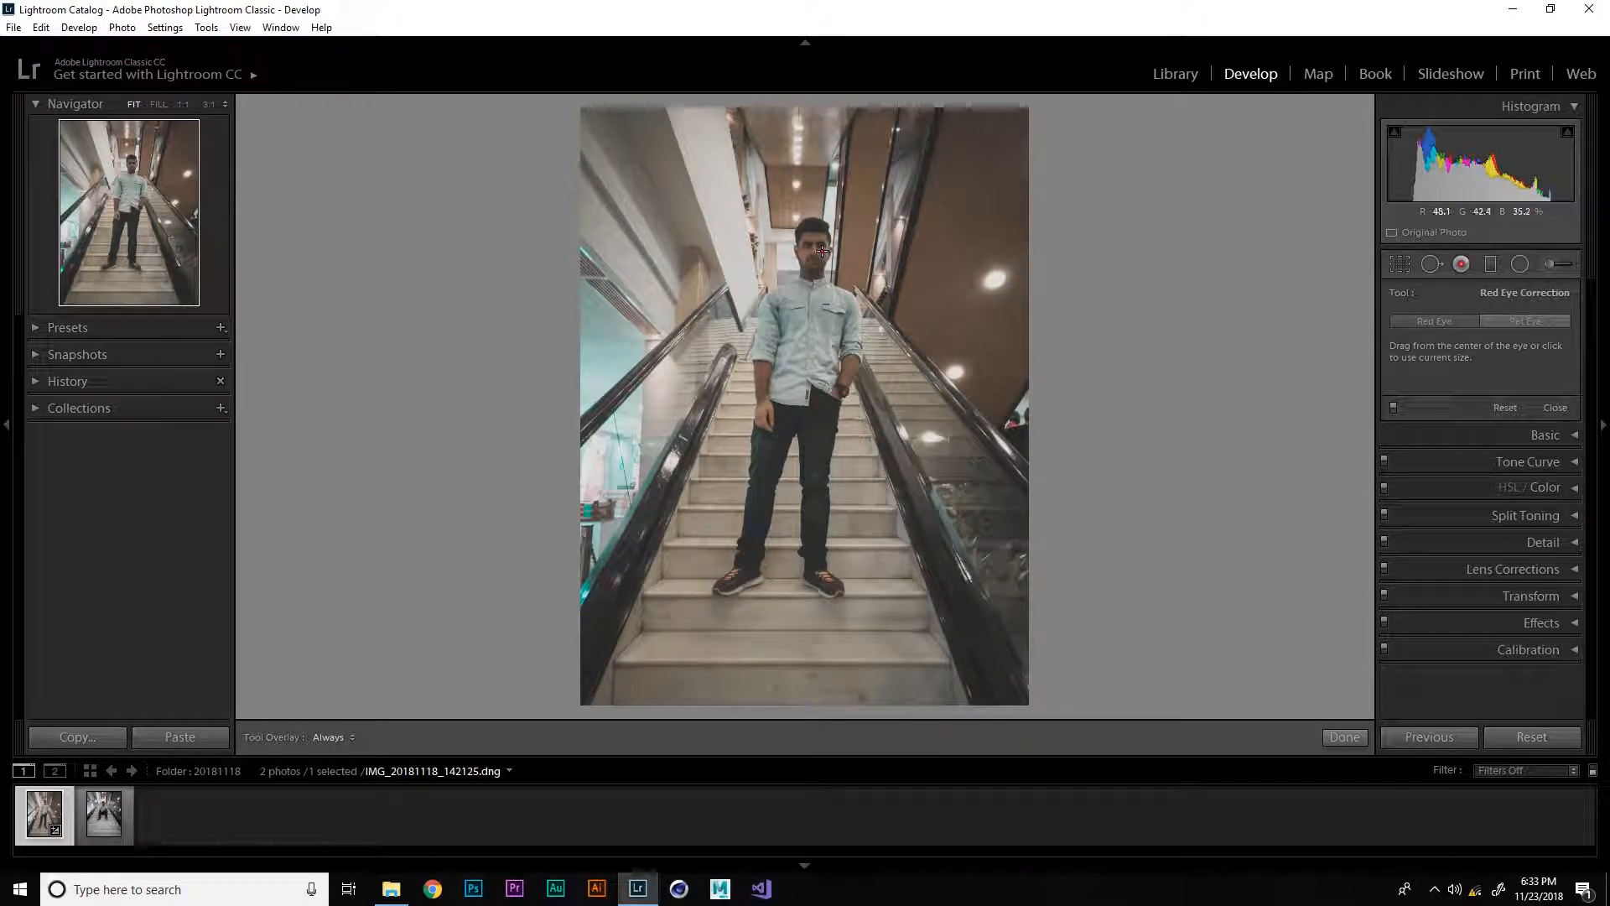
key(ctrl+equal)
key(ctrl+equal)
key(ctrl+equal)
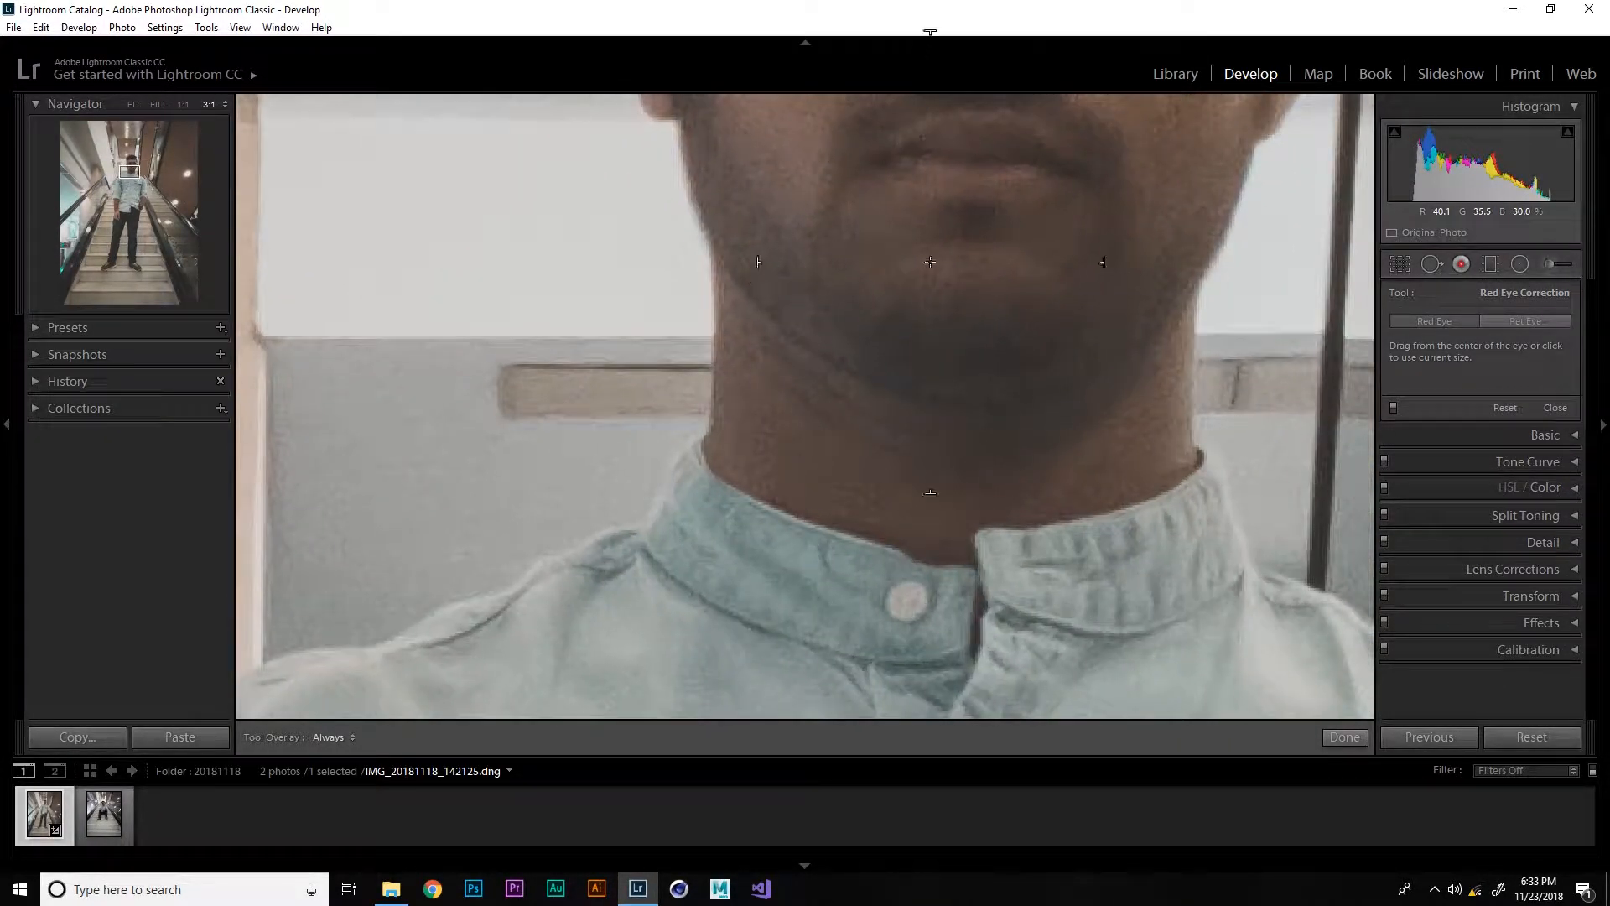
drag(994, 209, 816, 644)
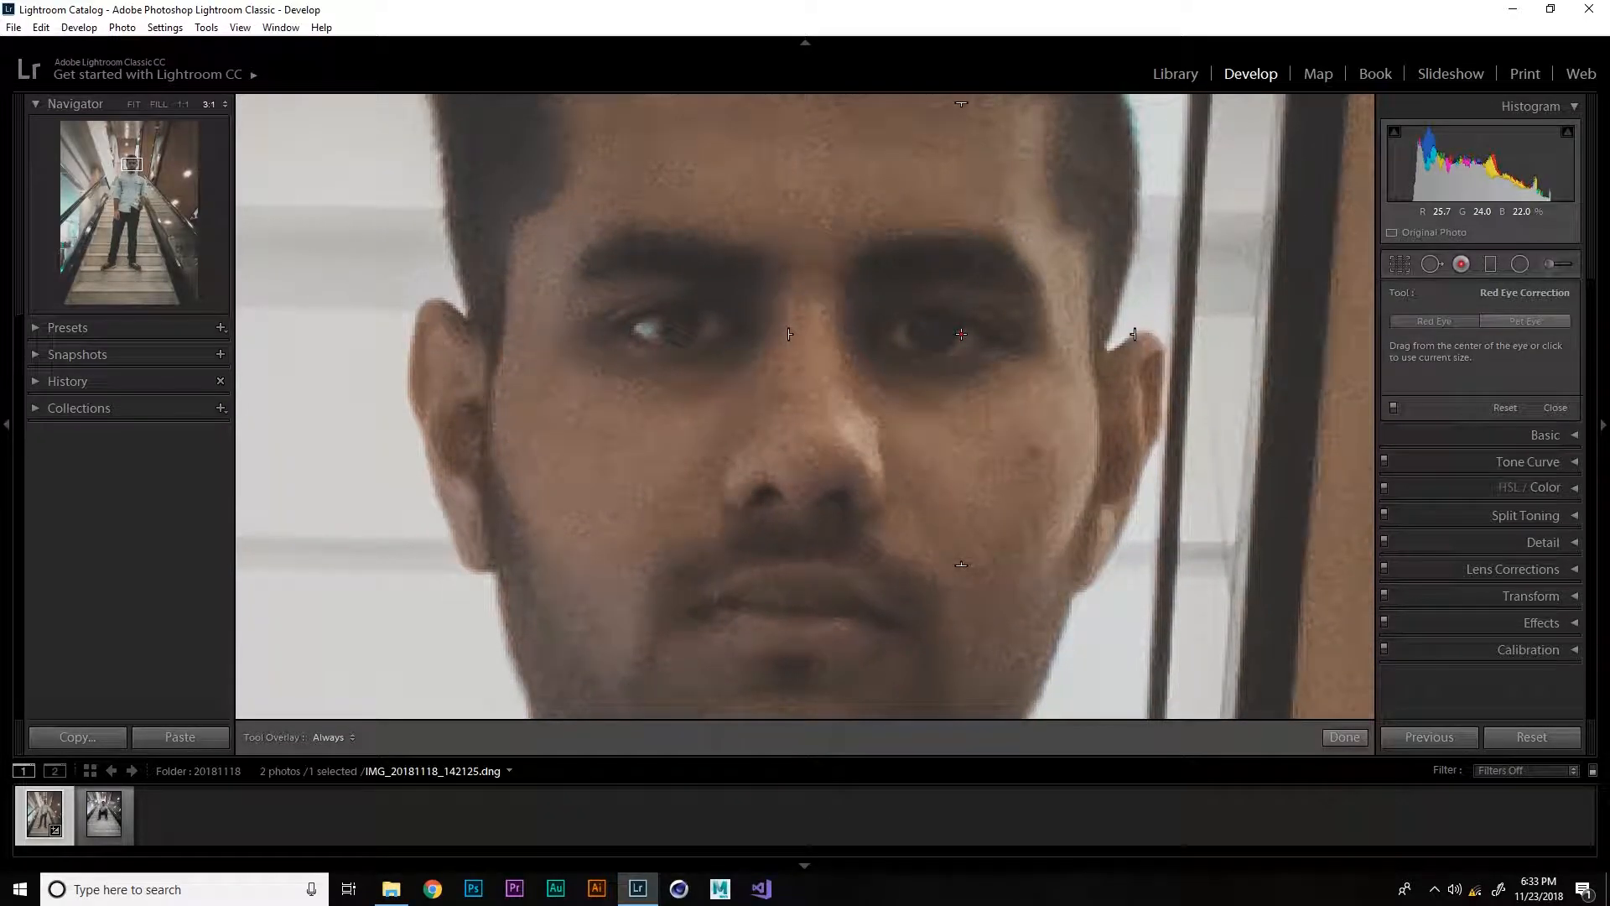
drag(1129, 333, 1083, 334)
scroll(961, 334, down, 5)
click(935, 334)
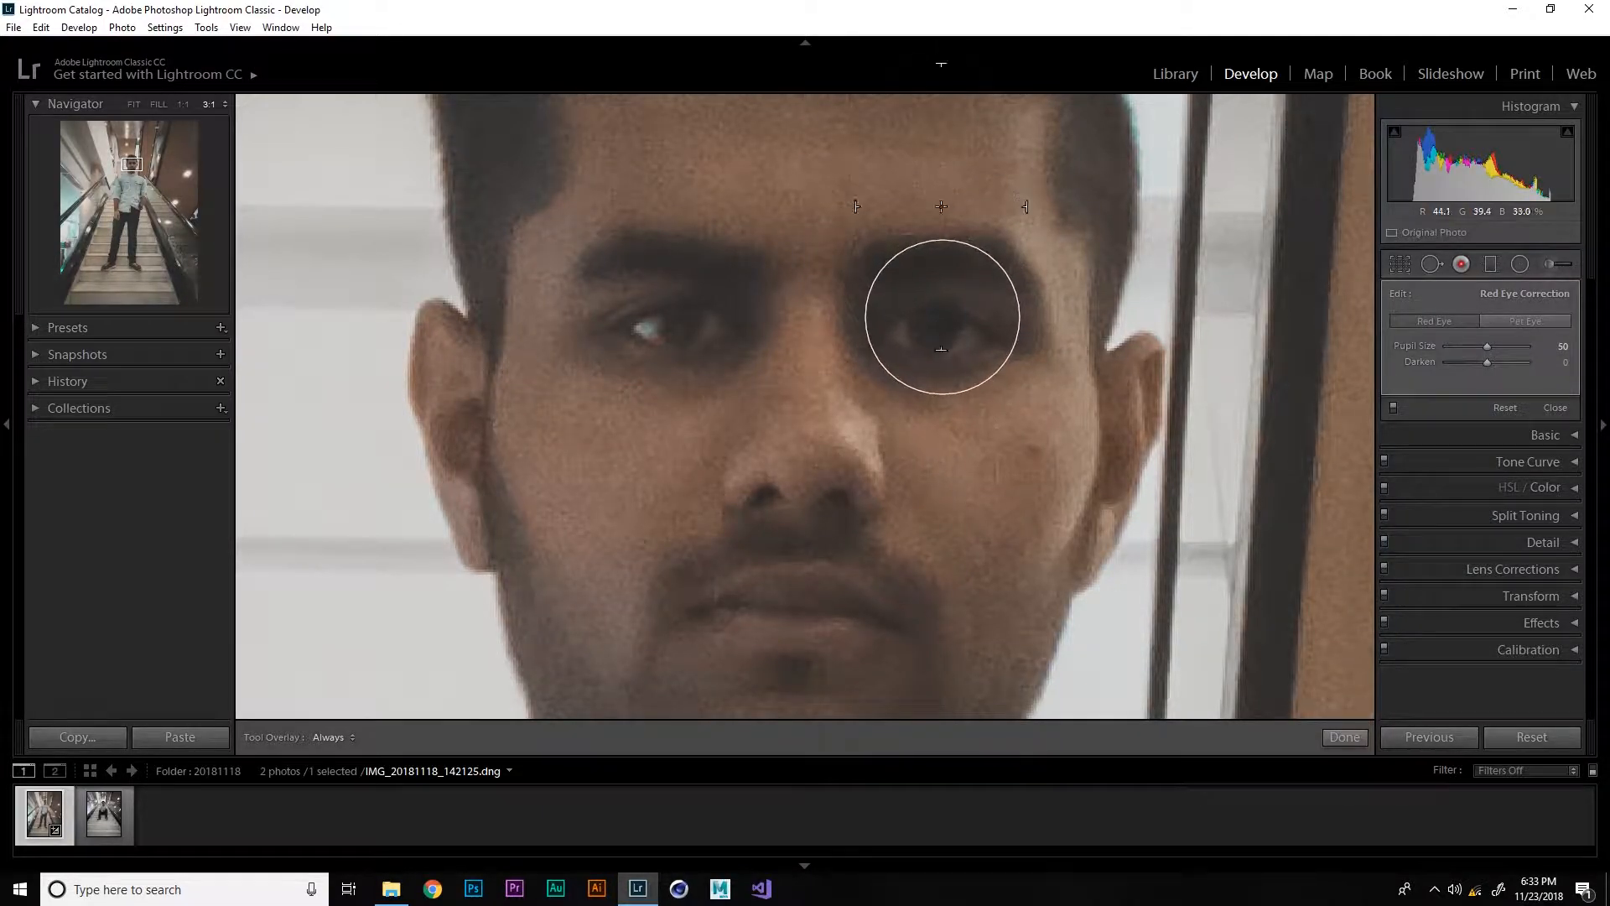
Try reshaping the red-eye correction into a narrow ellipse around the pupil, and delete it
drag(943, 242, 941, 286)
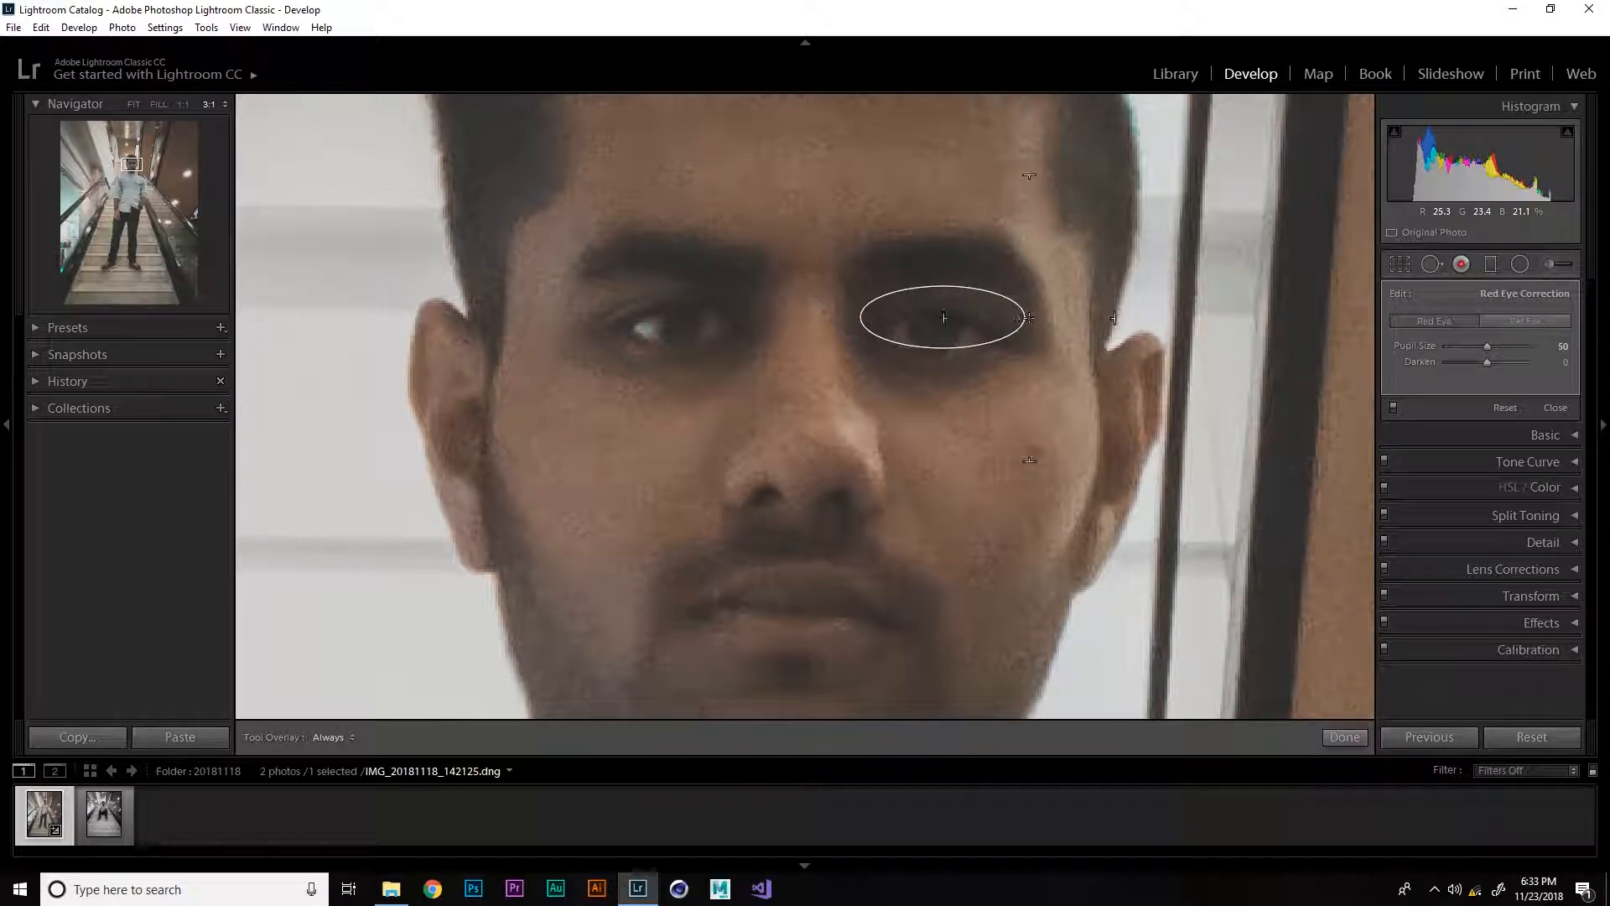
drag(1026, 322, 977, 334)
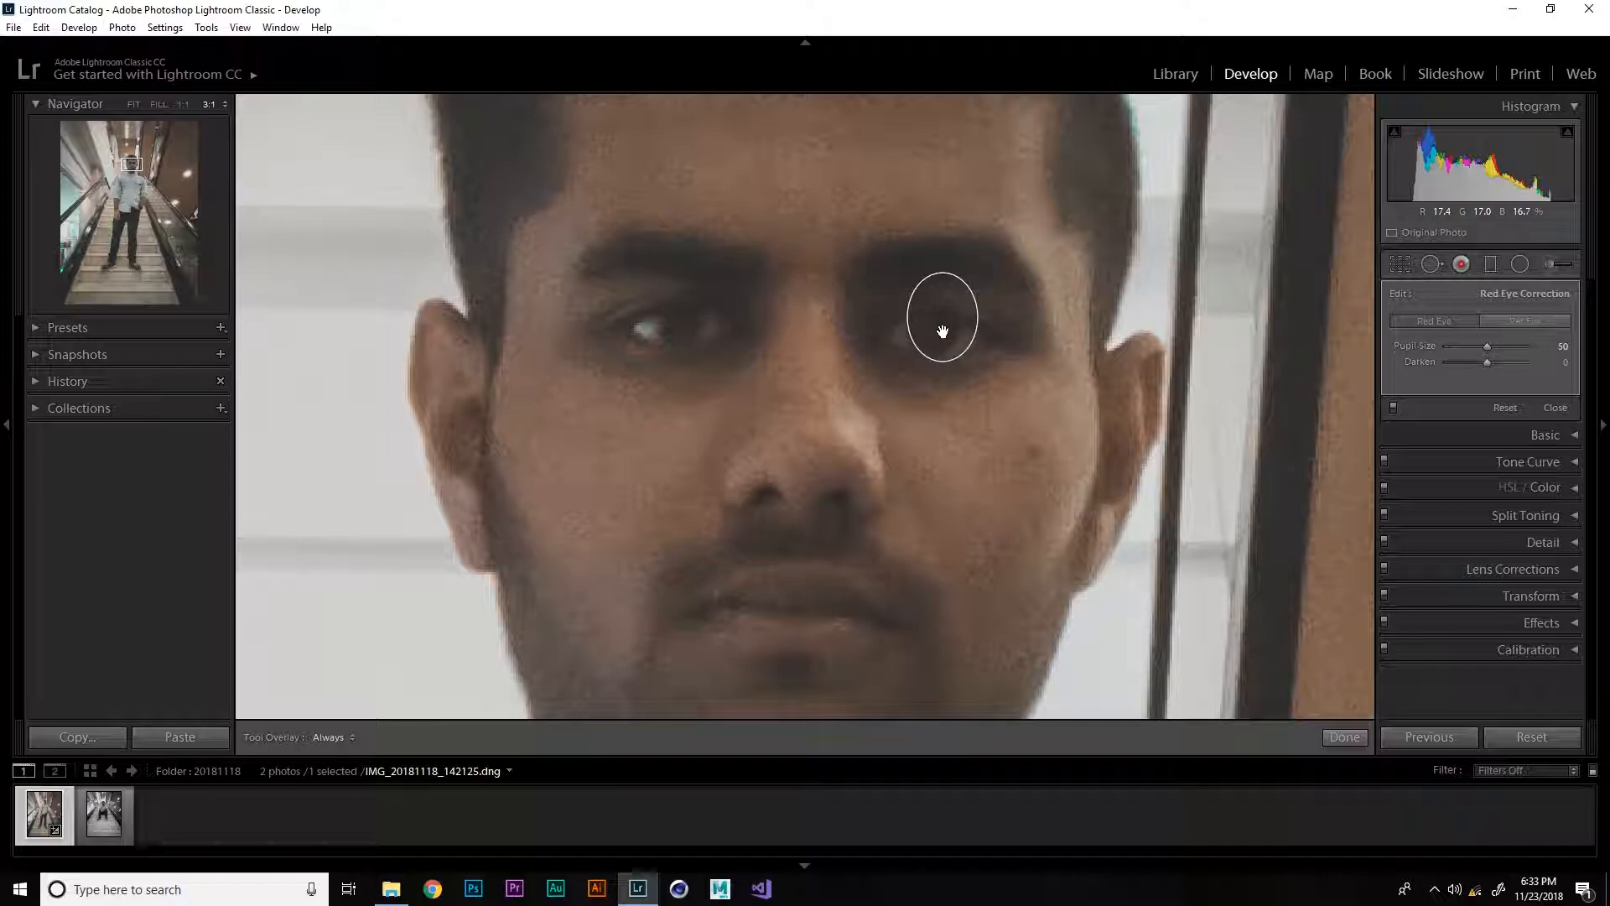
key(Delete)
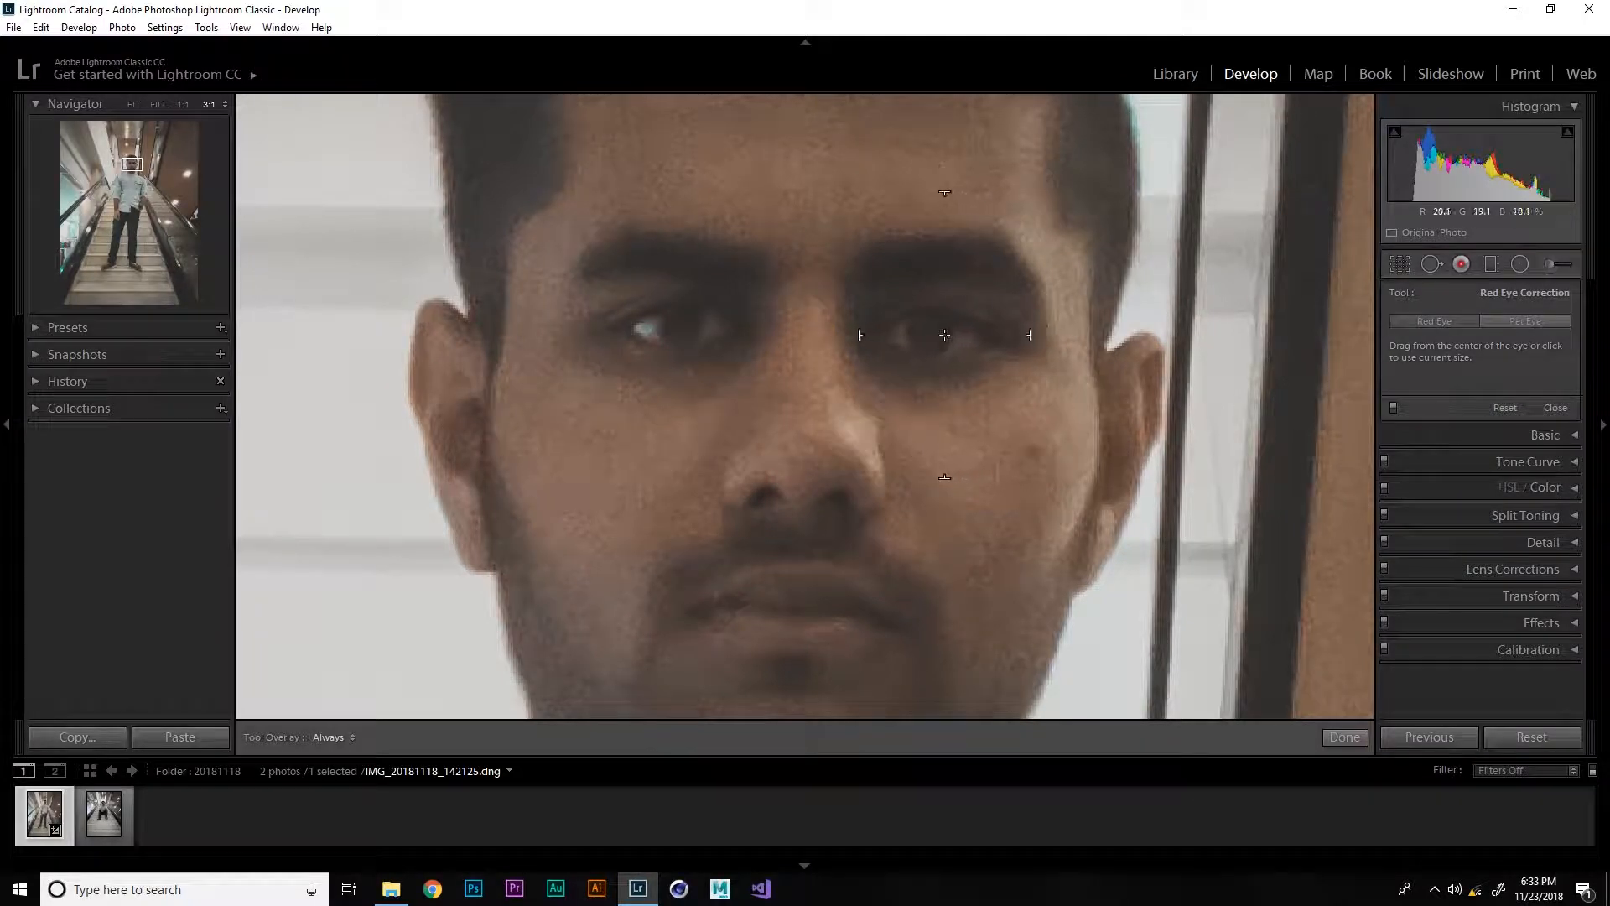
Try a new red-eye correction on the same eye with Pupil Size 34, compare Pet Eye mode, return to Red Eye and set Darken to -9
drag(925, 317, 984, 331)
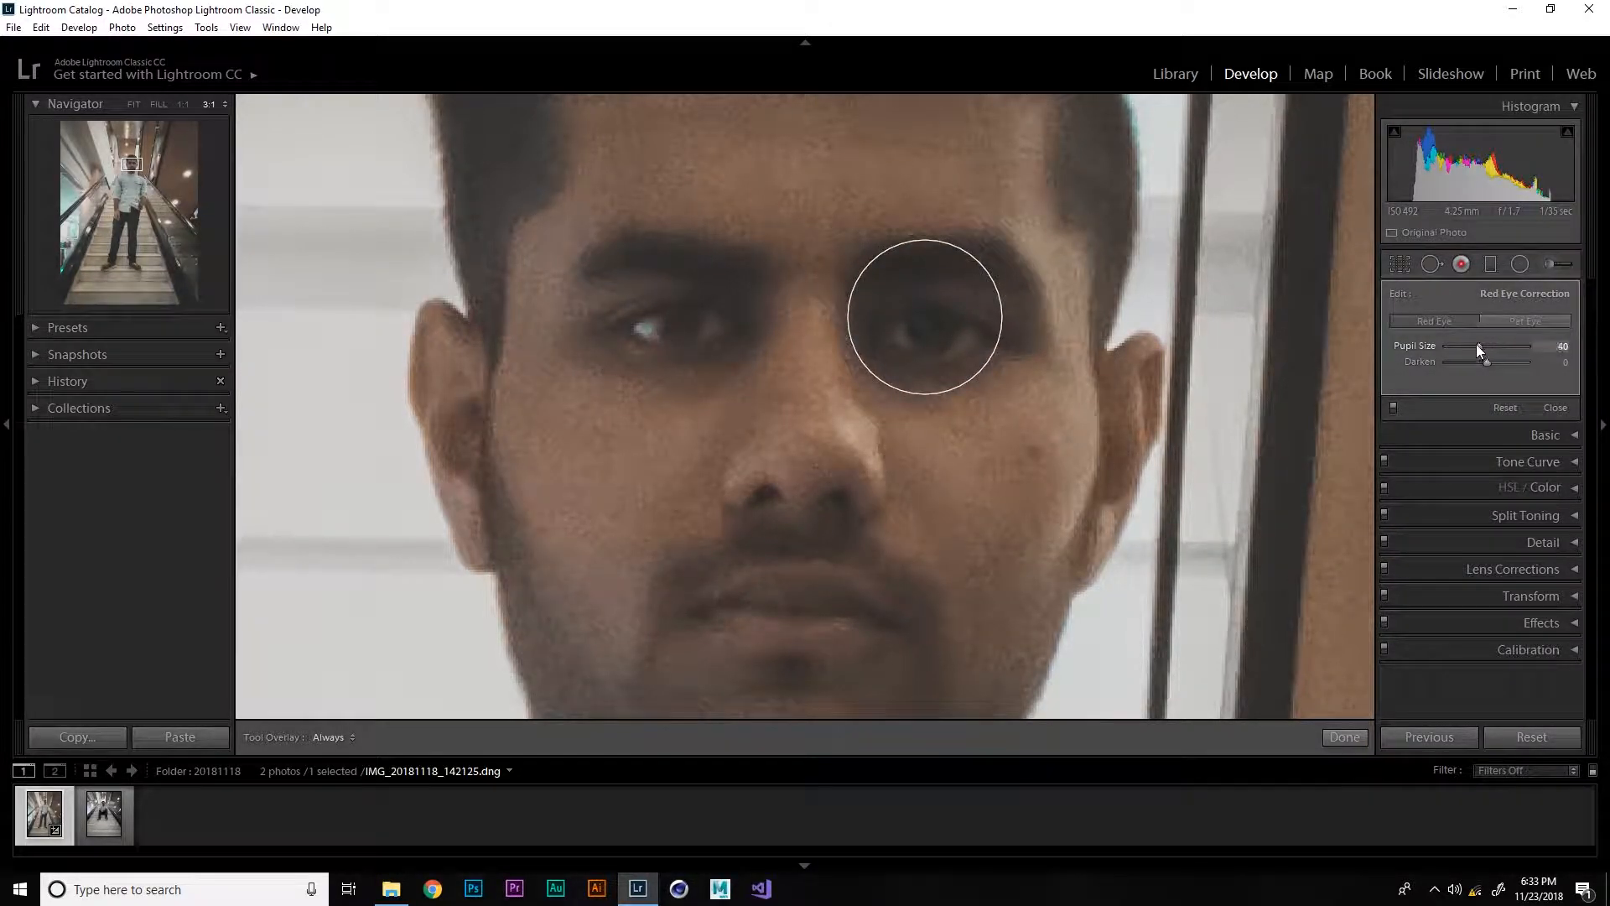
drag(1448, 342, 1483, 362)
click(1511, 324)
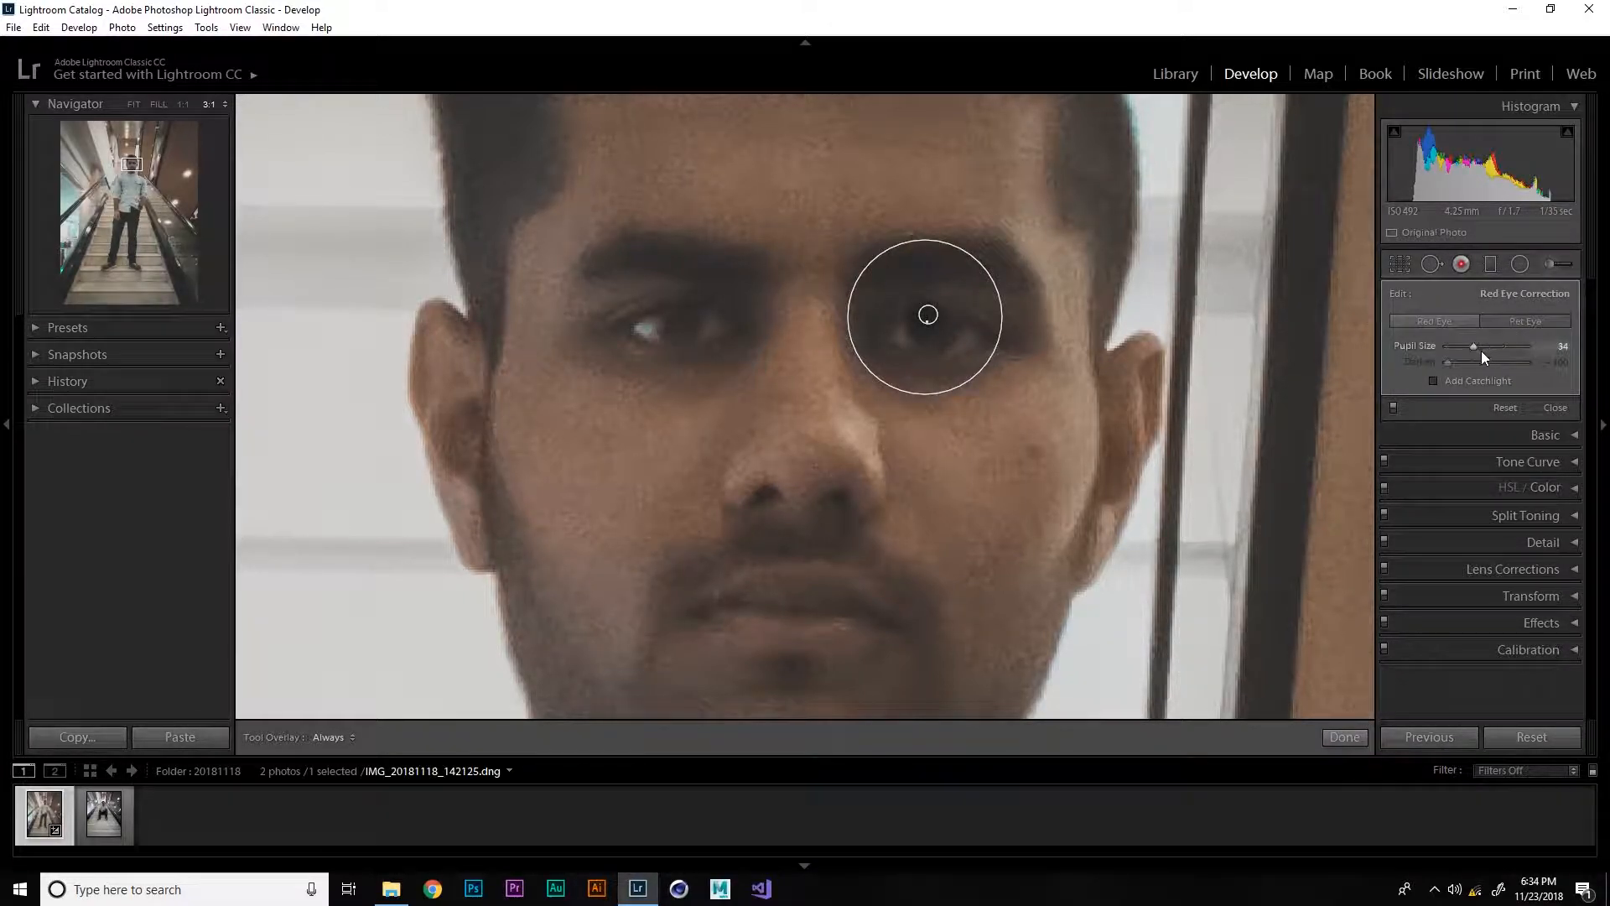
click(1396, 321)
drag(1488, 361, 1483, 426)
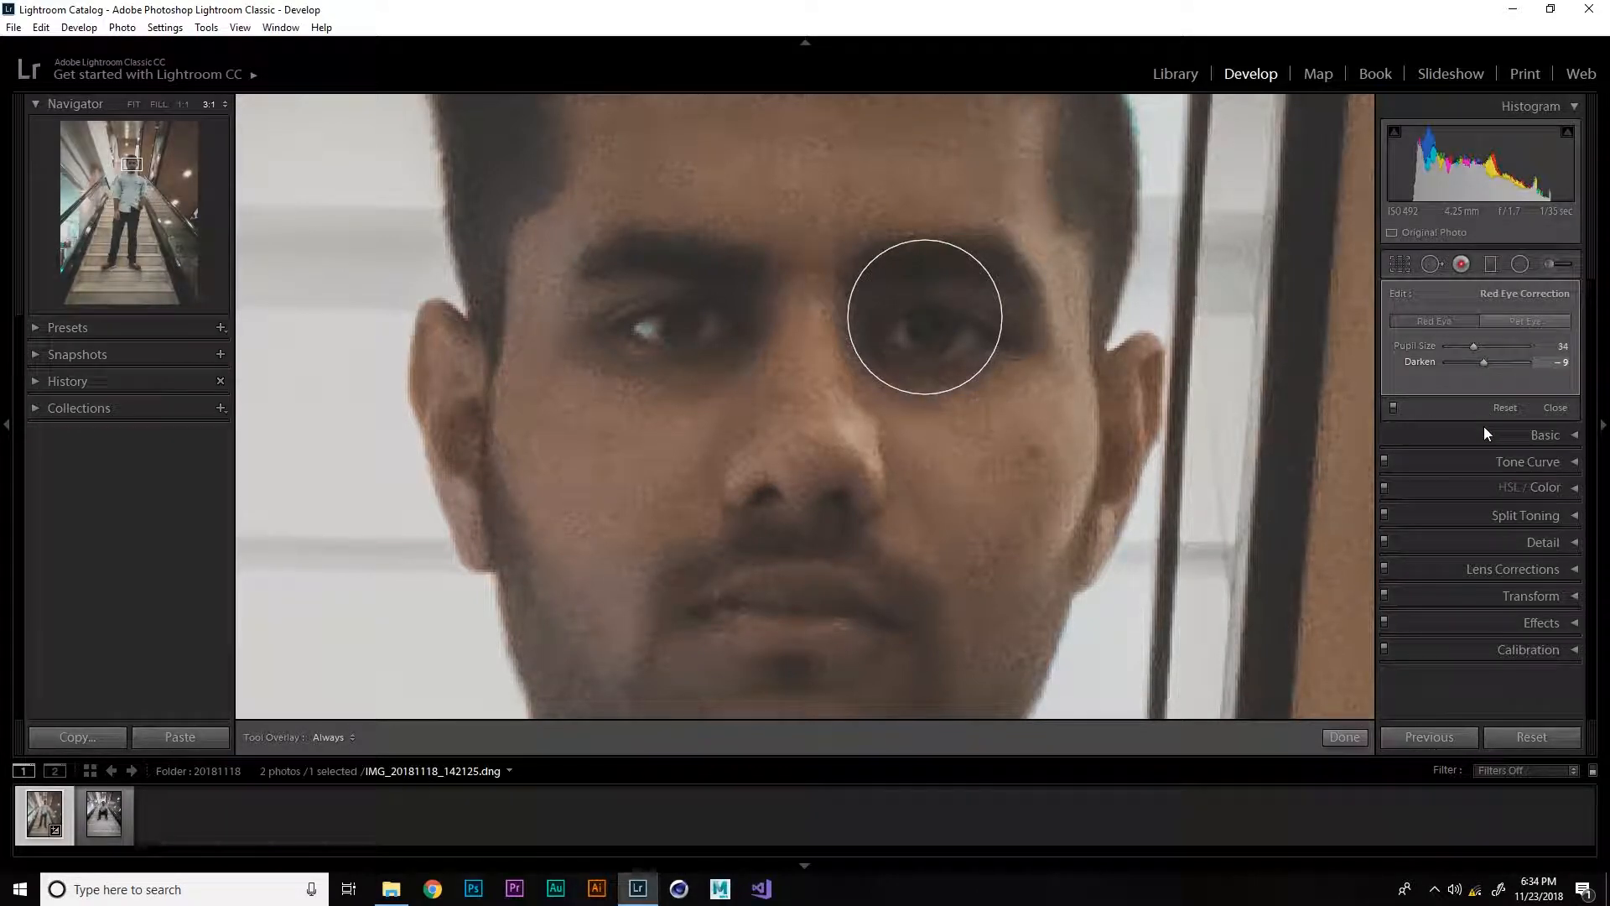
Move the red-eye correction onto the man's cheek, try Pupil Size 100 with Darken -83, and delete it
drag(923, 341, 956, 469)
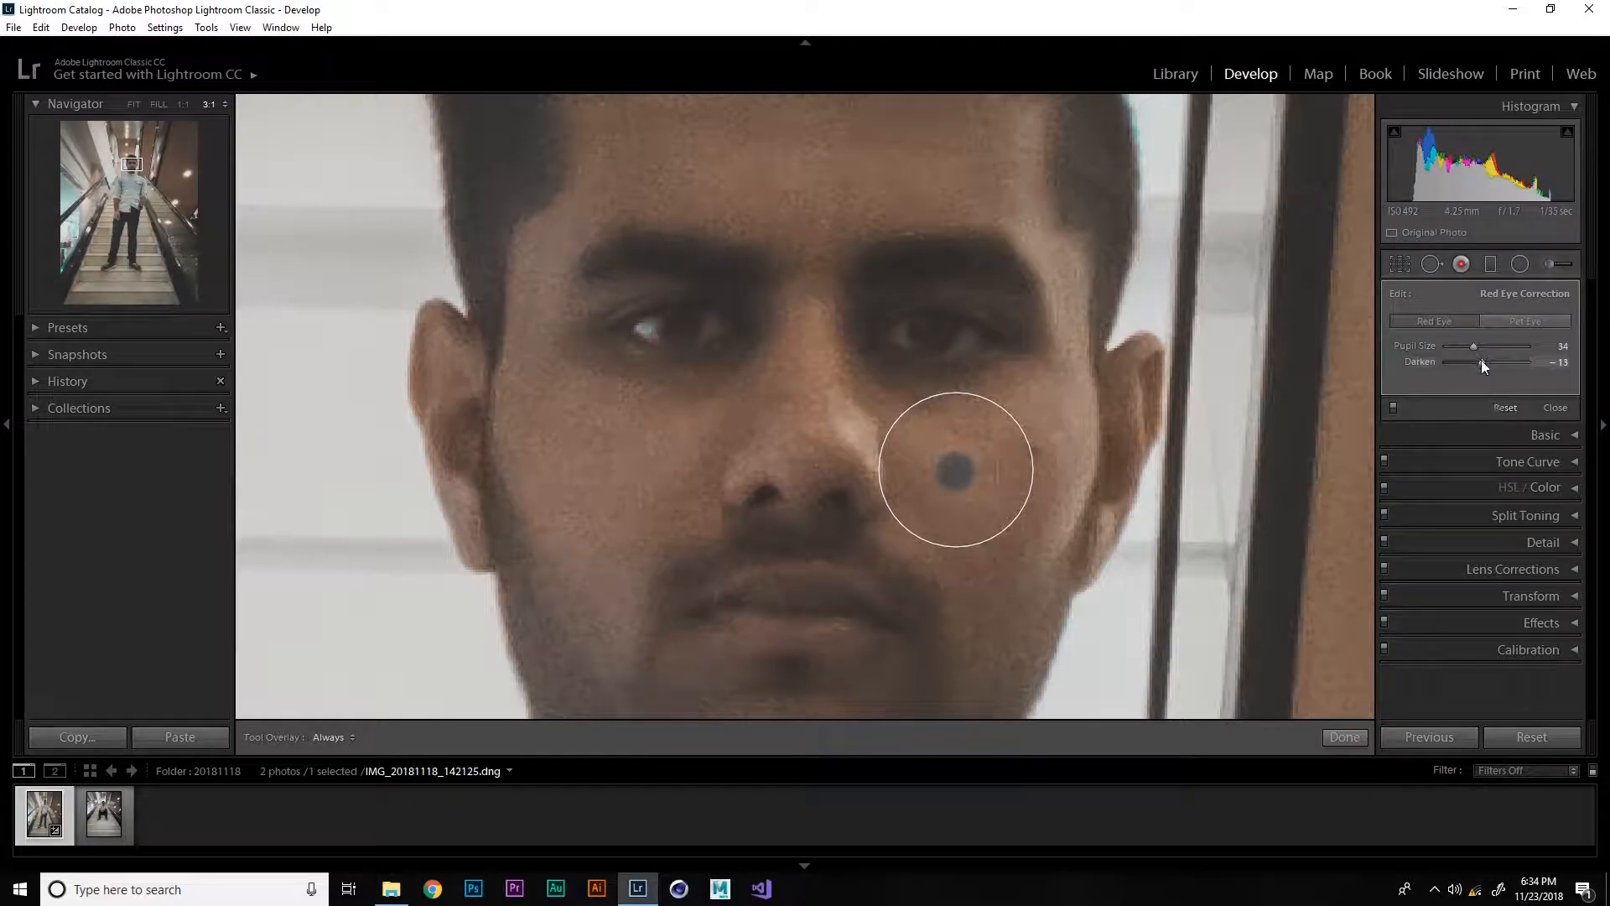
drag(1466, 371, 1596, 368)
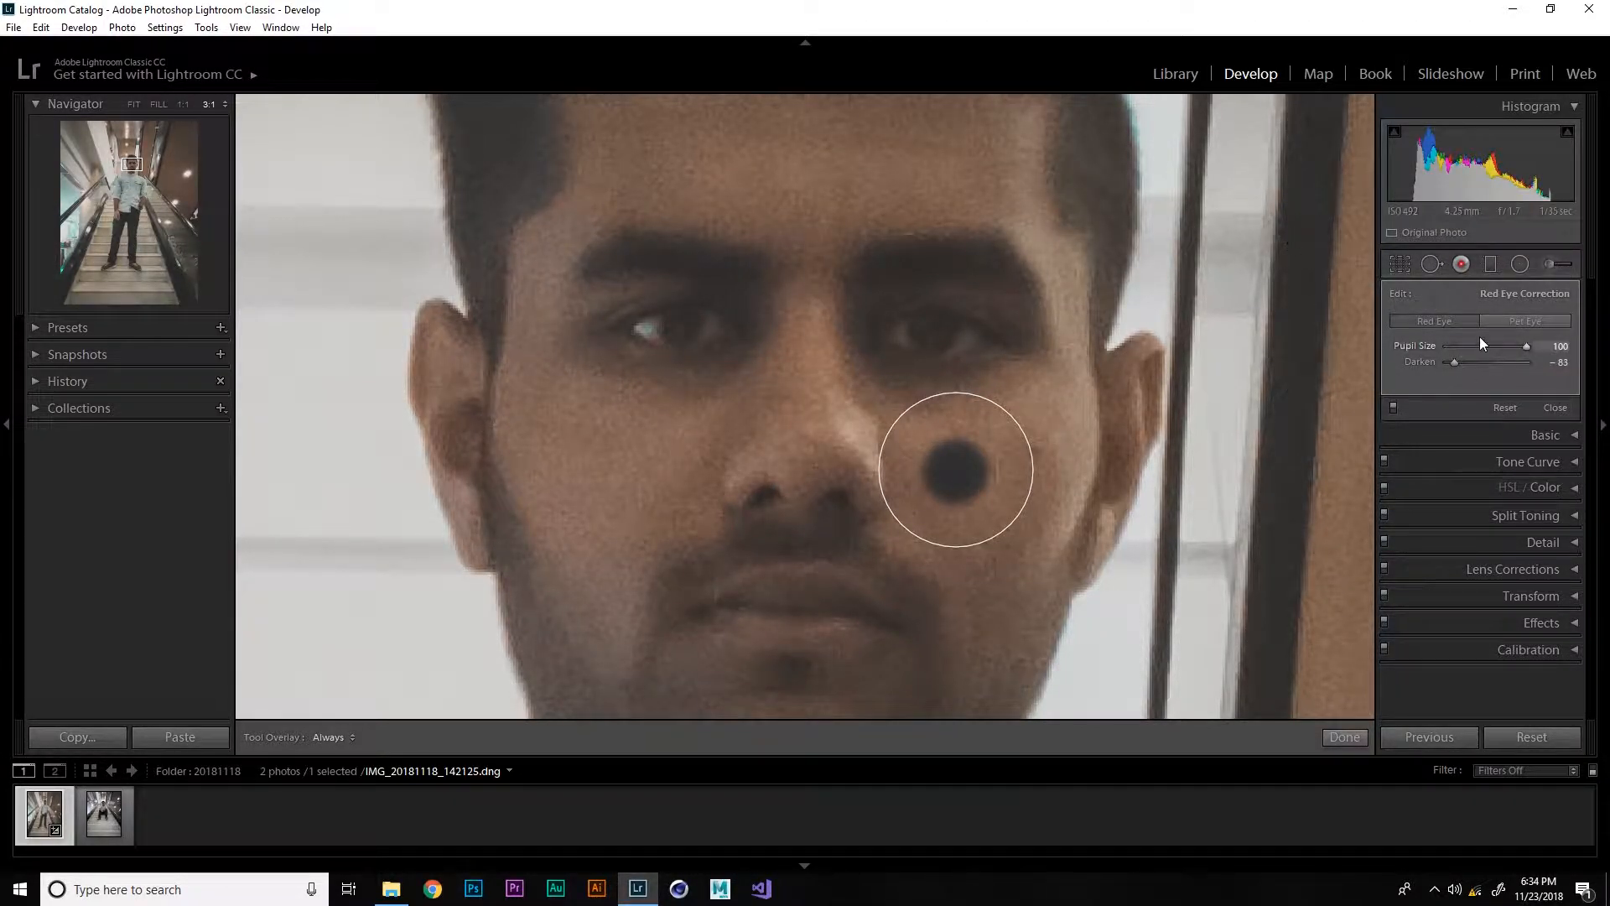
key(Delete)
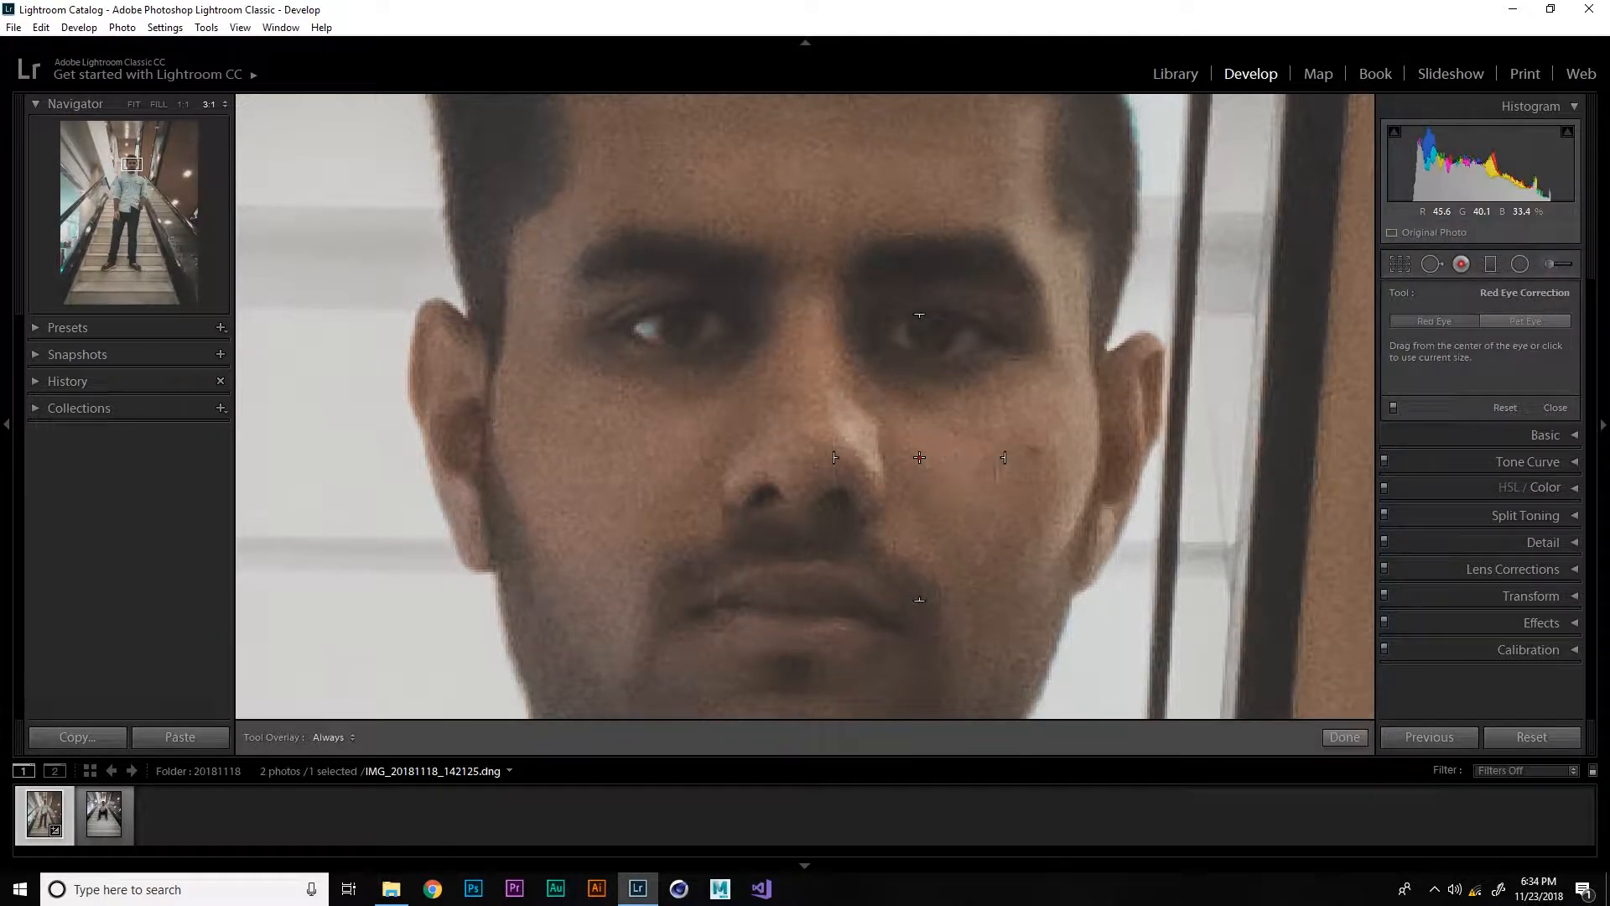
Try a diagonal Graduated Filter from the photo's upper-left corner across the man with Exposure 1.00
click(1491, 264)
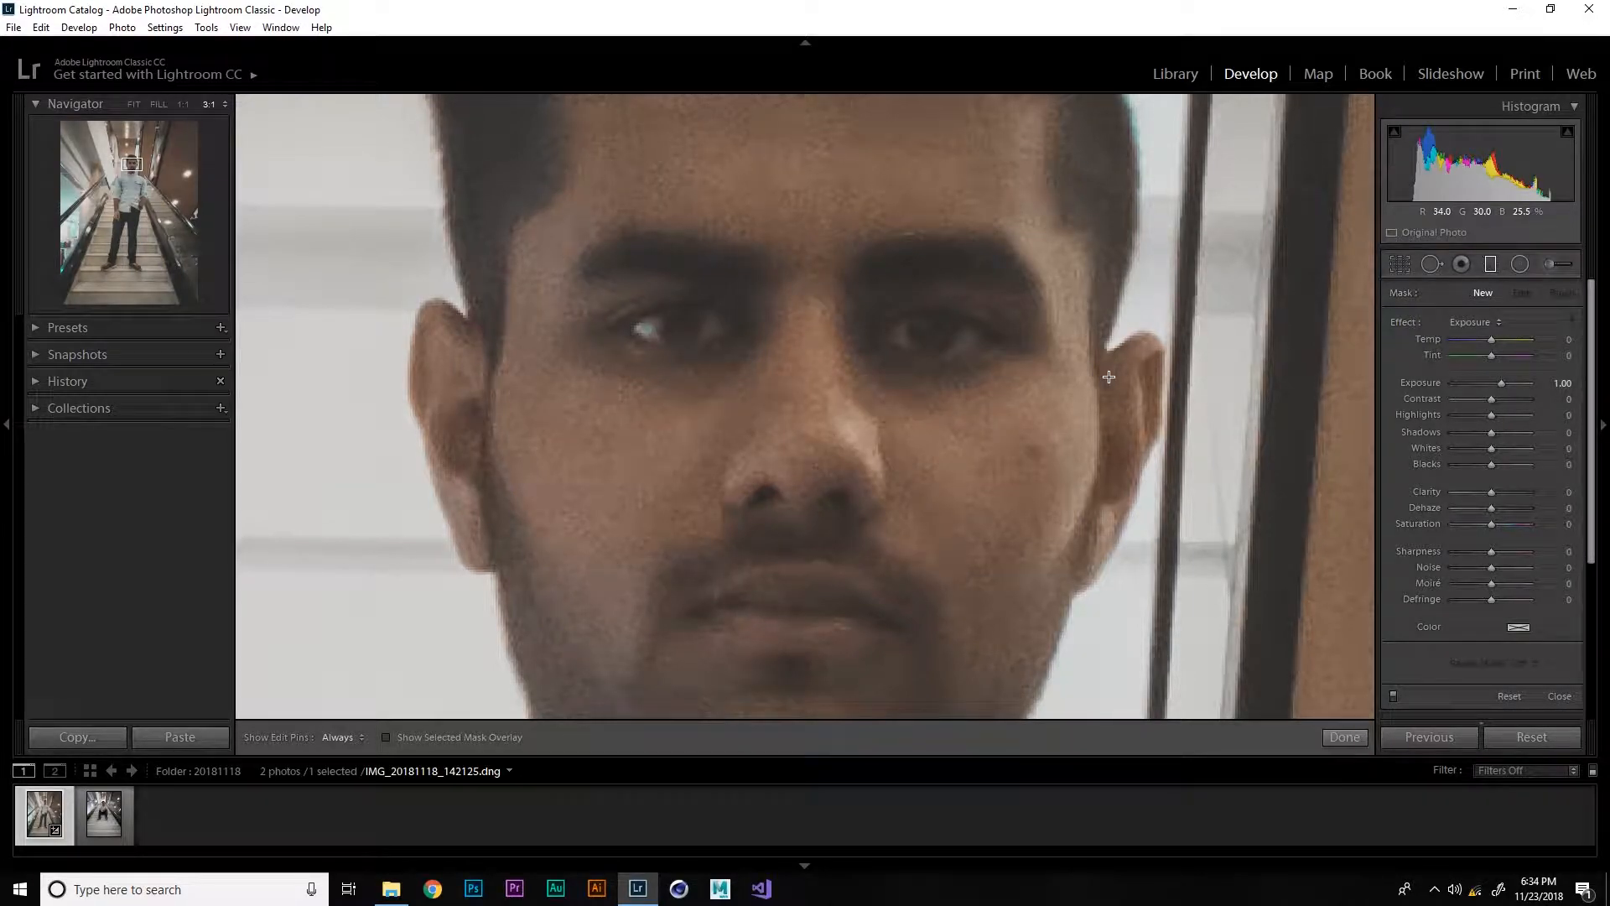
click(1057, 399)
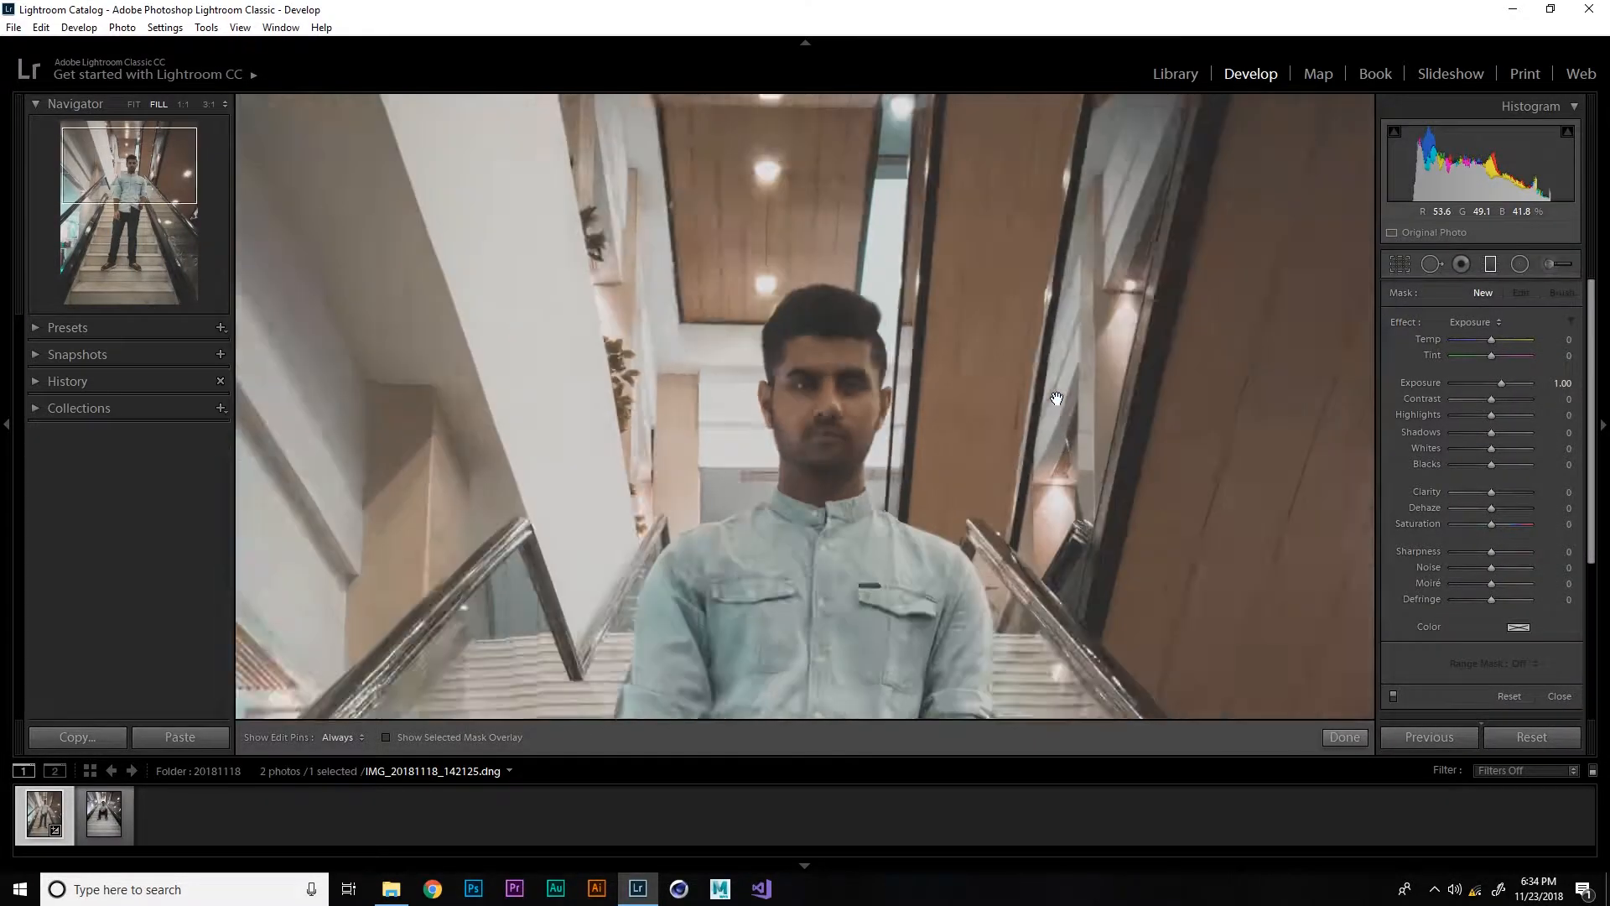
key(ctrl+minus)
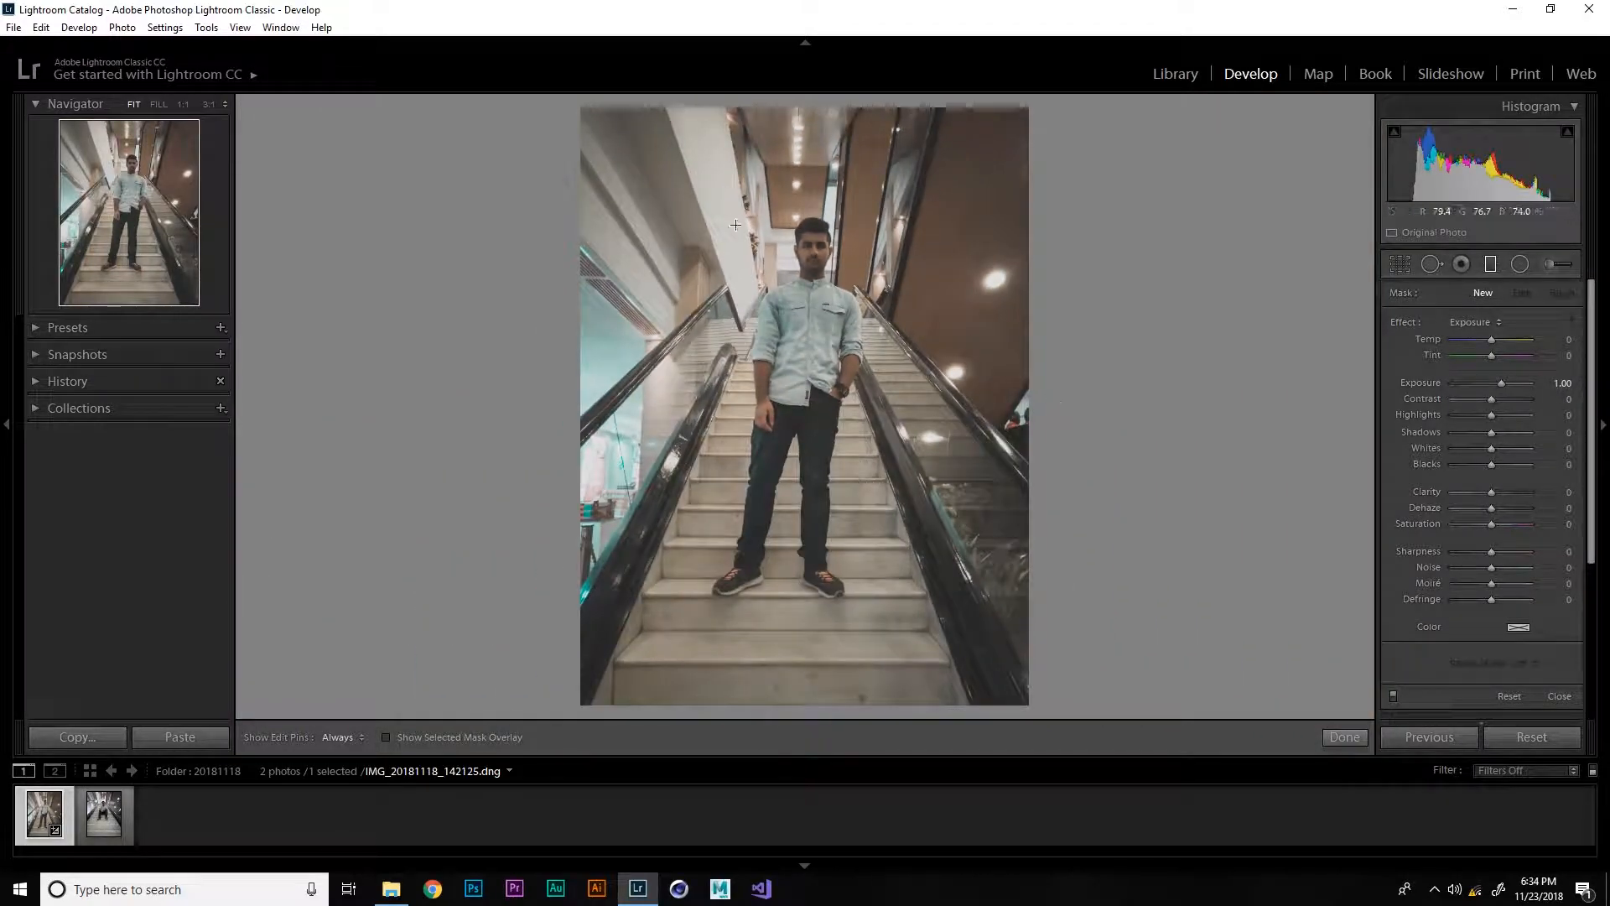
drag(578, 105, 1053, 531)
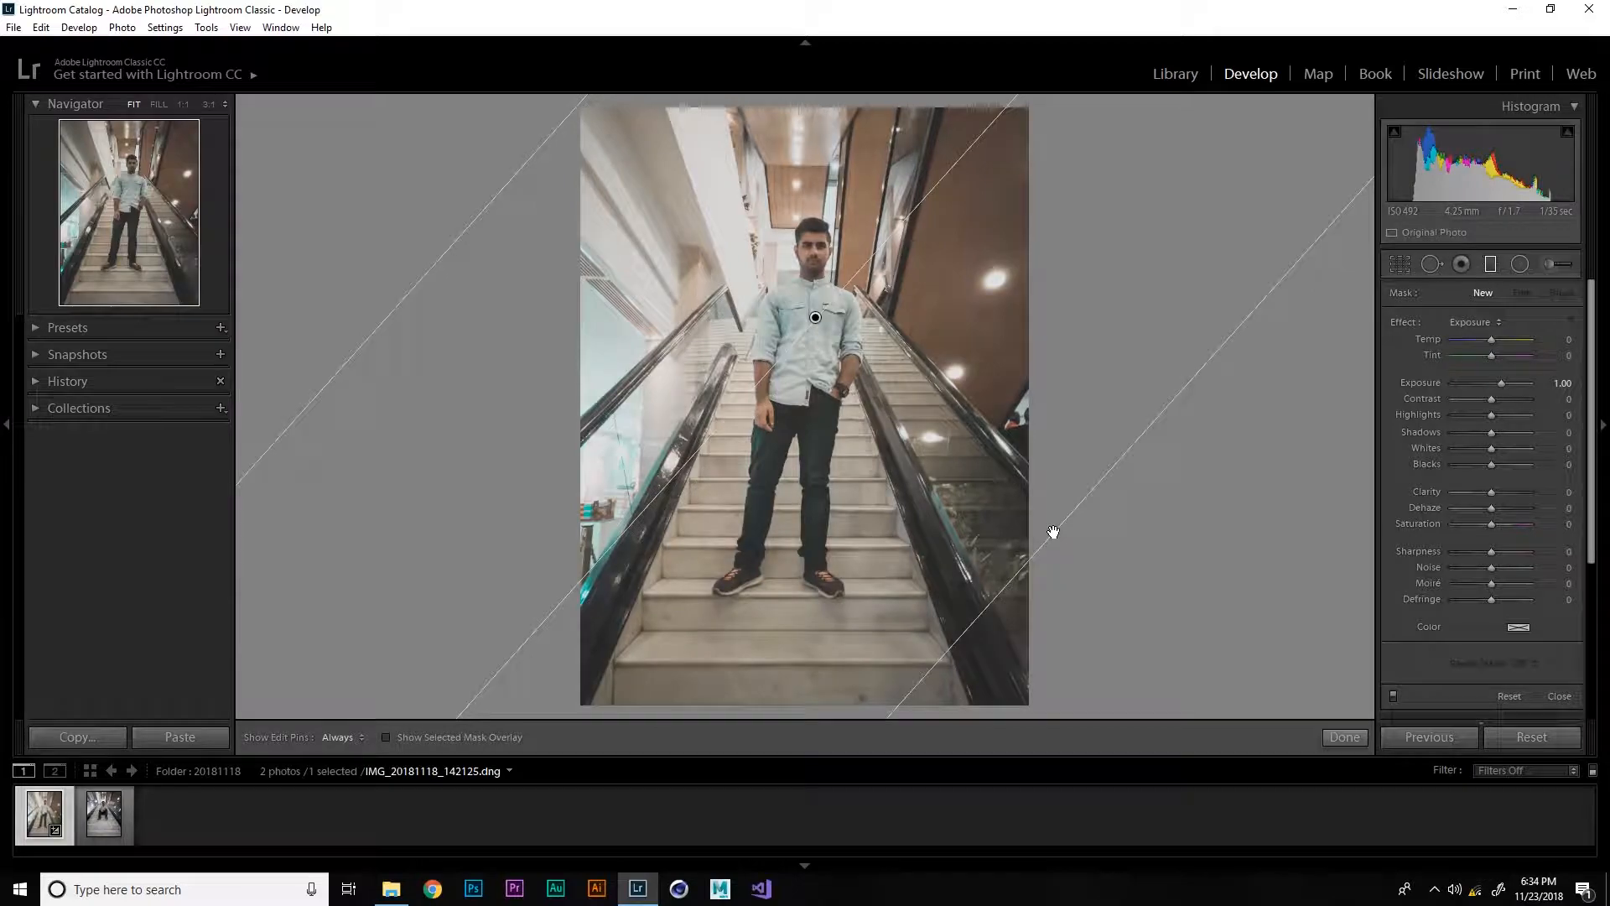
drag(1227, 545, 1227, 545)
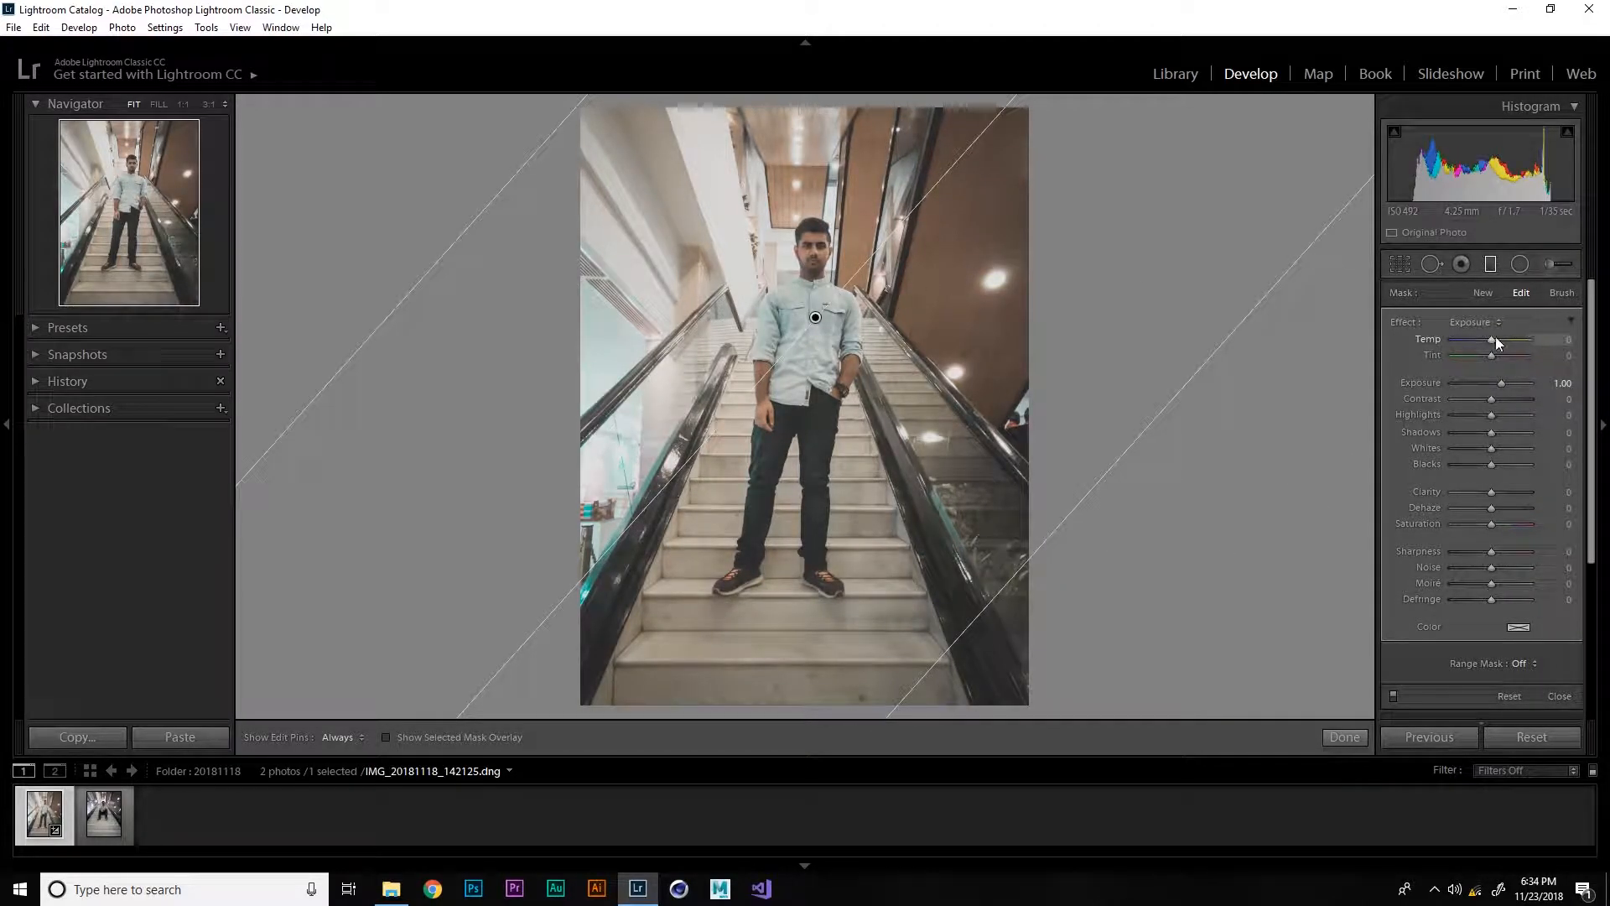
Try warm and cool tones on the graduated filter, ending at Temp -17 and Tint 61, and delete the filter
mouse_move(1490, 345)
mouse_down()
mouse_move(1452, 337)
mouse_move(1497, 365)
mouse_up()
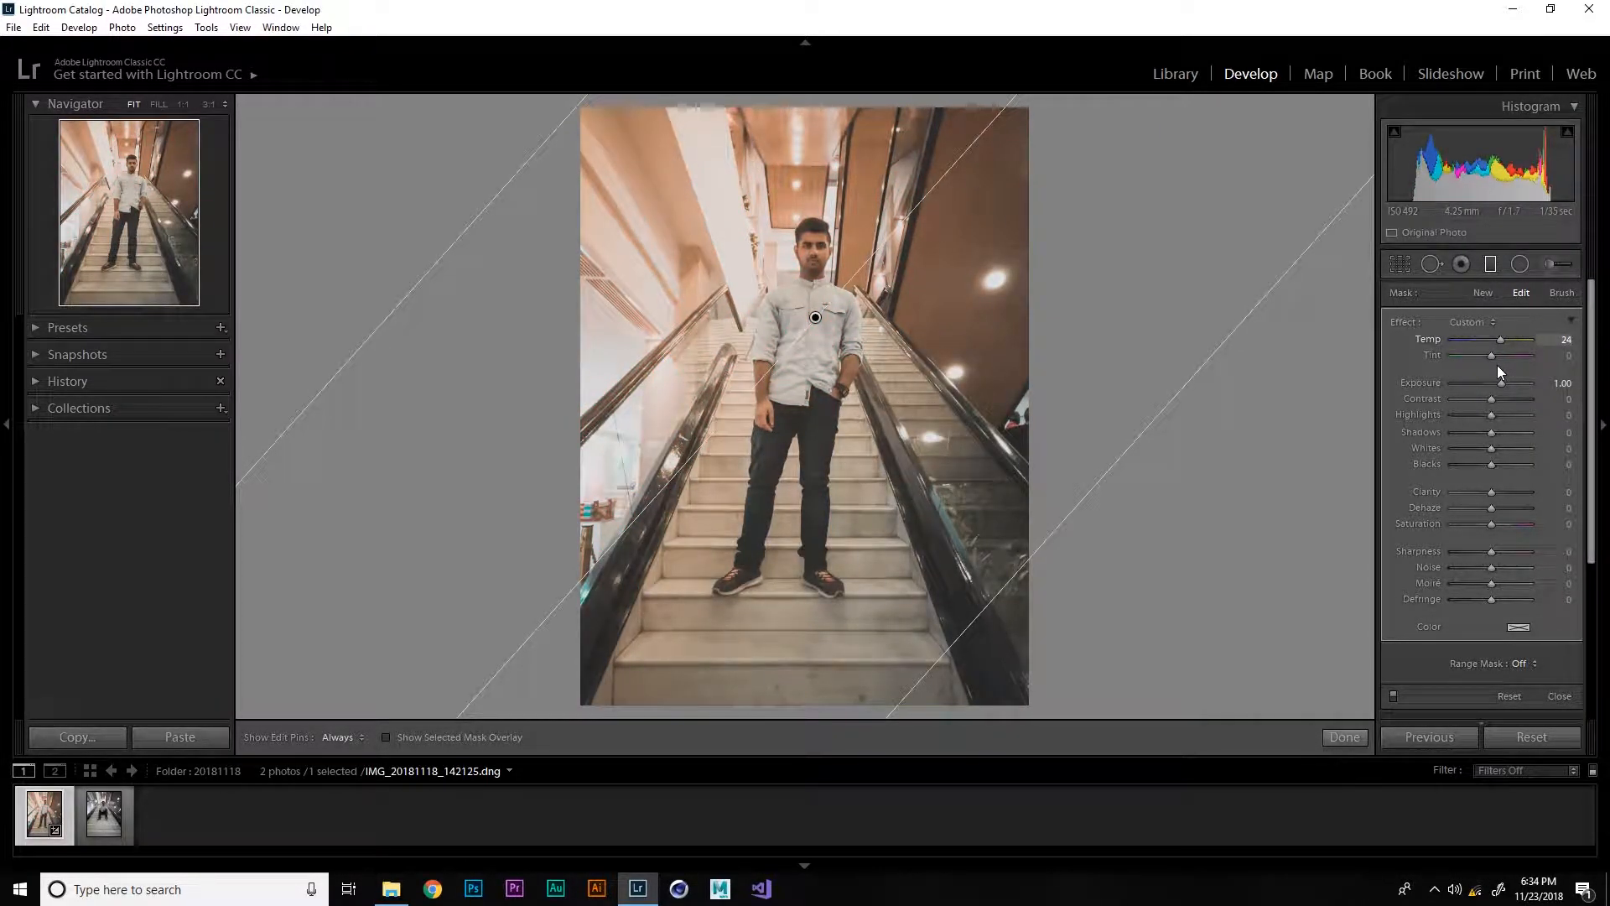
mouse_move(1497, 365)
mouse_down()
mouse_move(1476, 354)
mouse_move(1514, 361)
mouse_move(1485, 344)
mouse_up()
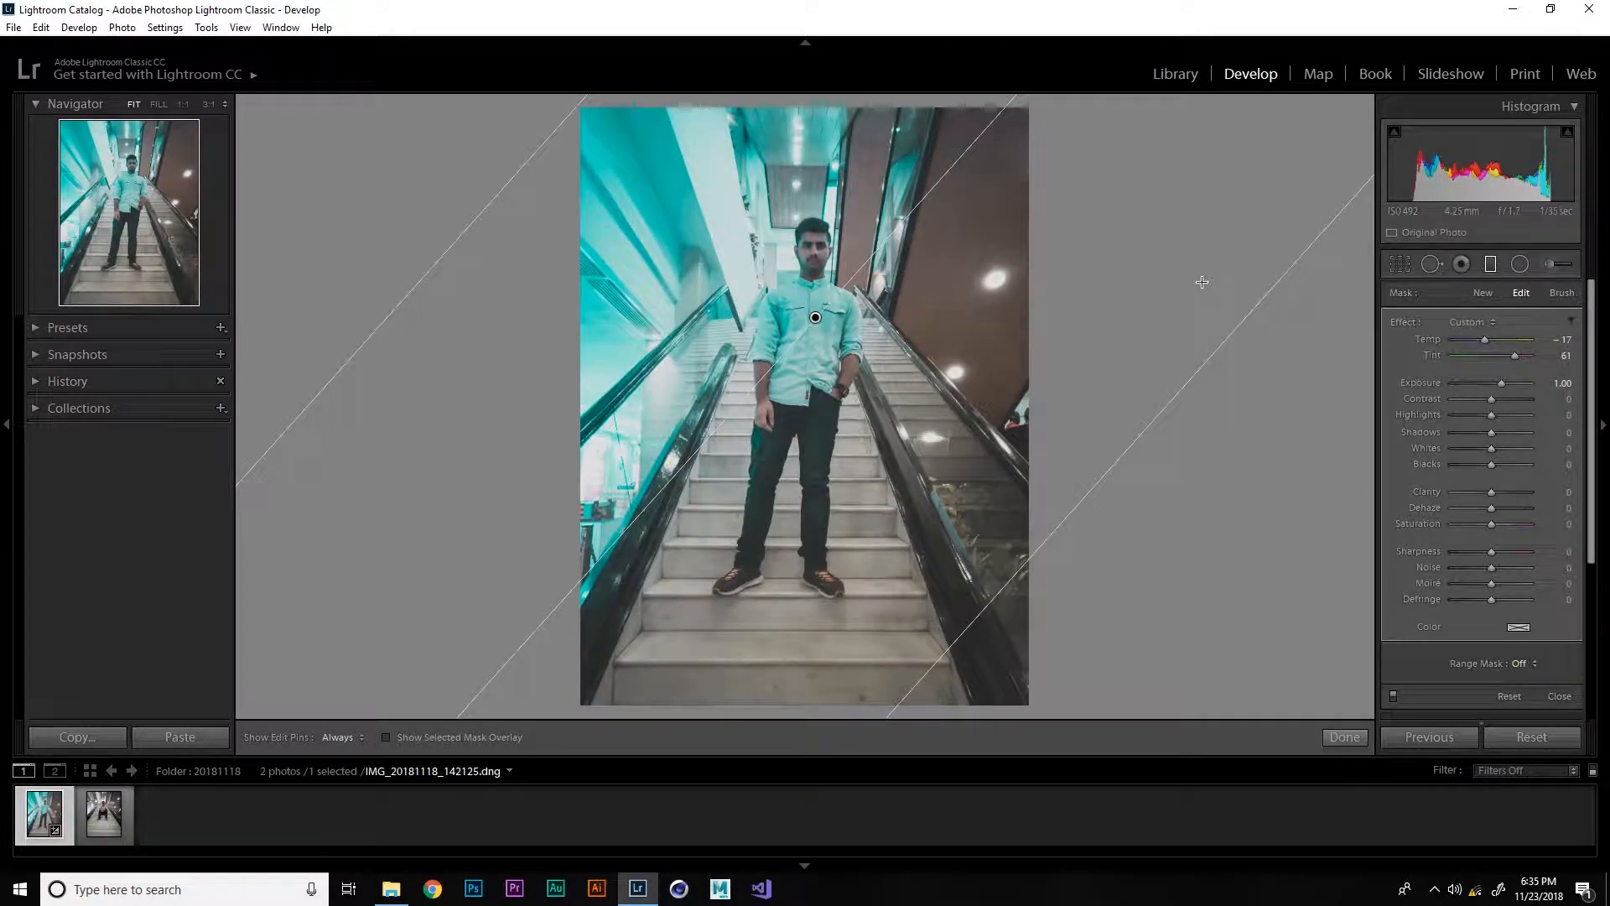
key(Delete)
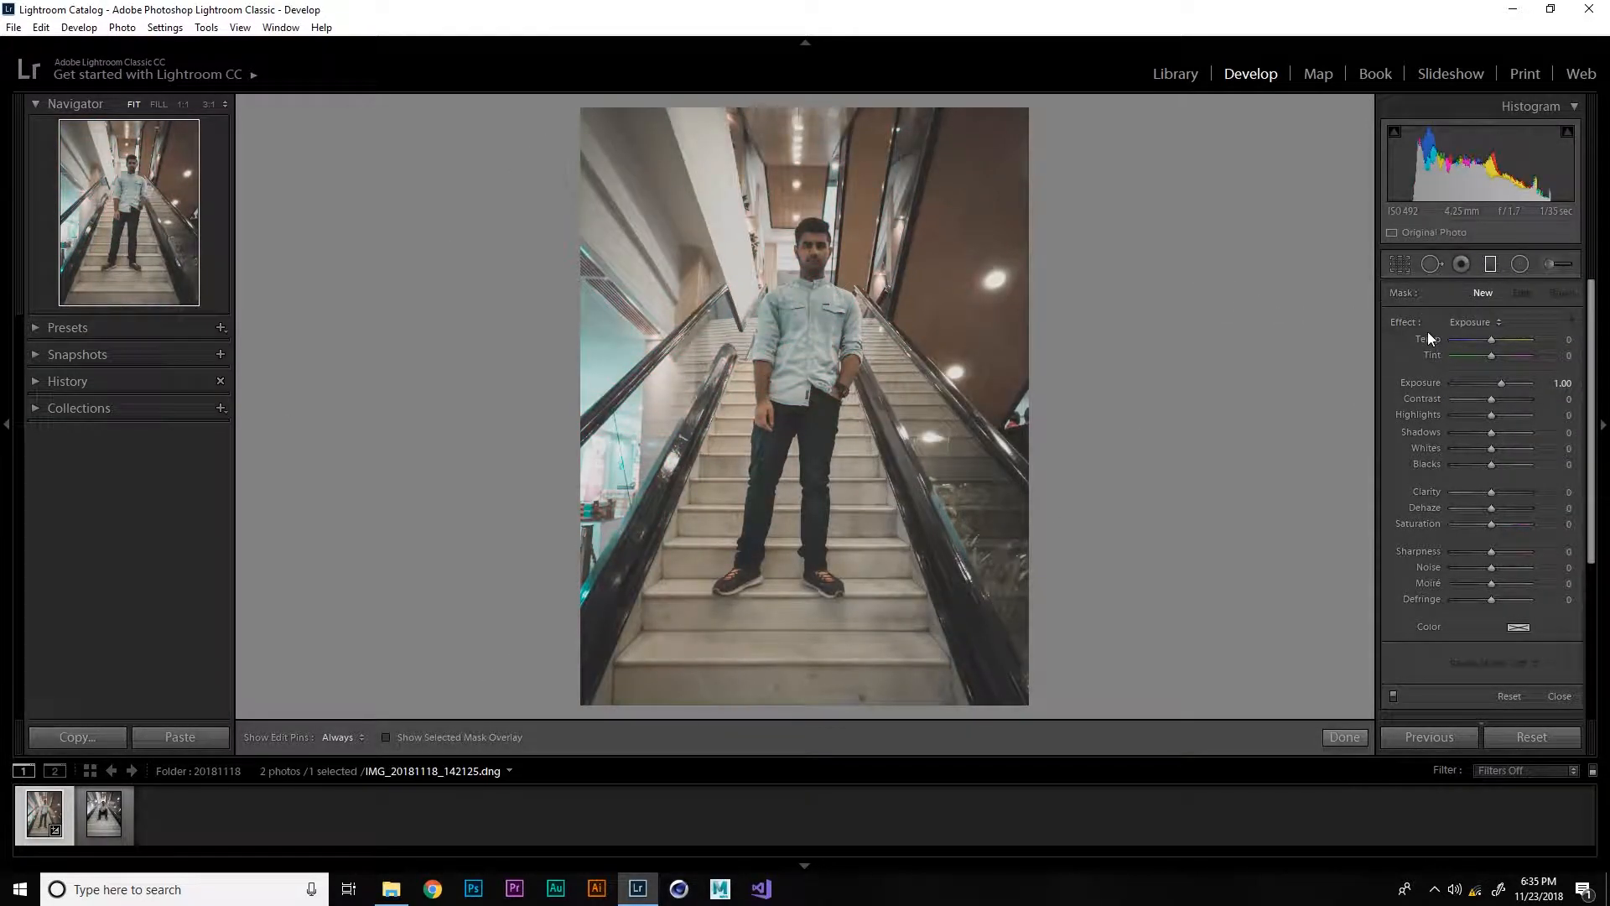
Try a Radial Filter with Exposure 1.00 around the man, narrowing and shortening it to a near-circle about his upper body
click(1520, 265)
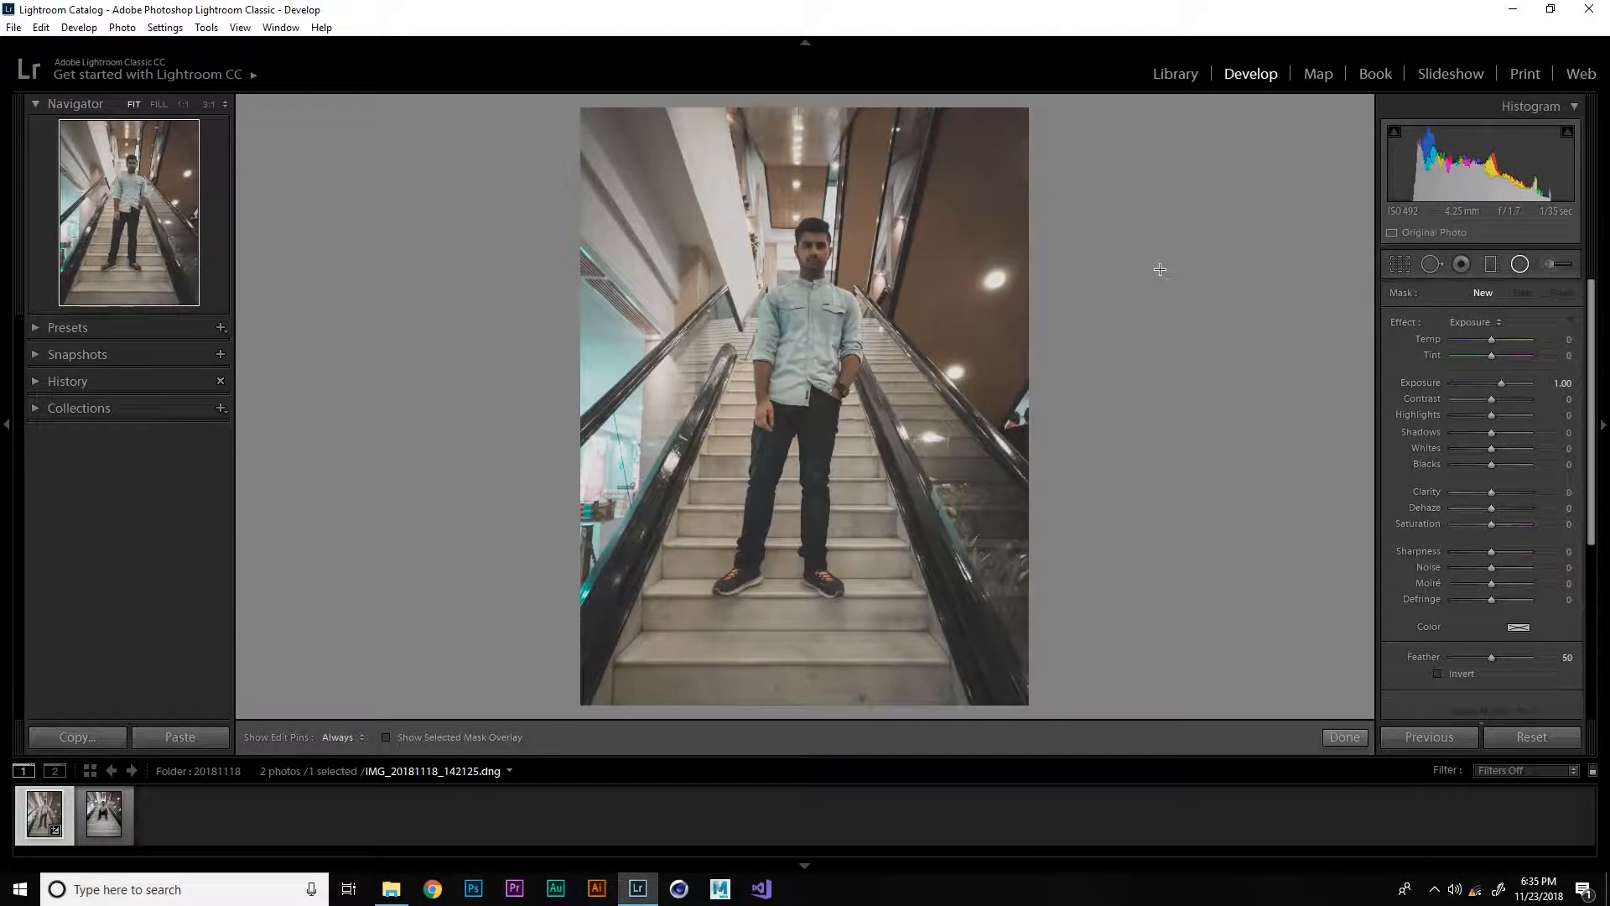
drag(711, 258, 1068, 629)
drag(806, 317, 893, 389)
drag(1171, 345, 947, 344)
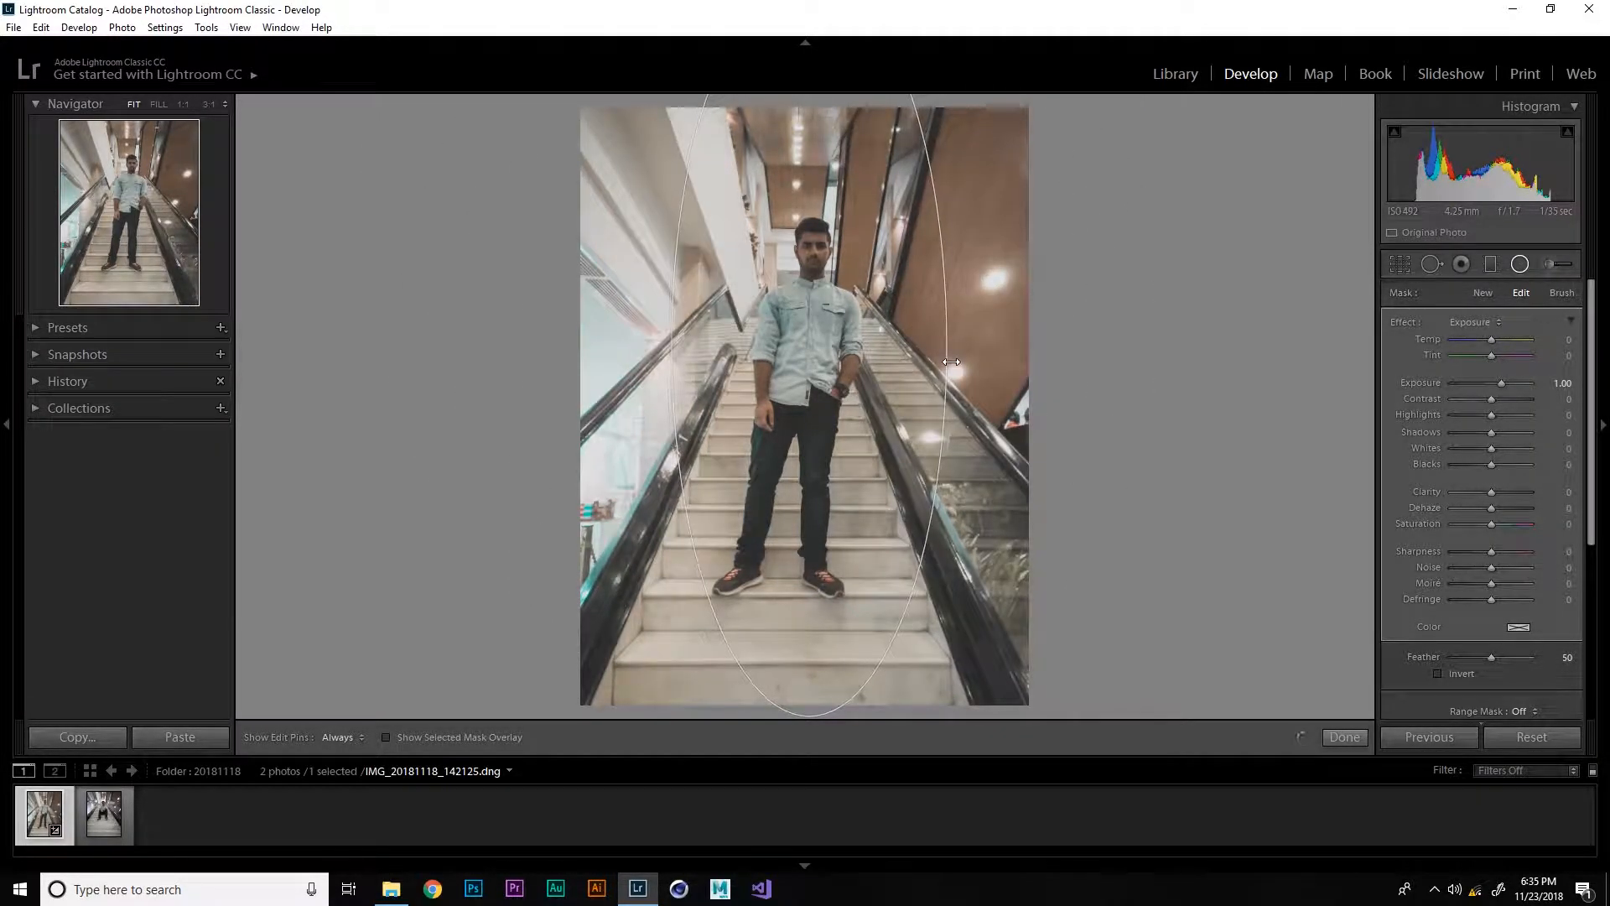
drag(808, 714, 831, 471)
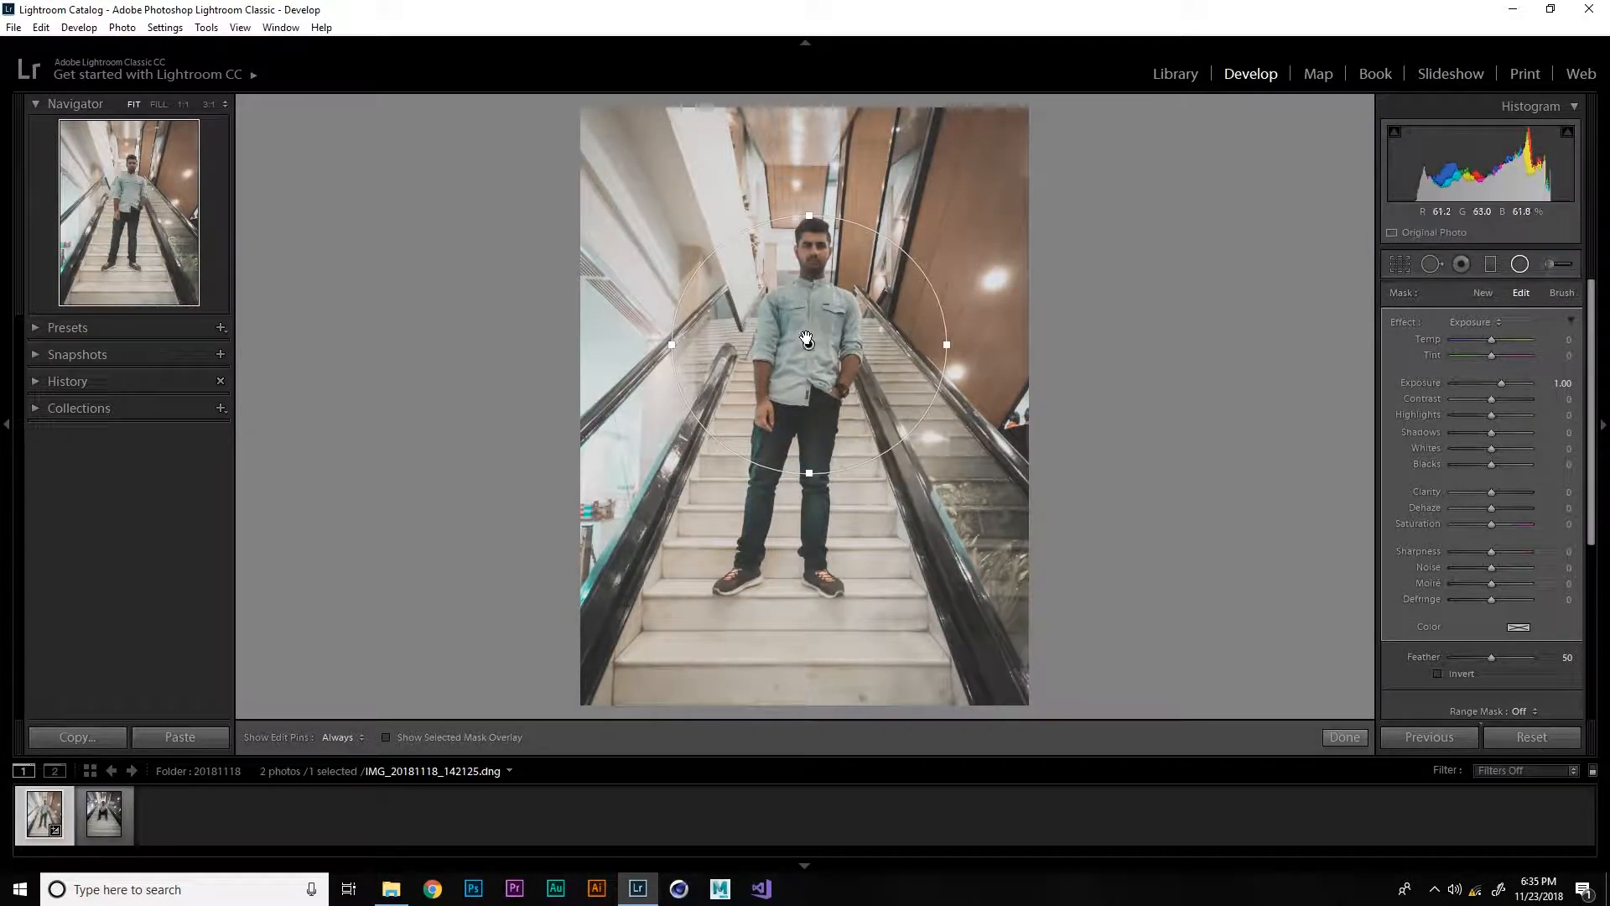
Center the radial filter on the man's face, preview its mask overlay, and delete the filter
drag(803, 344, 806, 268)
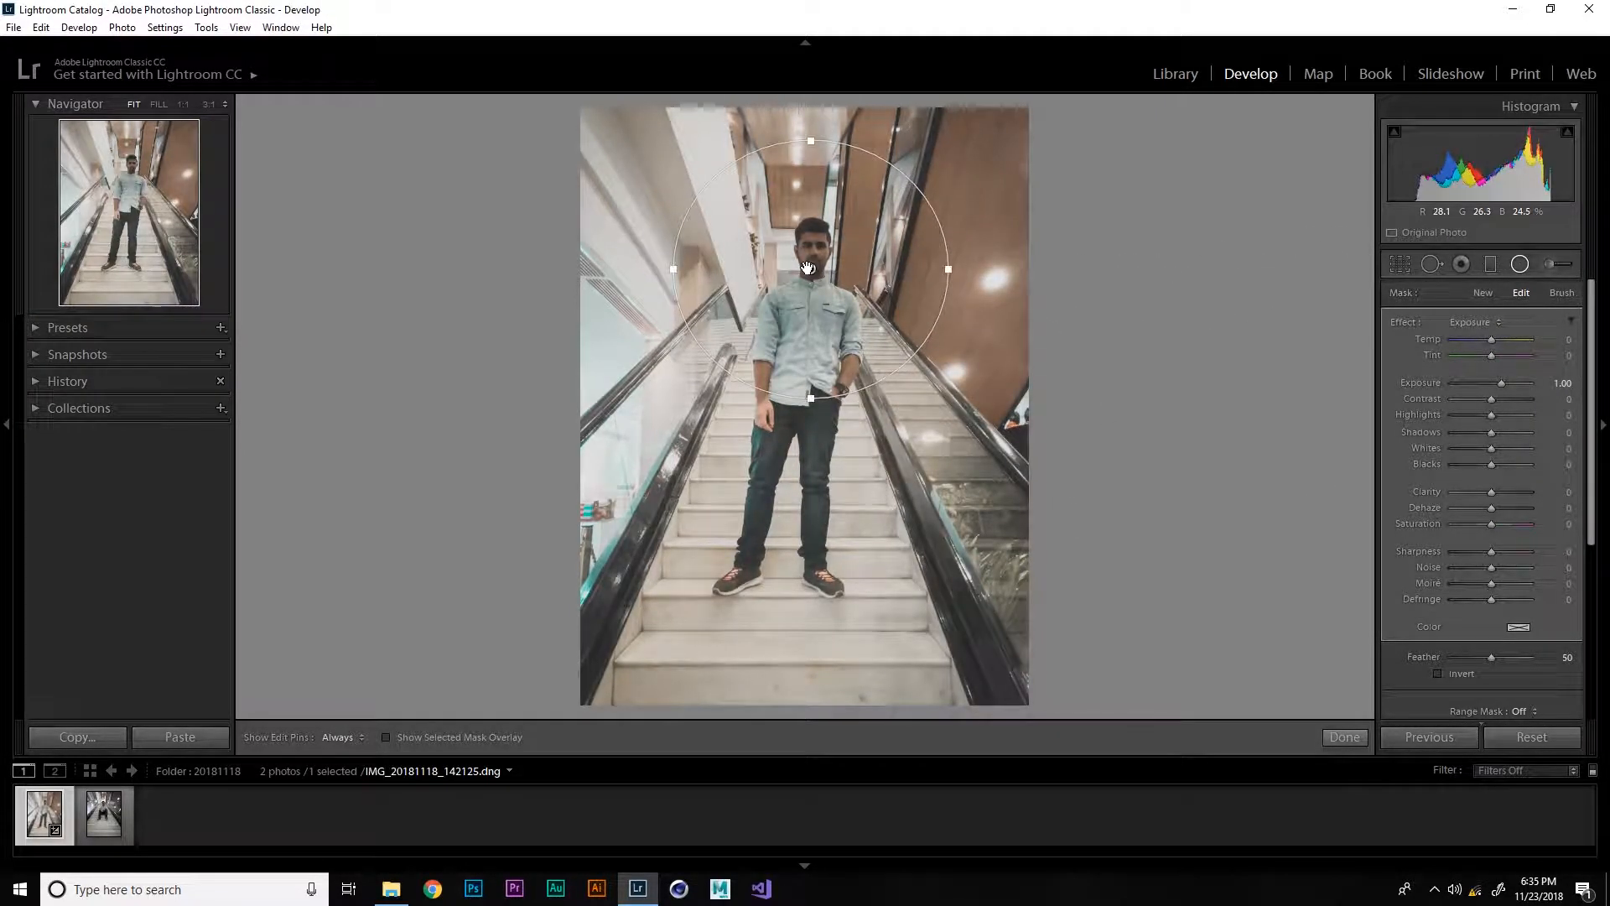
mouse_move(807, 268)
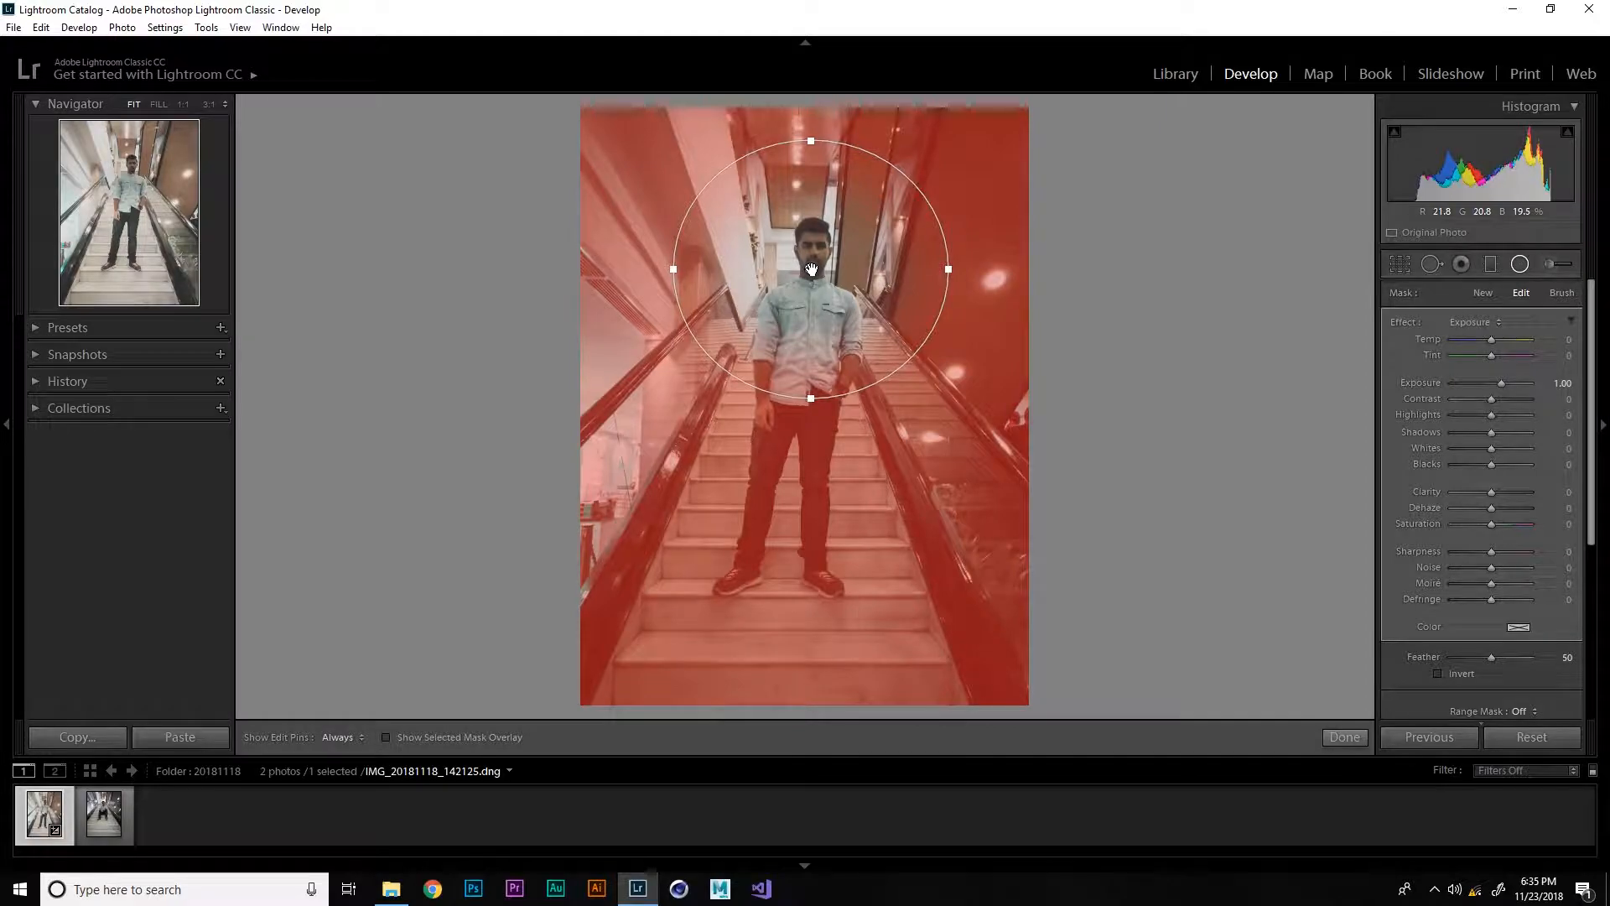
key(Delete)
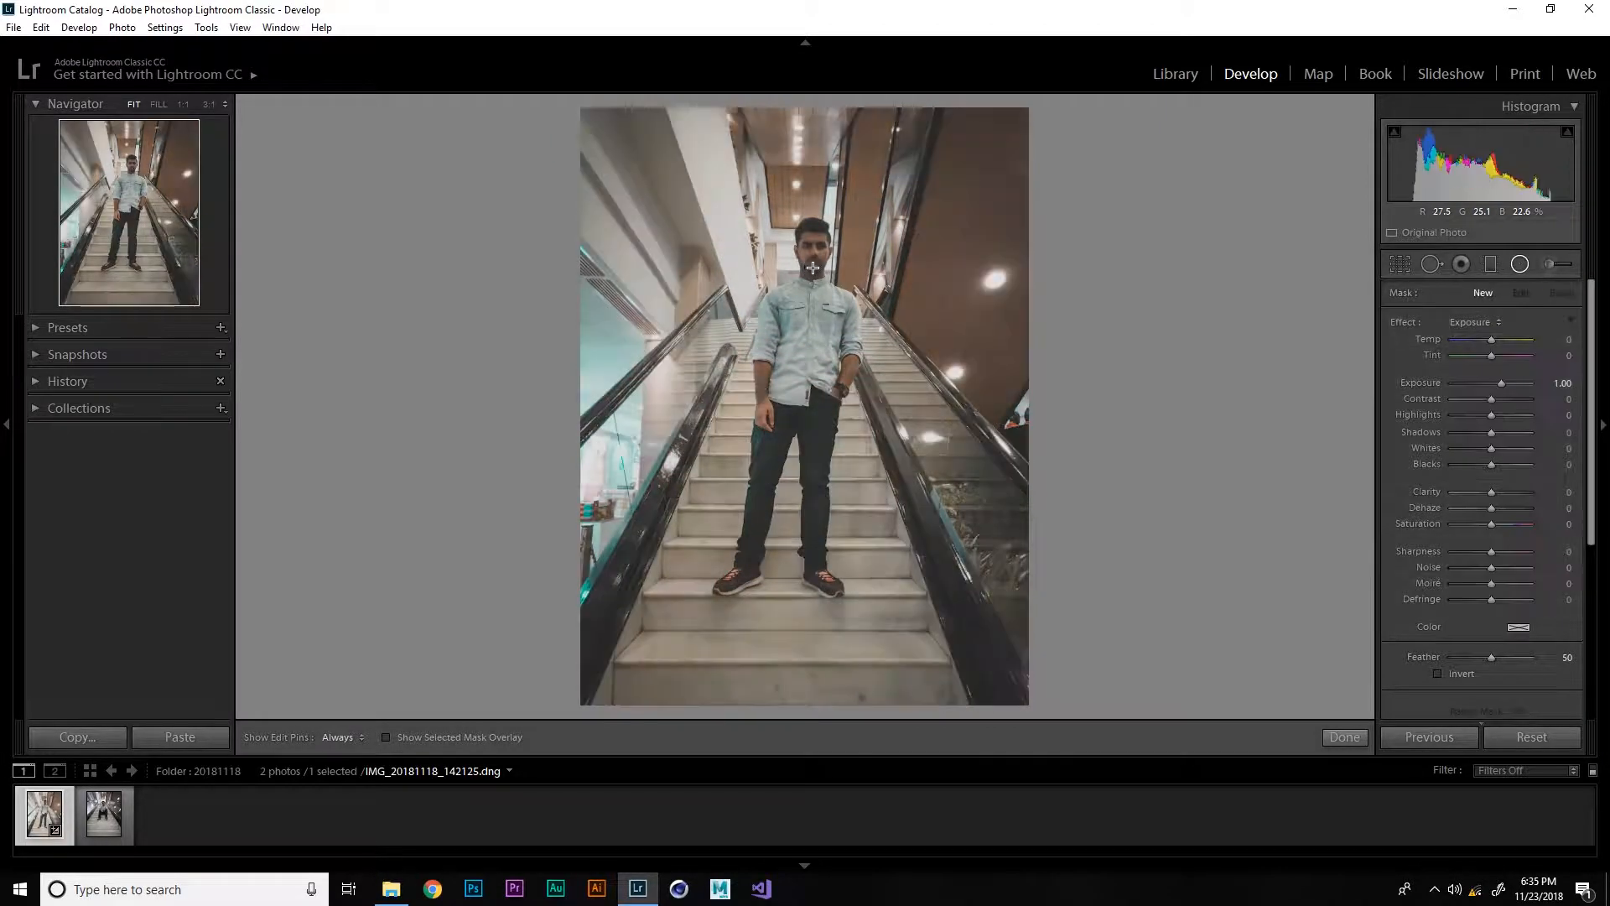
Switch to the Adjustment Brush, bring the man's face into view at 1:1 and set the brush size to 8.0
click(1565, 267)
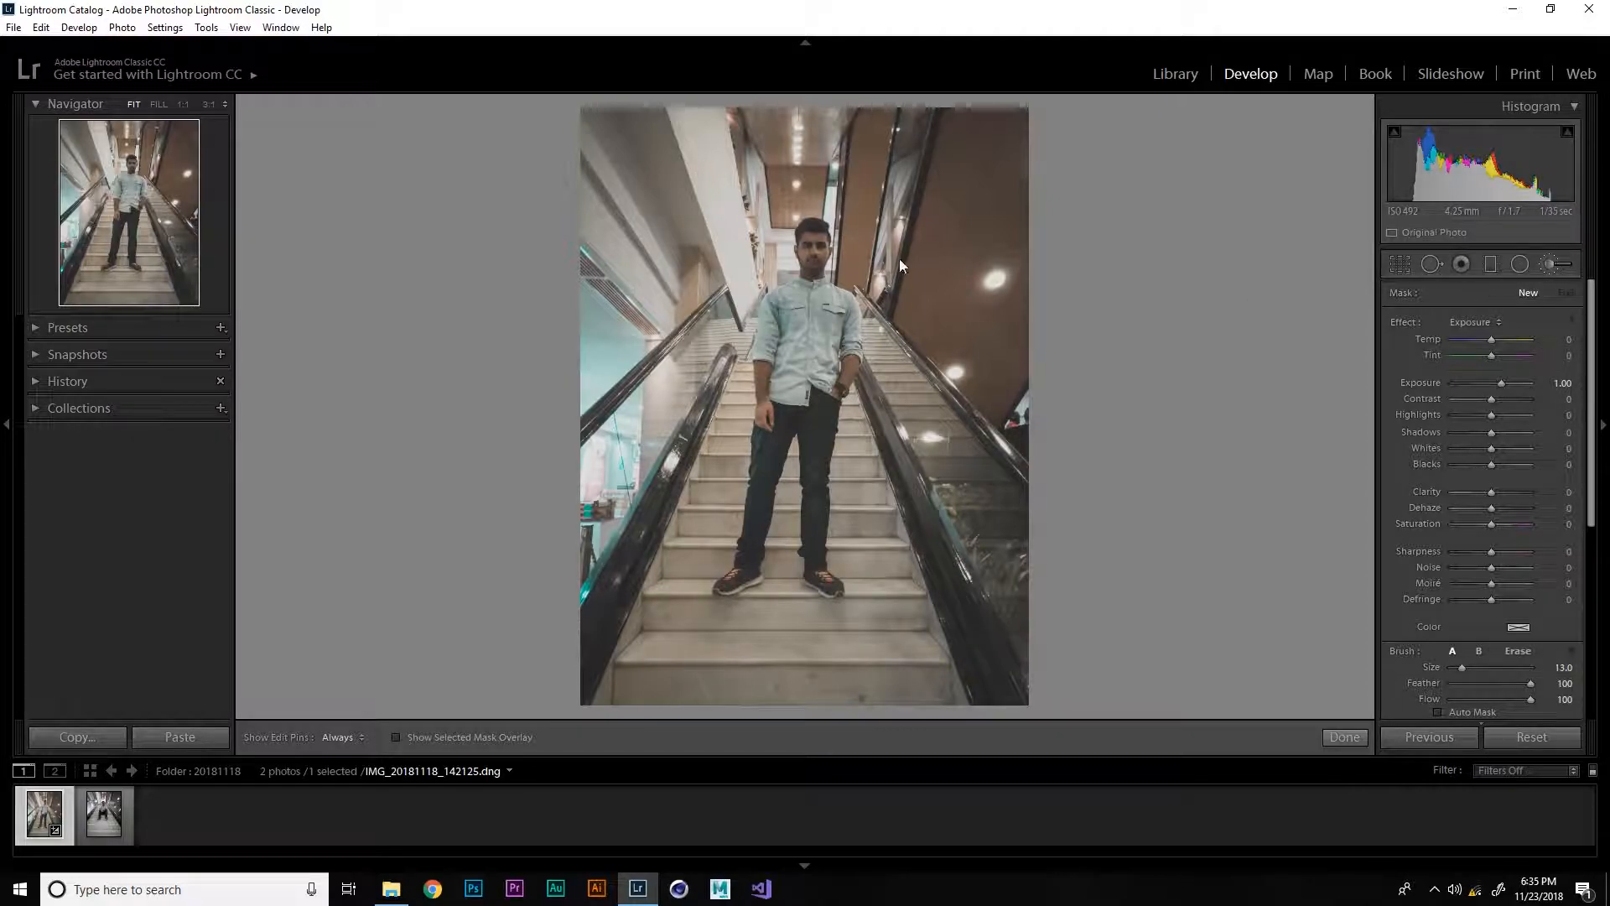
key(z)
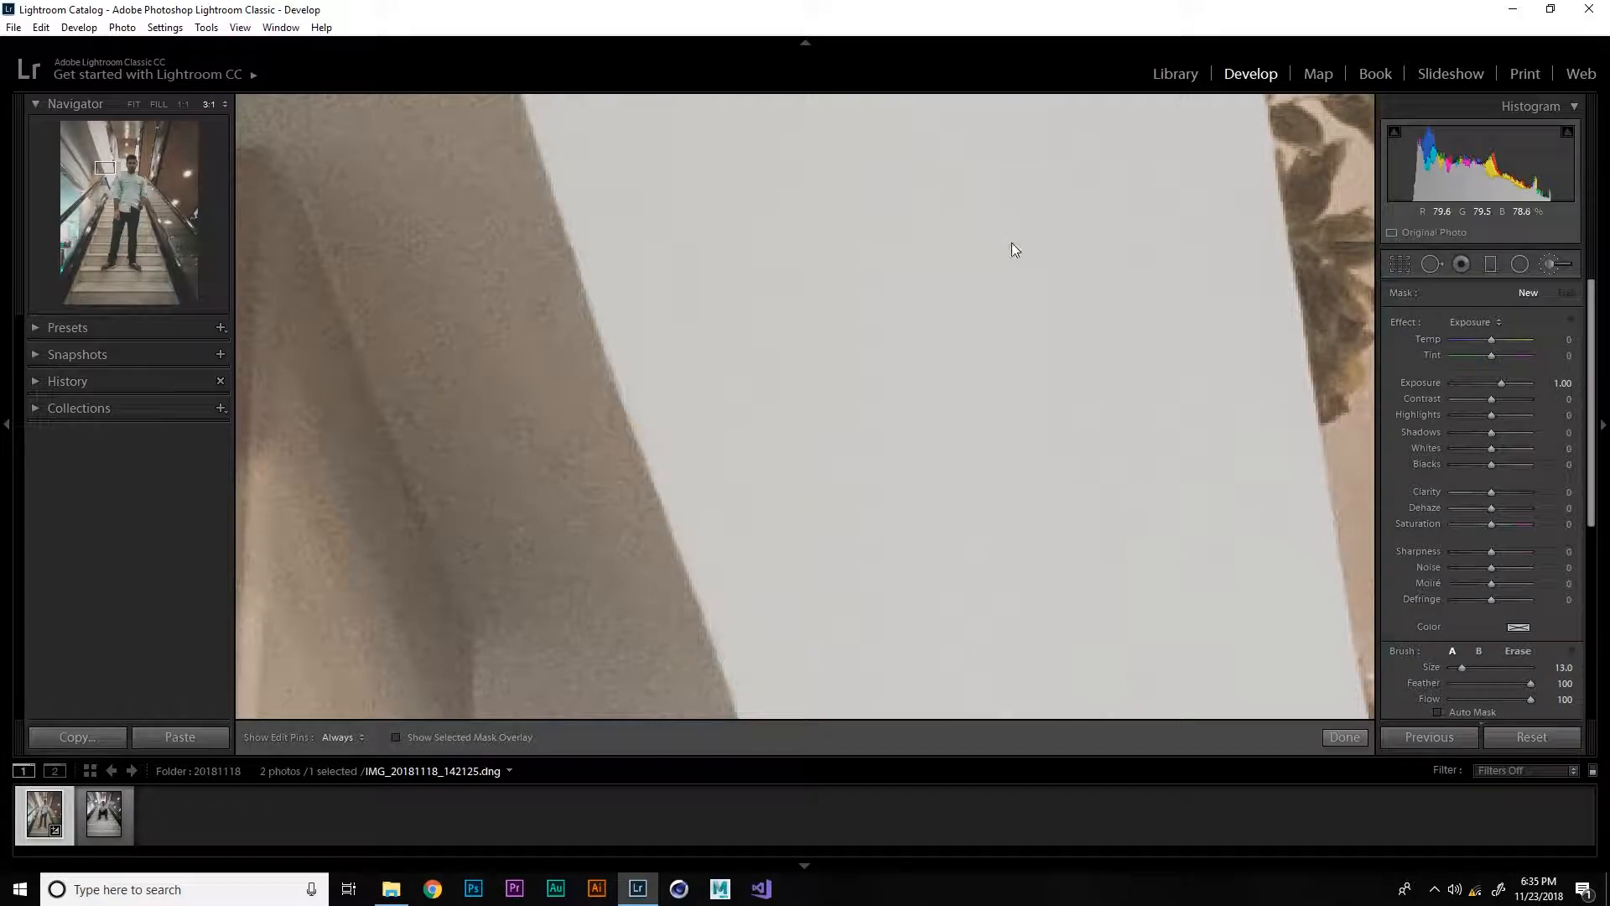
drag(1210, 362, 520, 356)
drag(1179, 386, 646, 420)
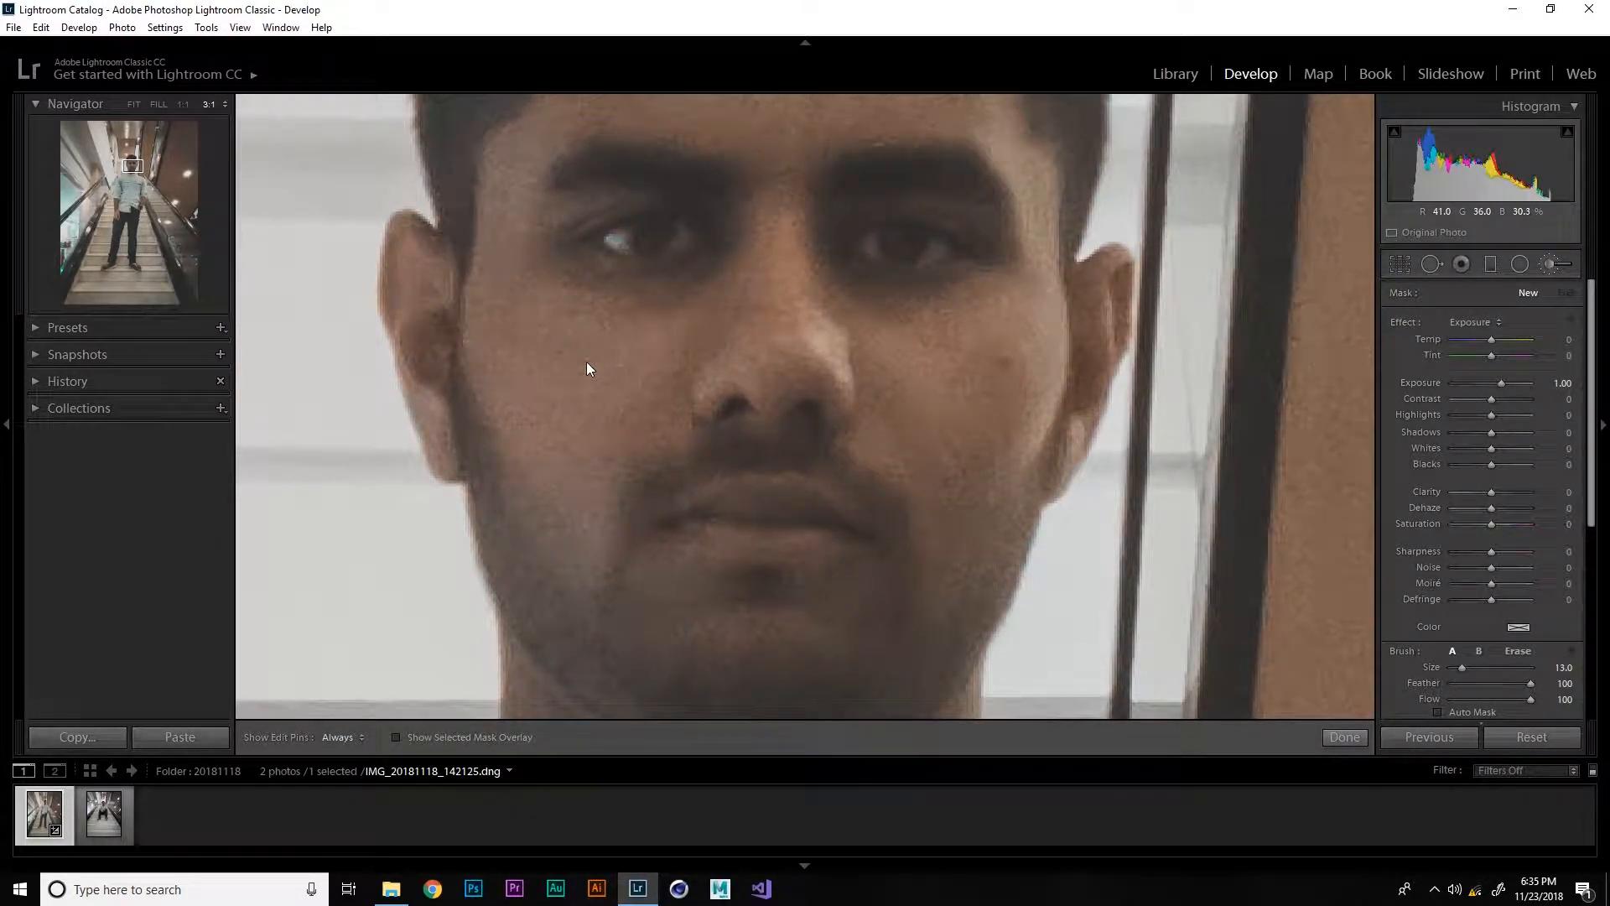
key(ctrl+minus)
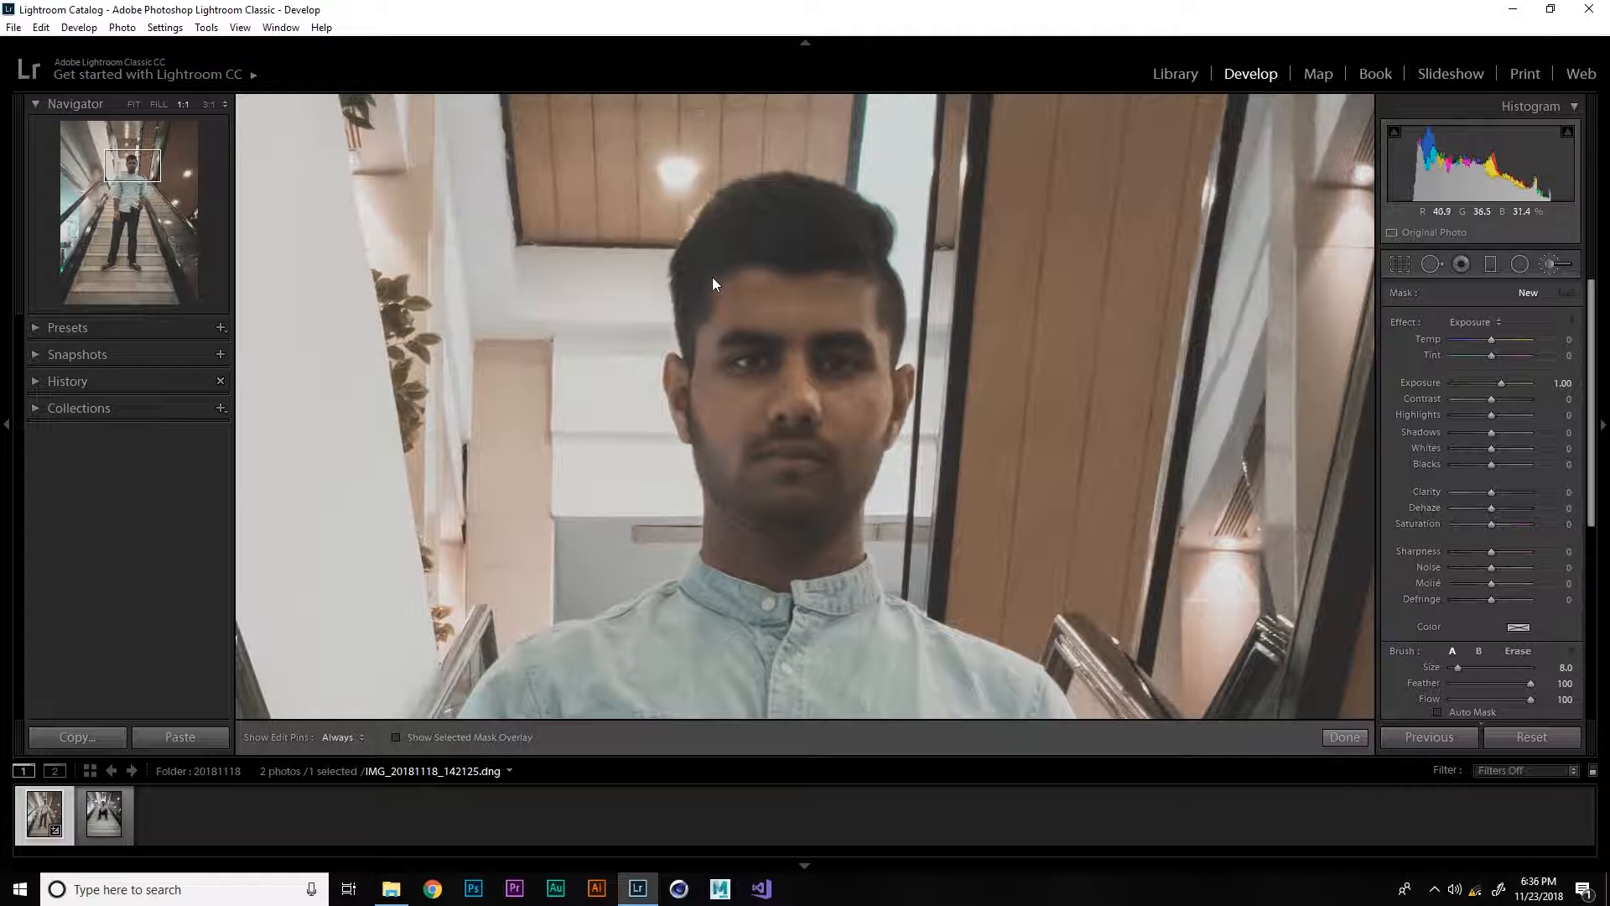
Paint an Exposure 1.00 adjustment over the man's forehead, cheeks, ears, chin and neck with the size 8.0 brush
key(h)
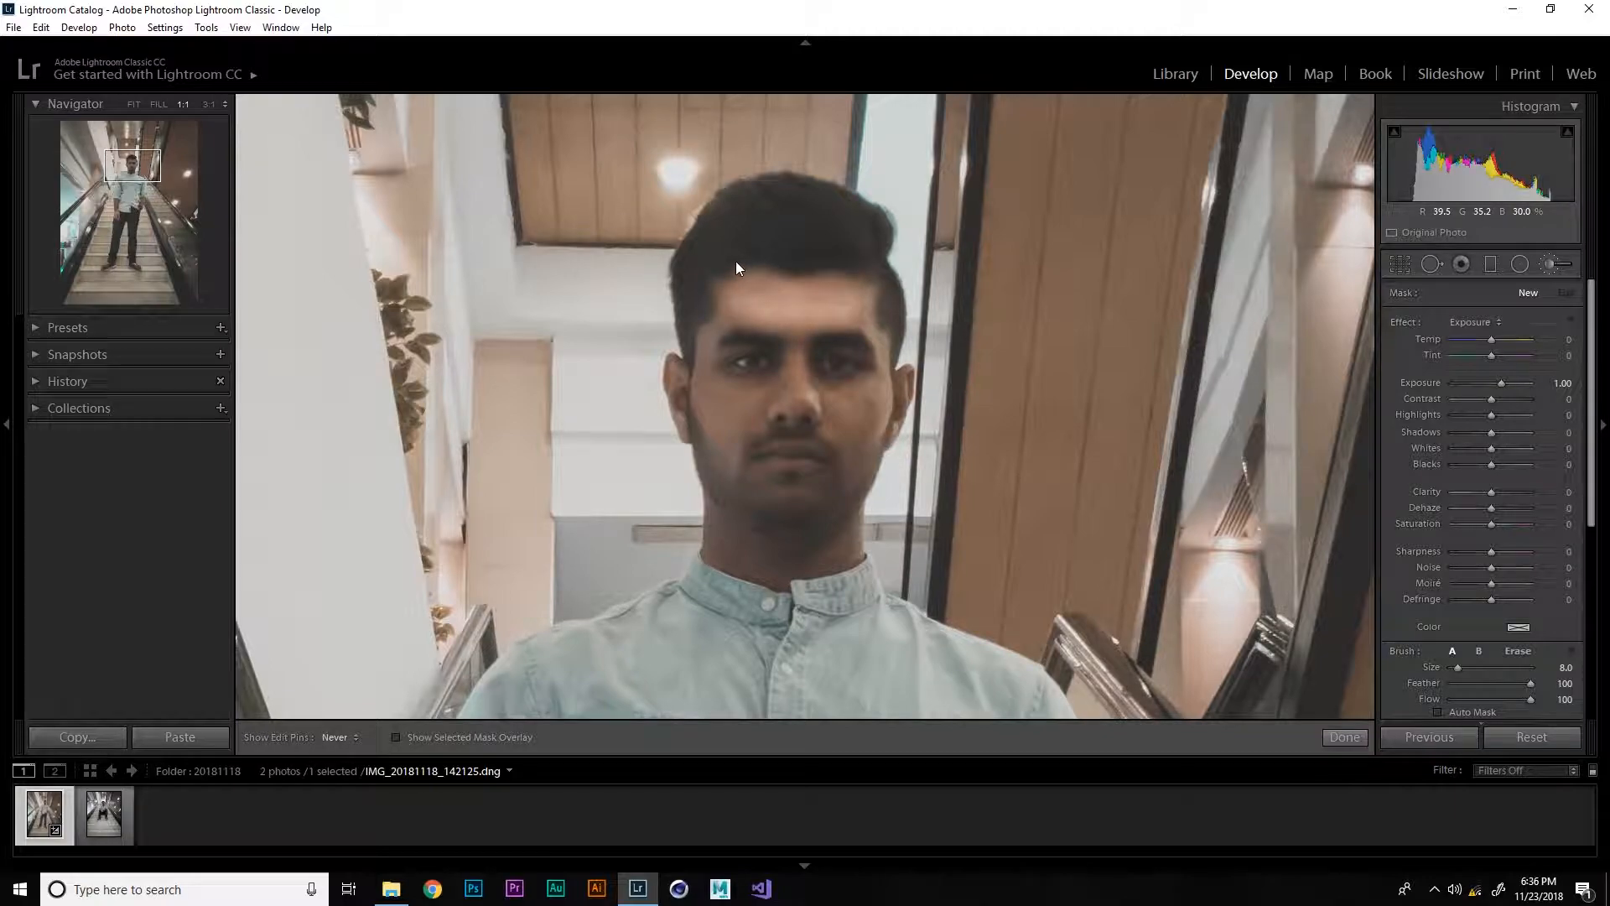
mouse_move(761, 324)
mouse_down()
mouse_move(753, 367)
mouse_move(704, 363)
mouse_move(682, 307)
mouse_up()
mouse_move(803, 295)
mouse_down()
mouse_move(834, 351)
mouse_move(793, 346)
mouse_move(833, 349)
mouse_move(812, 436)
mouse_move(791, 446)
mouse_move(747, 370)
mouse_move(798, 451)
mouse_move(676, 375)
mouse_up()
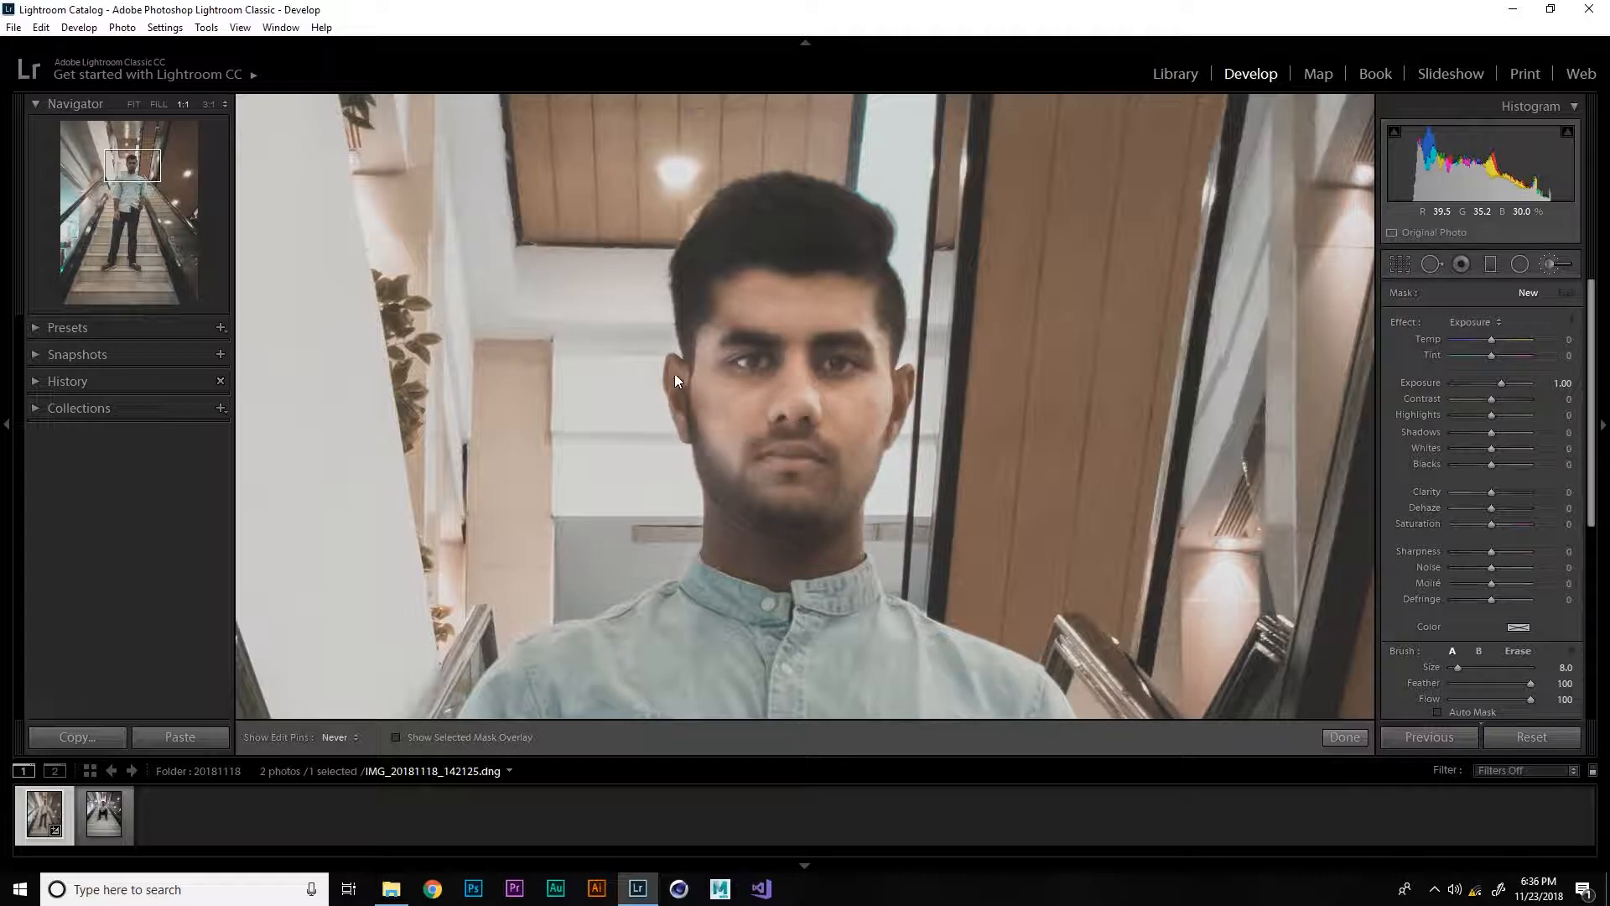
mouse_move(706, 488)
mouse_down()
mouse_move(685, 515)
mouse_move(694, 496)
mouse_move(706, 523)
mouse_move(802, 522)
mouse_up()
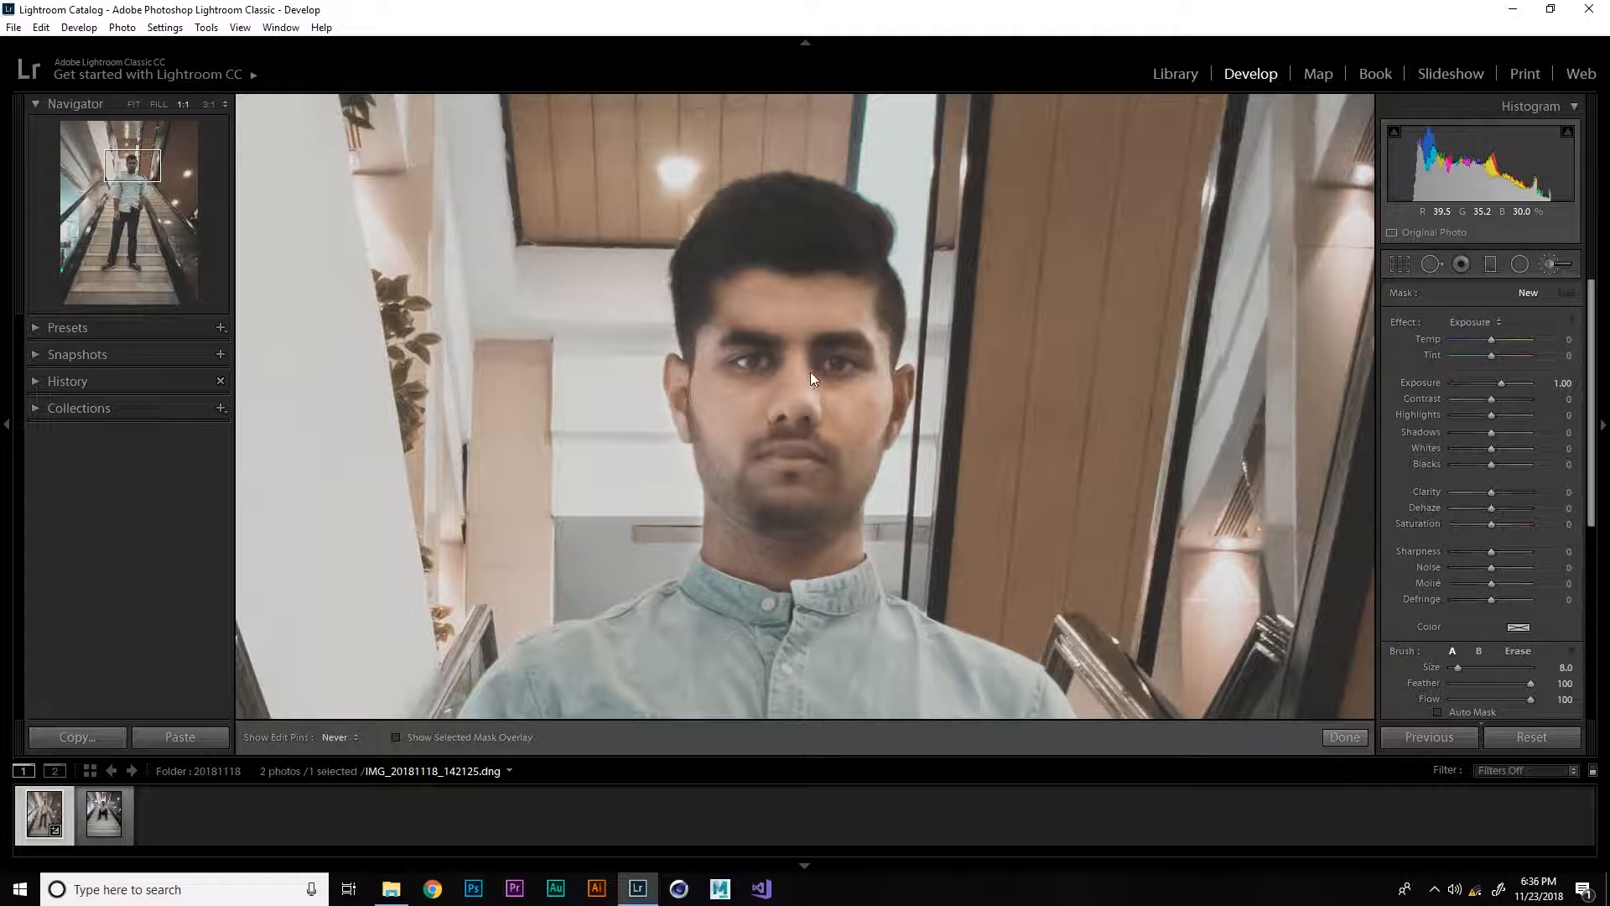
drag(862, 360, 845, 404)
mouse_move(712, 270)
mouse_down()
mouse_move(697, 297)
mouse_move(808, 263)
mouse_move(747, 413)
mouse_up()
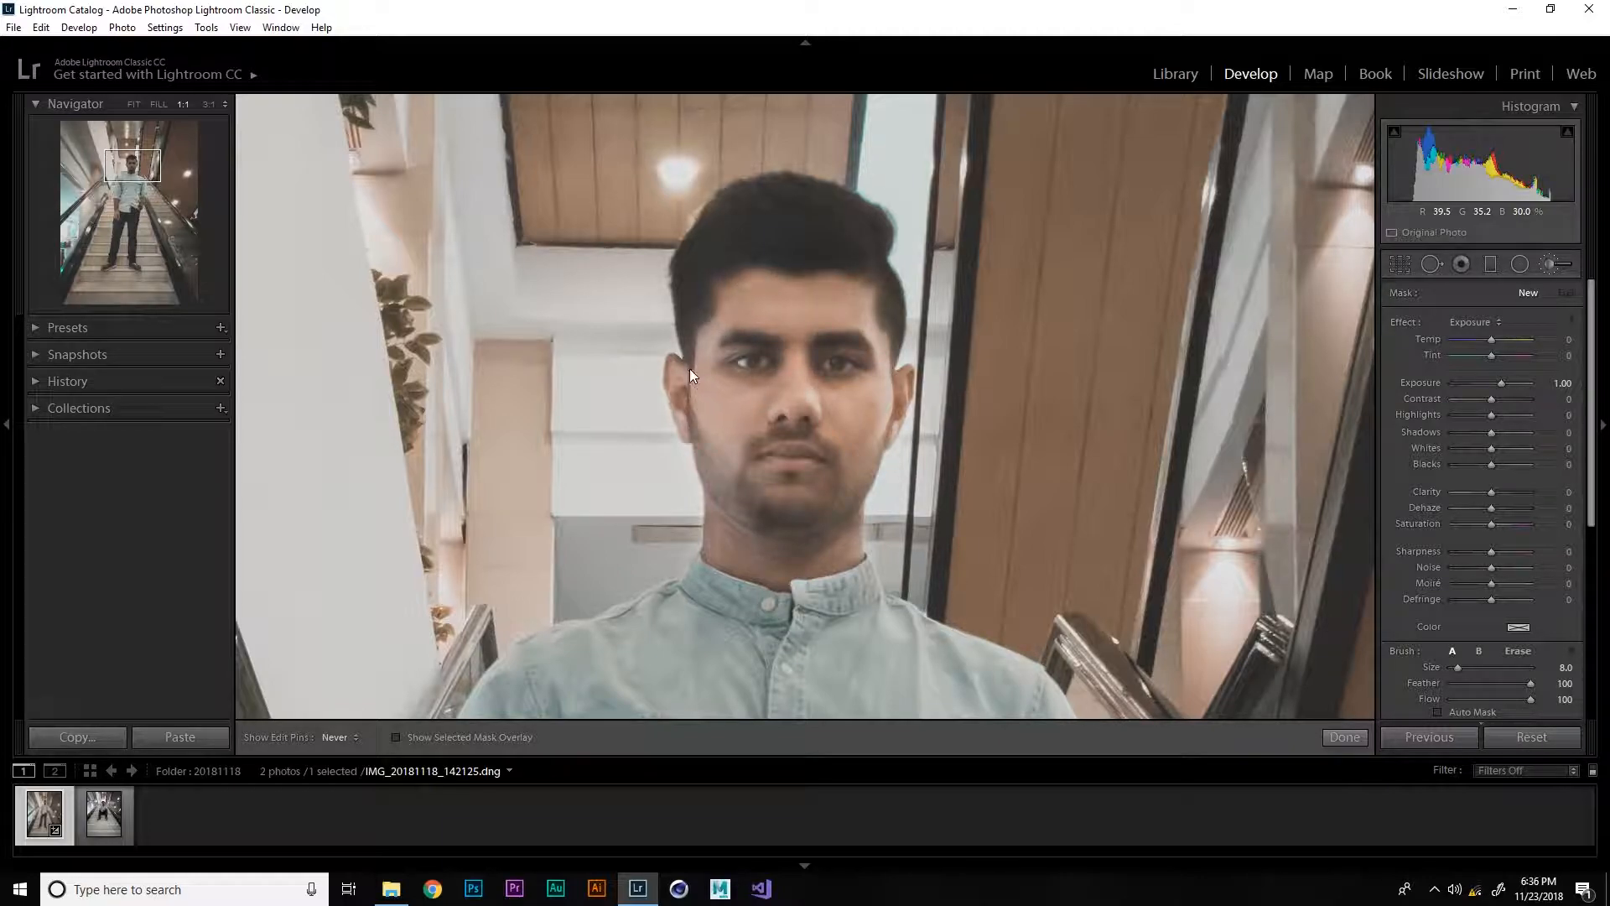
key(h)
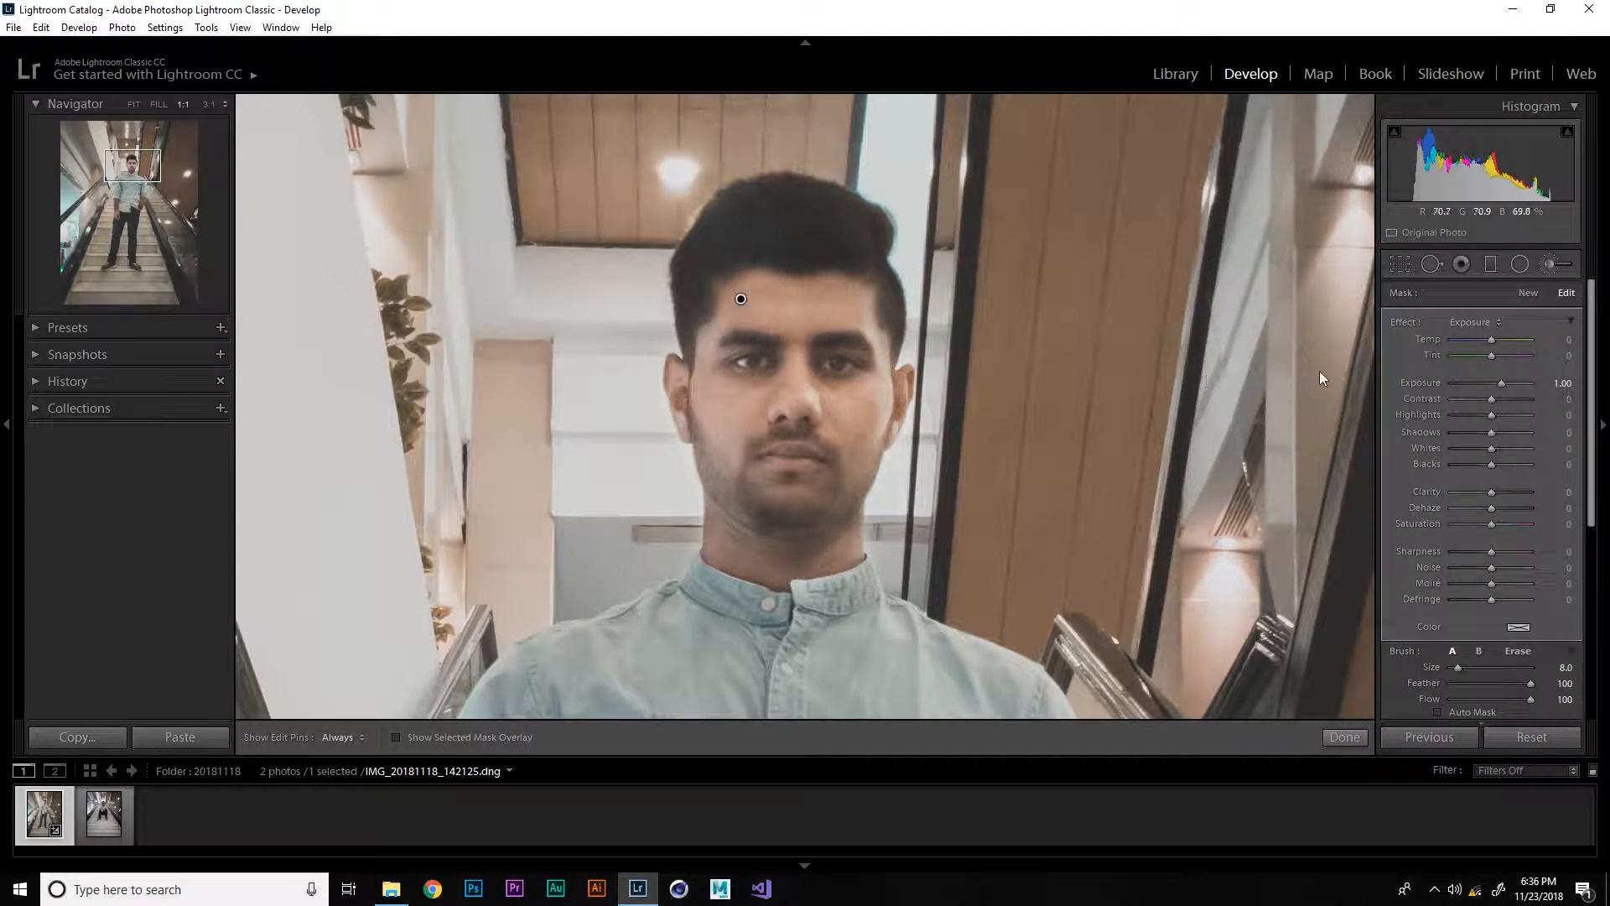
Set the face brush adjustment to Exposure 0.17 and Contrast -61, and preview its mask overlay
double_click(1426, 382)
mouse_move(1489, 400)
mouse_down()
mouse_move(1468, 399)
mouse_move(1496, 382)
mouse_up()
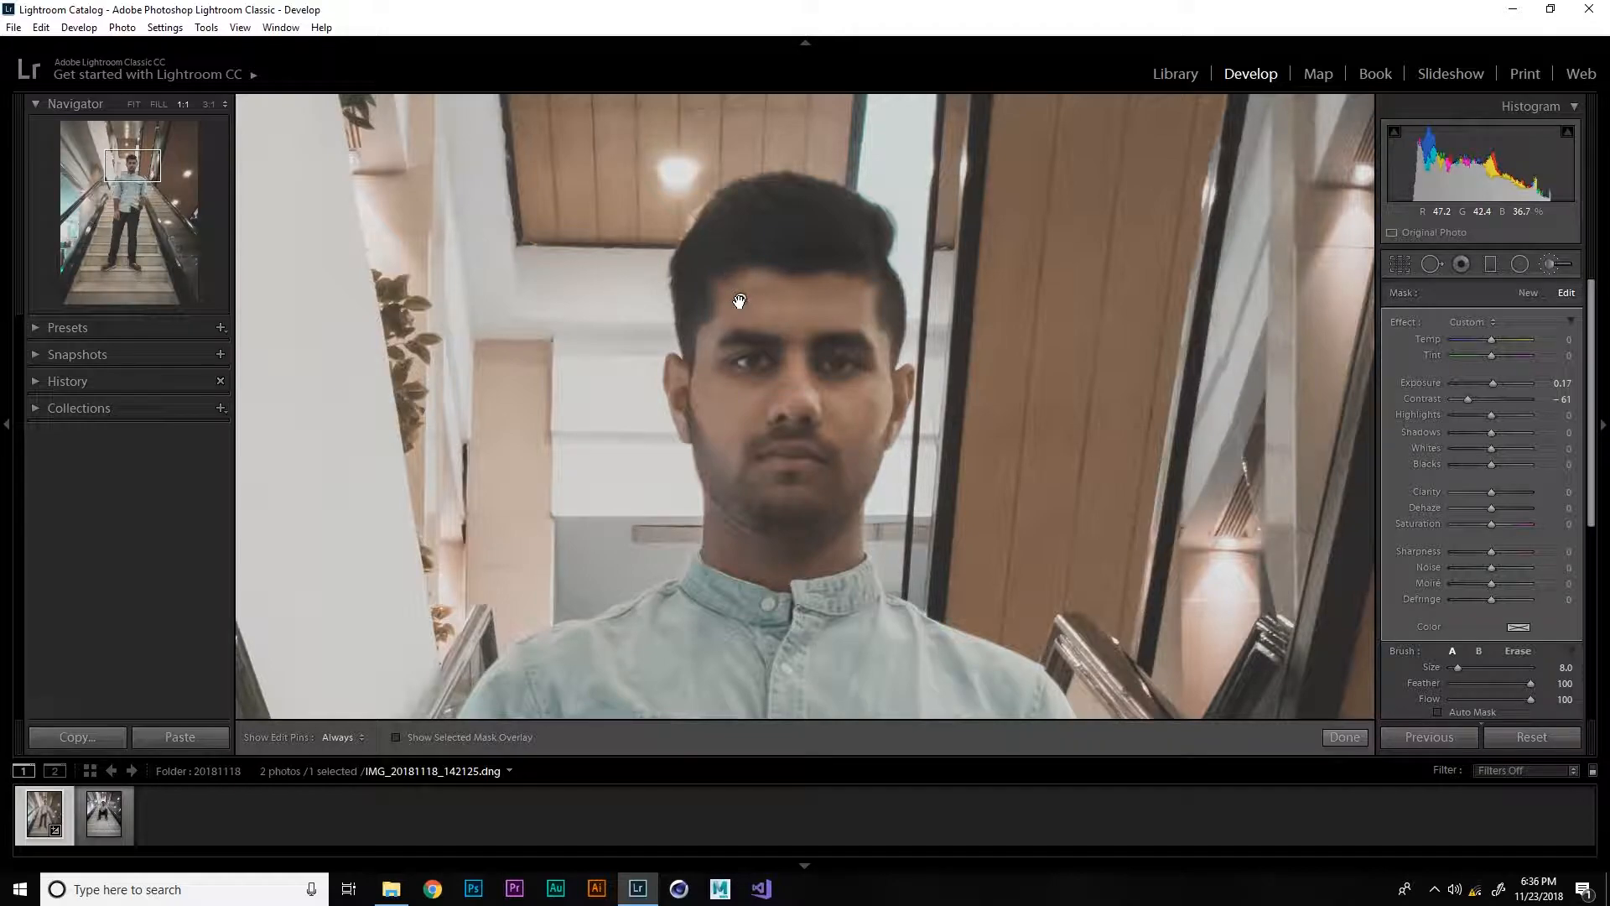
mouse_move(738, 301)
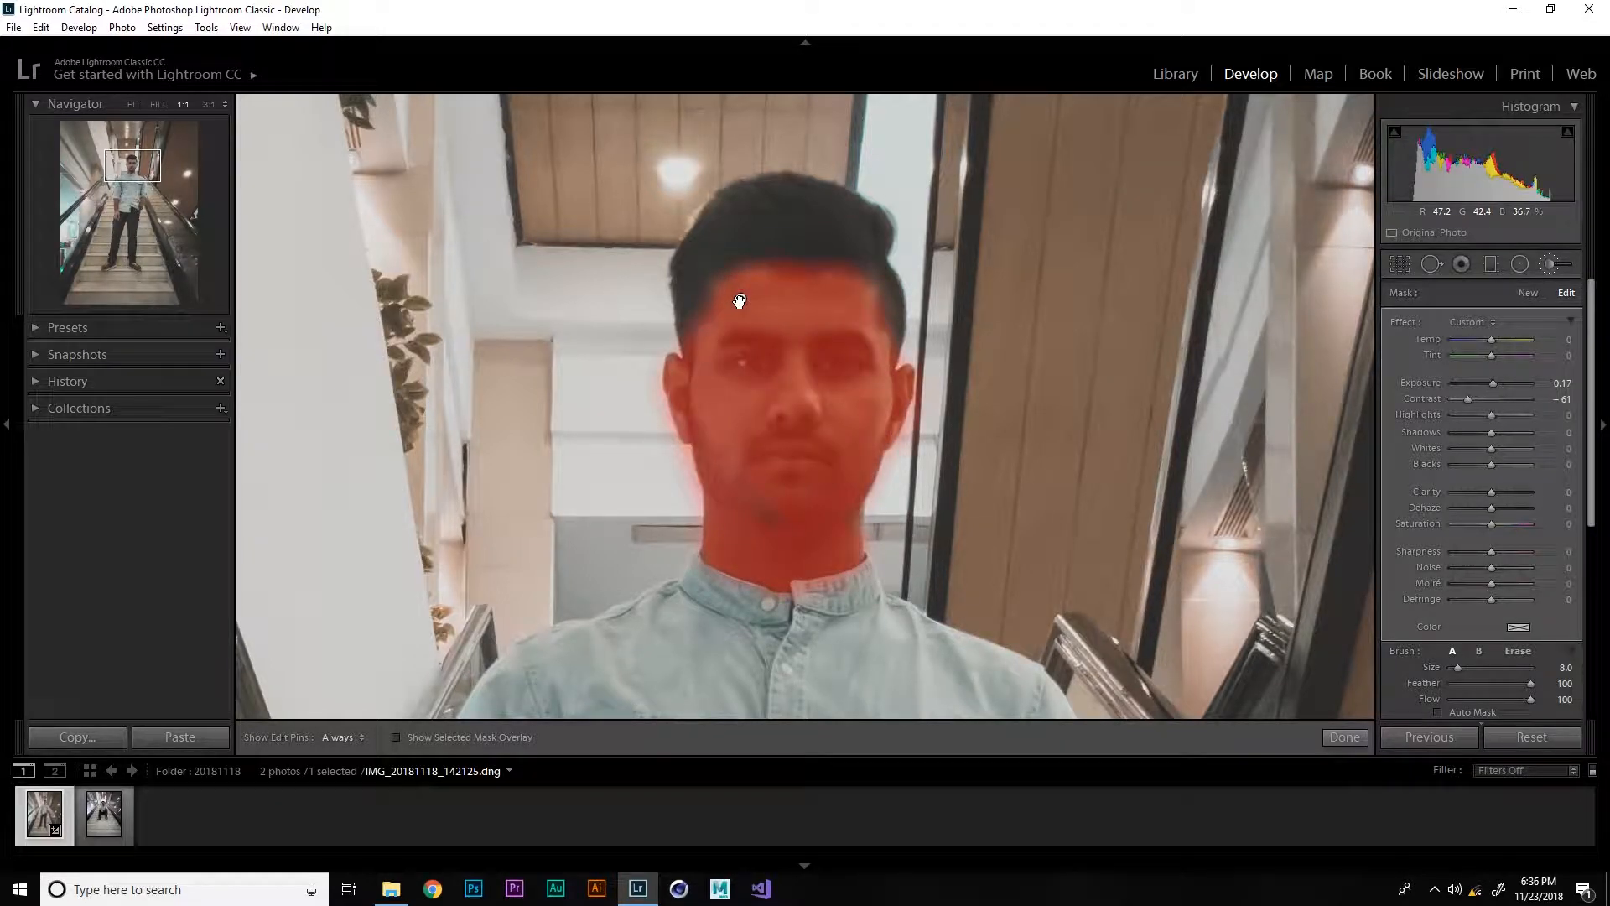
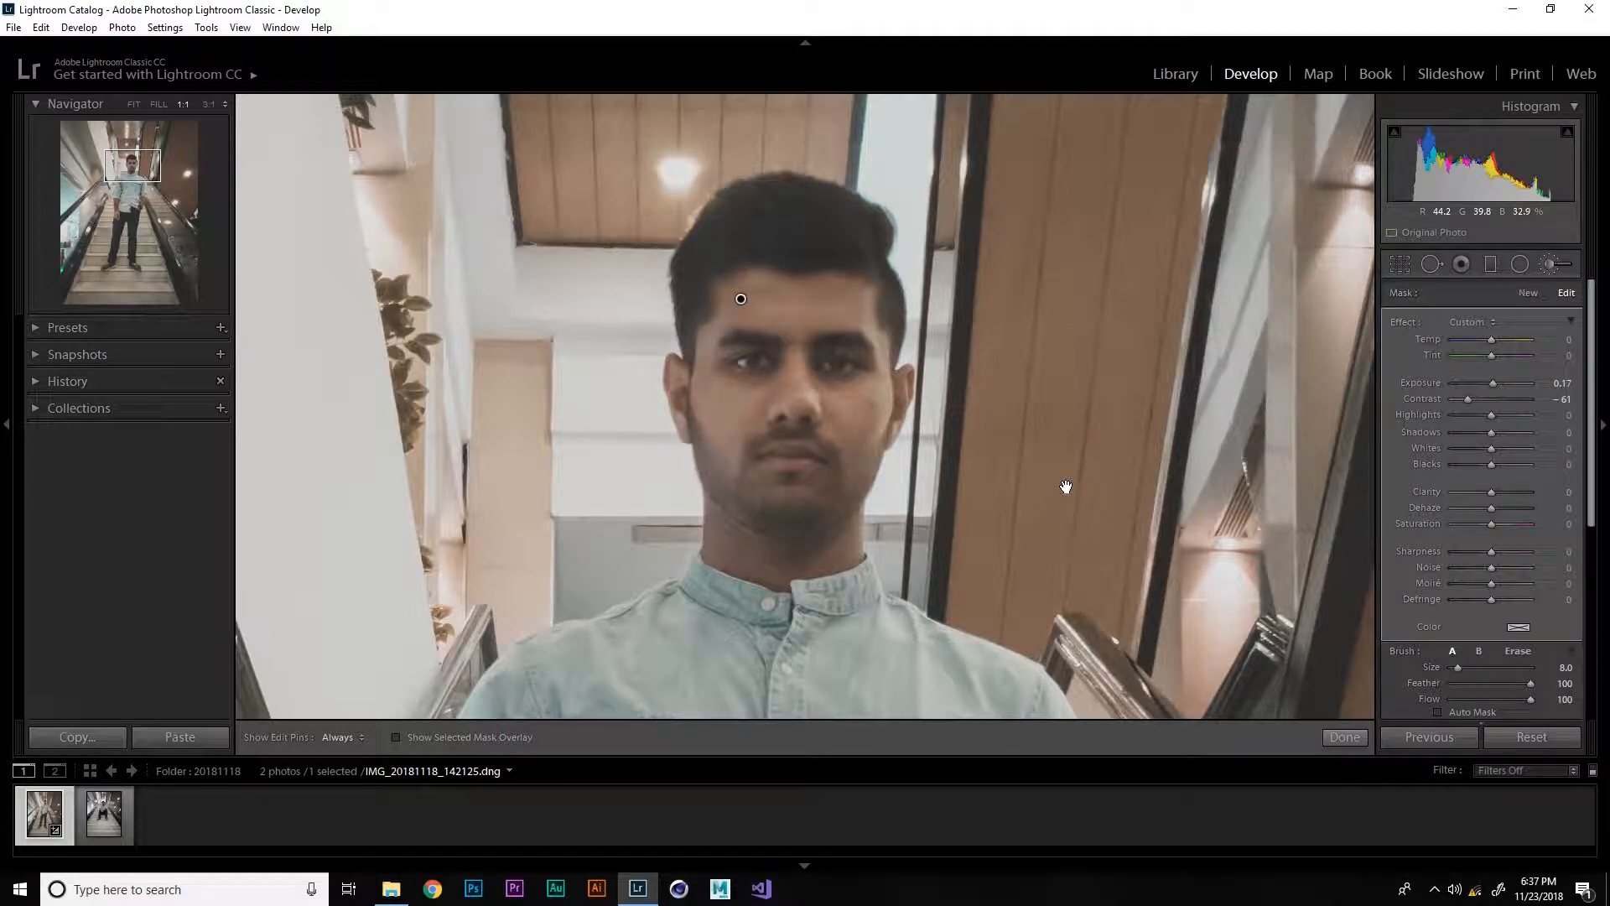
Erase the brush mask beyond the face edge next to the dark pillar at 3:1, with the eraser at size 10.0
key(ctrl+equal)
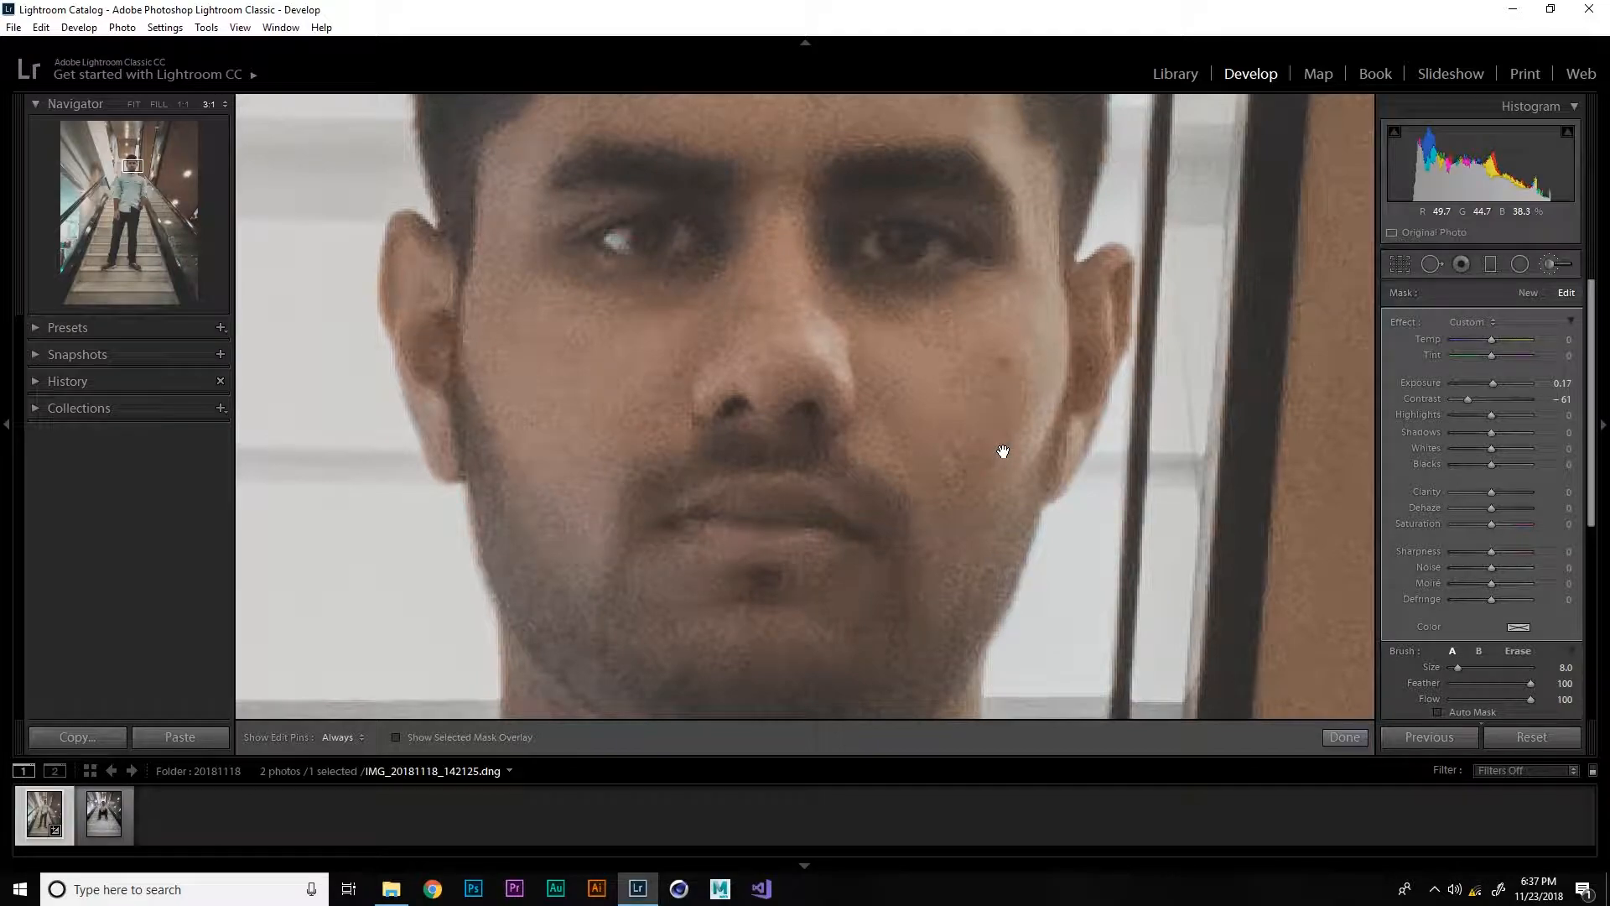
drag(1160, 540, 778, 487)
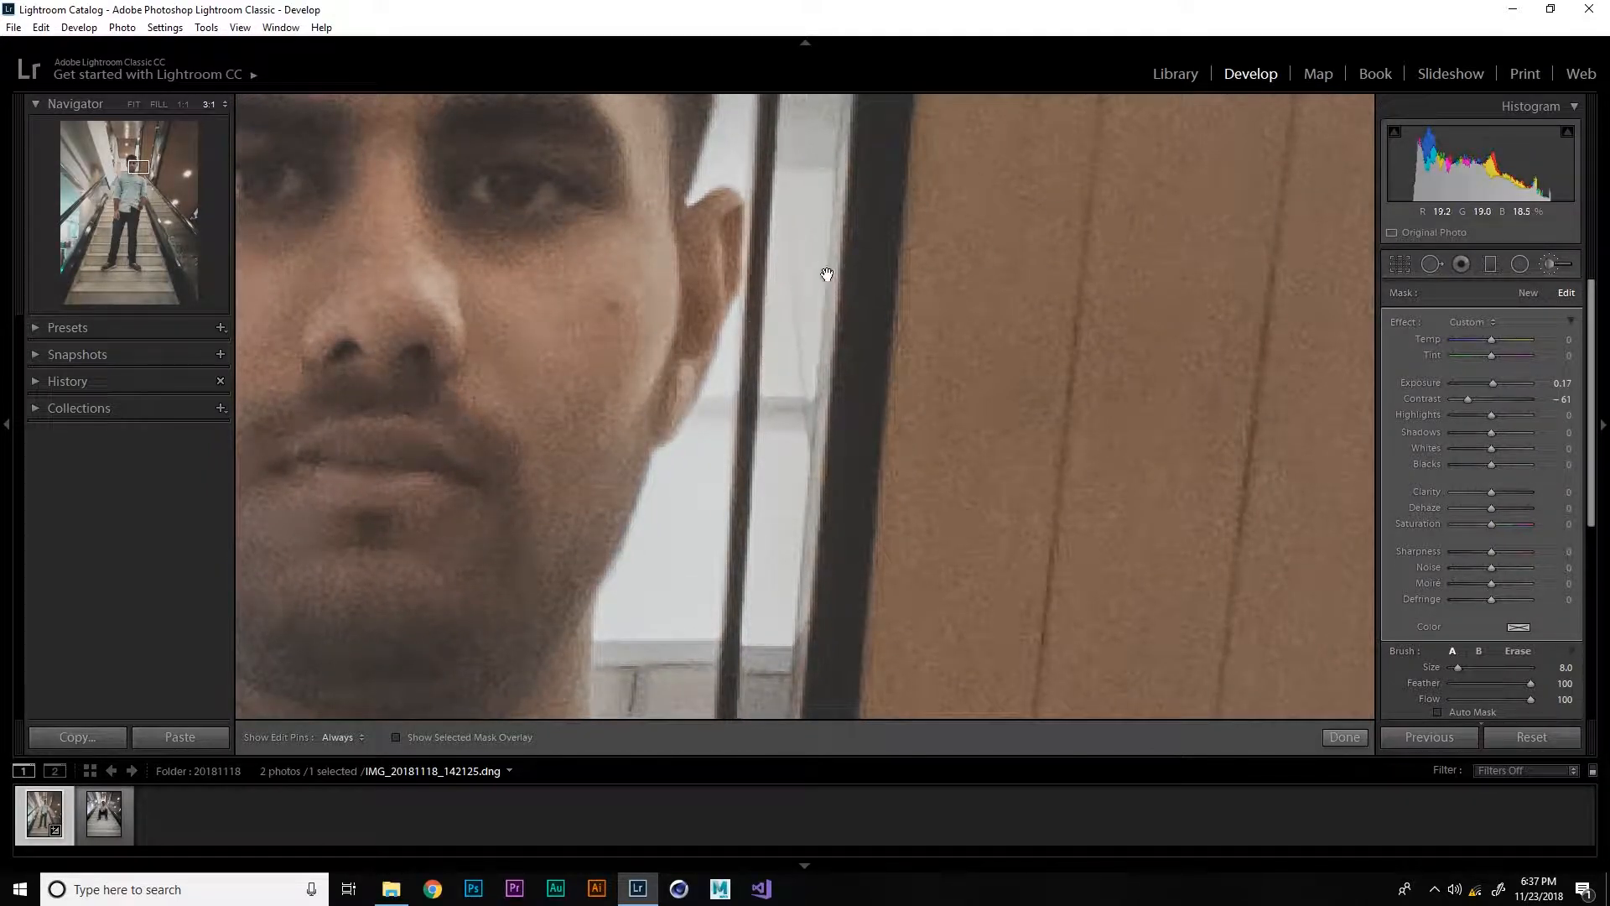
key(alt)
key(h)
key(h)
drag(838, 211, 820, 461)
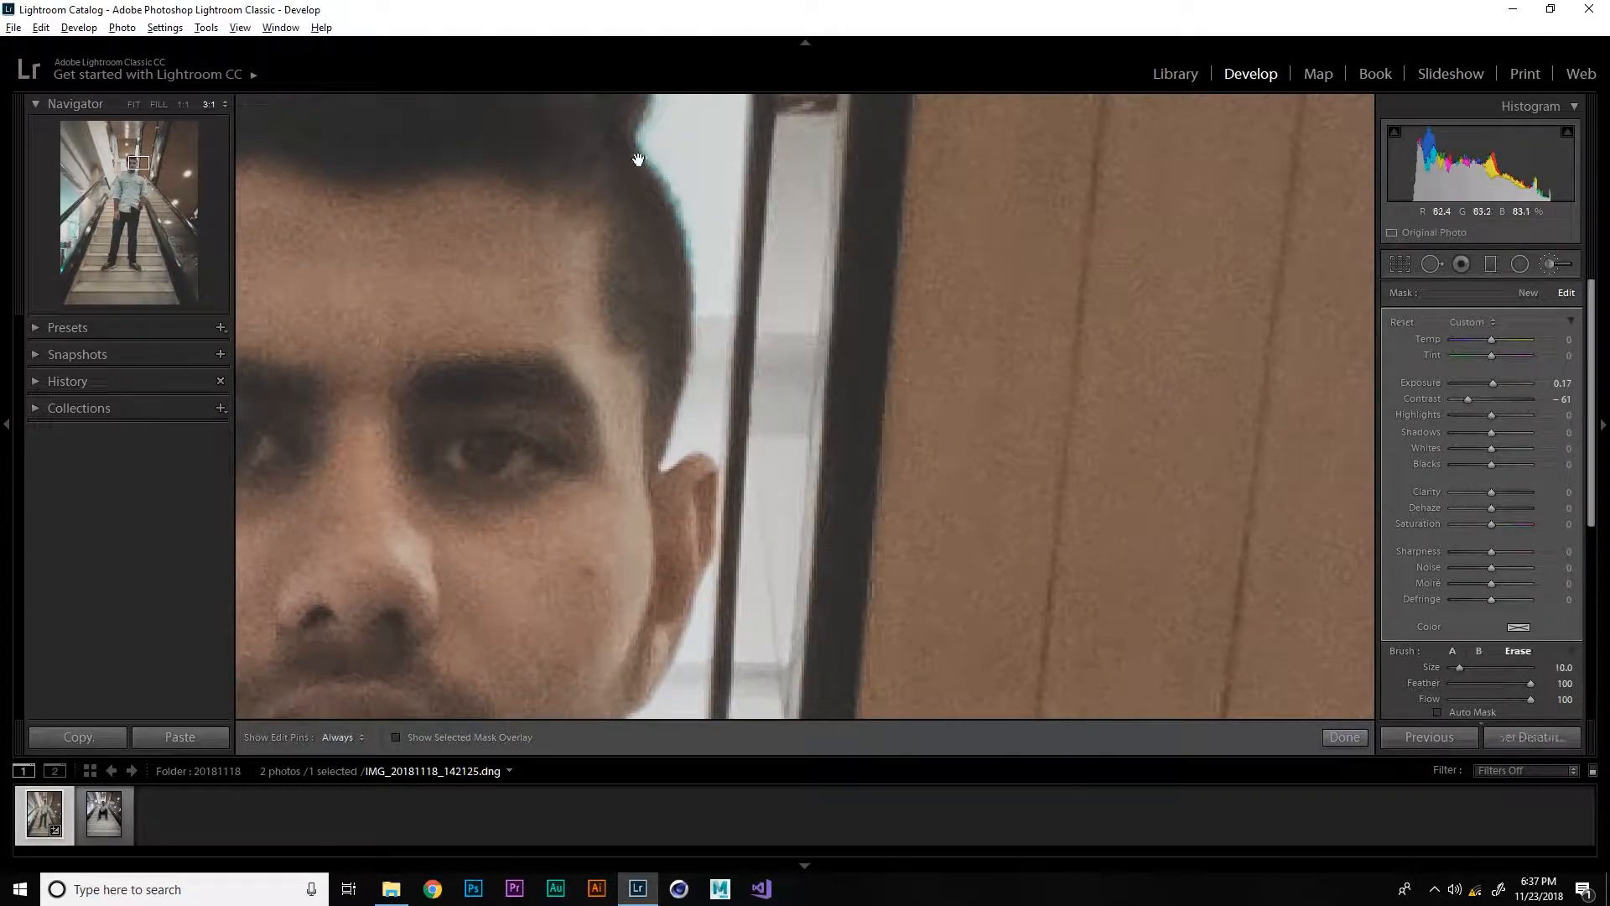
key(h)
drag(534, 358, 827, 542)
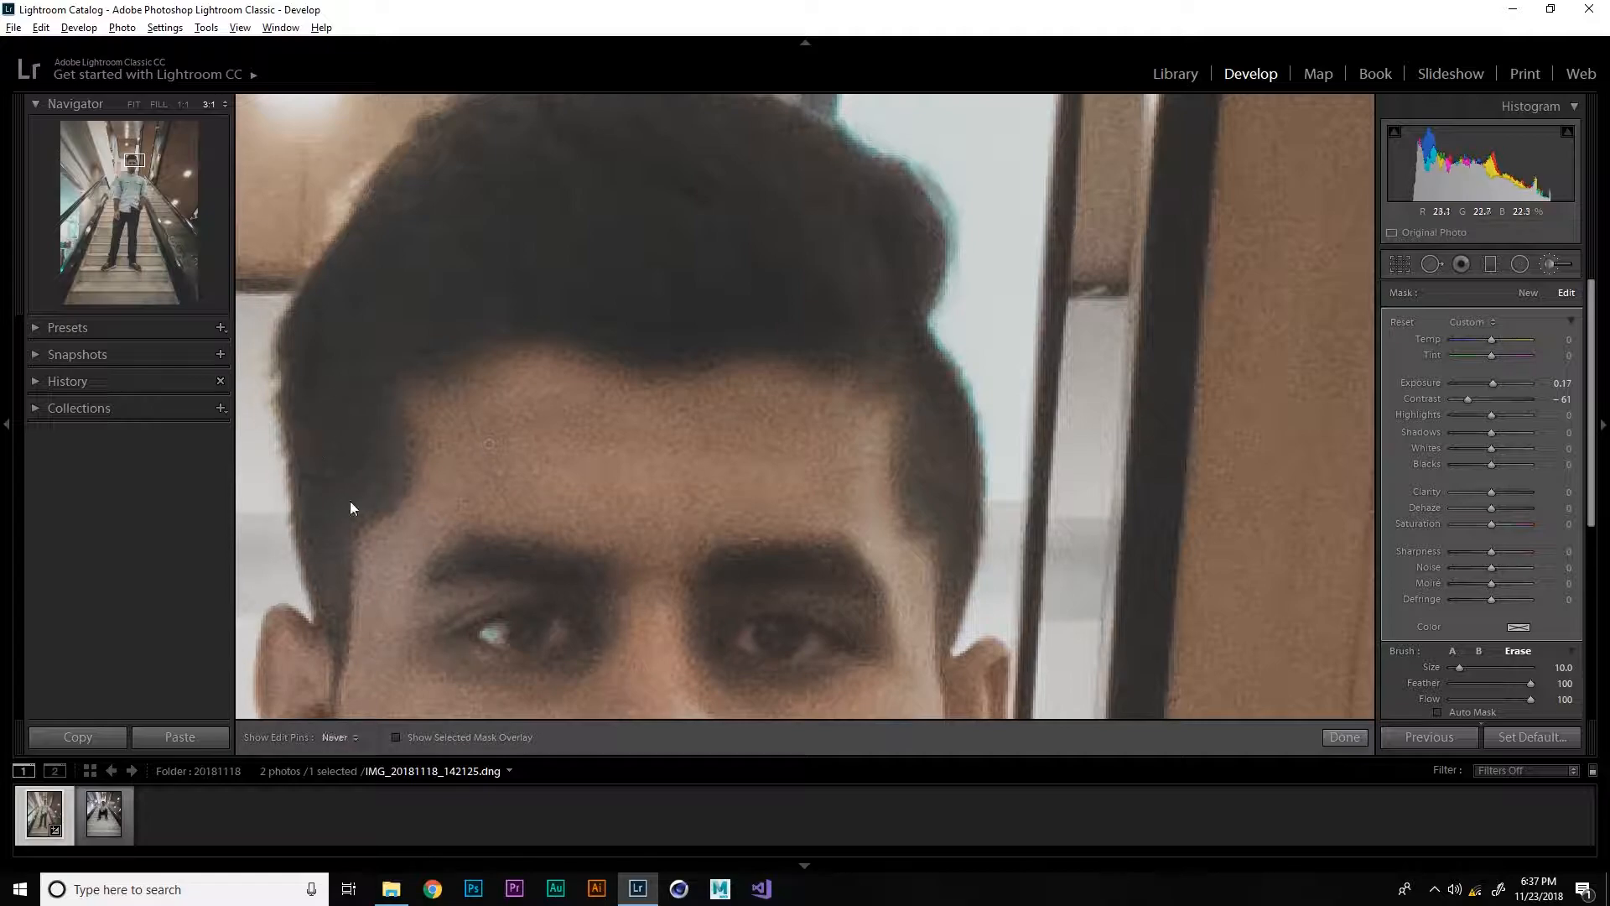
Erase the mask spill around the opposite ear, jawline, neck and shirt collar with the size 10.0 eraser
drag(352, 514, 898, 205)
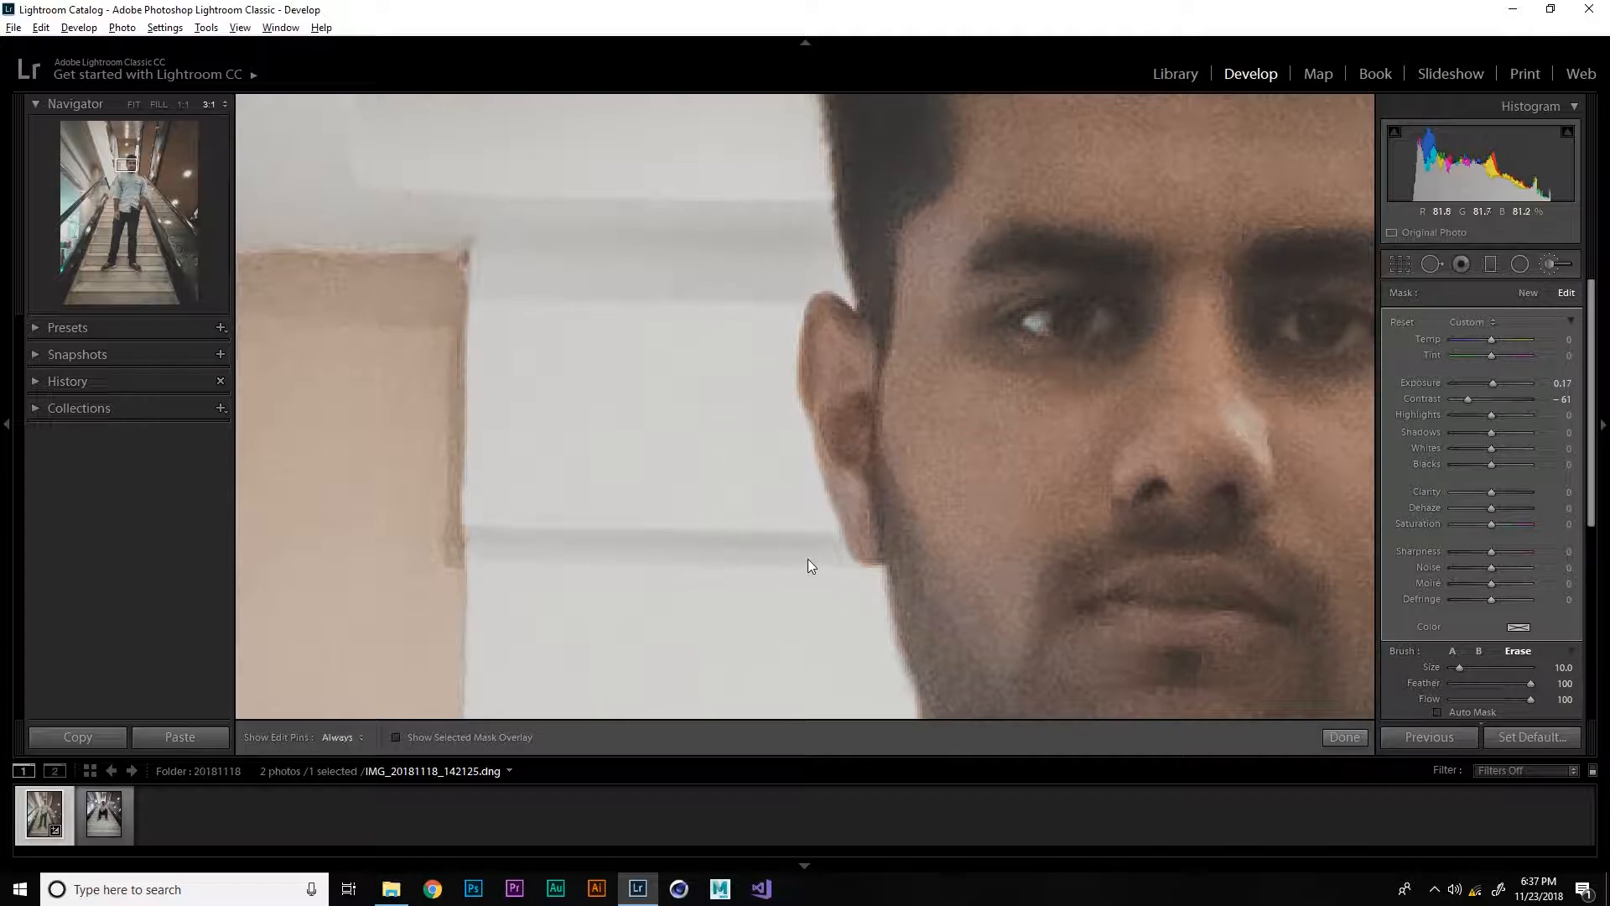
drag(788, 604, 683, 223)
key(h)
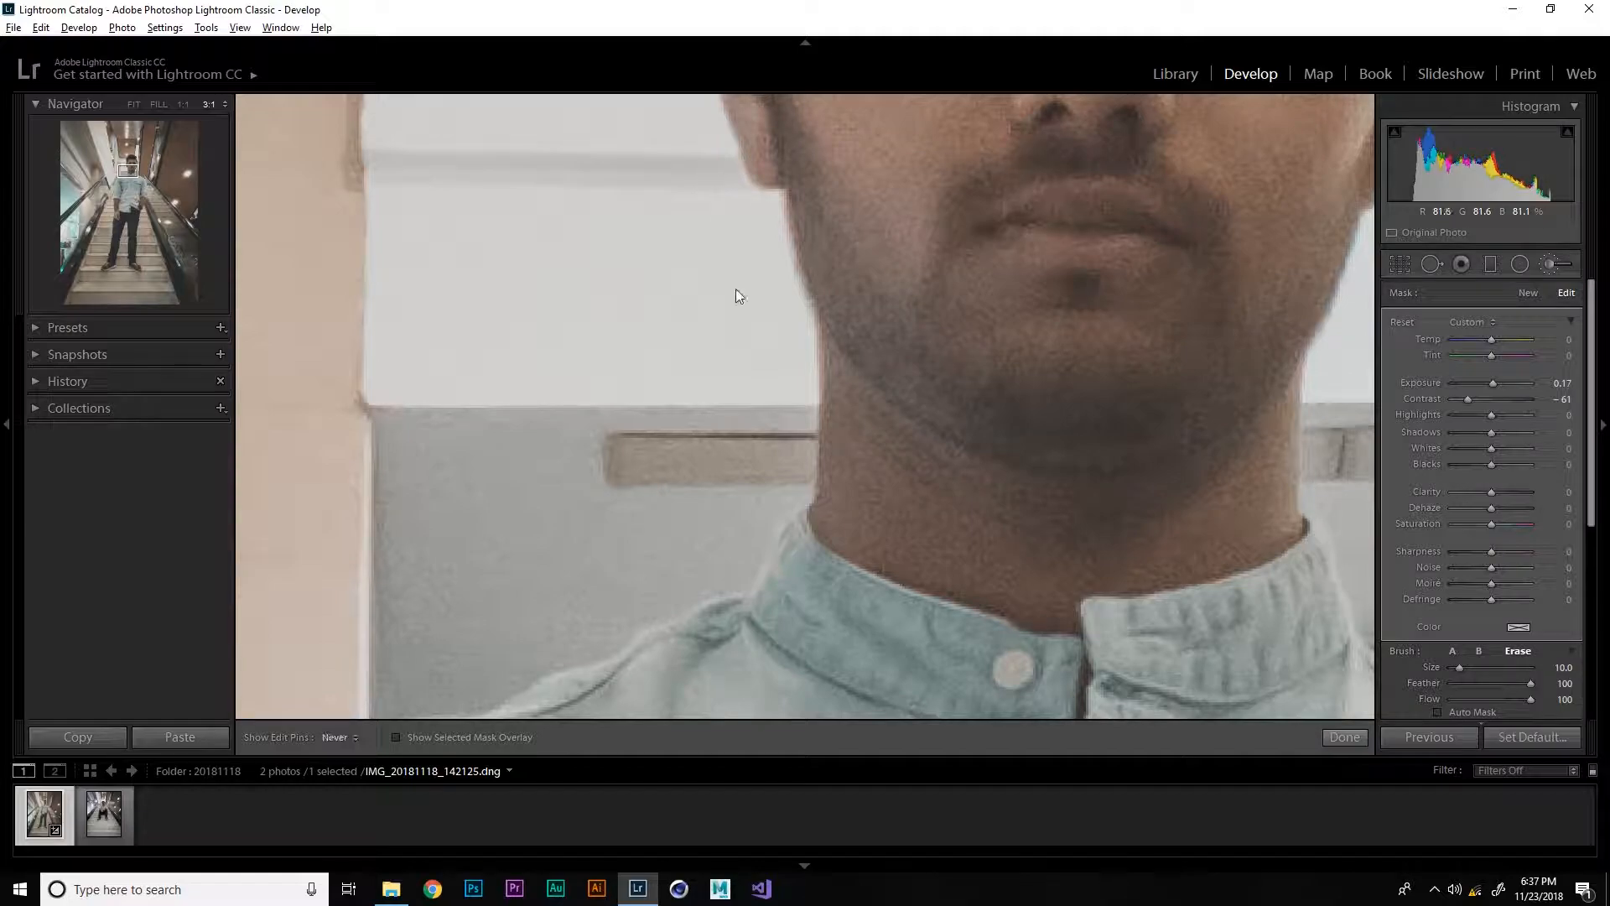
key(h)
mouse_move(867, 645)
mouse_down()
mouse_move(871, 630)
mouse_move(1038, 641)
mouse_up()
drag(1164, 572, 1227, 558)
drag(1287, 352, 1289, 366)
drag(1109, 310, 1024, 651)
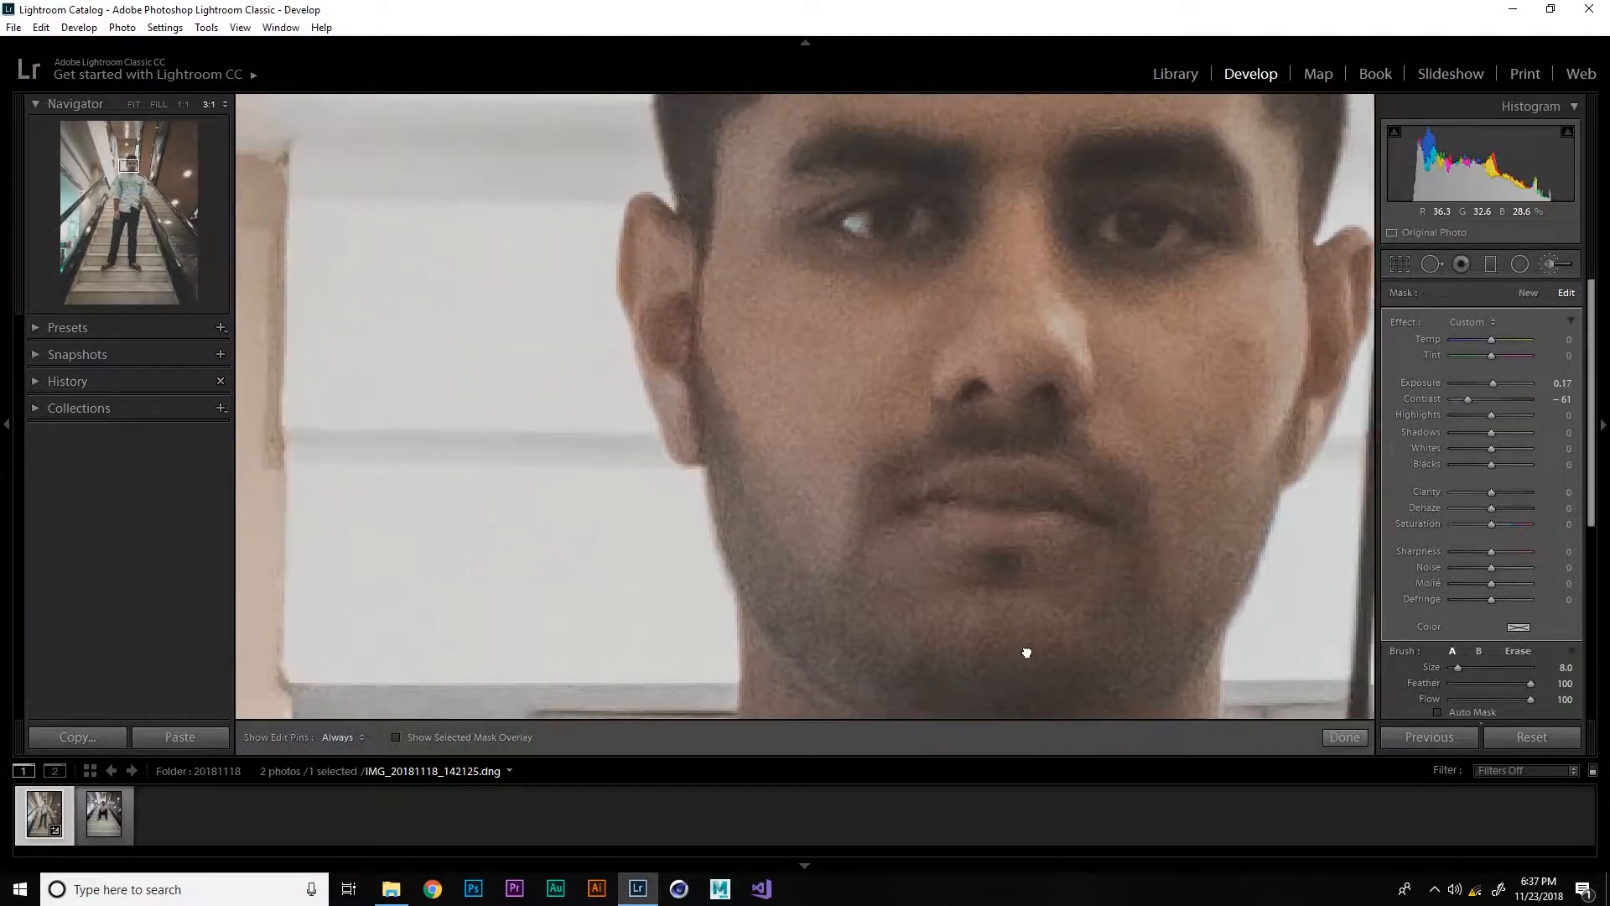
Check the face at Fill zoom, and erase the mask from the hair and temple above the ear with a size 5.0 eraser
click(834, 515)
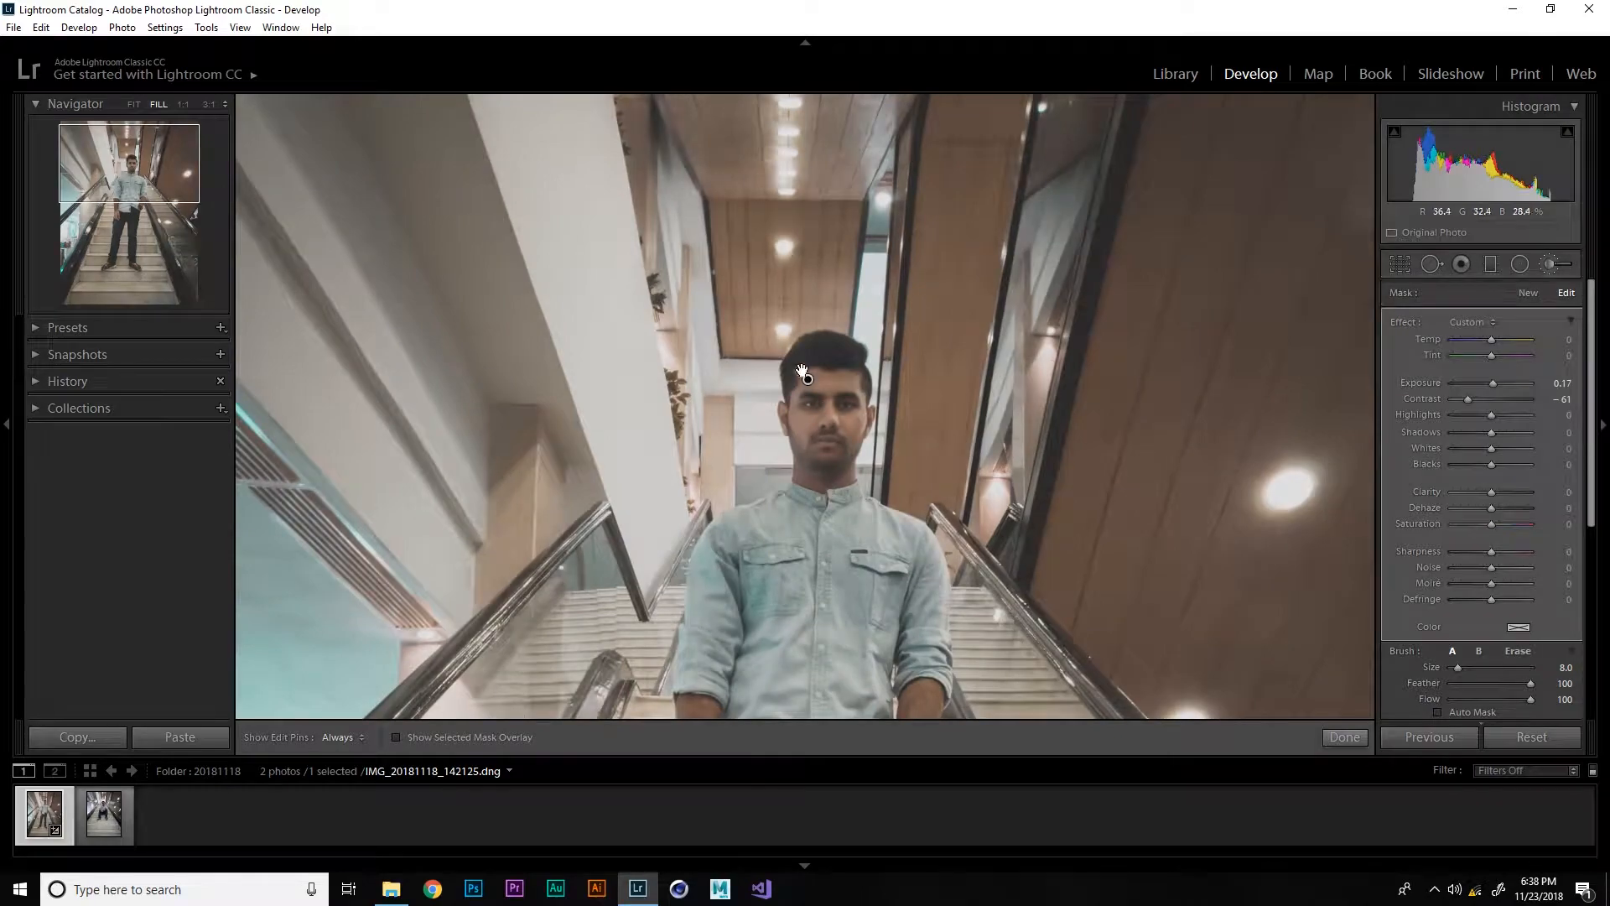
mouse_move(809, 382)
key(ctrl+z)
click(804, 418)
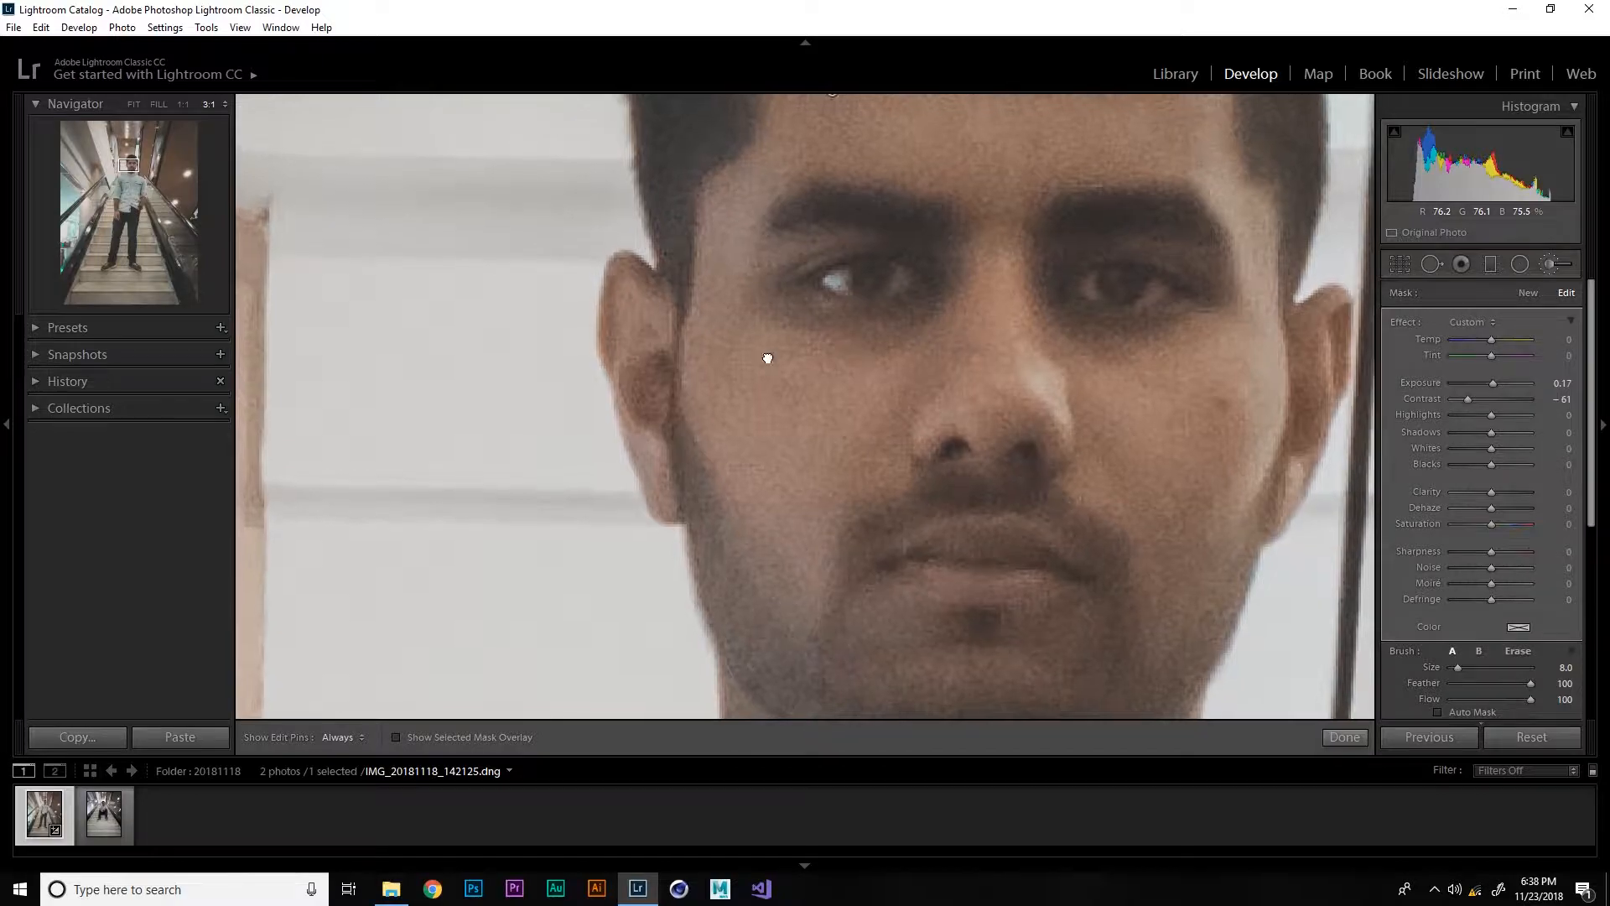
drag(767, 358, 807, 553)
scroll(711, 368, down, 5)
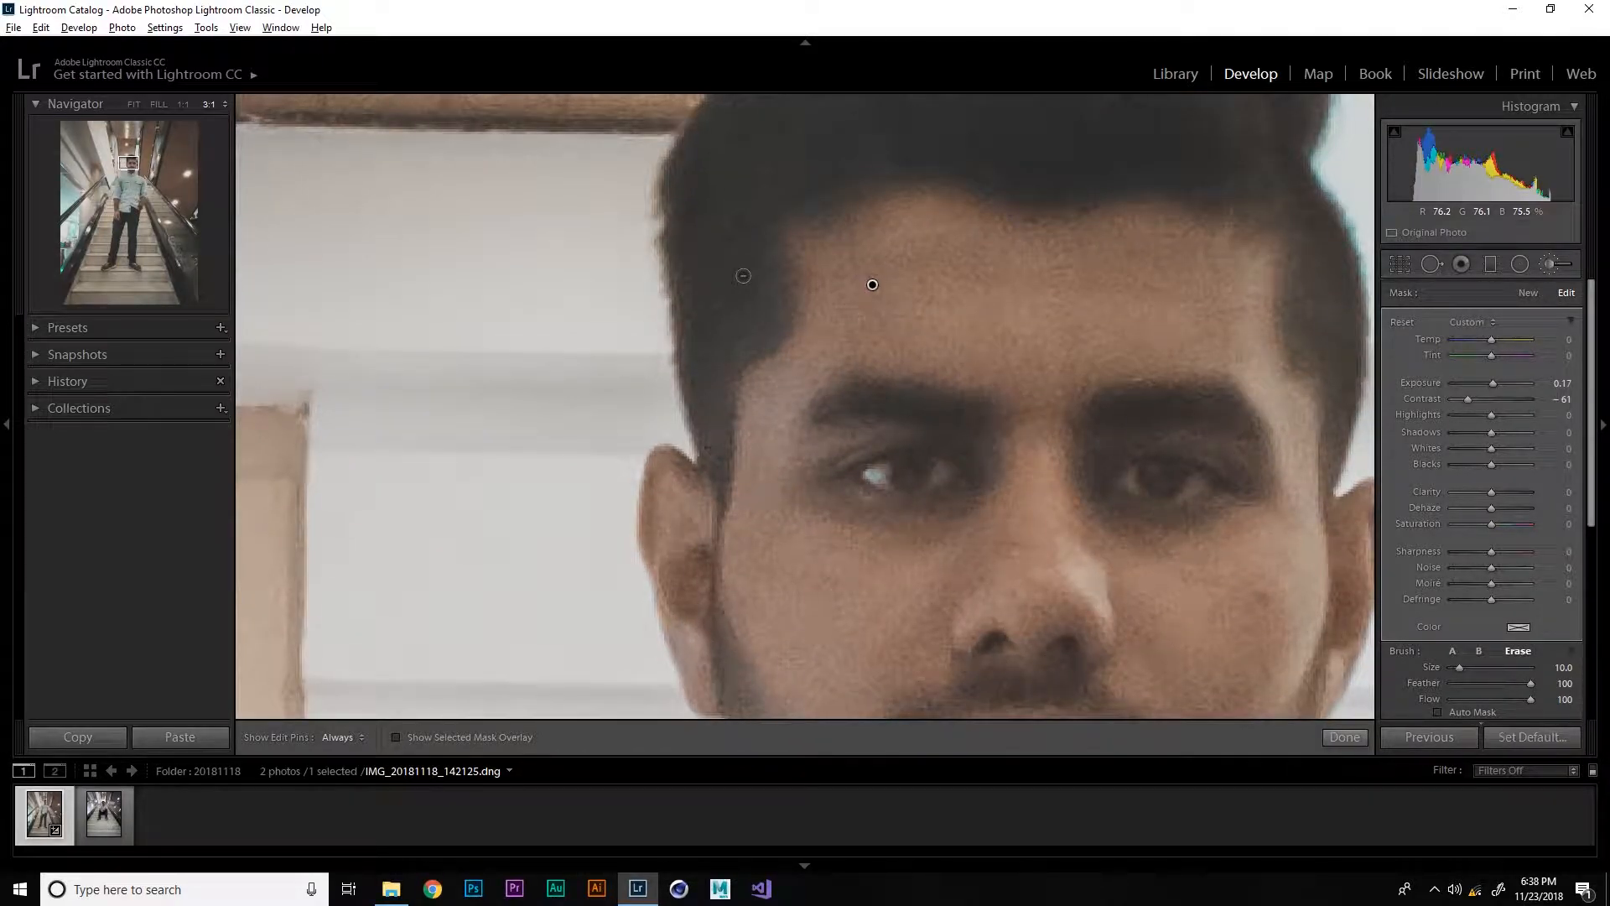
key(alt)
scroll(729, 304, down, 4)
mouse_move(760, 243)
mouse_down()
mouse_move(775, 317)
mouse_move(742, 347)
mouse_move(711, 424)
mouse_move(722, 380)
mouse_up()
key(h)
drag(720, 487, 698, 436)
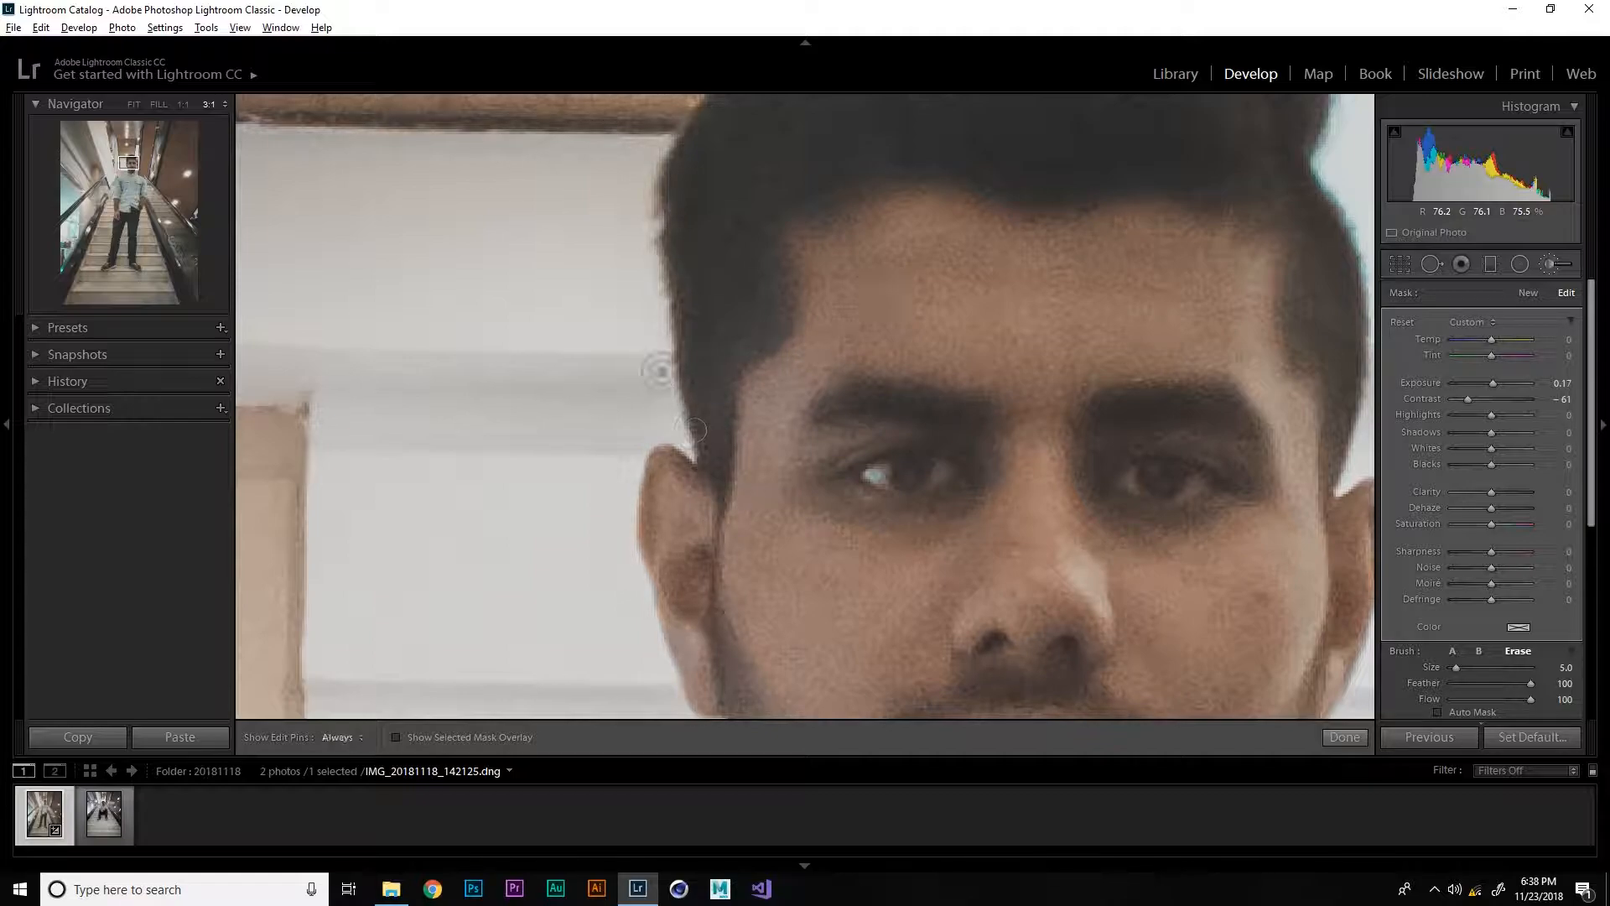
Erase the mask from the hair on the pillar side of the head and reduce the painting brush to size 3.0
drag(1244, 502, 675, 600)
key(alt)
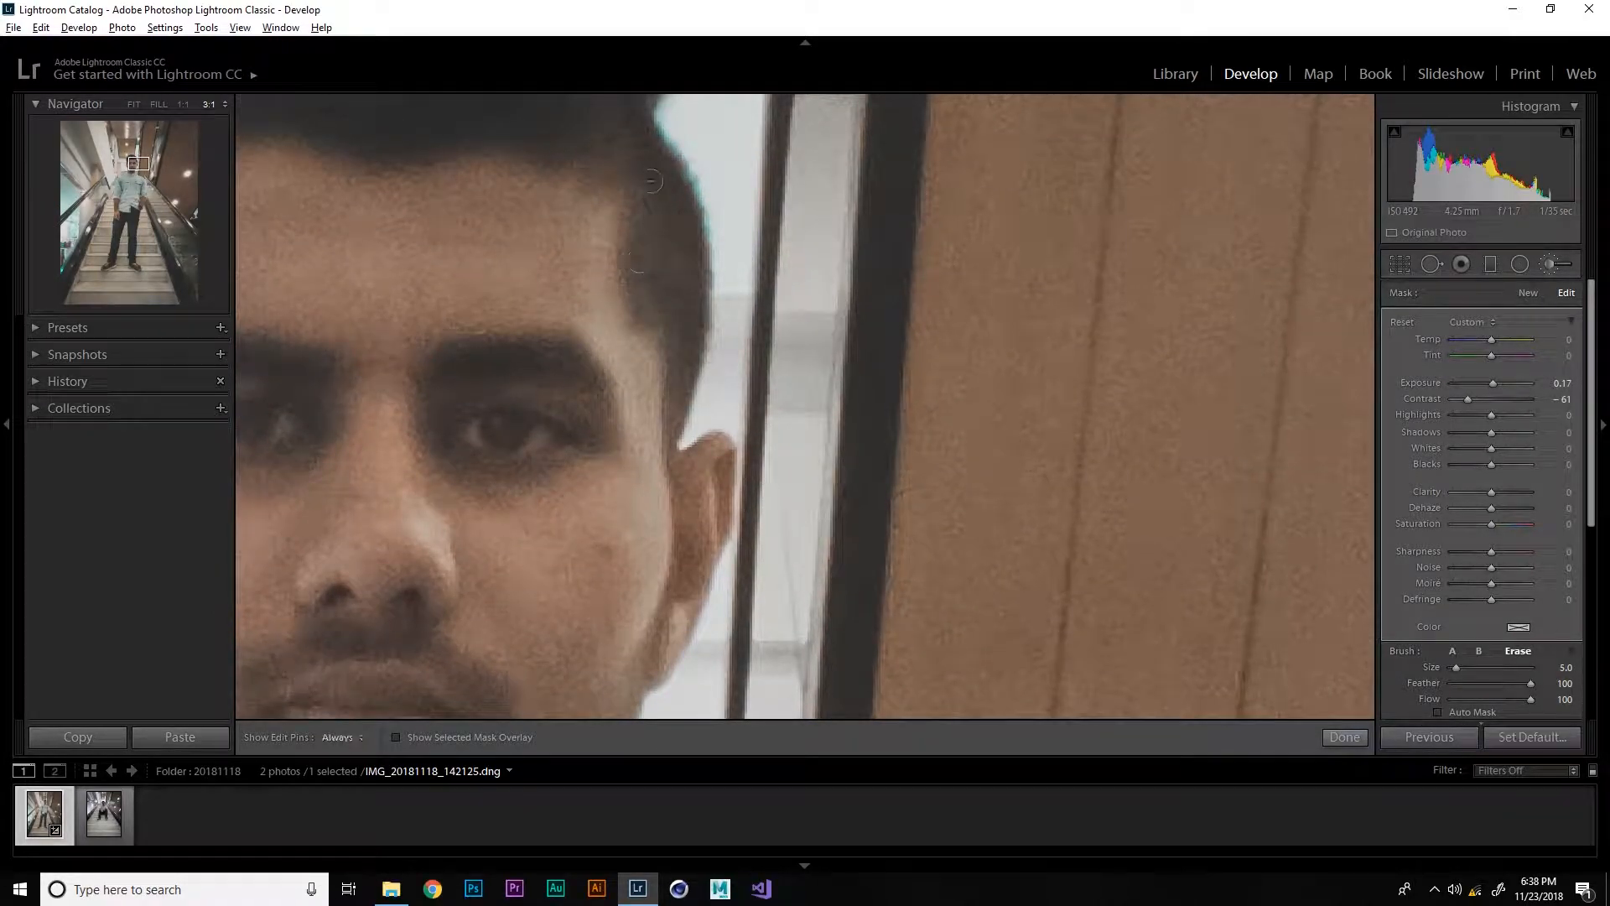
key(h)
key(h)
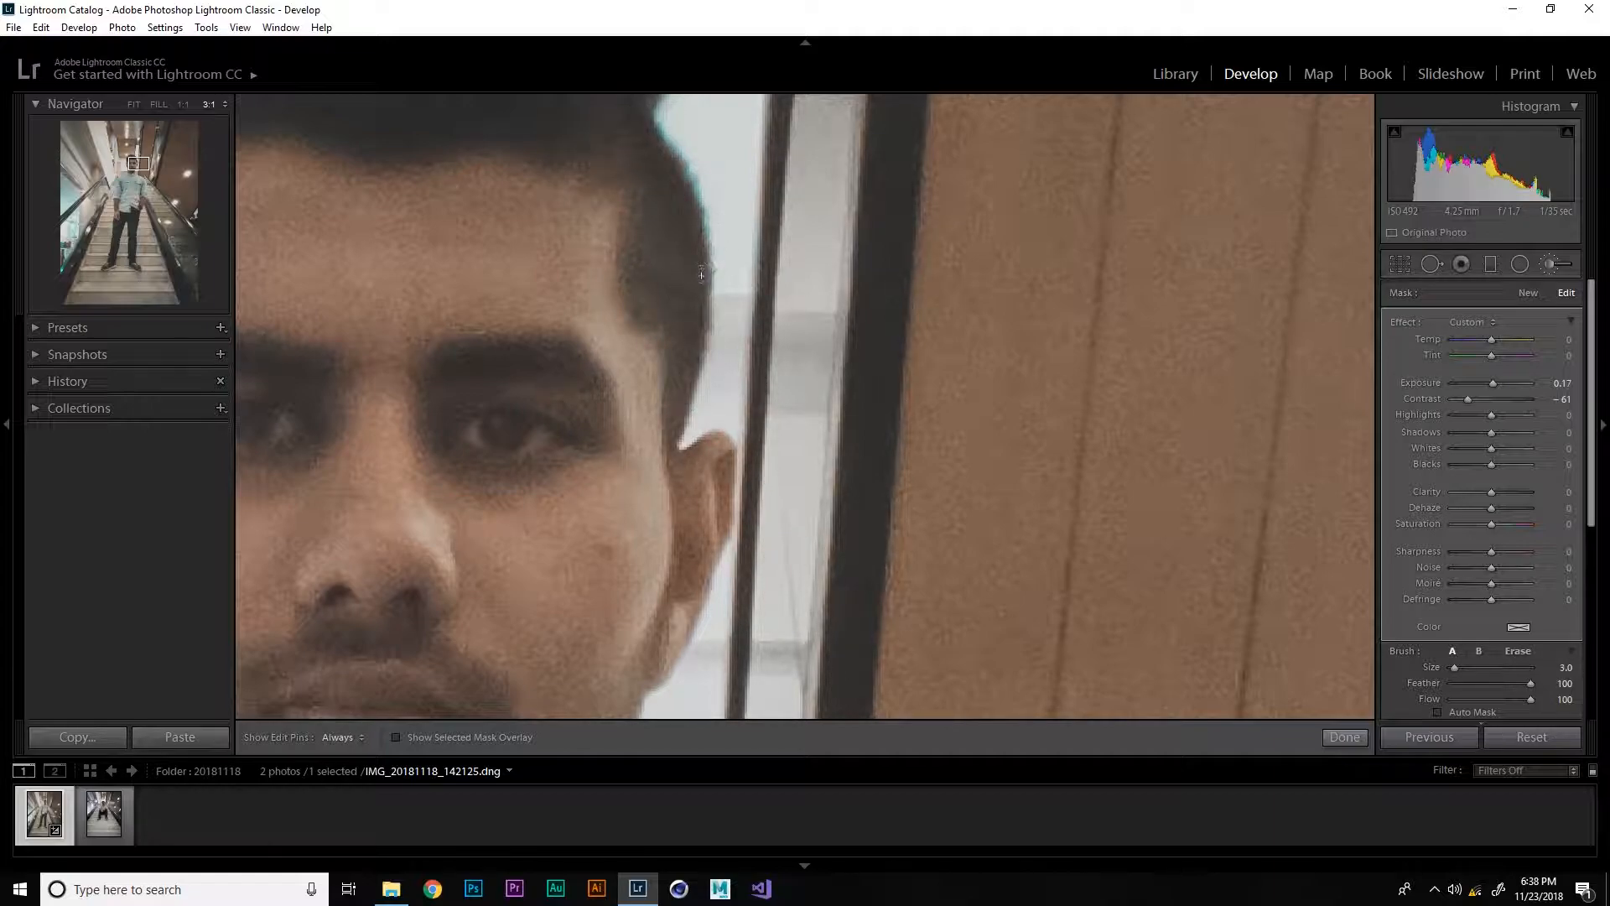
click(840, 391)
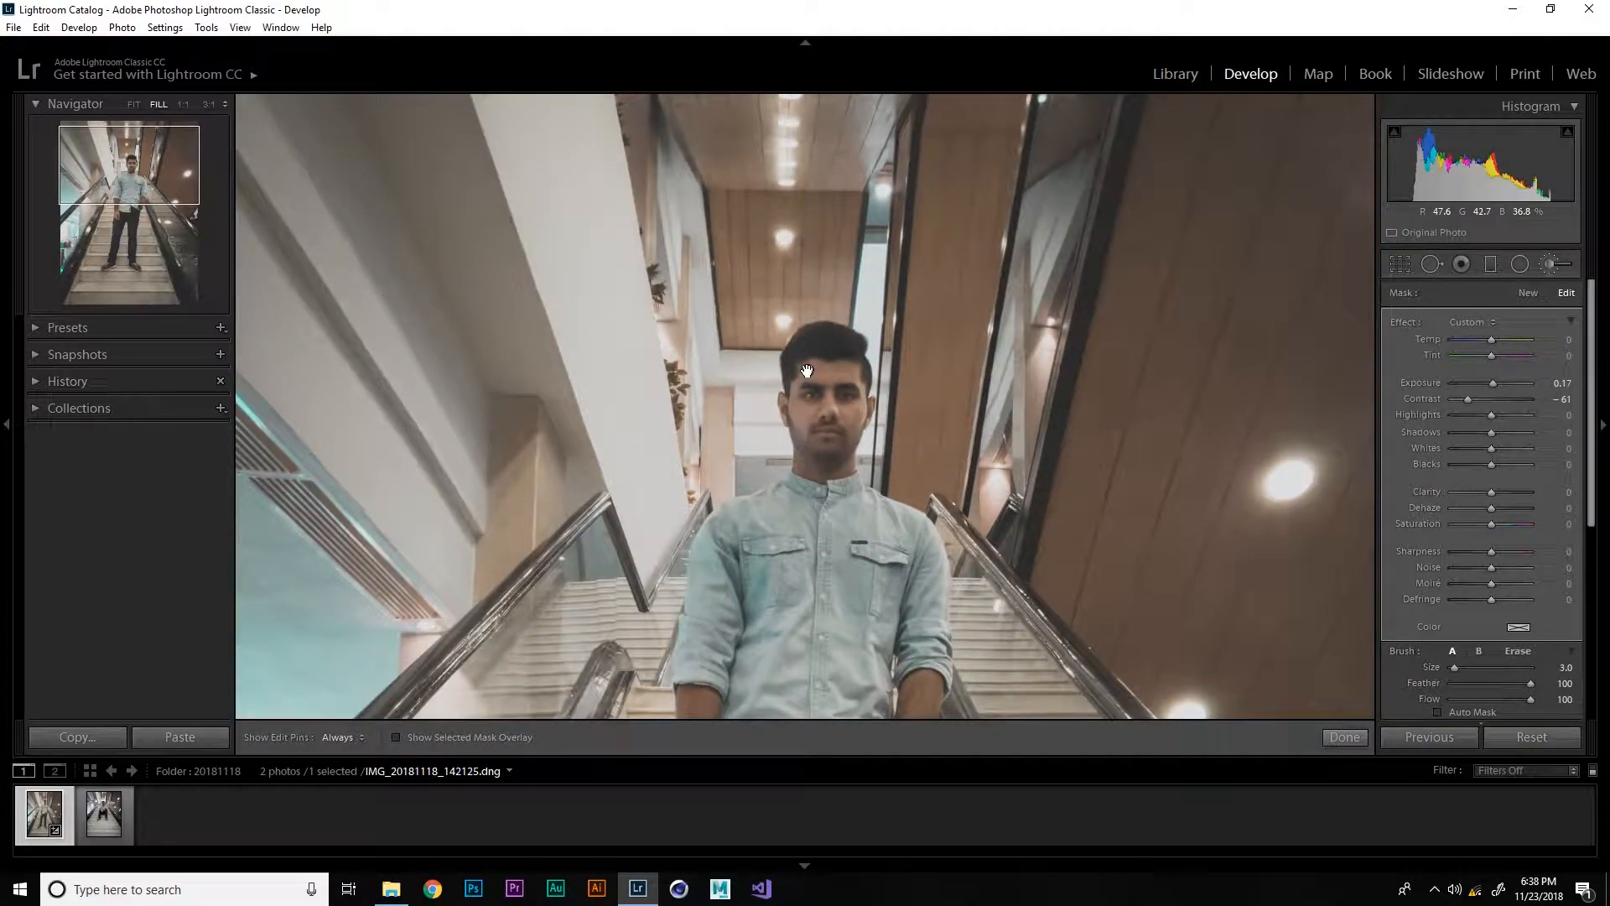
Fit the whole photo in view, collapse the effect sliders into Amount, and compare the image with the brush adjustments off and on
mouse_move(809, 372)
key(z)
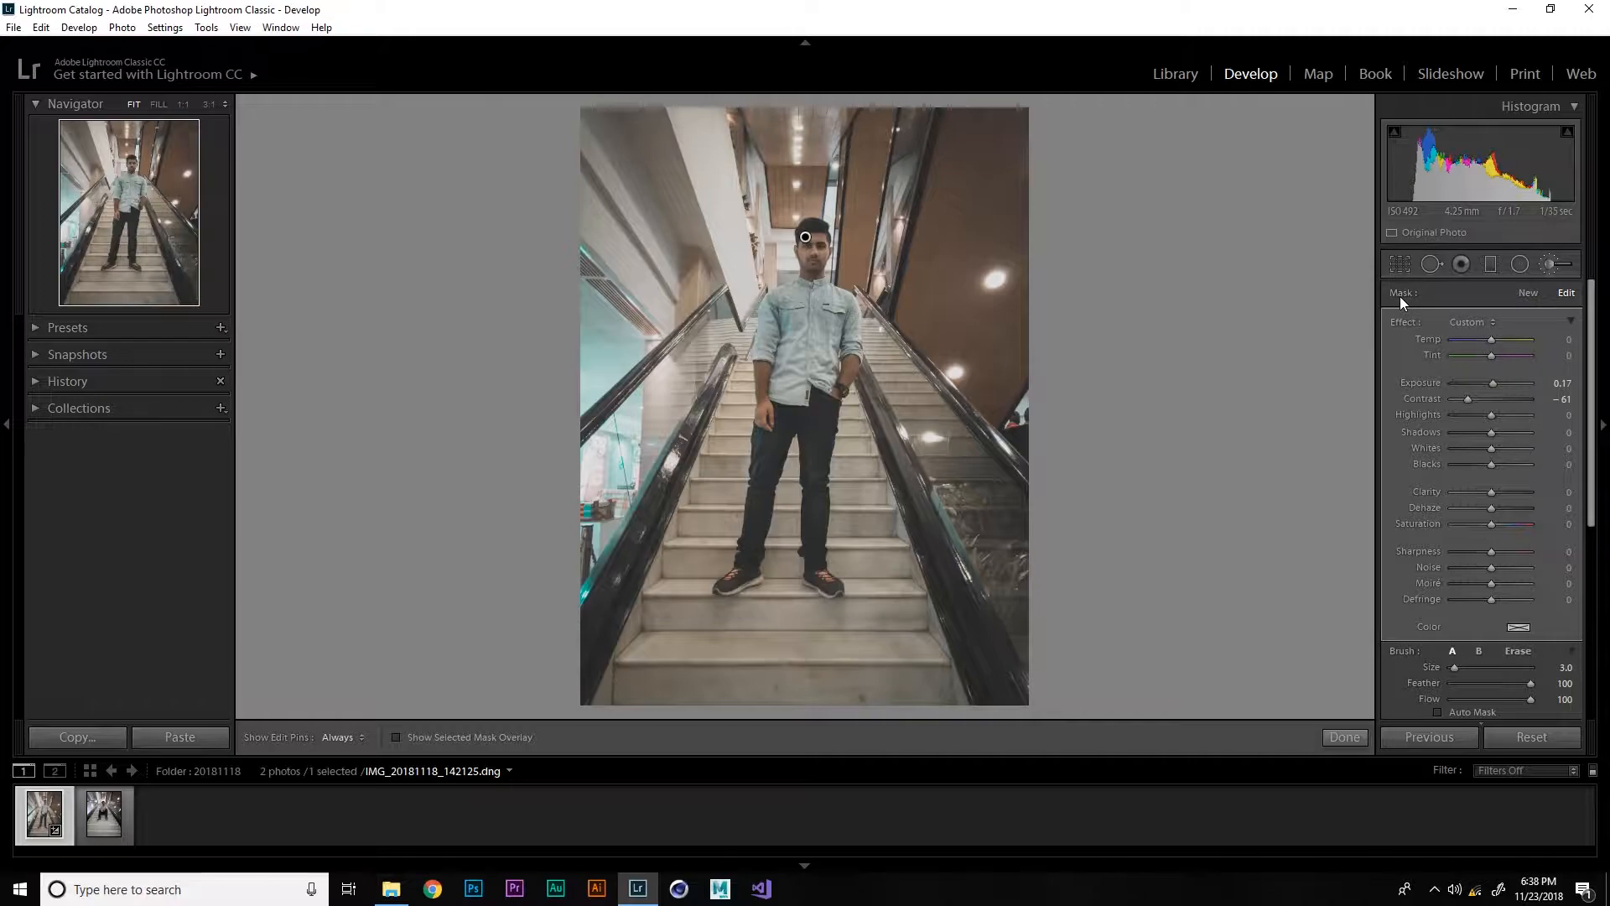
click(1571, 321)
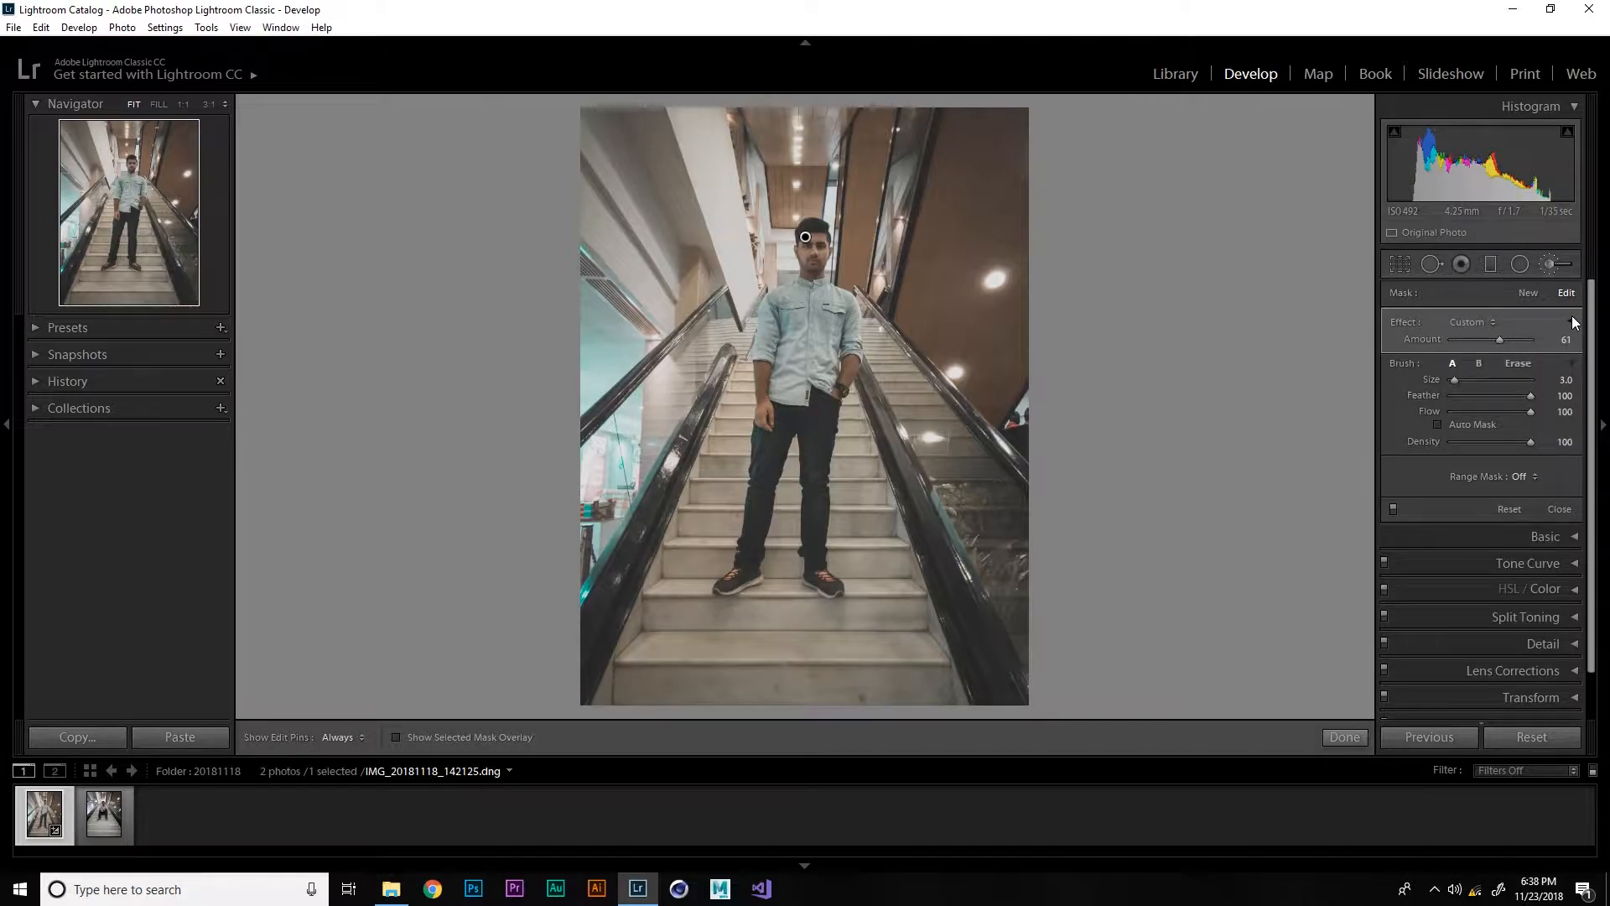
click(1393, 510)
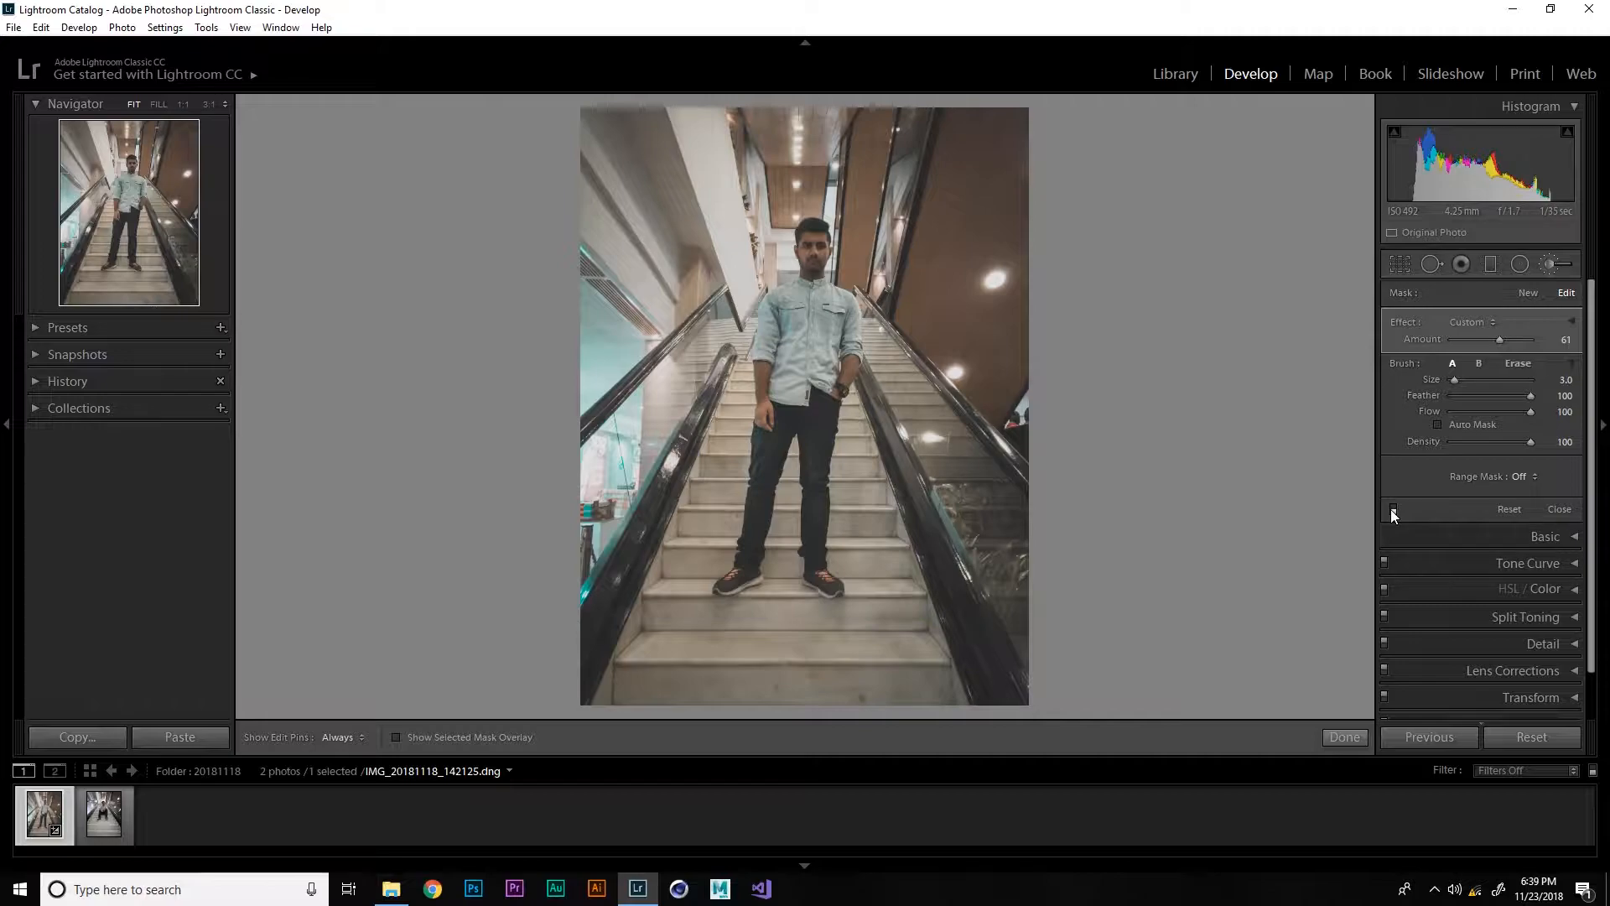
click(1392, 509)
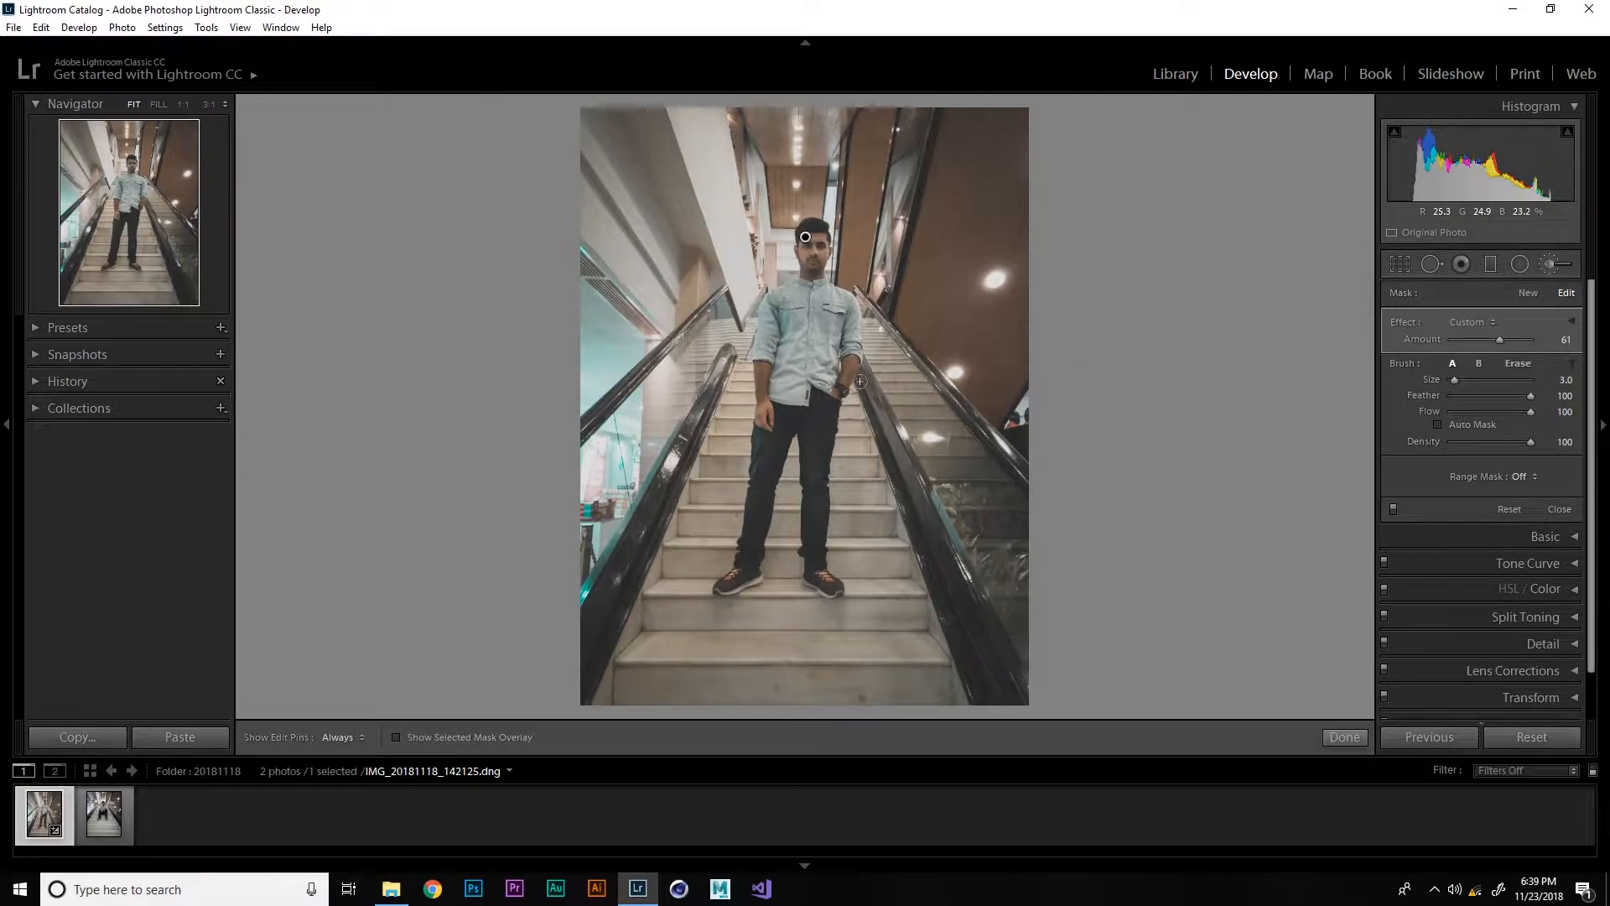
Paint the adjustment onto the forearm with the watch at brush size 7.0, undo the last stroke, and reduce the size to 4.0
key(ctrl+equal)
key(ctrl+equal)
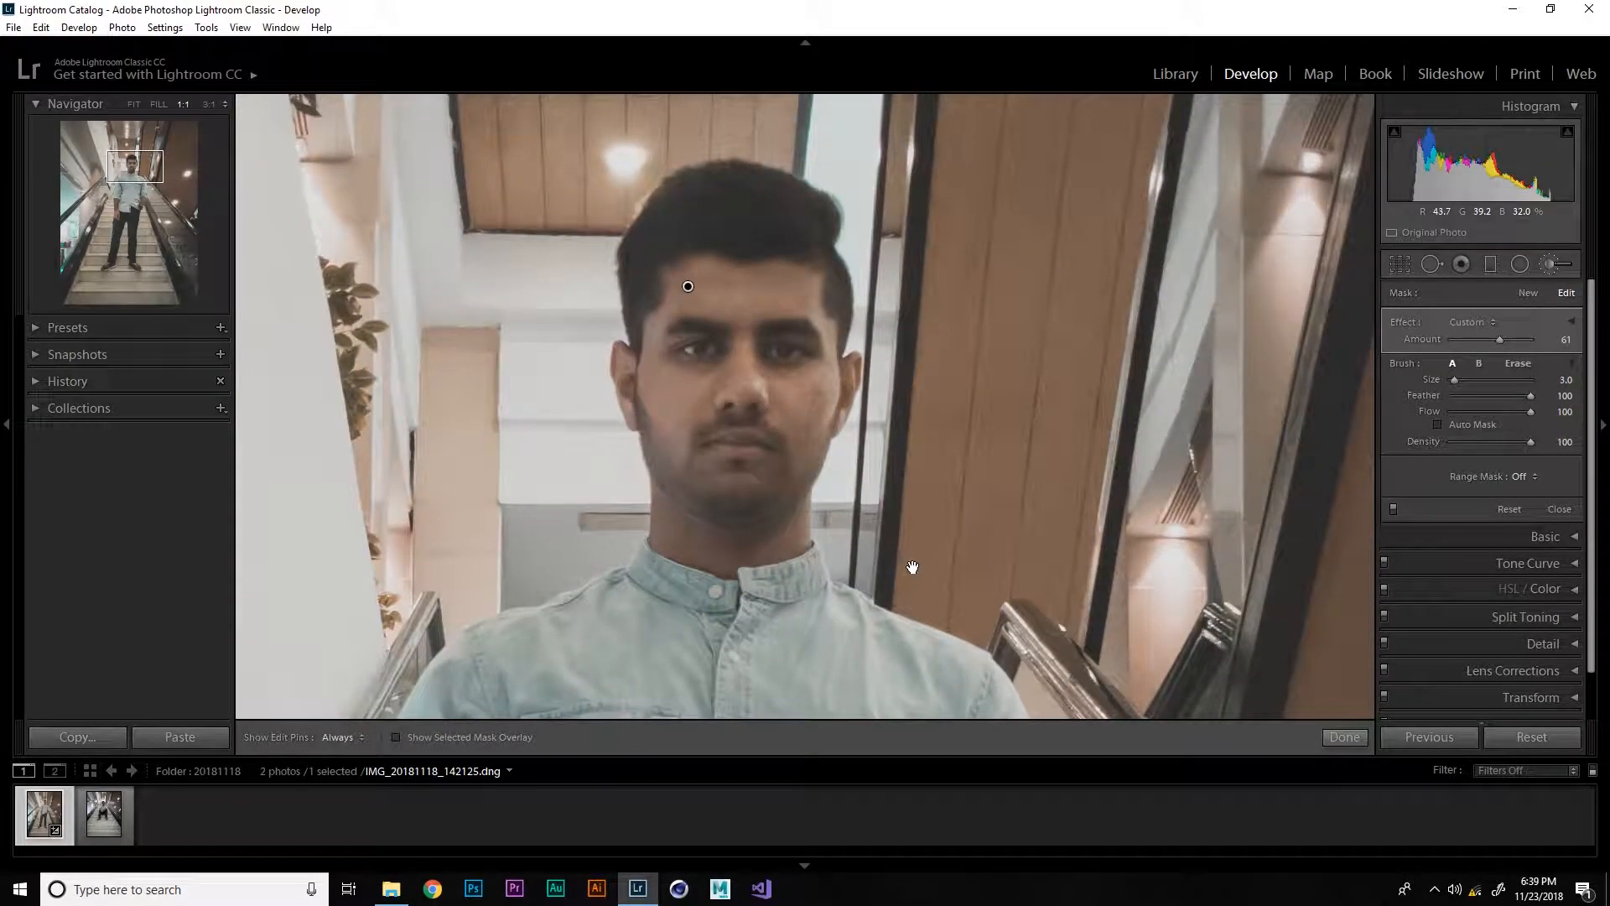
drag(911, 566, 771, 239)
mouse_move(817, 620)
mouse_down()
mouse_move(846, 184)
mouse_move(828, 119)
mouse_up()
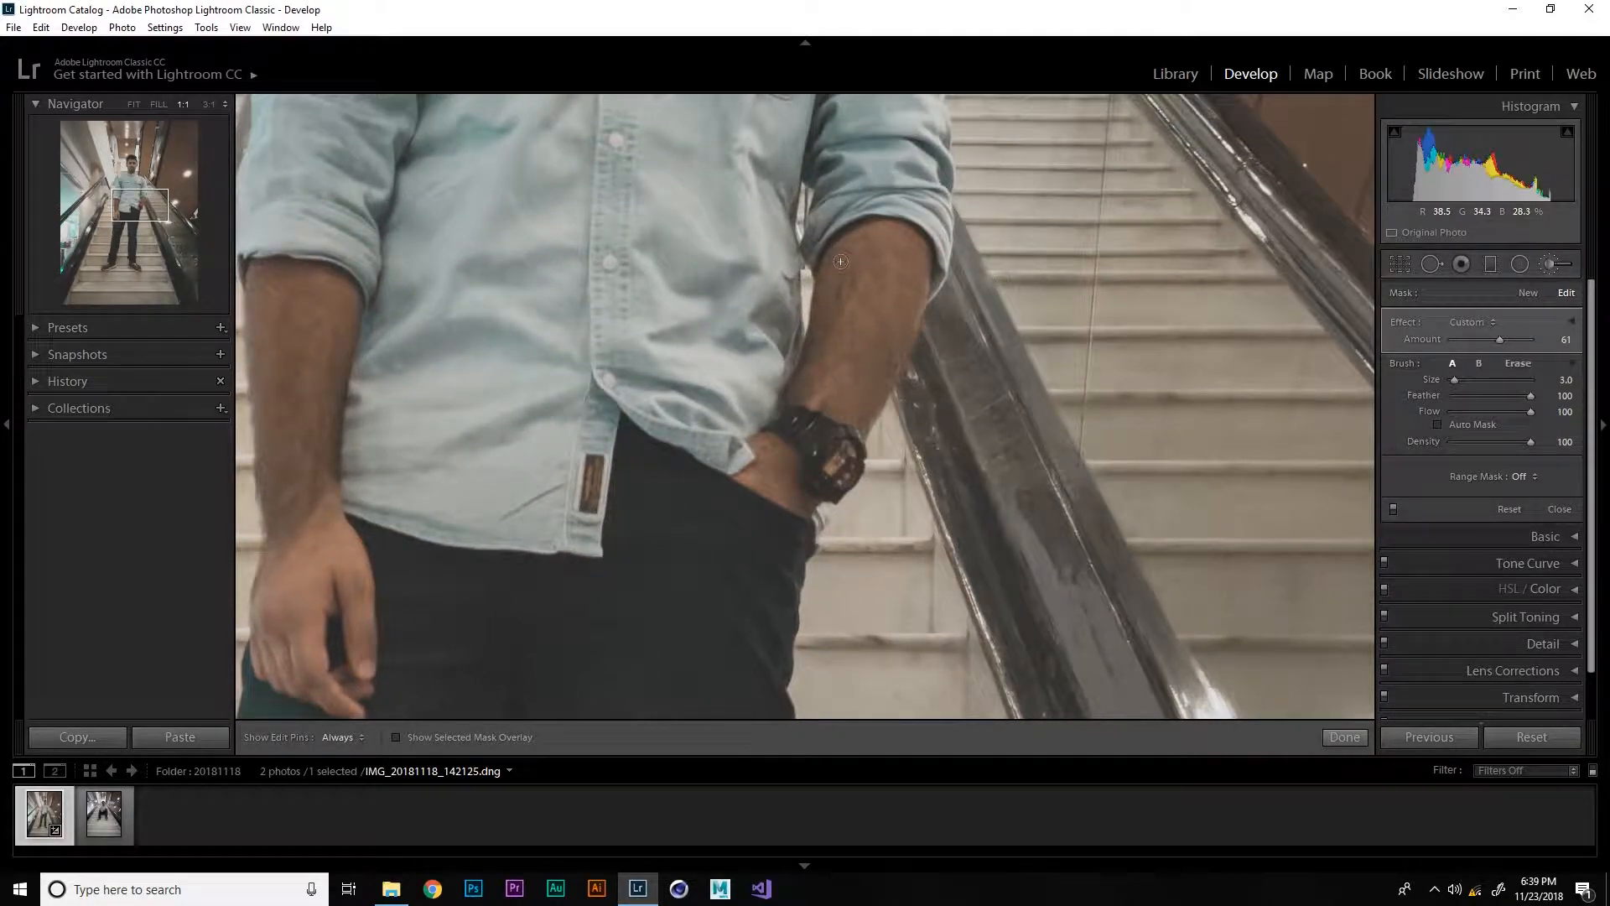
scroll(840, 261, up, 2)
drag(822, 299, 868, 220)
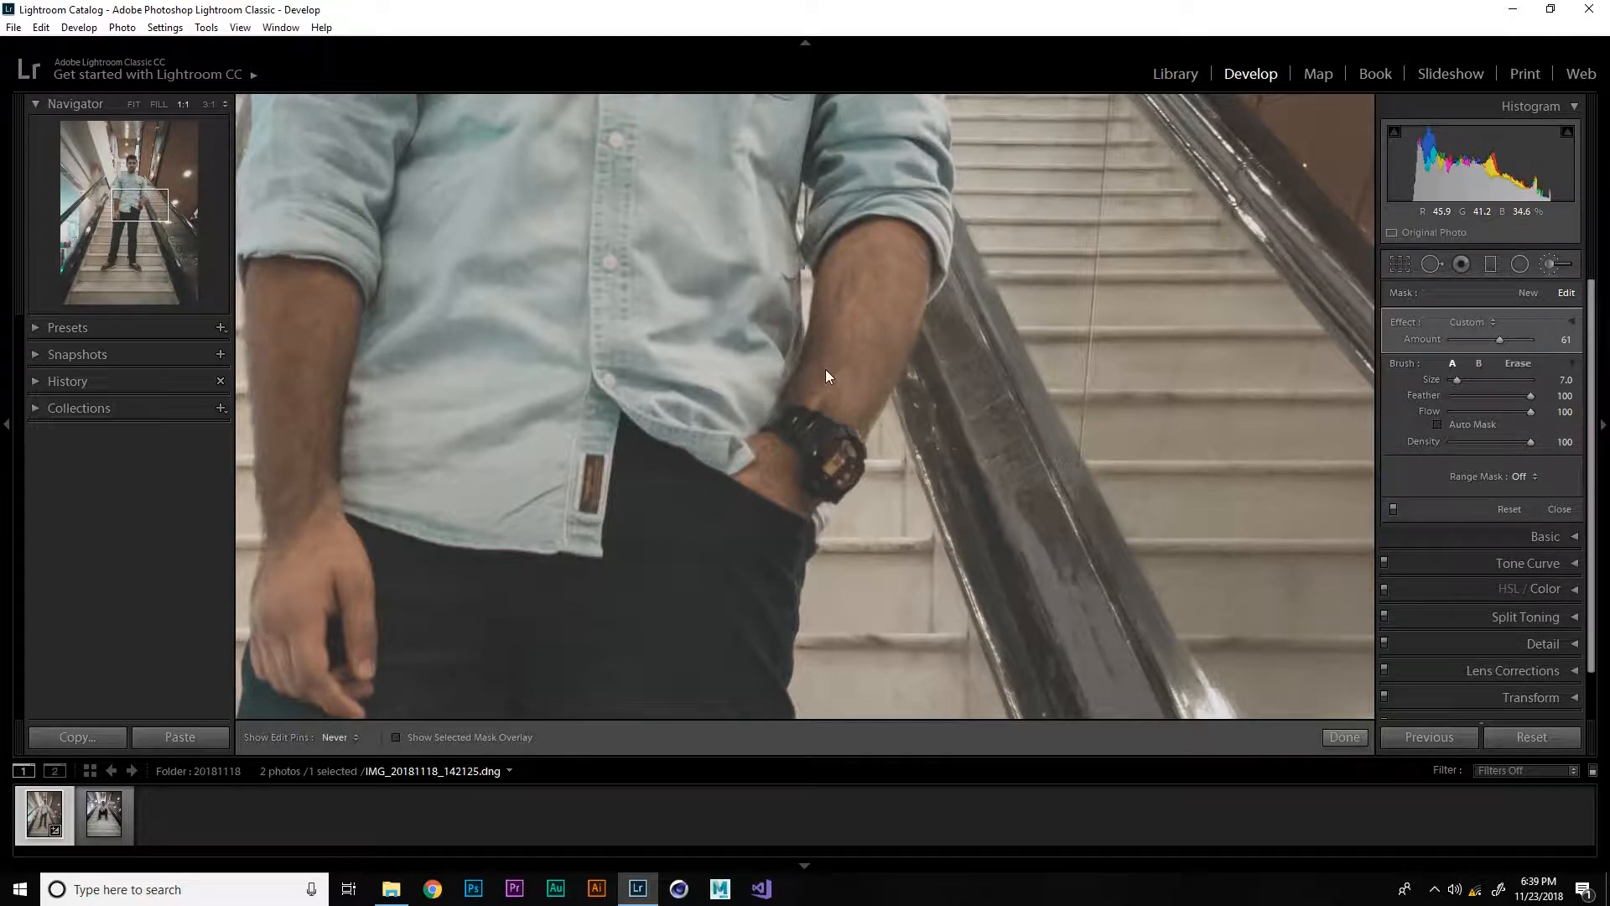
mouse_move(825, 369)
mouse_down()
mouse_move(822, 296)
mouse_move(803, 330)
mouse_up()
mouse_move(815, 238)
mouse_down()
mouse_move(809, 403)
mouse_move(742, 435)
mouse_up()
key(ctrl+z)
scroll(758, 463, down, 3)
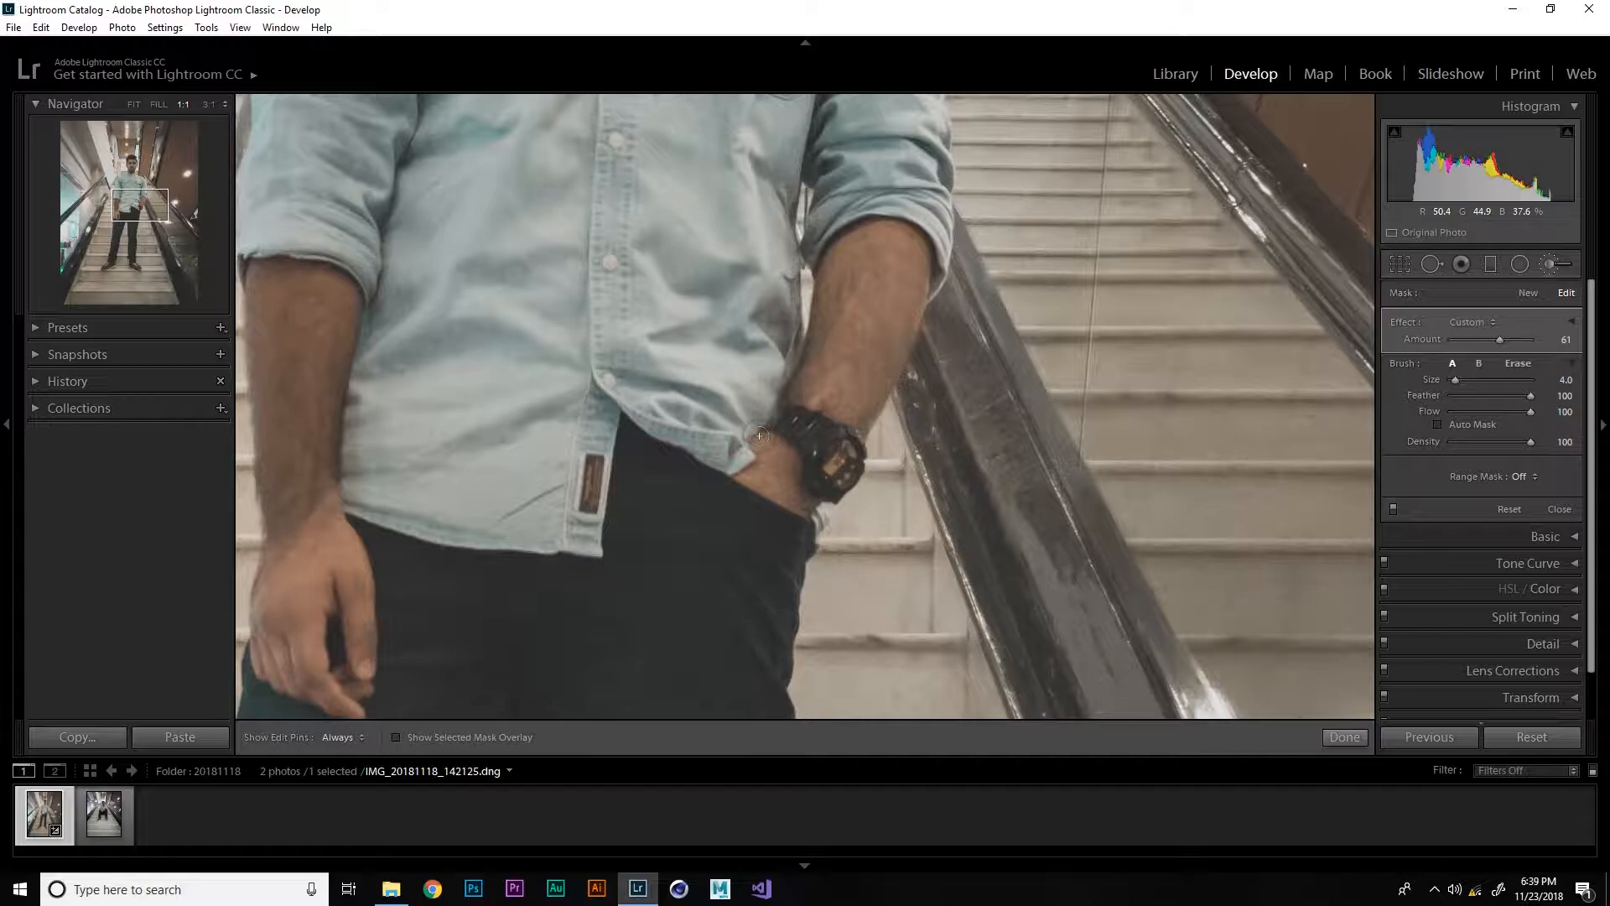
Paint the adjustment onto the other forearm and hand with a size 6.0 brush, and return to the full photo
drag(395, 478, 659, 461)
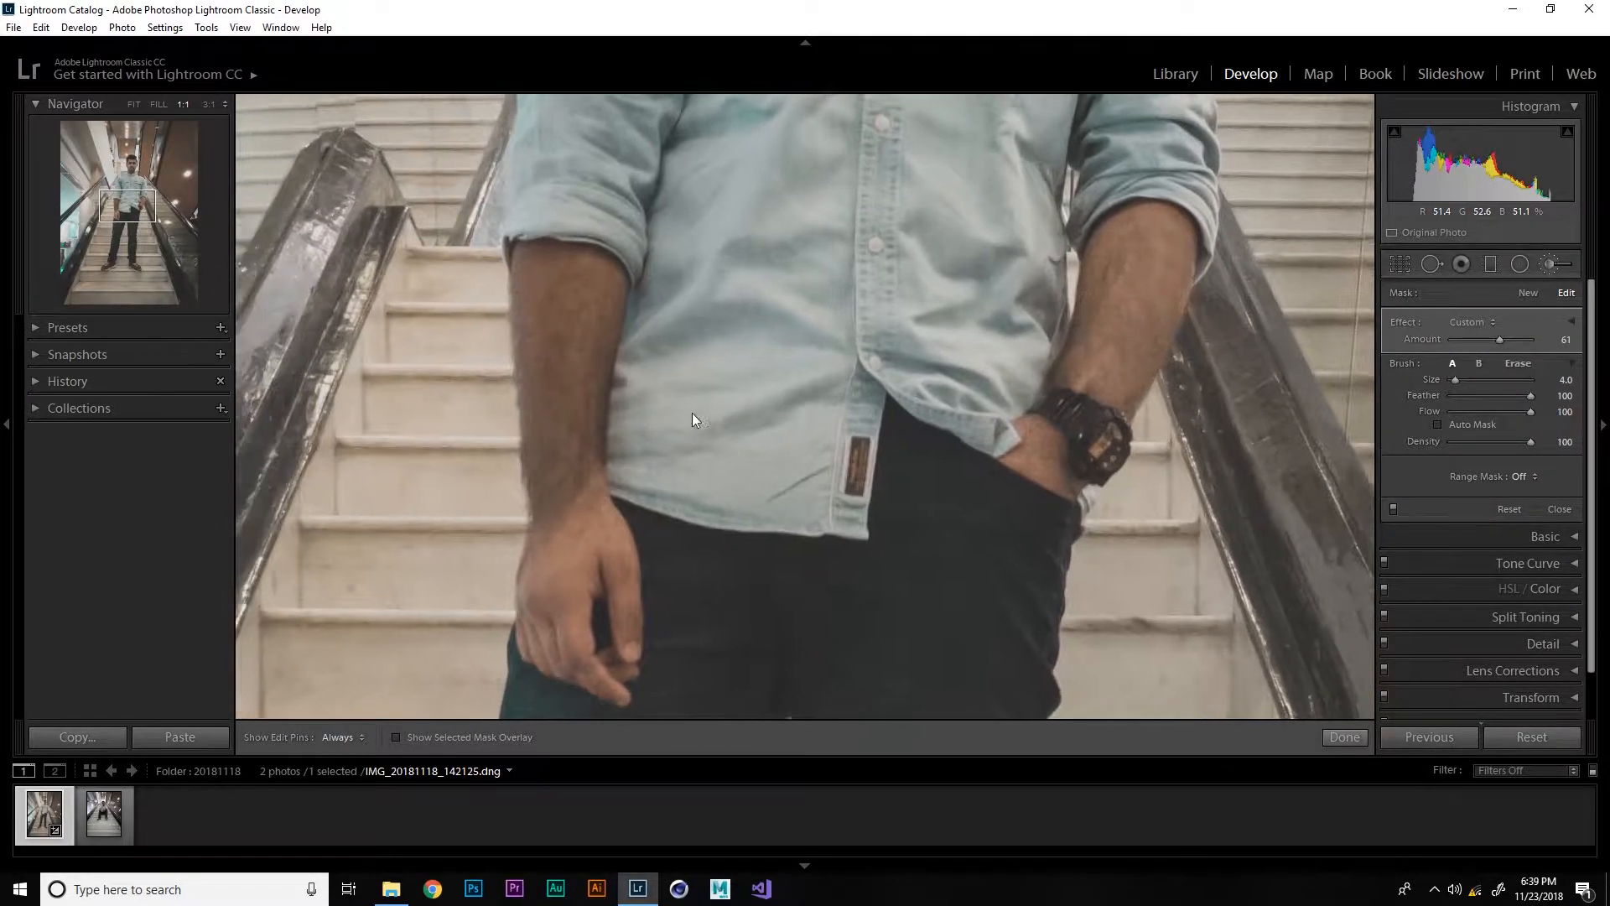
key(ctrl+minus)
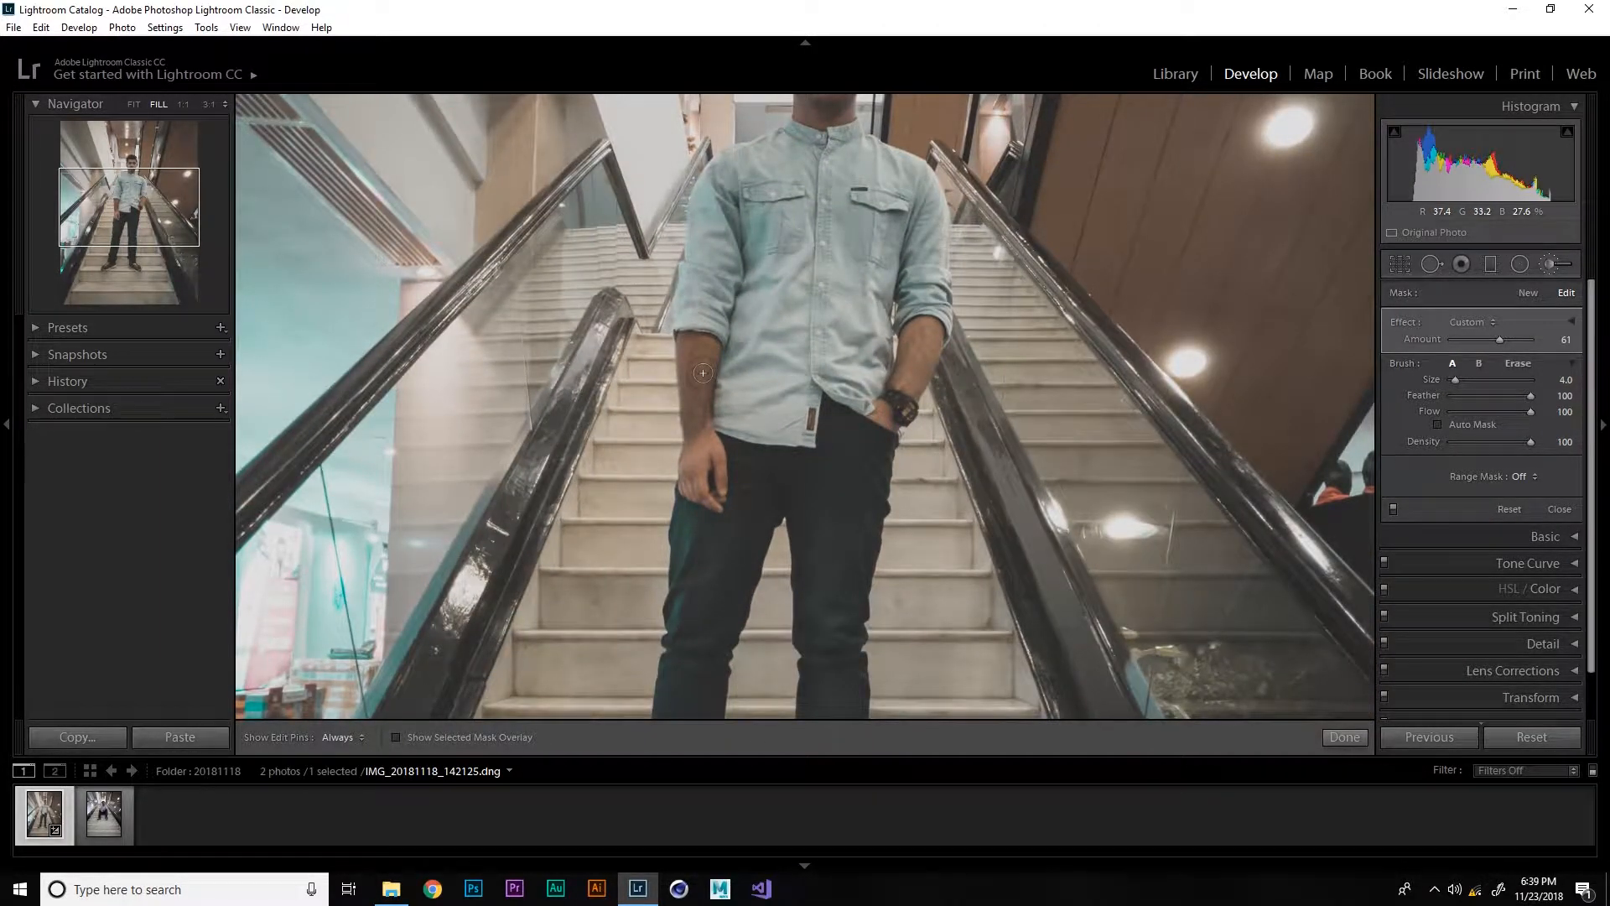
key(ctrl+z)
key(bracketright)
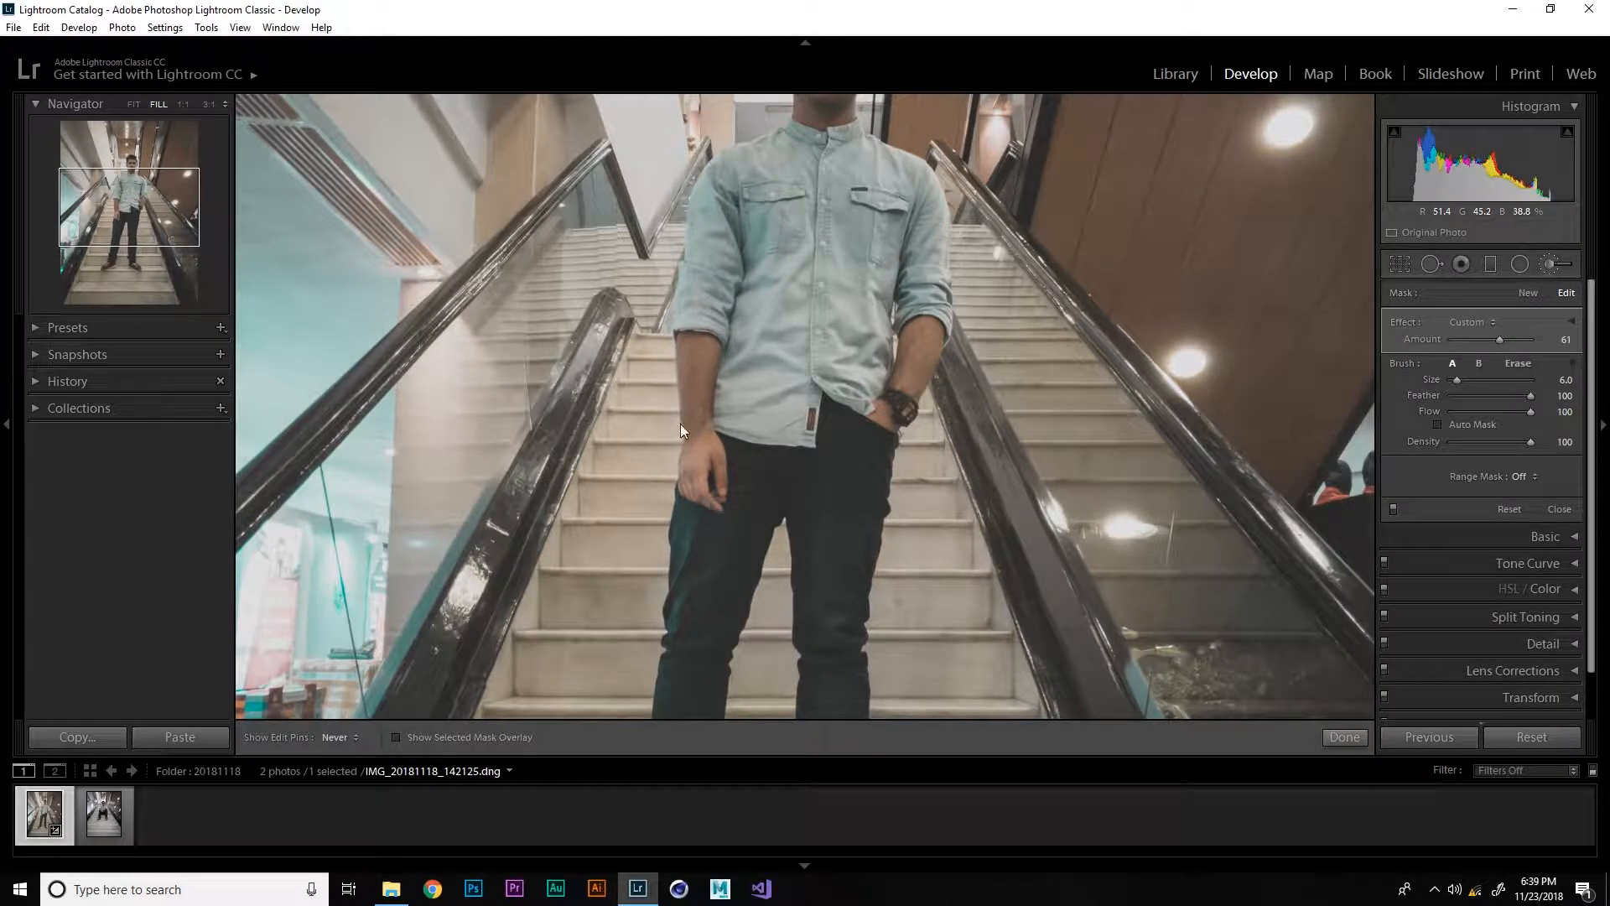
key(h)
drag(711, 444, 713, 248)
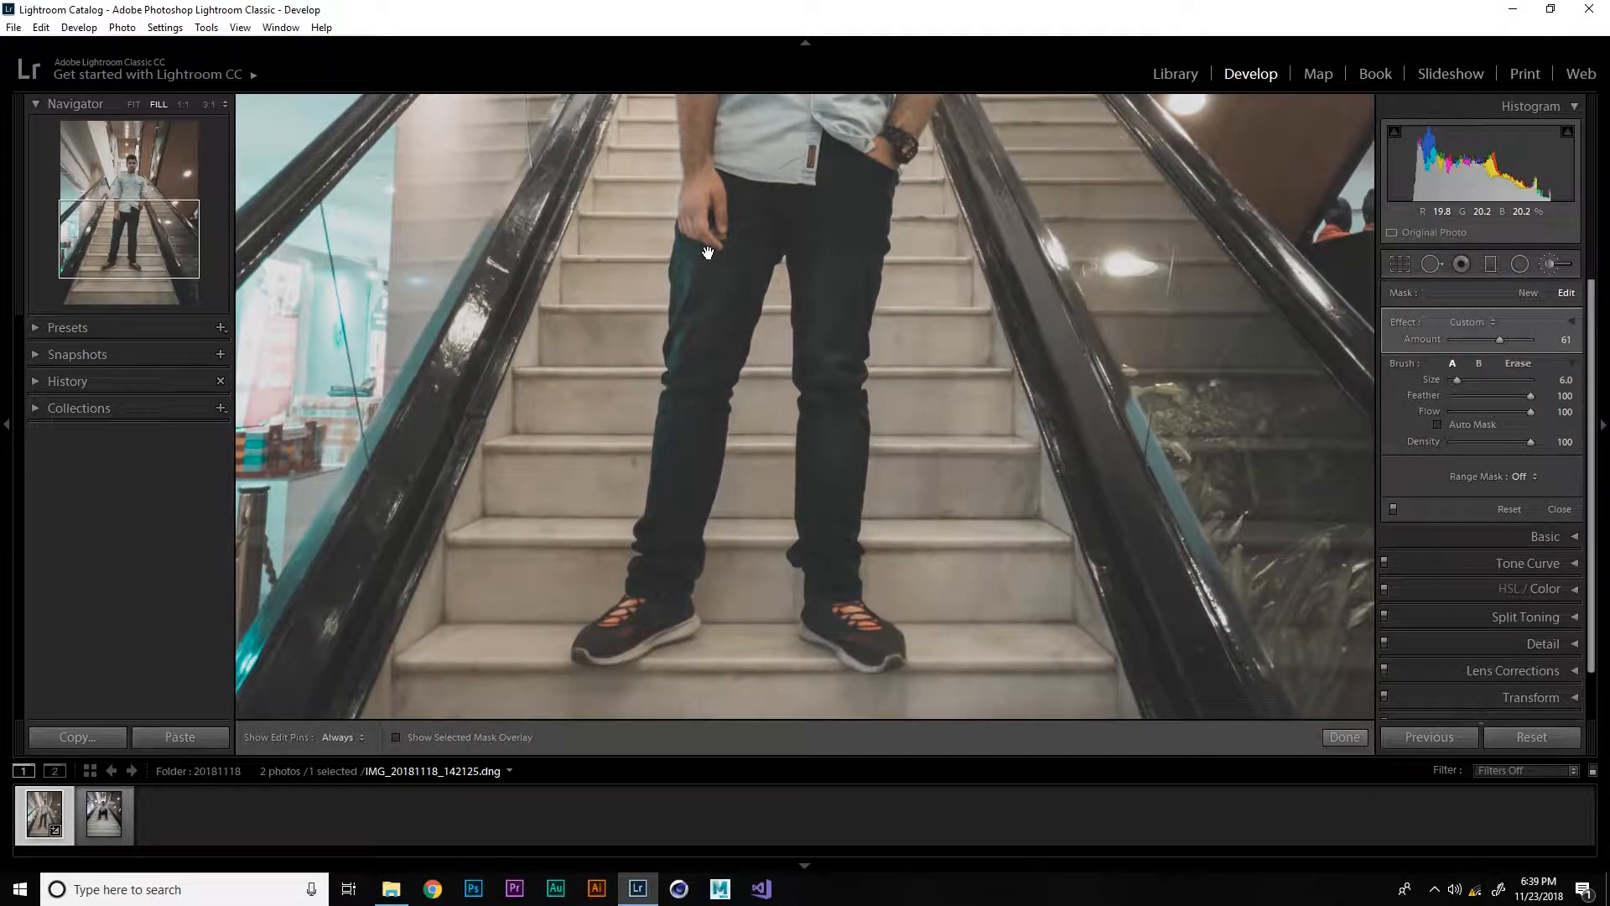
key(z)
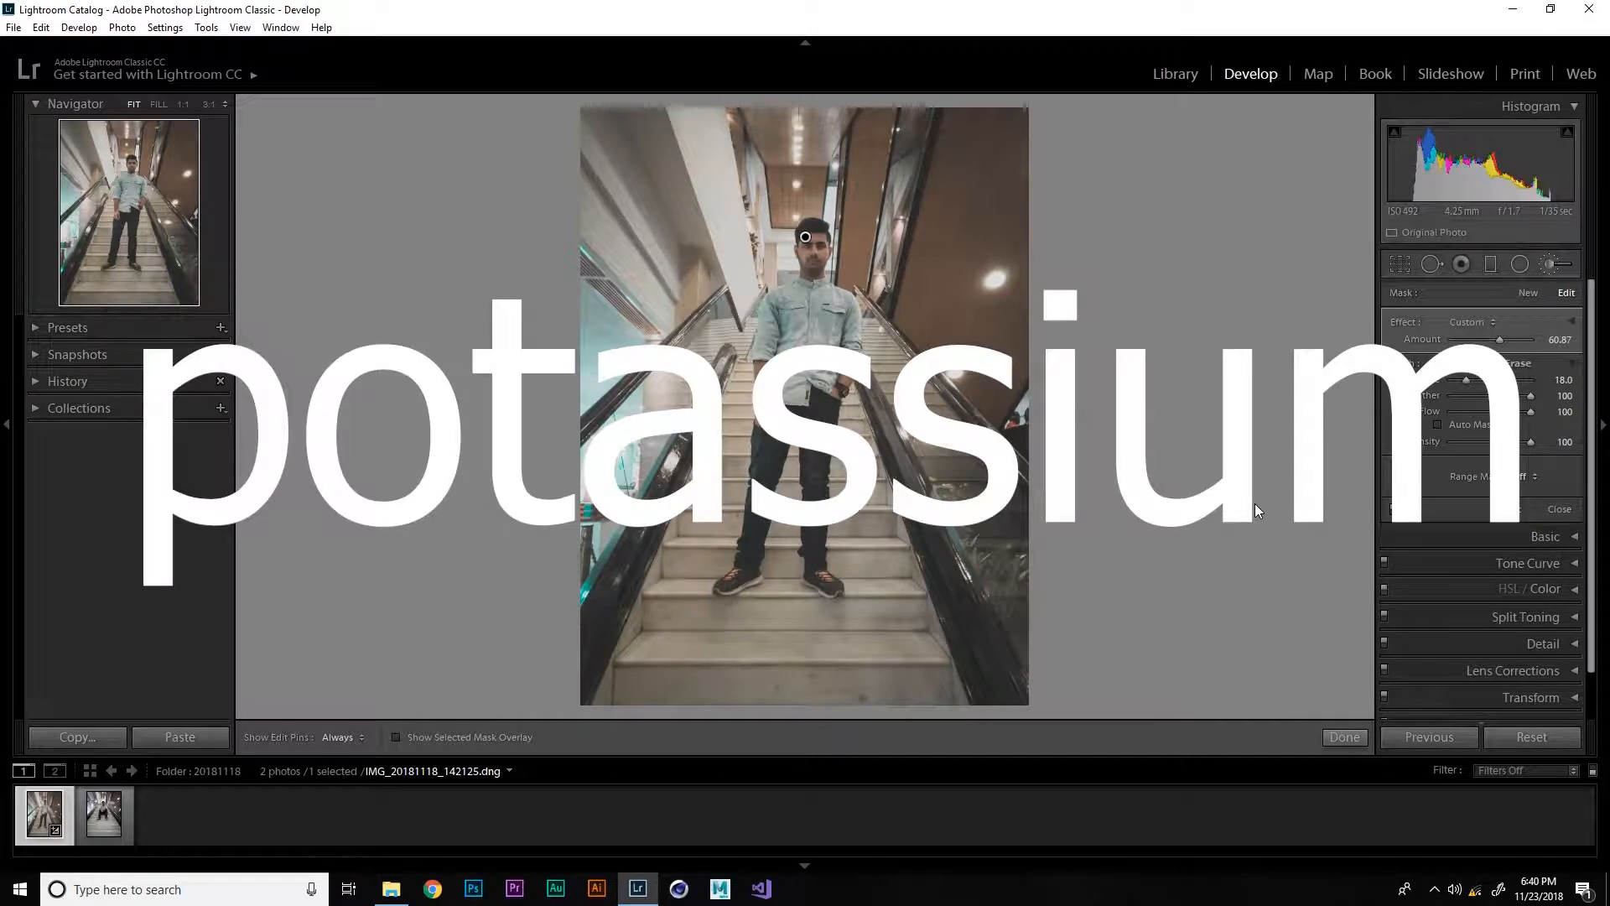
Close the Adjustment Brush, reopen it briefly, and close it again to view the photo without edit pins
key(k)
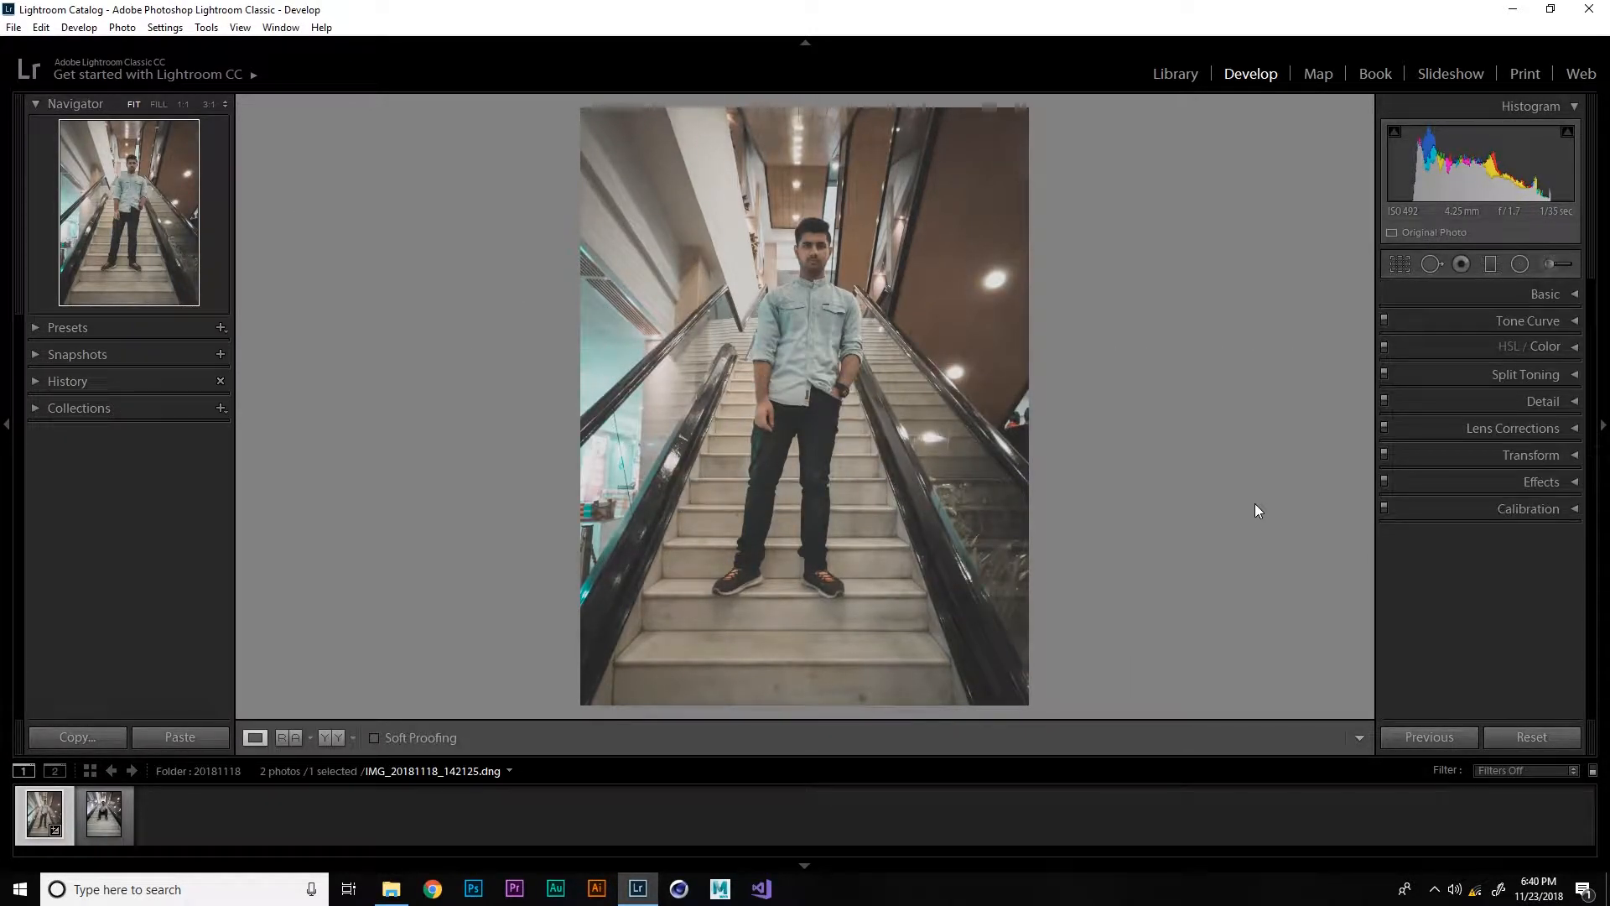
key(k)
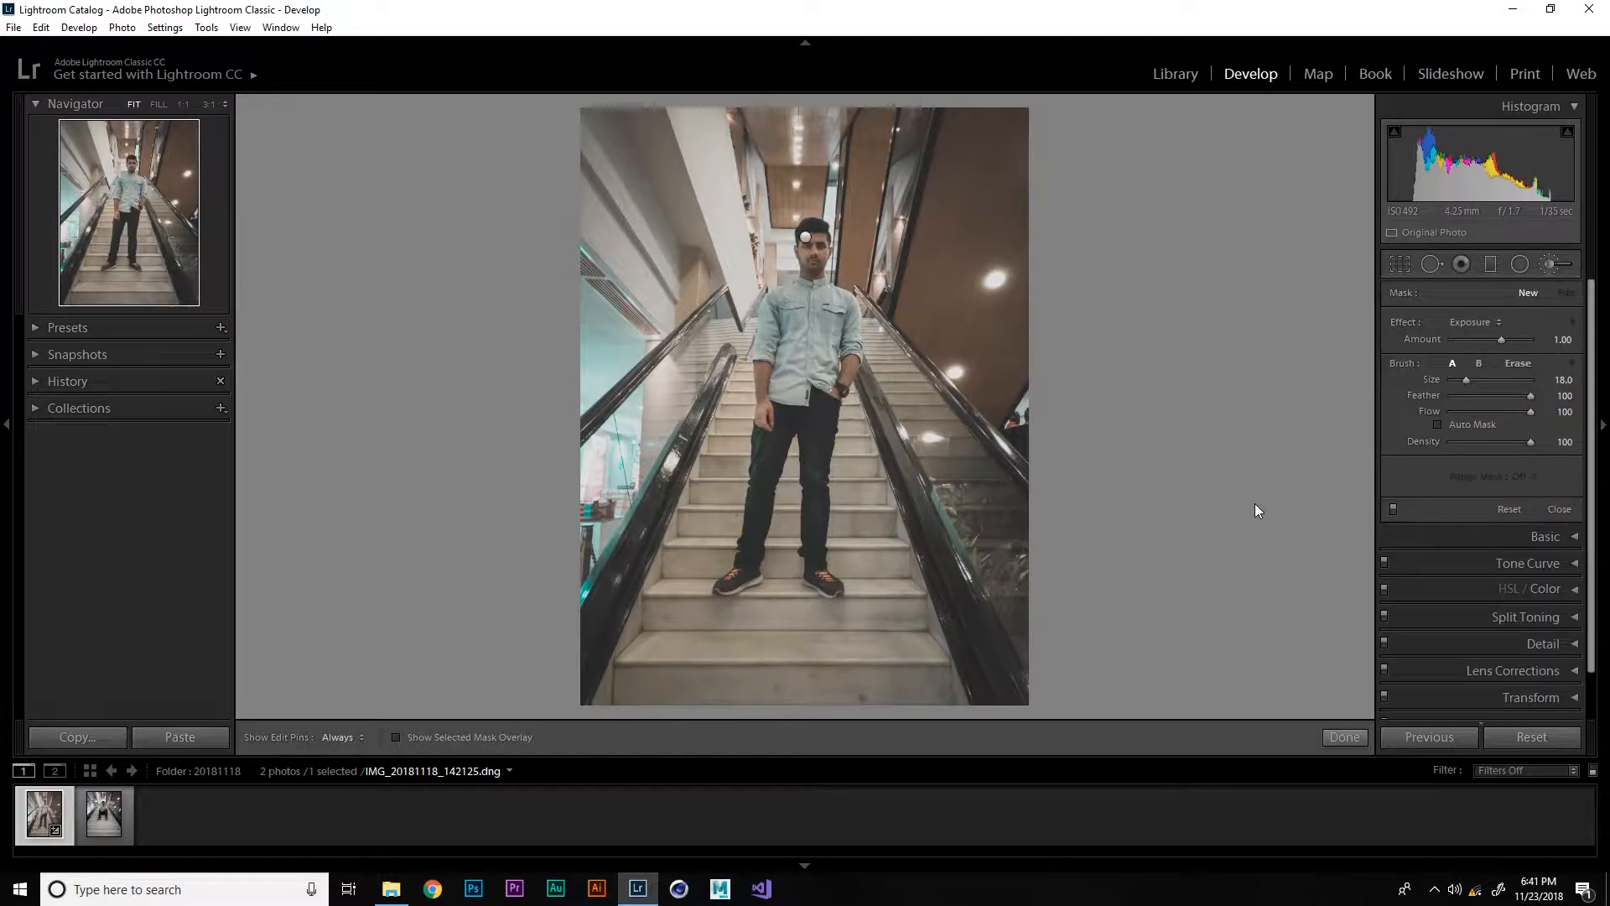
key(k)
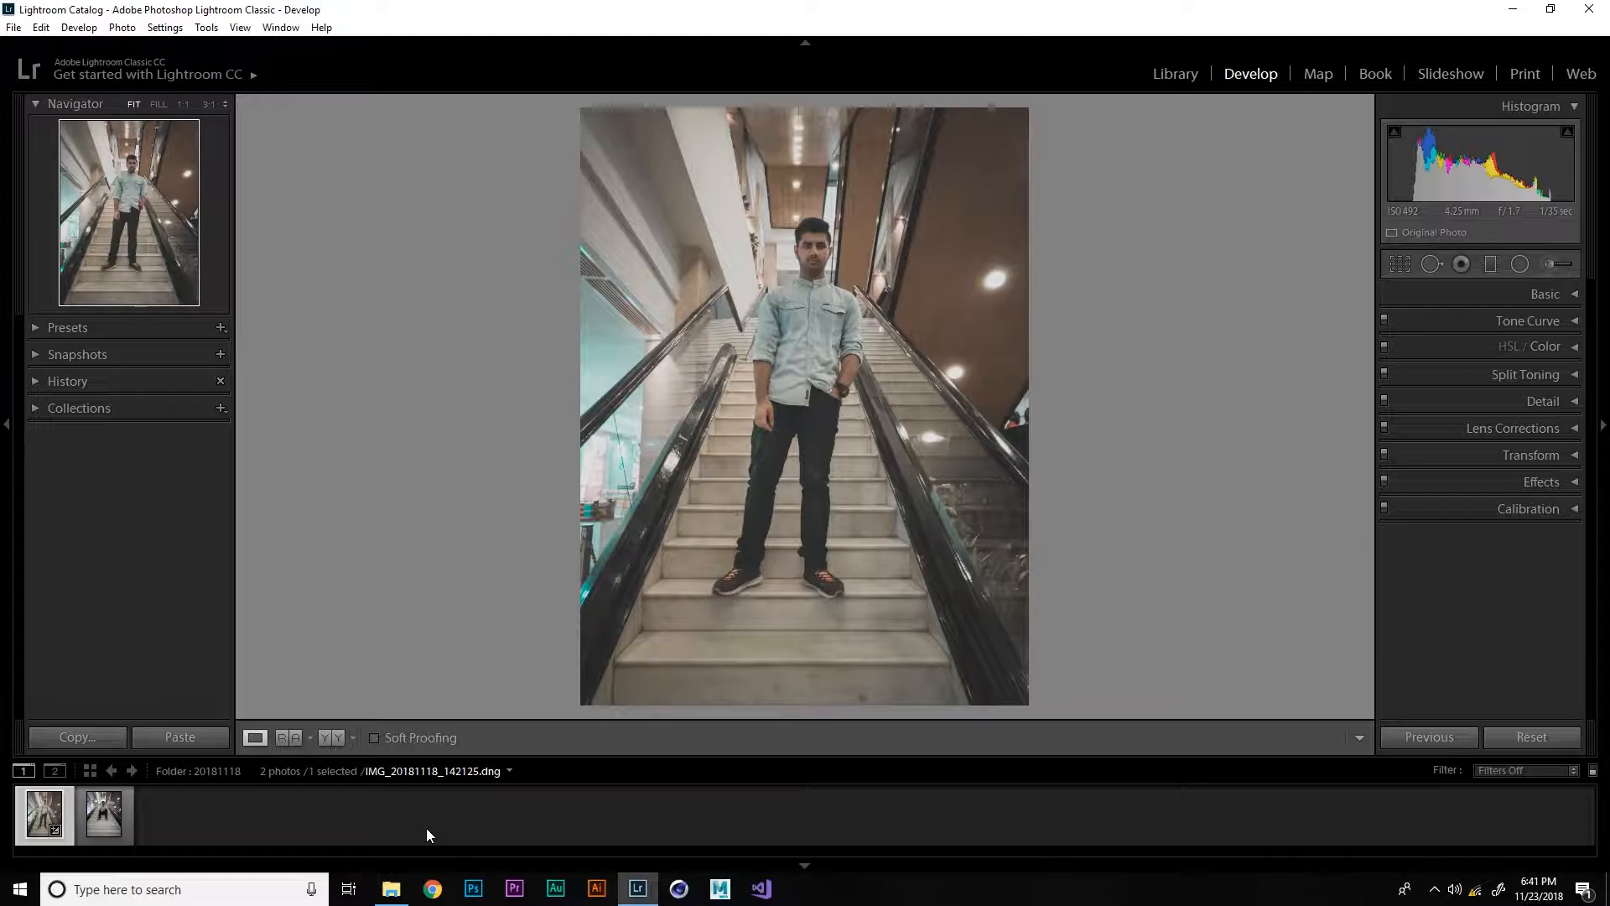
Open the export settings for the escalator photo and browse to the Photography\Final folder on drive E for its destination
right_click(44, 820)
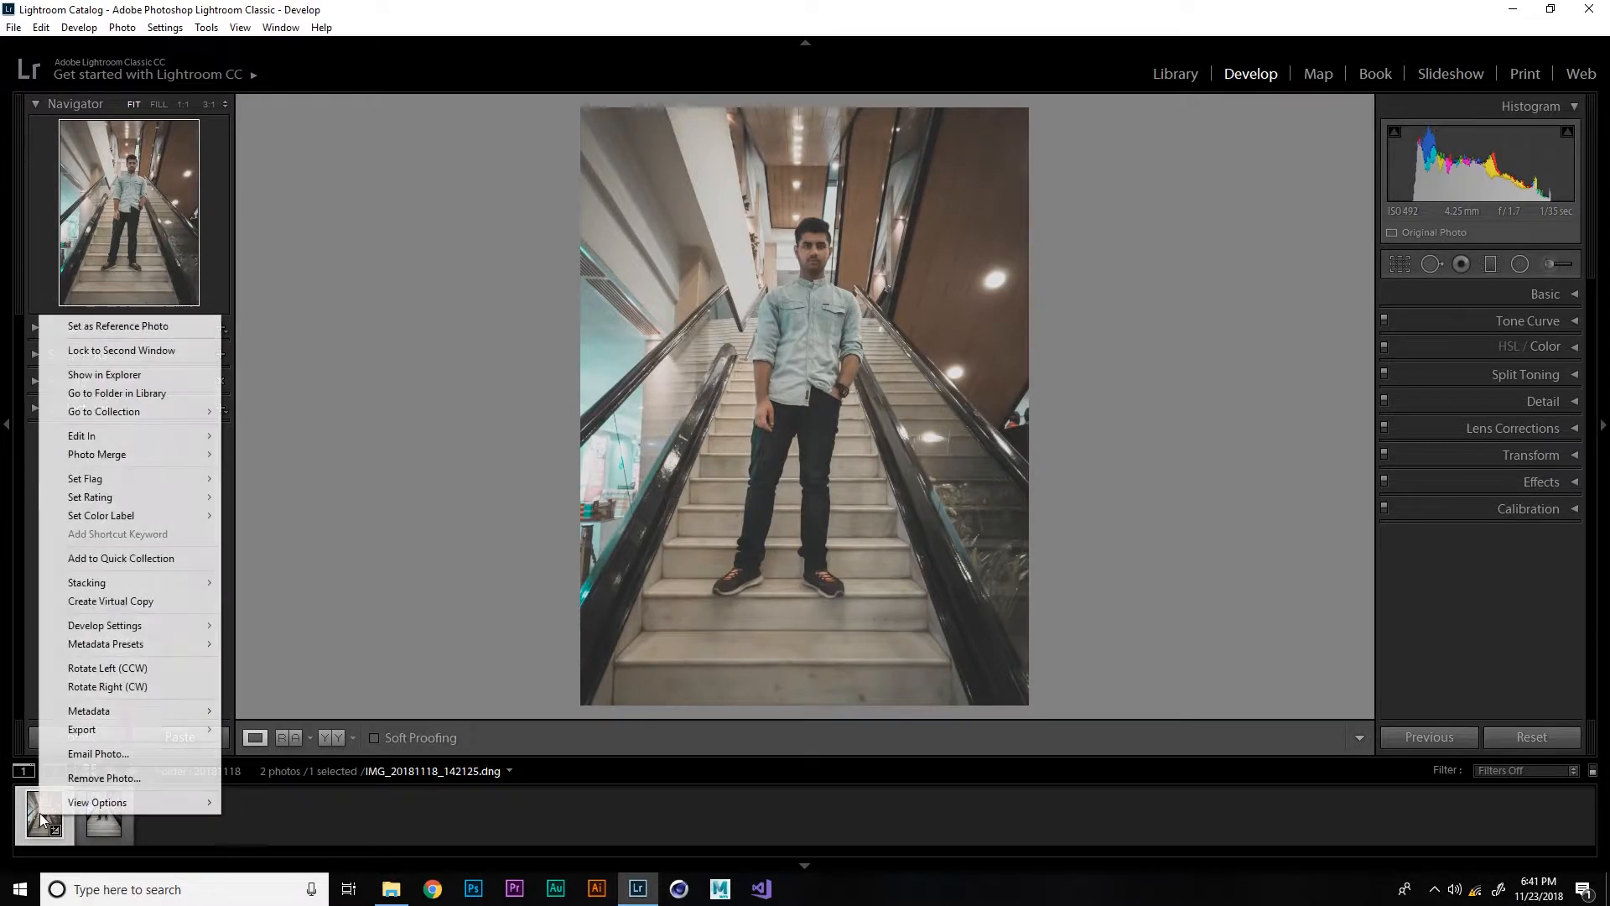
mouse_move(121, 736)
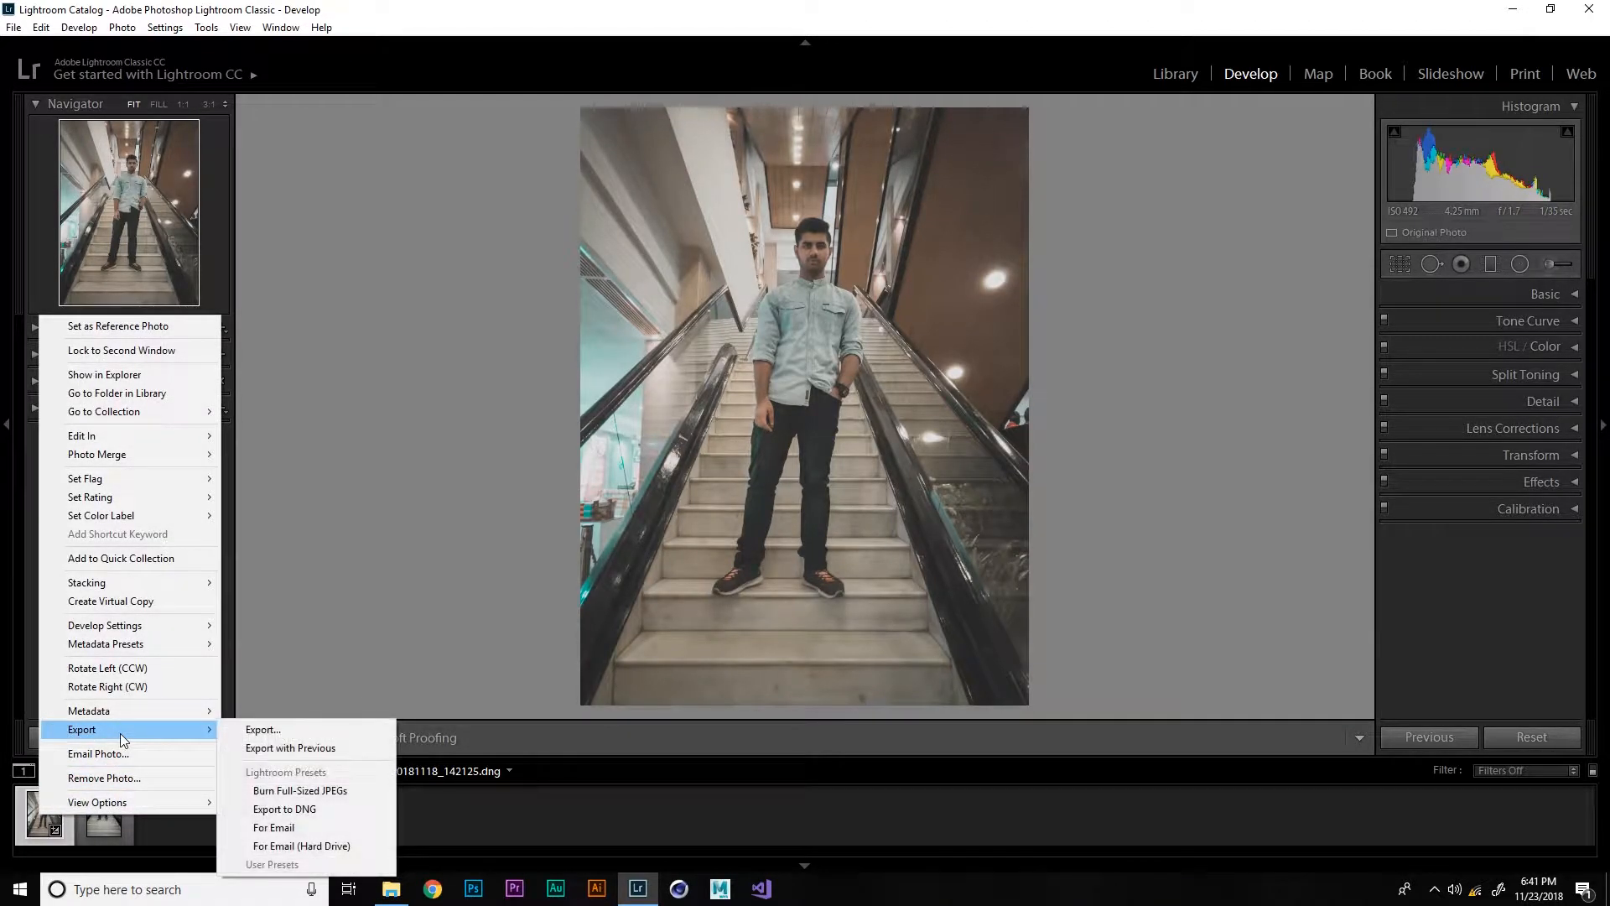
click(321, 727)
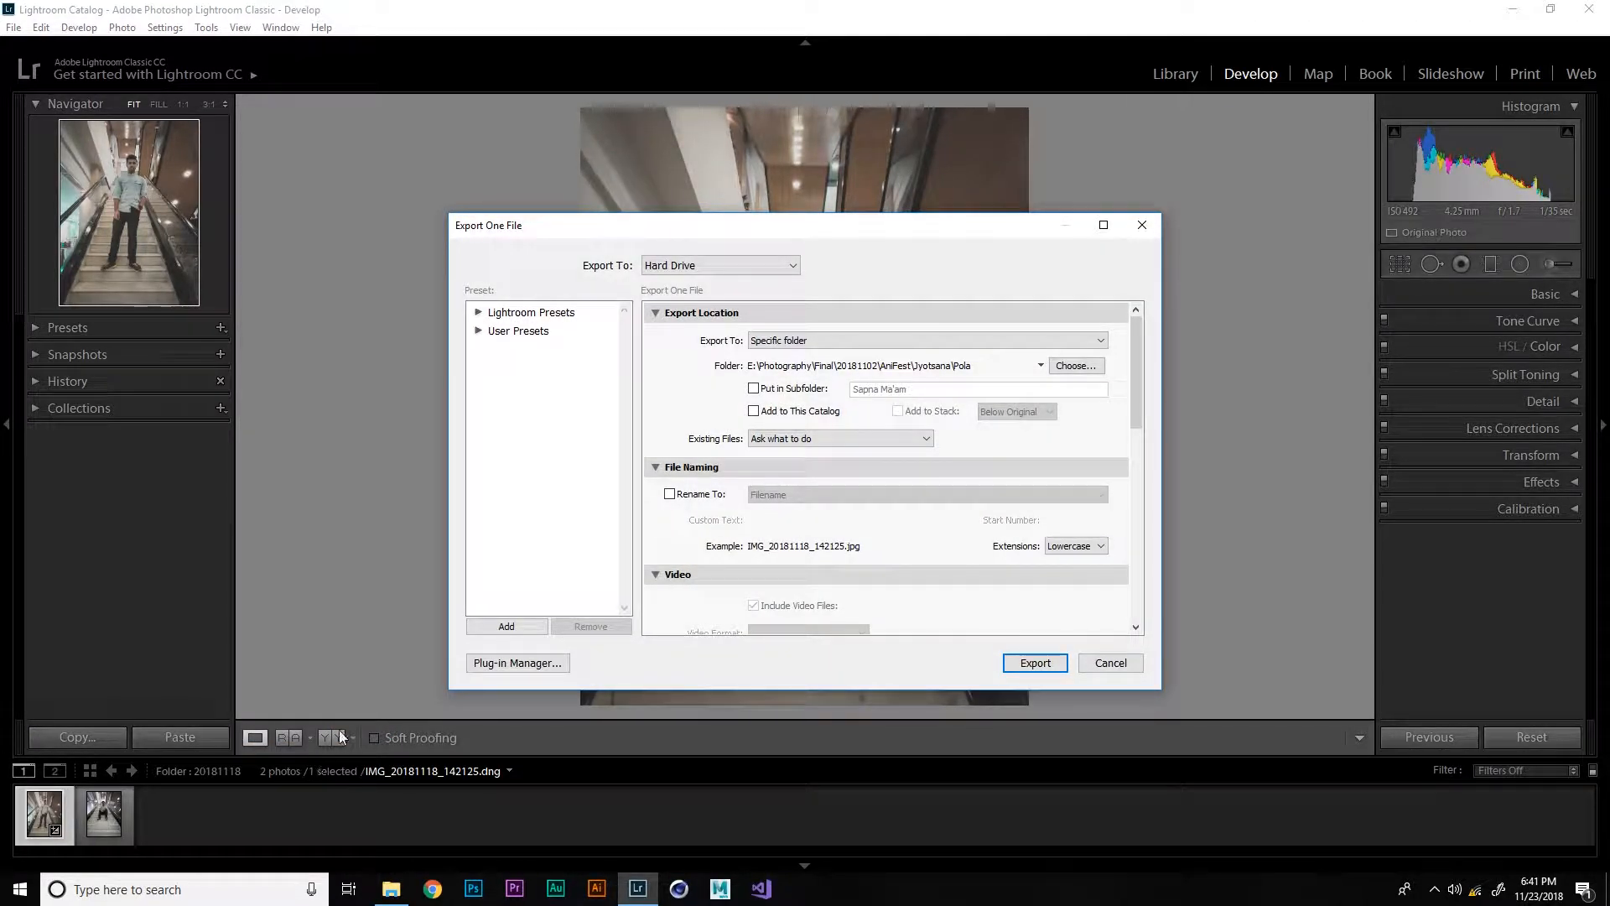
click(1078, 367)
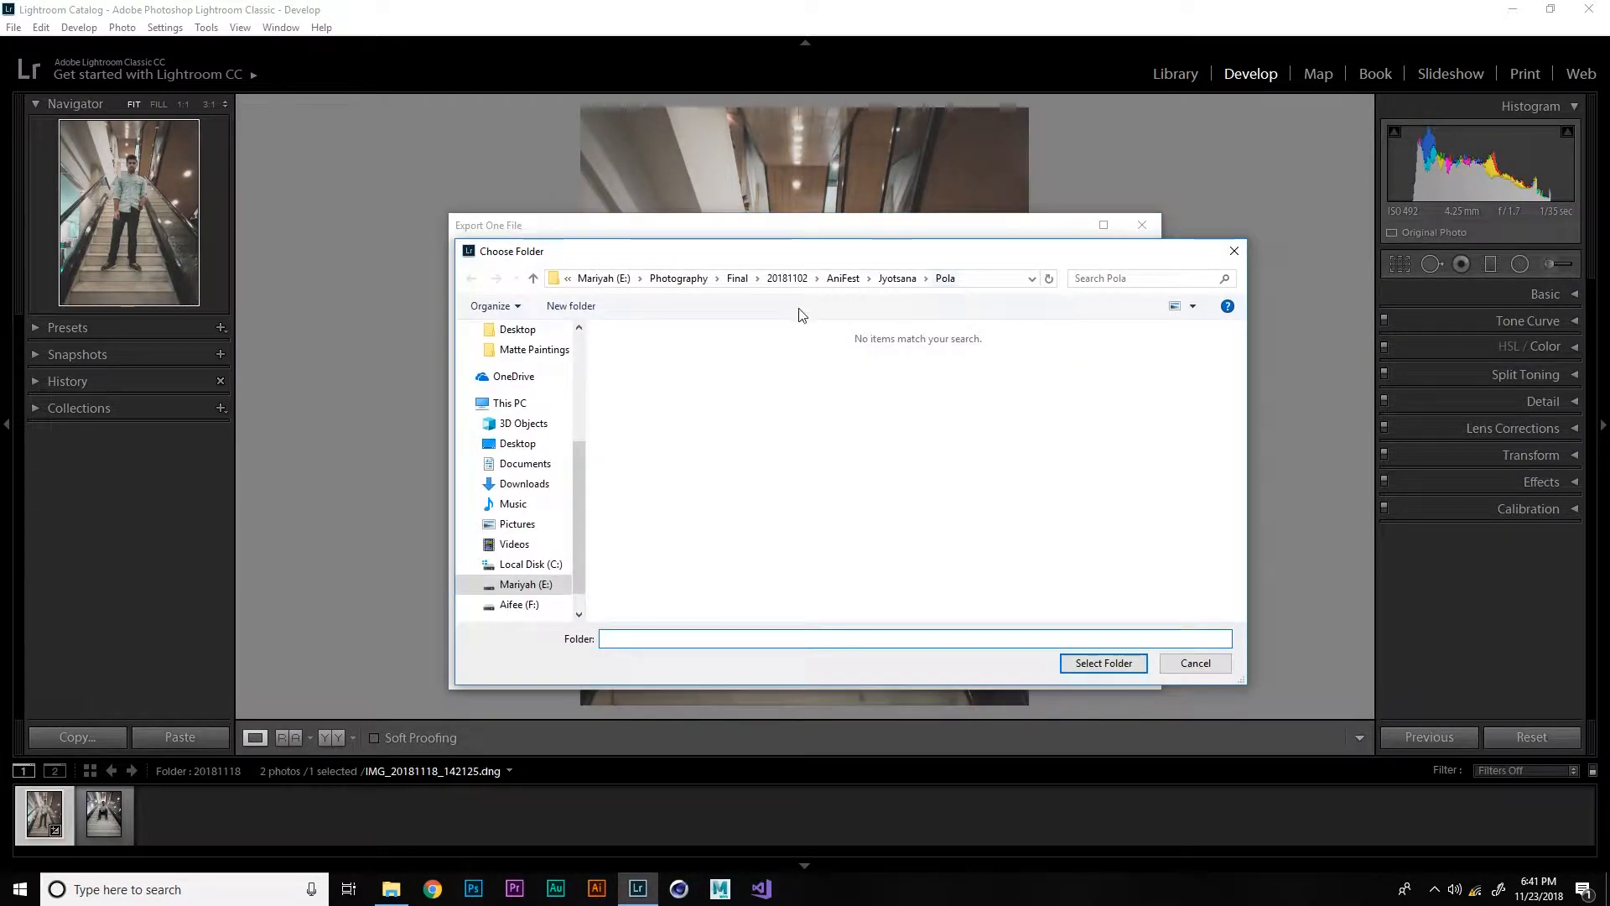
click(787, 280)
click(788, 278)
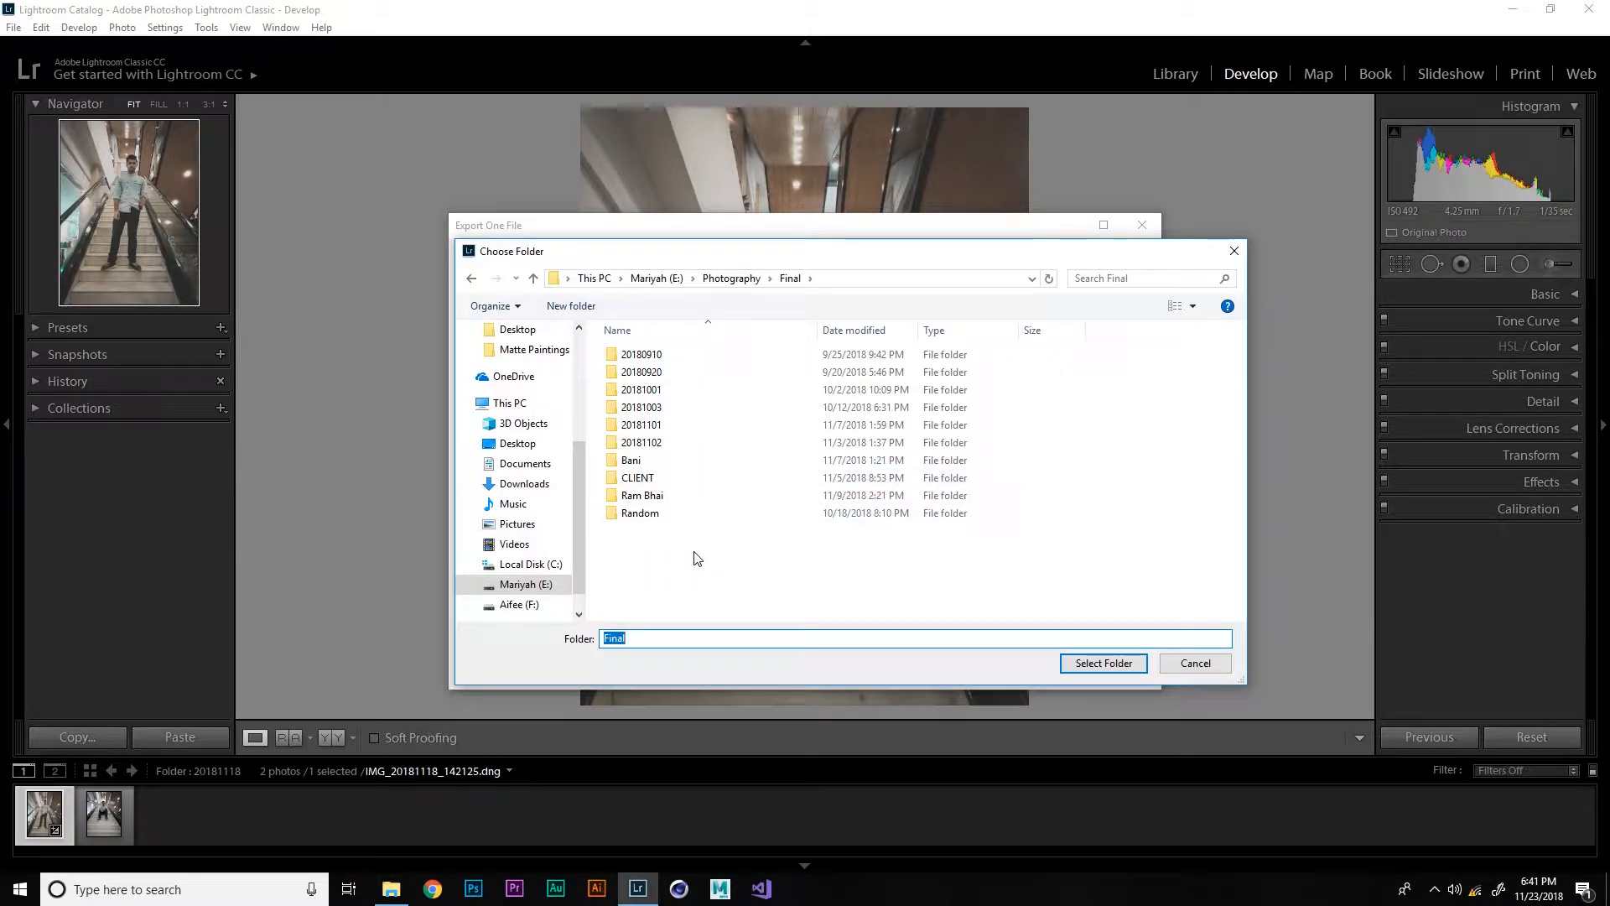
Create a folder named 20181118 inside Final and choose it as the export destination
key(ctrl+shift+n)
text(20108)
key(BackSpace)
key(BackSpace)
text(98)
key(BackSpace)
text(811)
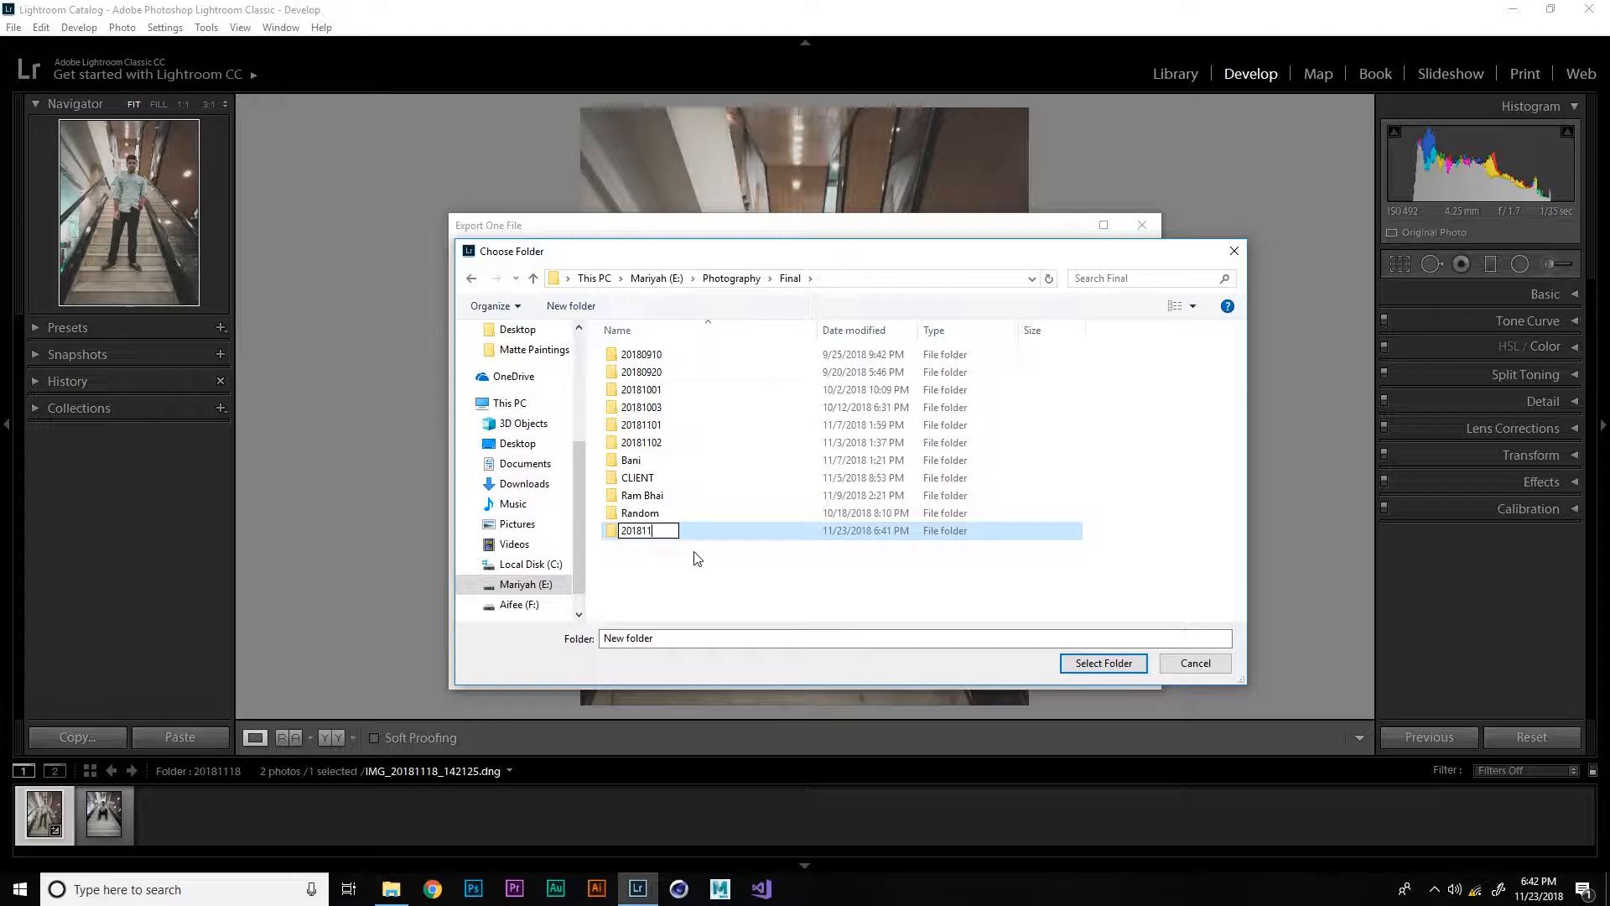
text(018)
key(Return)
key(Return)
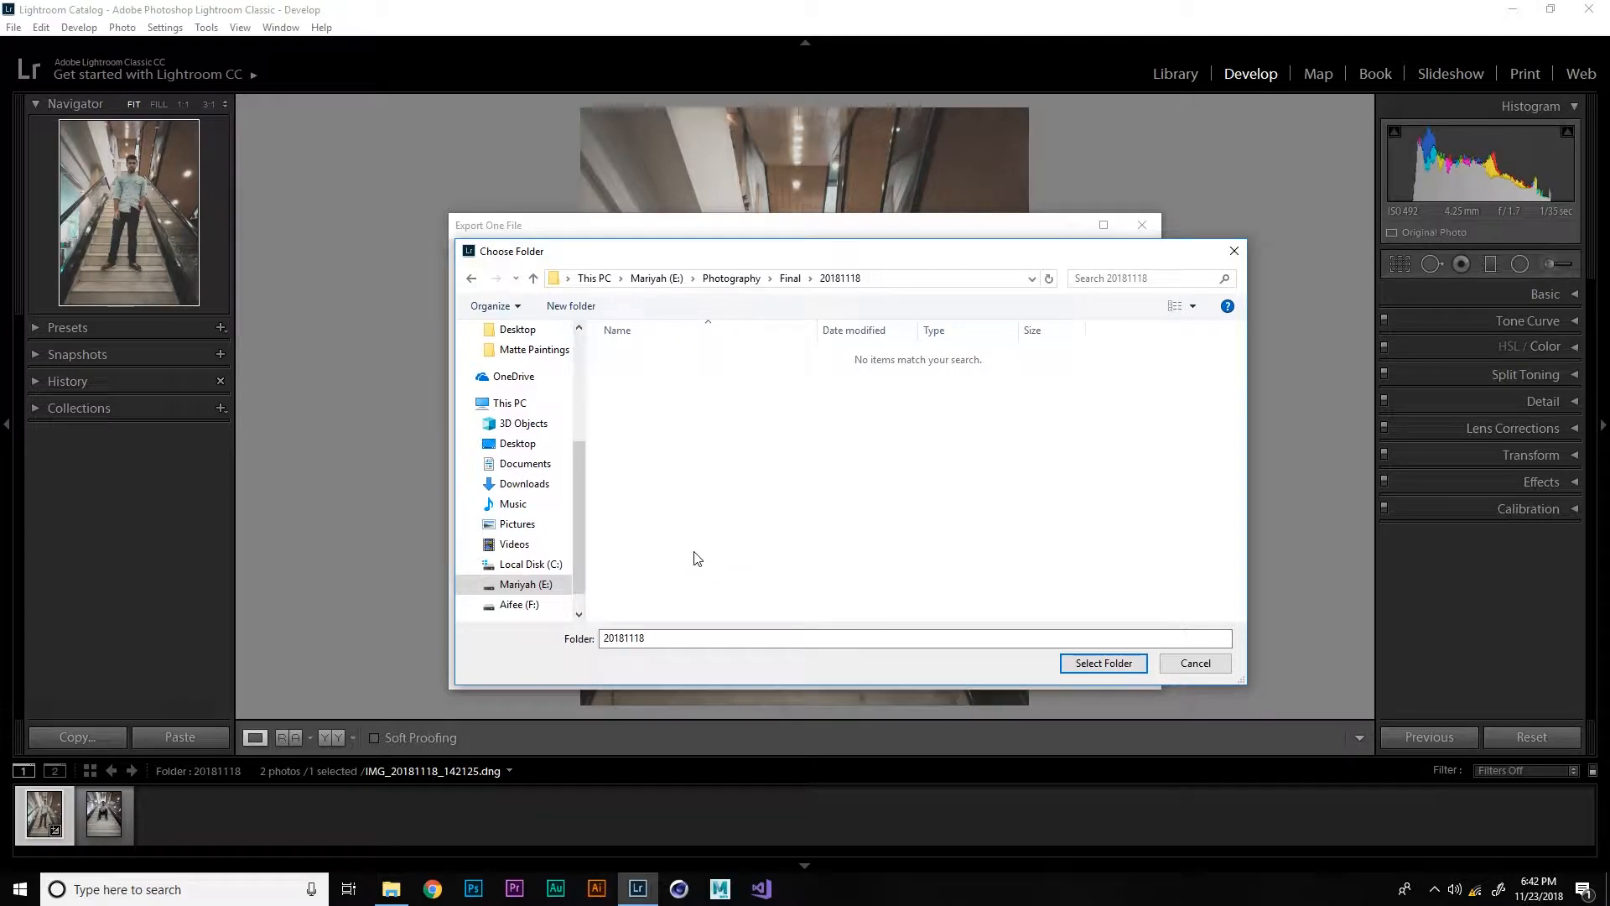
click(1090, 663)
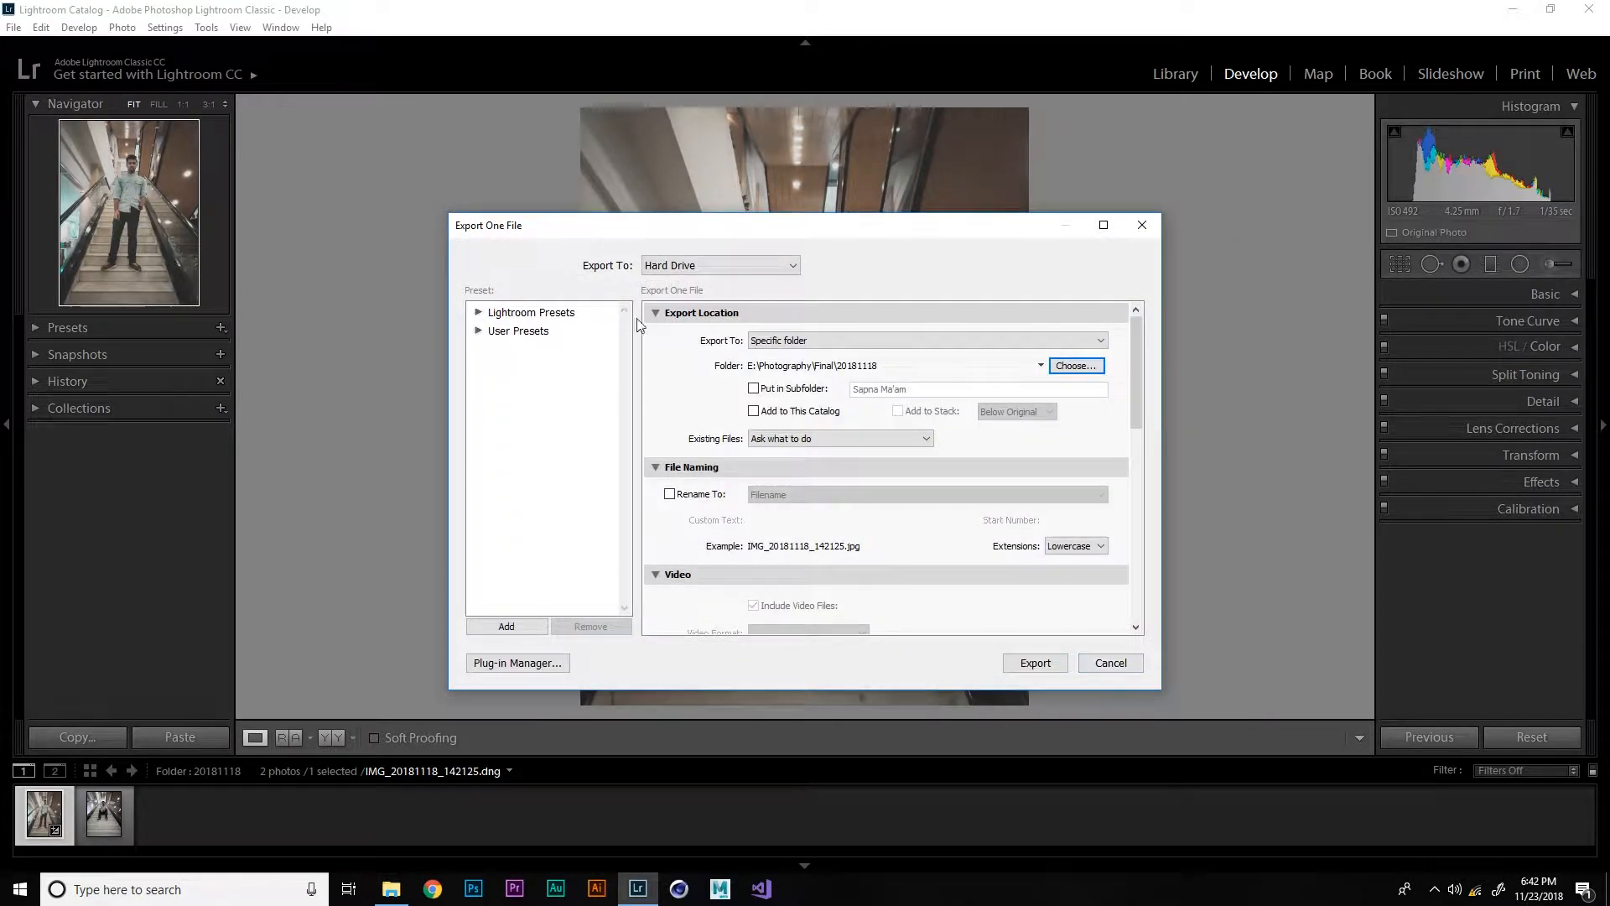
Put the export in a subfolder named with the subject's first name and export the photo
click(757, 389)
key(Tab)
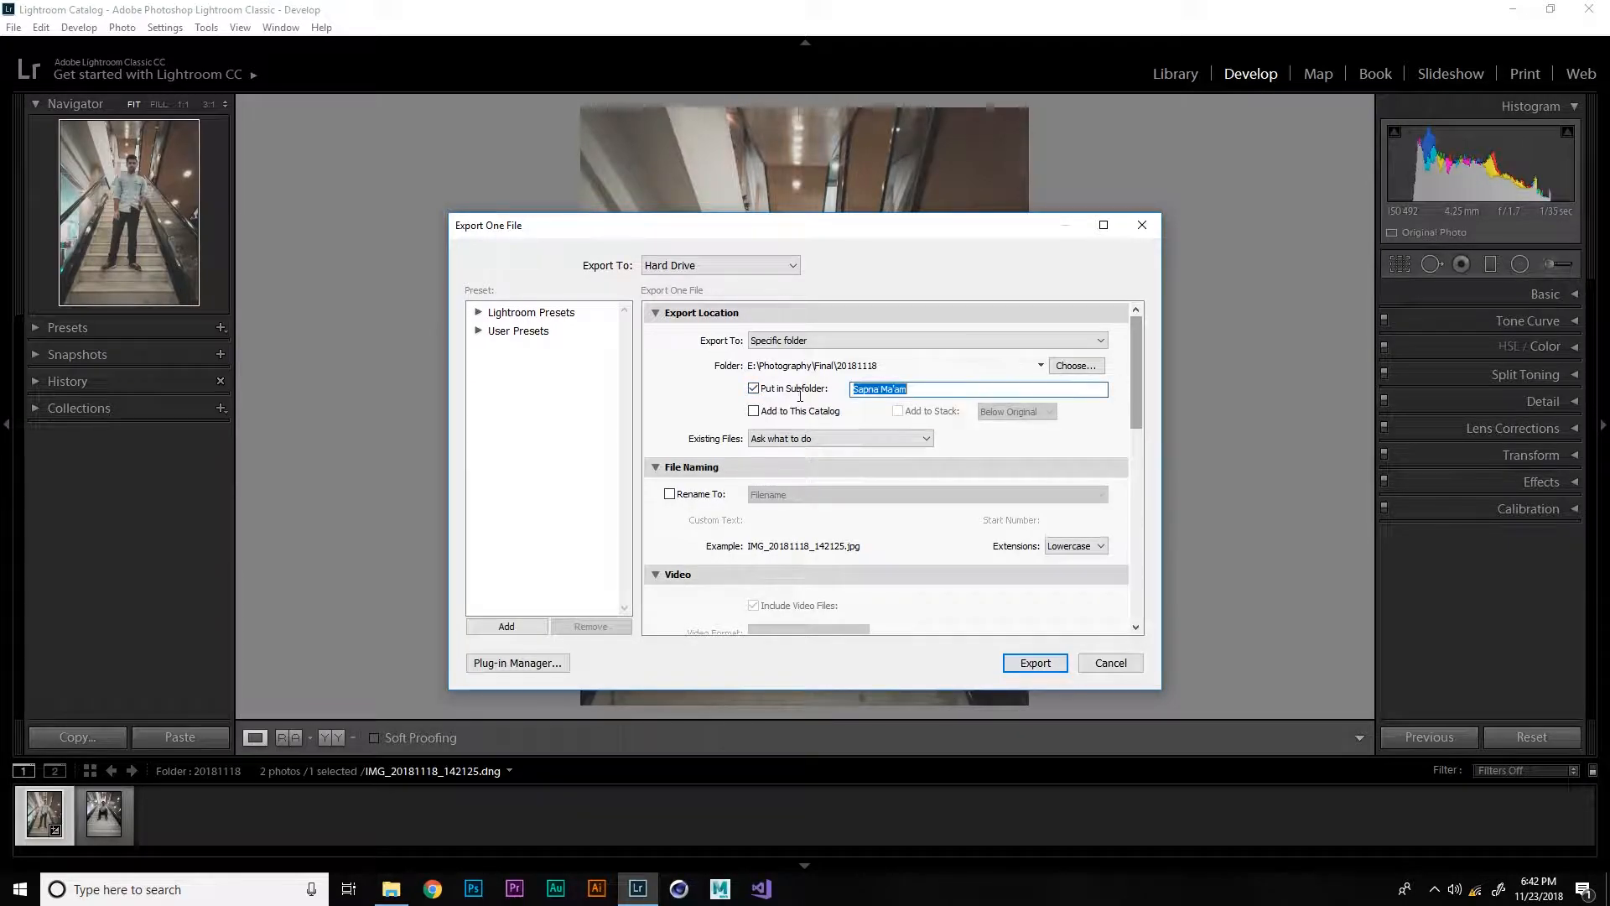
text(Rishabh)
key(Return)
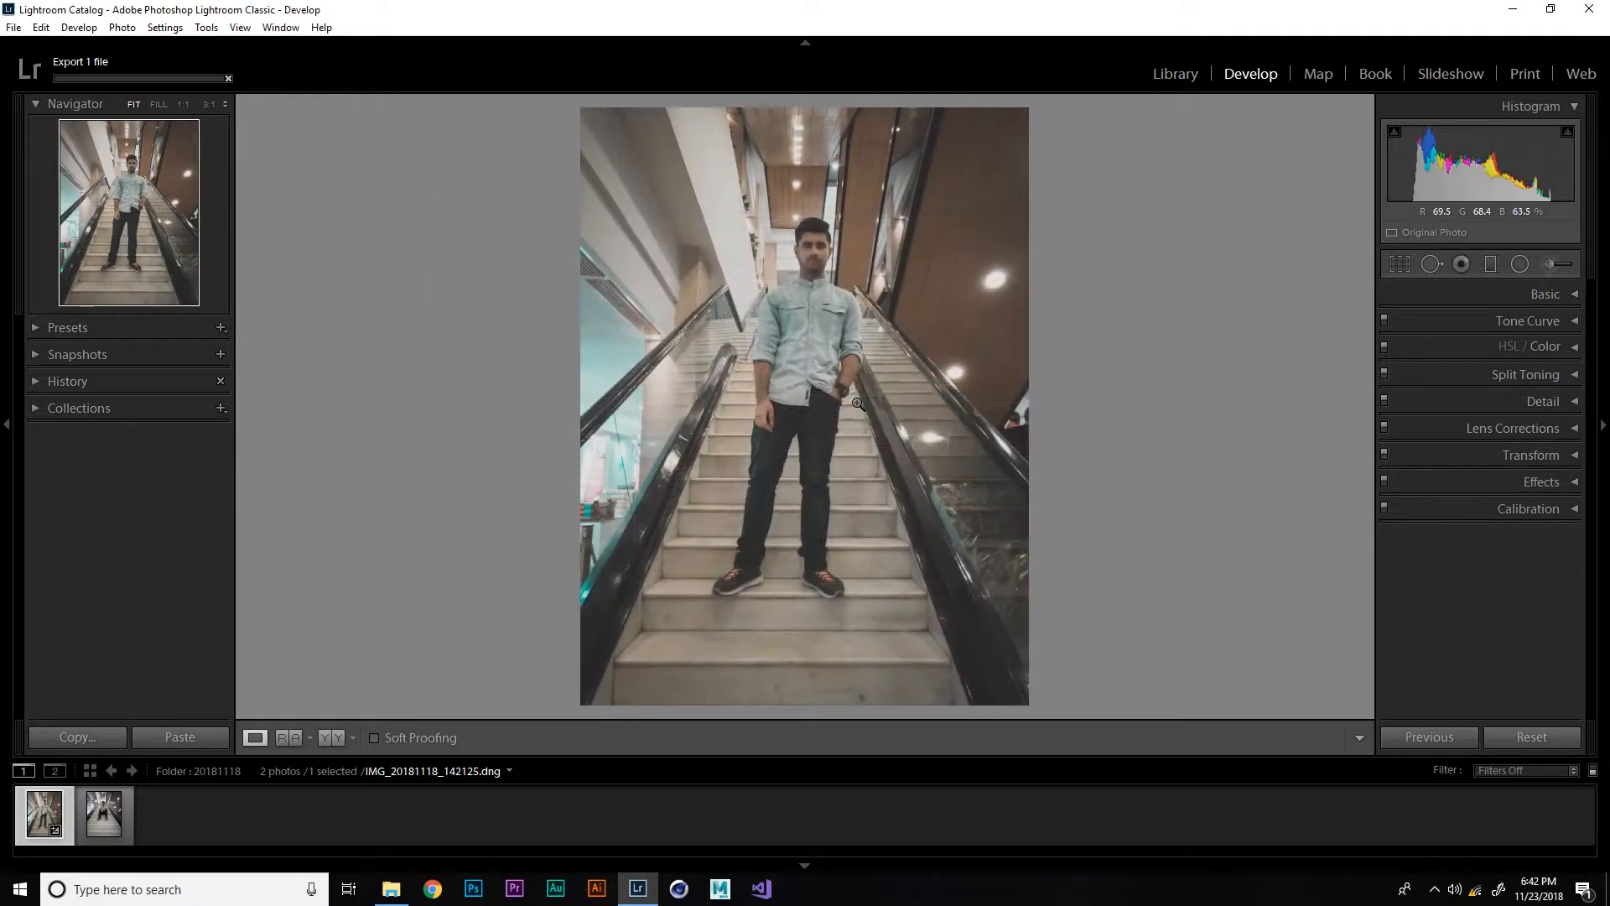
Reopen the photo's export settings and rename the file with a Custom Name of the subject's first name followed by "_Vigyan Bhawan"
right_click(39, 807)
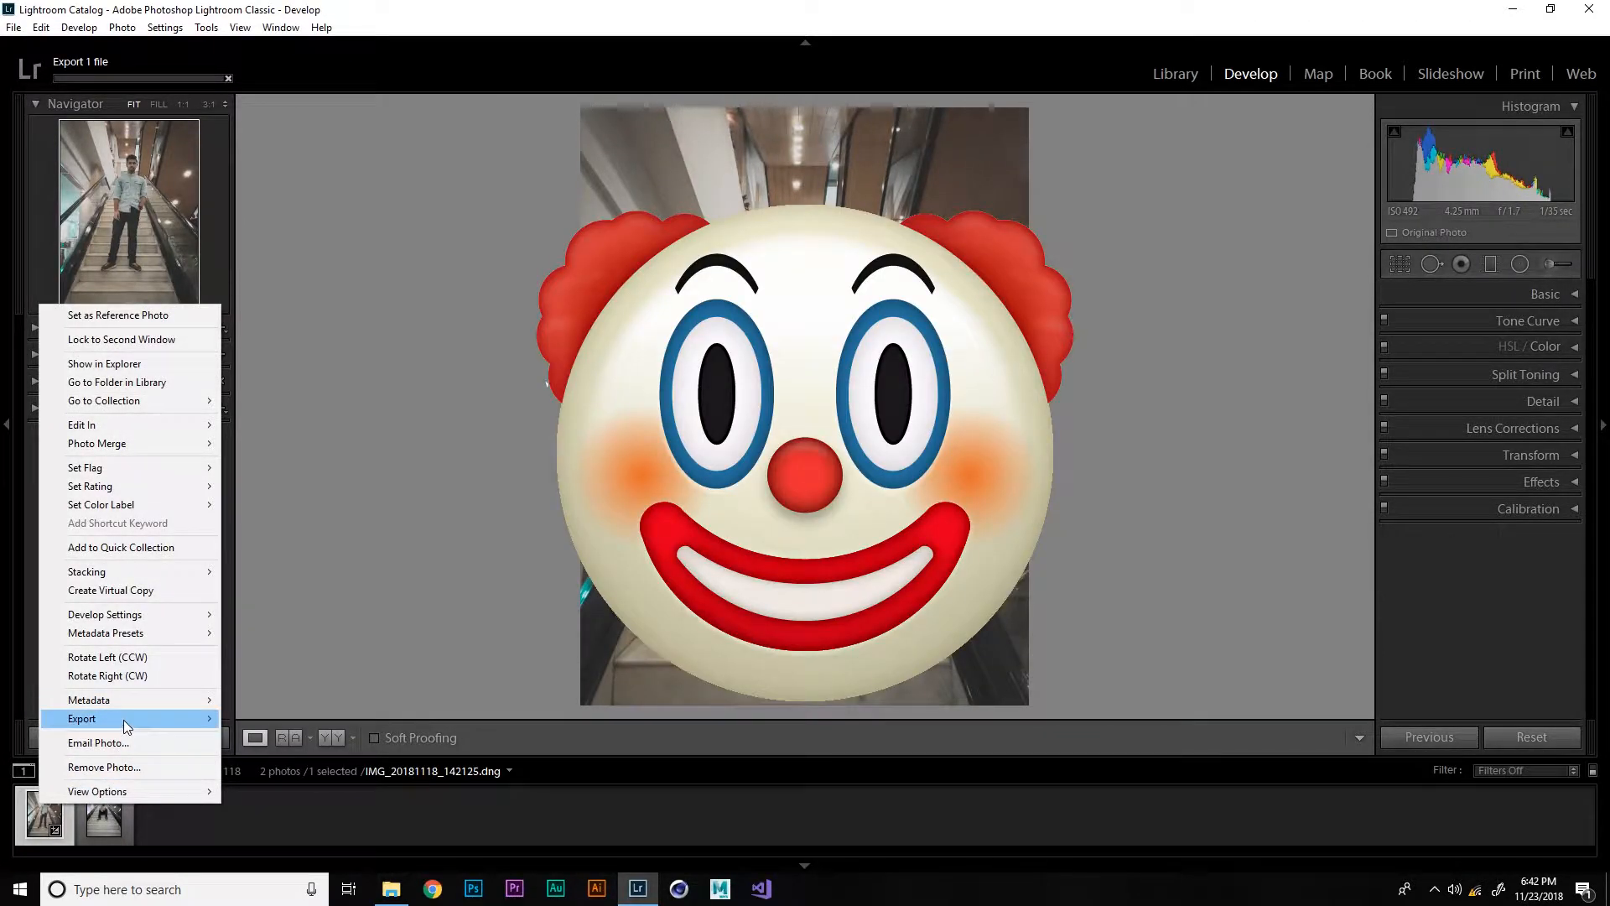
mouse_move(124, 719)
click(249, 715)
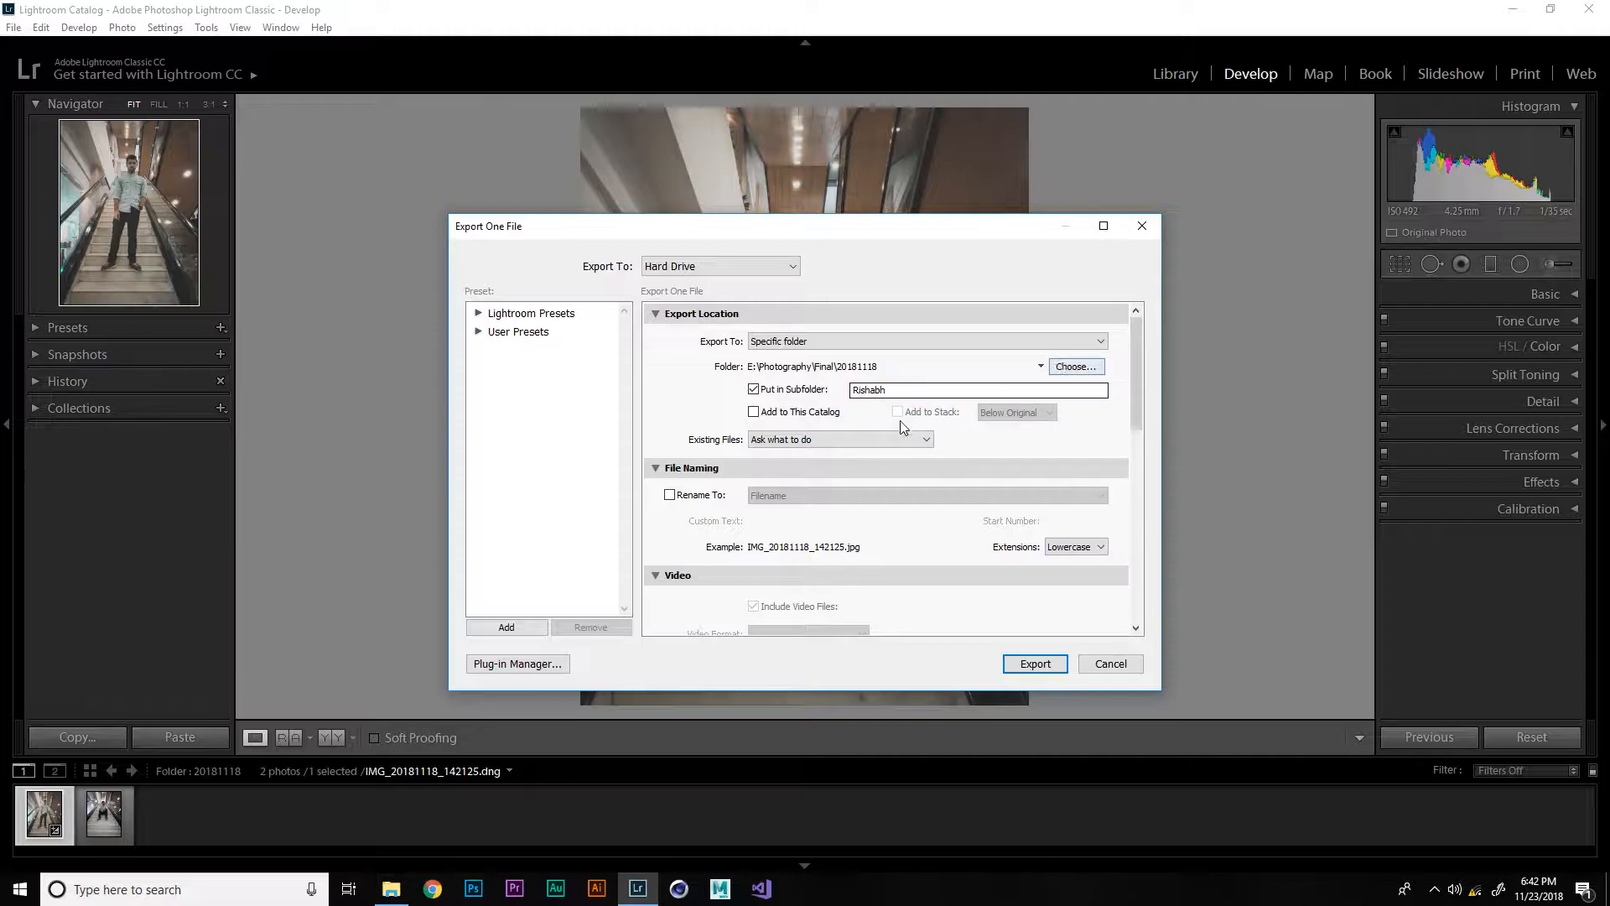
click(895, 445)
click(686, 501)
click(818, 500)
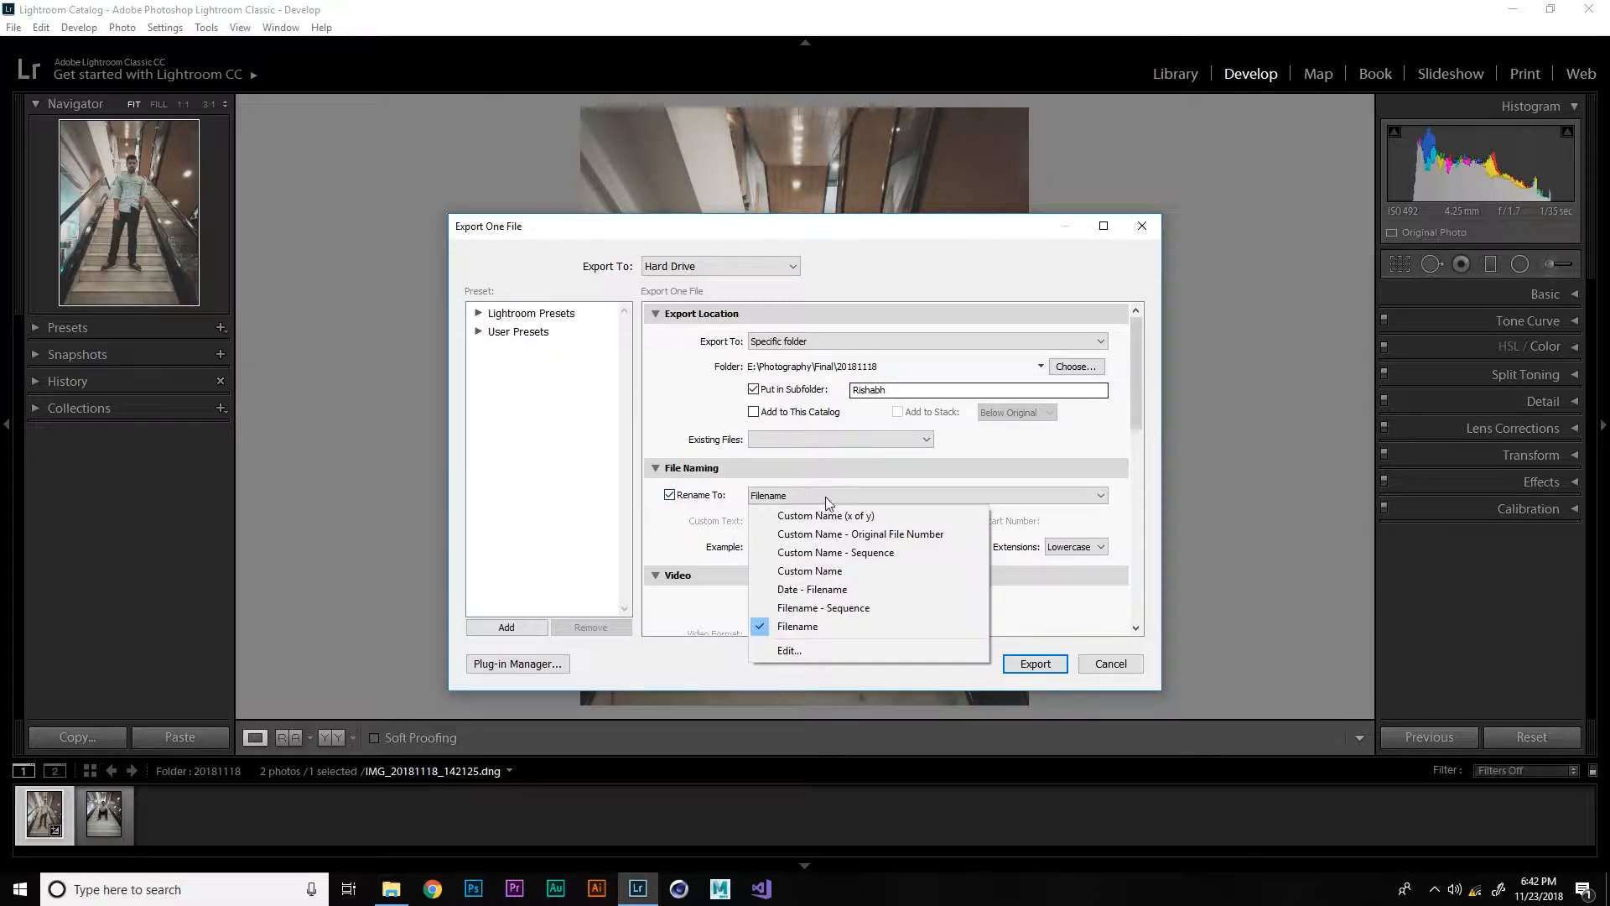
click(830, 572)
click(820, 522)
text(Rishabh)
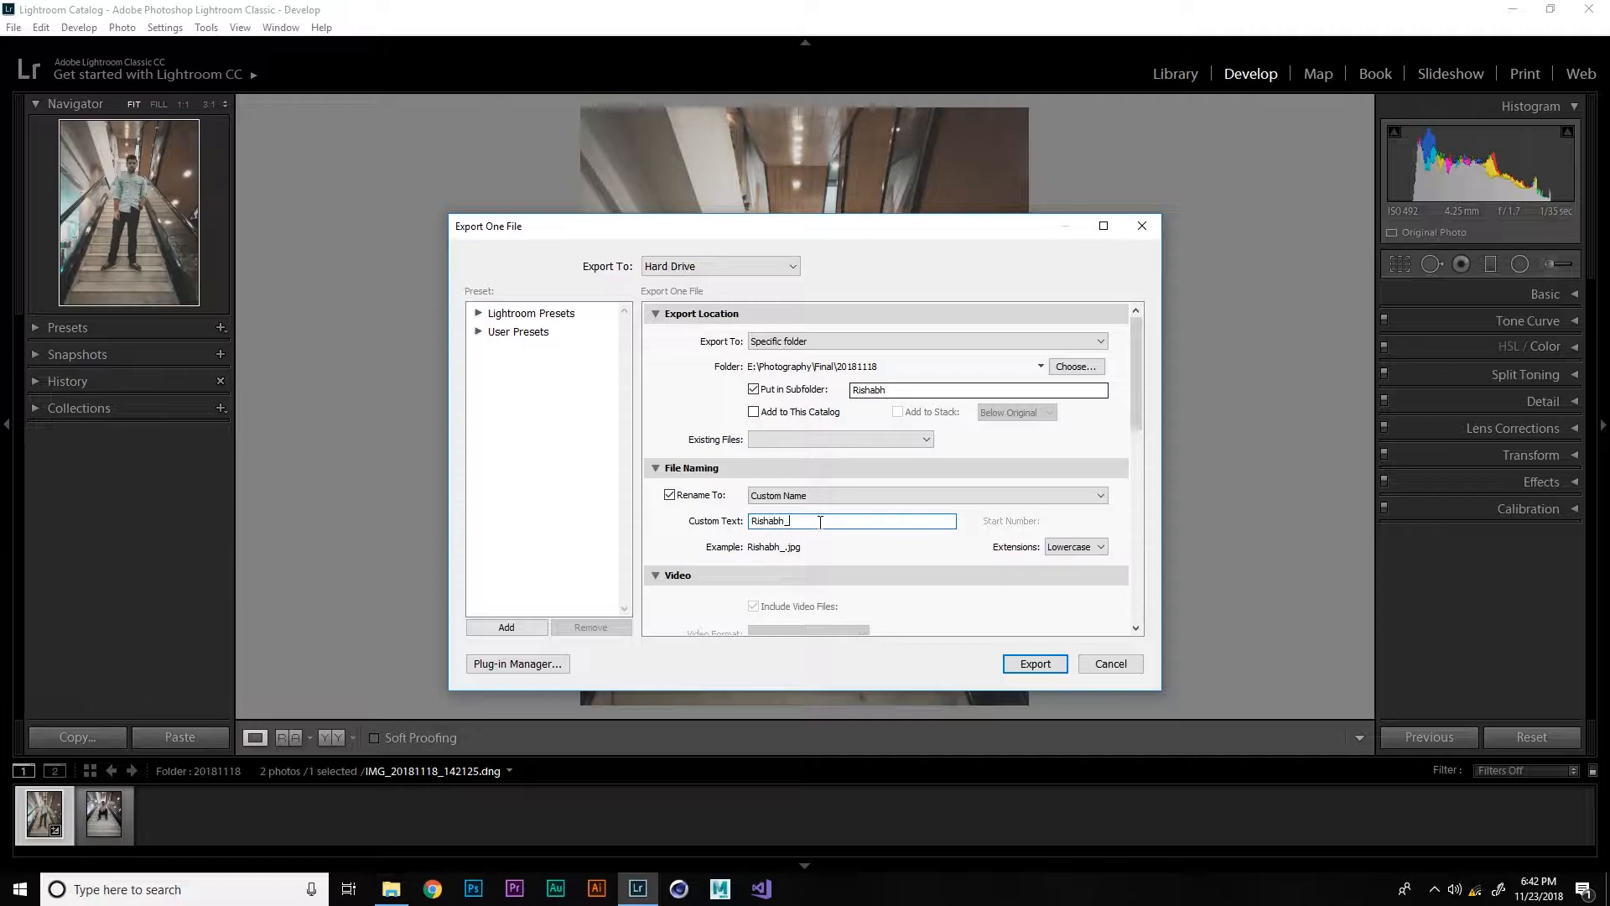
text(_Vigyan Bhawan)
Check the letter-case options for the exported file's extension and keep Lowercase
scroll(1137, 414, down, 3)
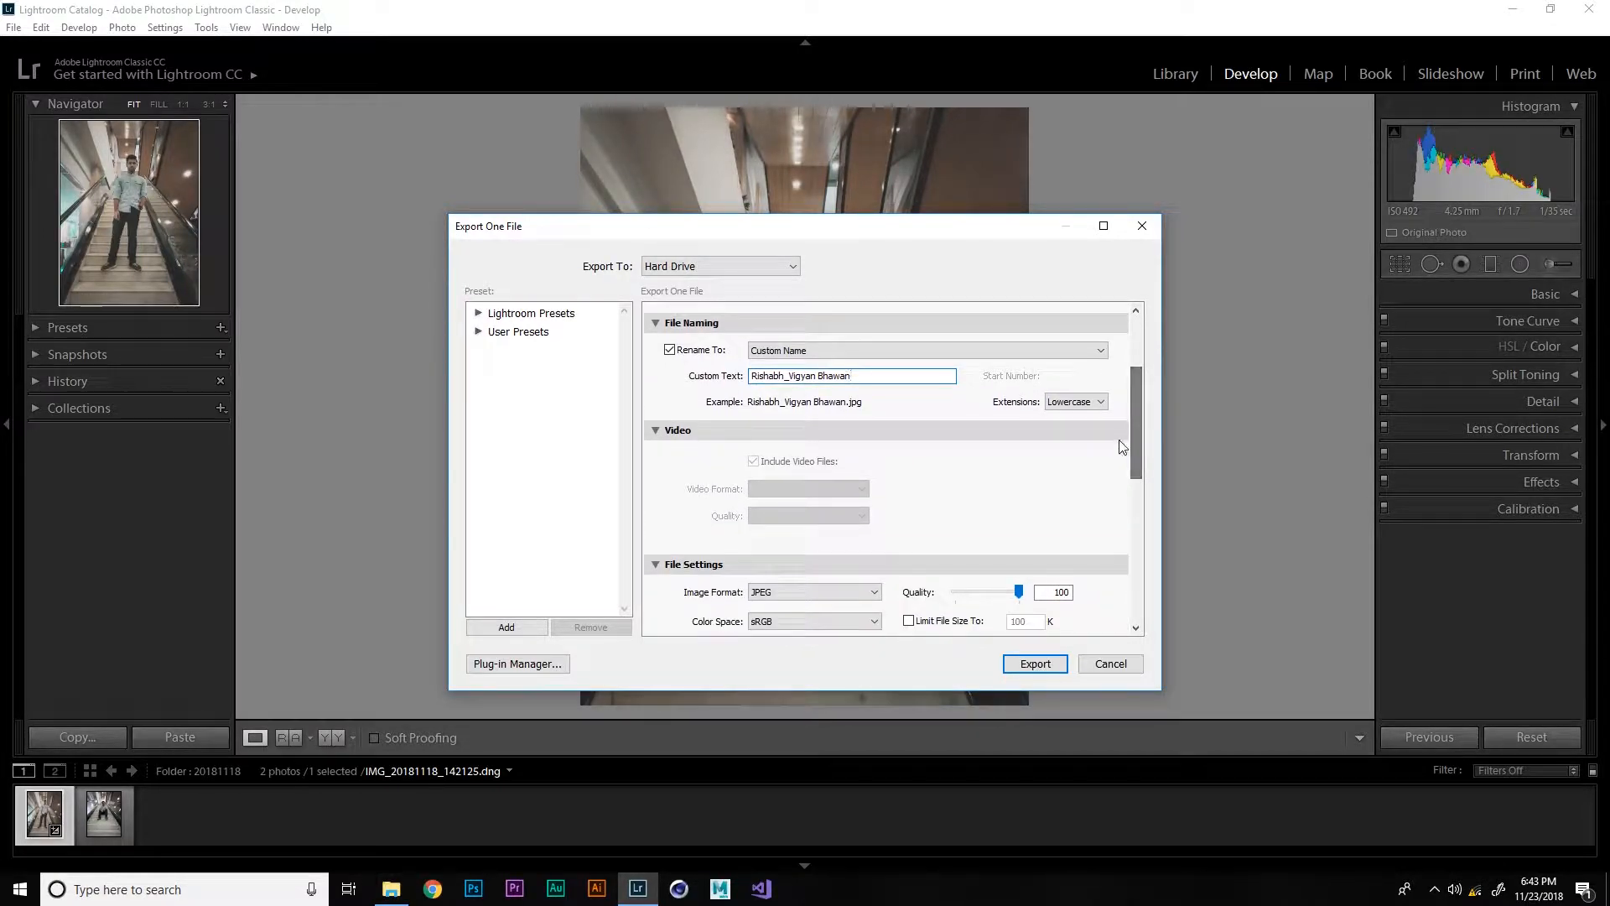
click(1088, 409)
click(1088, 409)
click(1087, 409)
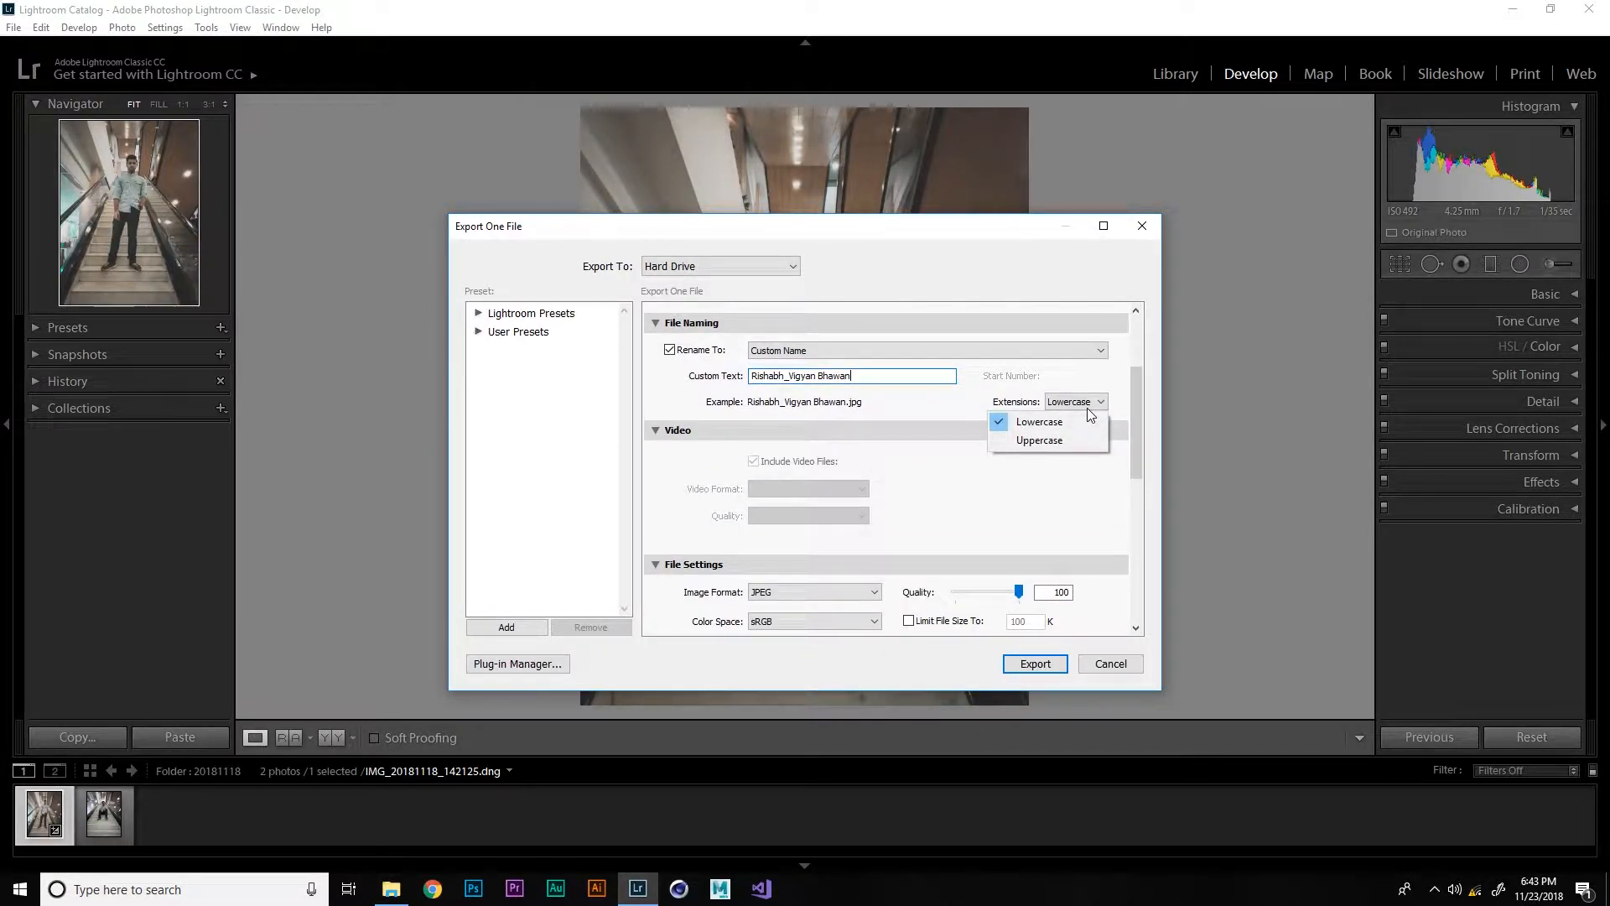
click(920, 473)
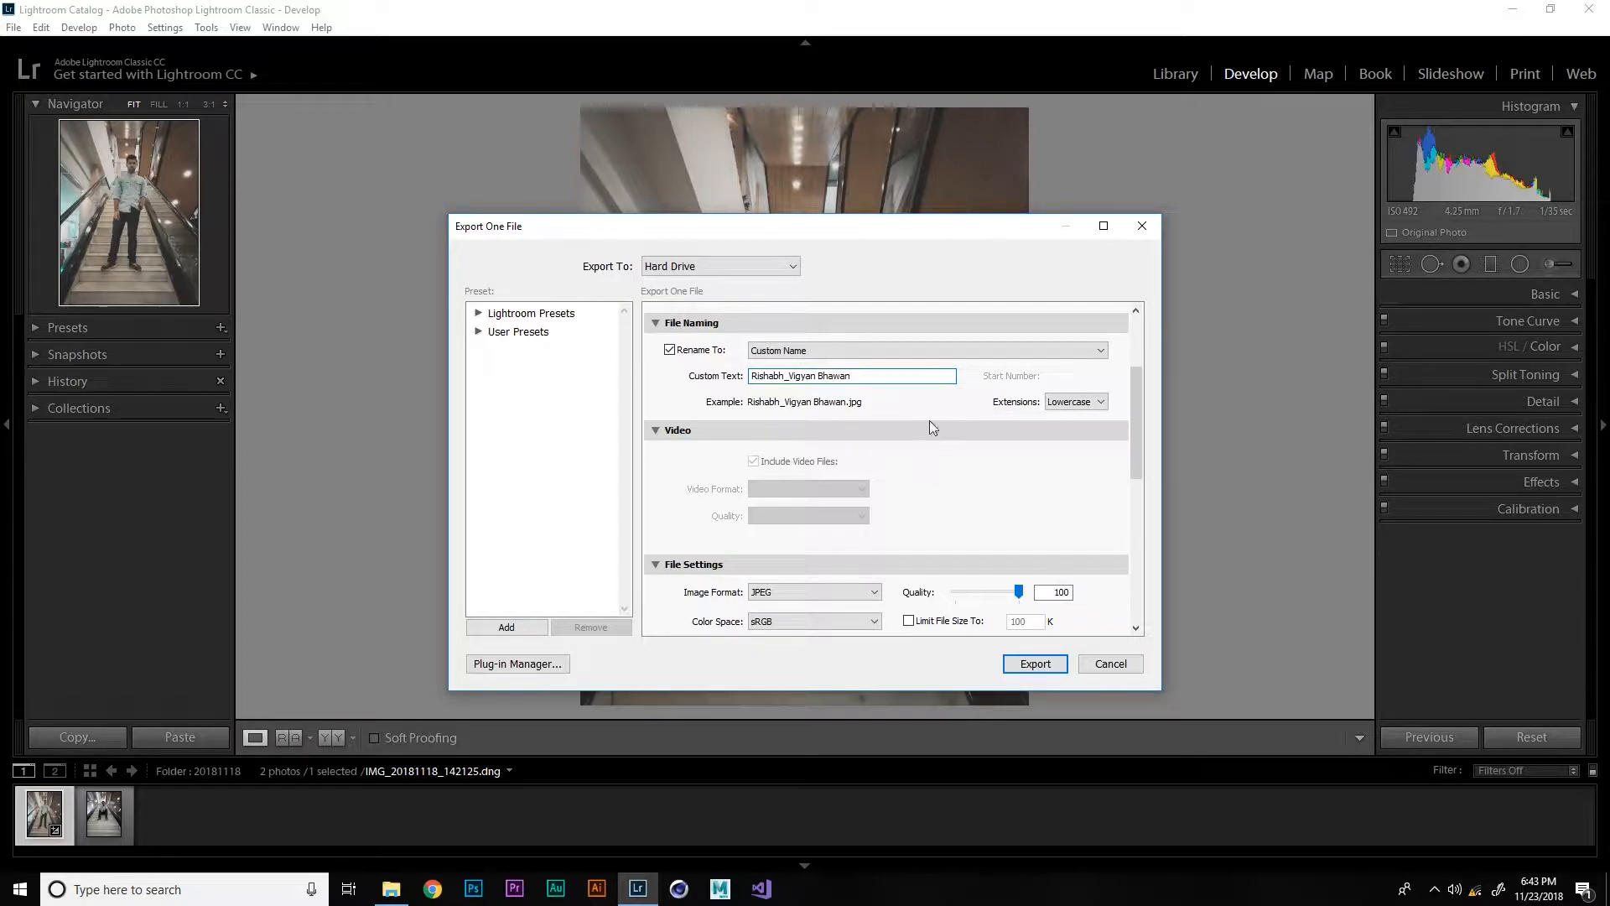
Keep JPEG and sRGB in the file settings, and switch the file size limit on and back off
drag(1139, 419, 1132, 480)
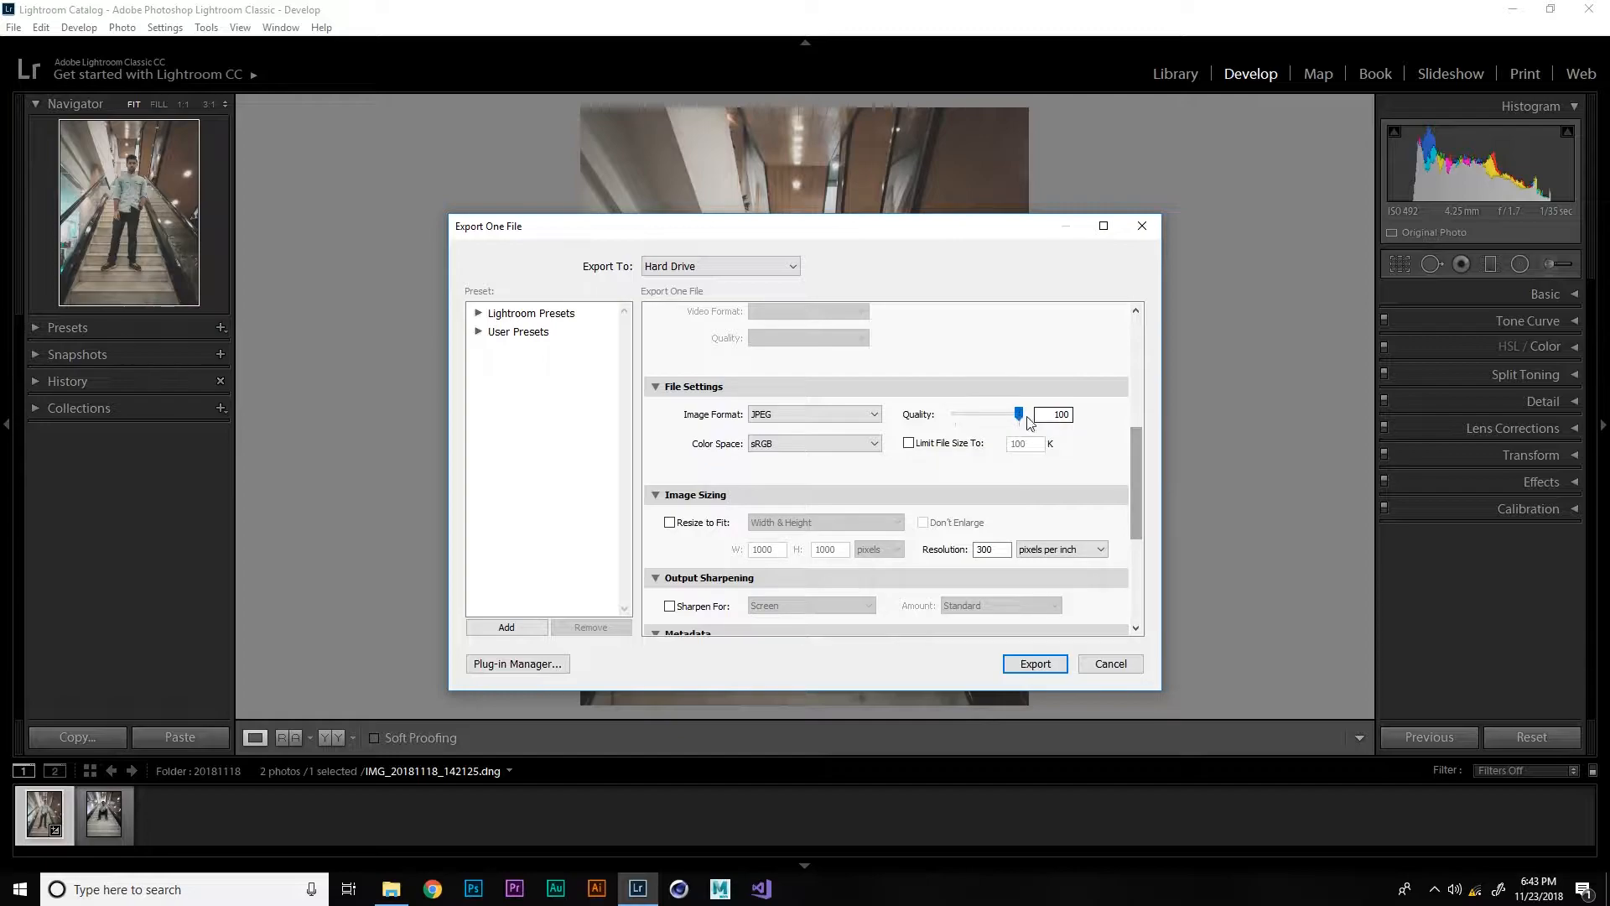
click(843, 412)
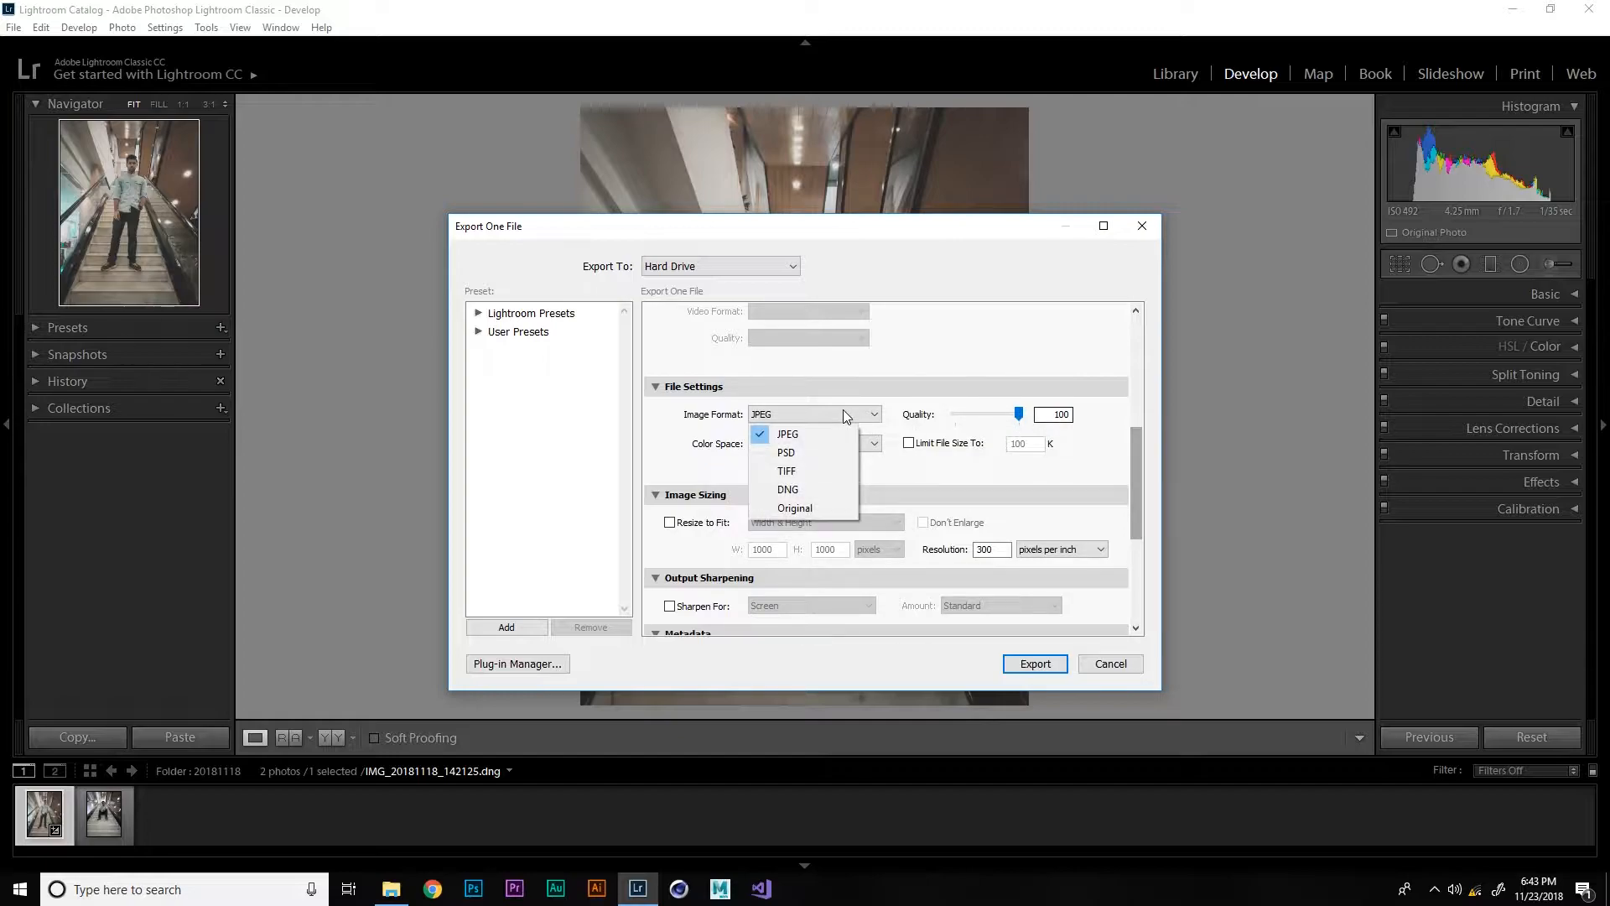
click(806, 436)
click(804, 445)
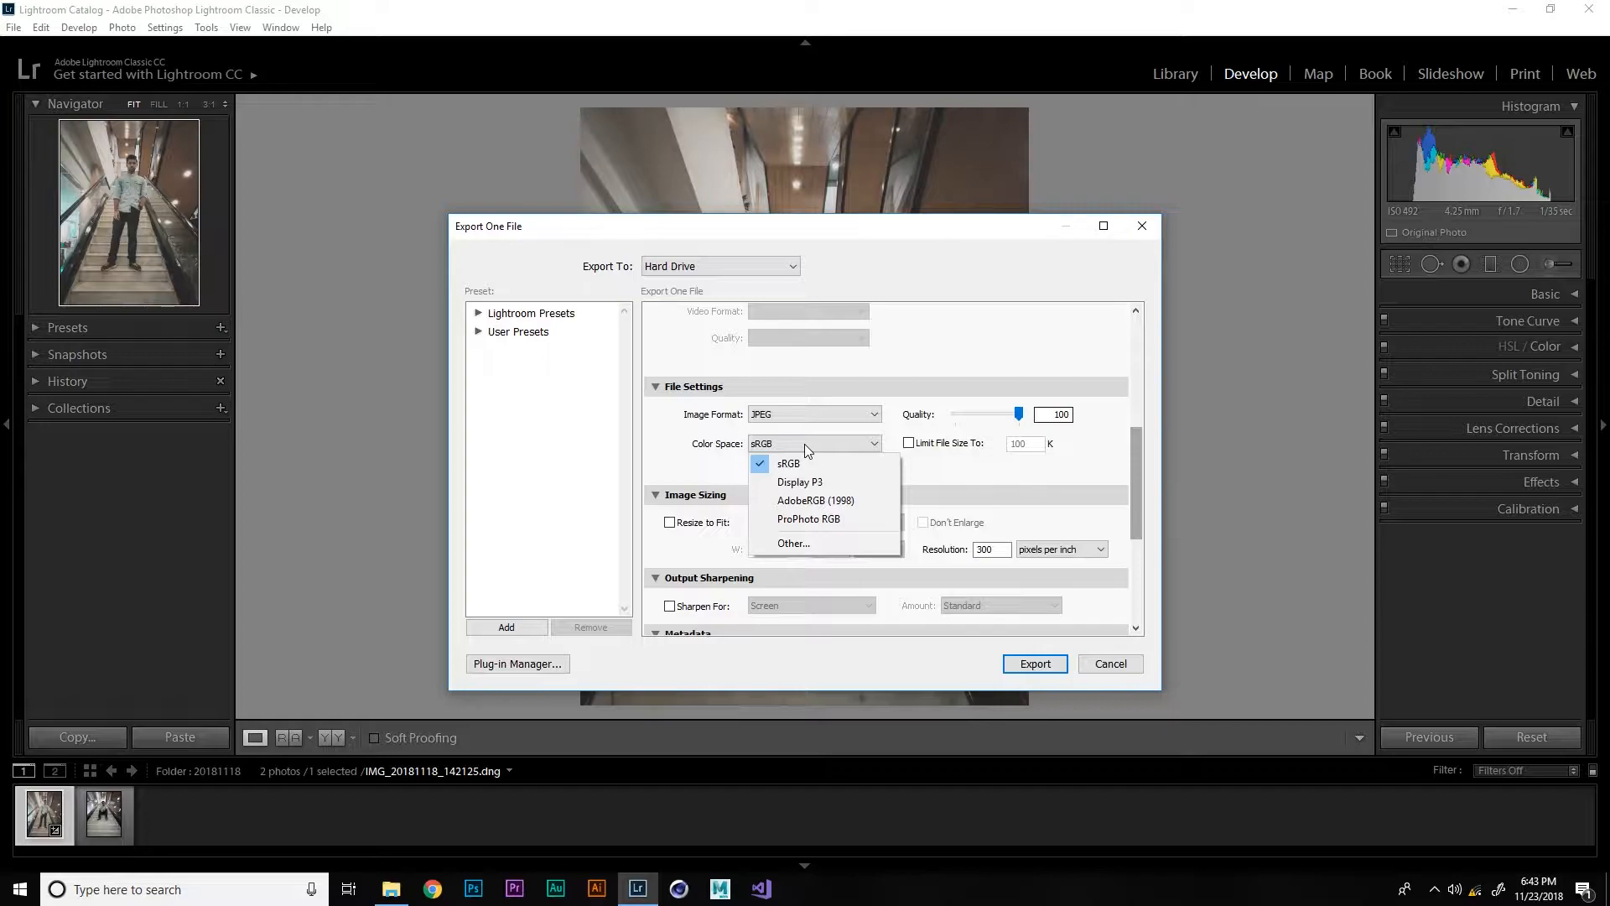
click(1007, 470)
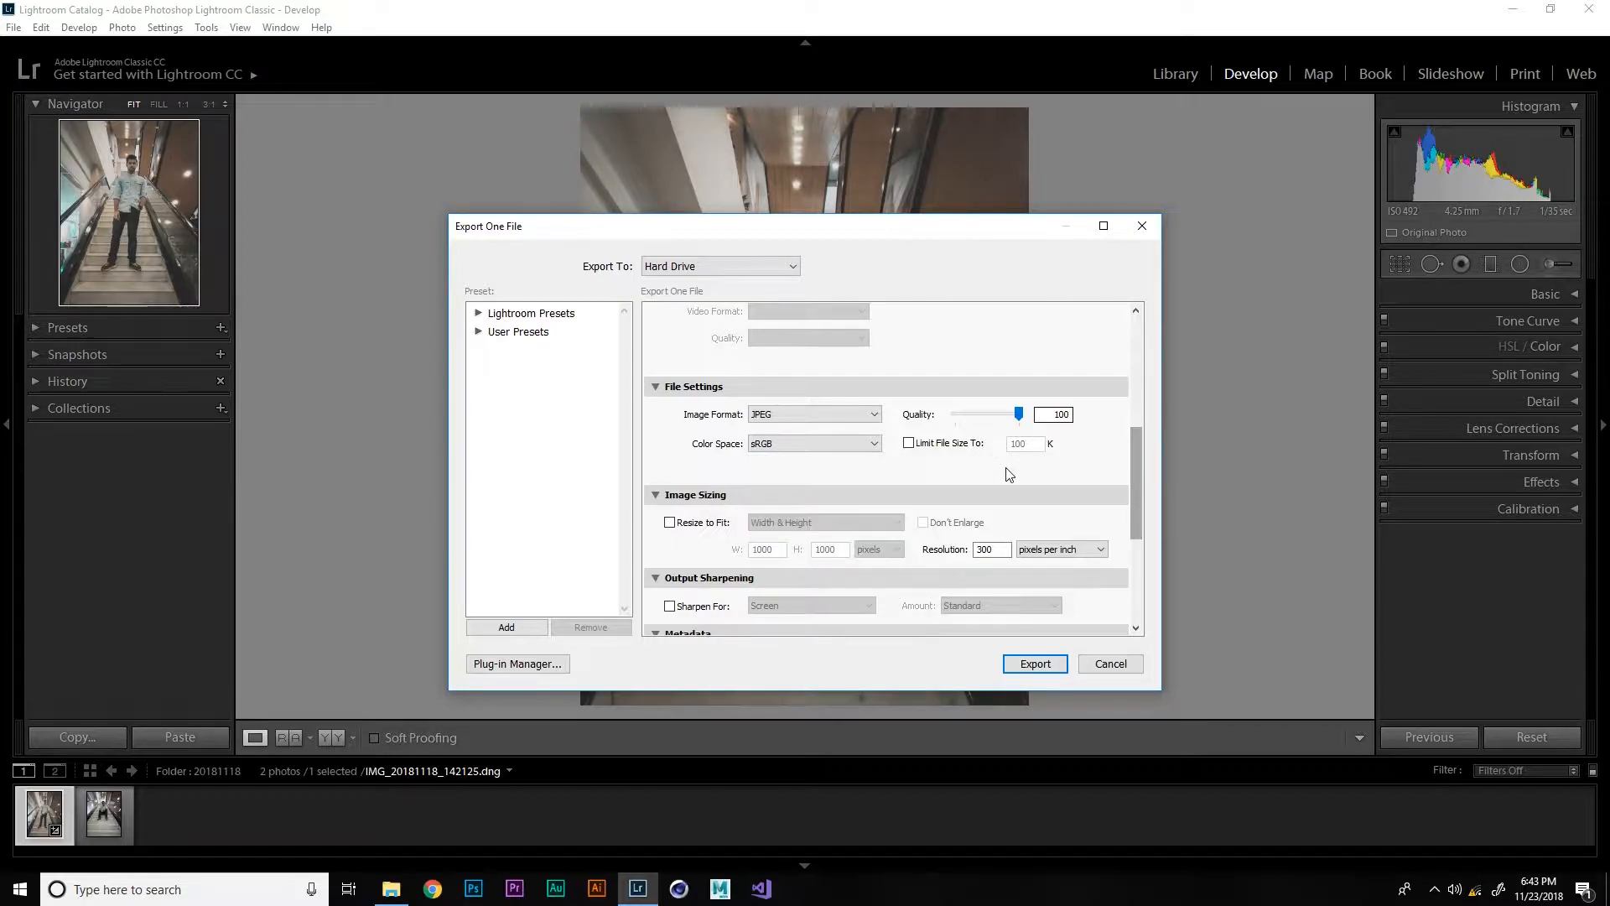
click(909, 443)
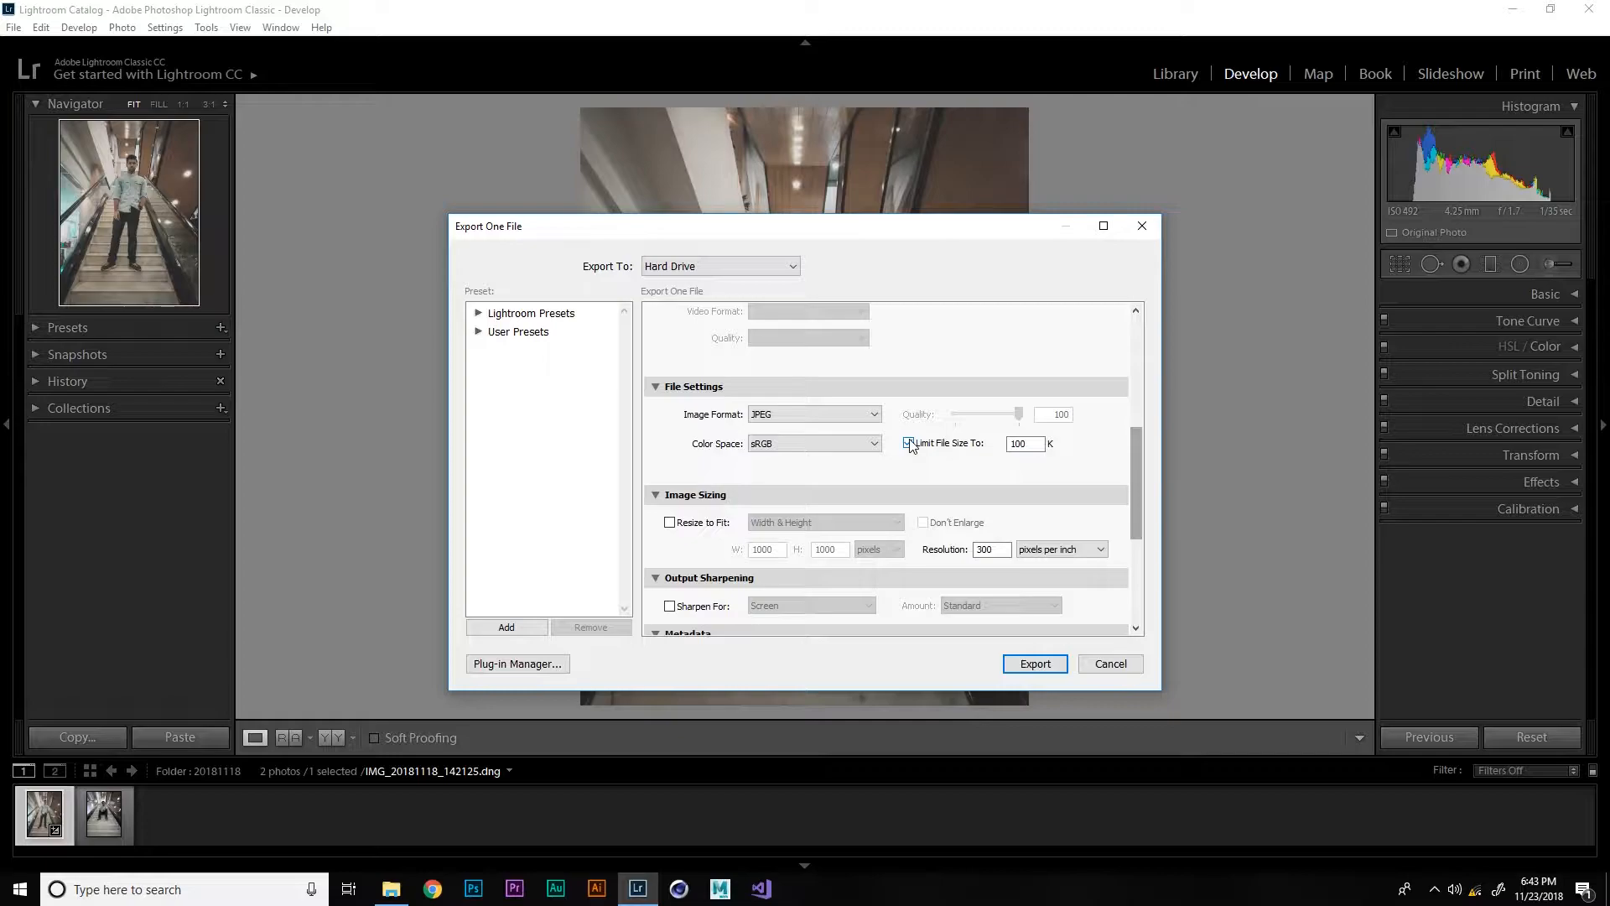
click(910, 445)
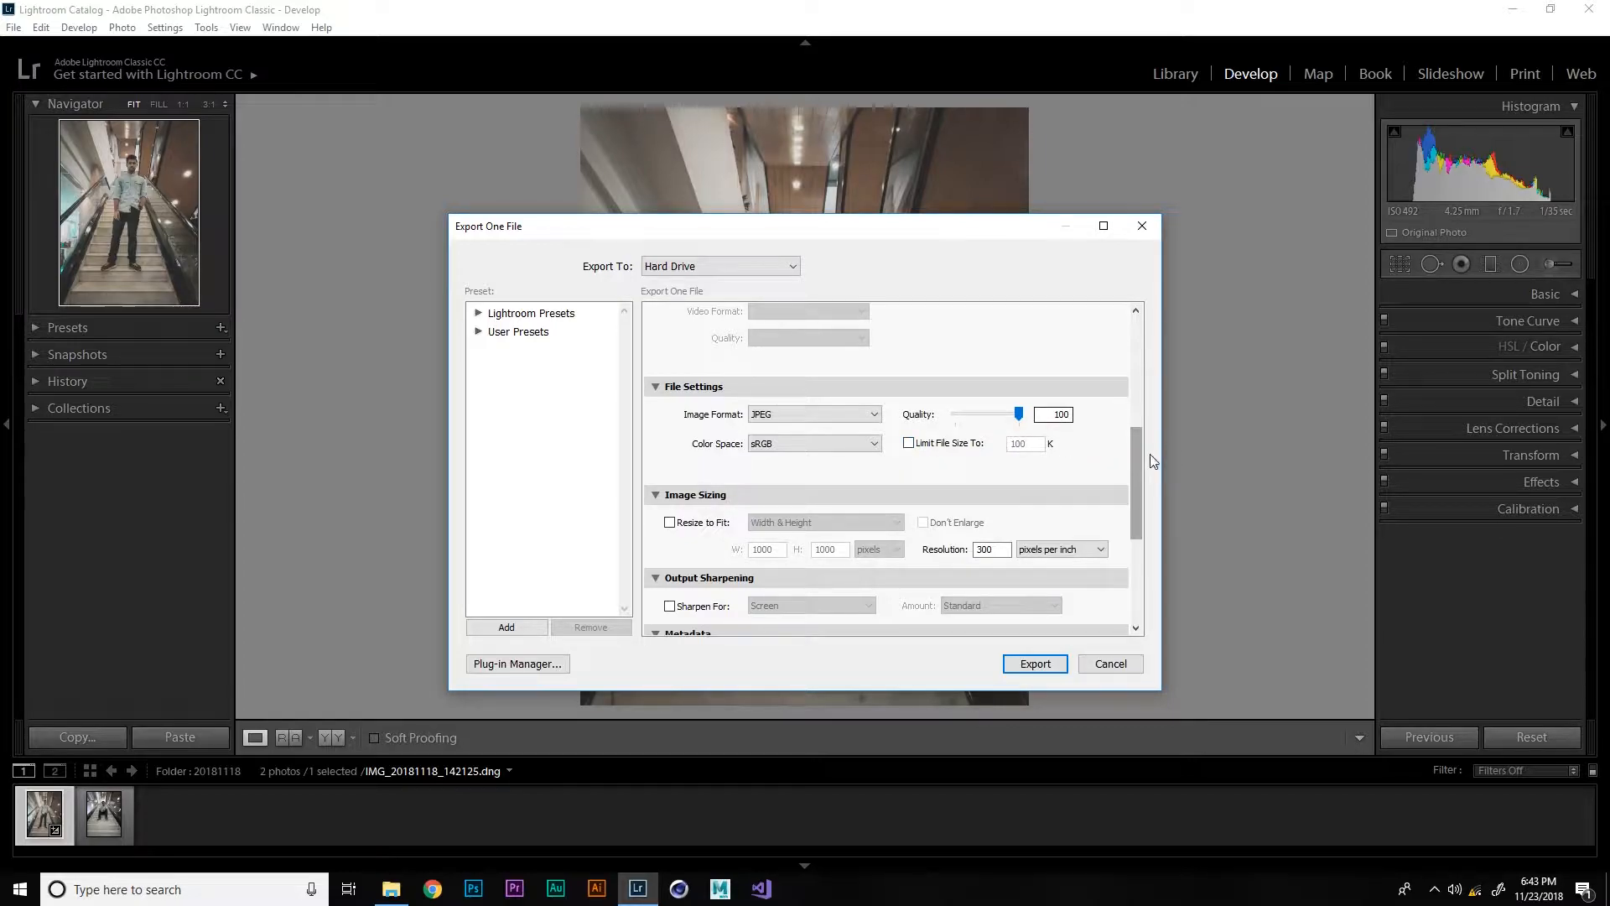
Switch Resize to Fit on and back off, and enter a resolution of 300 pixels per inch
drag(1135, 453, 1135, 493)
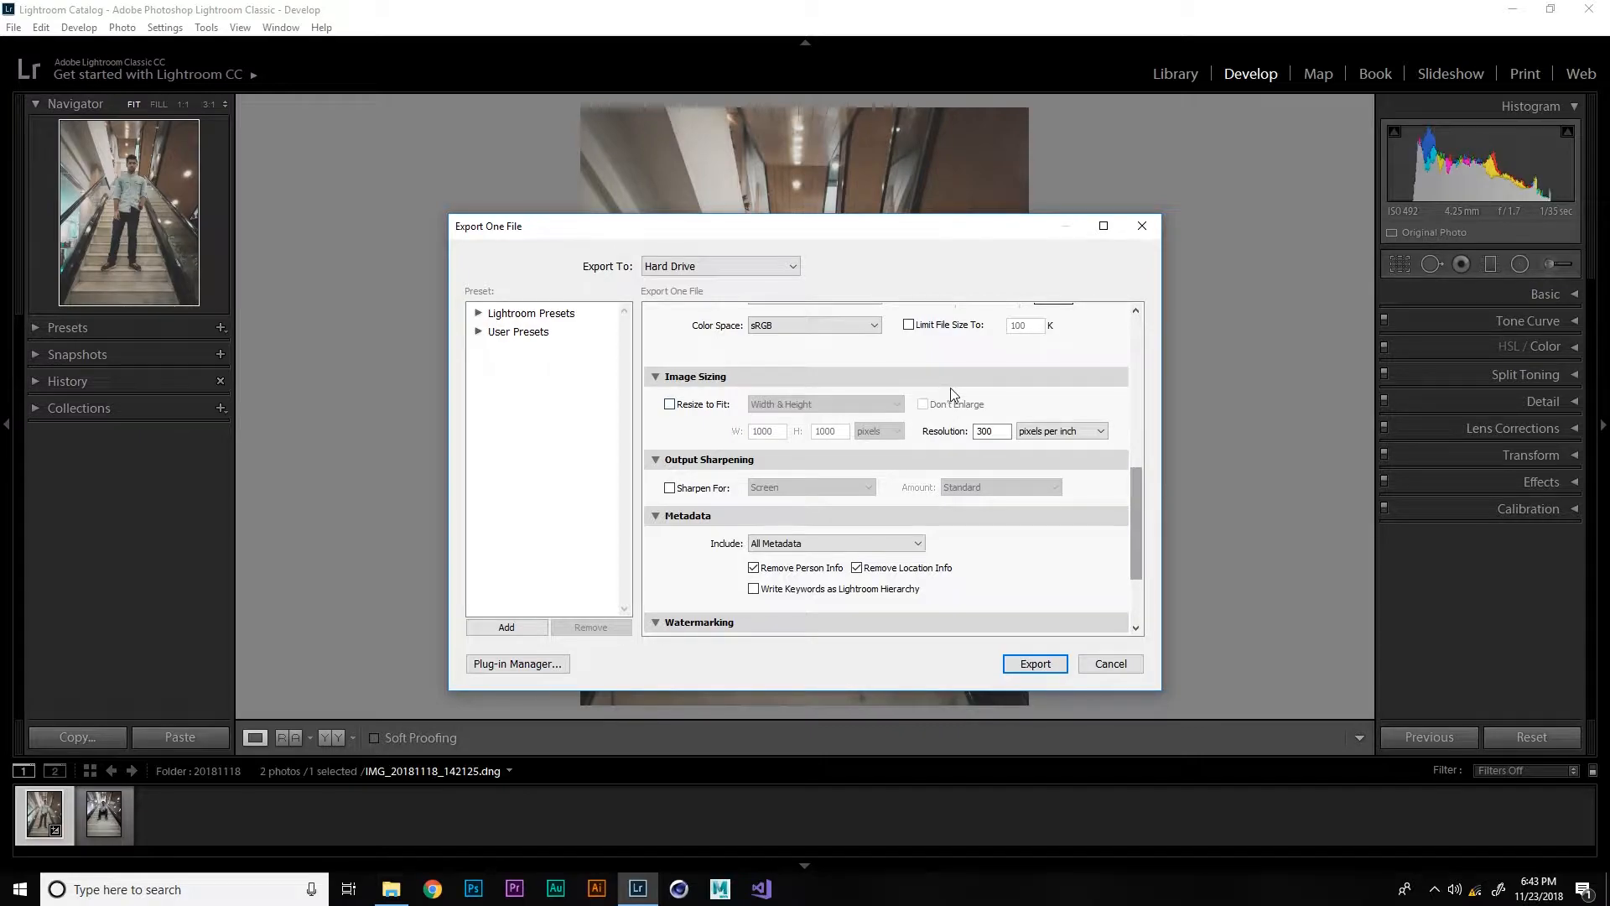
click(669, 405)
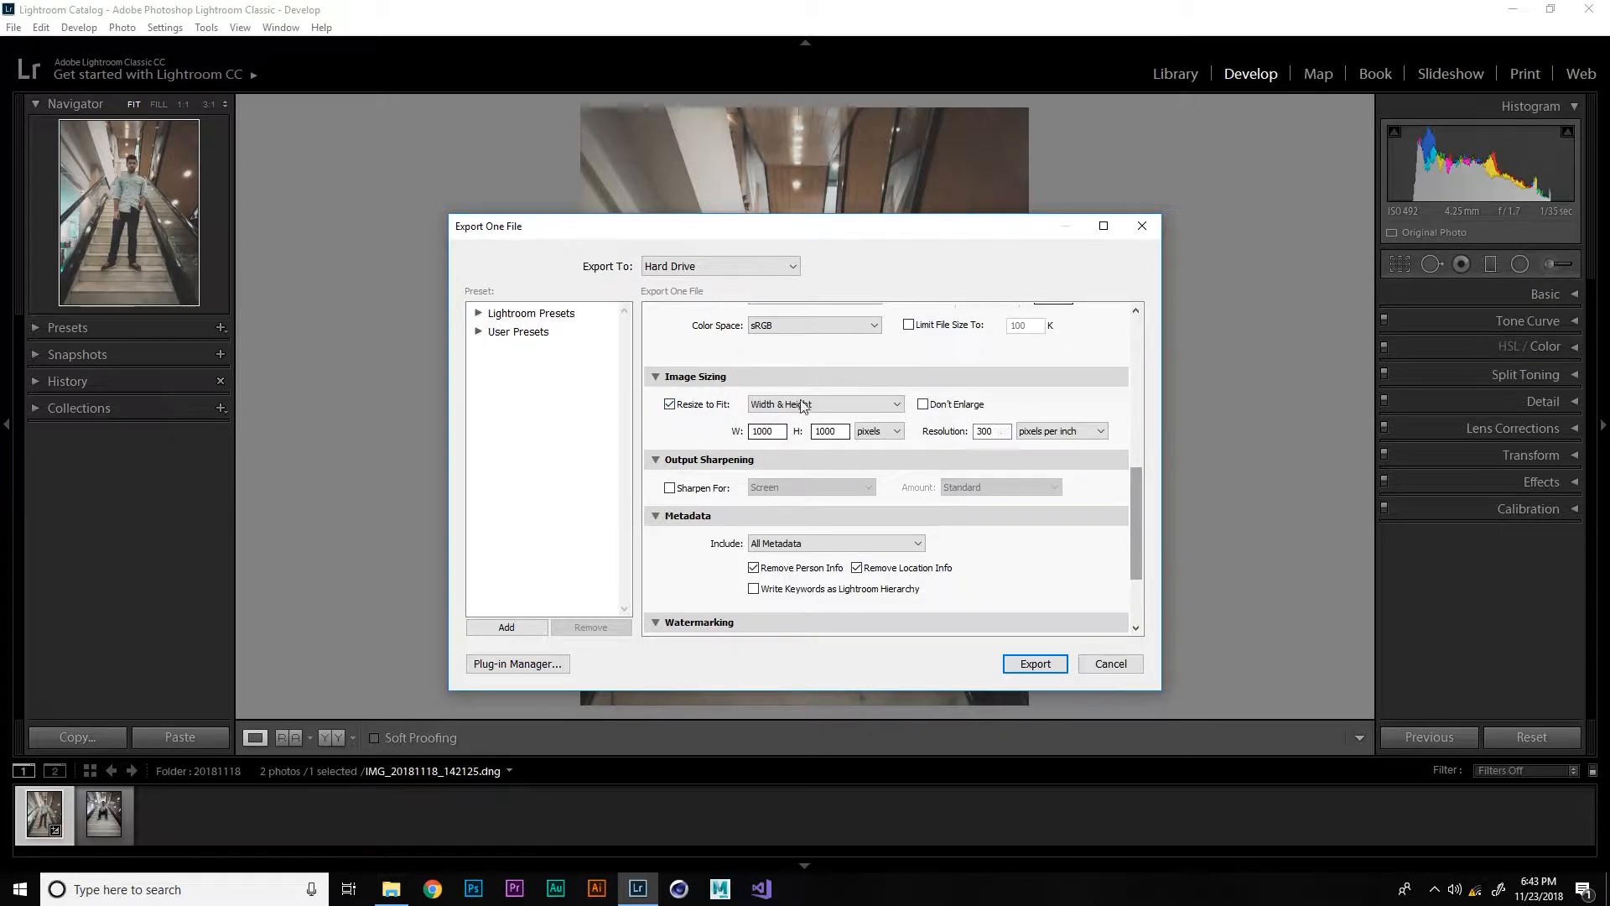
click(669, 404)
double_click(998, 431)
text(300)
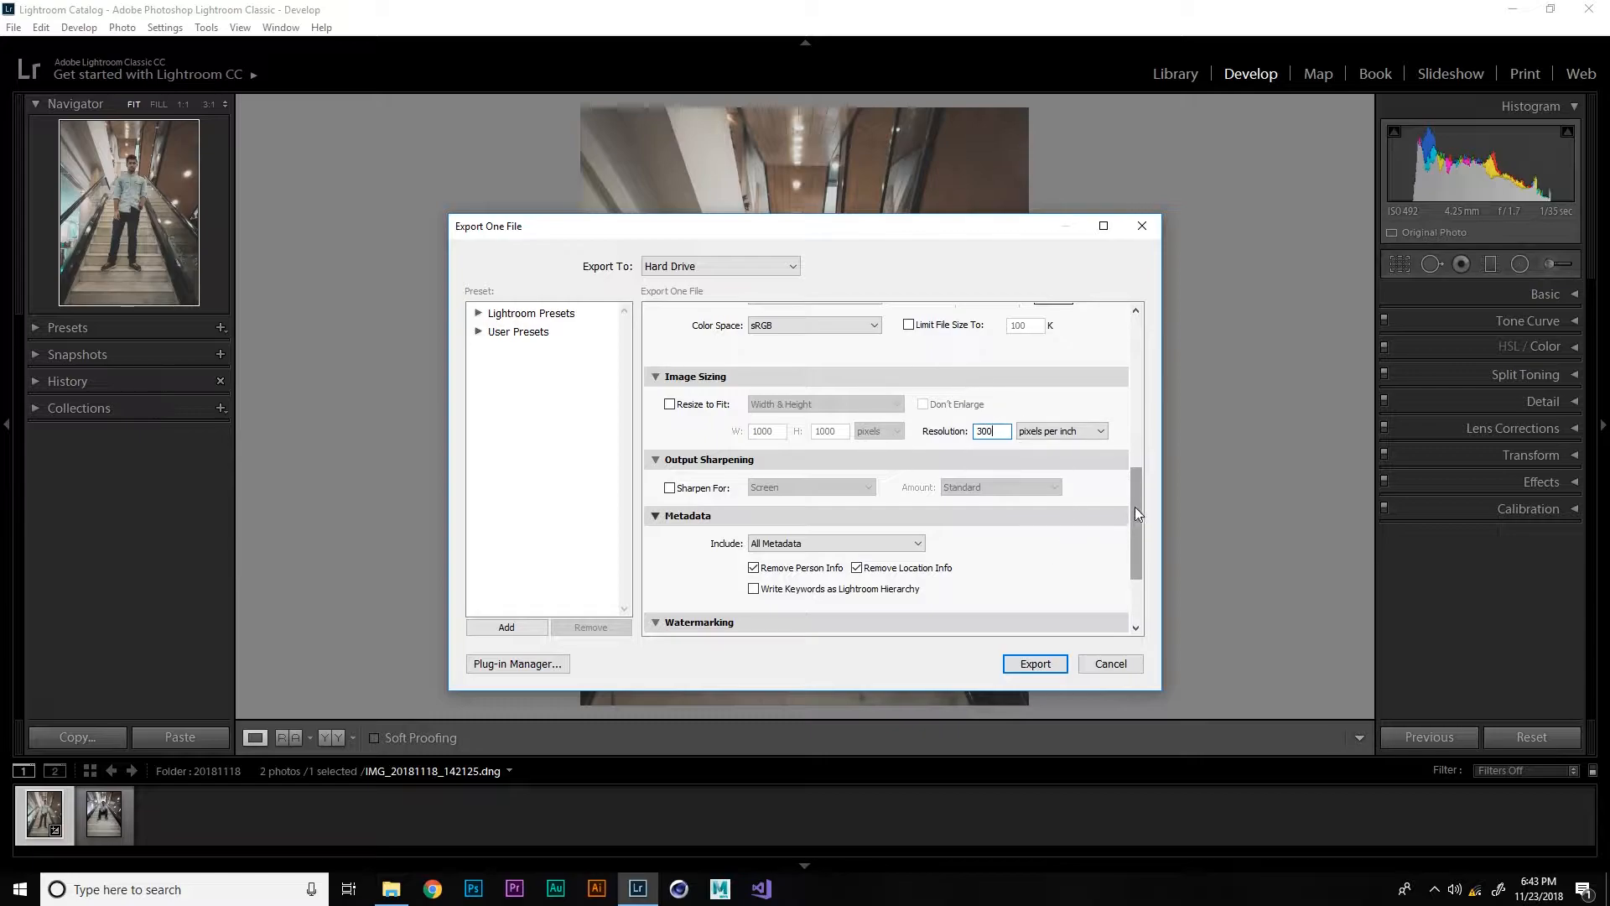
Enable output sharpening to examine its target and amount options, and turn it off again
scroll(1139, 503, down, 1)
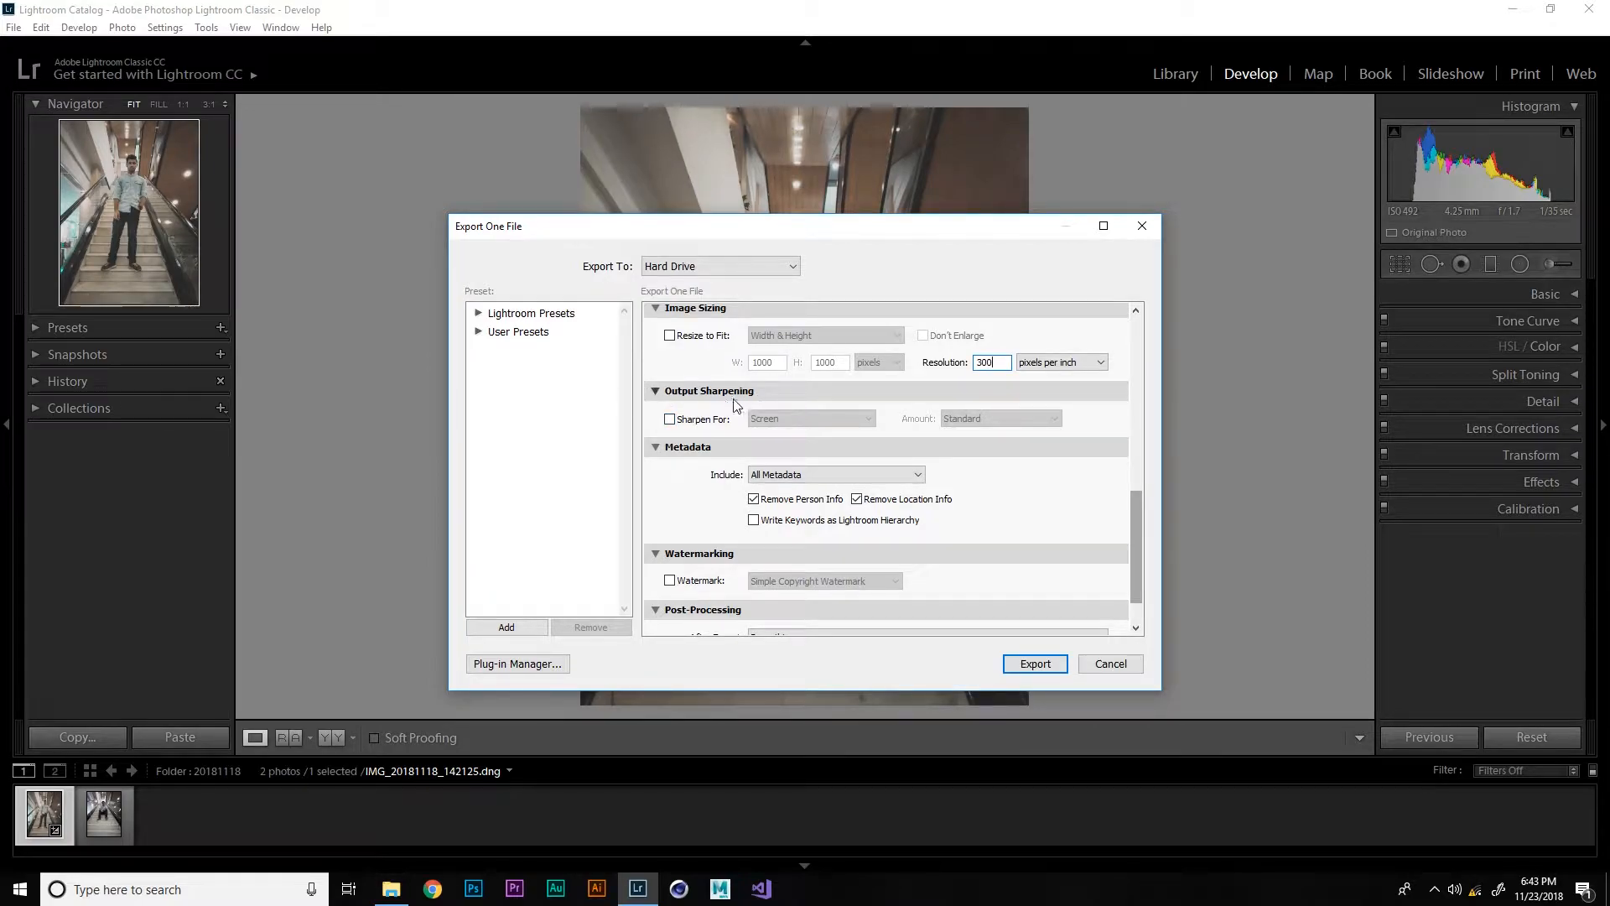
click(679, 422)
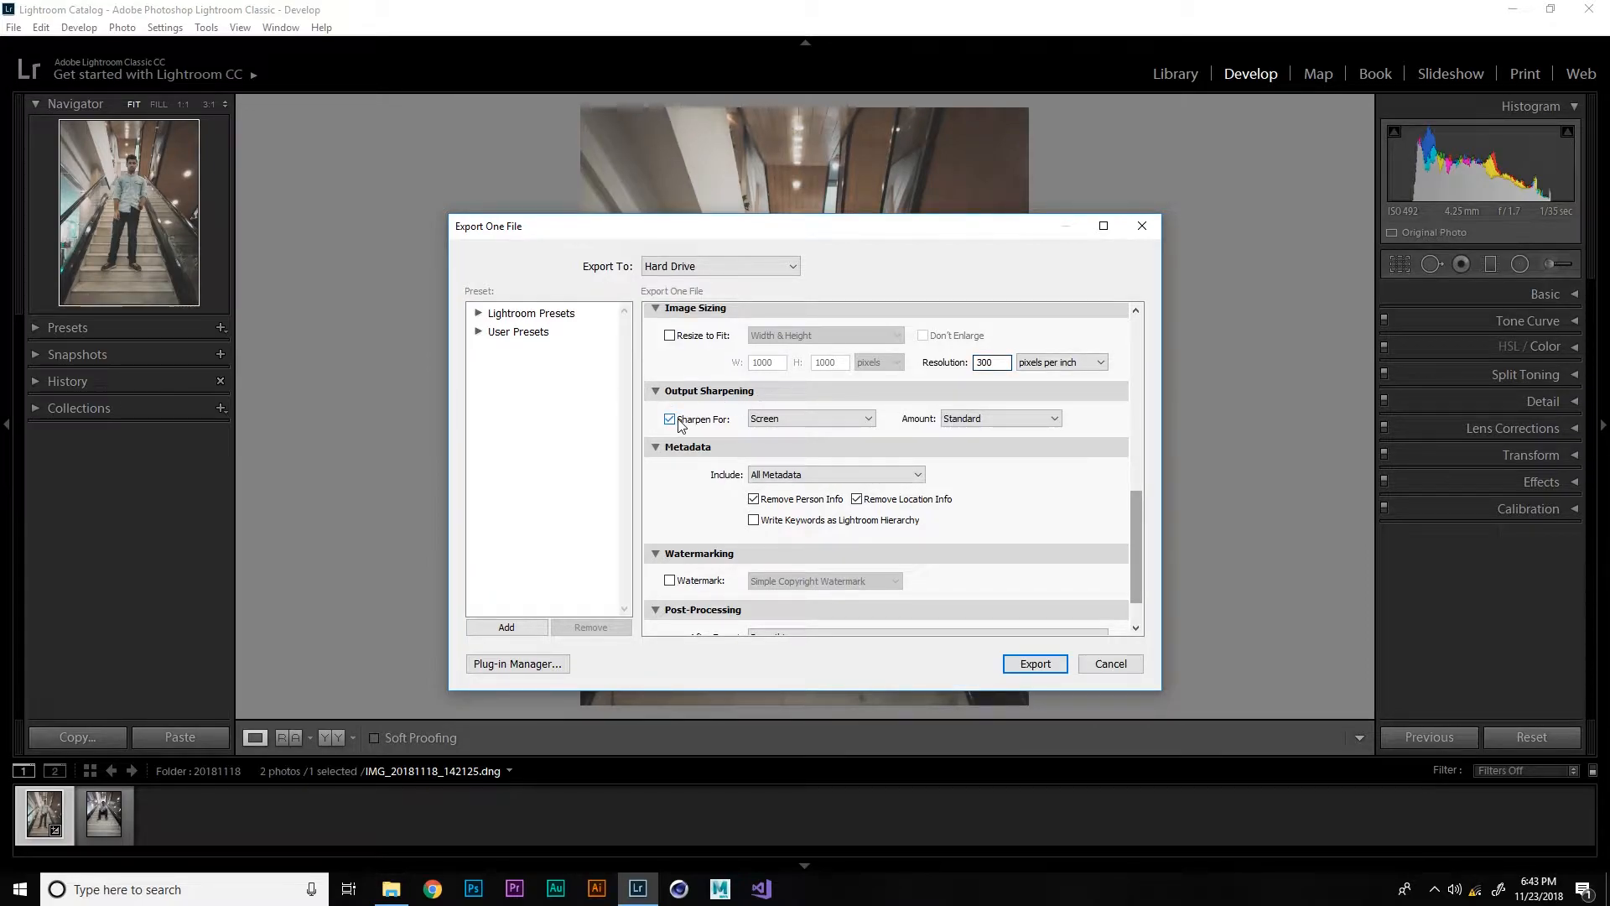
click(675, 420)
click(693, 419)
click(794, 418)
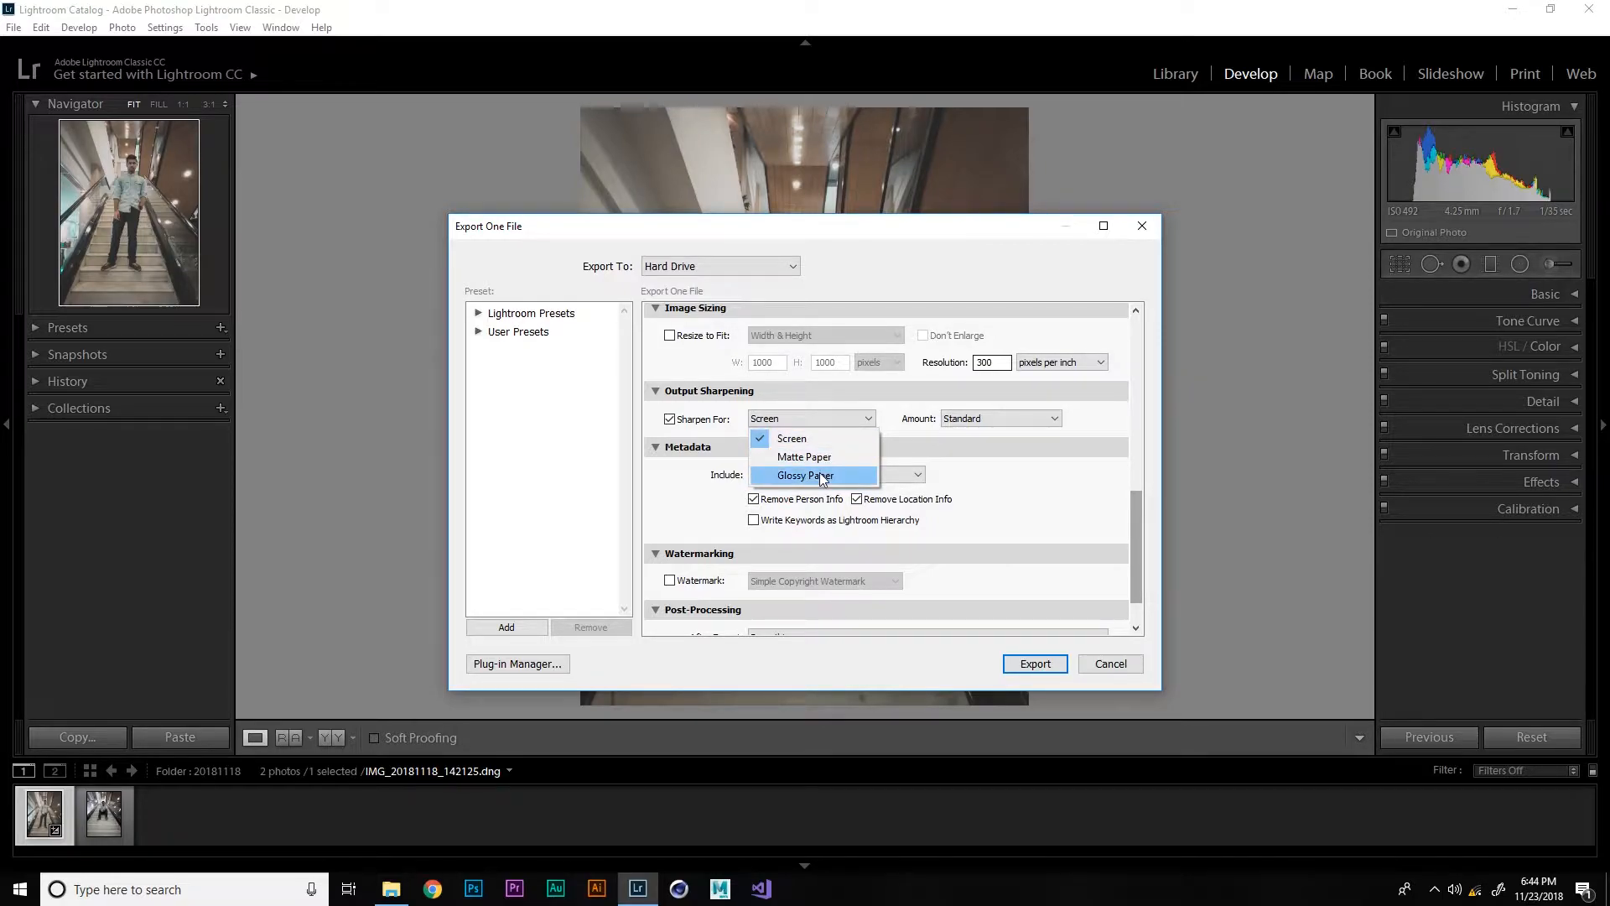
click(973, 419)
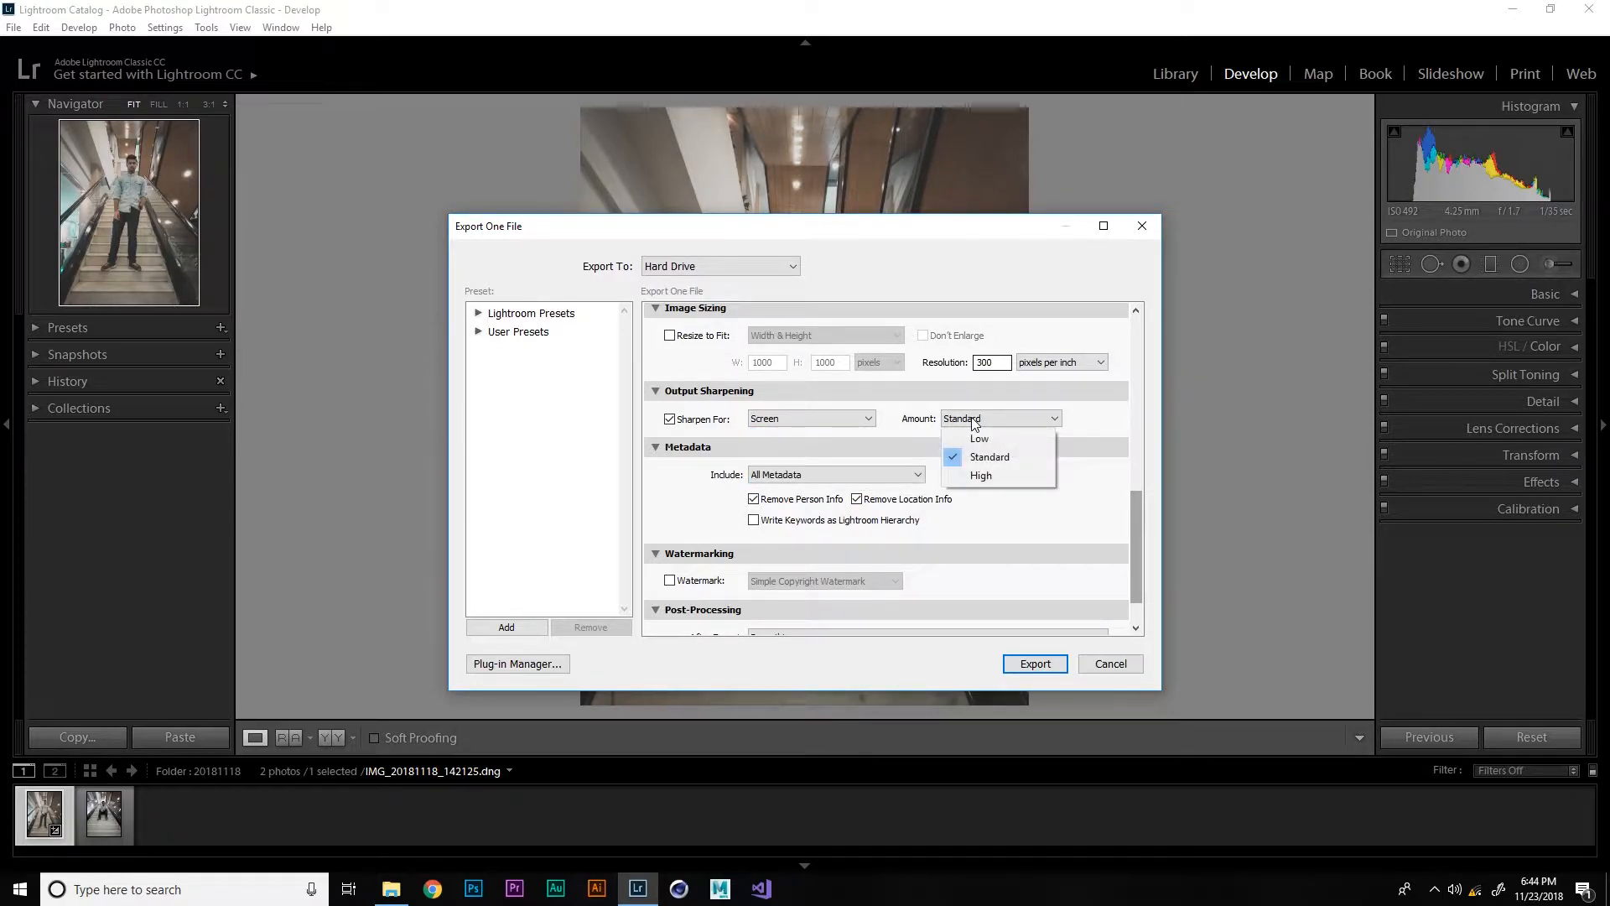
click(669, 419)
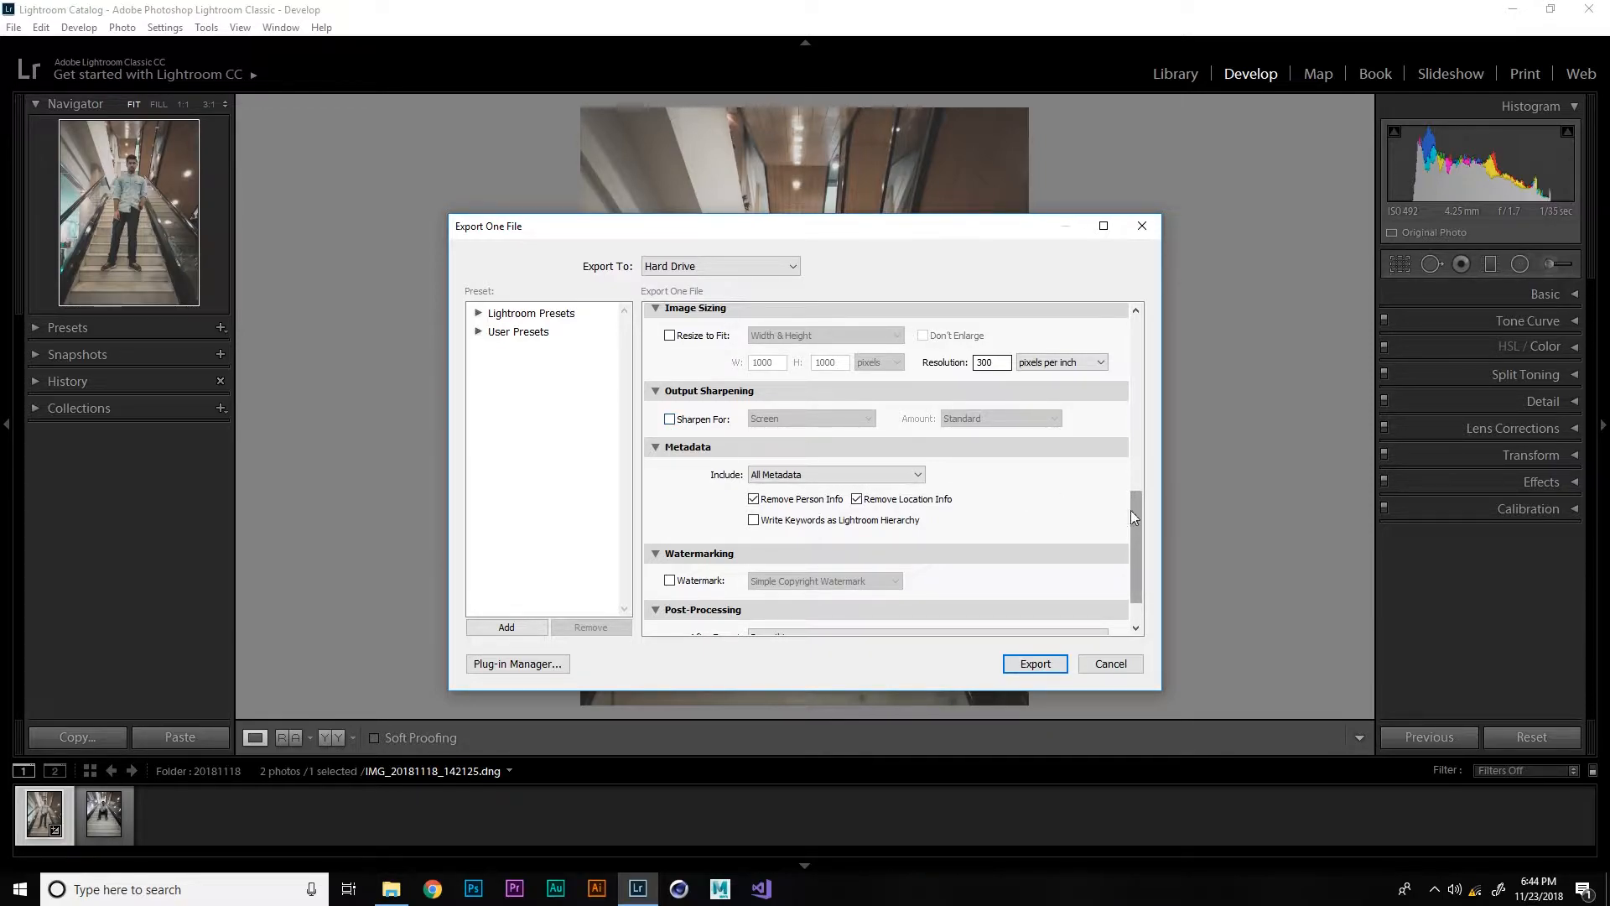
drag(1135, 507, 1129, 535)
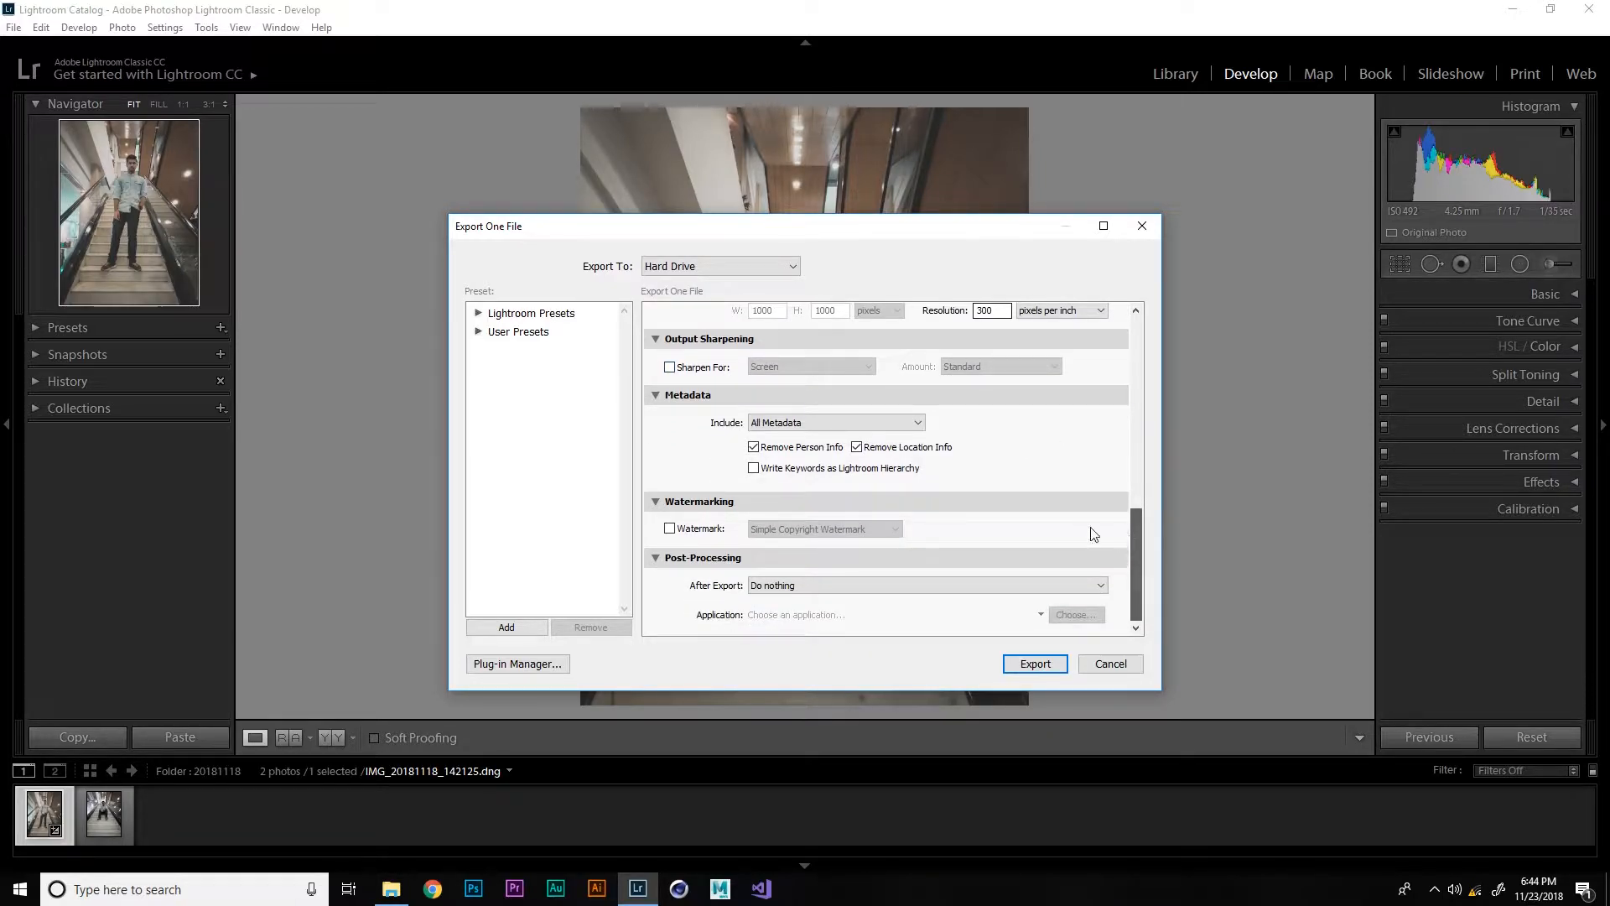
Check the metadata options, keeping All Metadata, and enable the watermark to view its choices before turning it off again
click(800, 426)
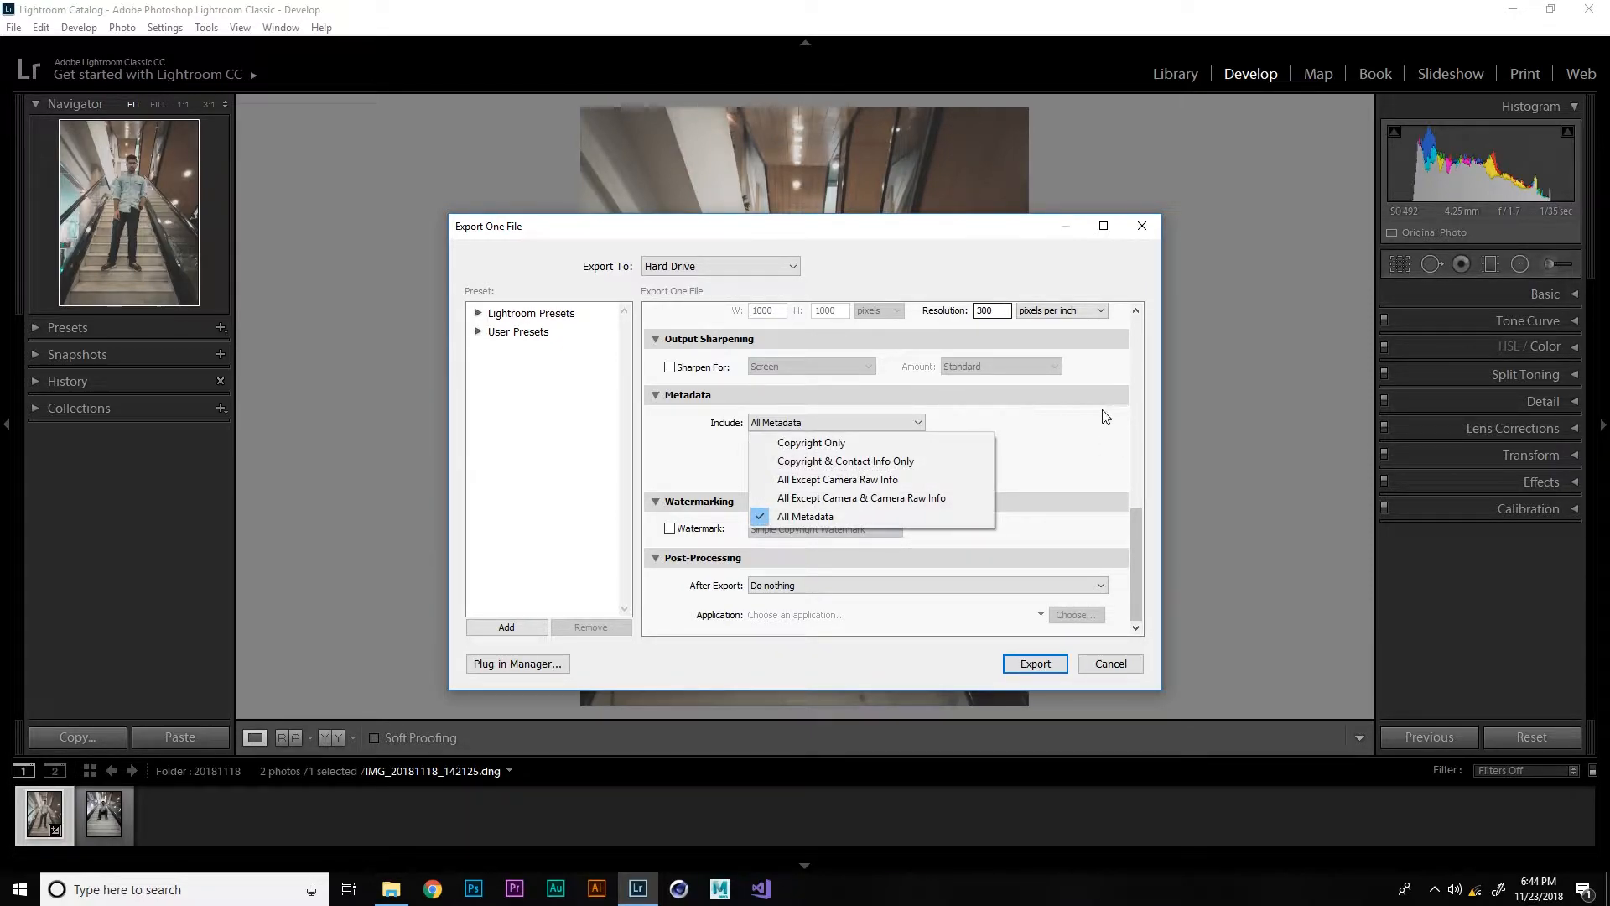
click(1113, 481)
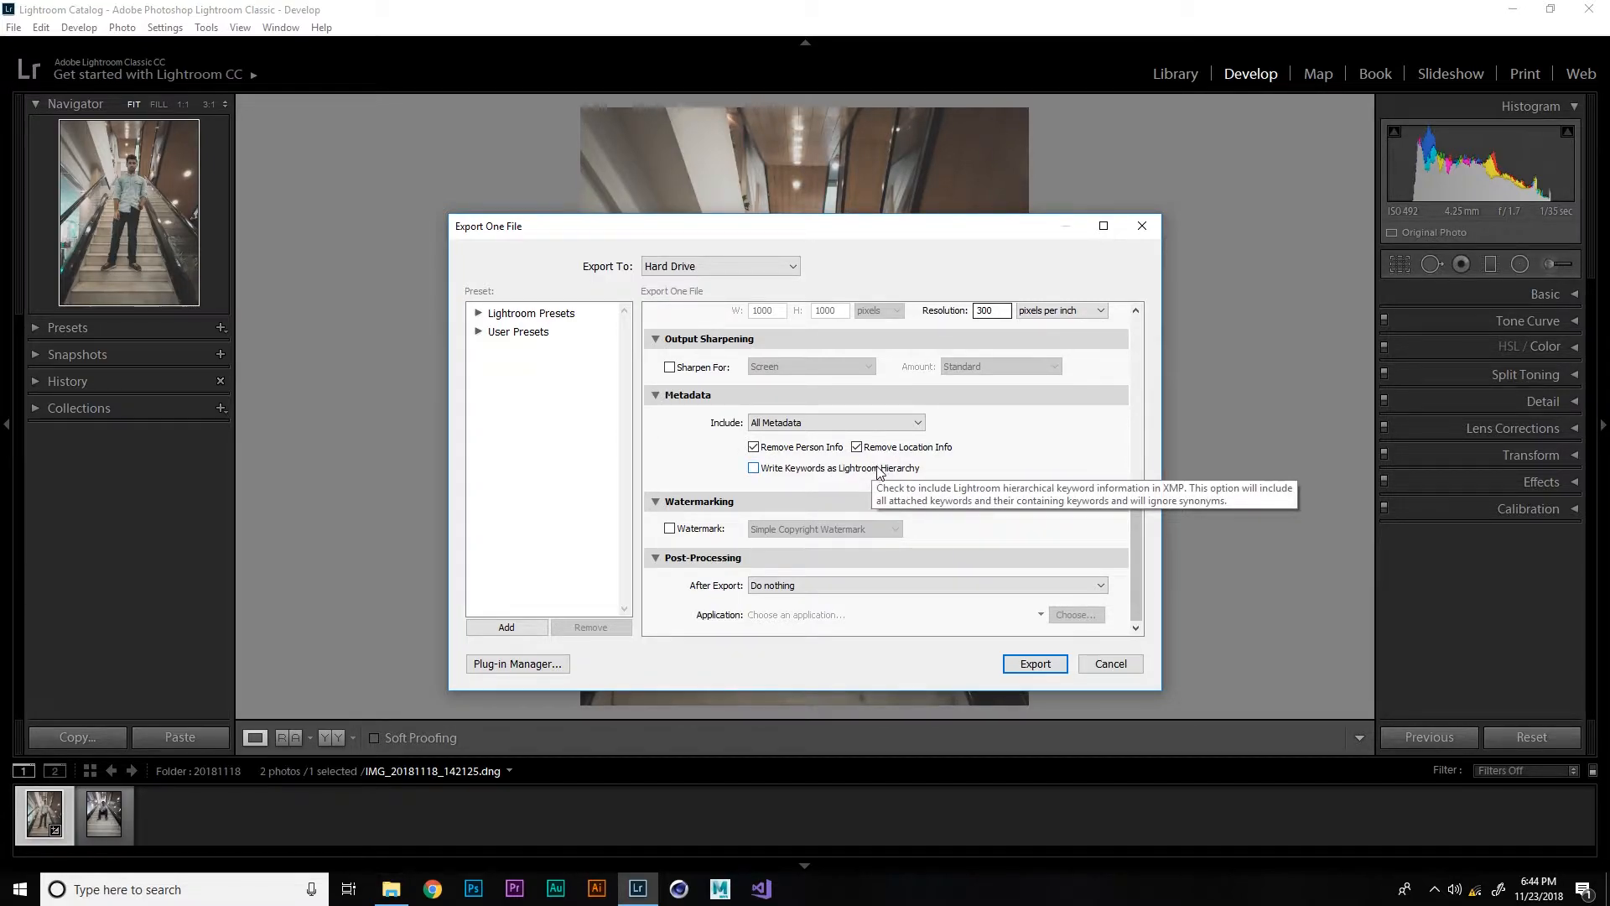
click(670, 529)
click(787, 530)
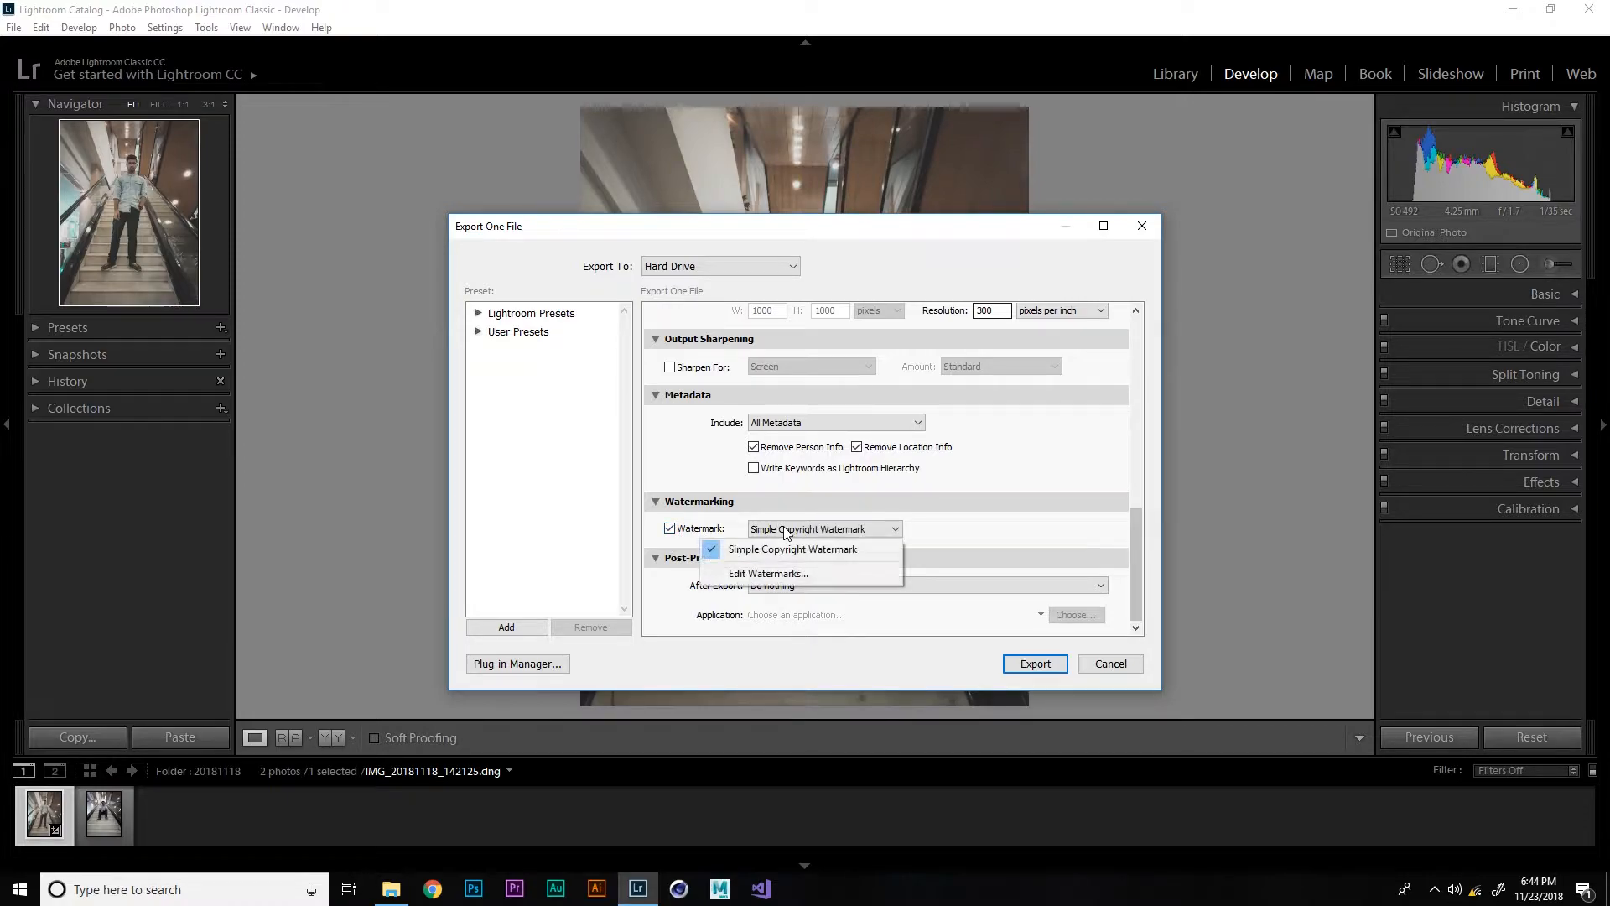
click(777, 553)
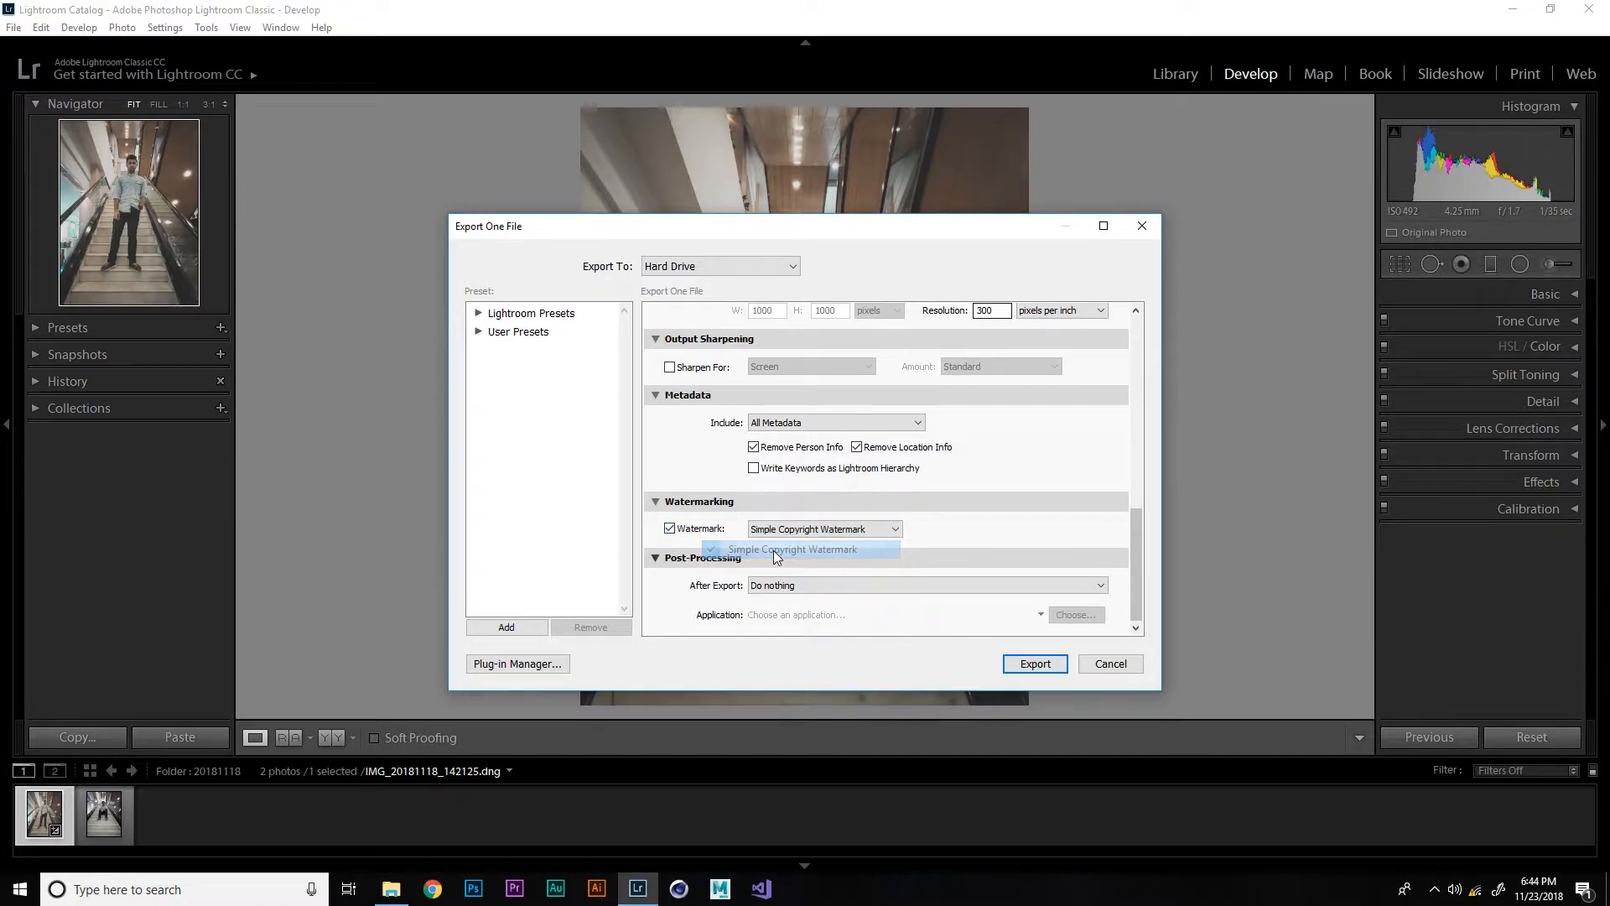
click(790, 530)
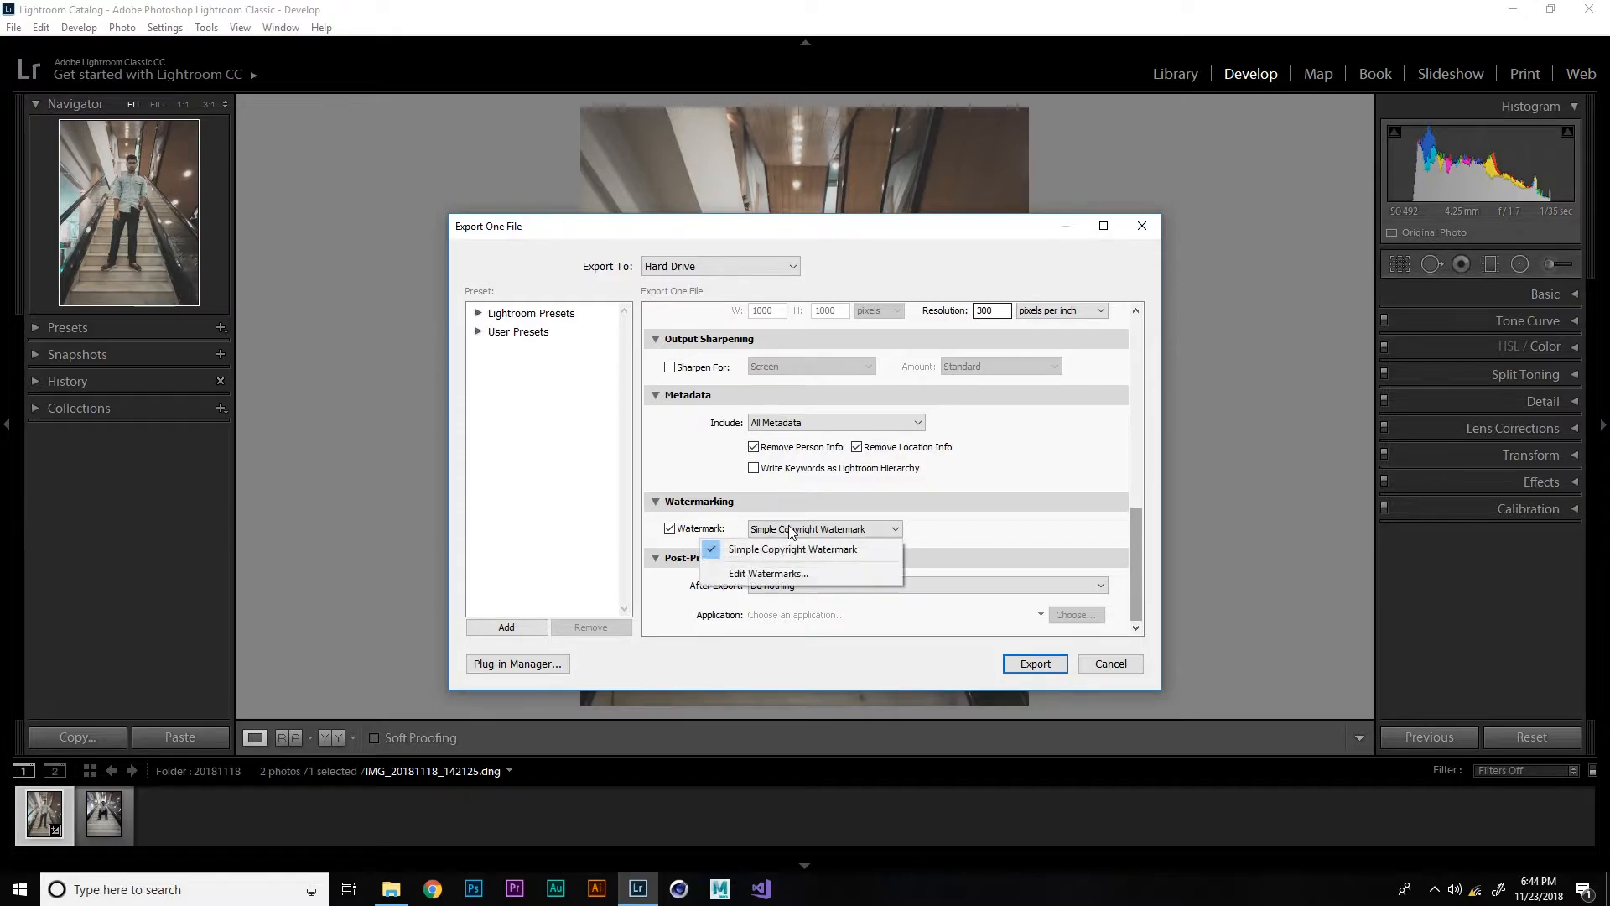
click(670, 529)
click(671, 529)
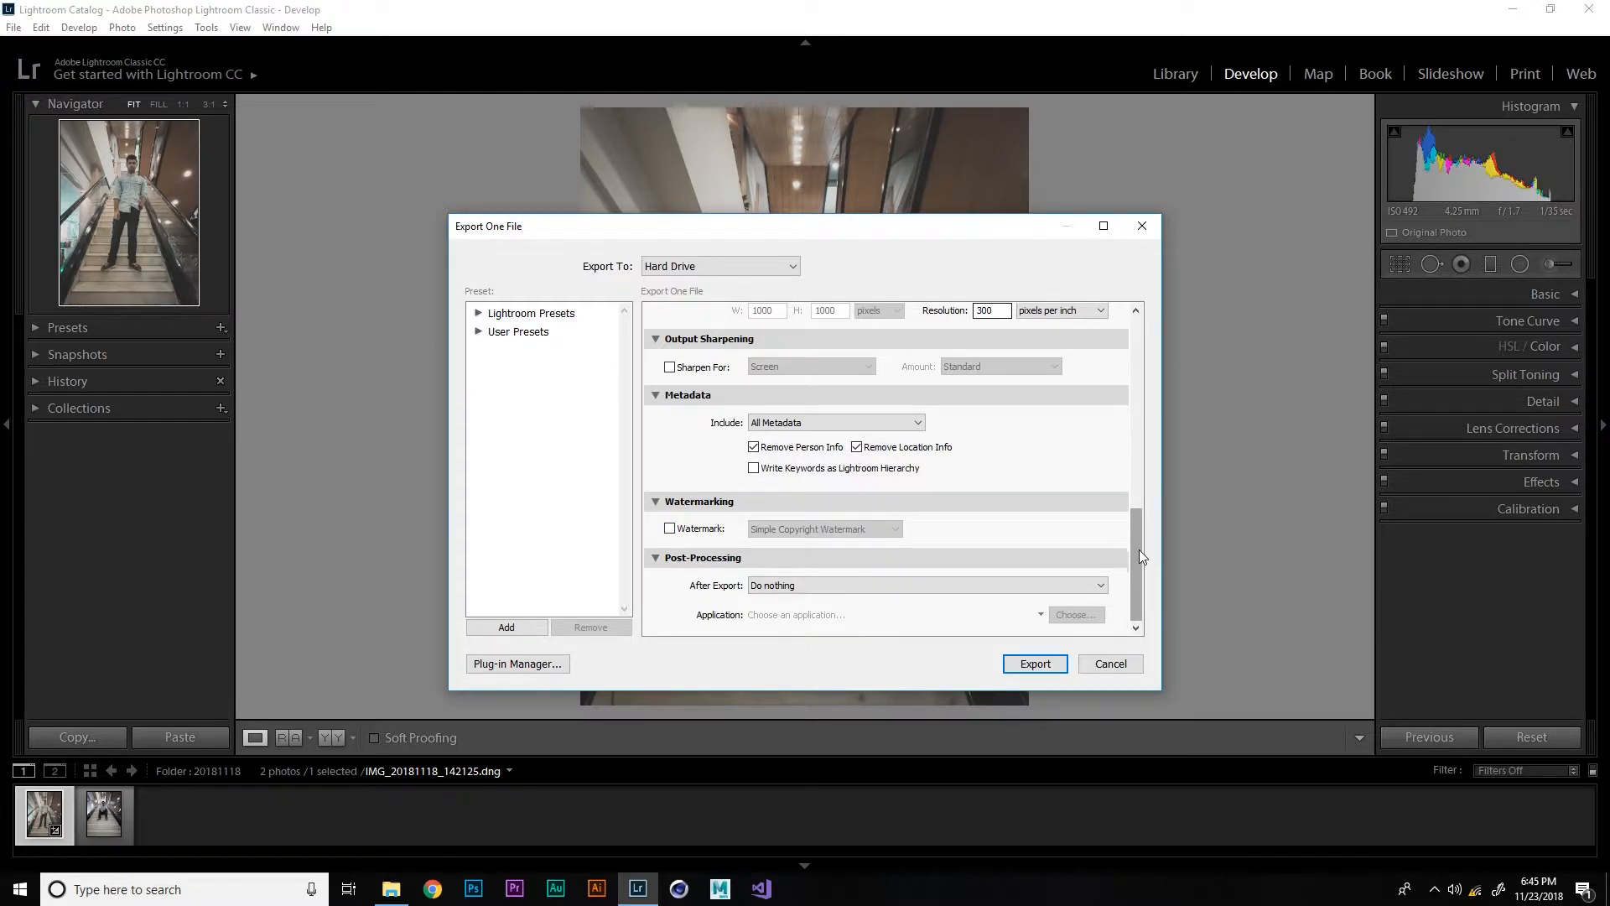
Check the after-export actions, keeping Do nothing, and export the photo with the configured settings
click(860, 586)
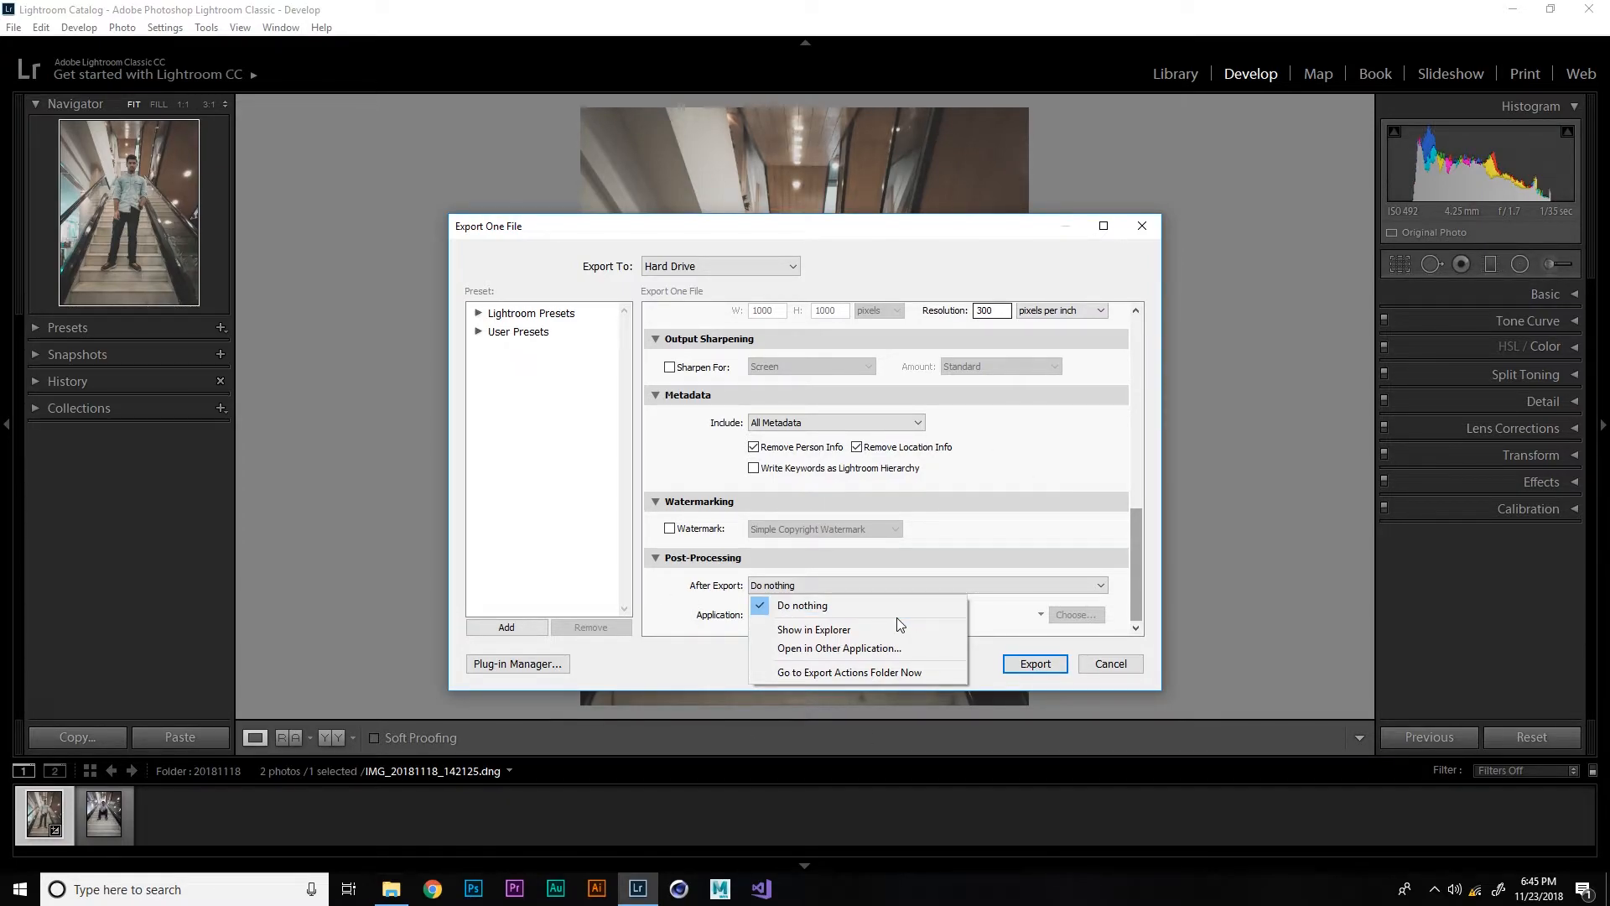
click(970, 545)
drag(1140, 554, 1127, 323)
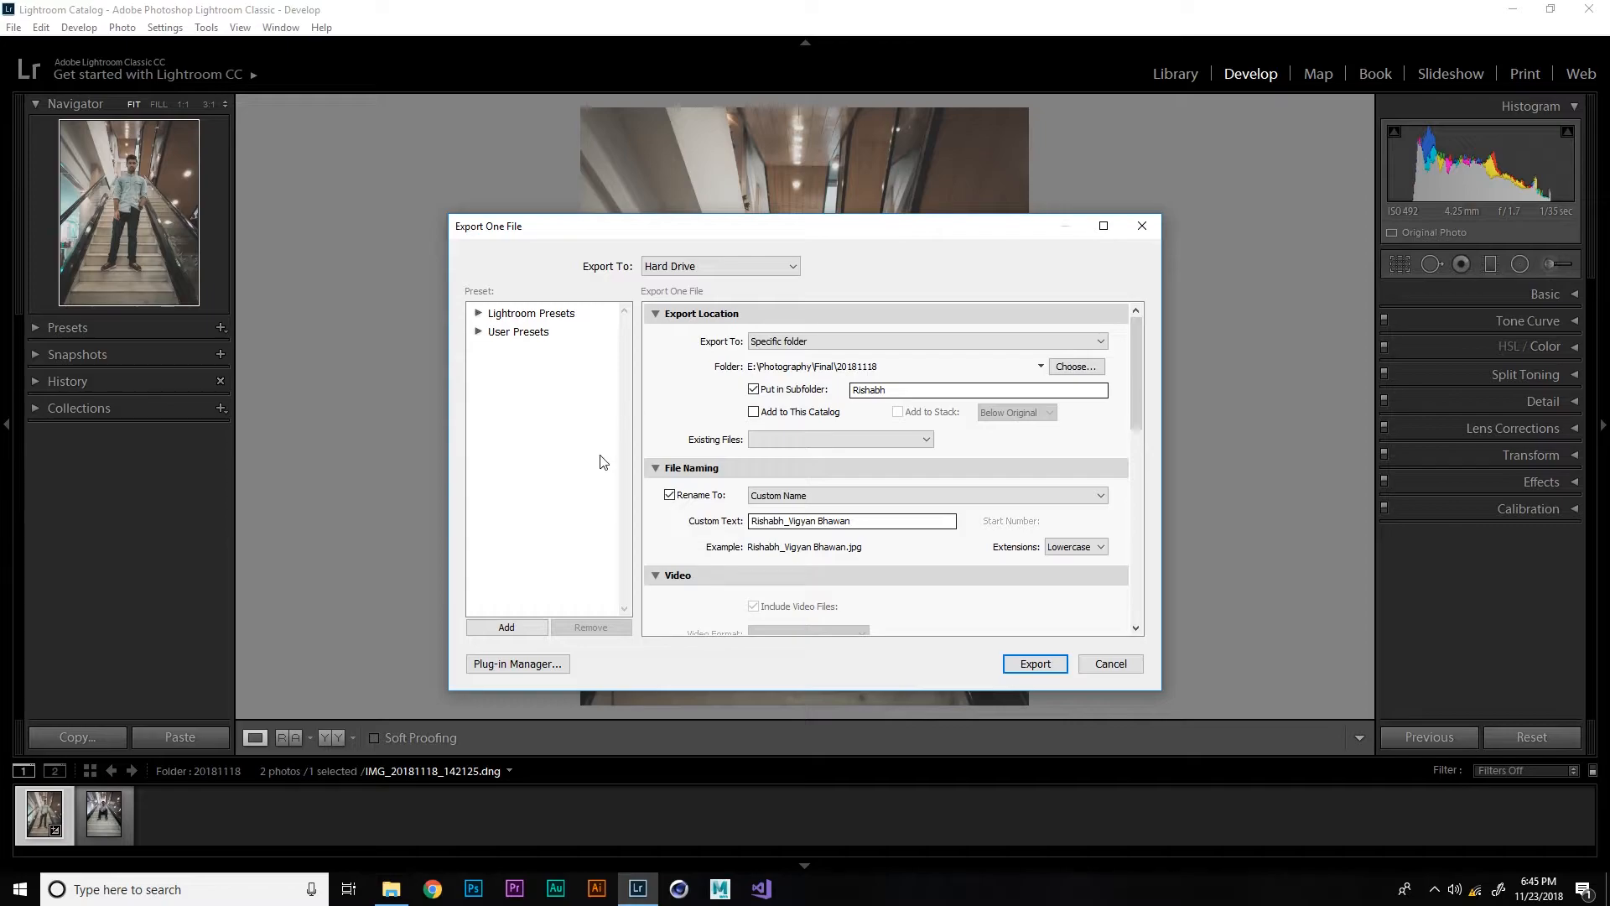
click(1035, 663)
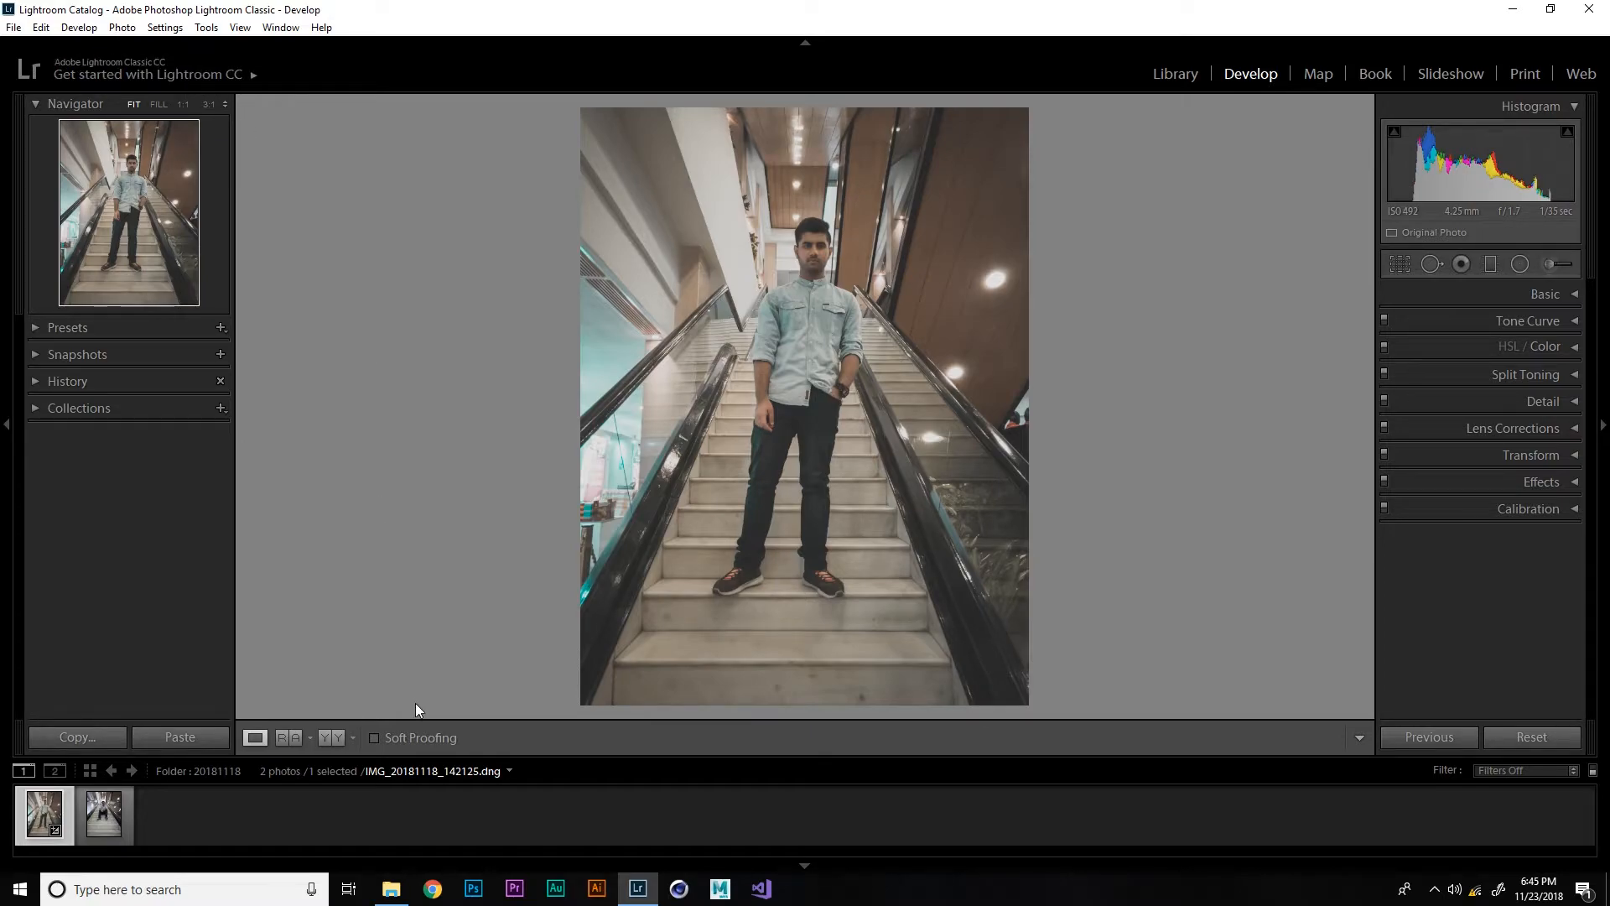
In File Explorer, go to the Final folder under Photography and open the export subfolder inside 20181118
click(395, 61)
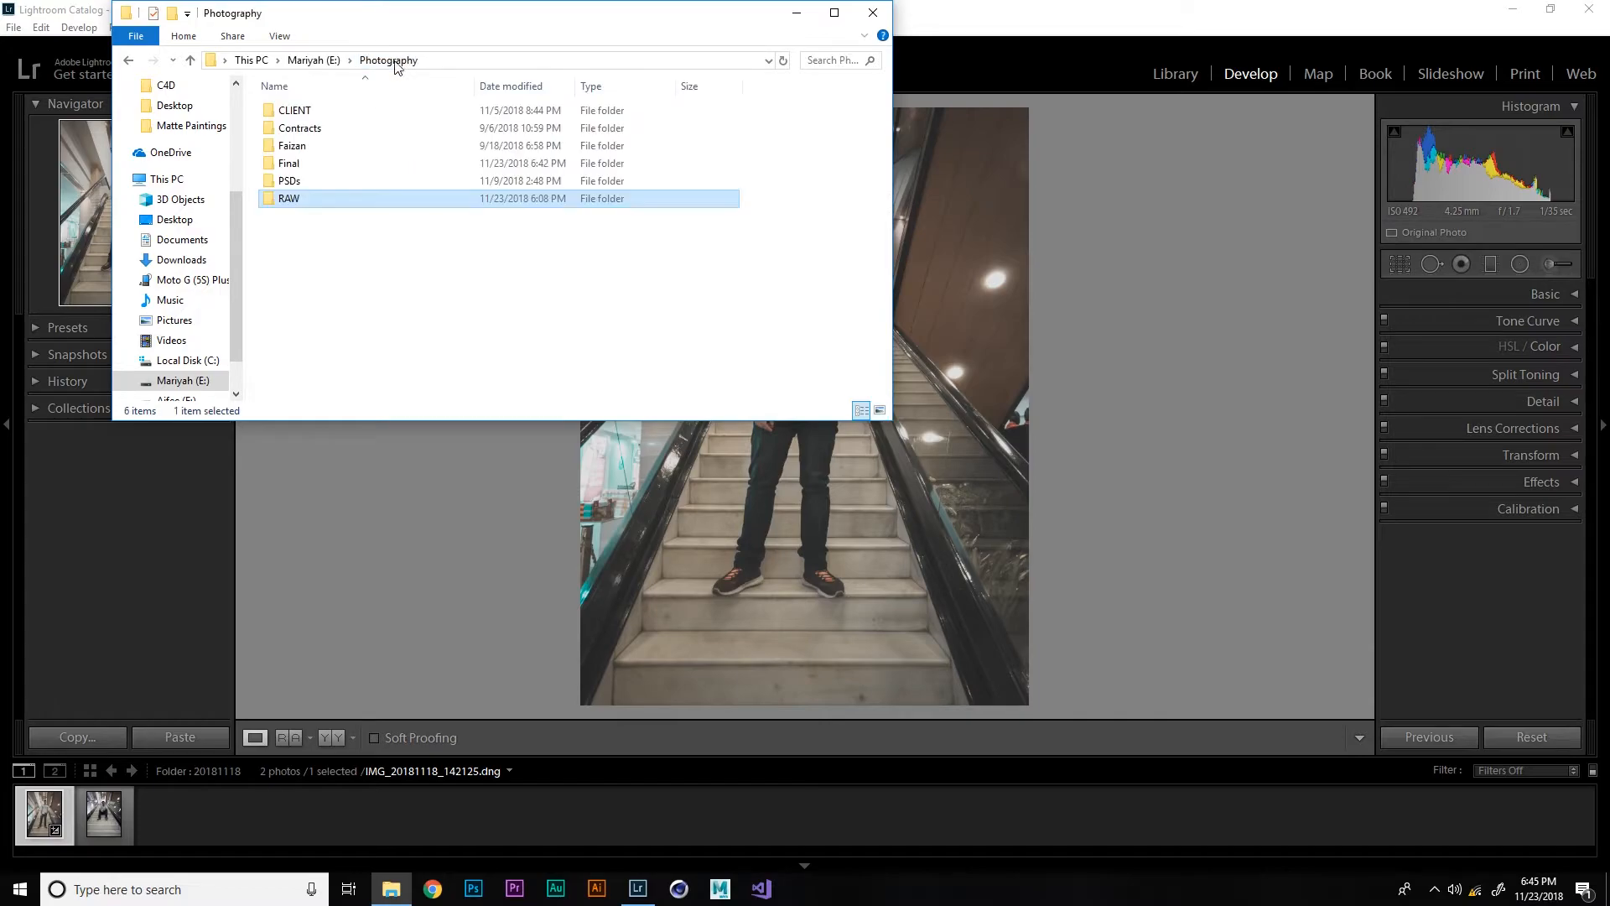
double_click(304, 163)
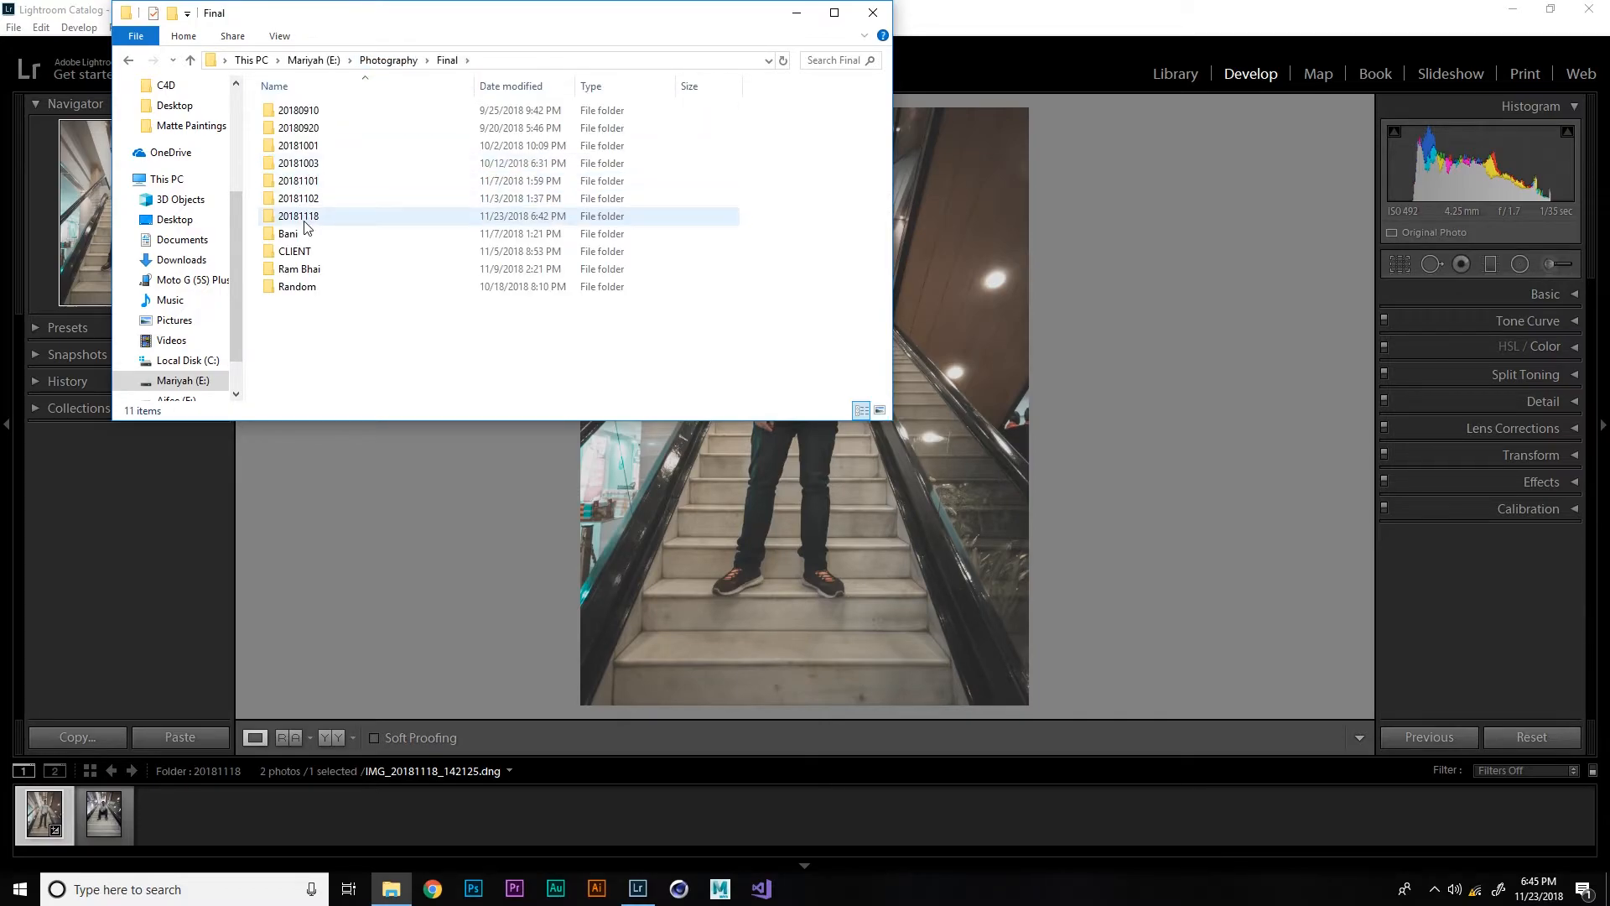
double_click(305, 220)
double_click(323, 116)
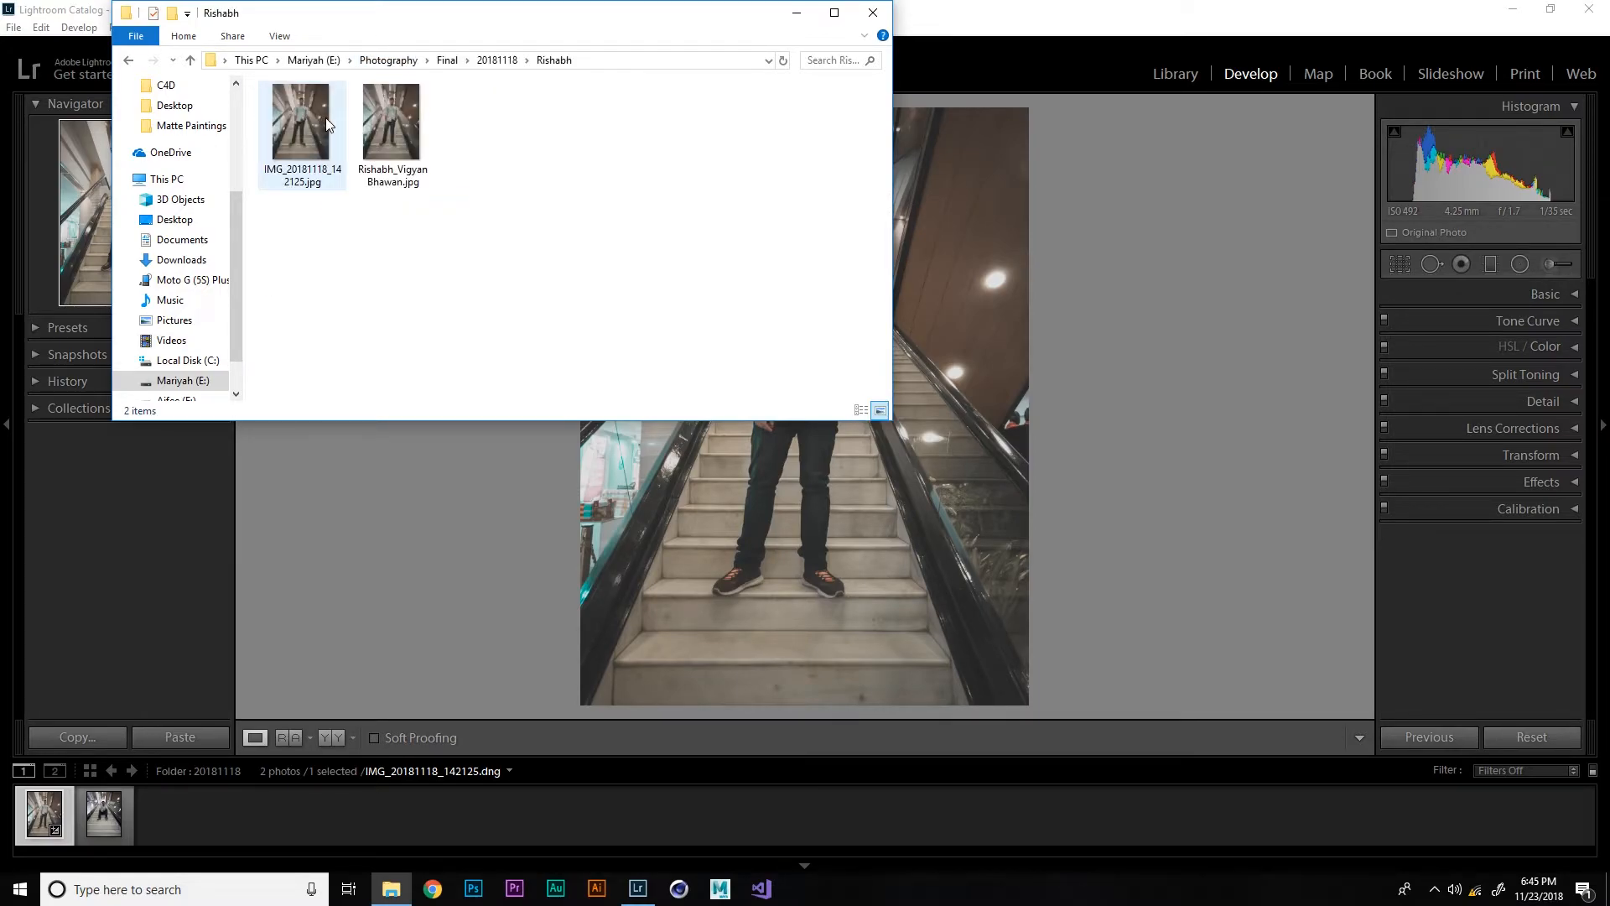
Delete the older IMG_20181118_142125.jpg and open the newly exported, custom-named JPEG
click(327, 121)
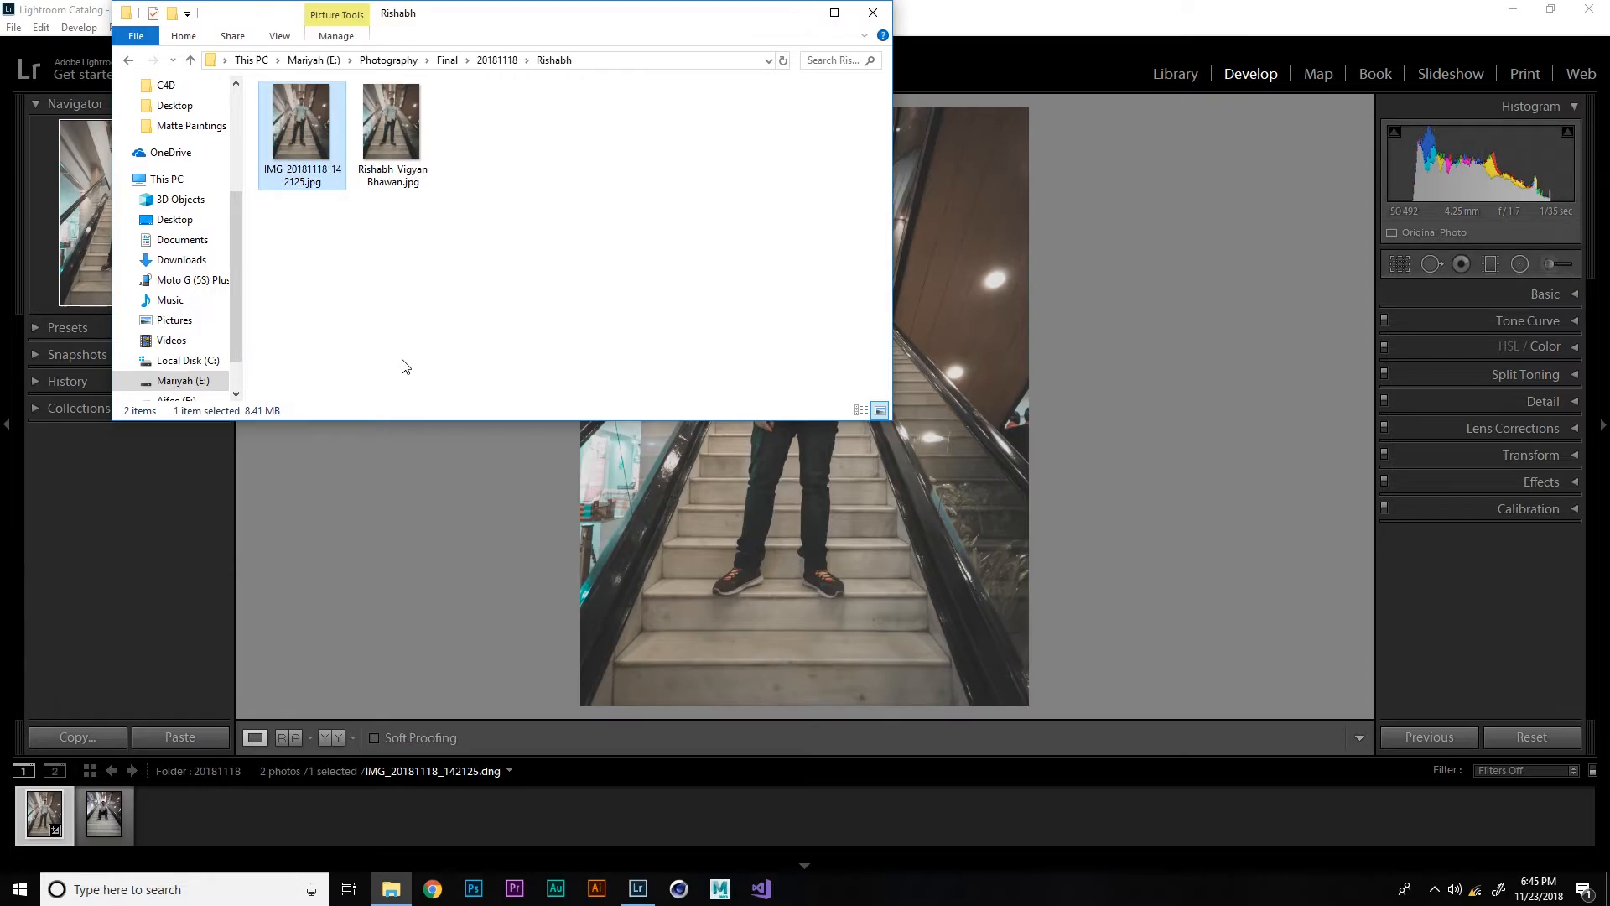
key(Delete)
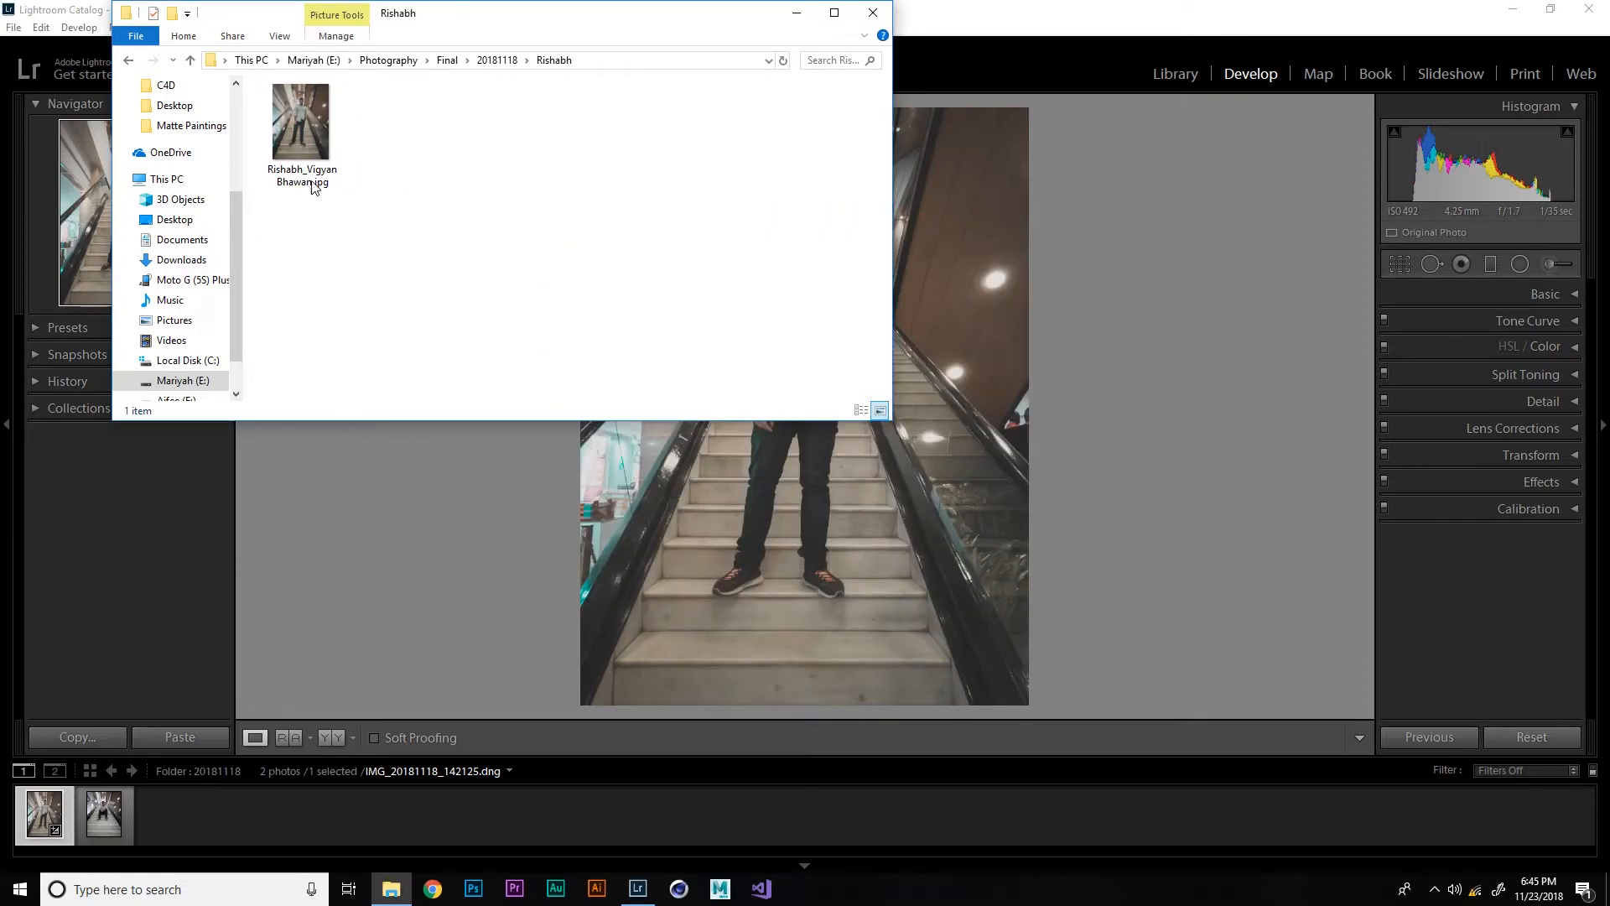
double_click(295, 130)
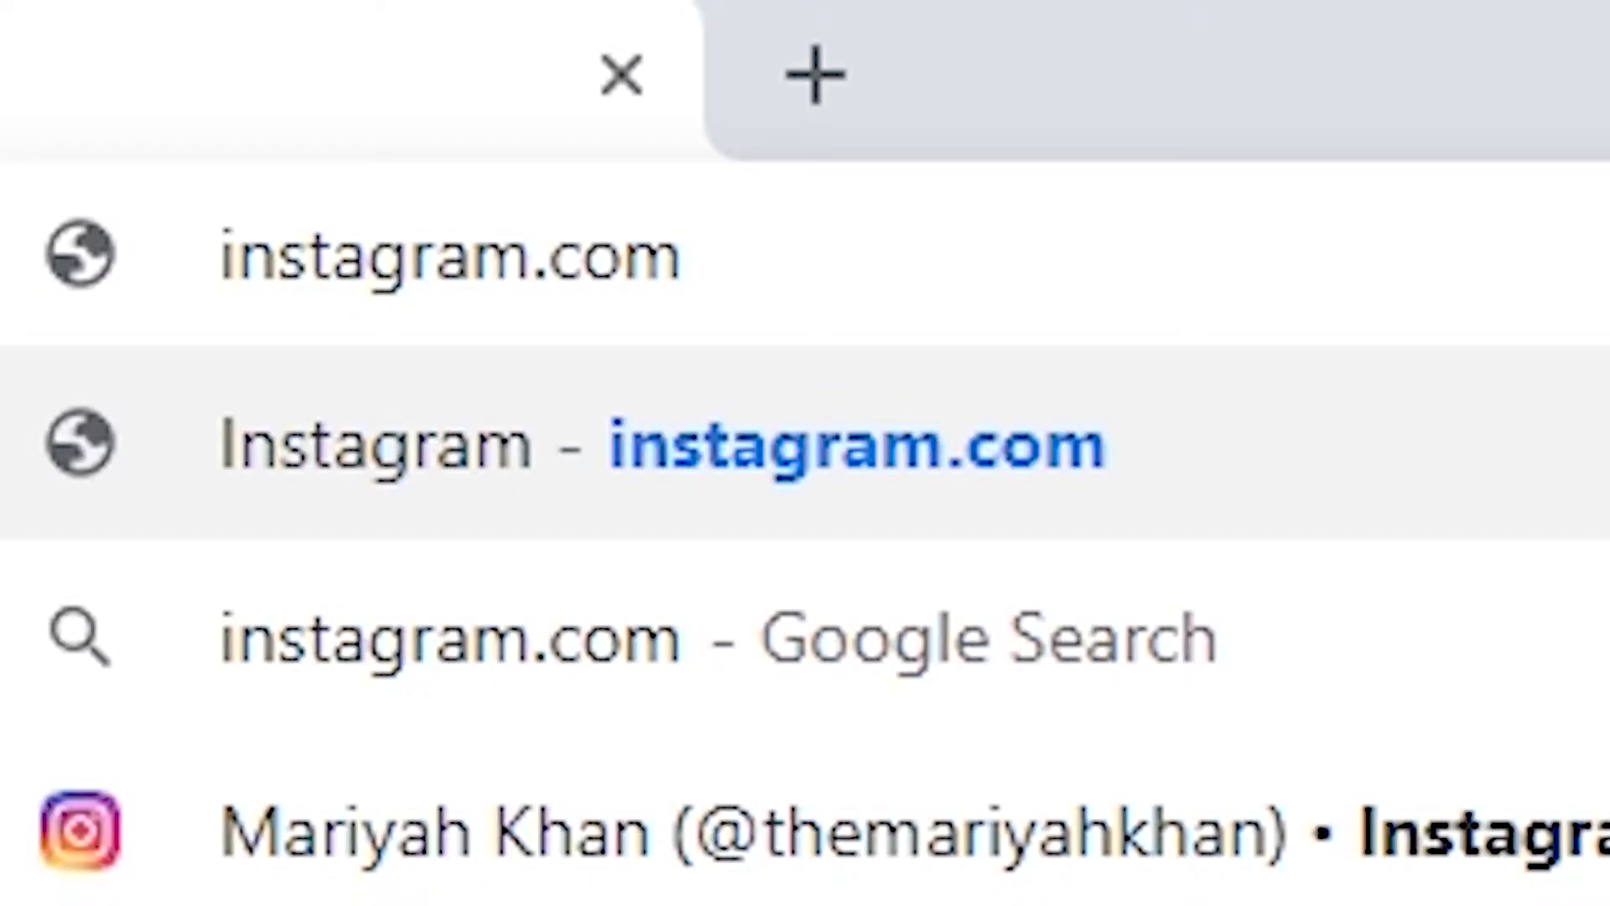
In Chrome, open the photographer's profile page on instagram.com and browse through the posted photos
text(/themariy)
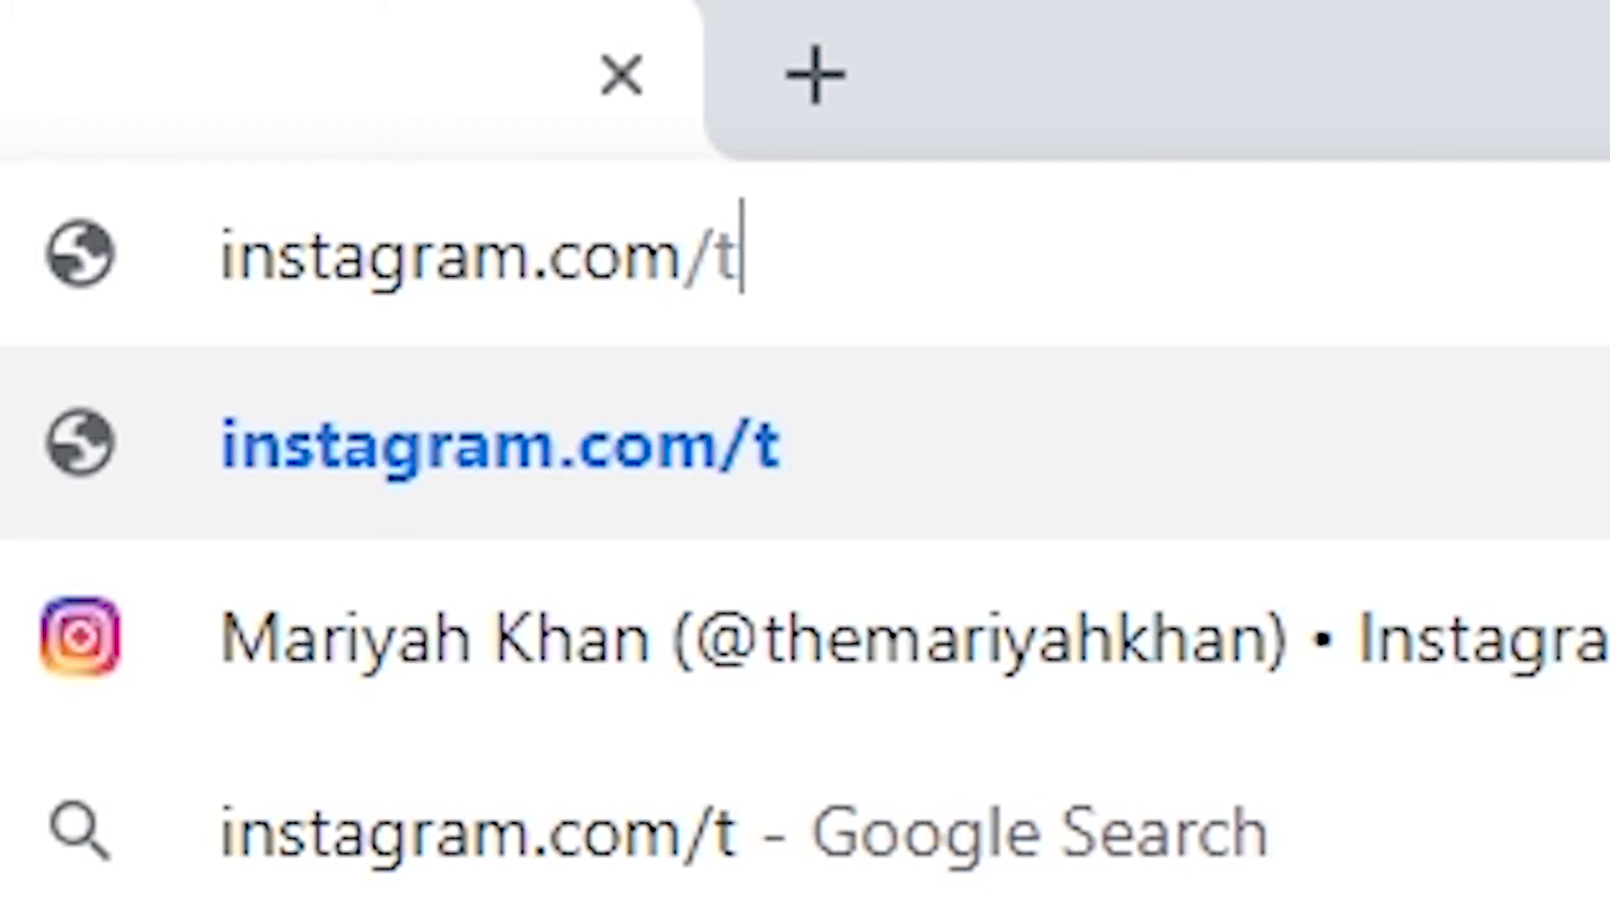
text(ahkhan)
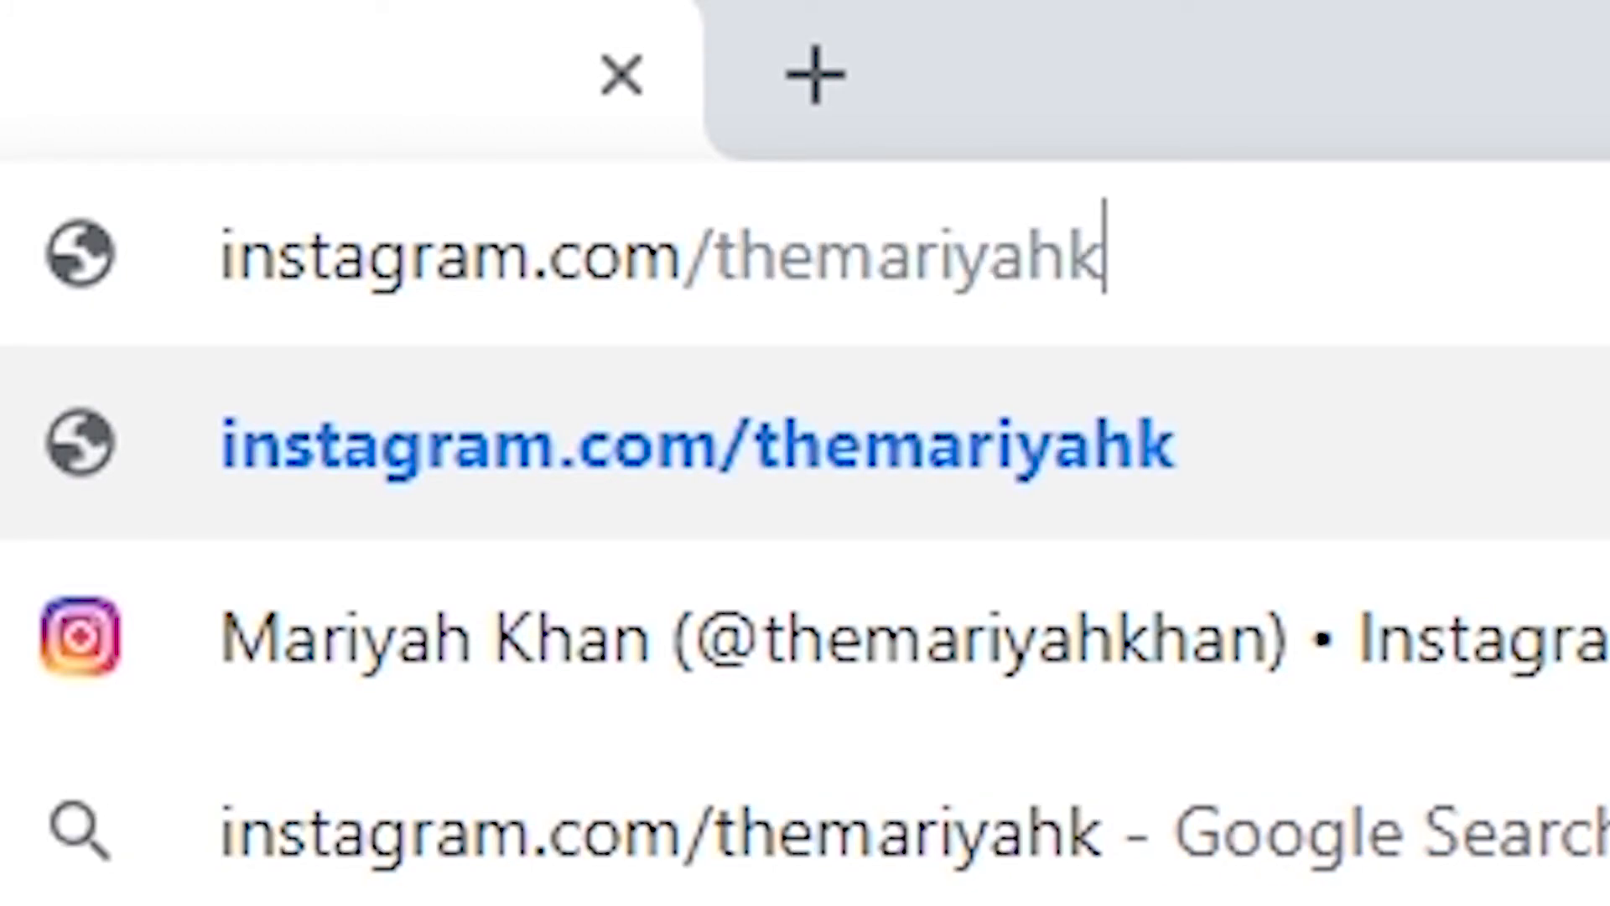
key(Return)
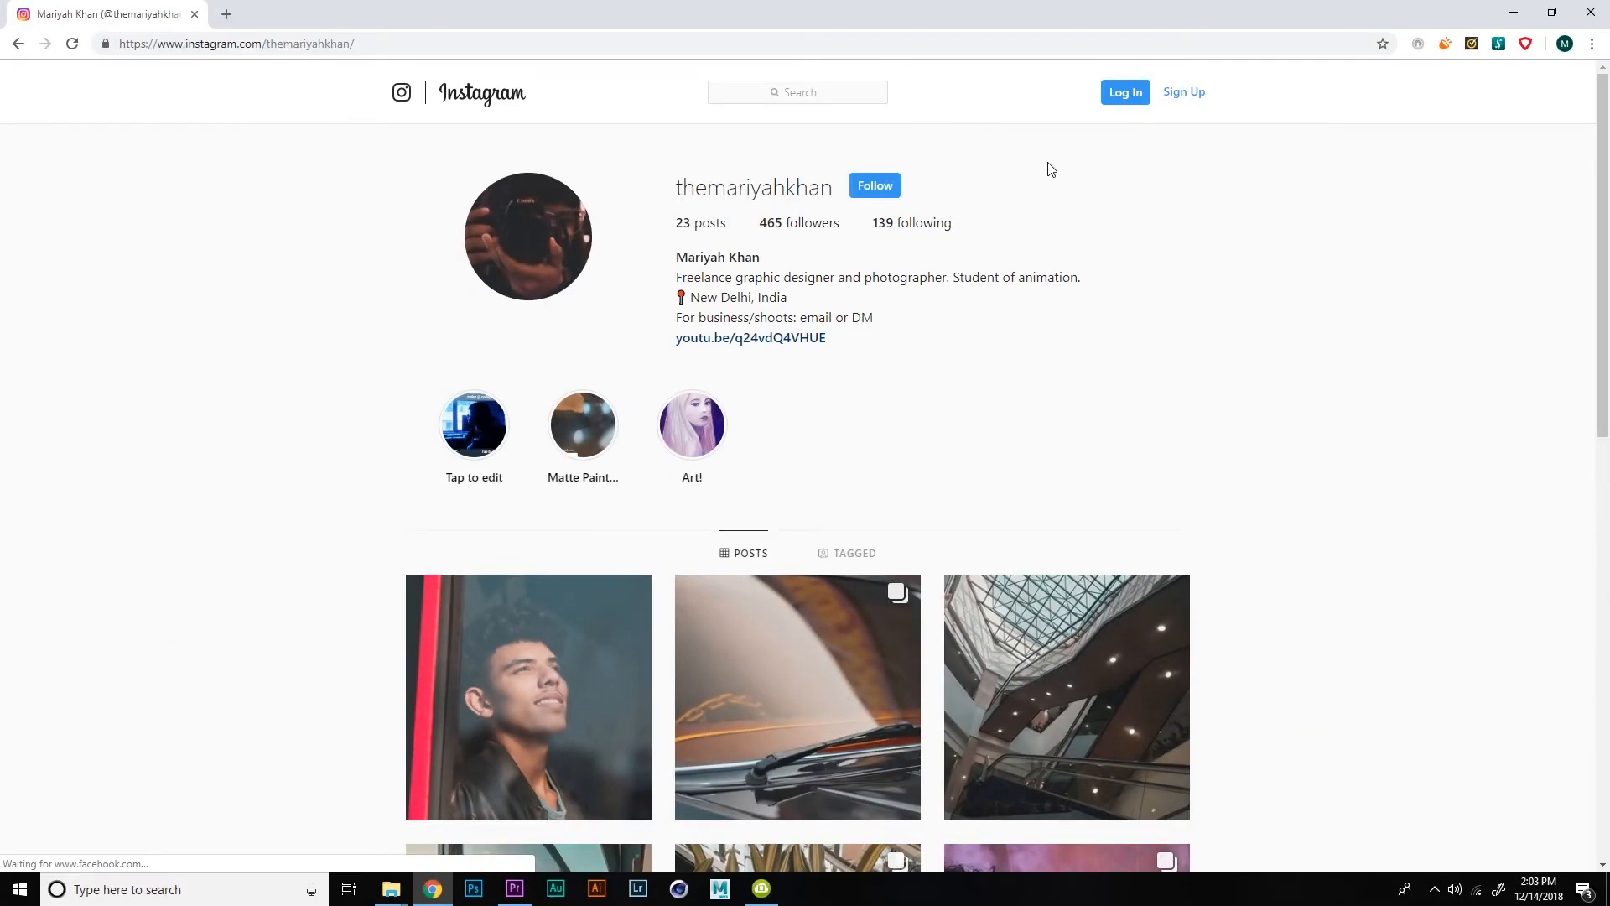
scroll(1269, 374, down, 5)
scroll(1277, 379, down, 6)
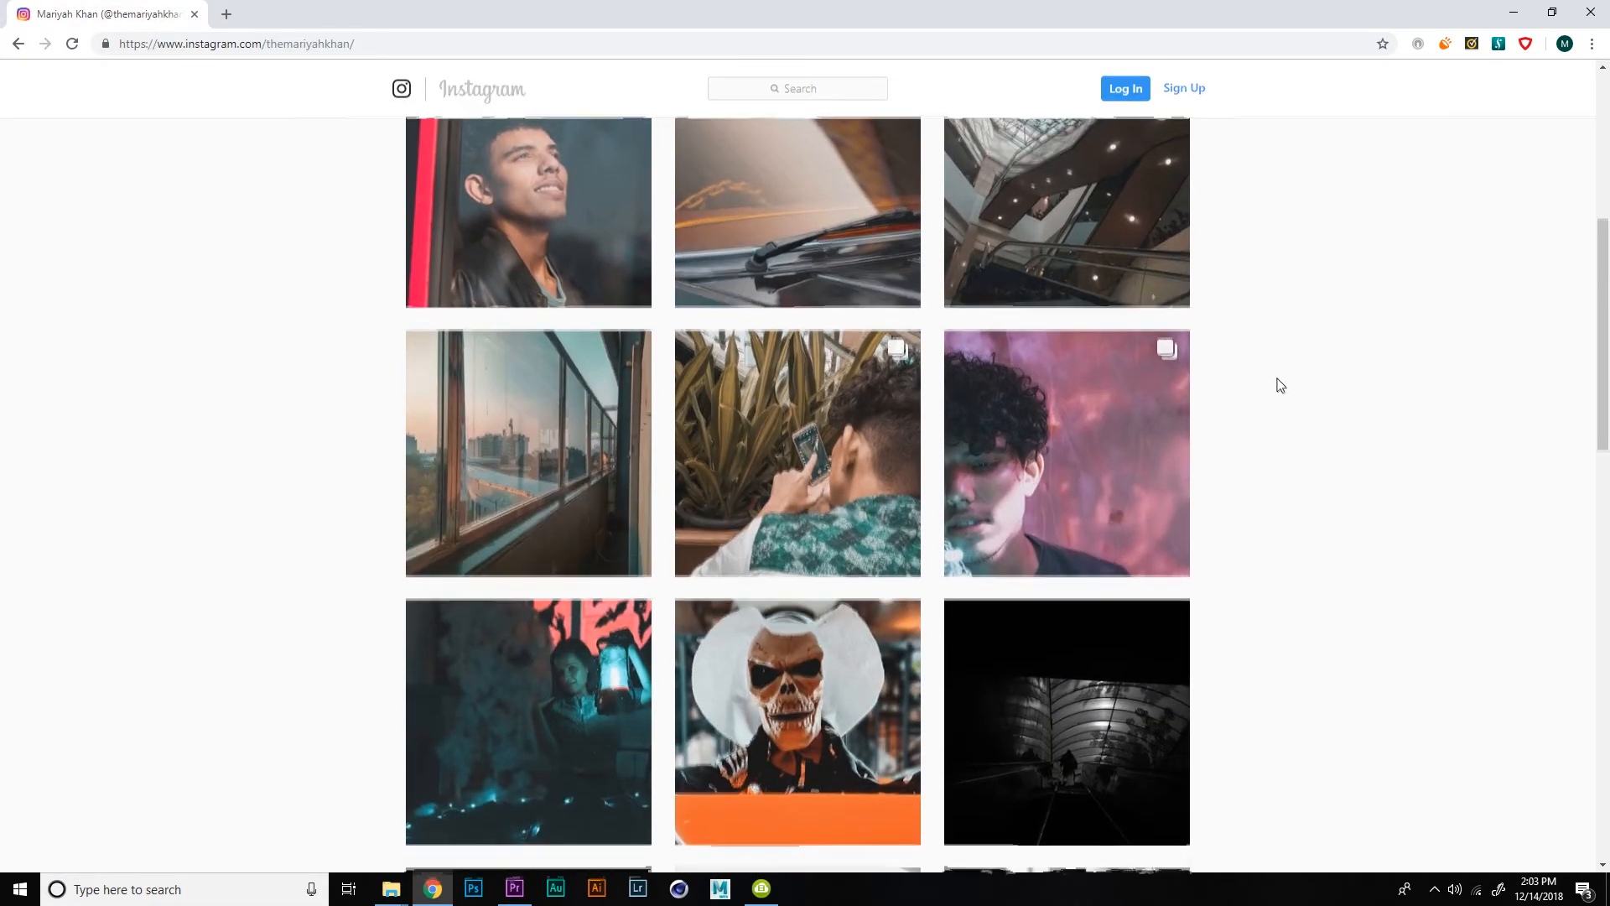
scroll(1280, 377, down, 5)
scroll(1276, 385, down, 8)
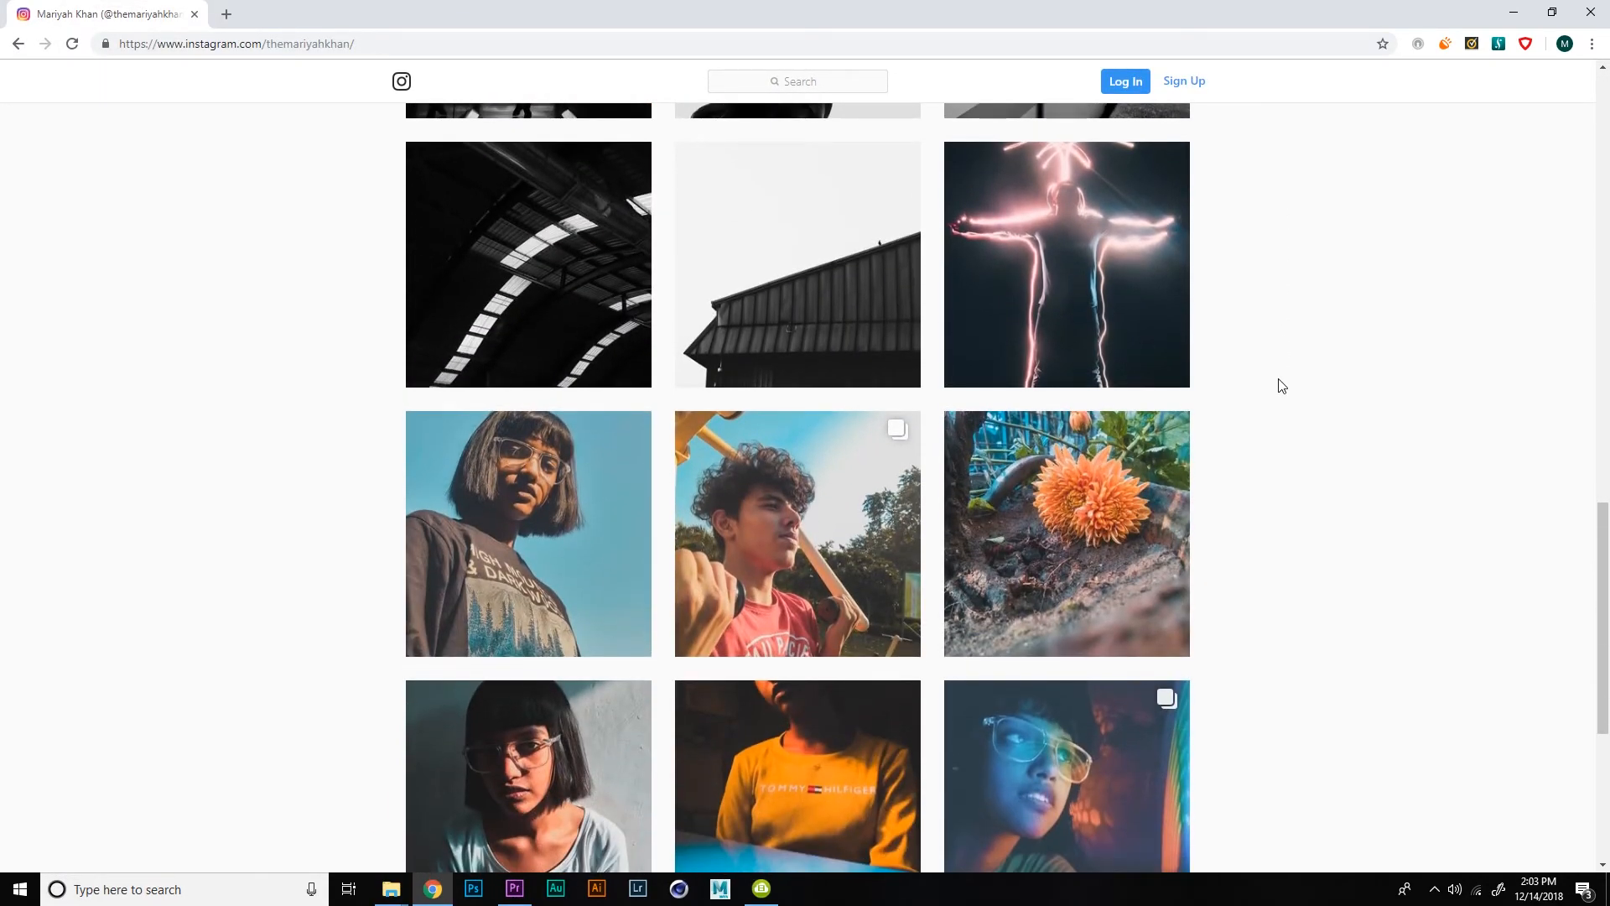